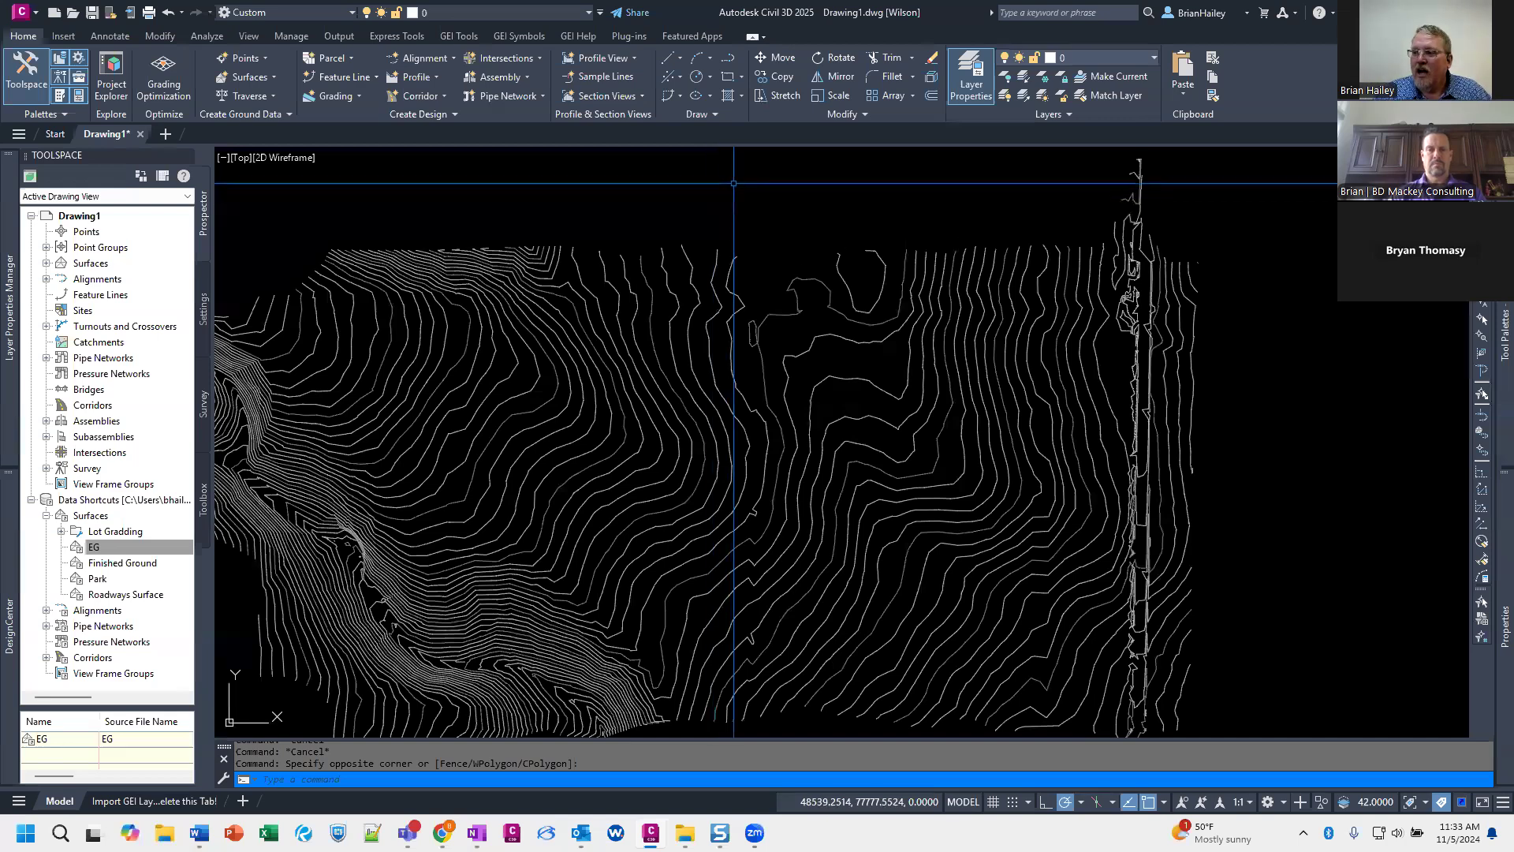
Step: Make C-CTRL-BMRK the current layer
scroll(781, 331, "down", 5)
scroll(771, 371, "up", 3)
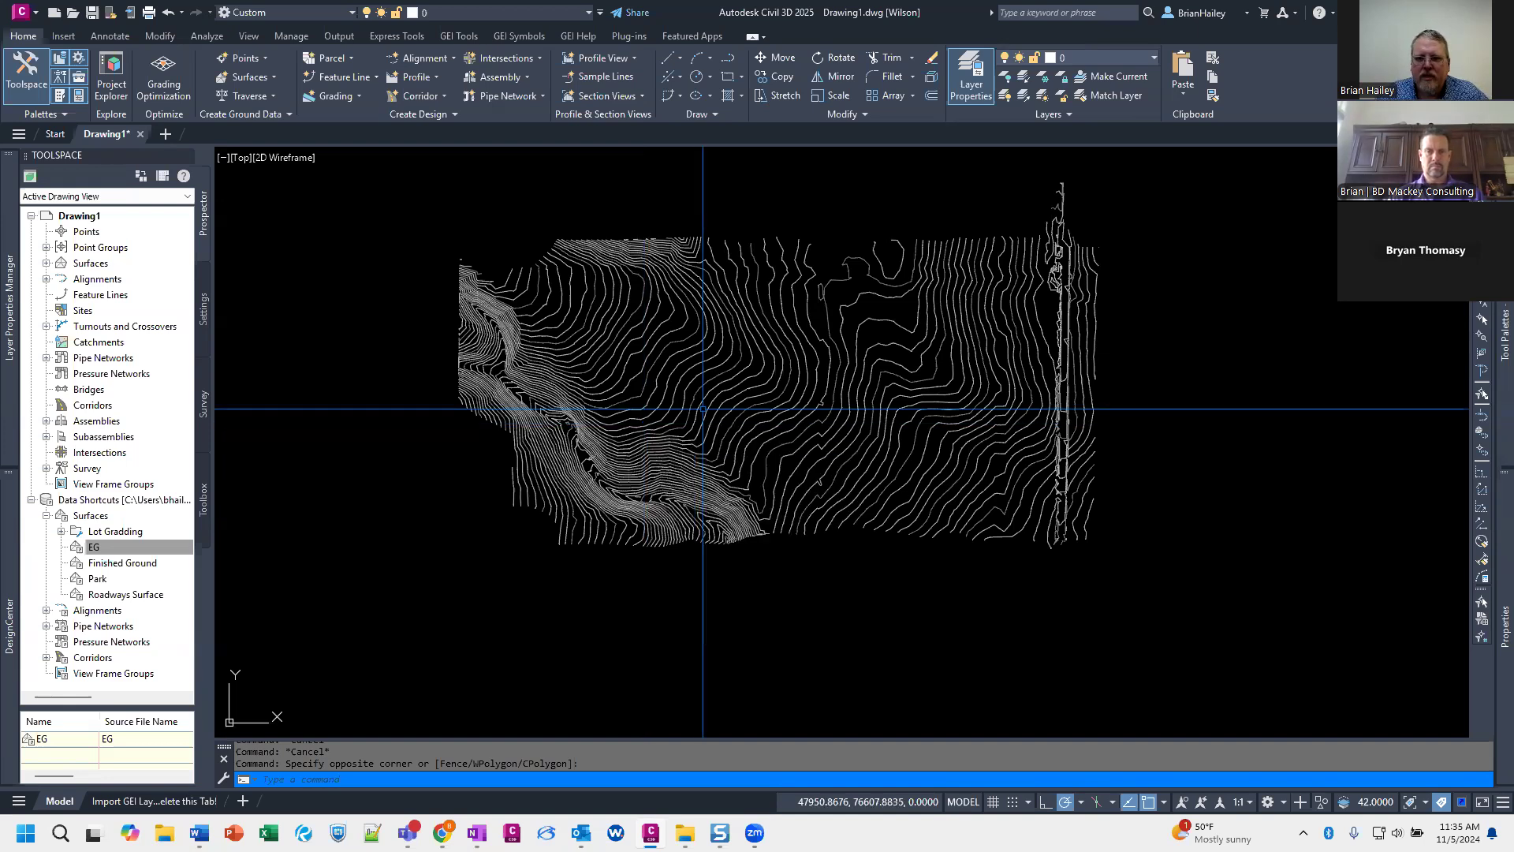
scroll(822, 438, "up", 5)
scroll(812, 441, "up", 3)
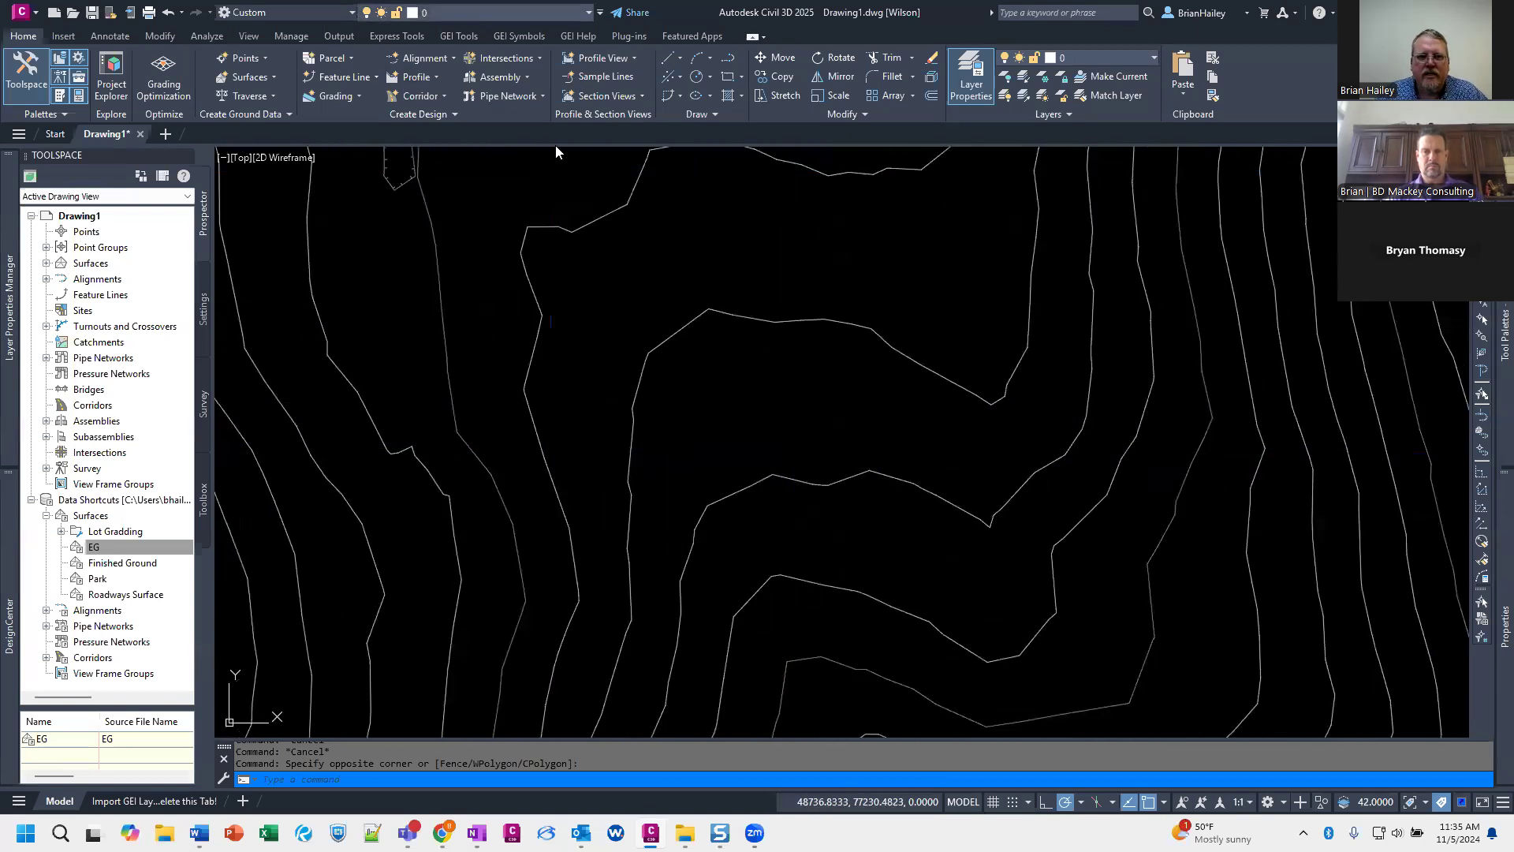
left_click(424, 12)
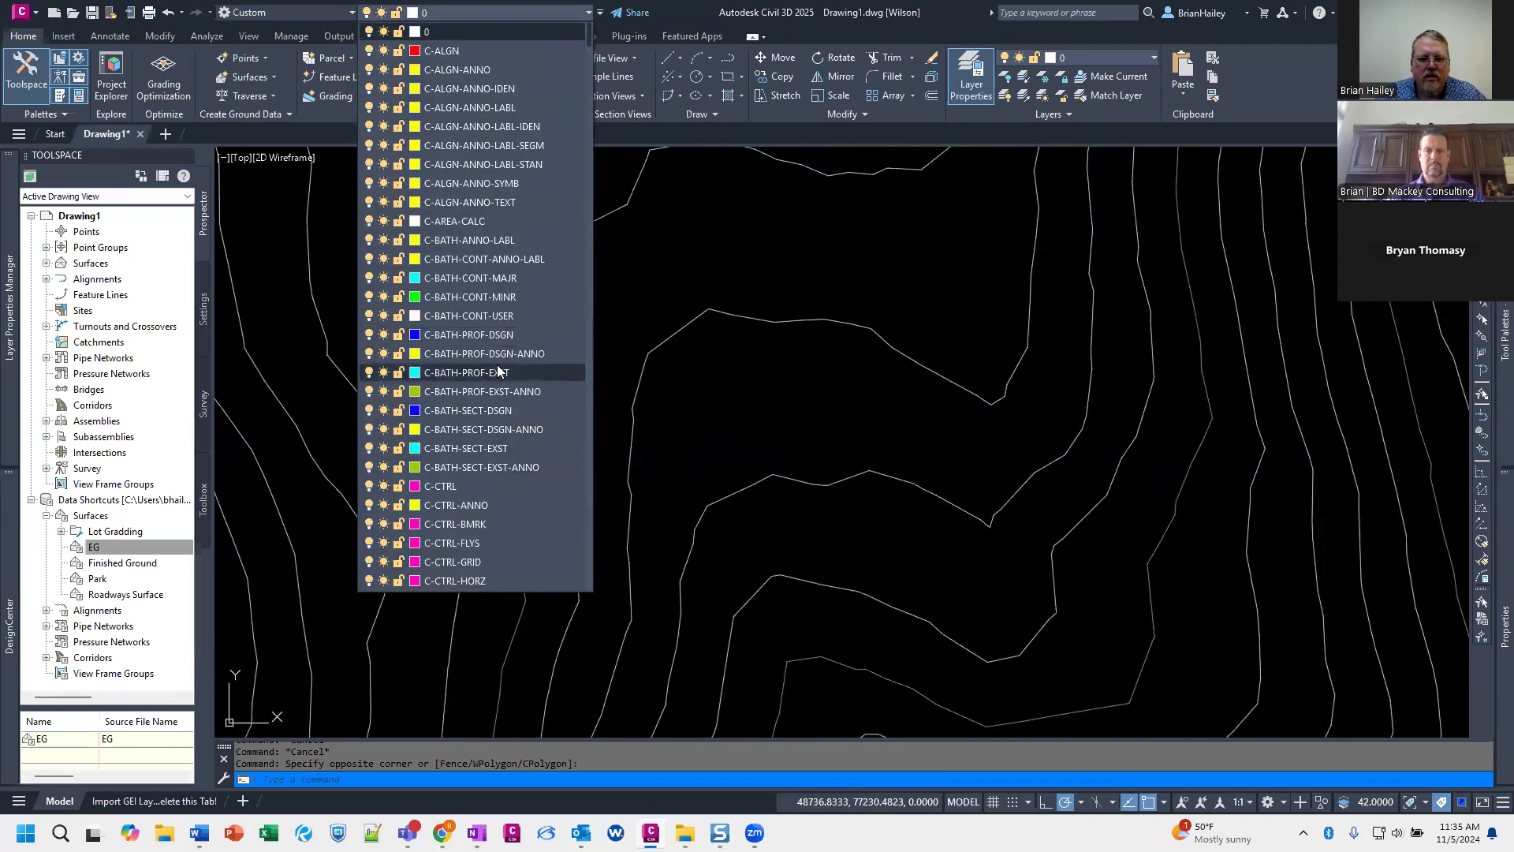
left_click(465, 524)
Step: Draw a closed polyline with seven vertices across the open contour area in the middle of the EG surface, starting its lower edge
type("PL")
key("Return")
left_click(721, 428)
left_click(867, 454)
left_click(928, 416)
left_click(929, 331)
left_click(787, 246)
left_click(702, 267)
left_click(648, 353)
type("c")
key("Return")
middle_click_drag(753, 391, 702, 443)
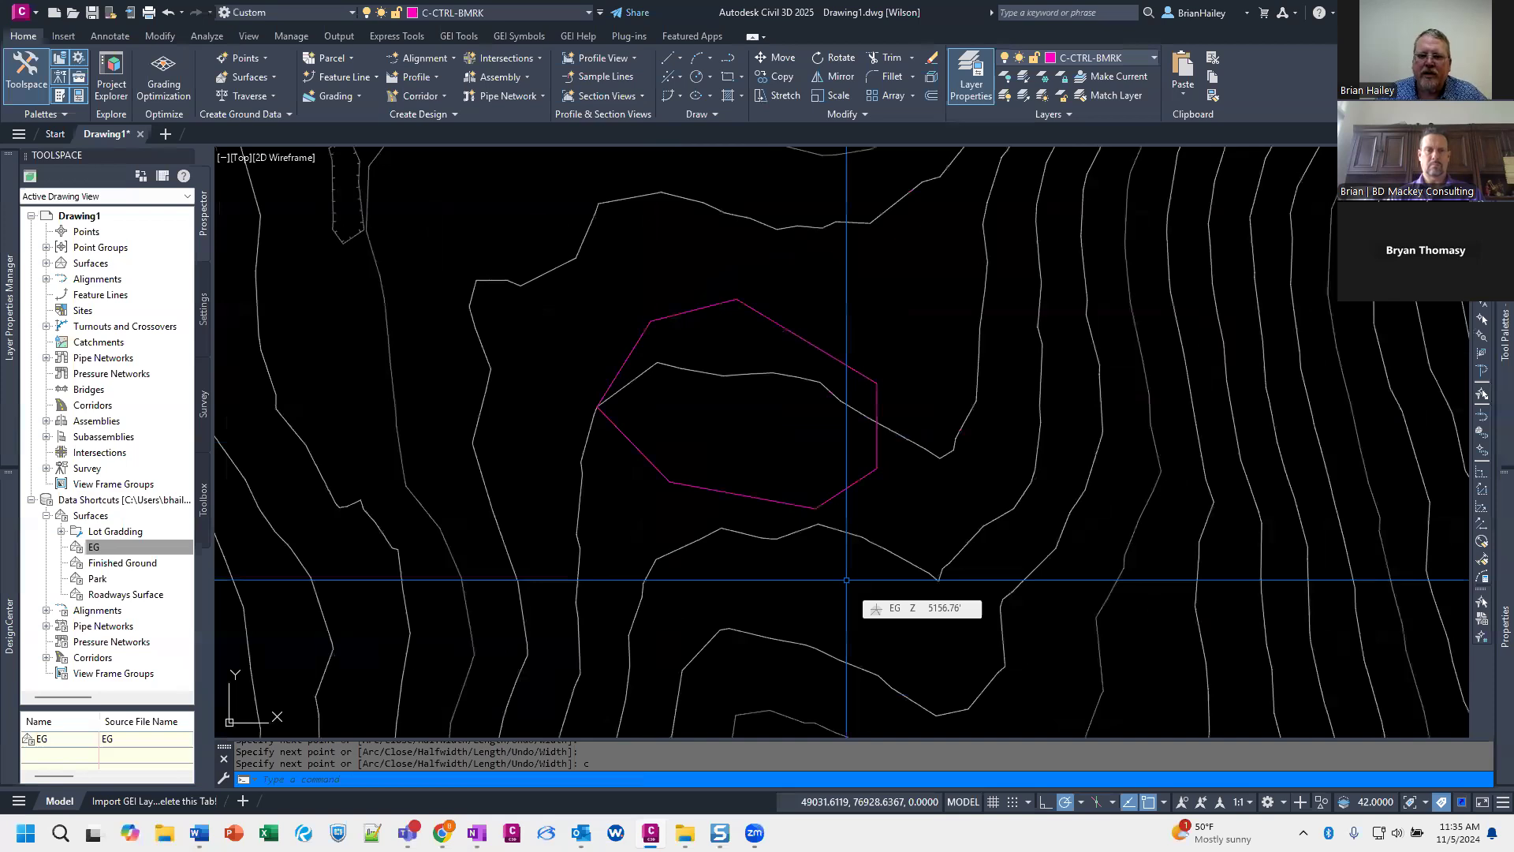
Step: Draw a smaller closed polyline with eight vertices inside the first closed outline
middle_click_drag(717, 504, 717, 514)
key("Return")
left_click(697, 345)
left_click(656, 392)
left_click(673, 443)
left_click(726, 472)
left_click(797, 458)
left_click(797, 420)
left_click(773, 385)
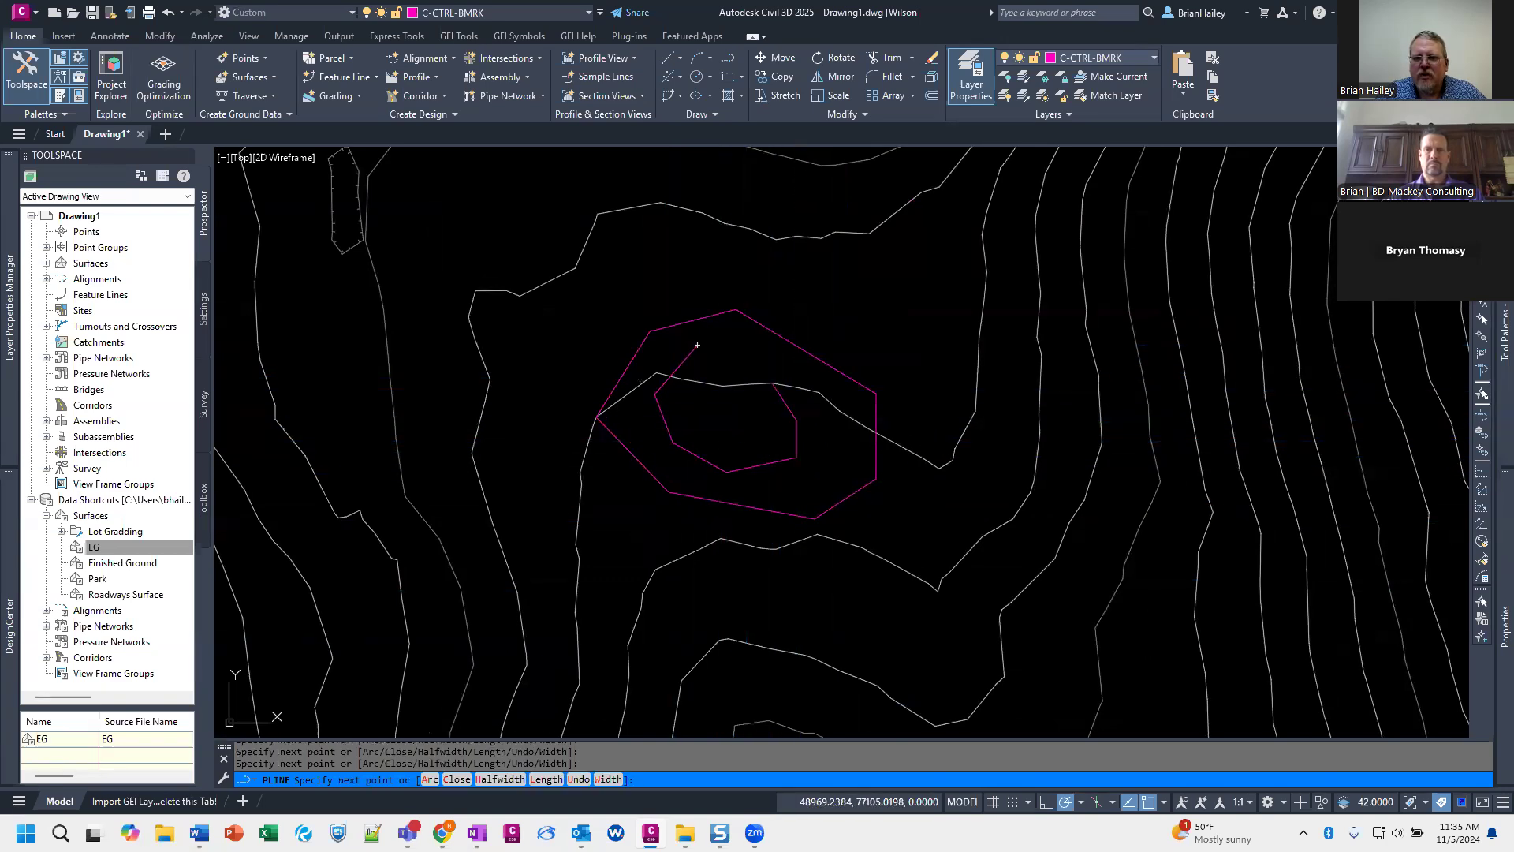
left_click(738, 357)
type("c")
key("Return")
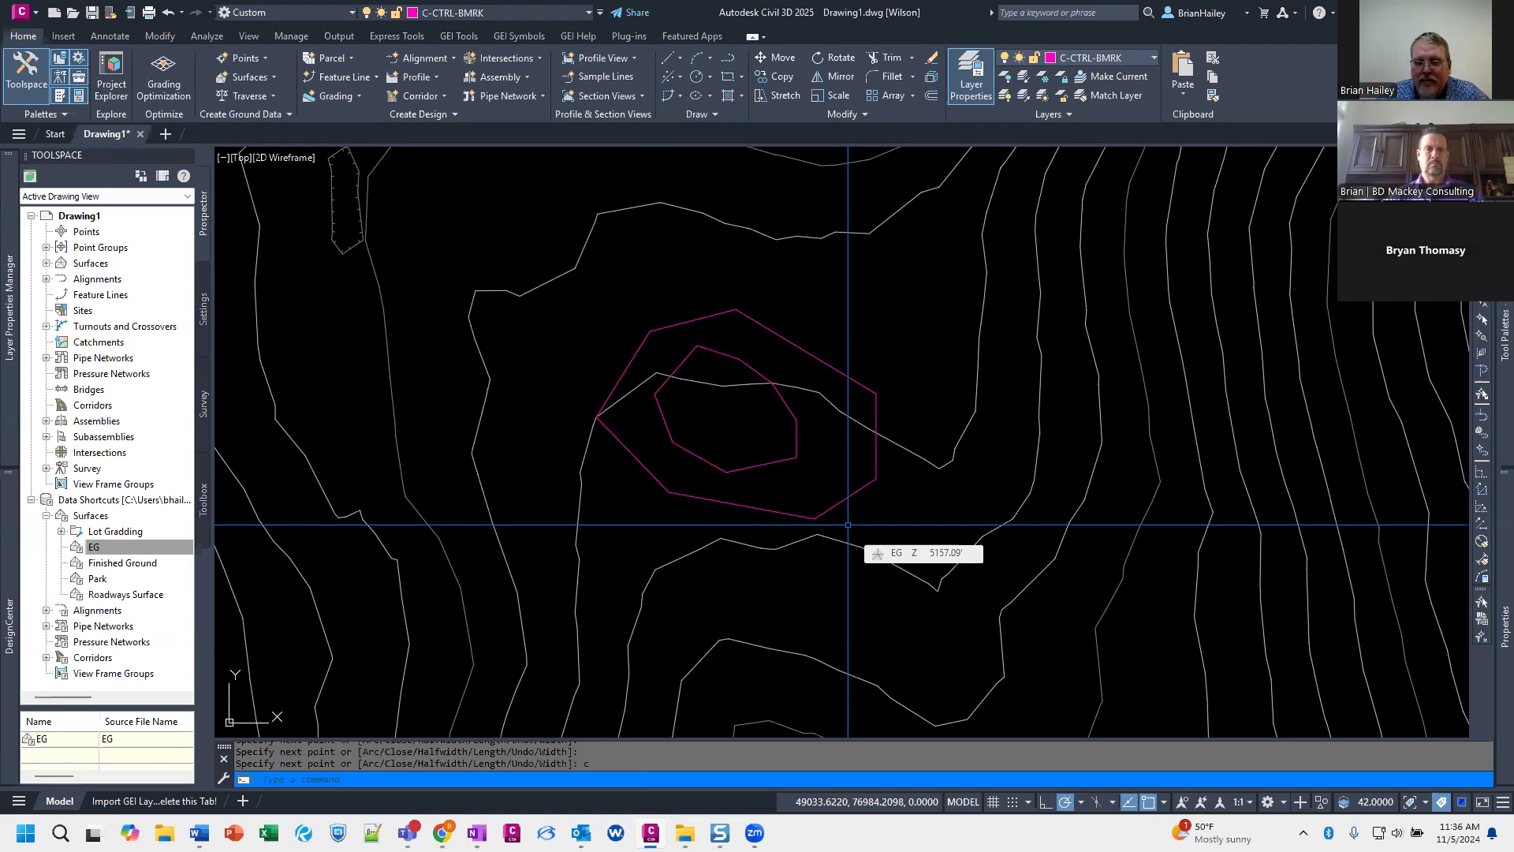
Step: Draw an open zigzag polyline with six vertices in the empty area north of the surface contours
scroll(848, 525, "down", 5)
scroll(735, 444, "up", 3)
type("PL")
key("Return")
scroll(659, 456, "up", 3)
left_click(580, 461)
left_click(669, 403)
left_click(774, 433)
left_click(859, 385)
left_click(1036, 433)
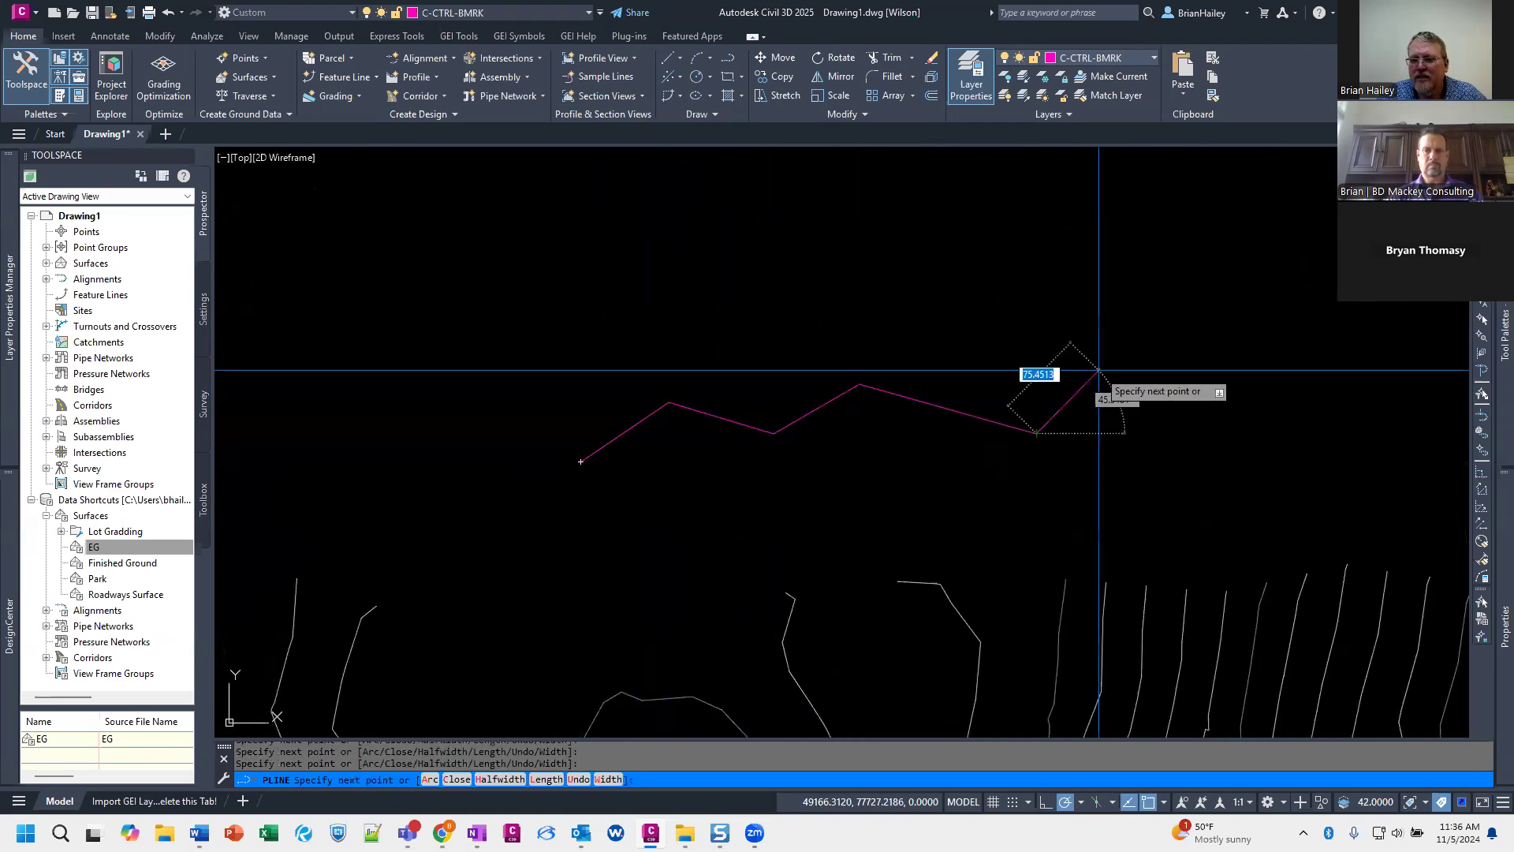
left_click(1099, 370)
key("Return")
Step: Draw a wavy spline through six fit points just above the zigzag polyline
type("spl")
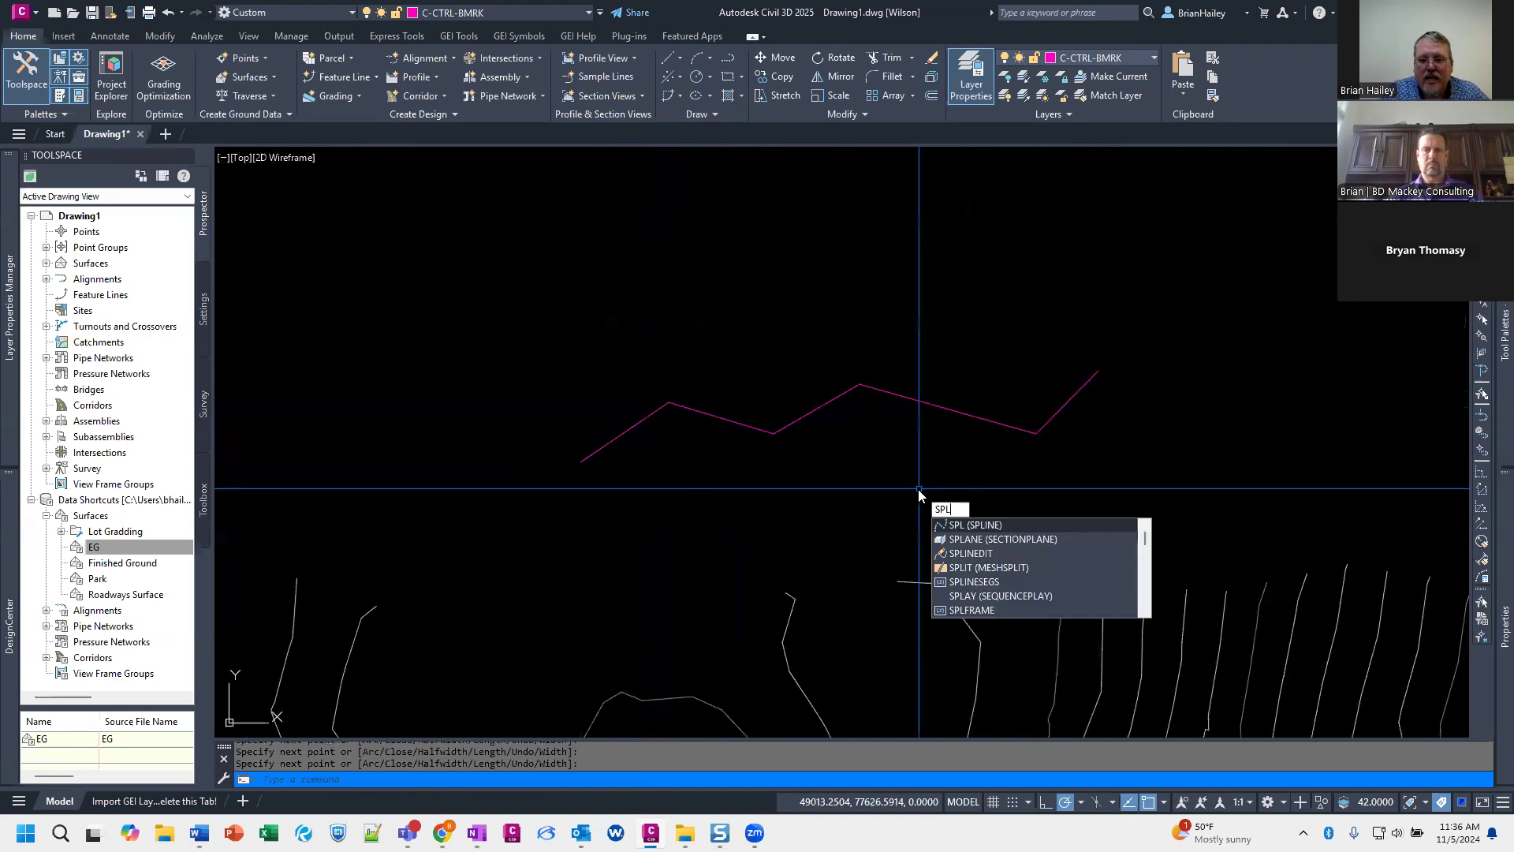
key("Return")
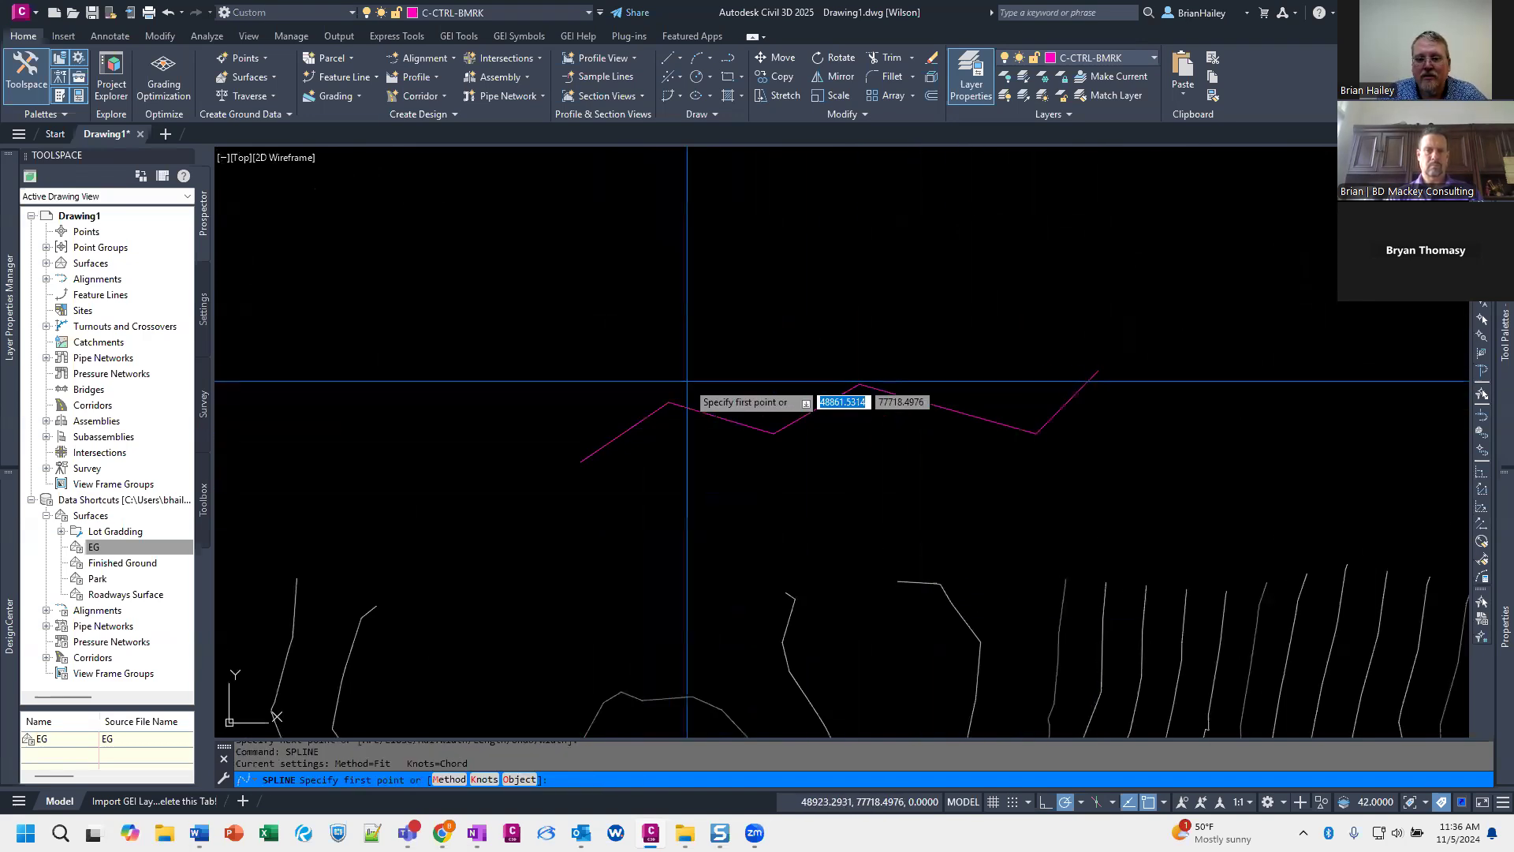
left_click(523, 396)
left_click(625, 323)
left_click(754, 366)
left_click(866, 312)
left_click(1010, 361)
left_click(1100, 307)
key("Return")
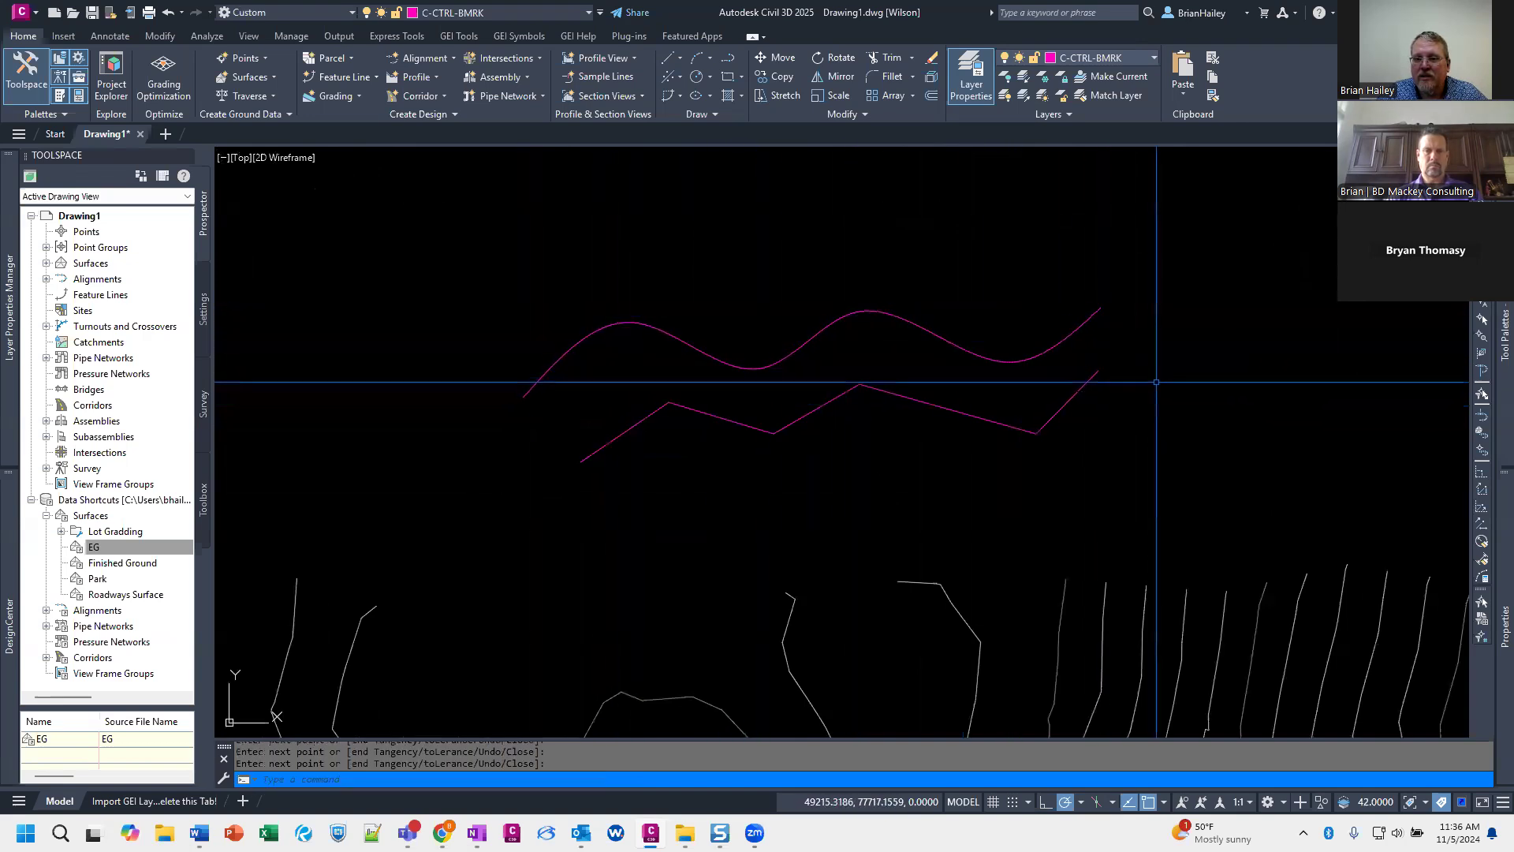
Step: Compare the grips of the spline and the zigzag polyline, and smooth the polyline with the polyline edit Spline option
left_click(1079, 325)
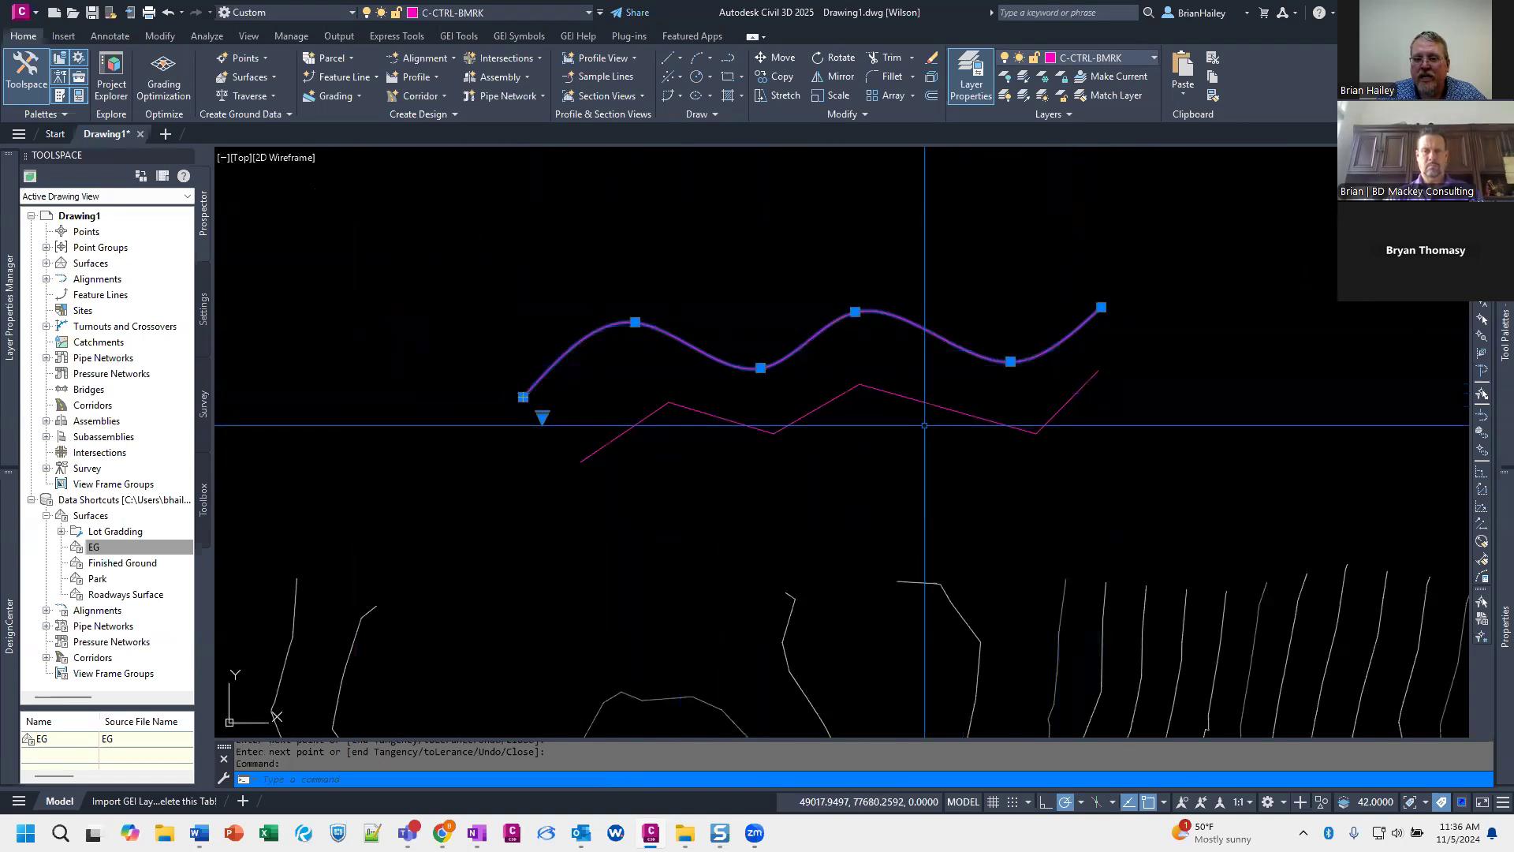
key("Escape")
key("Escape")
left_click(811, 413)
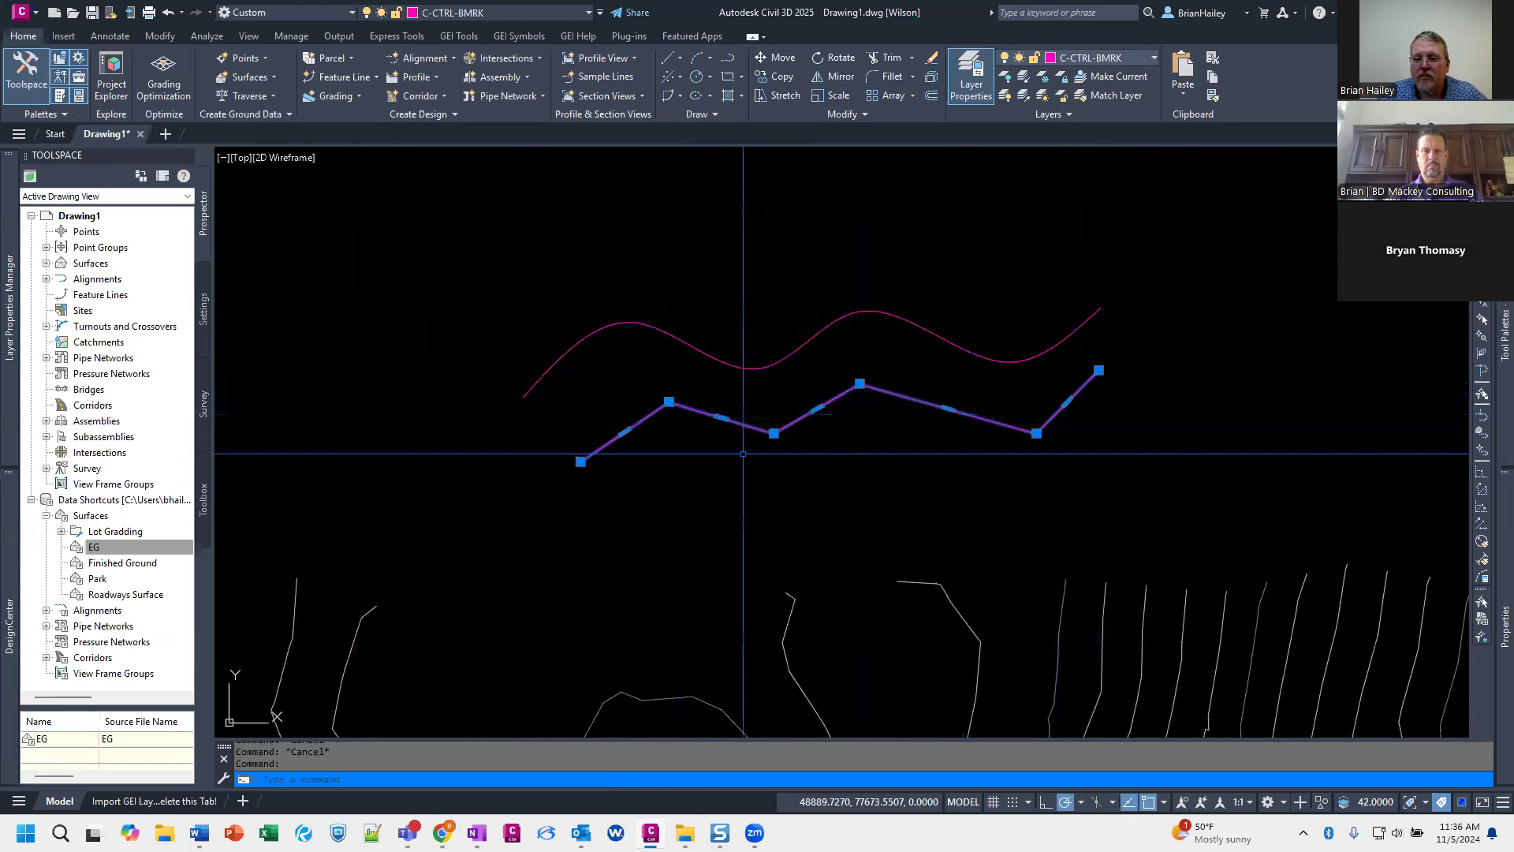
double_click(841, 396)
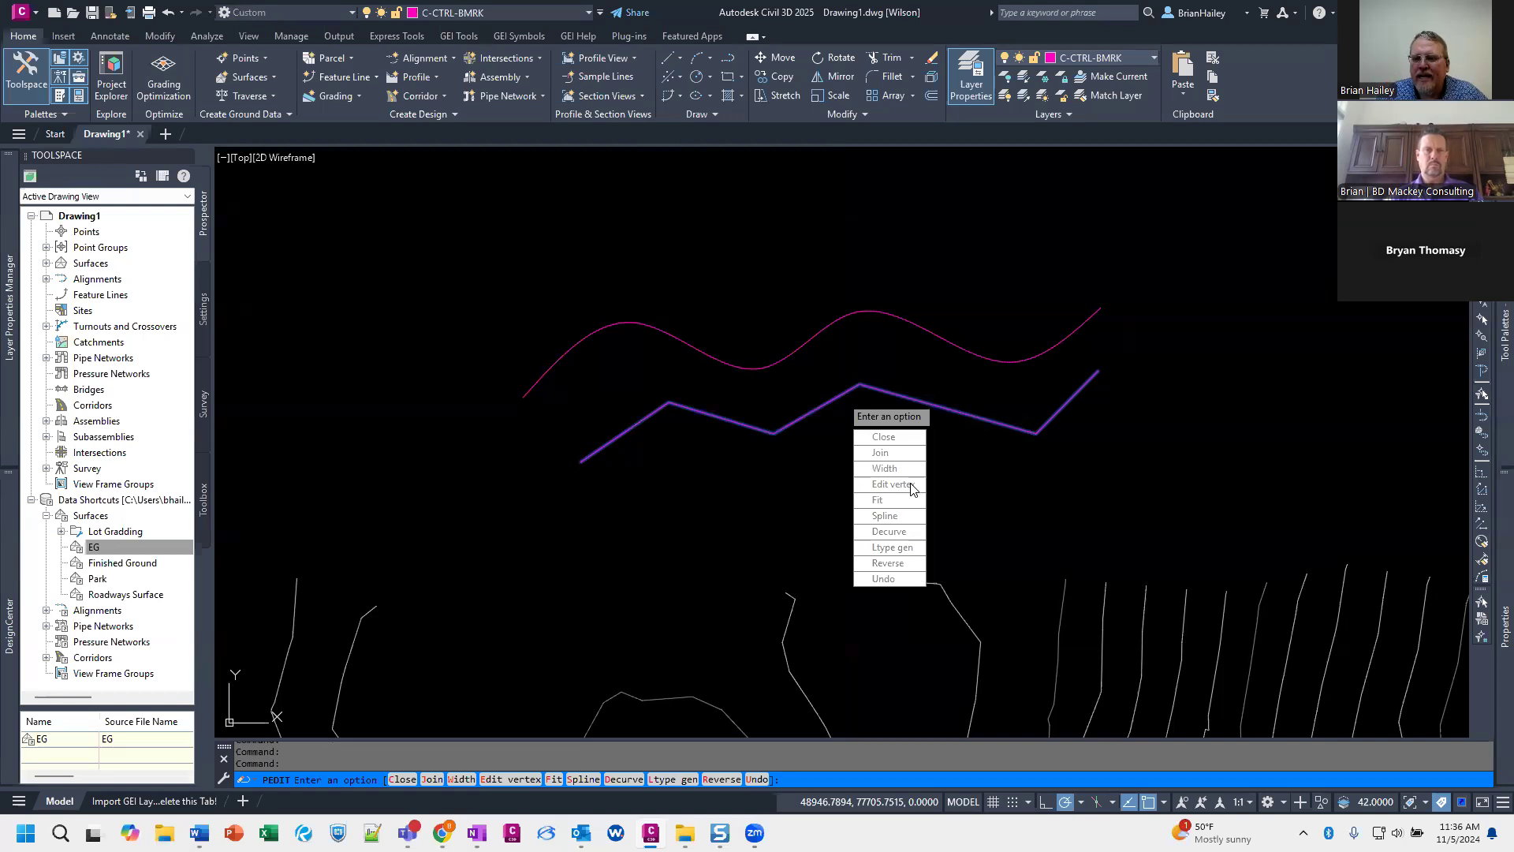
left_click(887, 517)
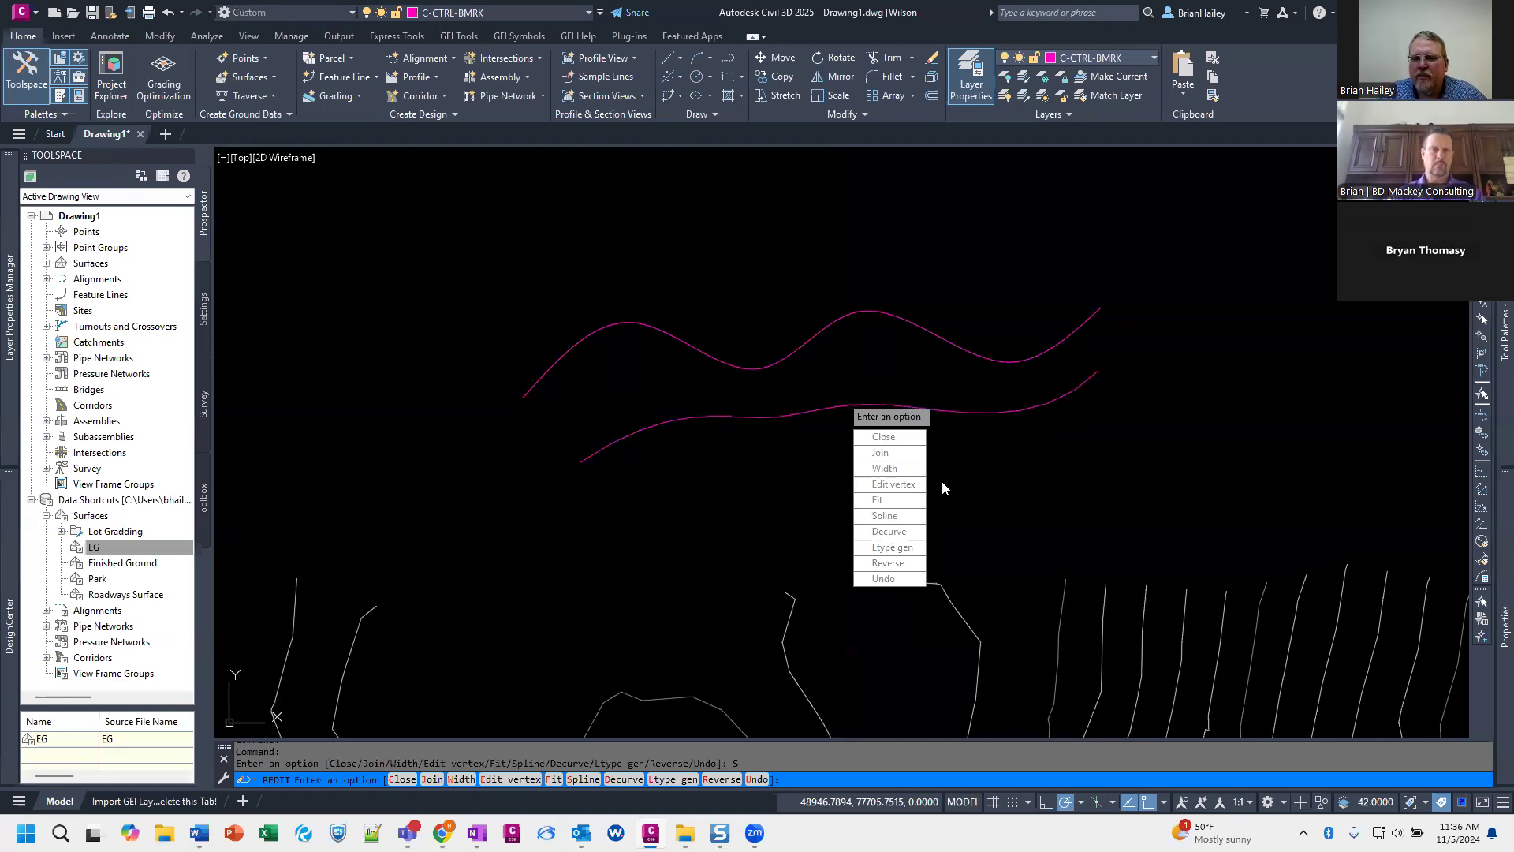
key("Escape")
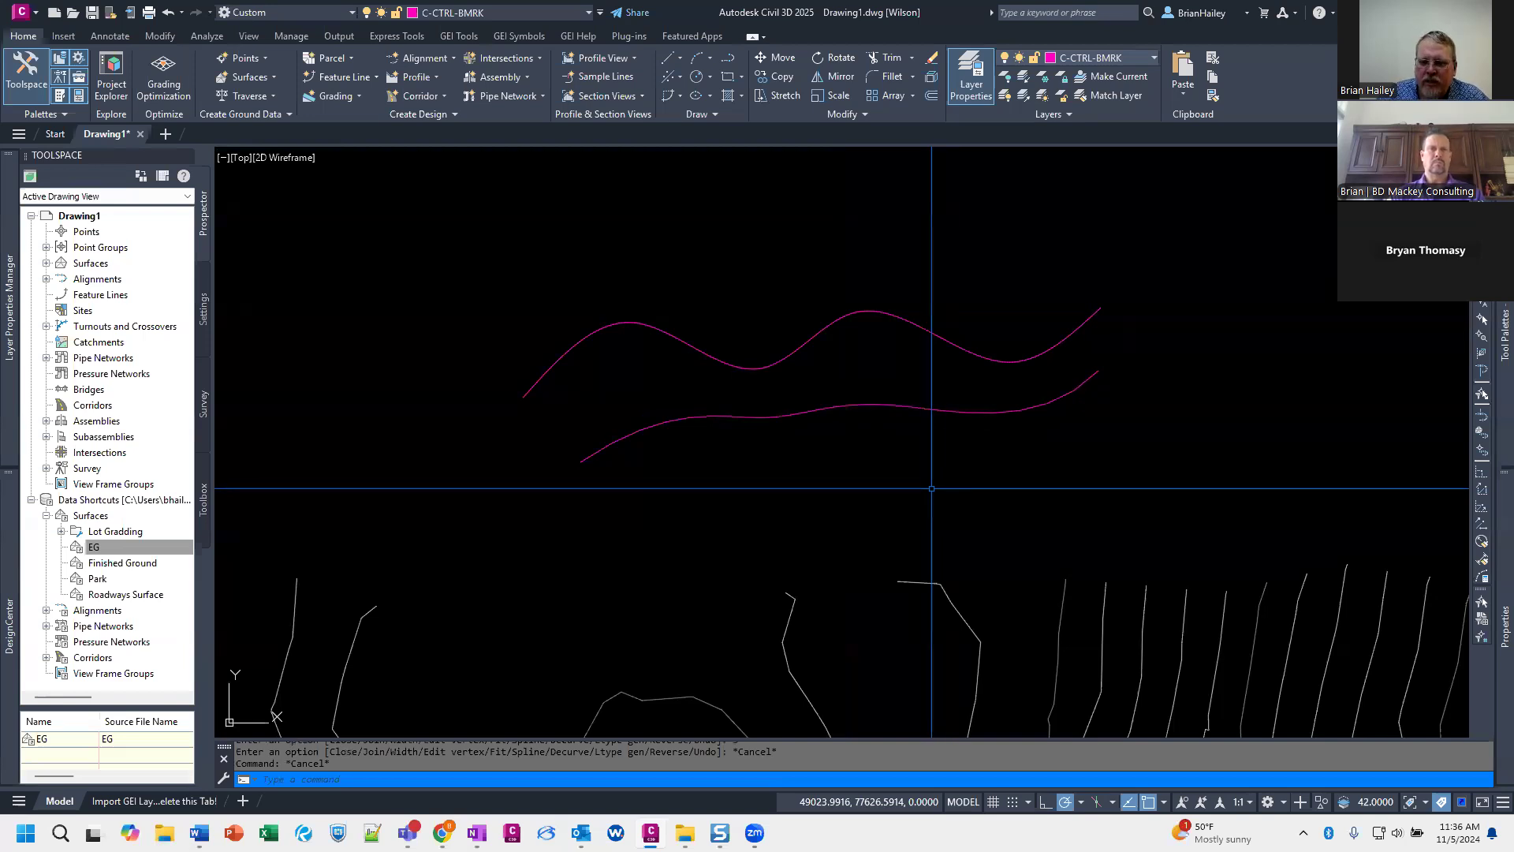
Step: Stretch the four interior control vertices of the smoothed polyline outward to deepen its waves
left_click(845, 312)
left_click(776, 400)
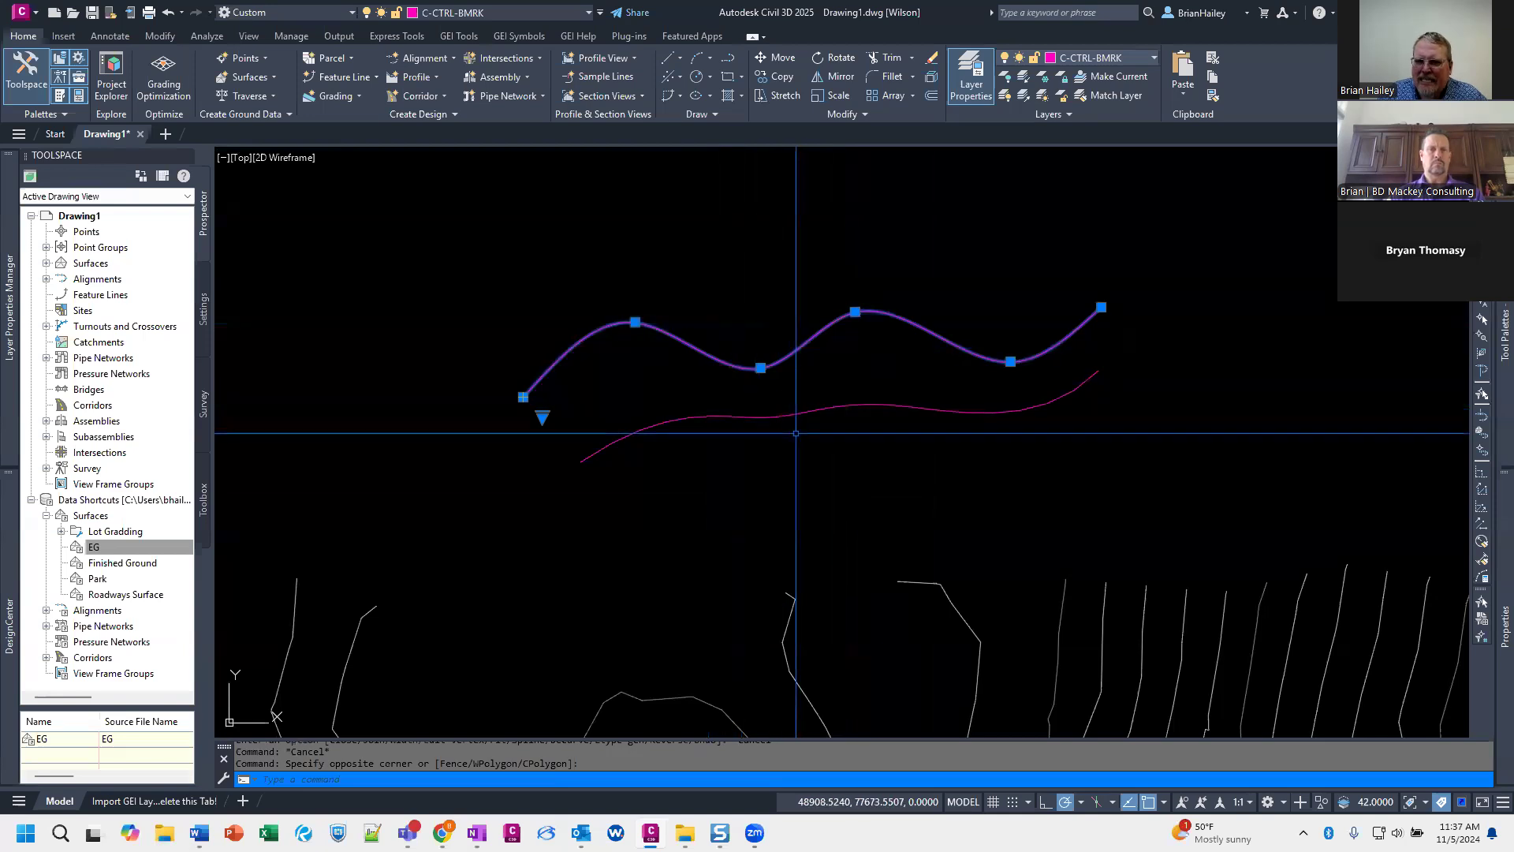
key("Escape")
left_click(797, 414)
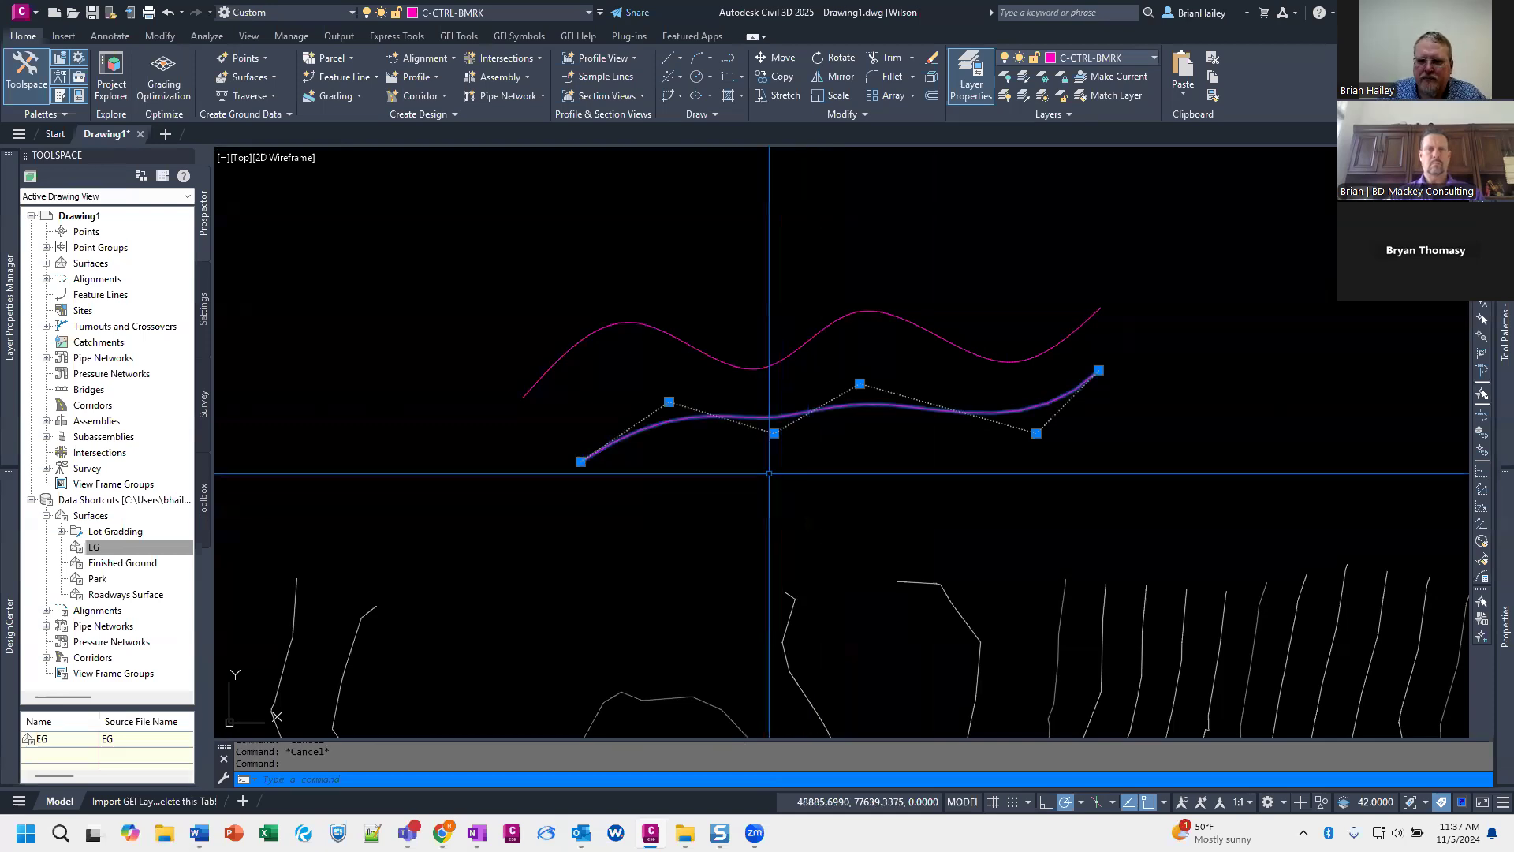
left_click(774, 433)
left_click(792, 504)
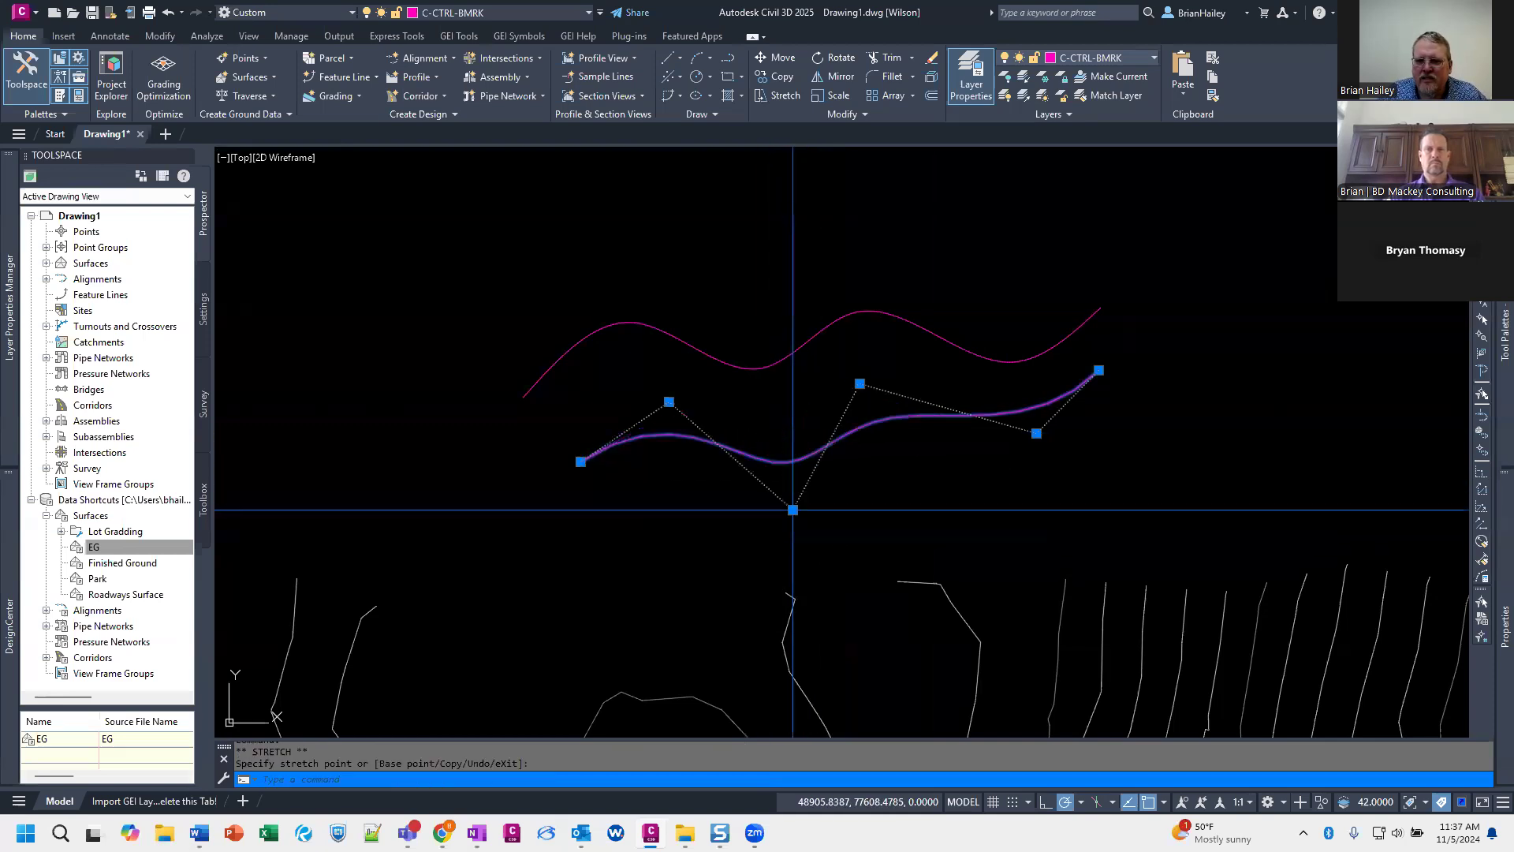
left_click(669, 402)
left_click(638, 347)
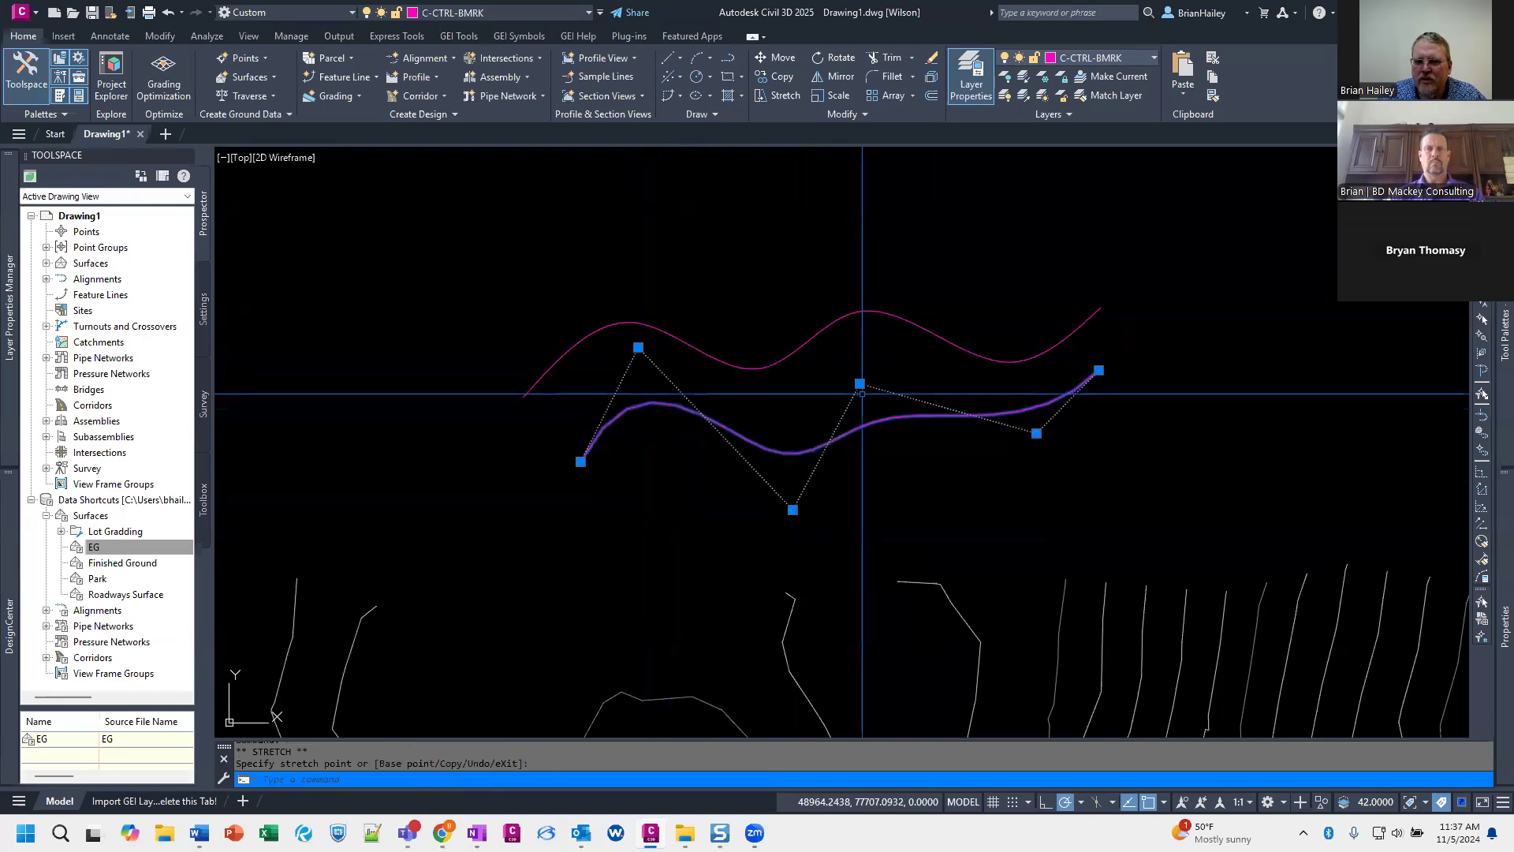
left_click(860, 383)
left_click(876, 344)
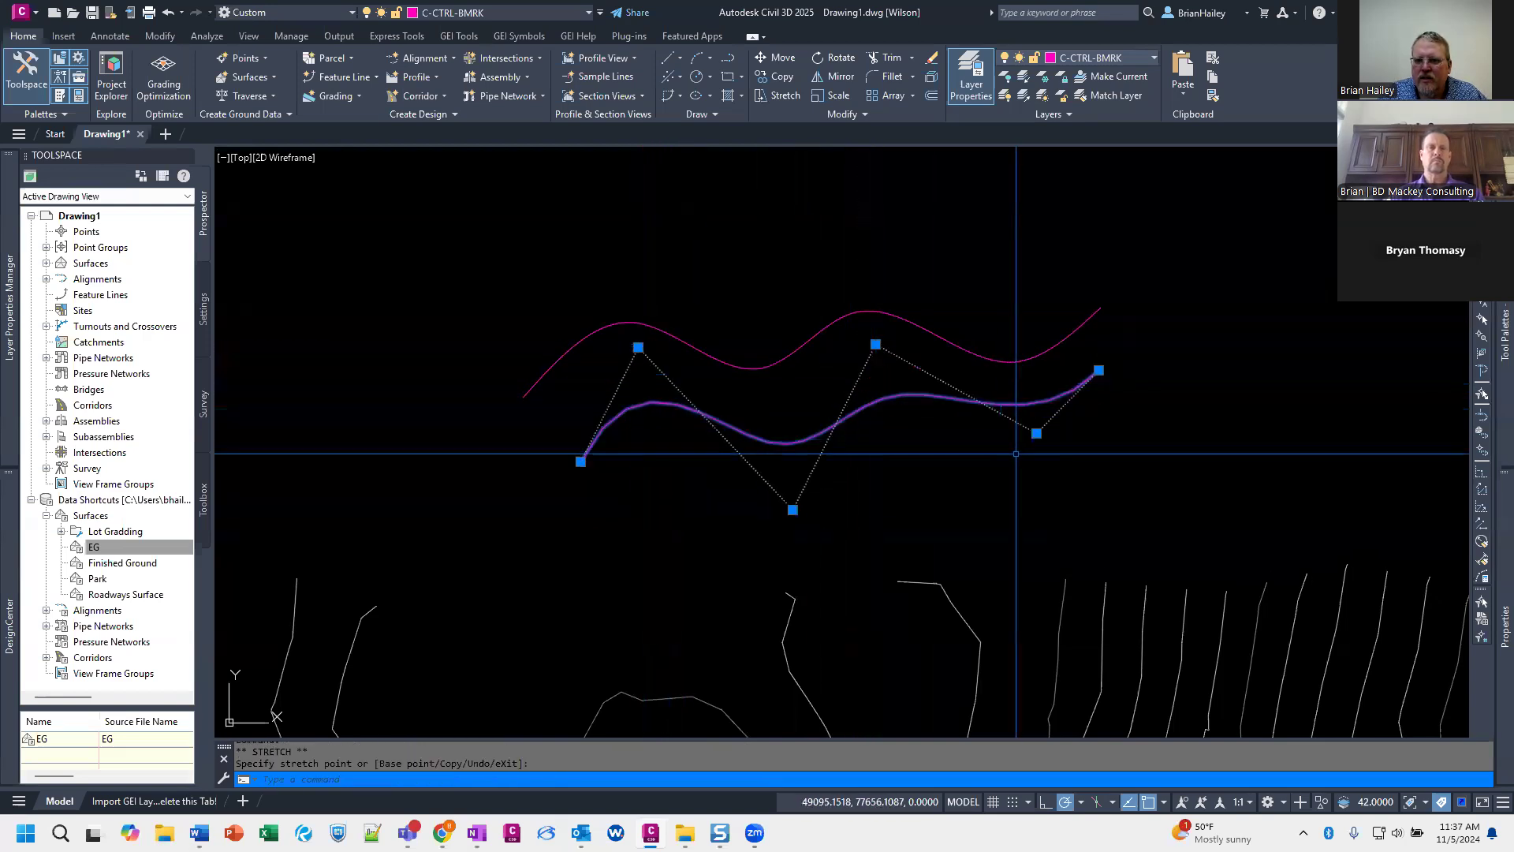
left_click(1037, 433)
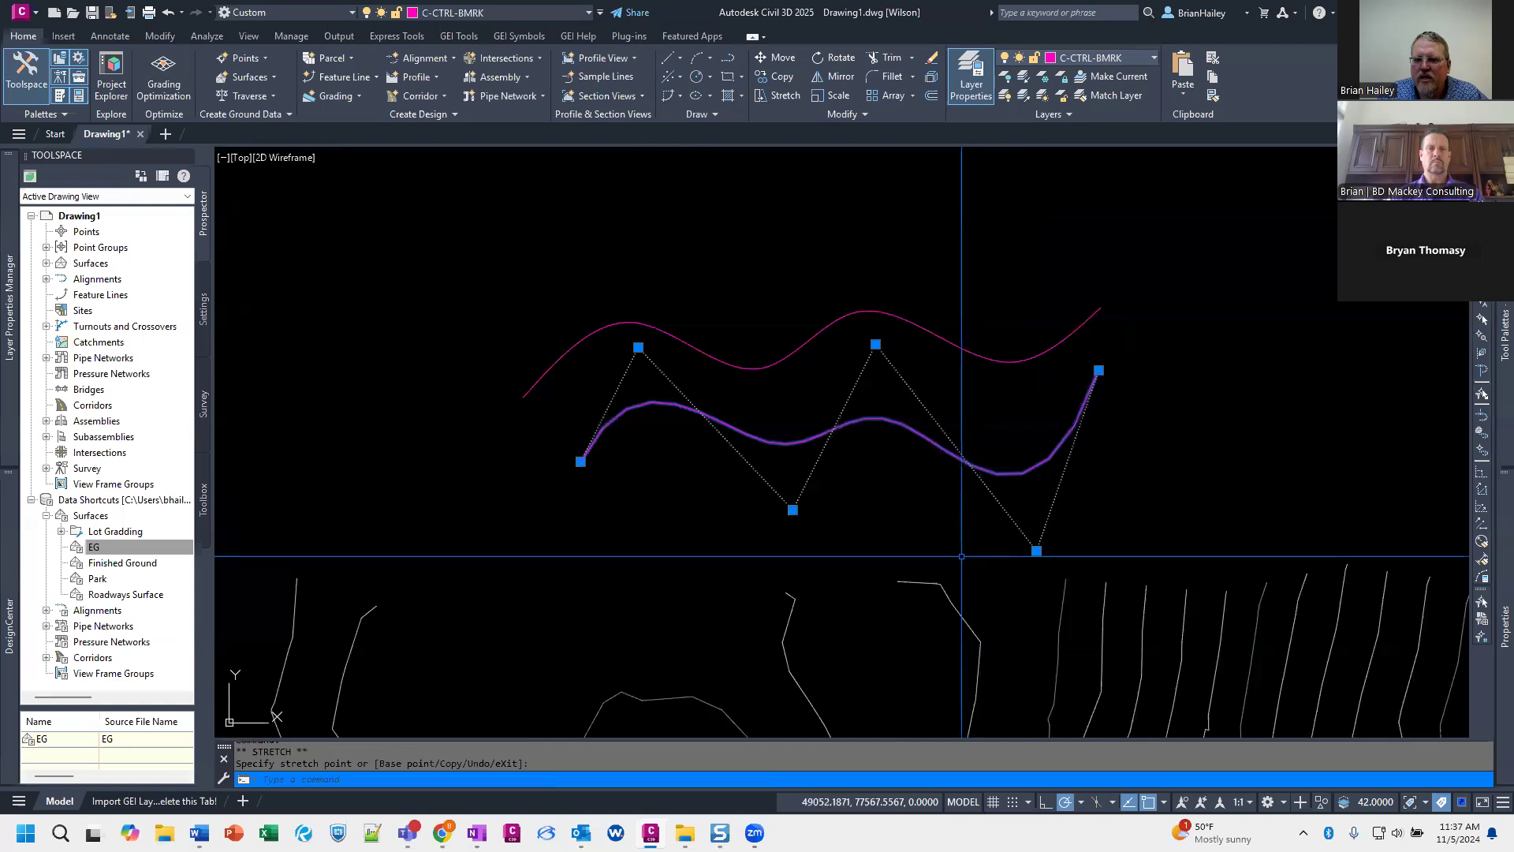
key("Escape")
key("Escape")
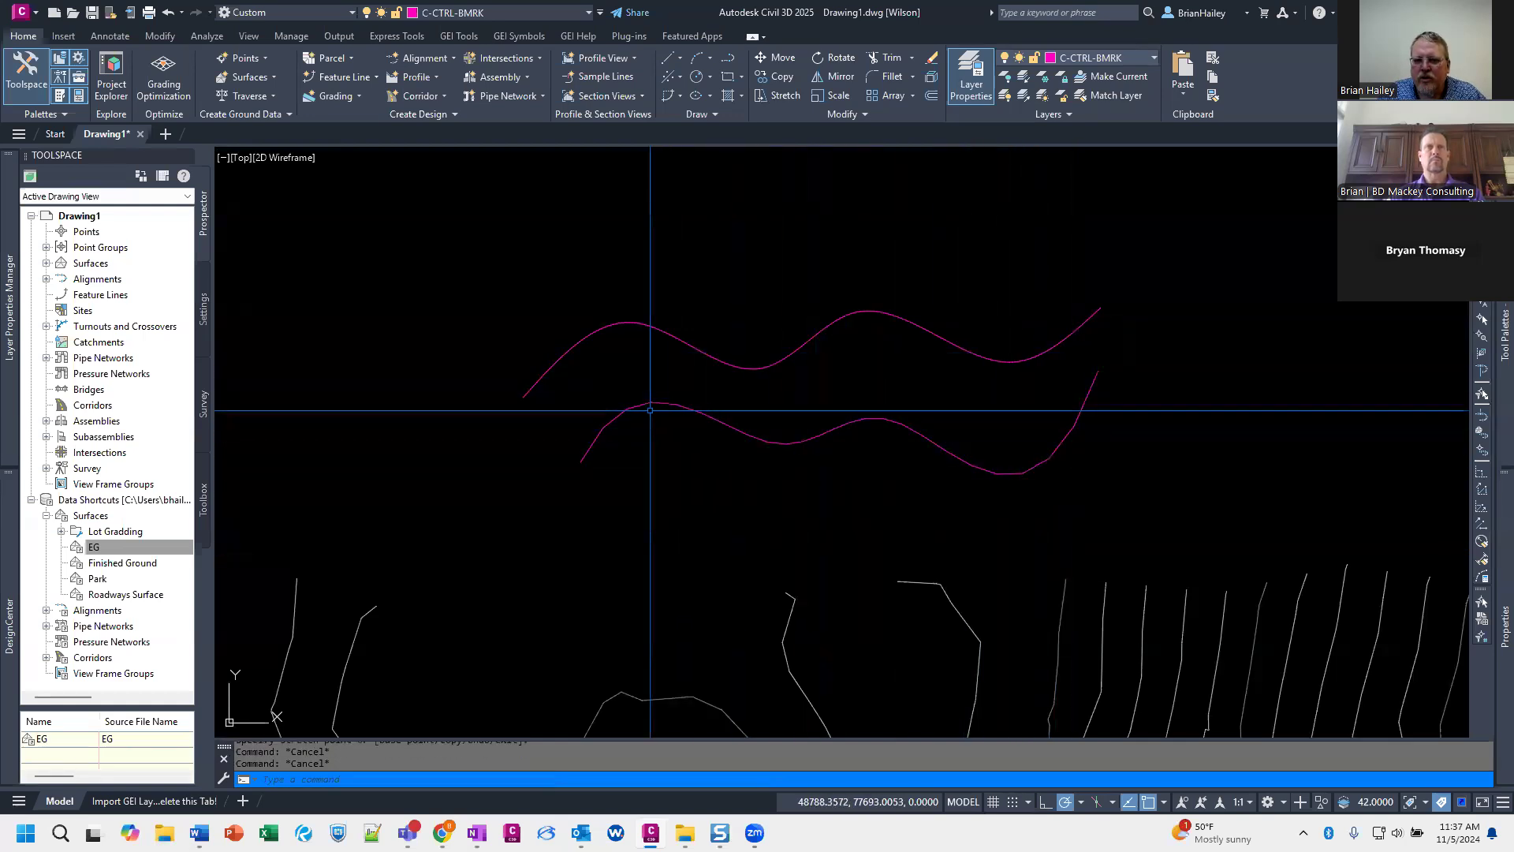
scroll(602, 429, "up", 3)
scroll(744, 328, "down", 2)
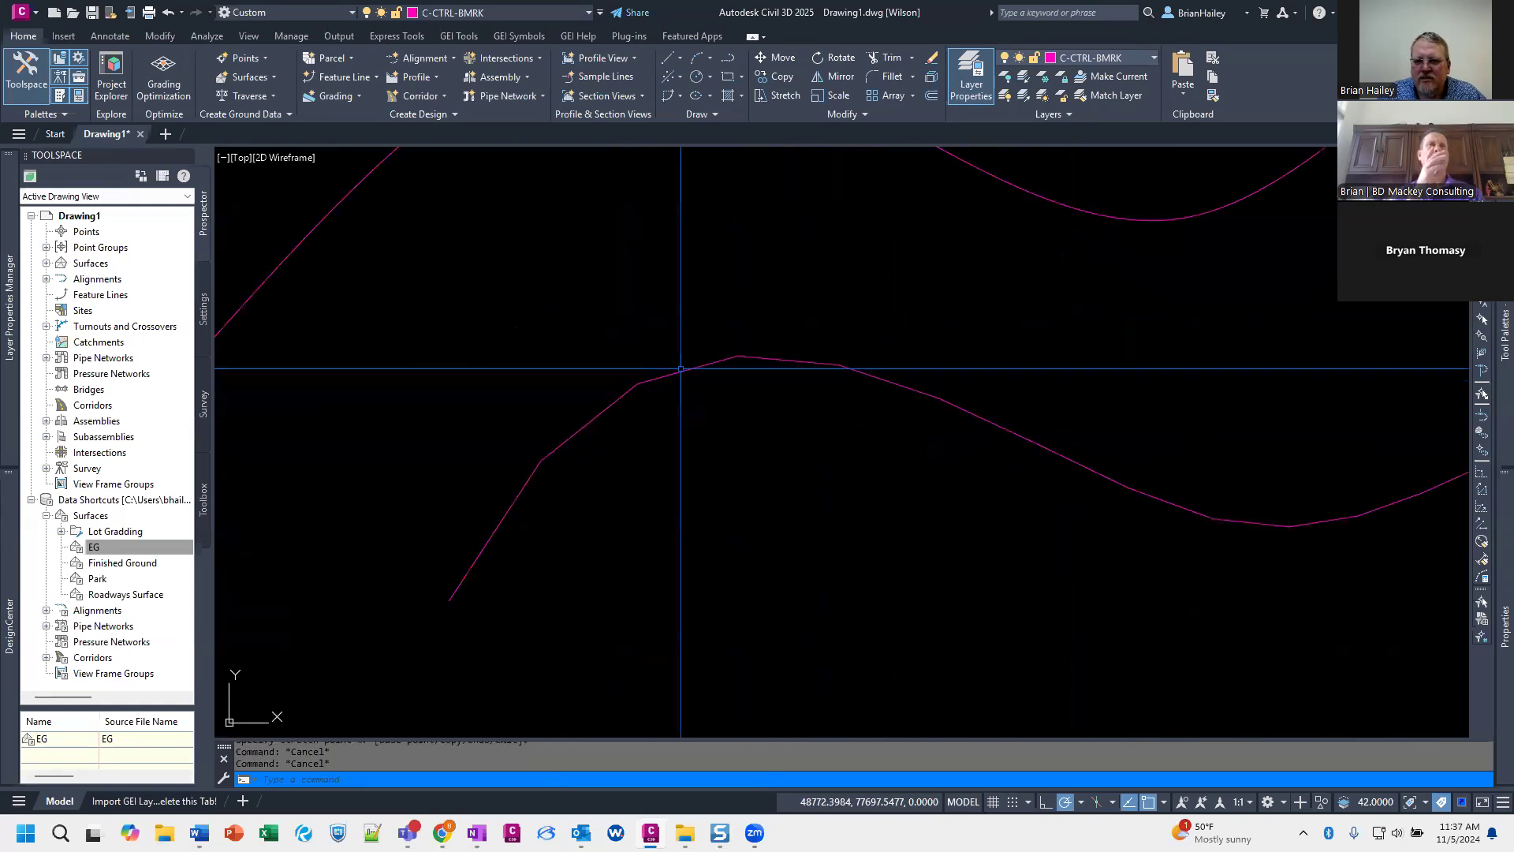
scroll(767, 468, "up", 2)
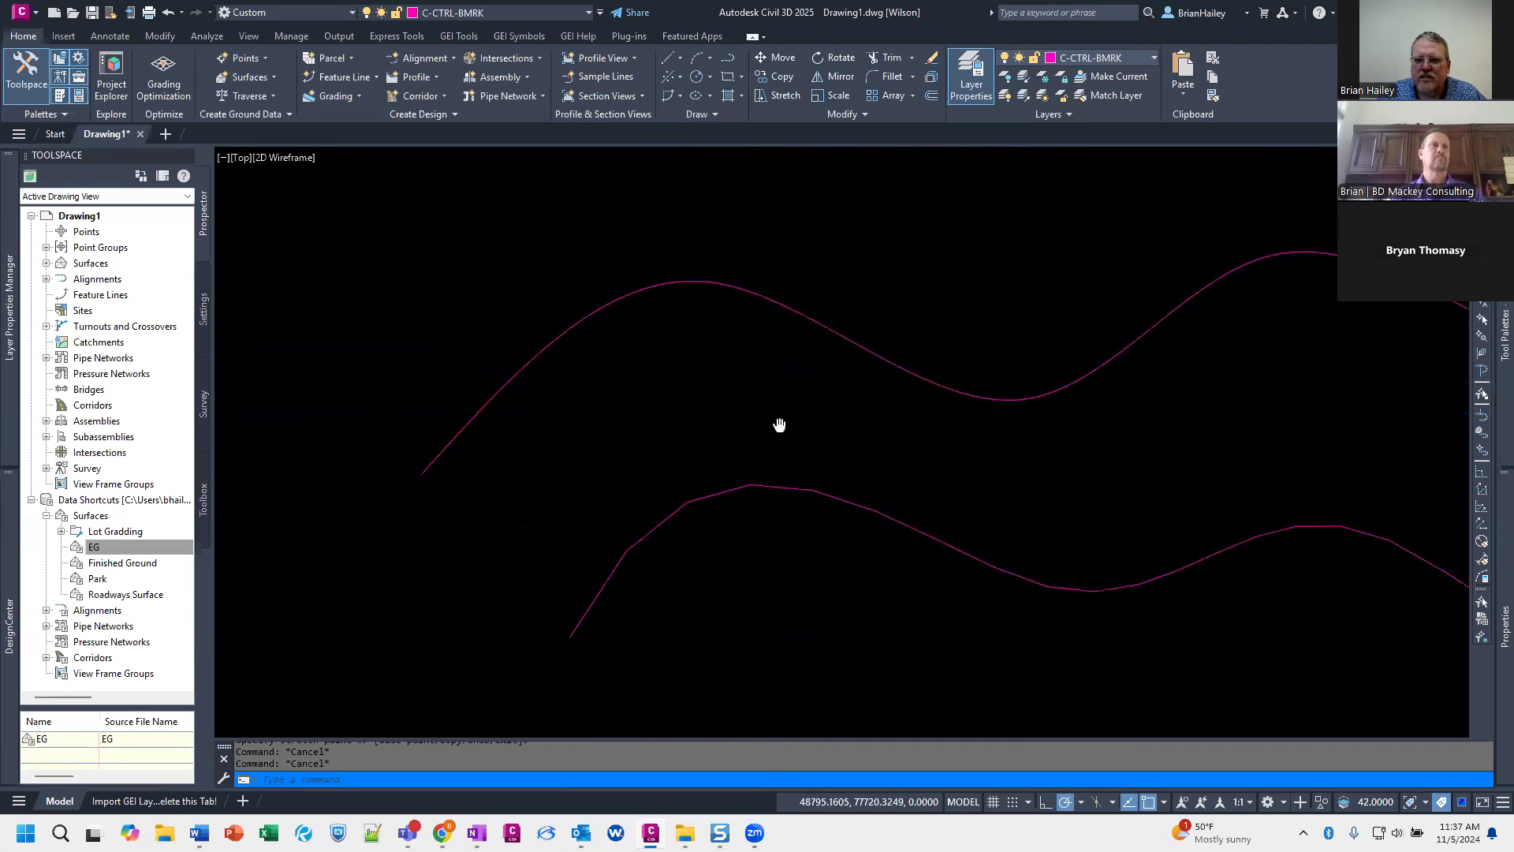
scroll(706, 239, "down", 4)
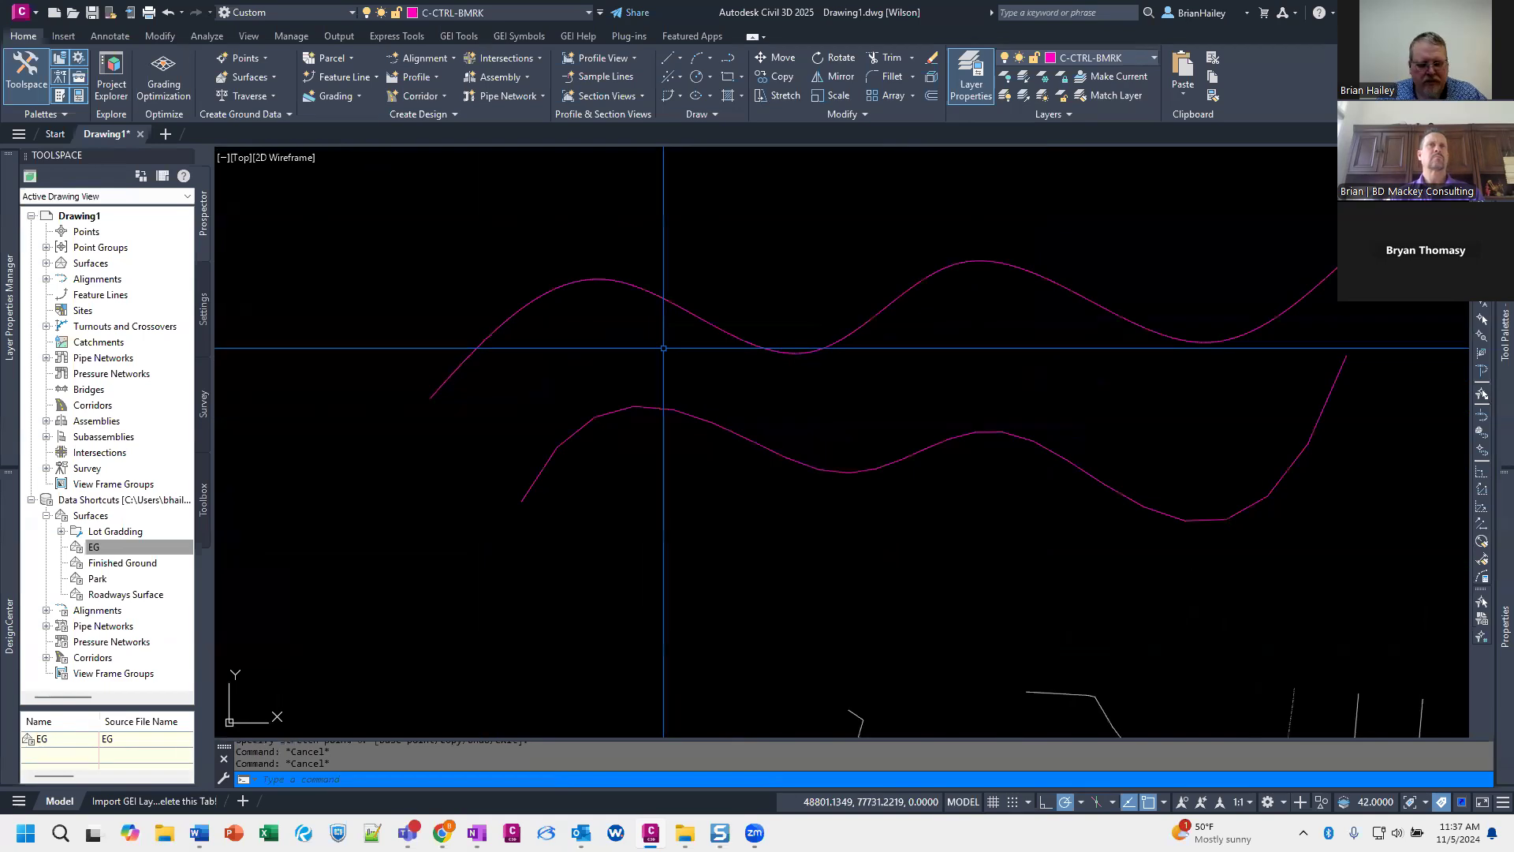
key("Return")
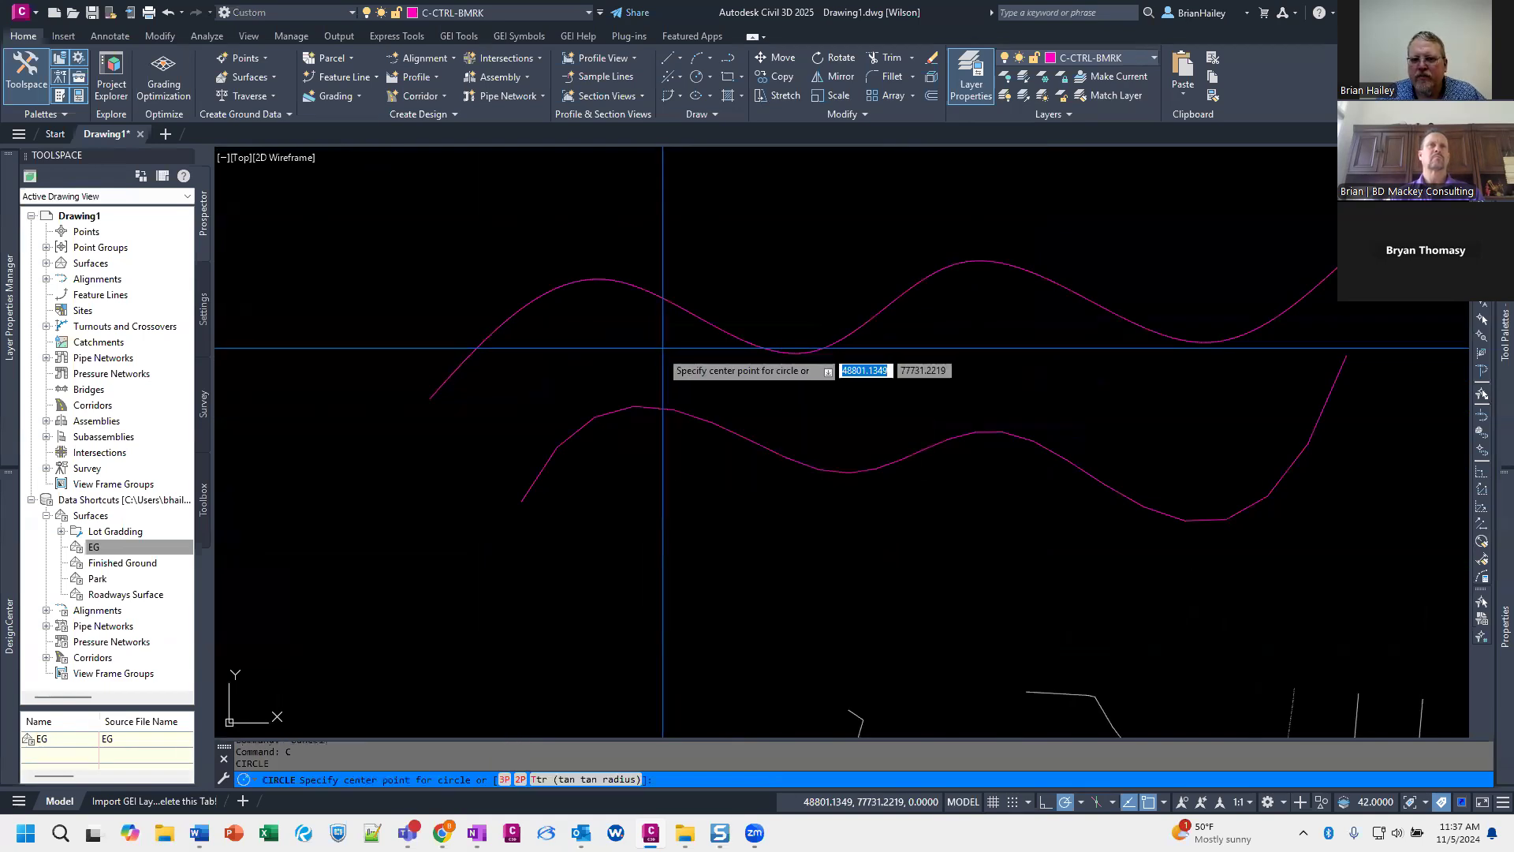
right_click(651, 374, "shift")
left_click(698, 473)
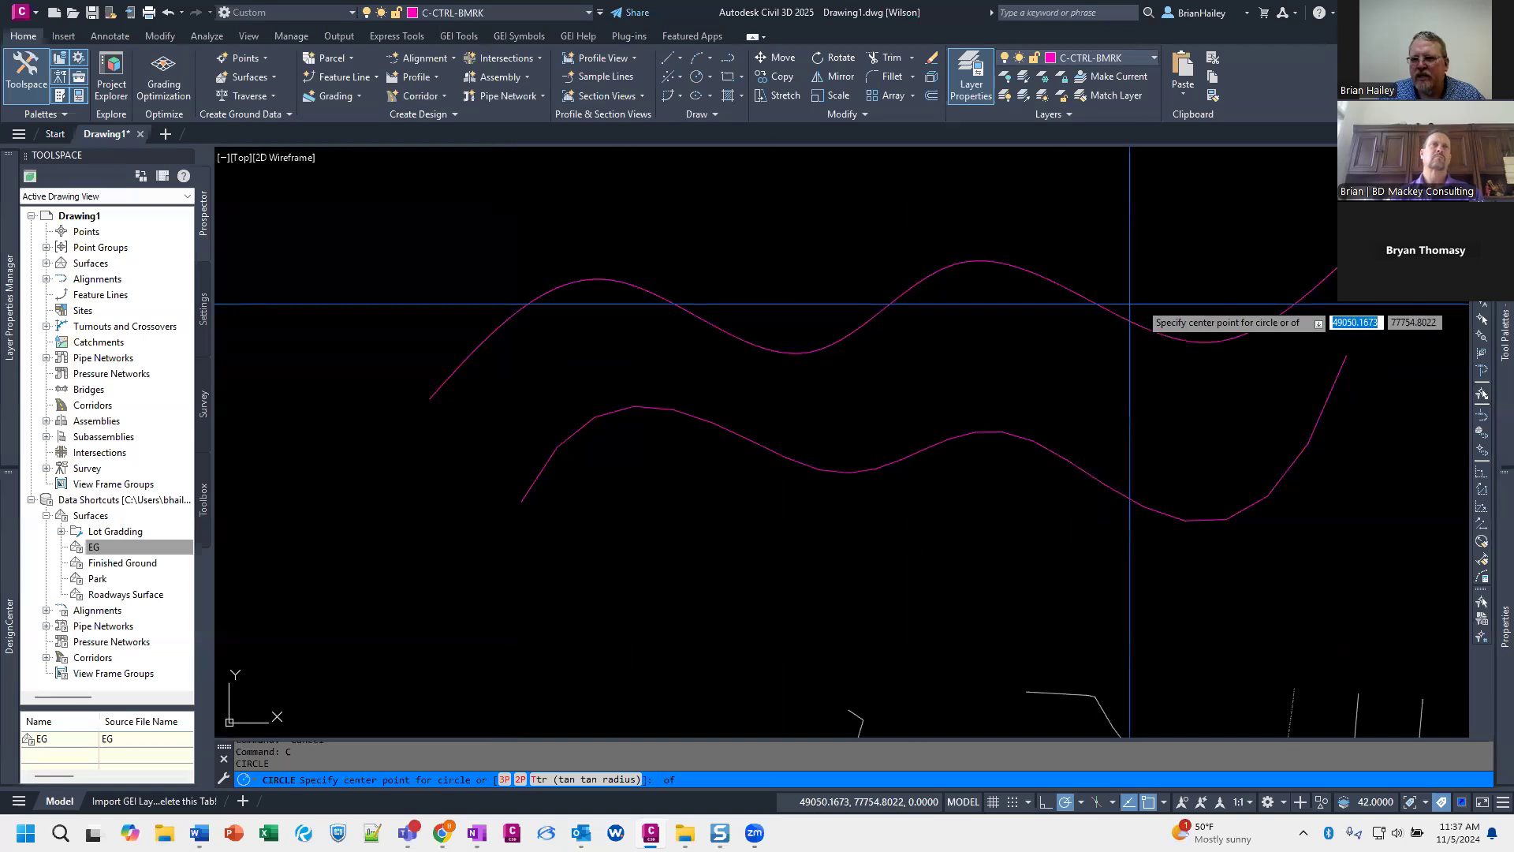
key("Escape")
key("Escape")
key("Escape")
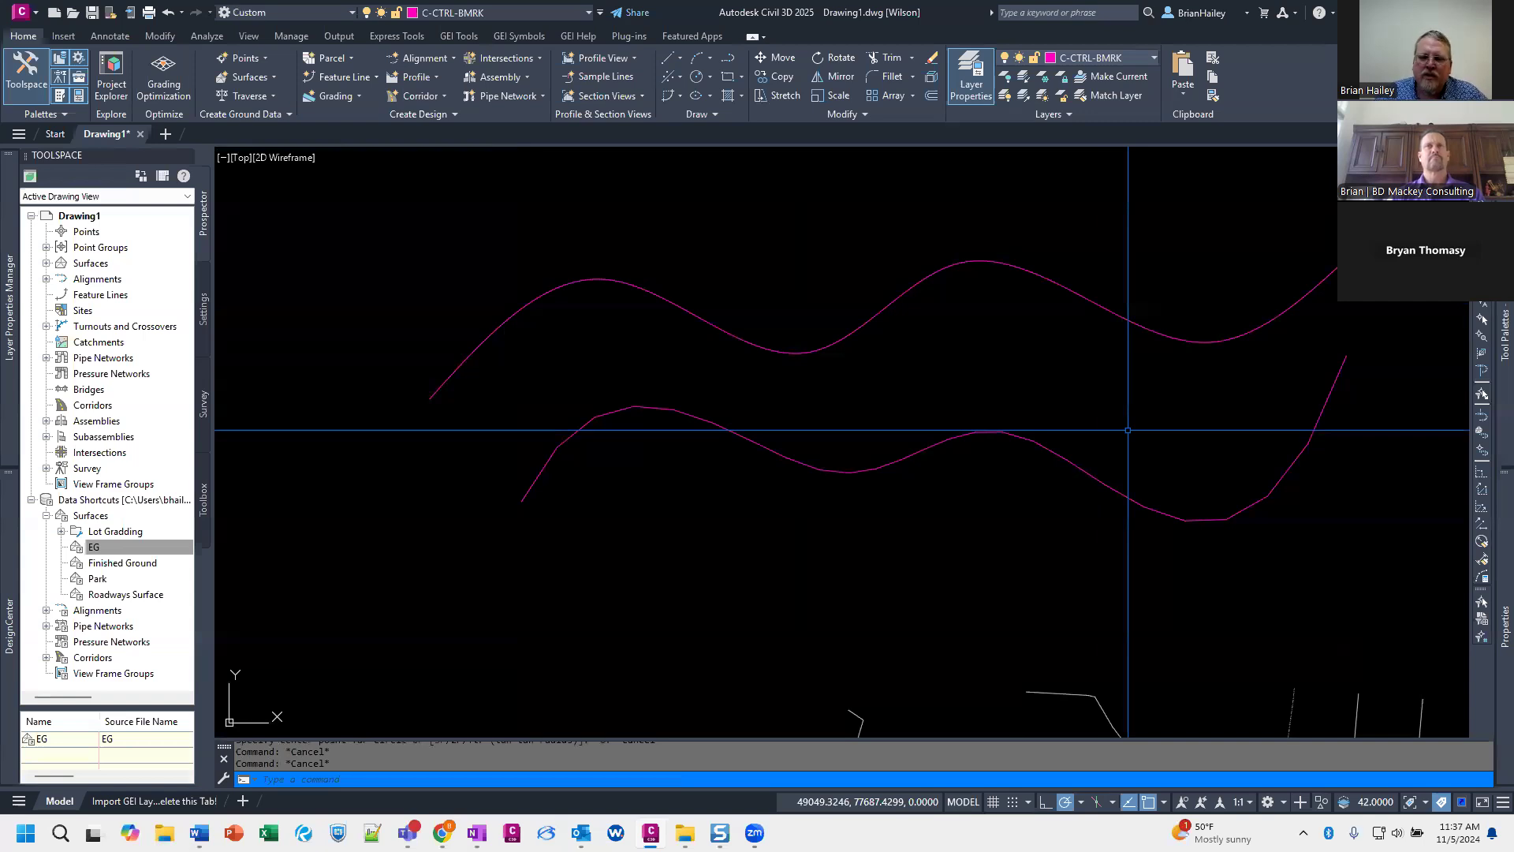
Step: Erase the spline and the smoothed polyline north of the contours
left_click(1143, 395)
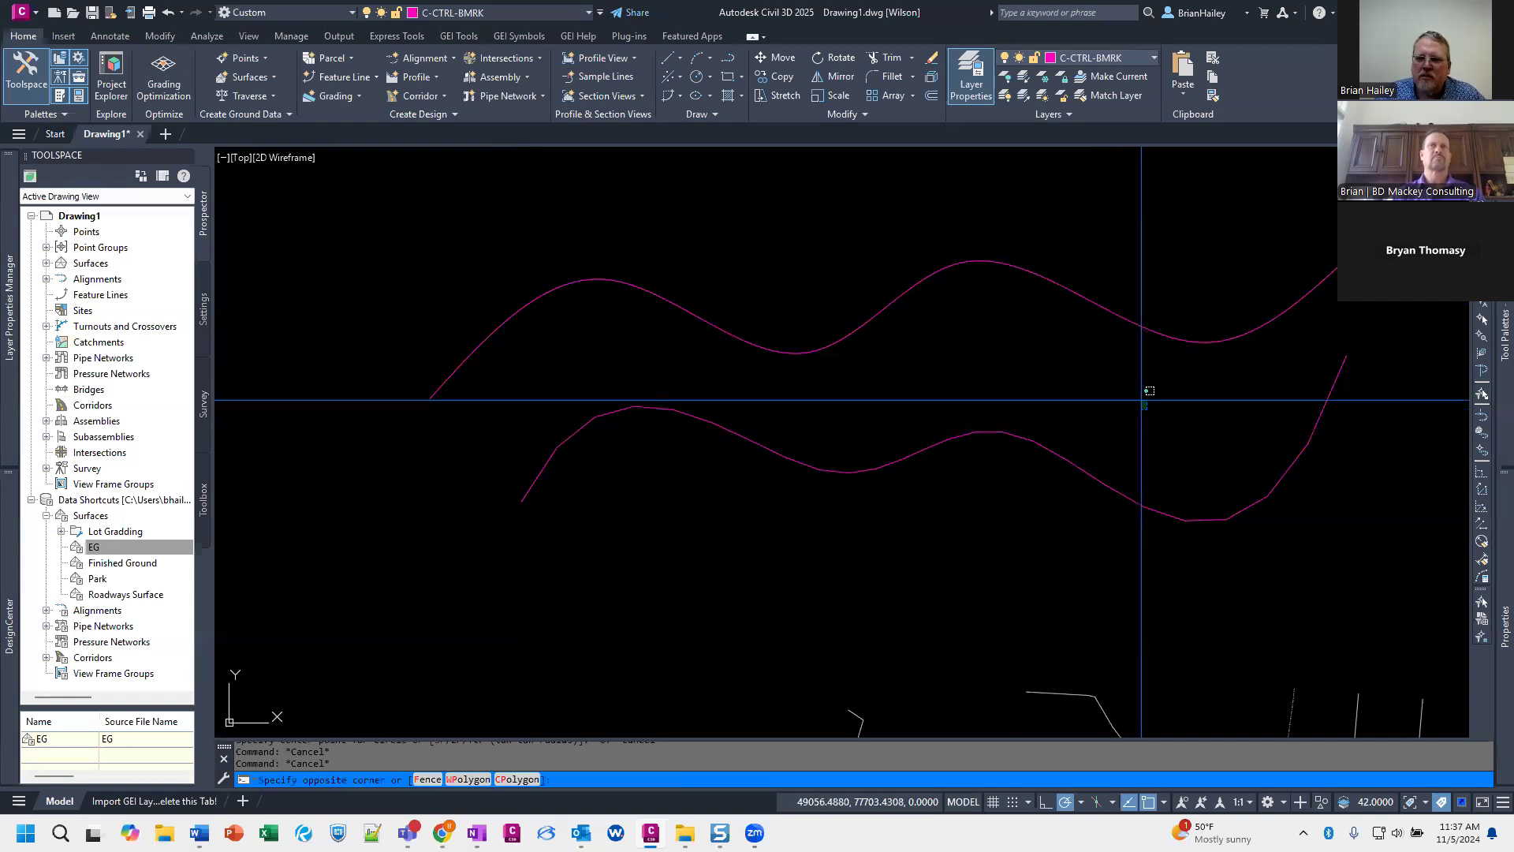
left_click(891, 462)
left_click(1026, 371)
left_click(990, 408)
type("e")
key("Return")
Step: Look up the PELLIPSE system variable in the help and leave the command without entering a value
scroll(1025, 505, "up", 5)
scroll(907, 410, "up", 2)
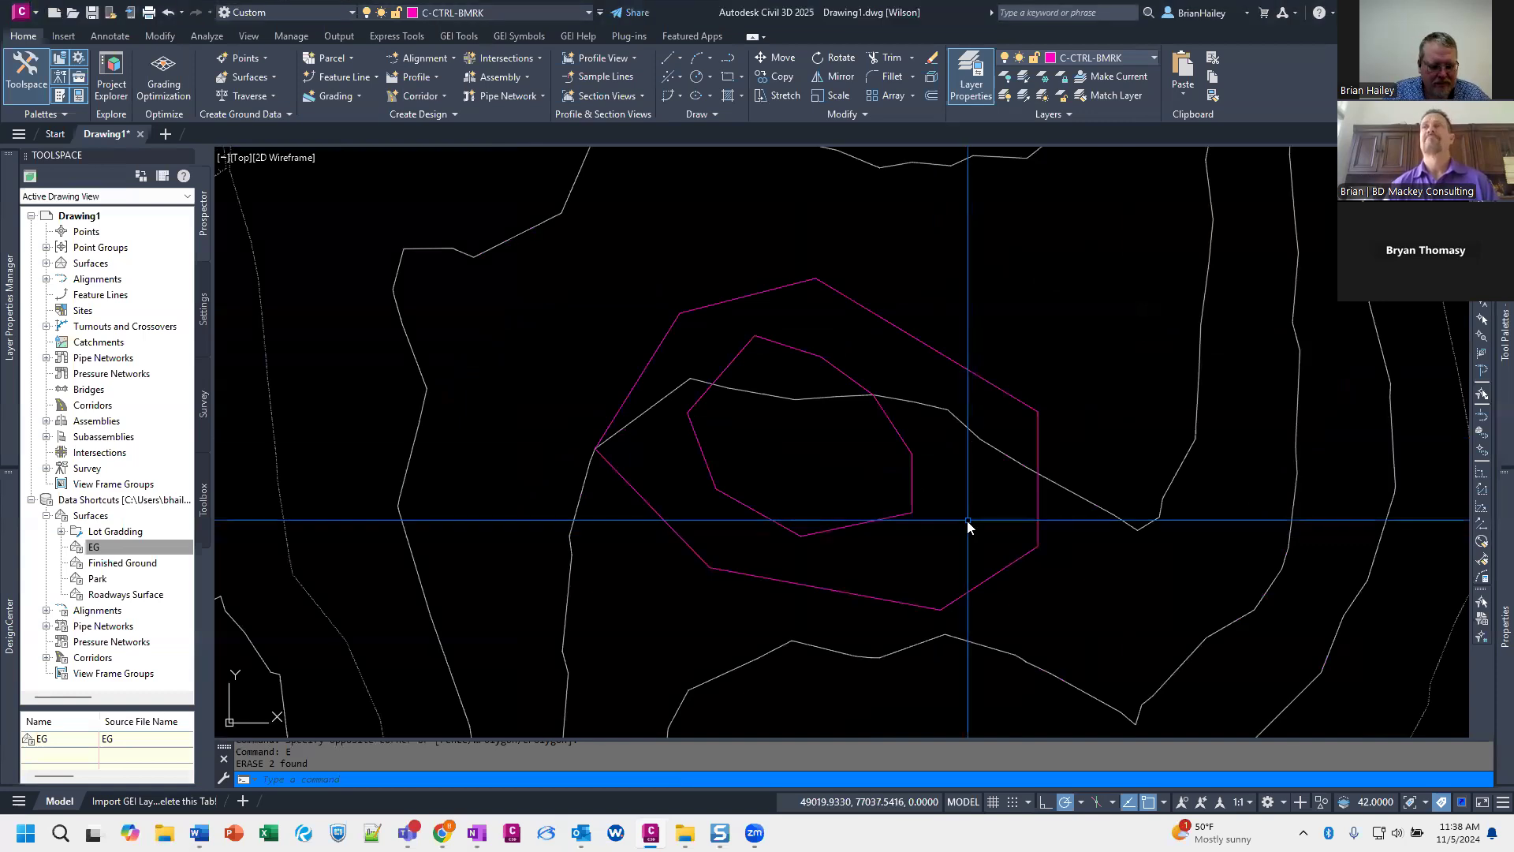
type("l")
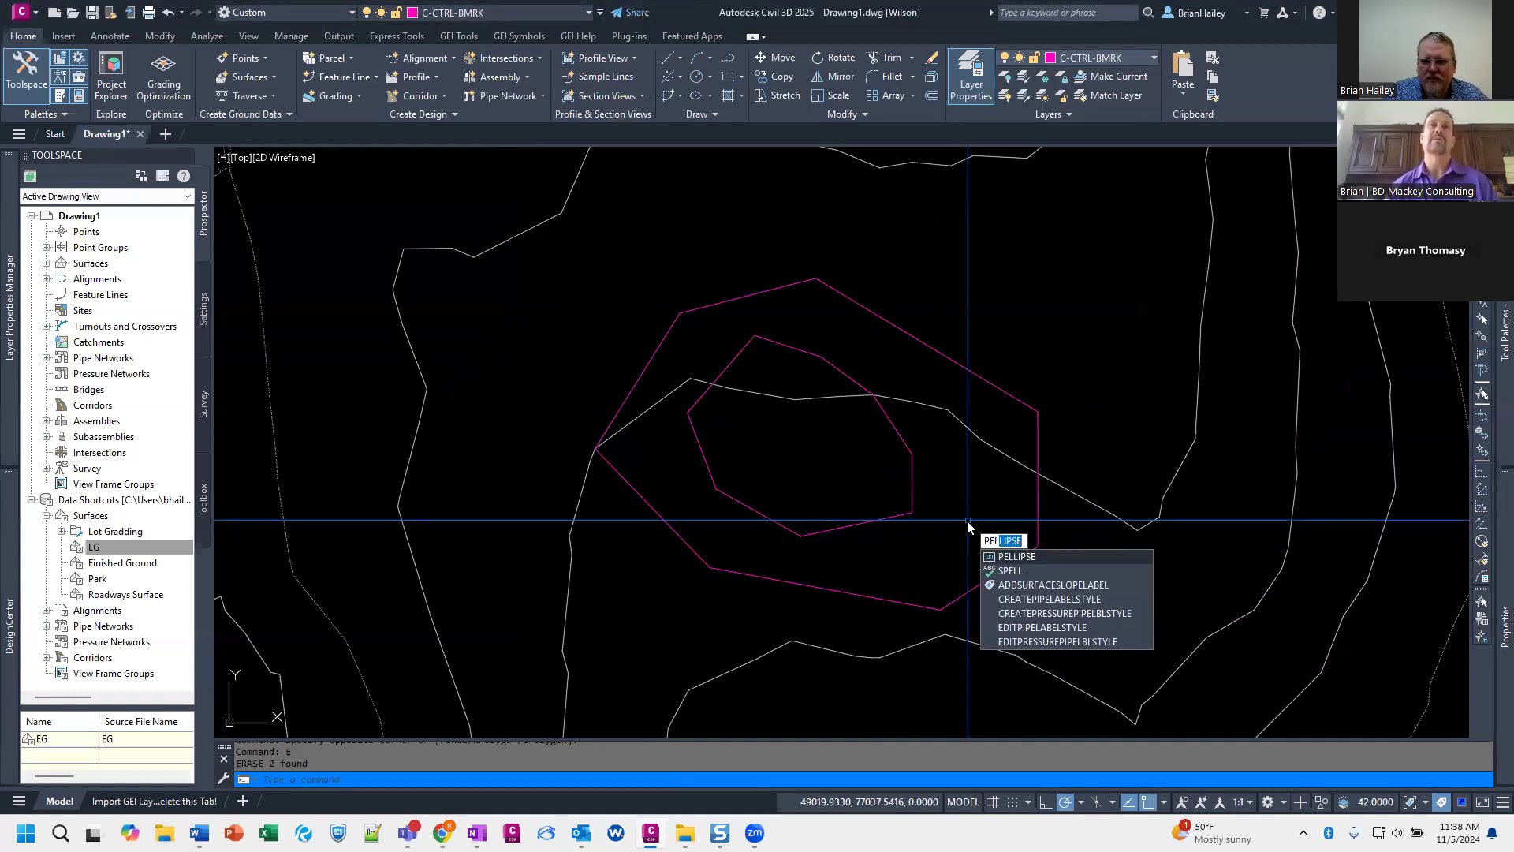
key("Return")
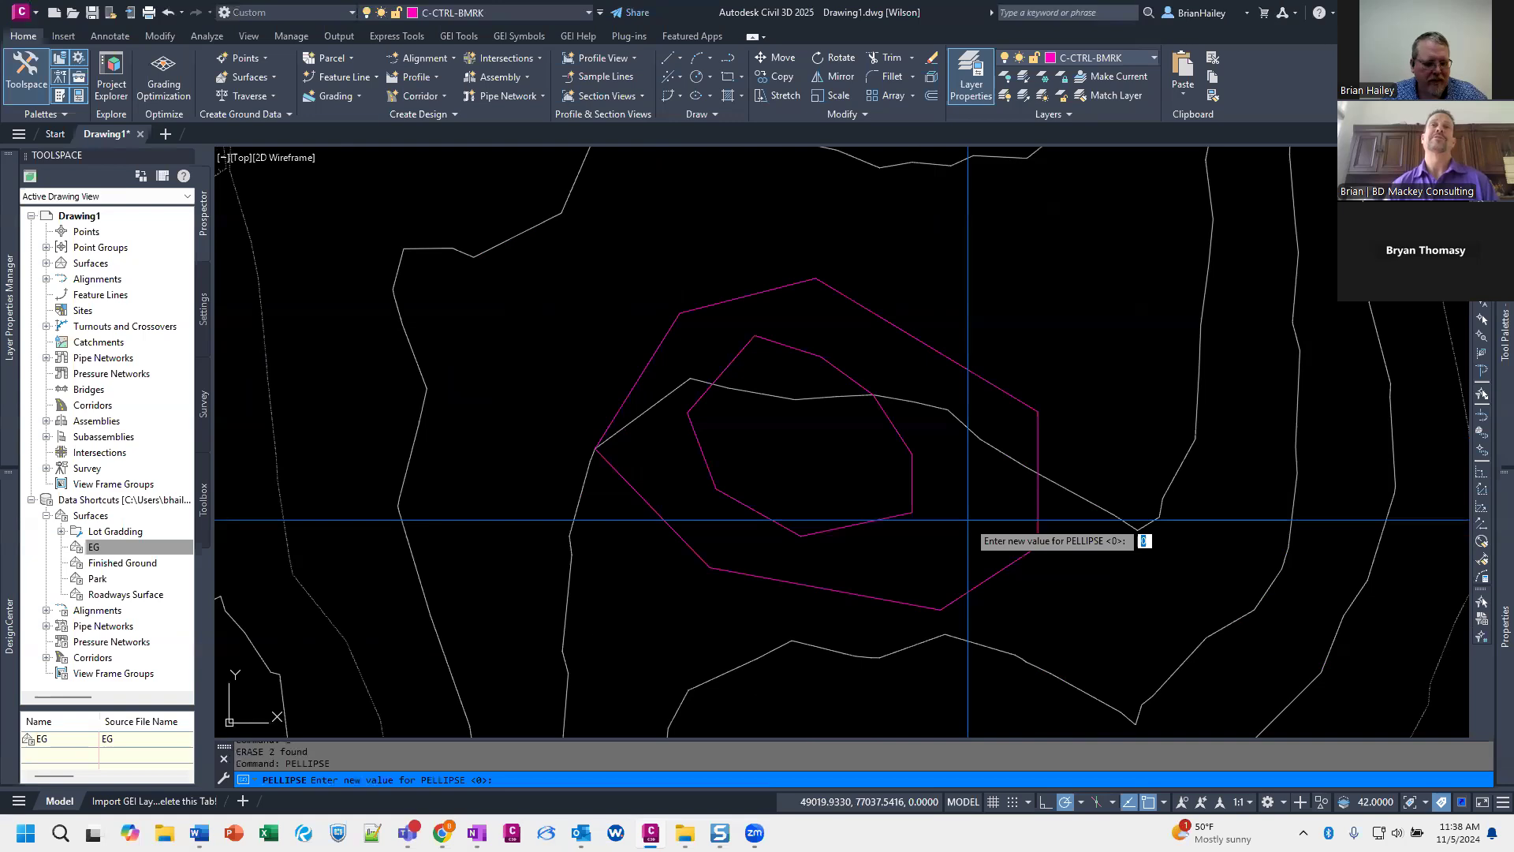
key("F1")
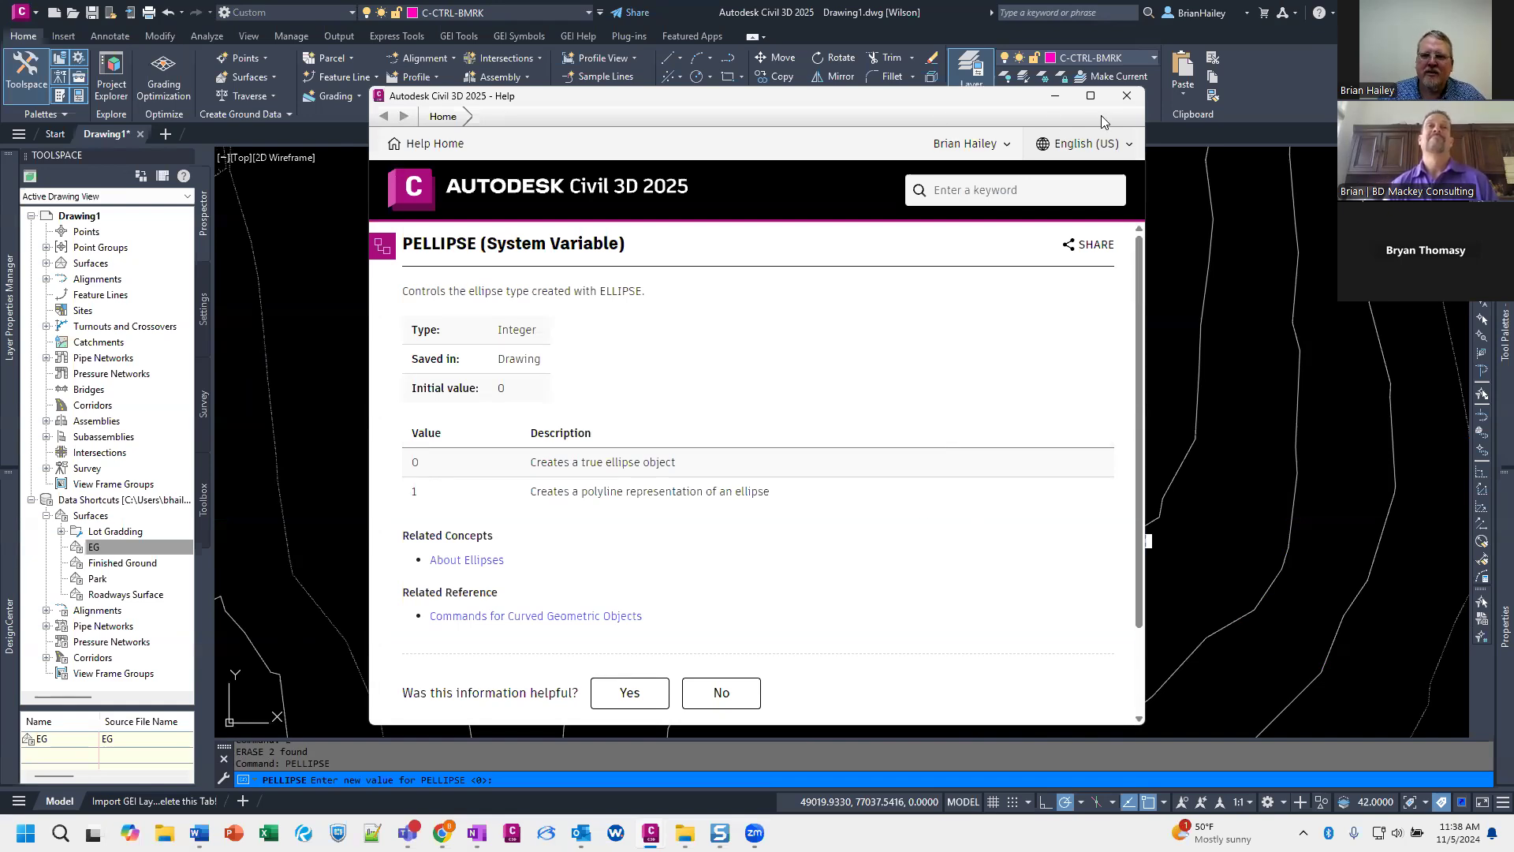
left_click(1127, 97)
key("Escape")
key("Escape")
key("Escape")
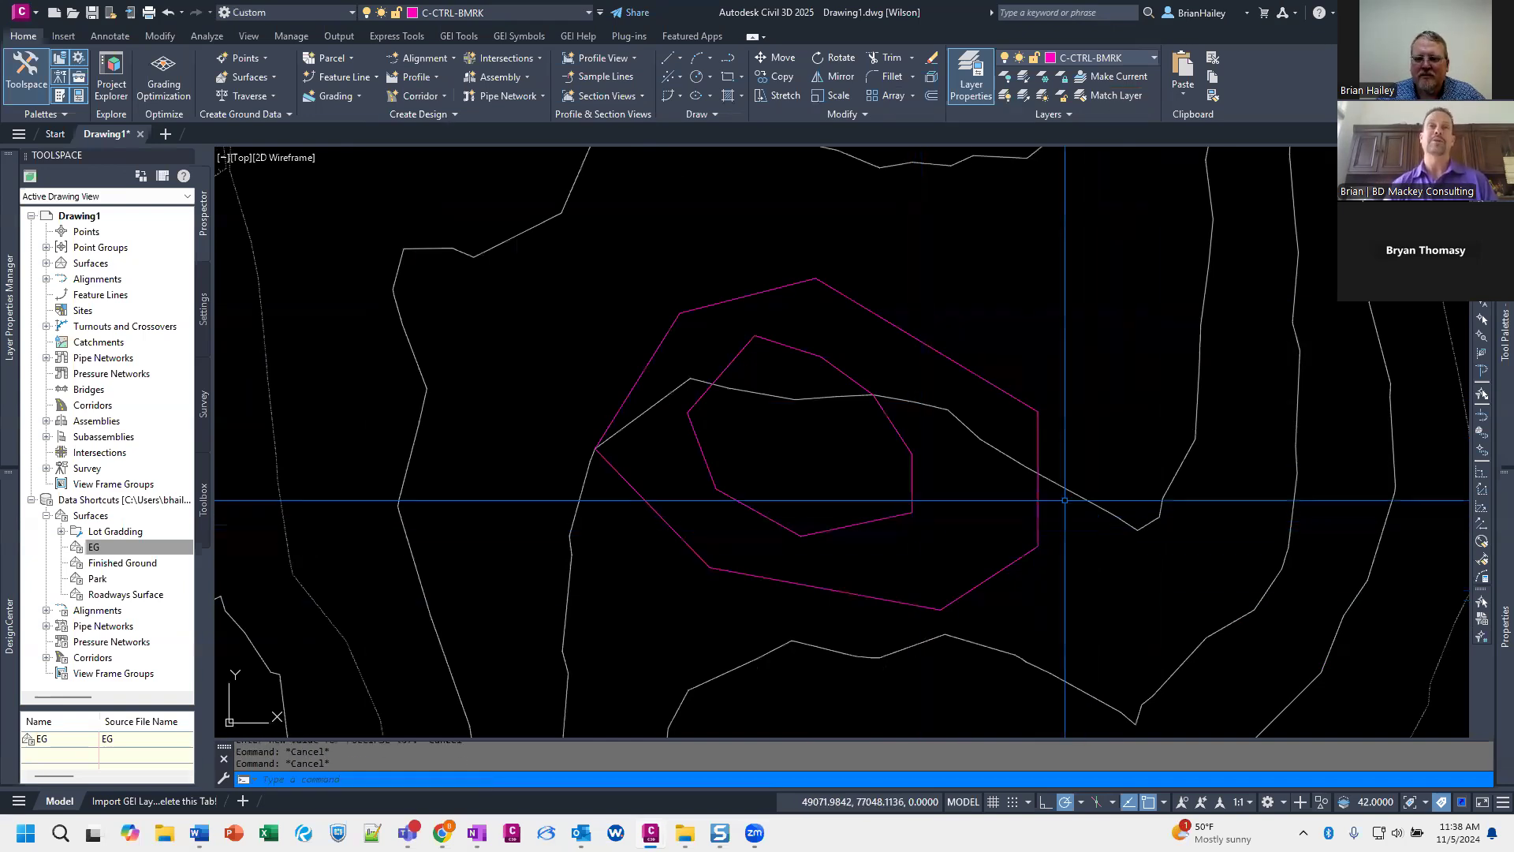
Step: Move the outer closed polyline slightly to the northeast, off the contour vertex it touches, and leave it selected
left_click(1037, 518)
left_click(595, 448)
right_click(596, 448)
key("Escape")
key("Escape")
key("Escape")
left_click(706, 463)
left_click(688, 412)
key("Escape")
left_click(600, 494)
left_click(679, 495)
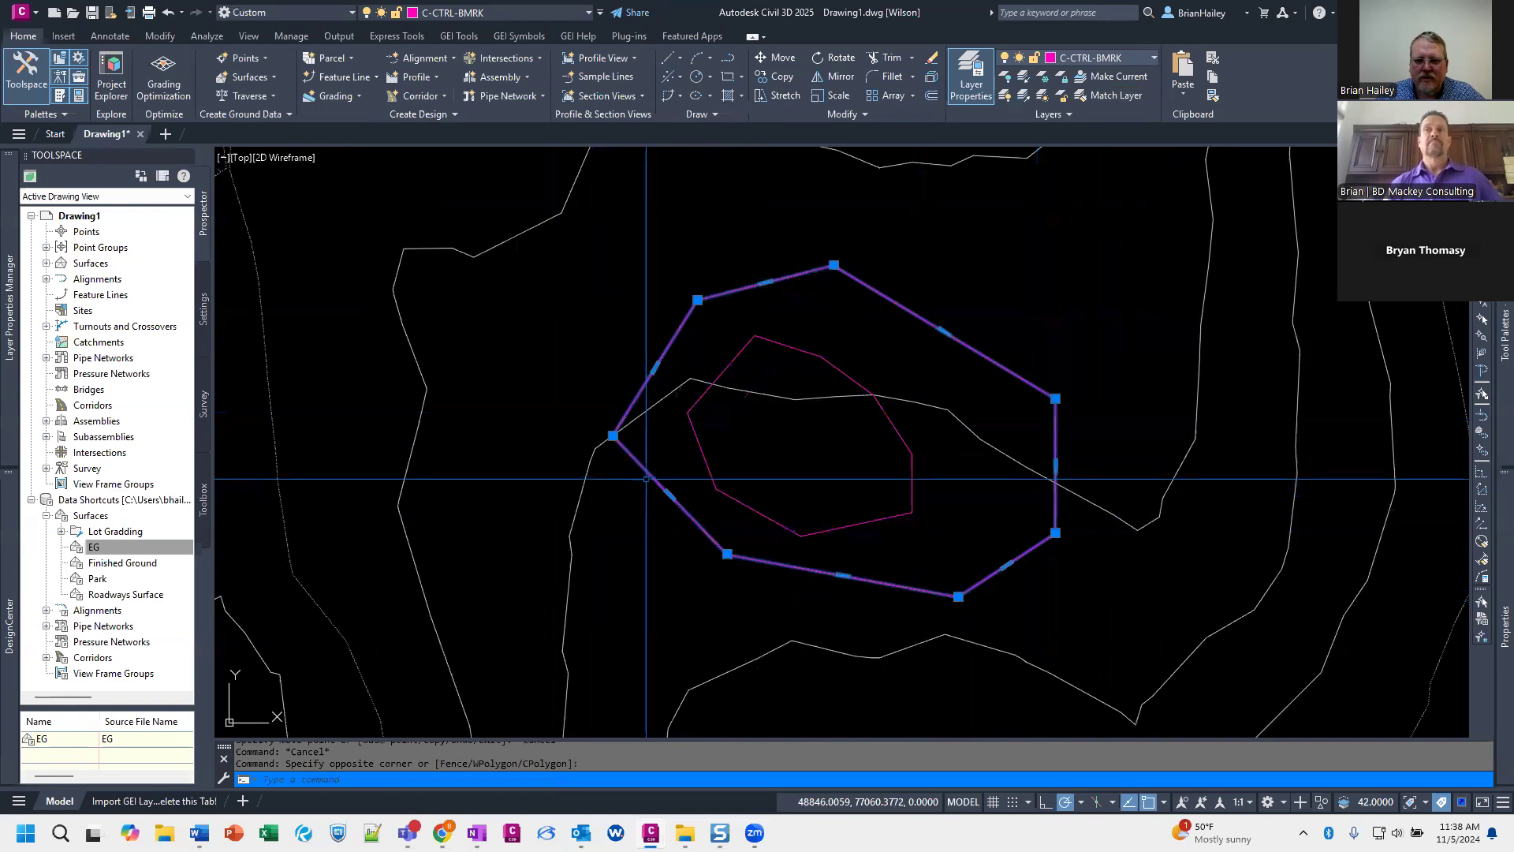
Step: Set the elevation of the inner closed polyline to 5159 and clear the selection
mouse_move(727, 556)
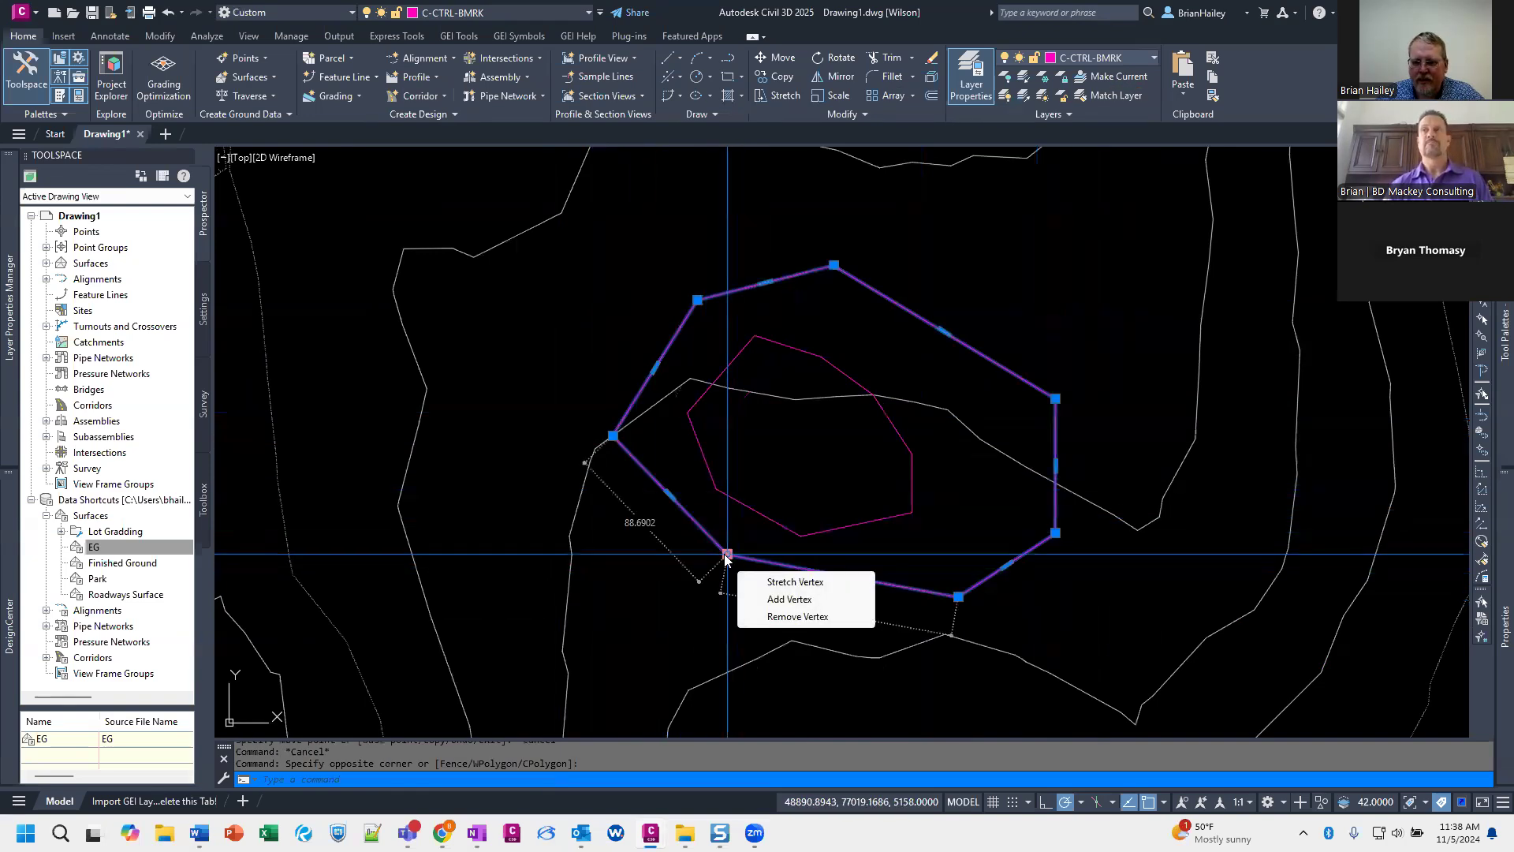
key("Escape")
left_click(812, 533)
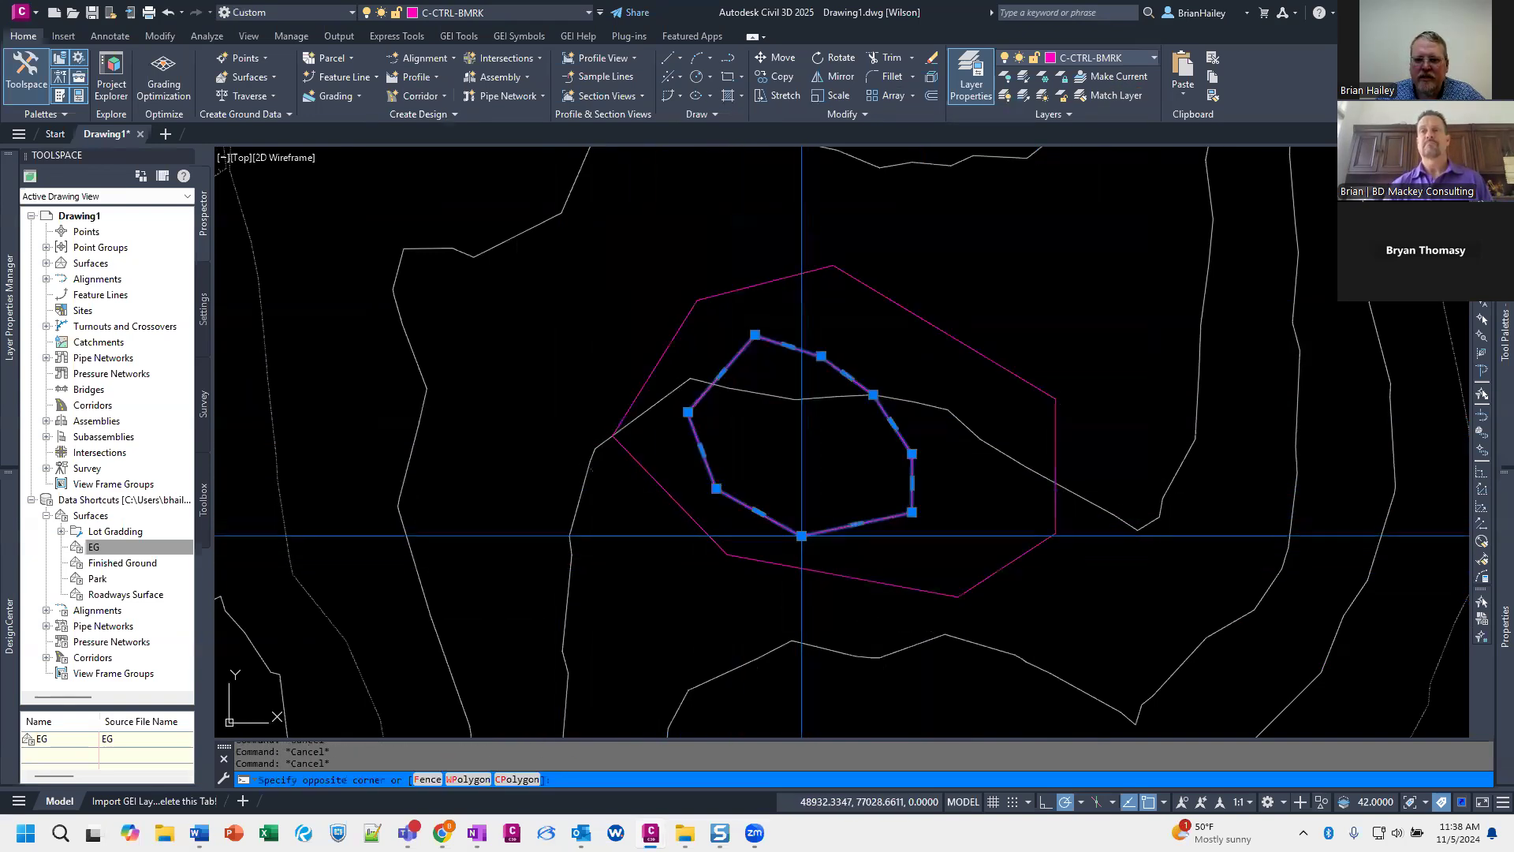
mouse_move(1504, 627)
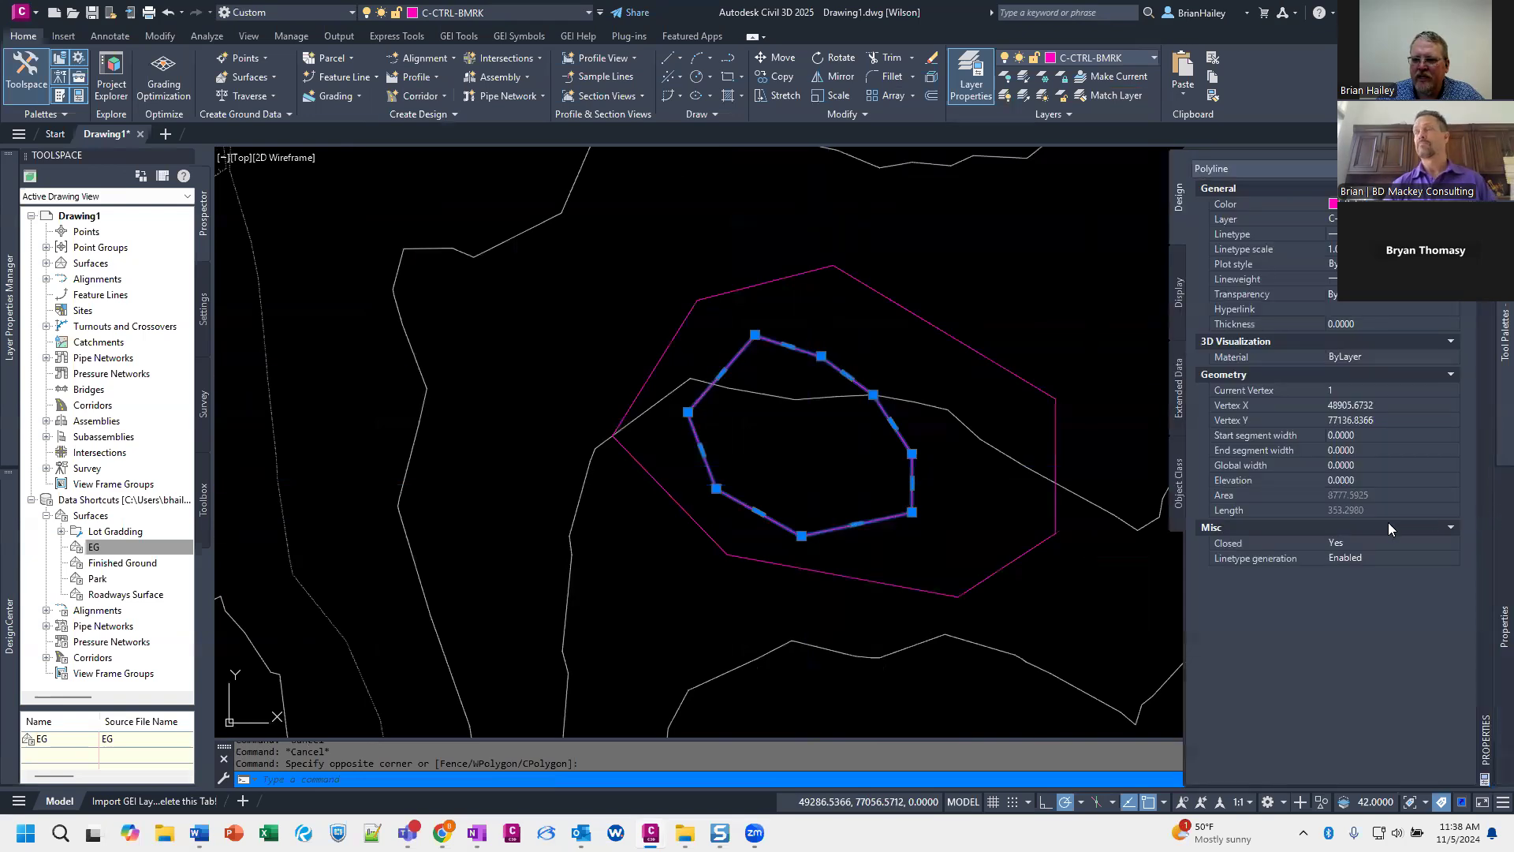
left_click(1375, 480)
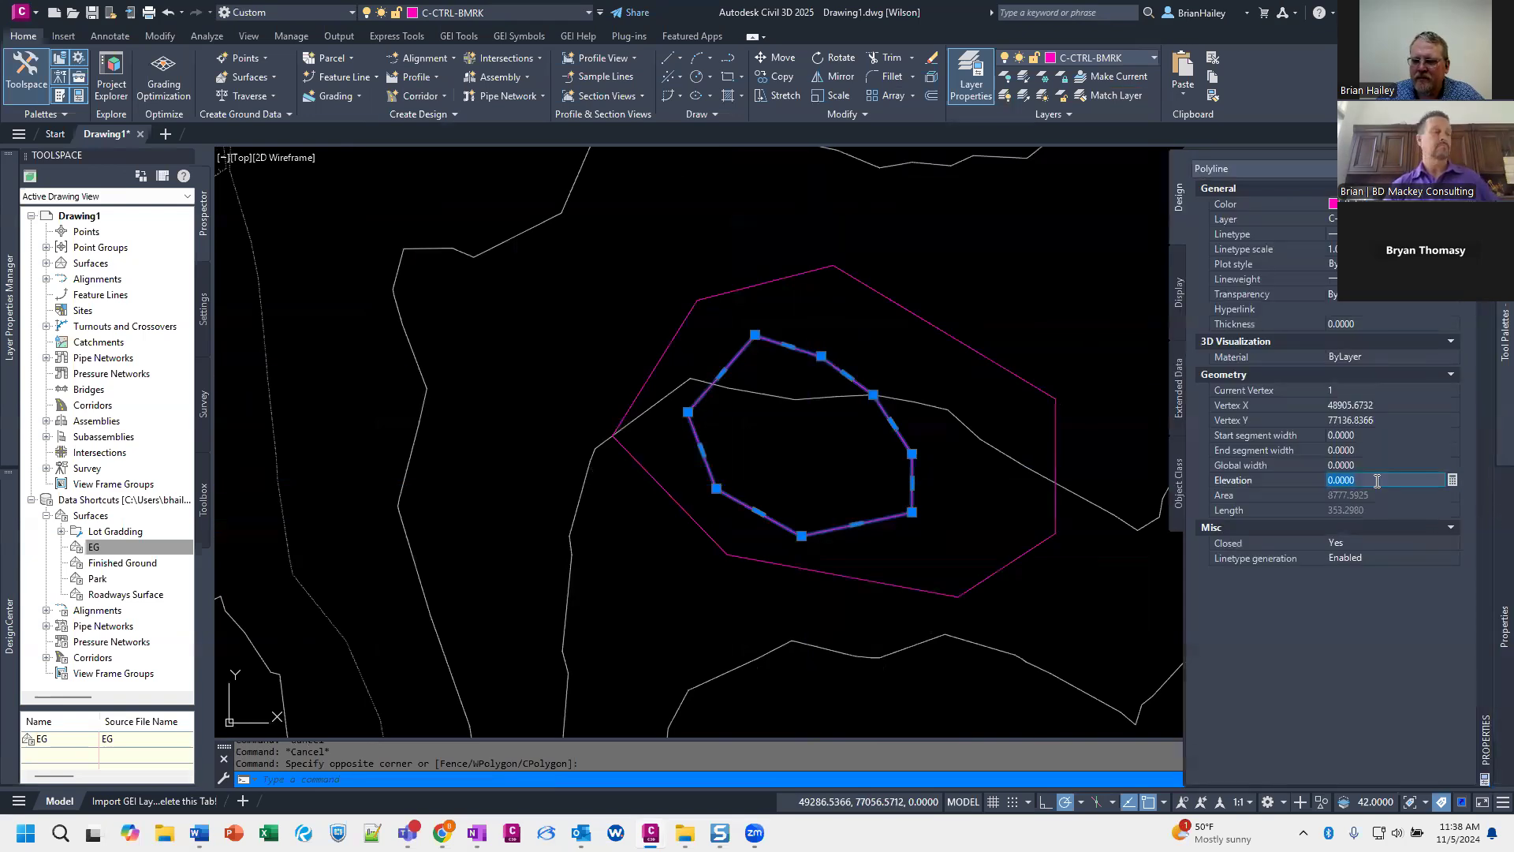
key("Return")
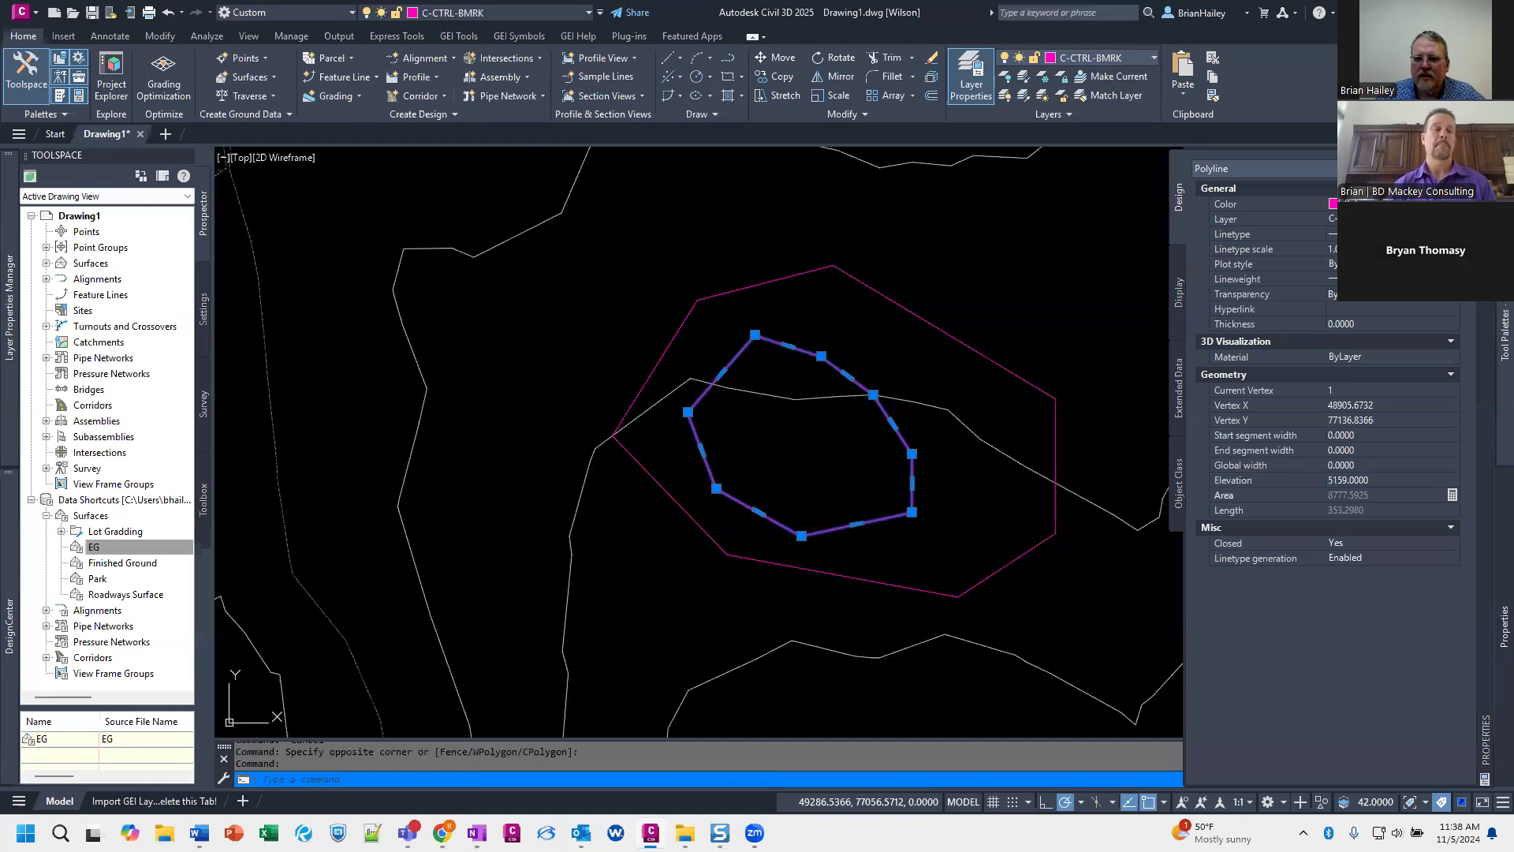
key("Escape")
Step: Draw a small five-vertex closed polyline, about 123 units in perimeter, inside the inner closed polyline
key("Return")
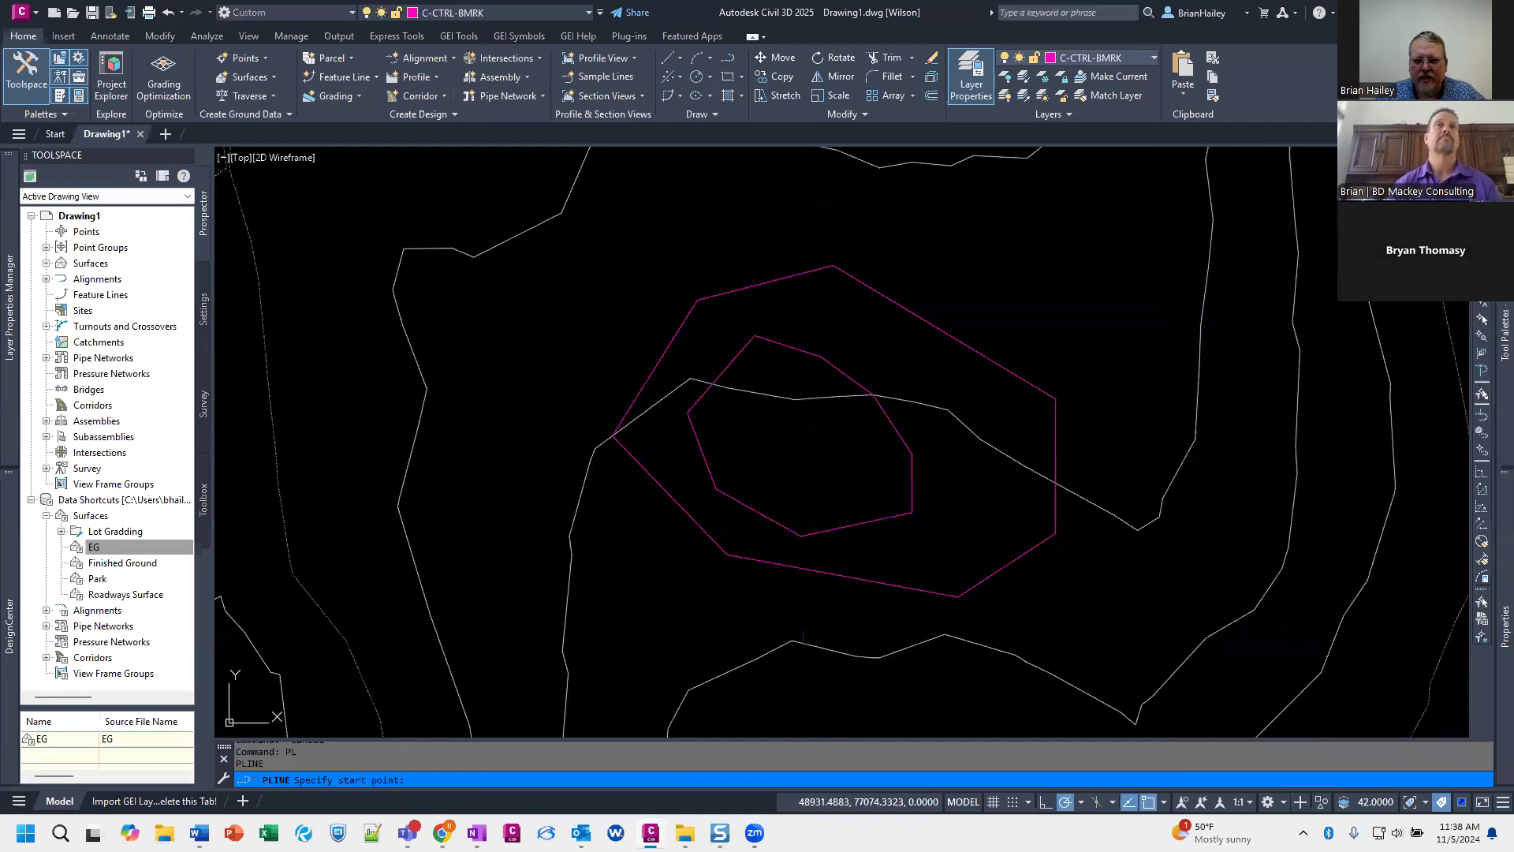
left_click(852, 469)
left_click(821, 407)
left_click(767, 420)
left_click(803, 451)
type("c")
key("Return")
Step: Set the elevation of the small innermost polyline to 5160 and clear the selection
left_click(828, 458)
mouse_move(1490, 451)
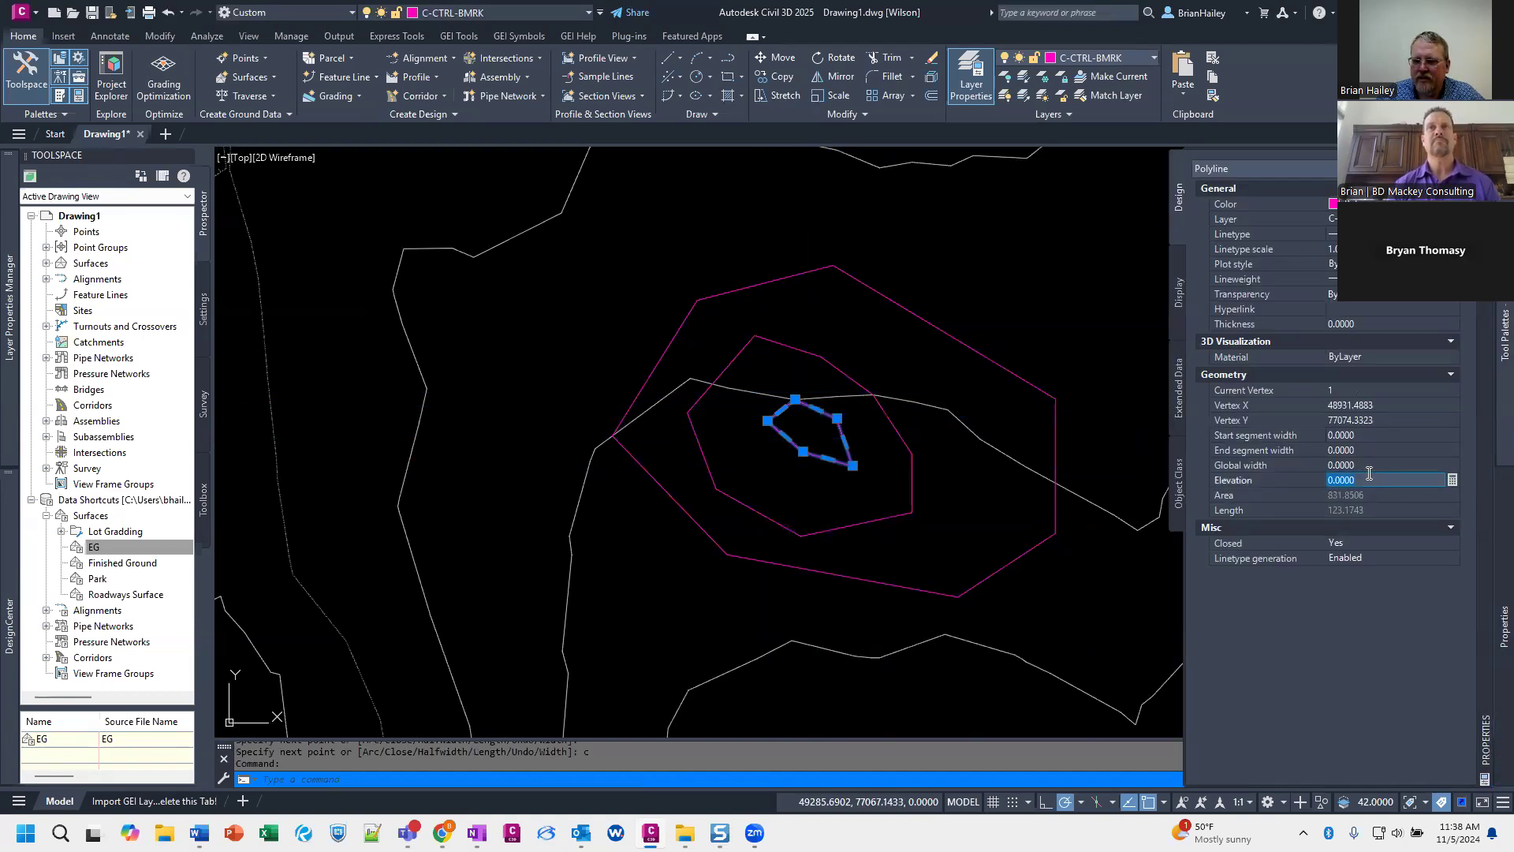
type("5160")
key("Return")
key("Escape")
key("Escape")
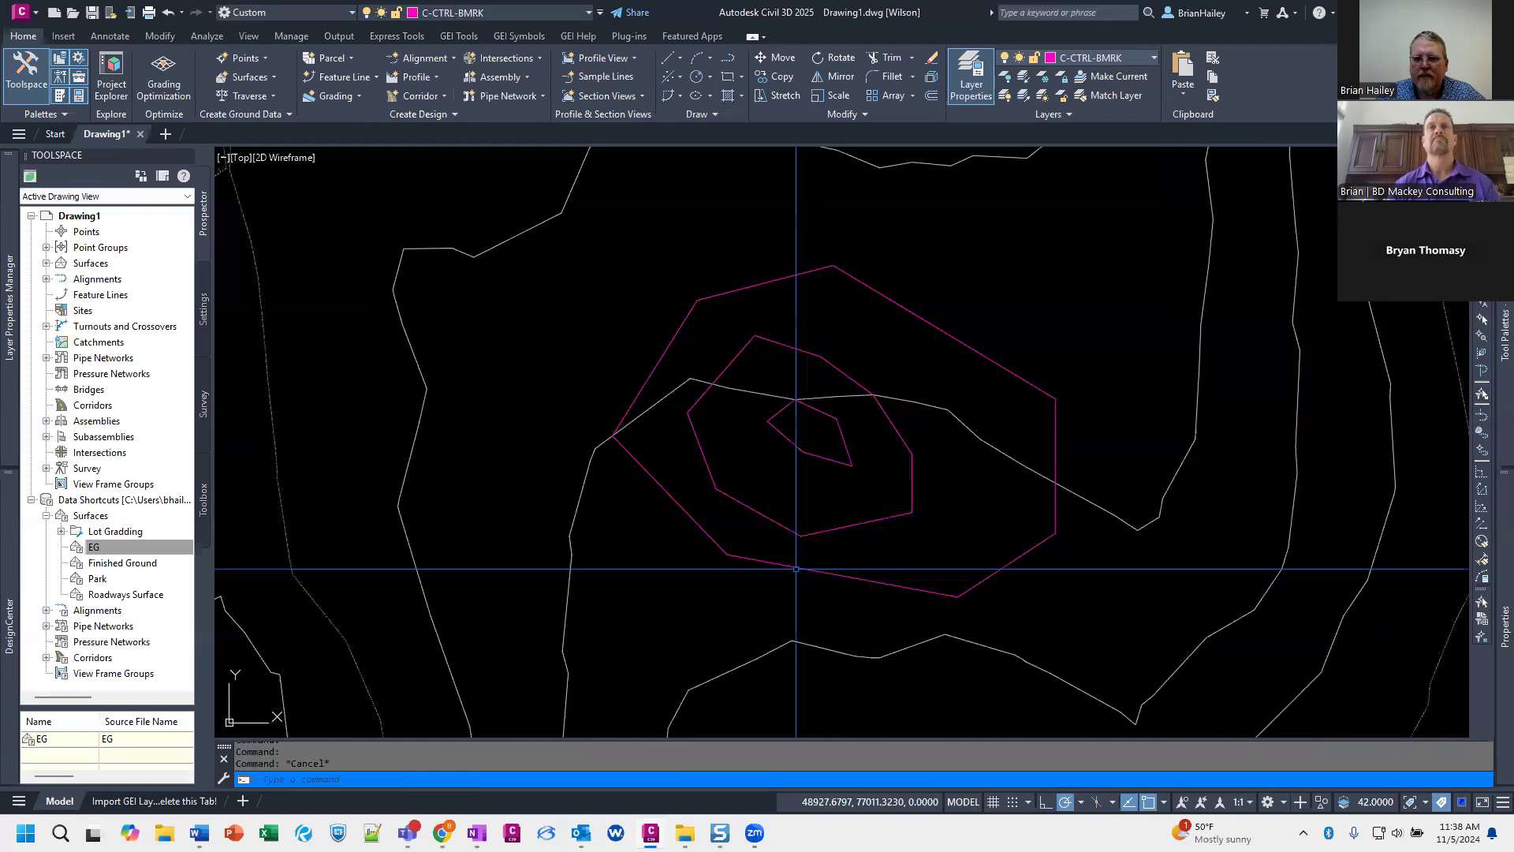
Step: Apply the Spline option to all three nested closed polylines at once with MPEDIT, then leave the command
left_click(821, 602)
key("Escape")
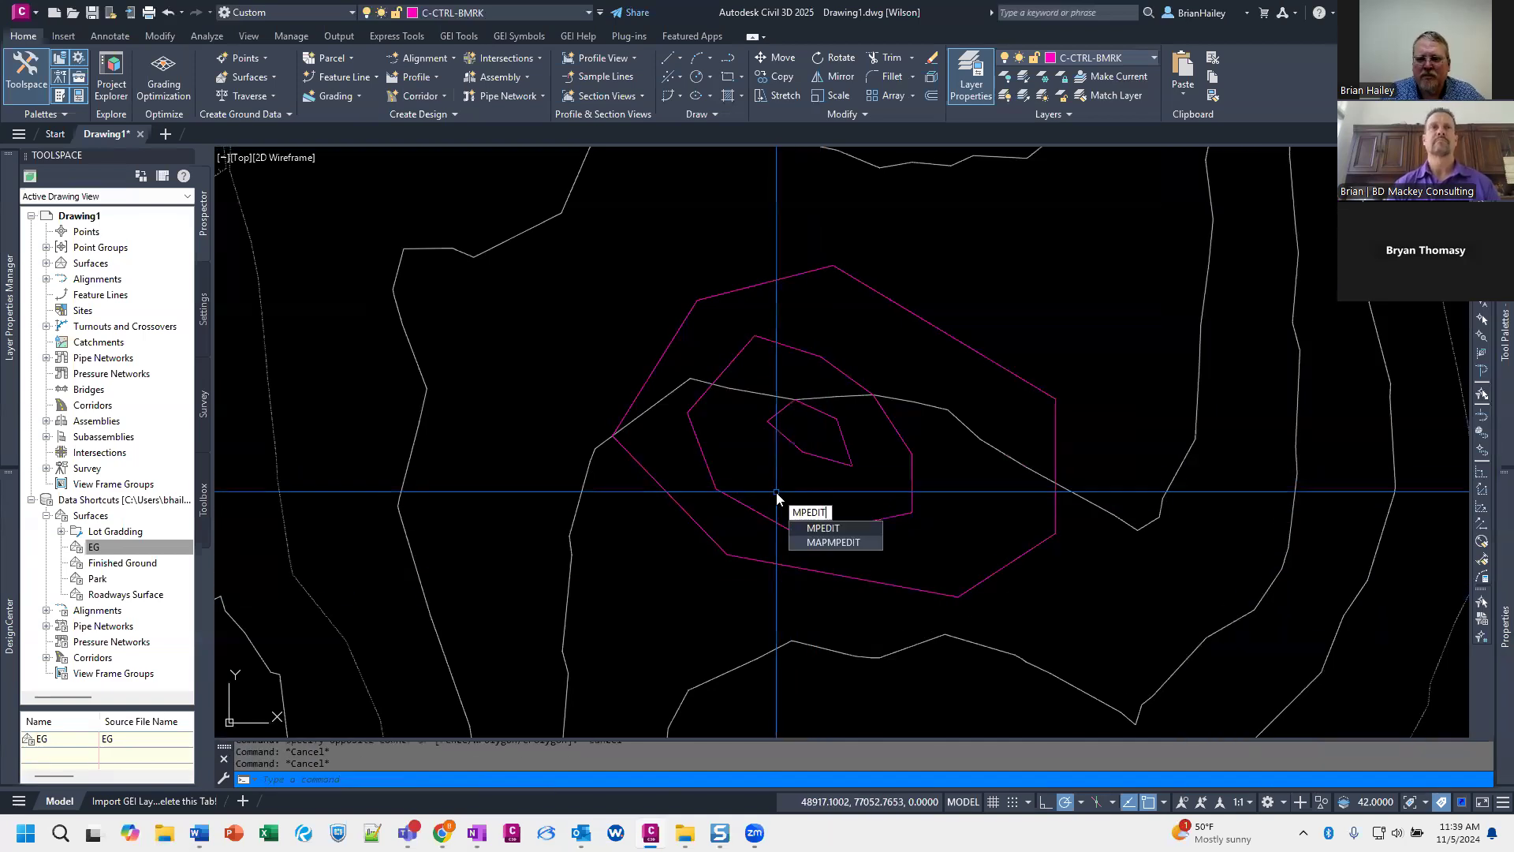
key("Return")
left_click(841, 593)
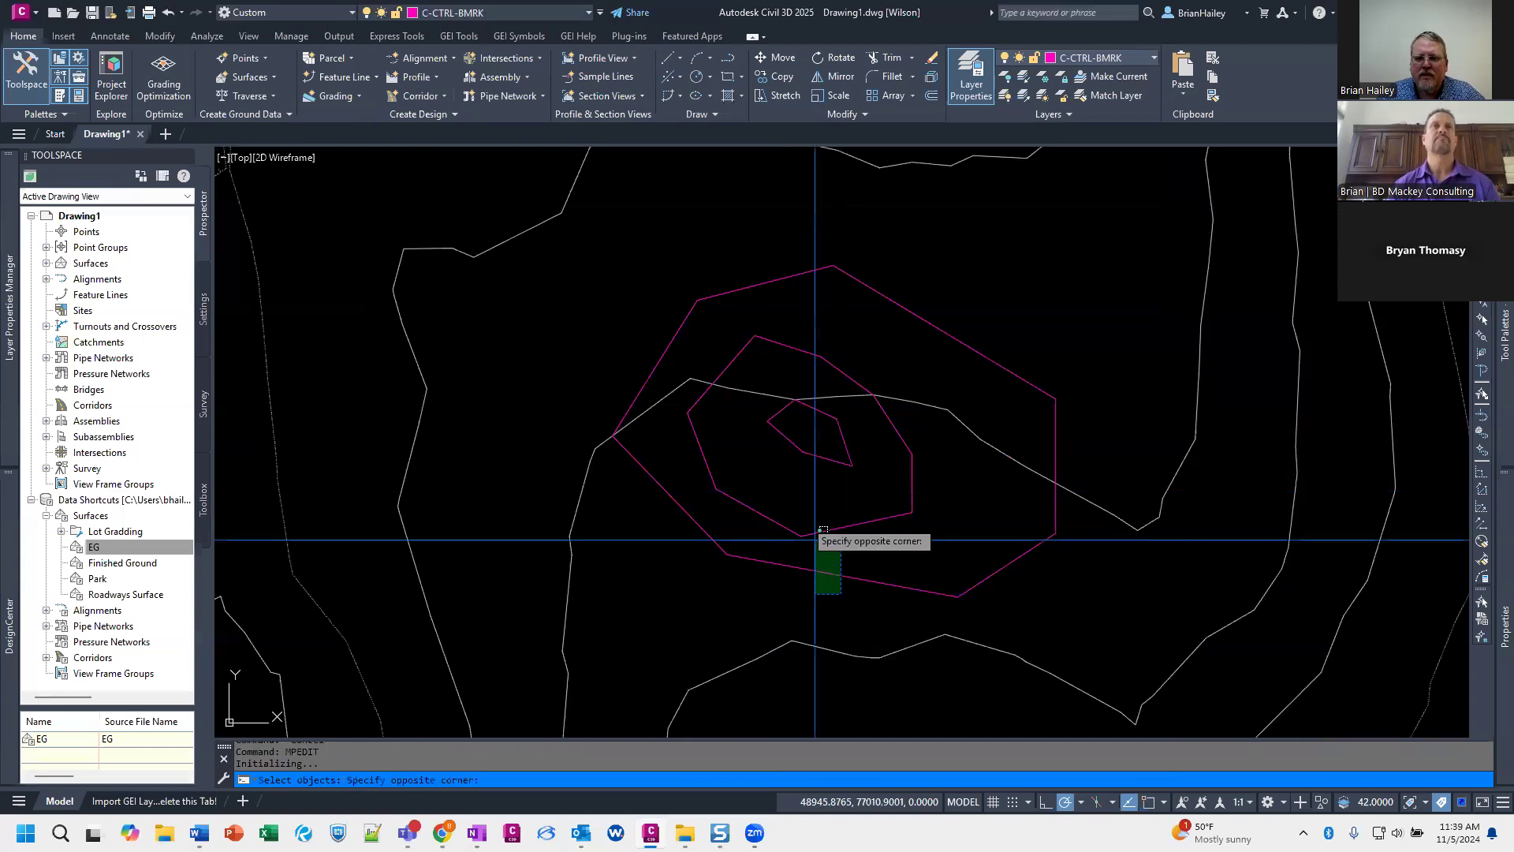
left_click(788, 488)
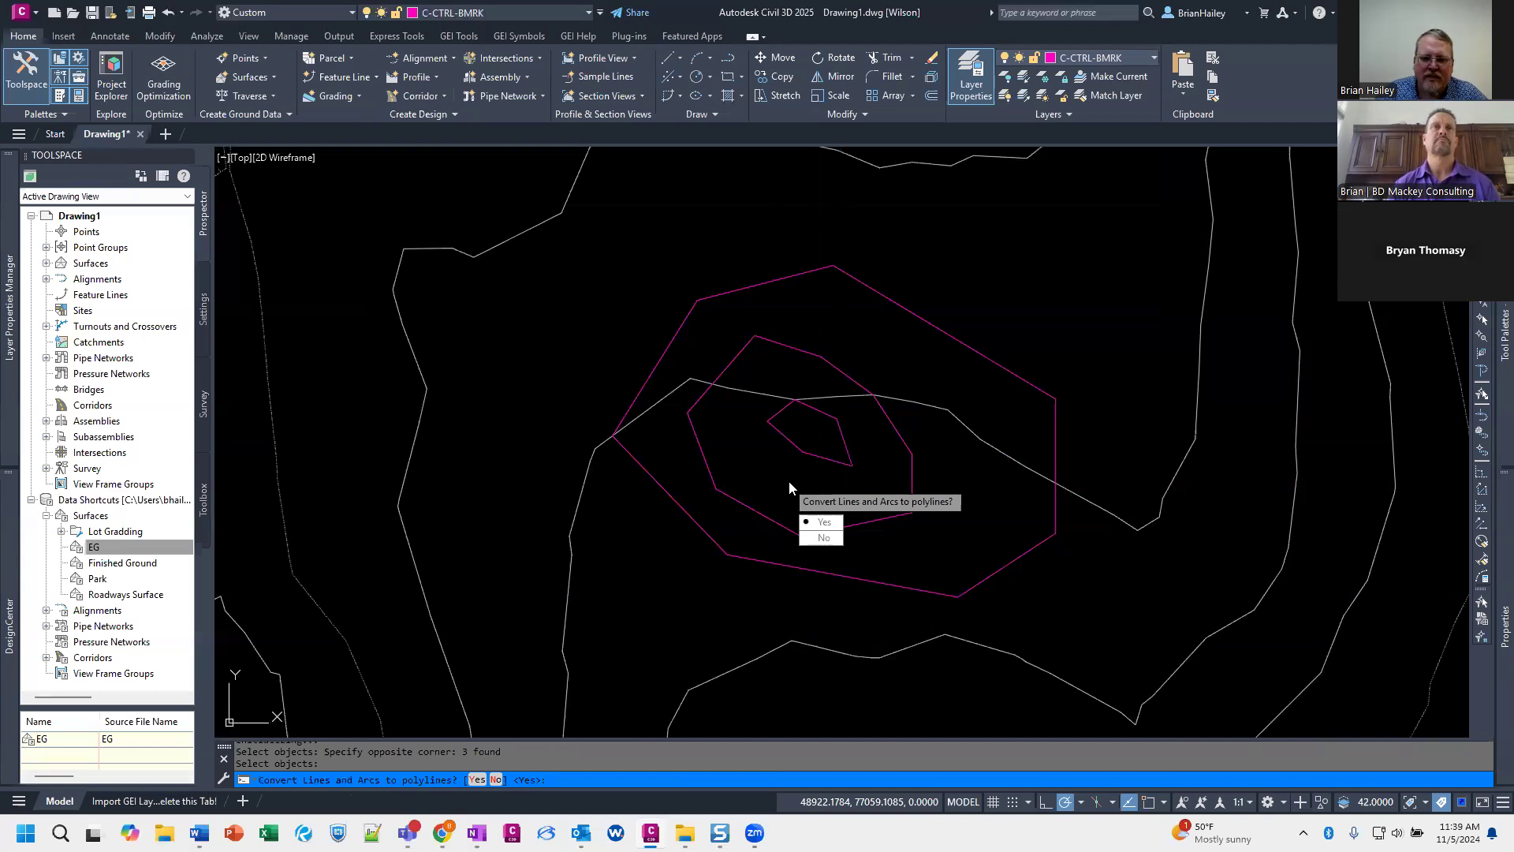
key("Return")
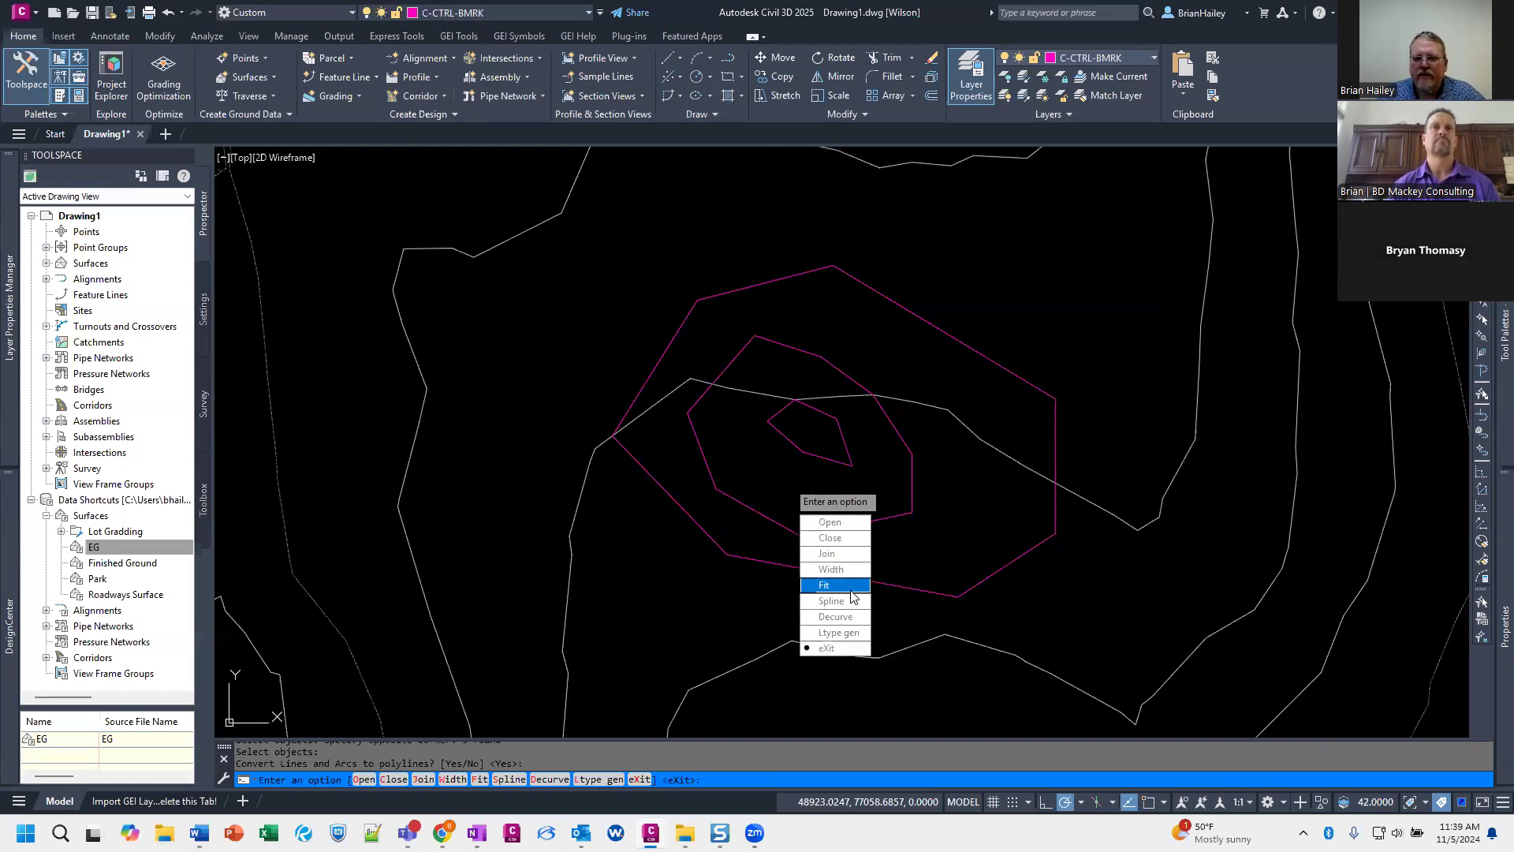
left_click(850, 600)
key("Escape")
key("Escape")
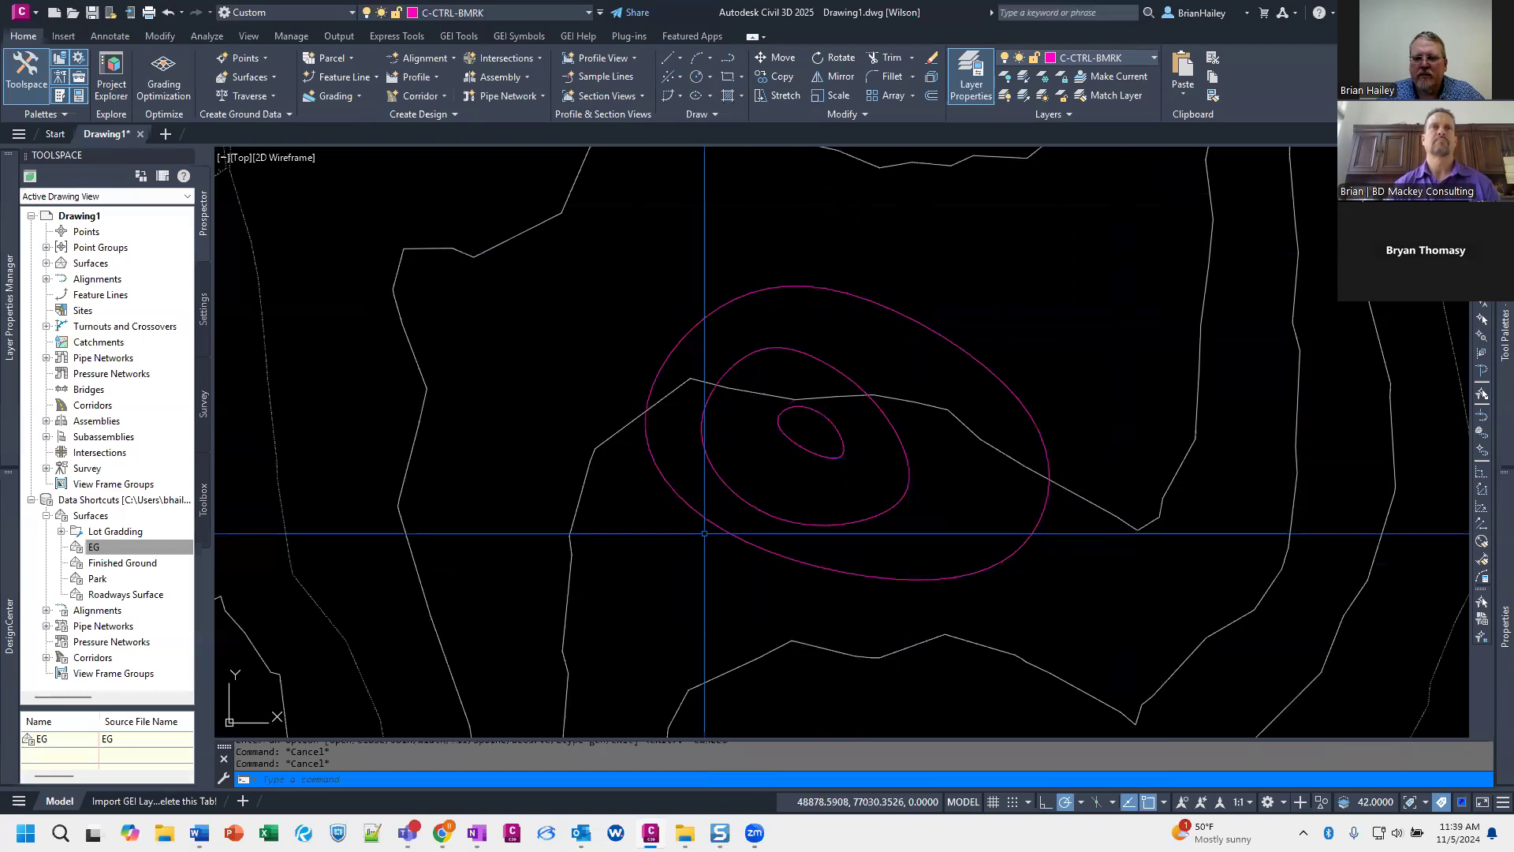
Step: Select the three smoothed polylines to examine their control vertices against the curves
left_click(818, 579)
left_click(821, 524)
left_click(818, 463)
left_click(817, 447)
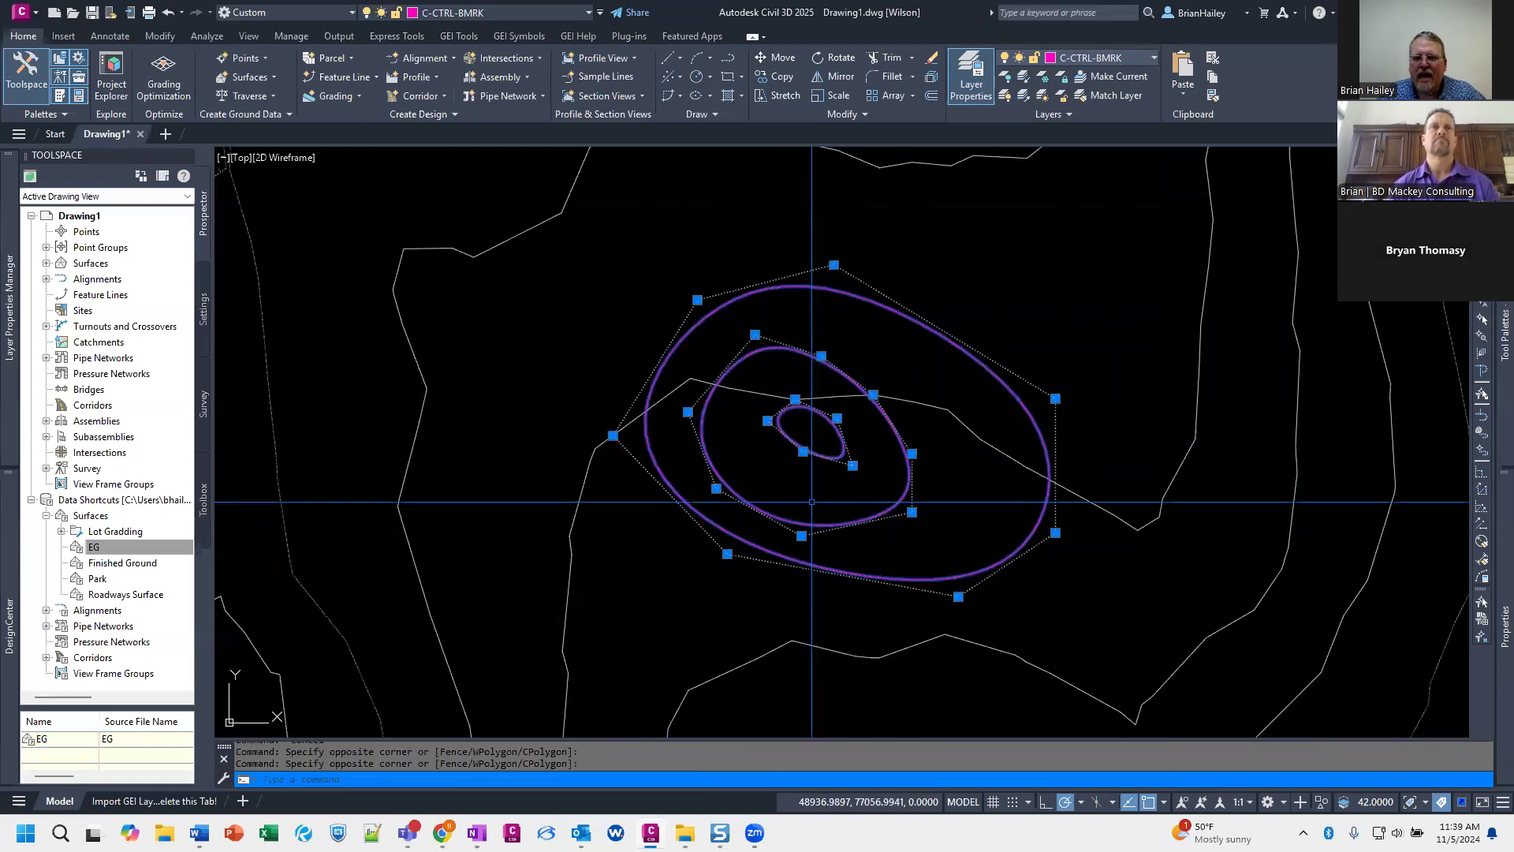
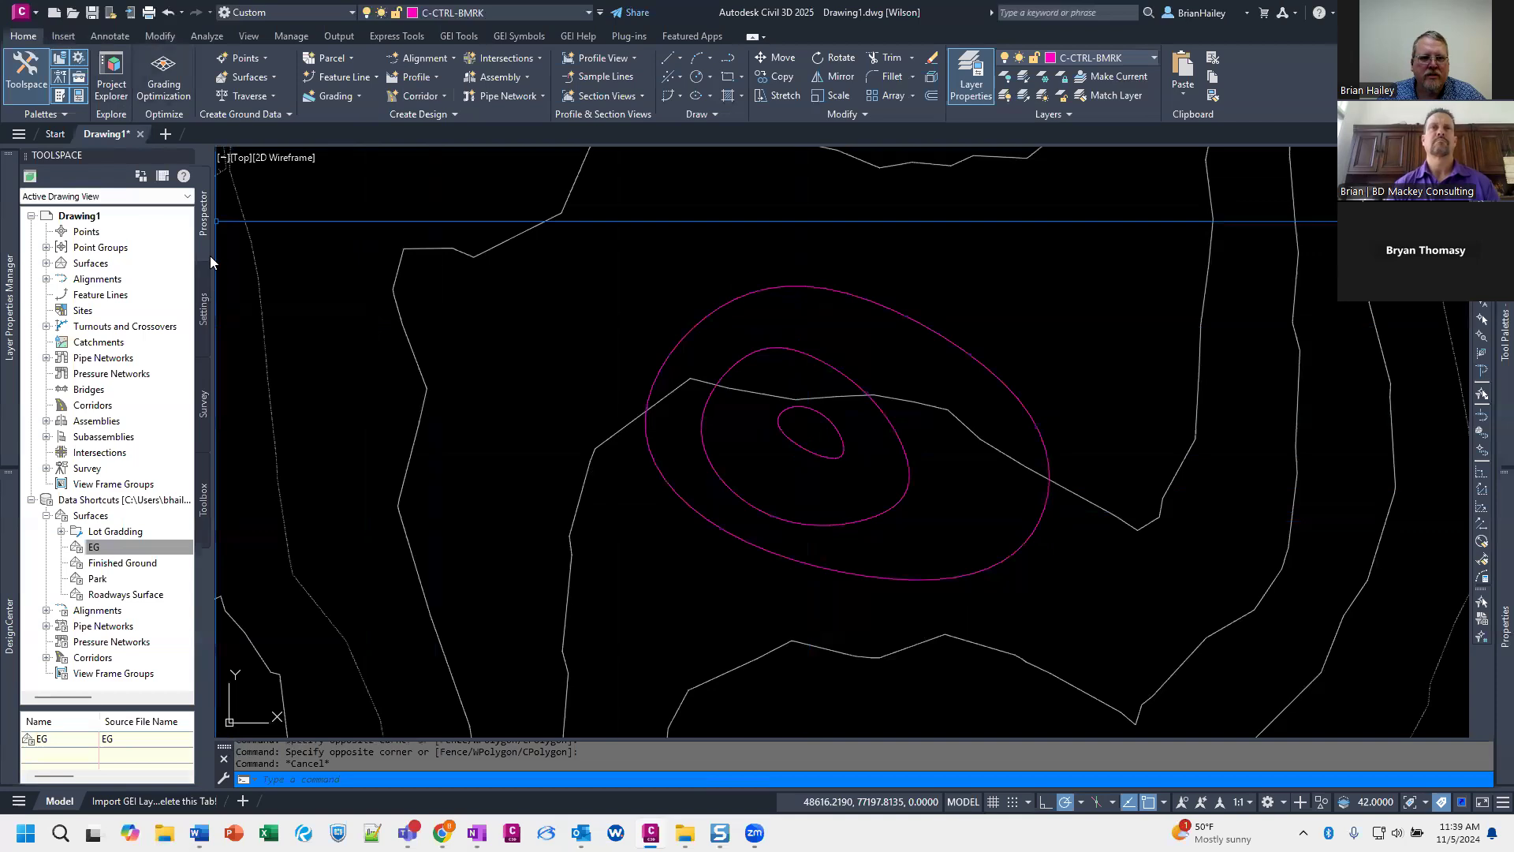
Step: Start a new TIN surface and name it Berm
right_click(83, 263)
left_click(119, 271)
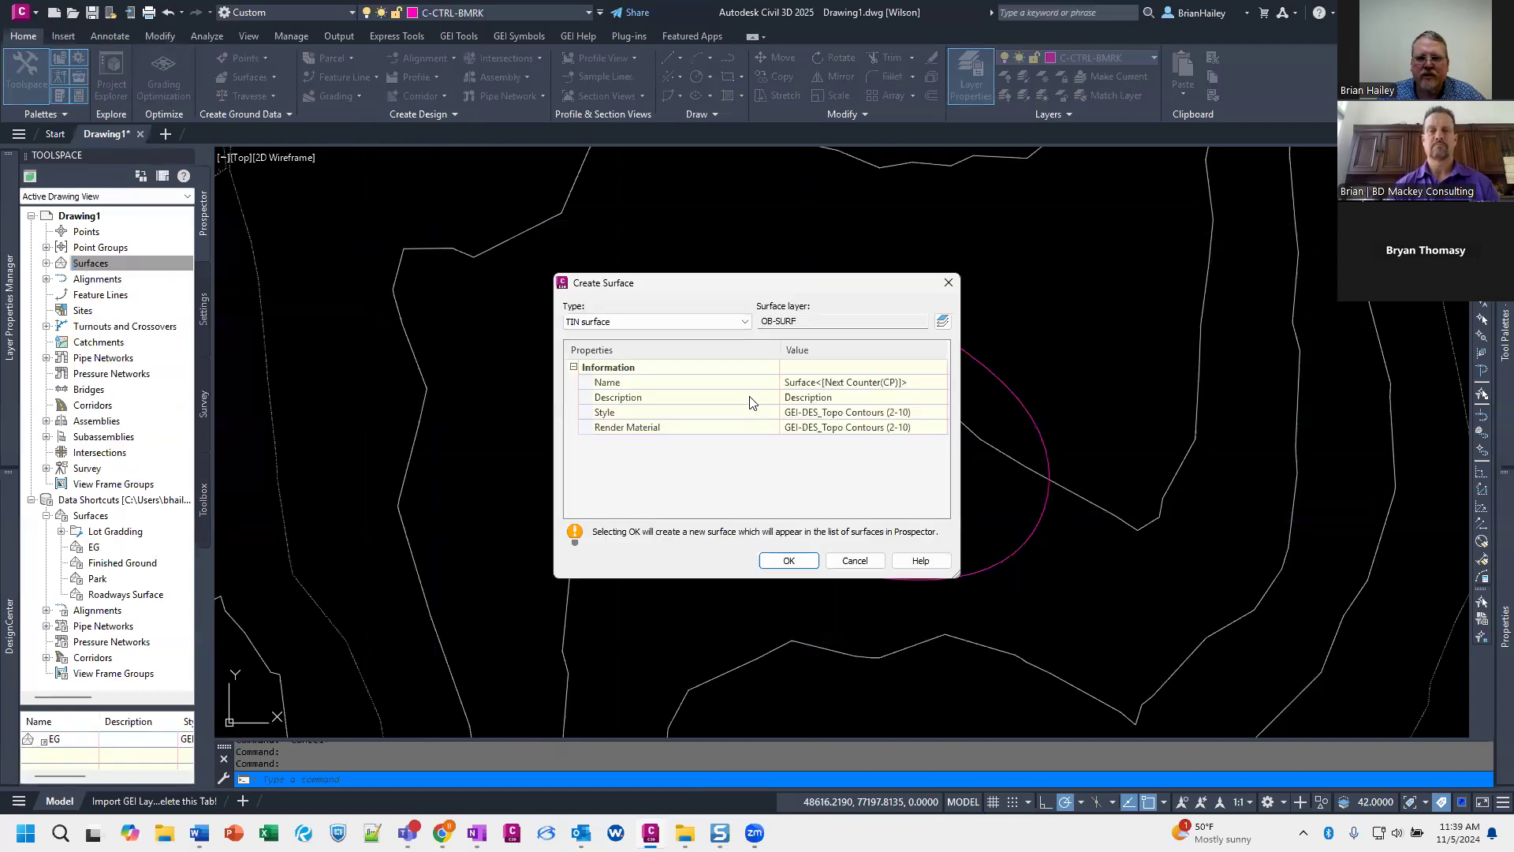
left_click(885, 381)
type("Berm")
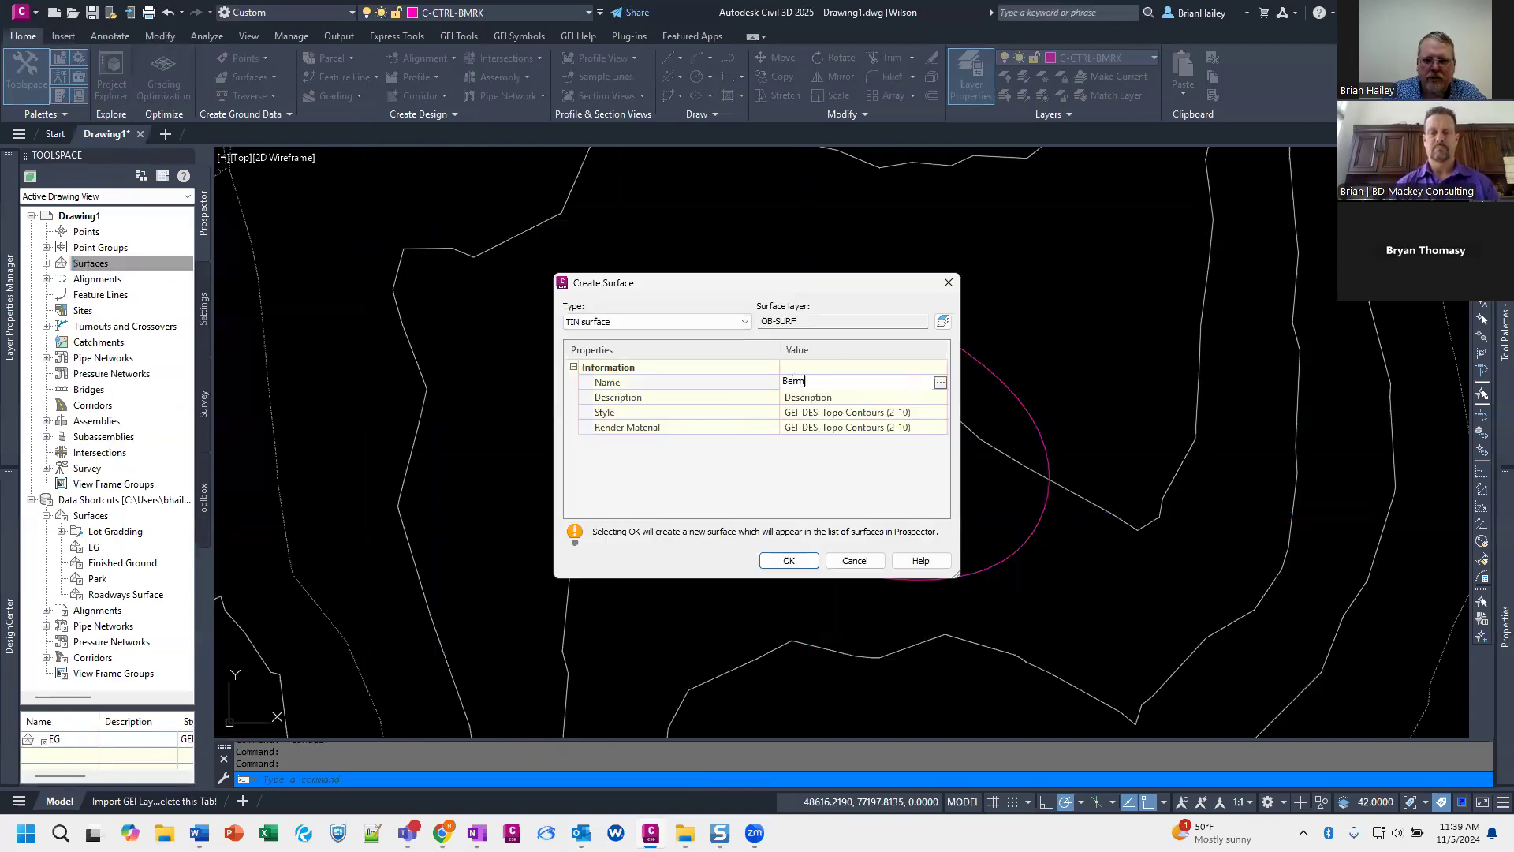
key("Return")
Step: Assign the GEI-DES_Topo Contours (1-5) style to the new surface and create it
key("Down")
left_click(938, 412)
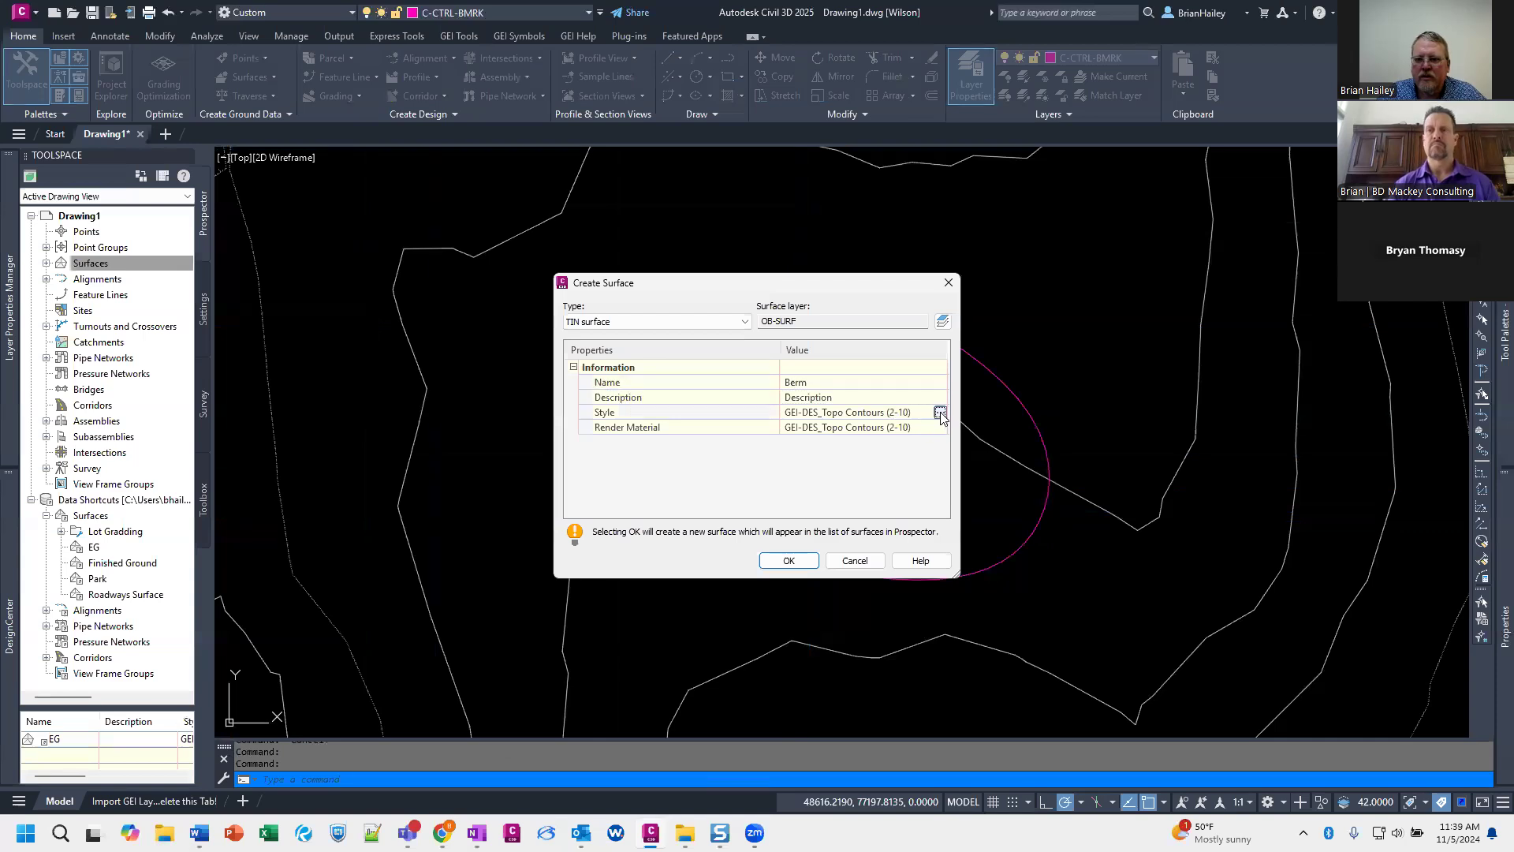
left_click(940, 412)
left_click(751, 403)
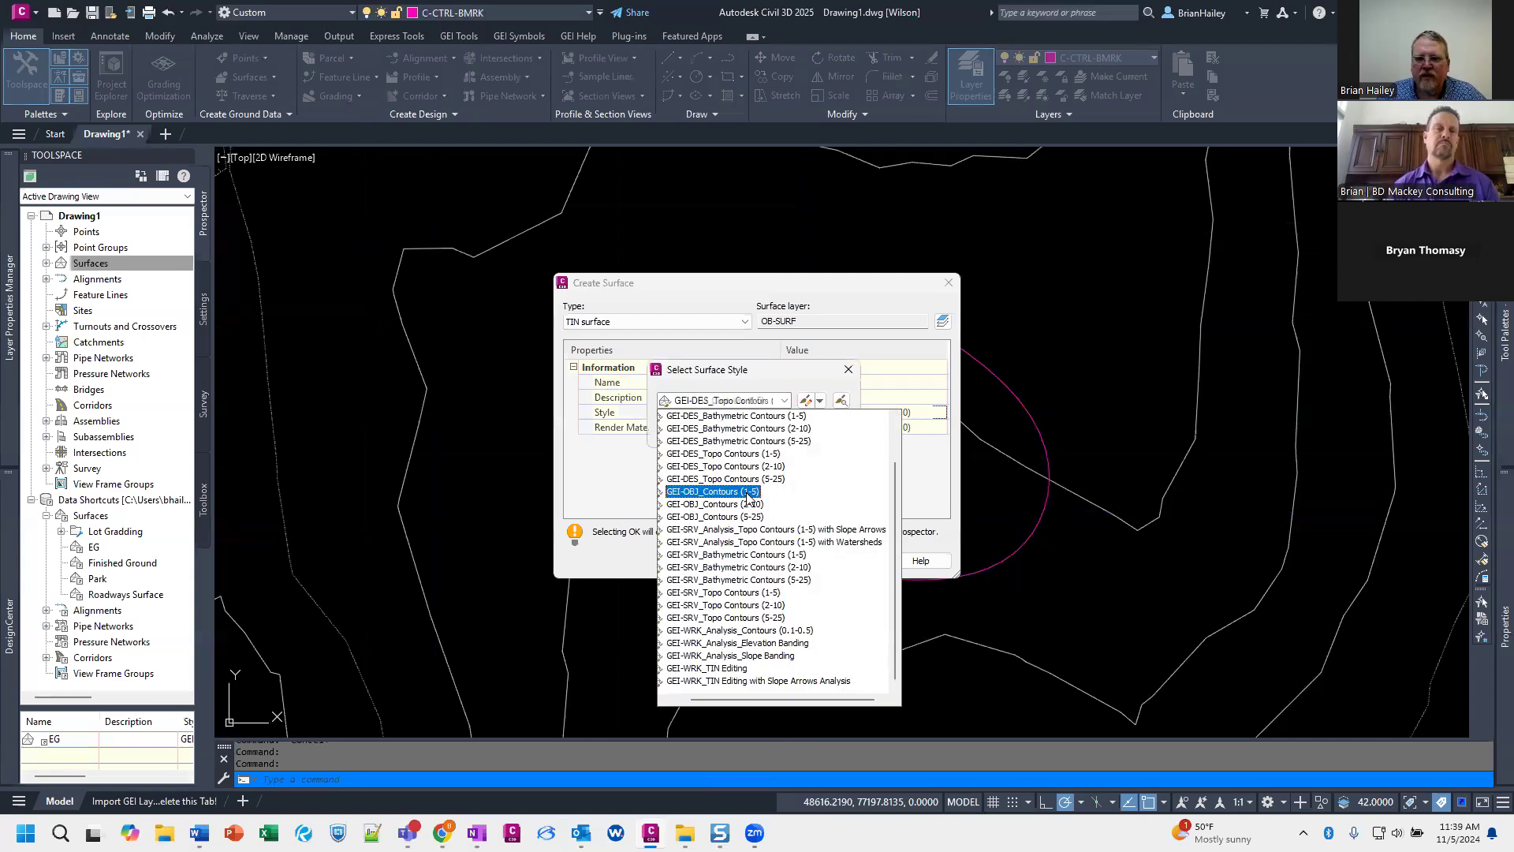
left_click(745, 456)
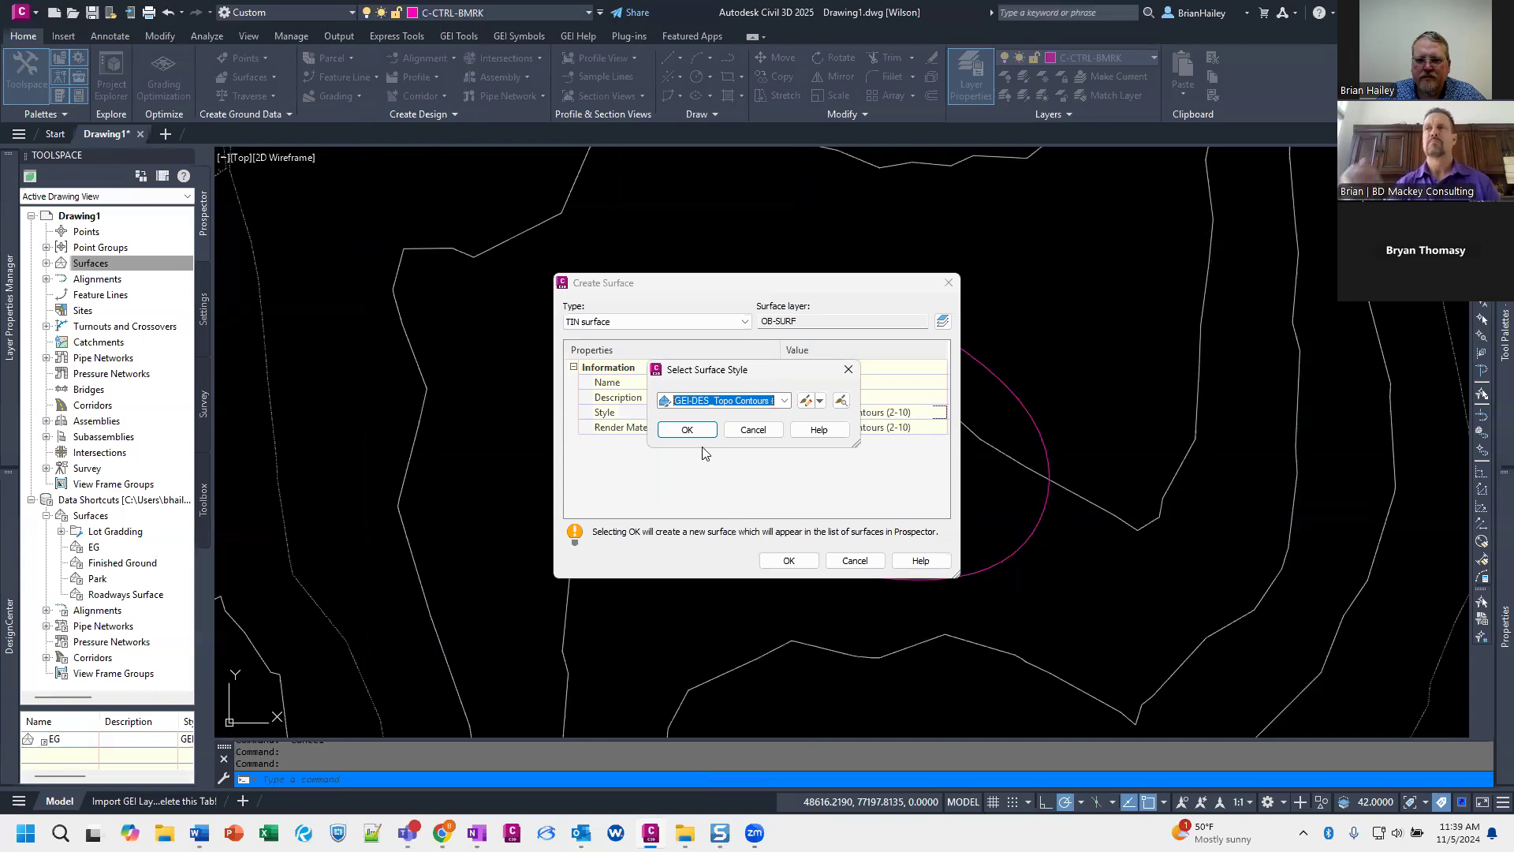
left_click(707, 452)
left_click(789, 560)
Step: Select all three smoothed polylines together
left_click(844, 598)
left_click(767, 425)
right_click(750, 438)
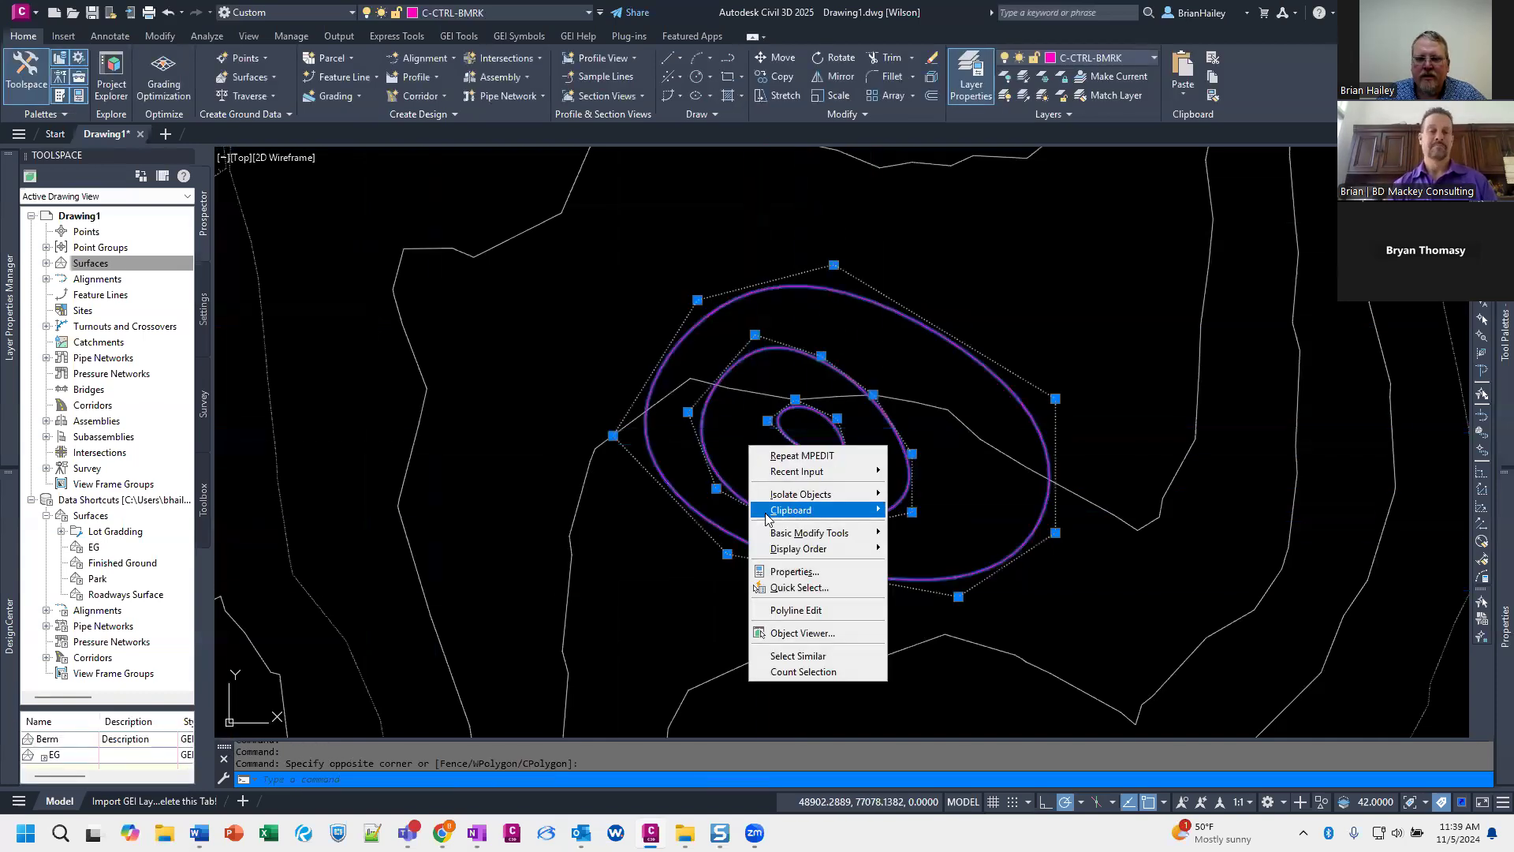
Step: Switch the anchored layer properties and DesignCenter palettes to icons only
left_click(20, 263)
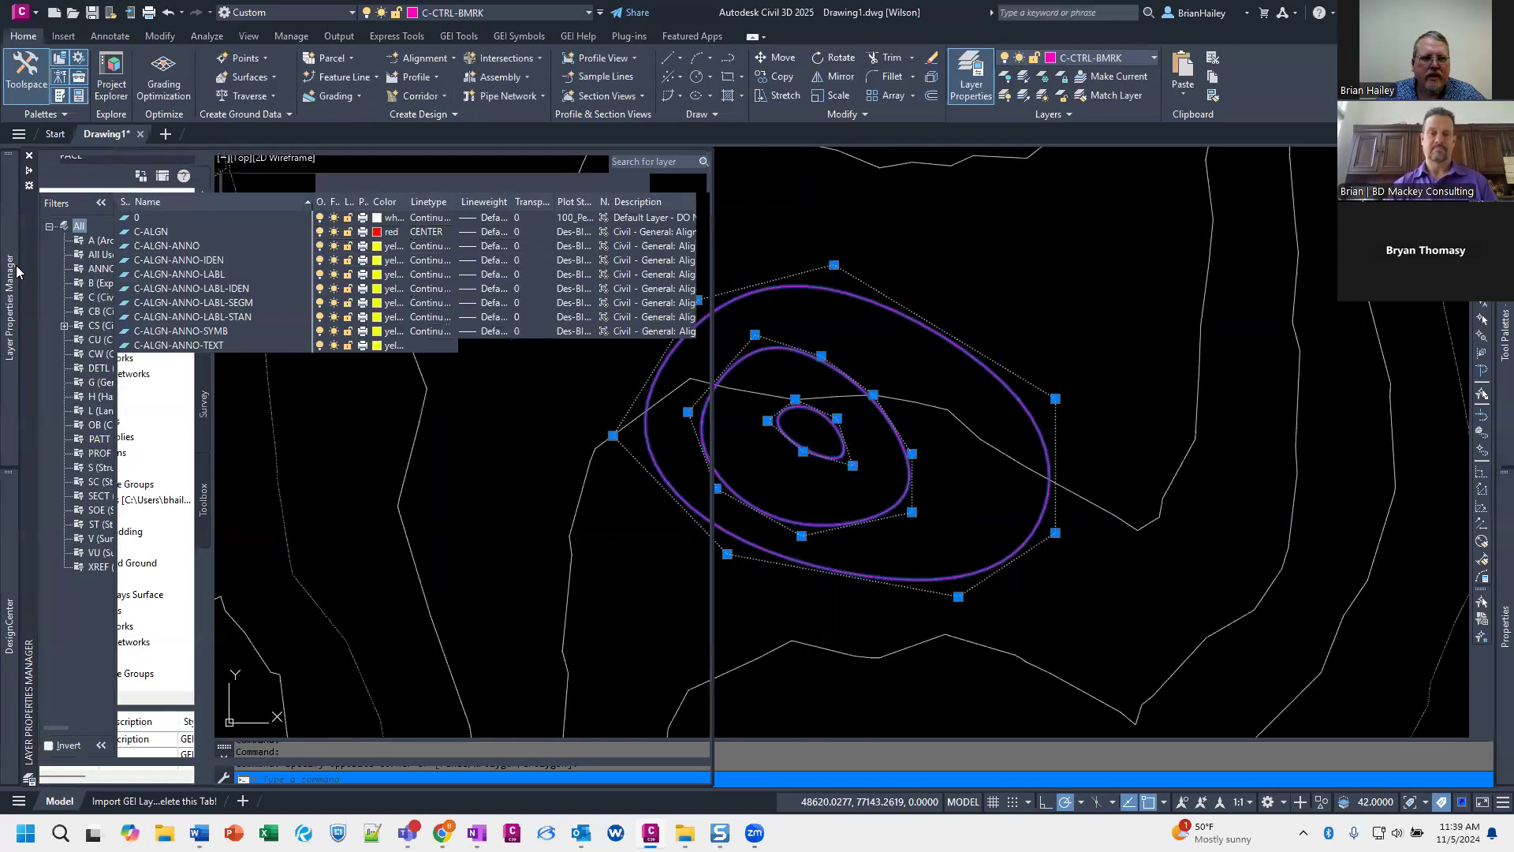
right_click(19, 272)
left_click(33, 279)
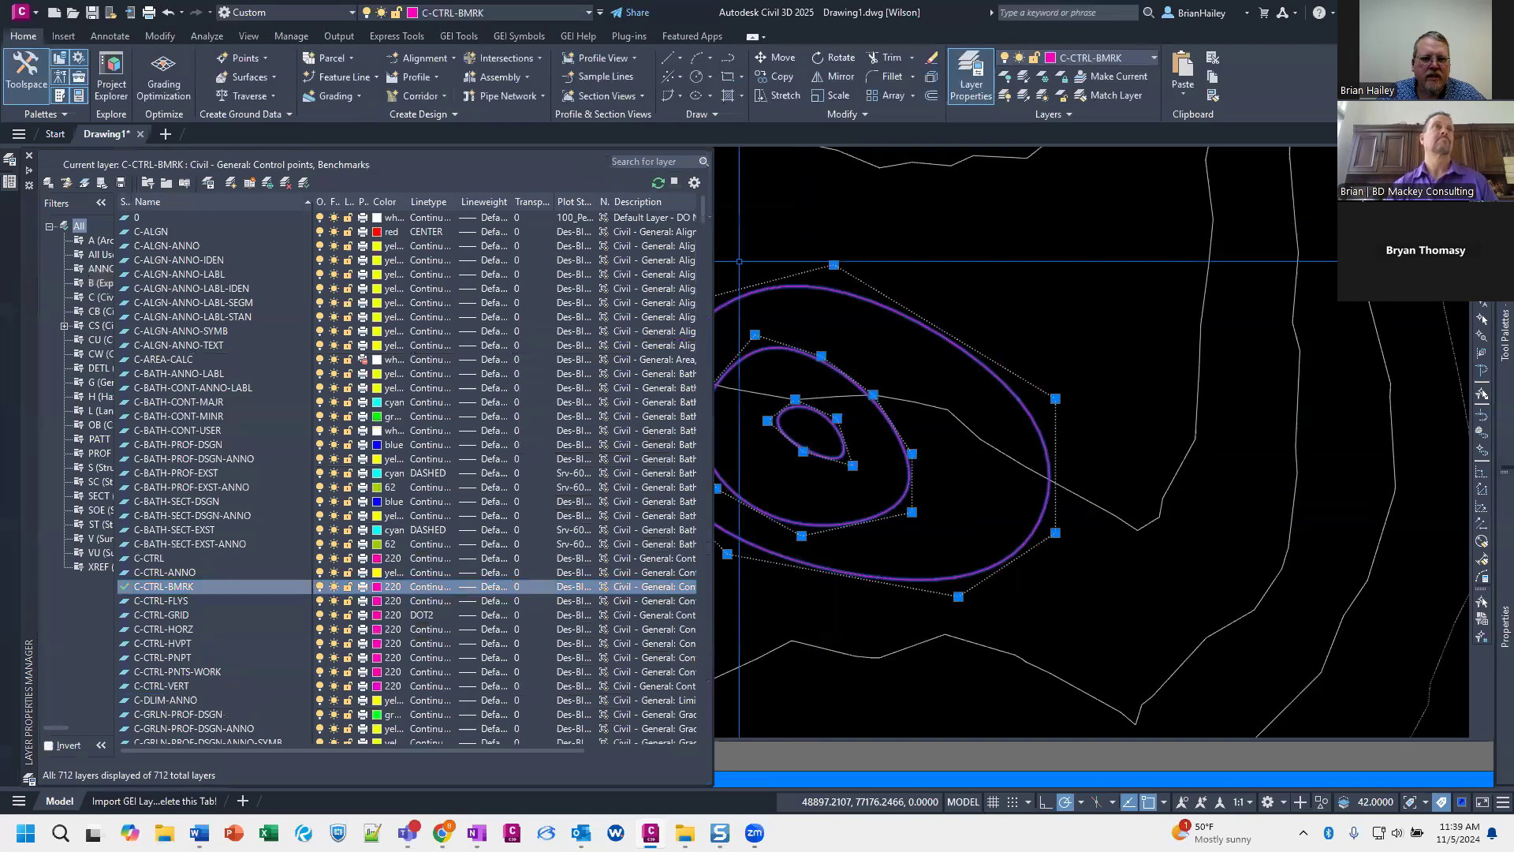
left_click(268, 329)
Step: Expand the Berm surface's definition and open the settings for adding contour data
left_click(46, 262)
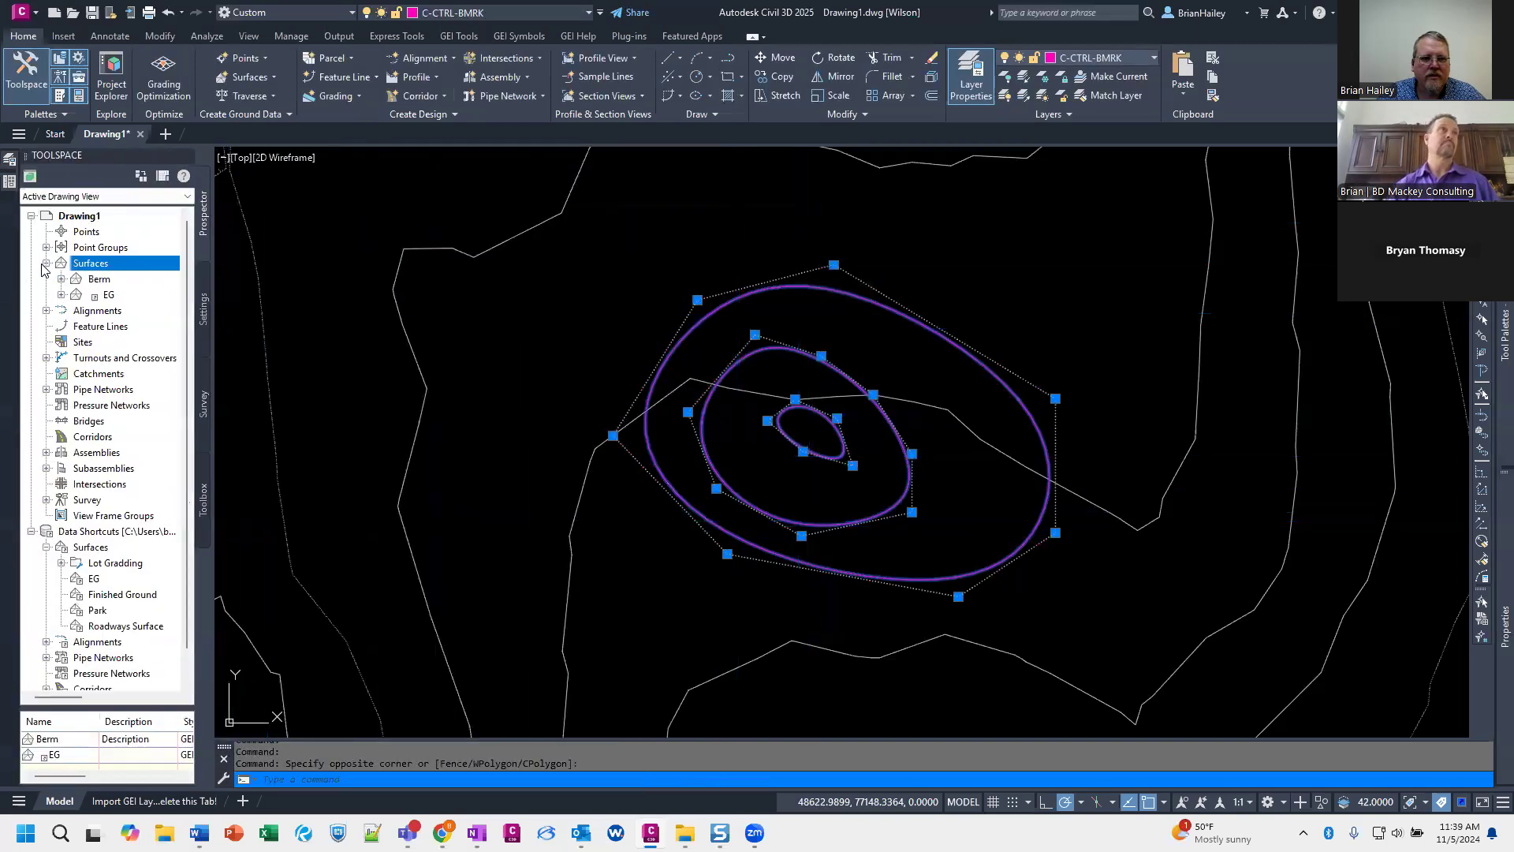
left_click(60, 279)
left_click(77, 327)
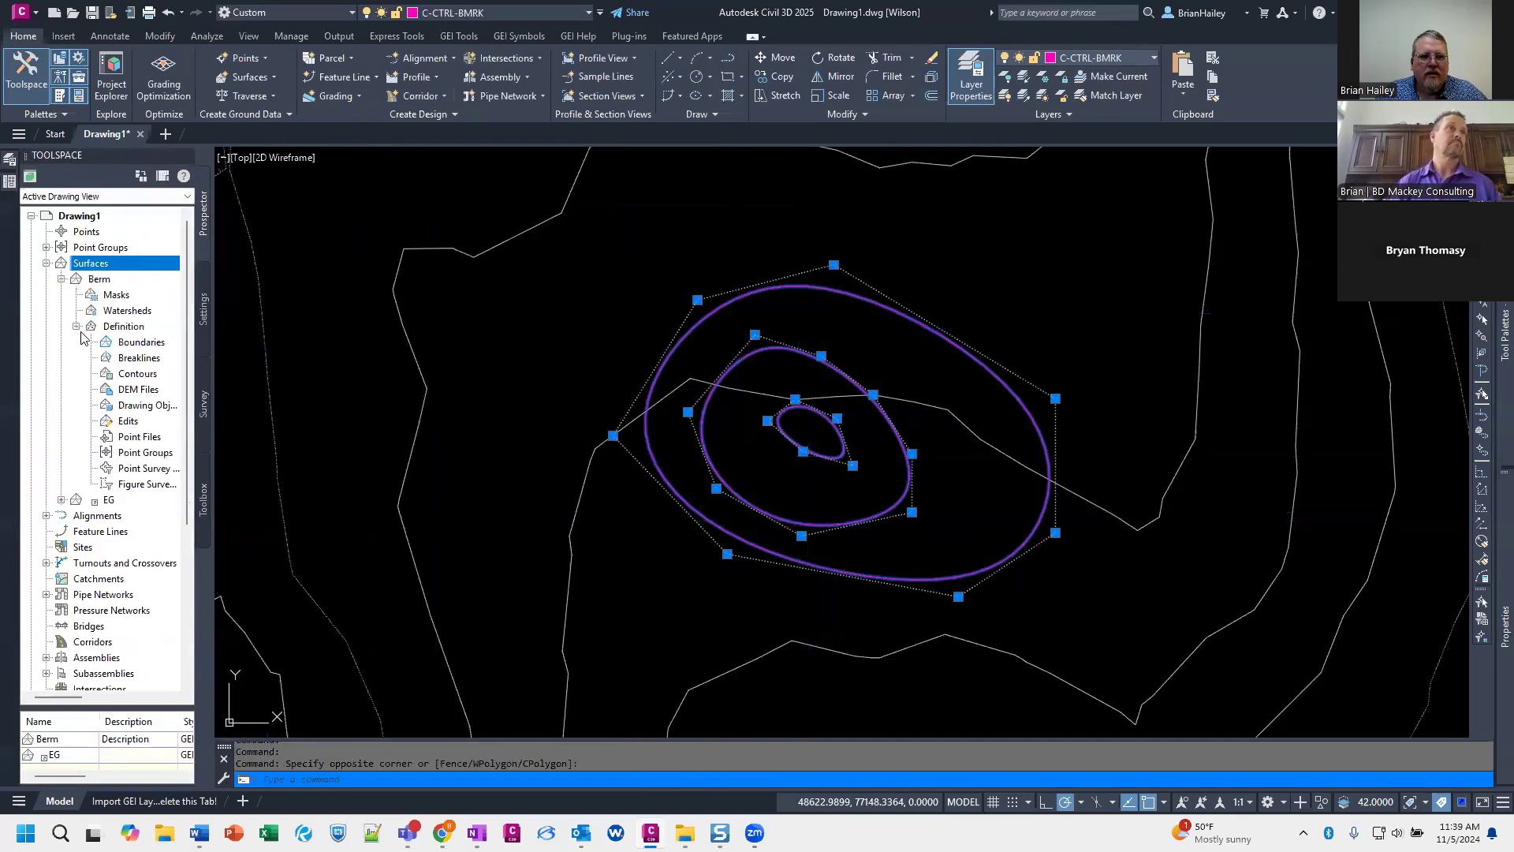
right_click(136, 359)
key("Escape")
left_click(135, 374)
right_click(150, 374)
left_click(181, 375)
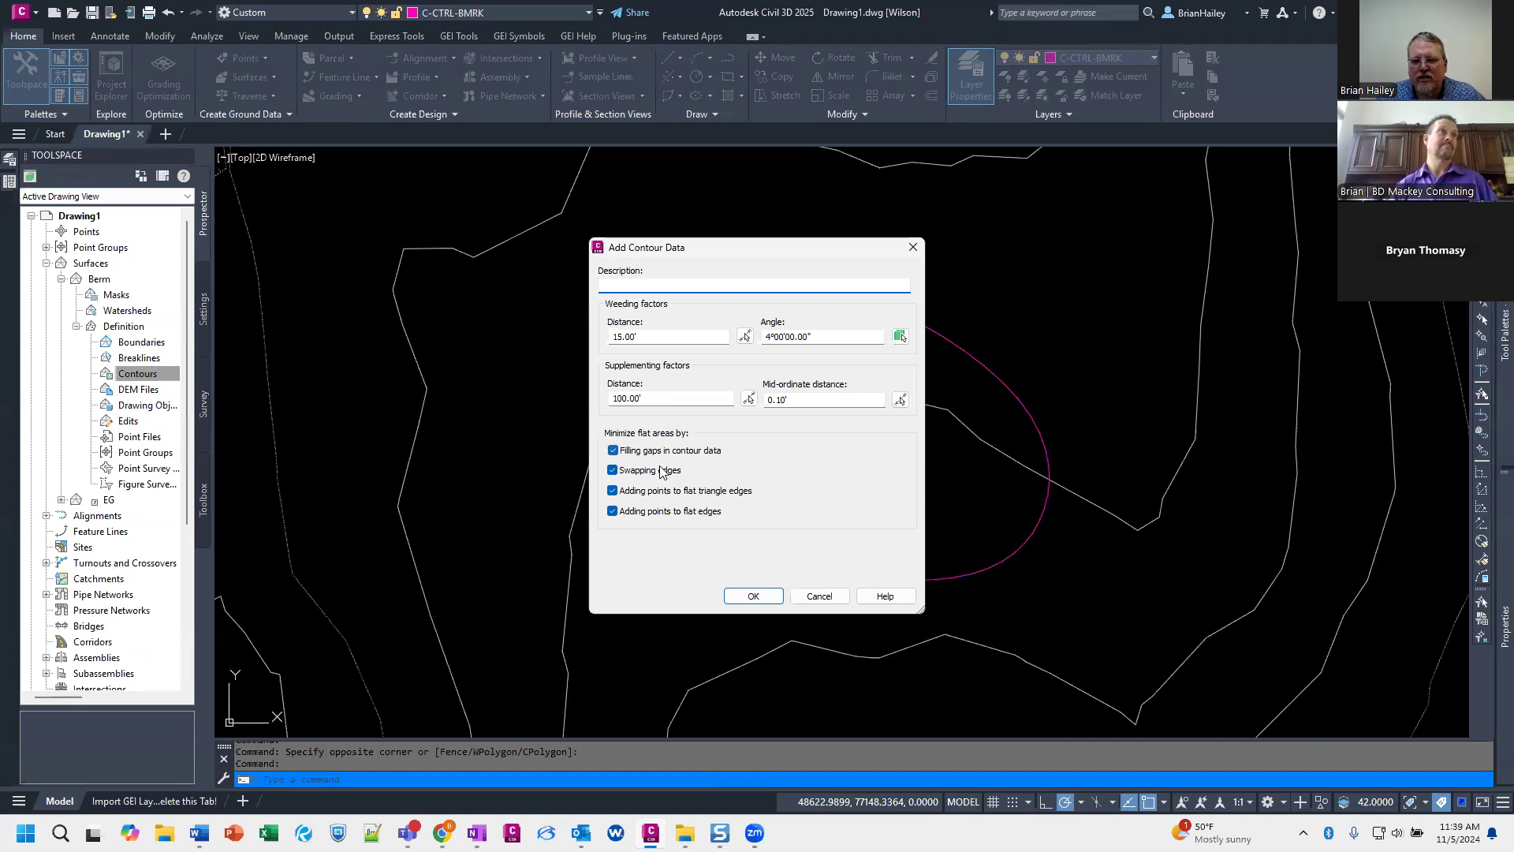
Step: Add the selected polylines as contour data with a 15' weeding distance and all four flat-area options enabled
key("super")
key("super")
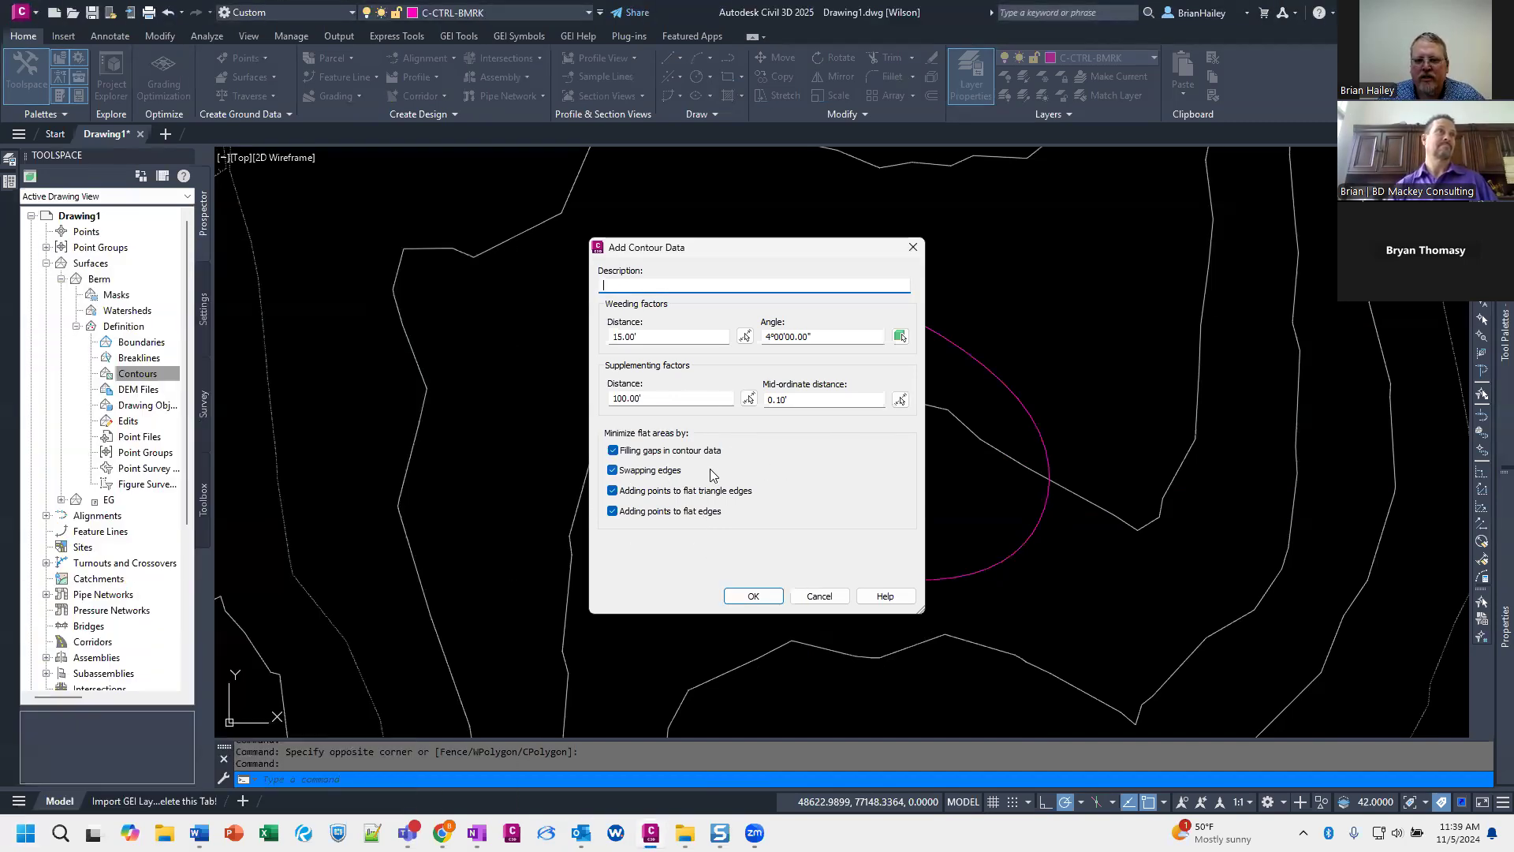
left_click(708, 470)
left_click(708, 470)
left_click(708, 471)
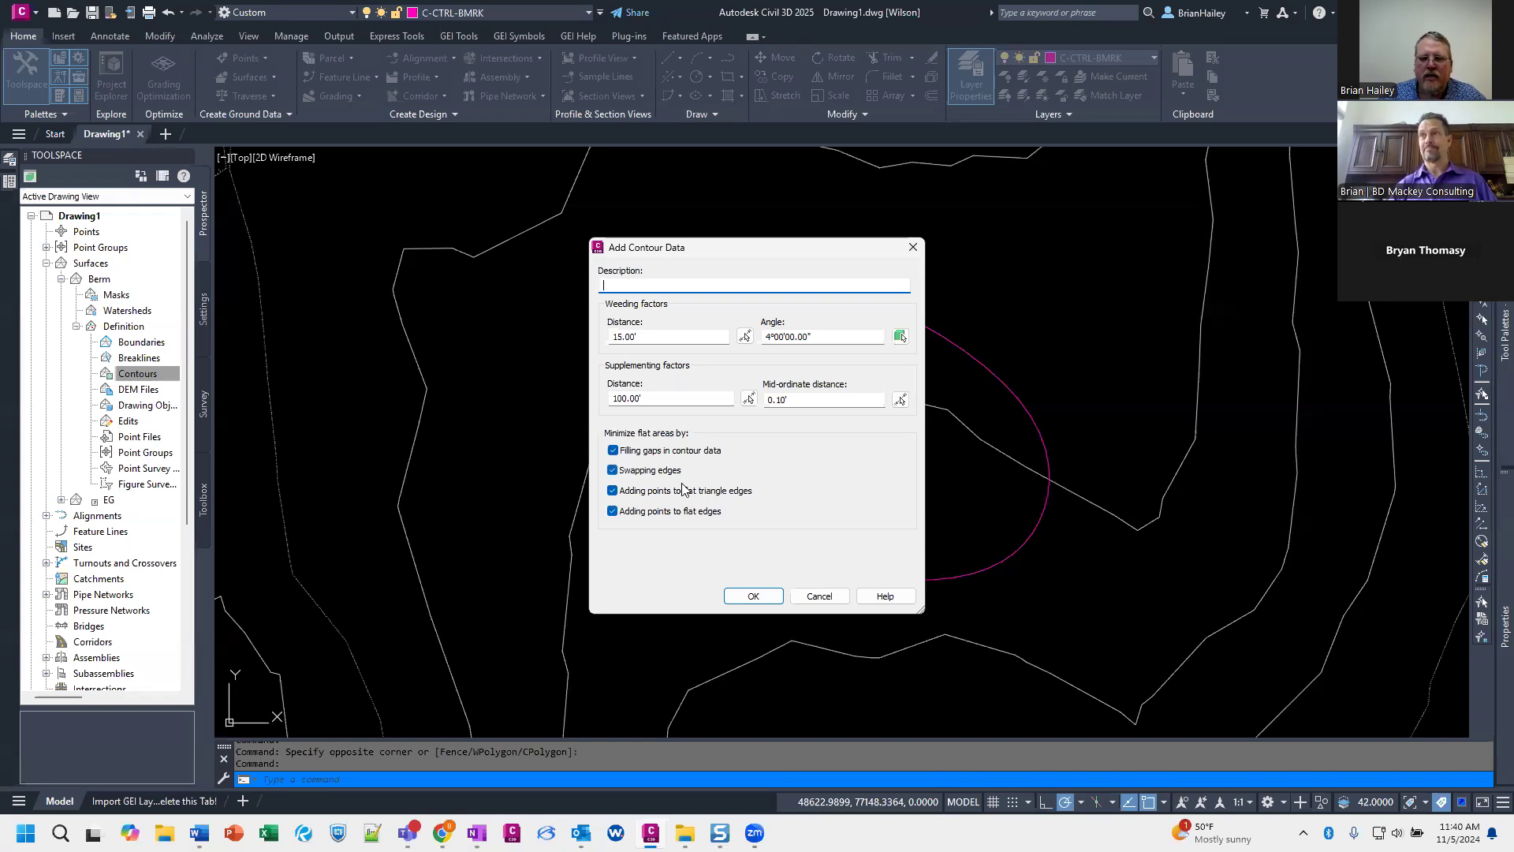
left_click(753, 596)
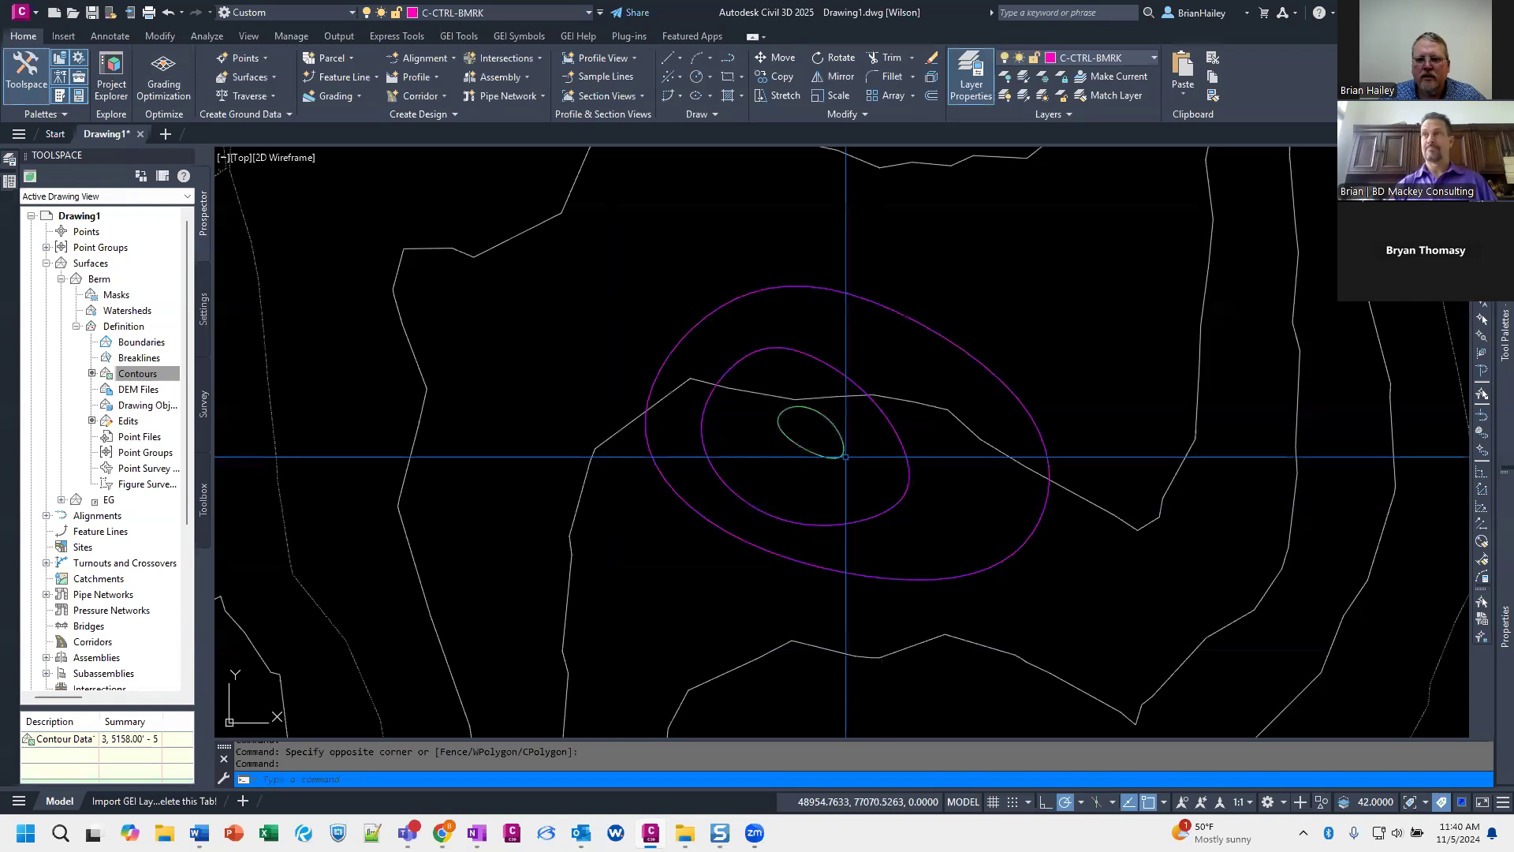
Step: Inspect the Berm surface in 3D with the Object Viewer and close the viewer
left_click(753, 548)
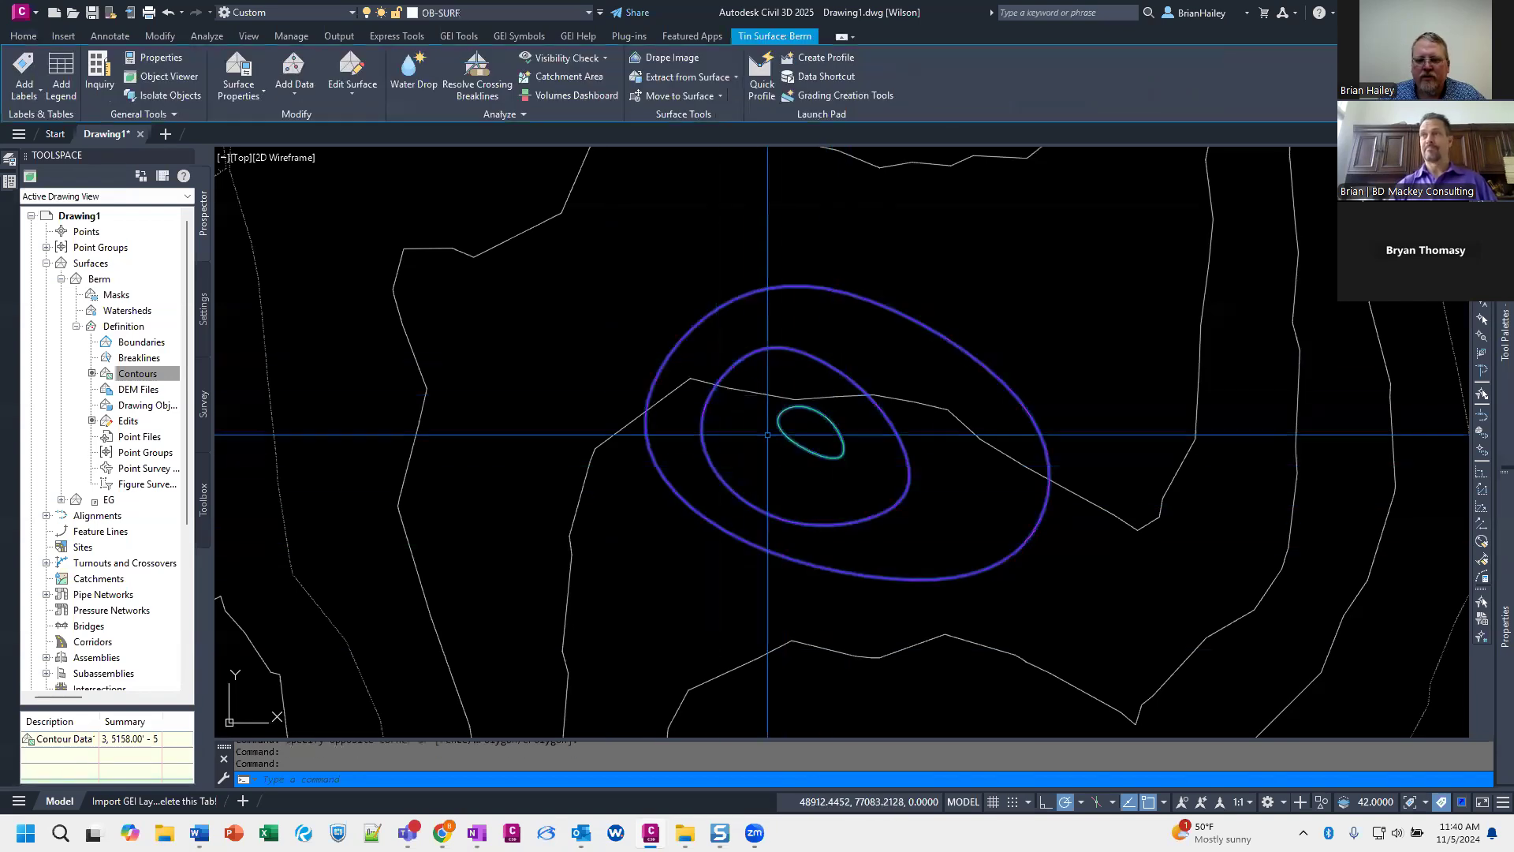
right_click(740, 348)
left_click(840, 609)
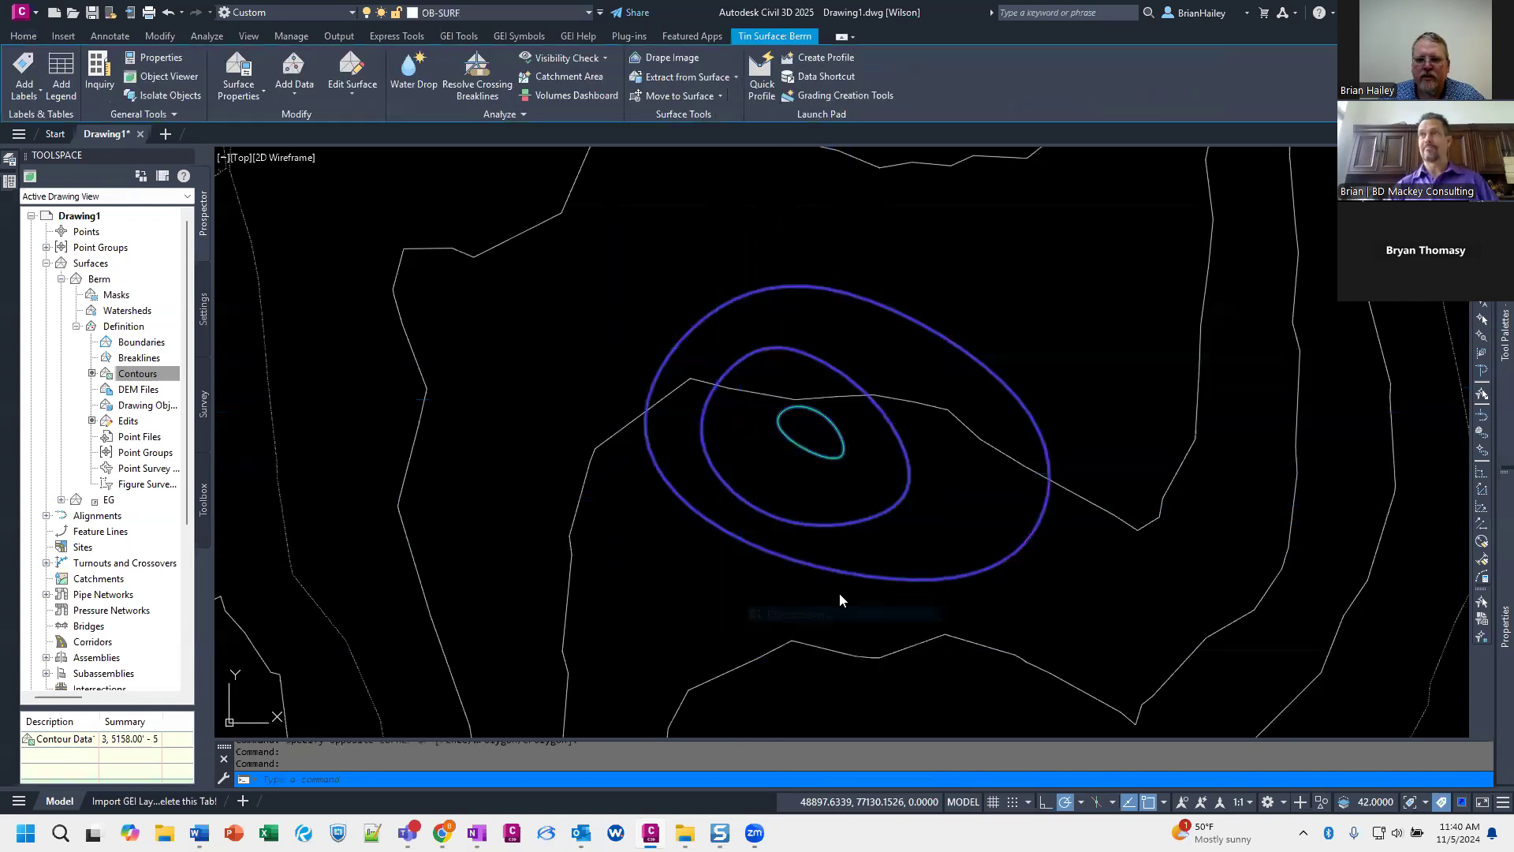
mouse_move(801, 565)
left_mouse_down()
mouse_move(815, 524)
mouse_move(754, 430)
mouse_move(762, 462)
mouse_move(743, 433)
mouse_move(723, 500)
mouse_move(764, 534)
left_mouse_up()
key("Escape")
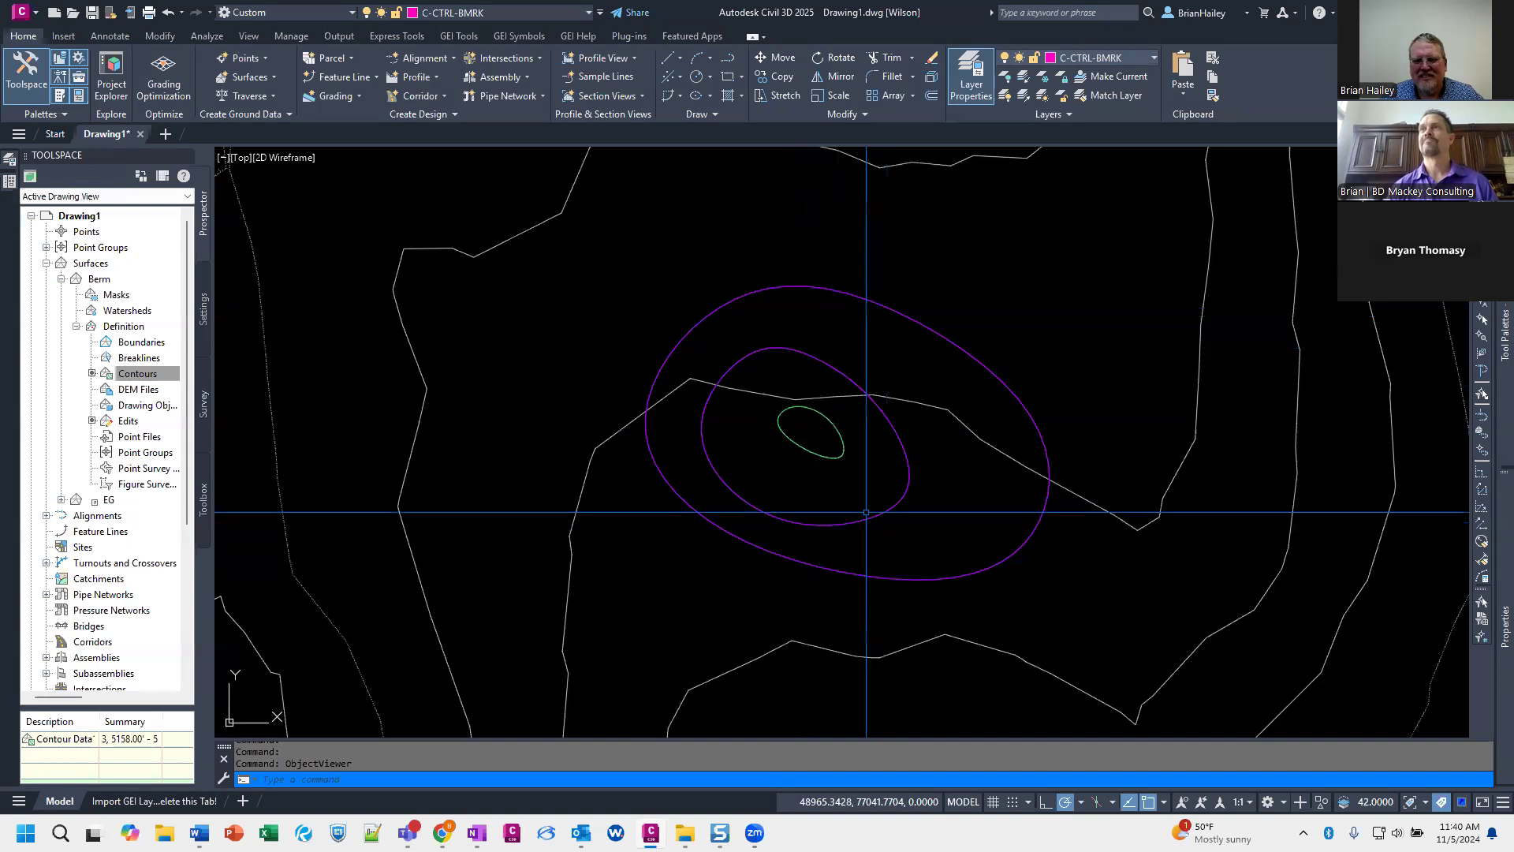
Step: Draw a small five-sided closed polyline between the two outer berm contours, on the berm's southeast side
middle_click_drag(956, 519, 862, 553)
type("PL")
key("Return")
left_click(903, 513)
left_click(877, 492)
left_click(854, 506)
left_click(853, 555)
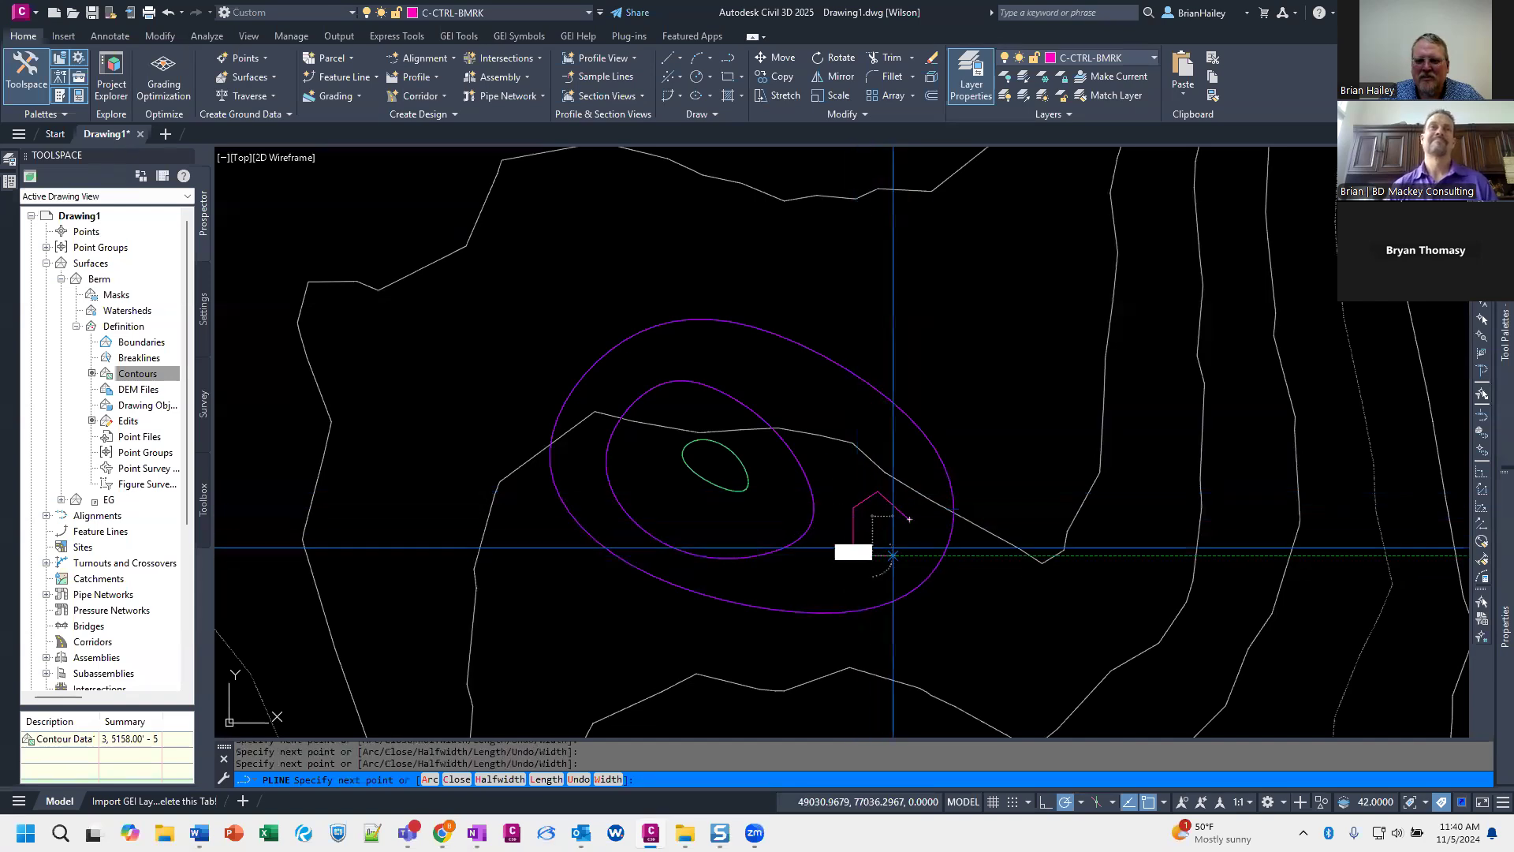
left_click(885, 556)
type("c")
key("Return")
Step: Smooth the new five-sided polyline with the Spline option of PEDIT
left_click(888, 548)
left_click(877, 557)
type("pe")
key("Return")
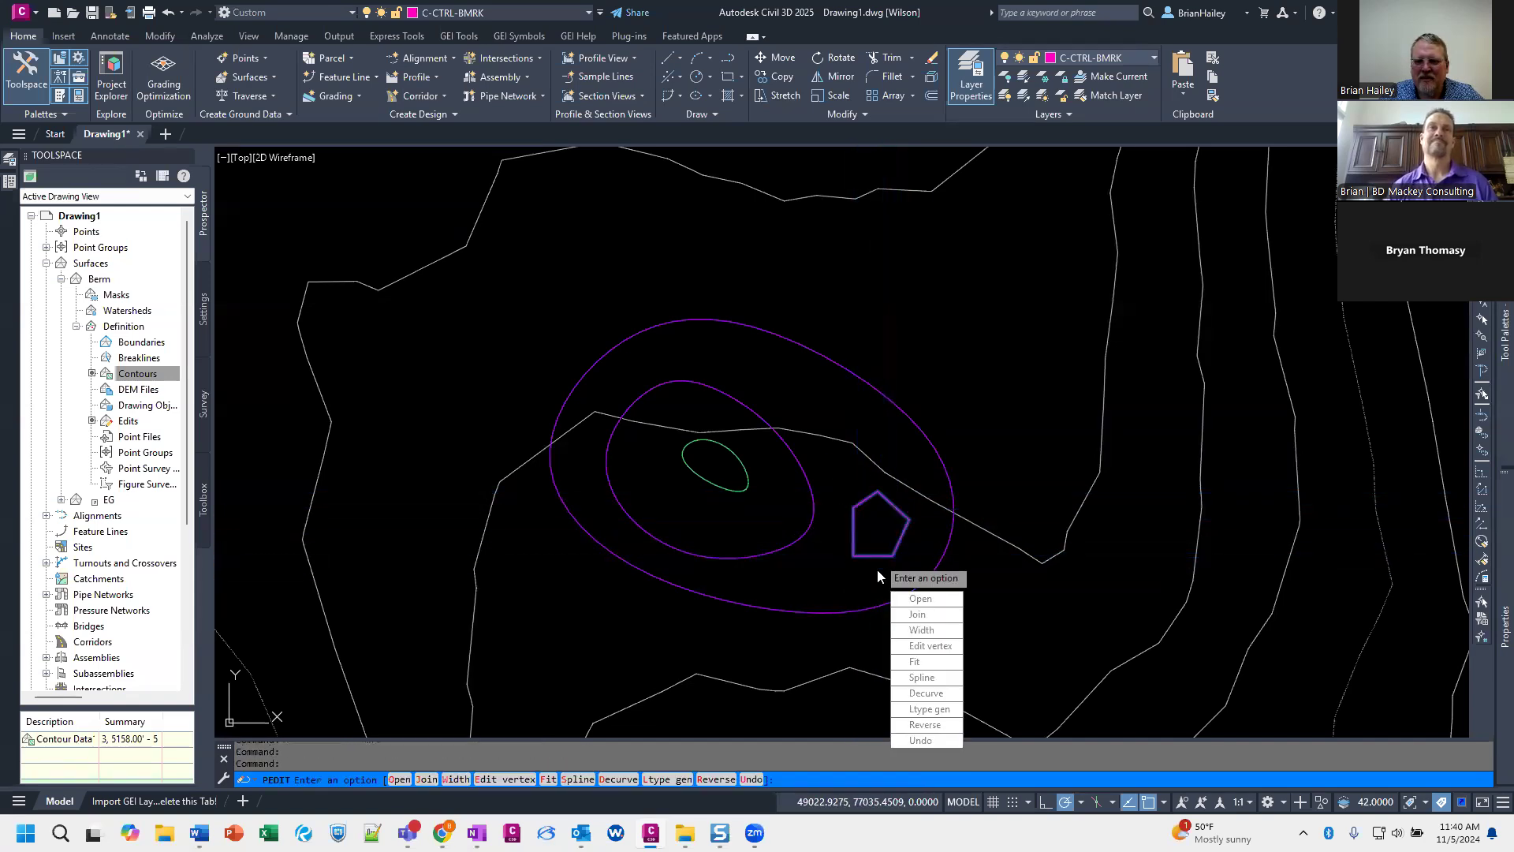
left_click(921, 677)
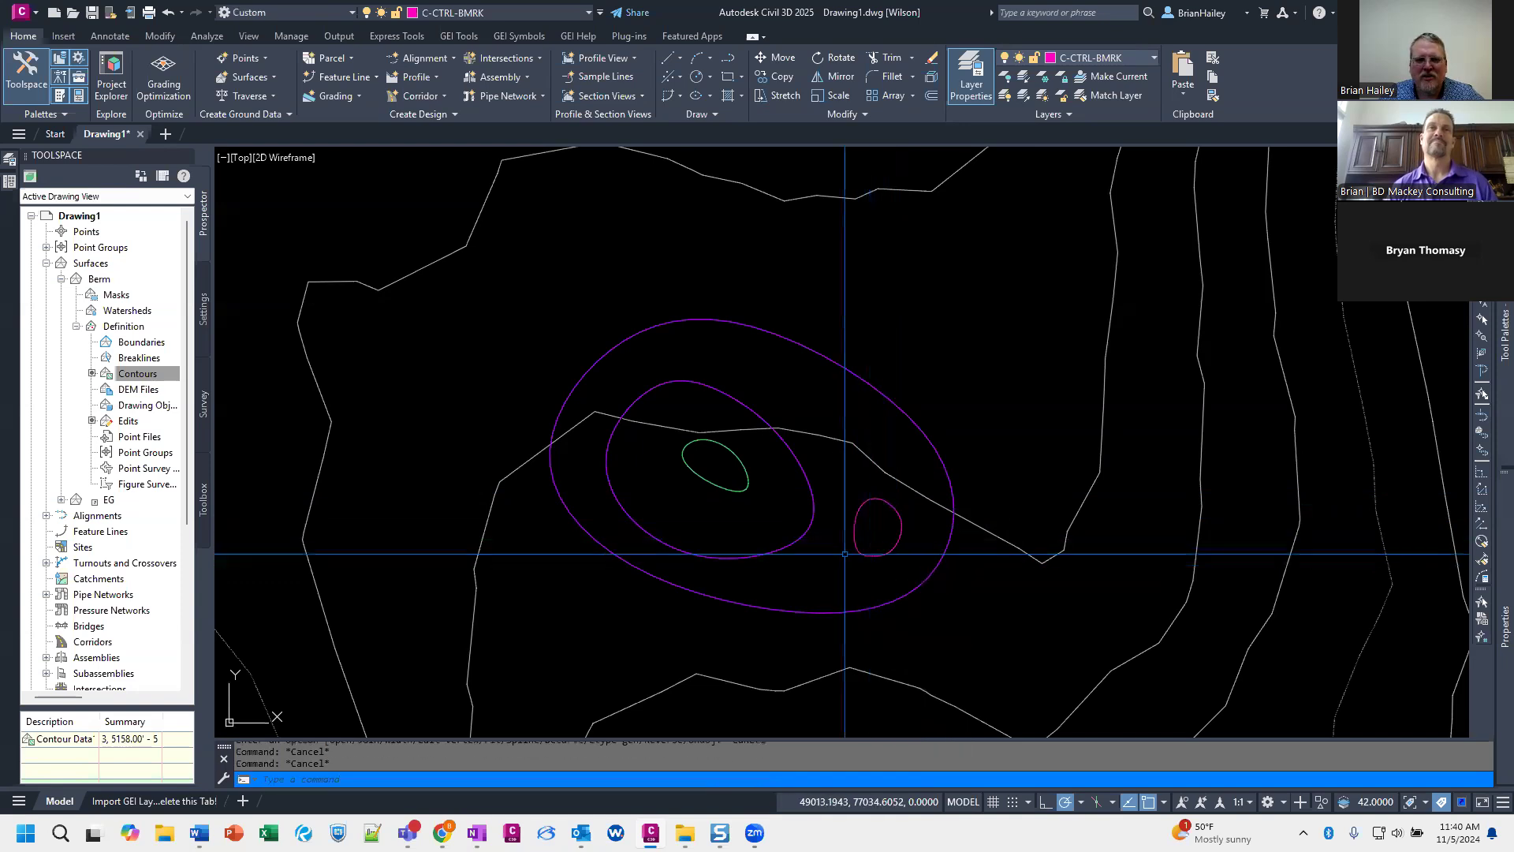
Step: Add the small splined polyline to the Berm surface as contour data, keeping the 15' weeding distance and all four flat-area options enabled
right_click(135, 374)
left_click(161, 384)
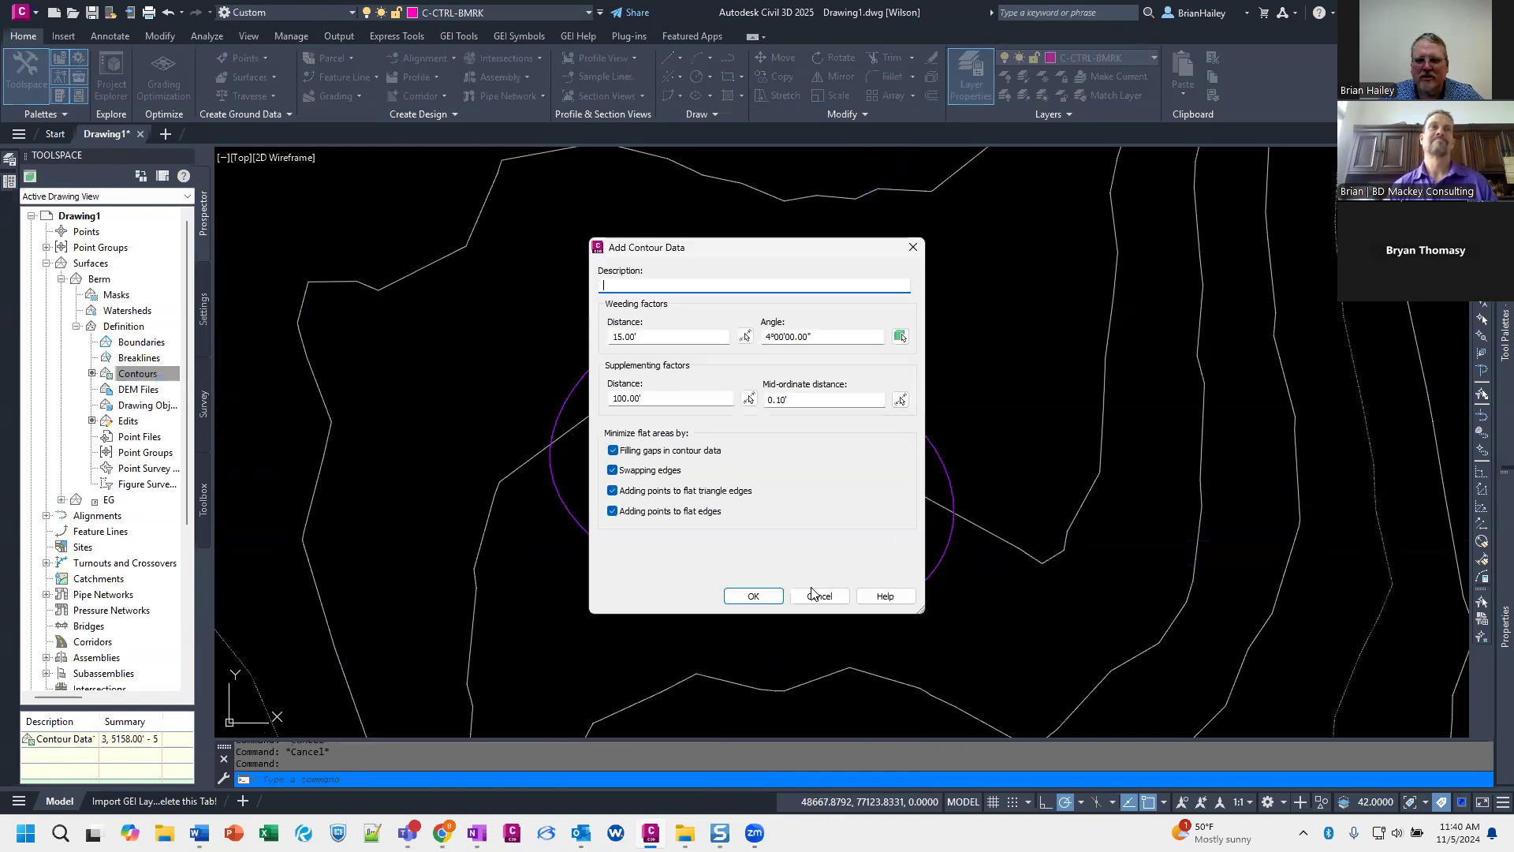
left_click(750, 596)
left_click(884, 565)
left_click(865, 537)
key("Return")
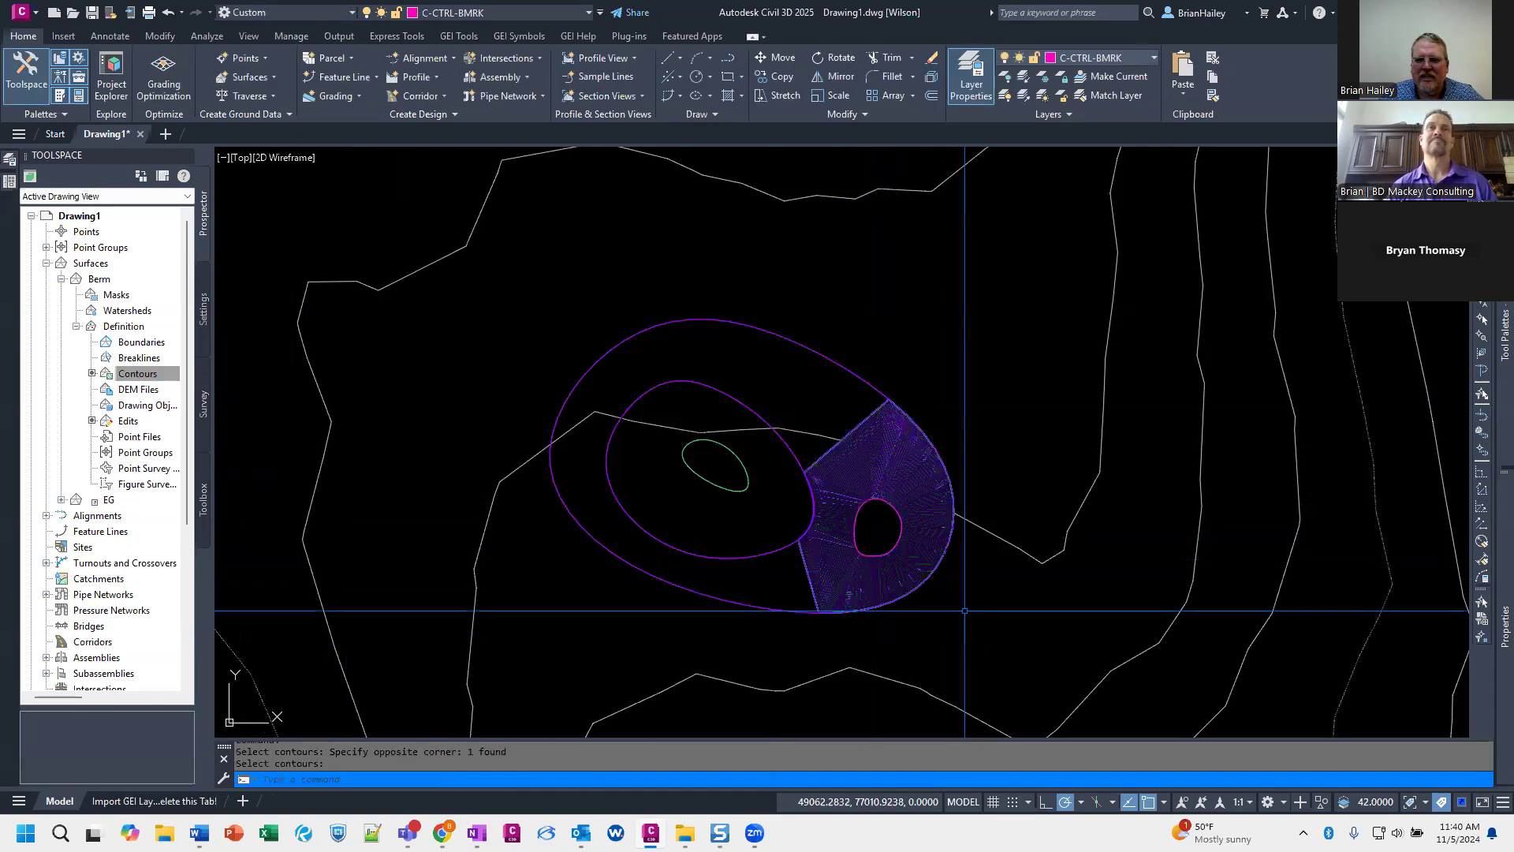
scroll(905, 489, "up", 2)
scroll(905, 489, "up", 5)
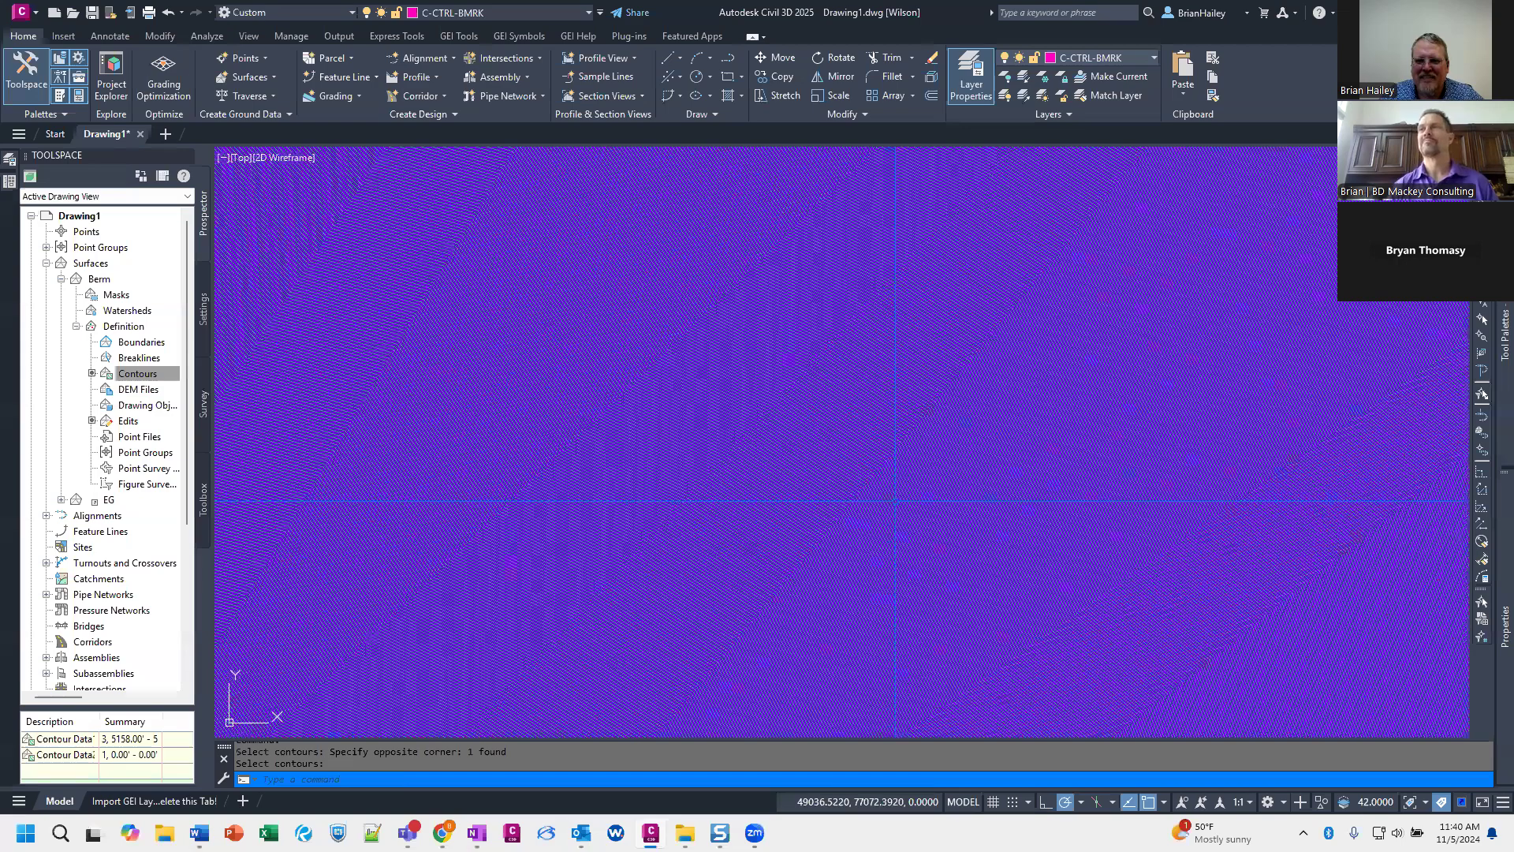
scroll(895, 500, "up", 2)
scroll(892, 504, "down", 3)
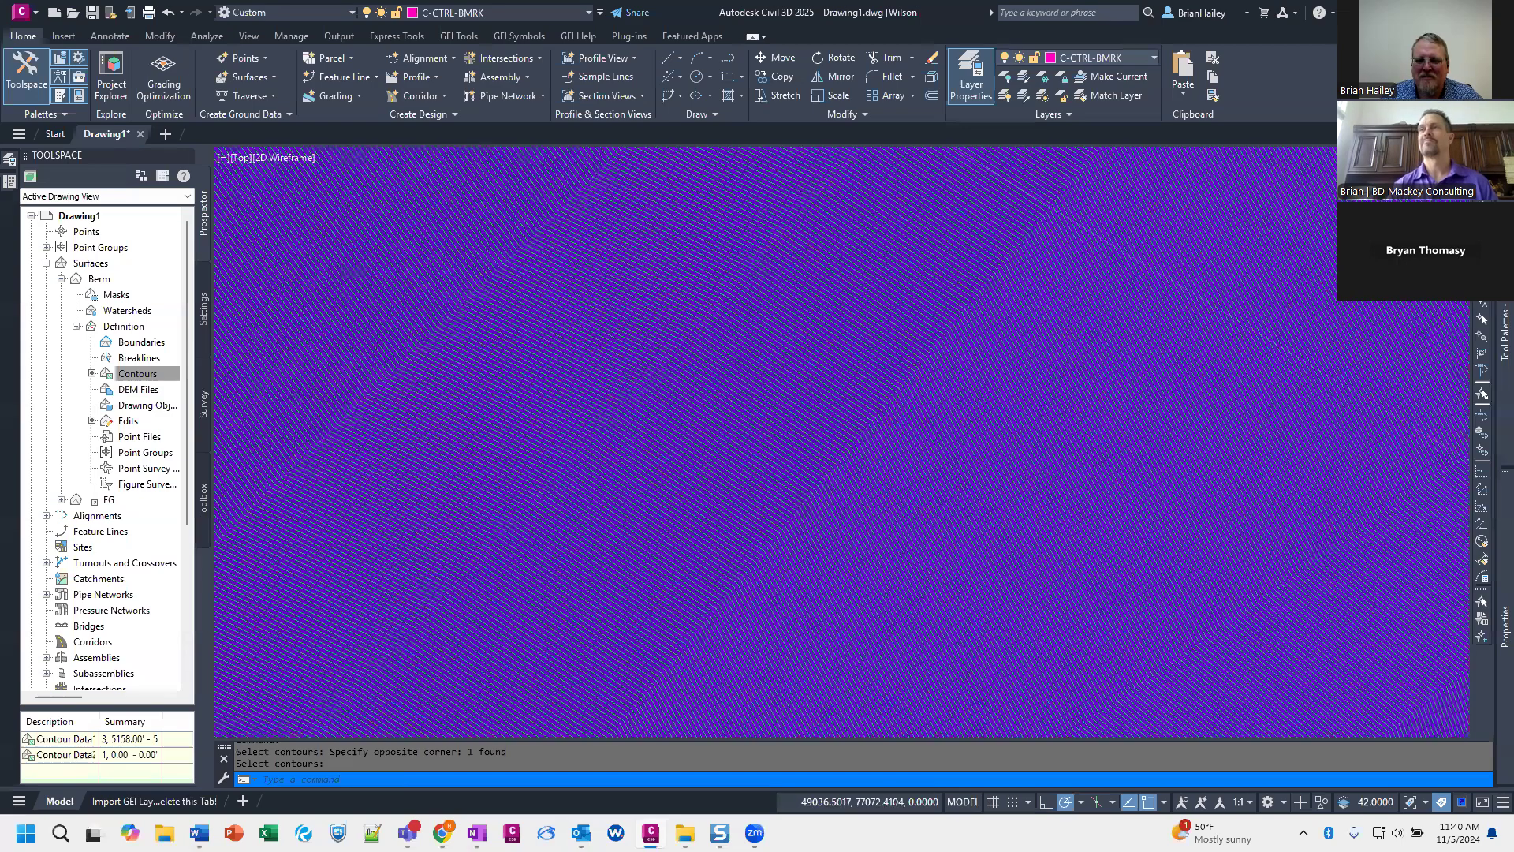
scroll(836, 556, "down", 4)
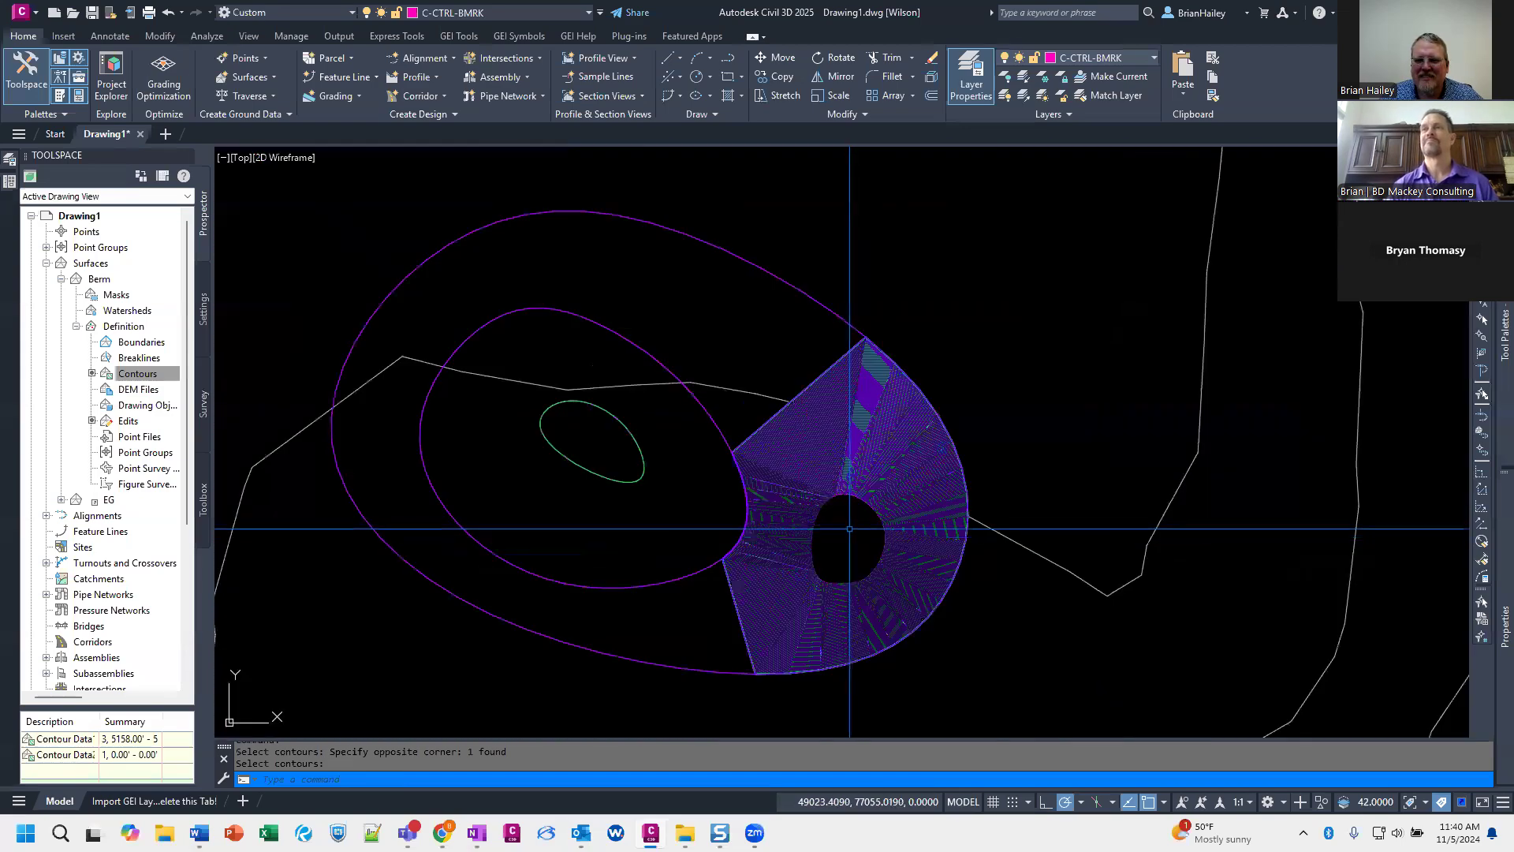
Step: Erase the small splined polyline on the berm's southeast side
key("Return")
left_click(789, 469)
left_click(1014, 623)
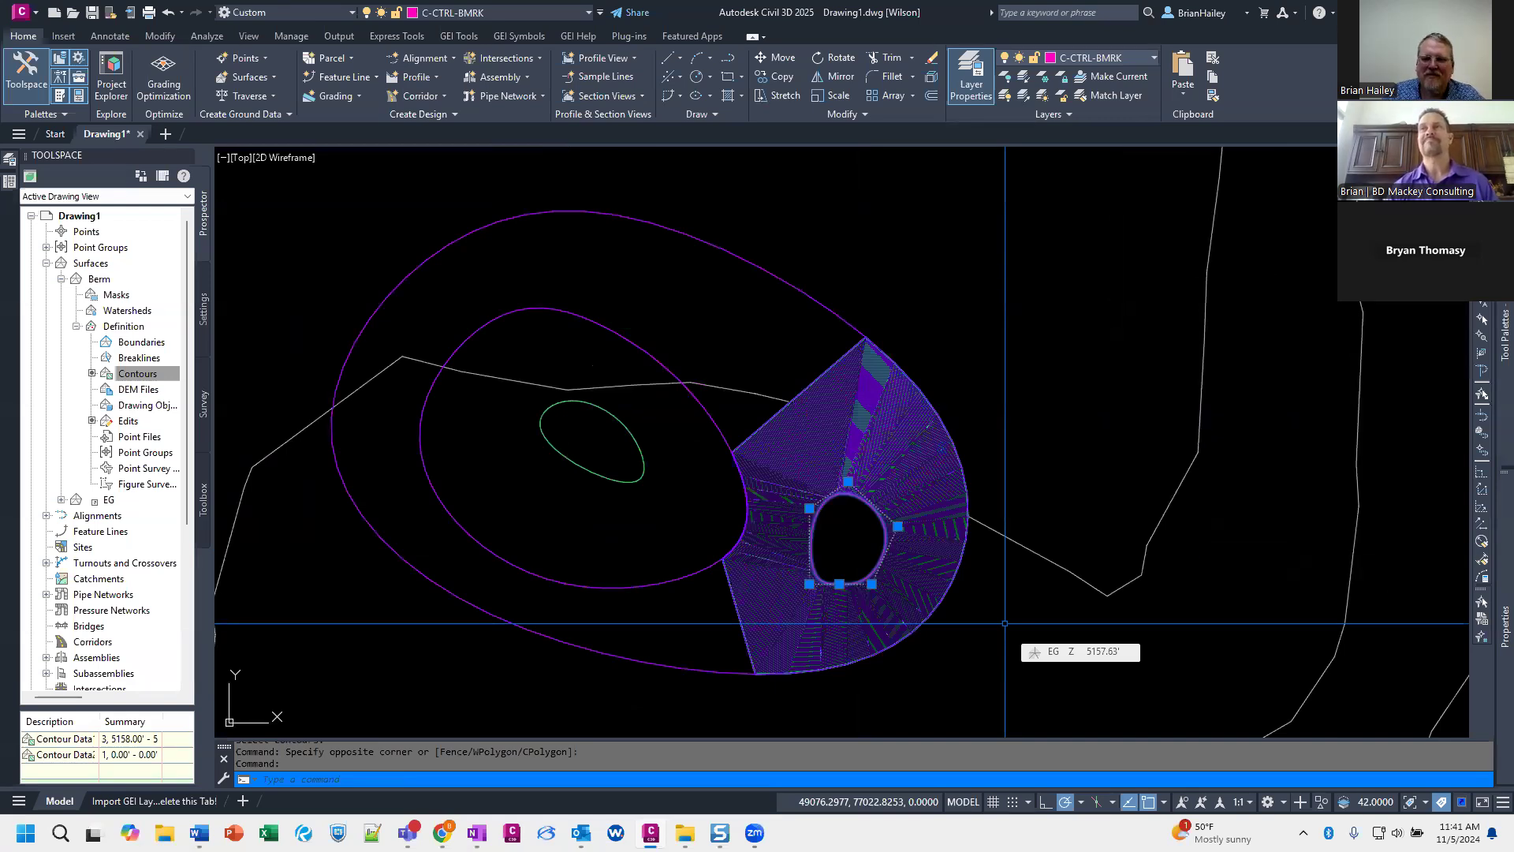
key("Delete")
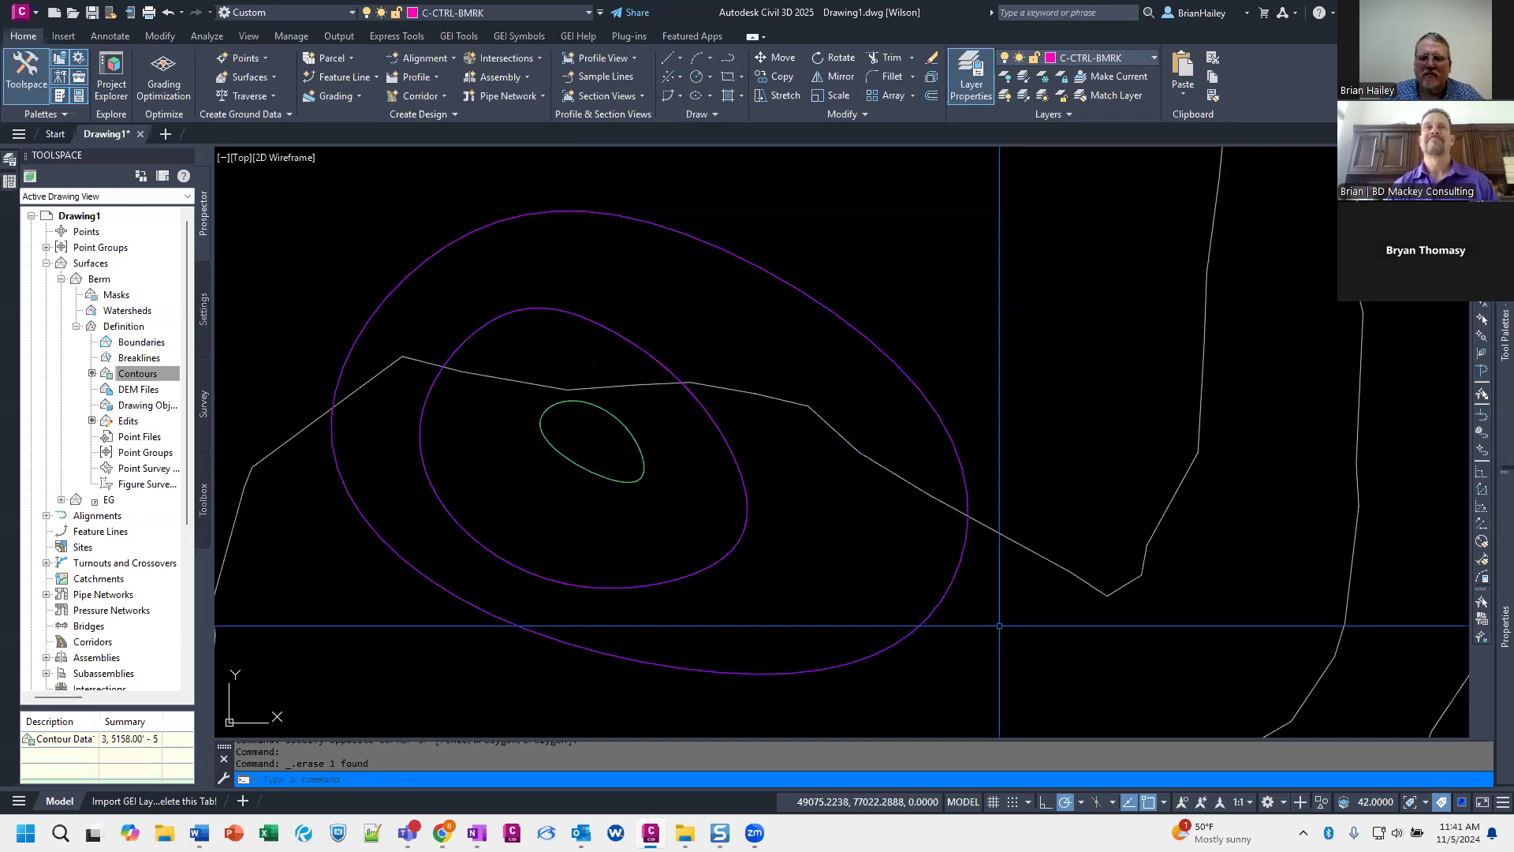
scroll(600, 591, "down", 5)
scroll(652, 568, "up", 2)
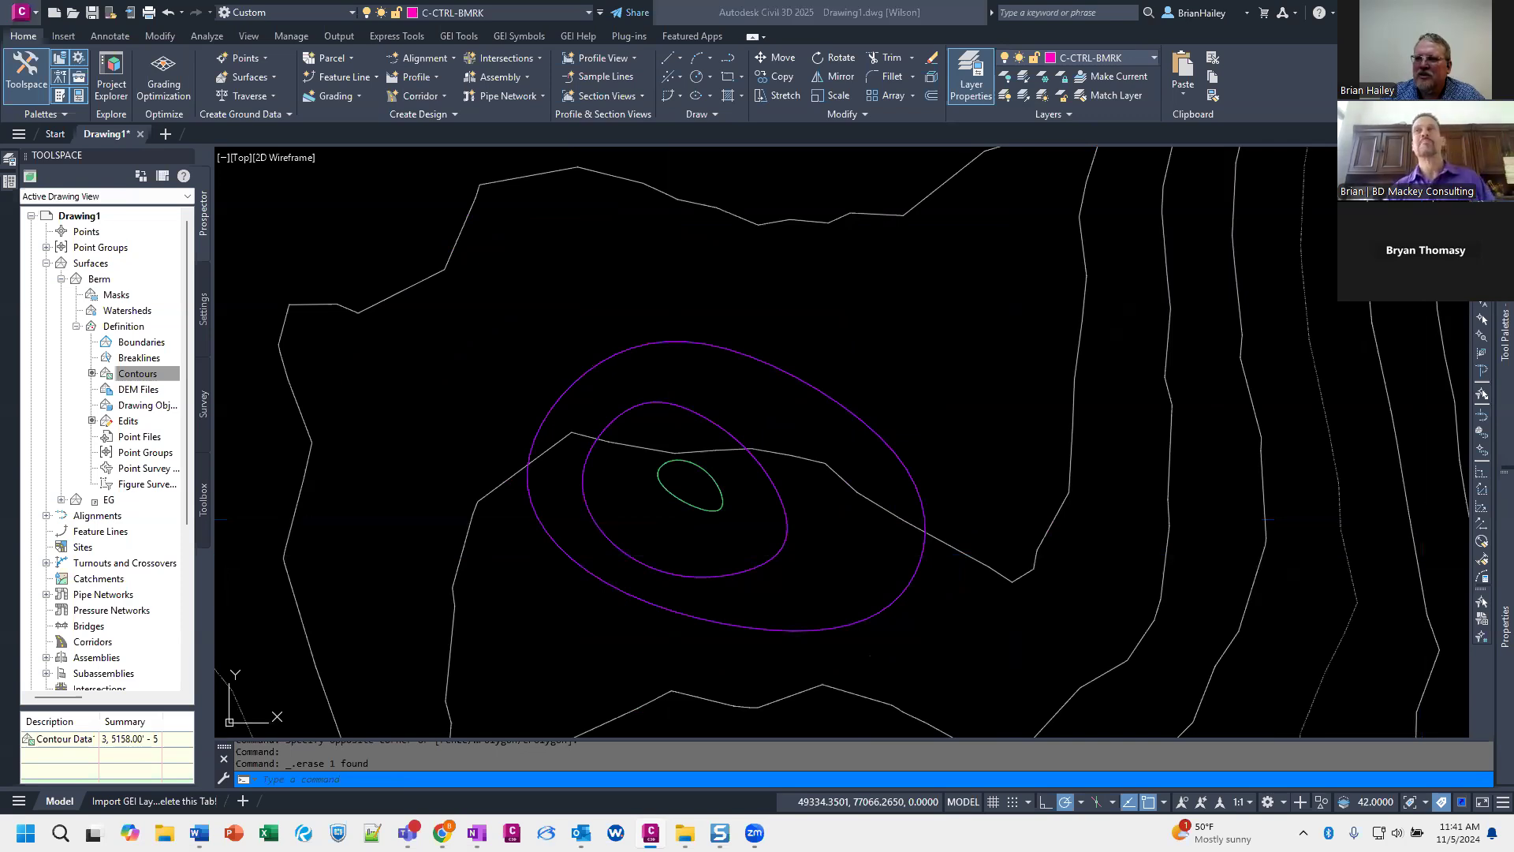
left_click(1124, 572)
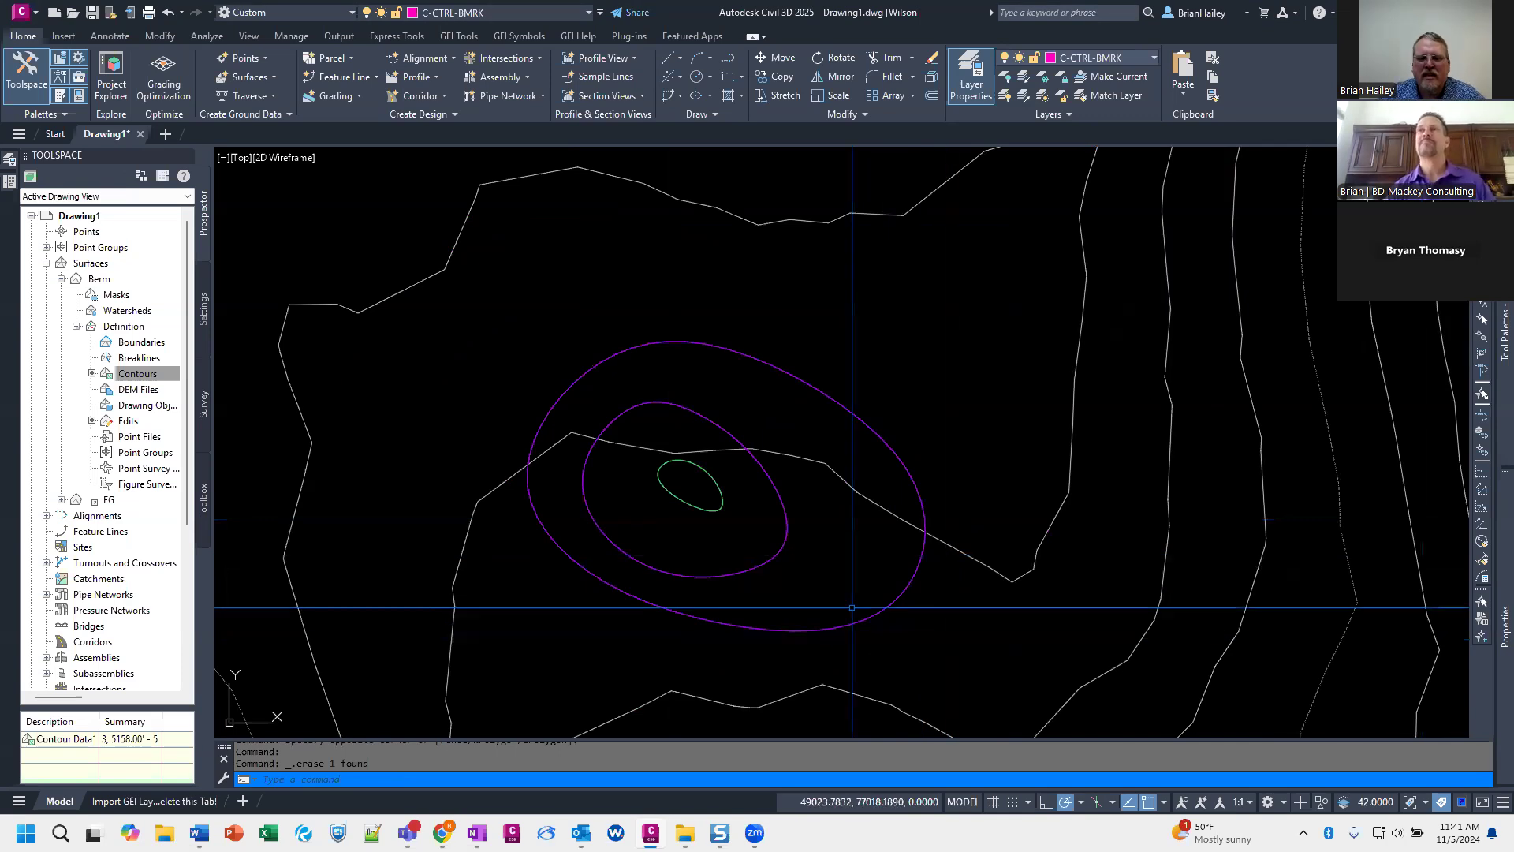
Step: Reshape the middle berm contour by stretching its east vertex outward and its northeast vertex slightly inward
left_click(781, 499)
left_click(789, 505)
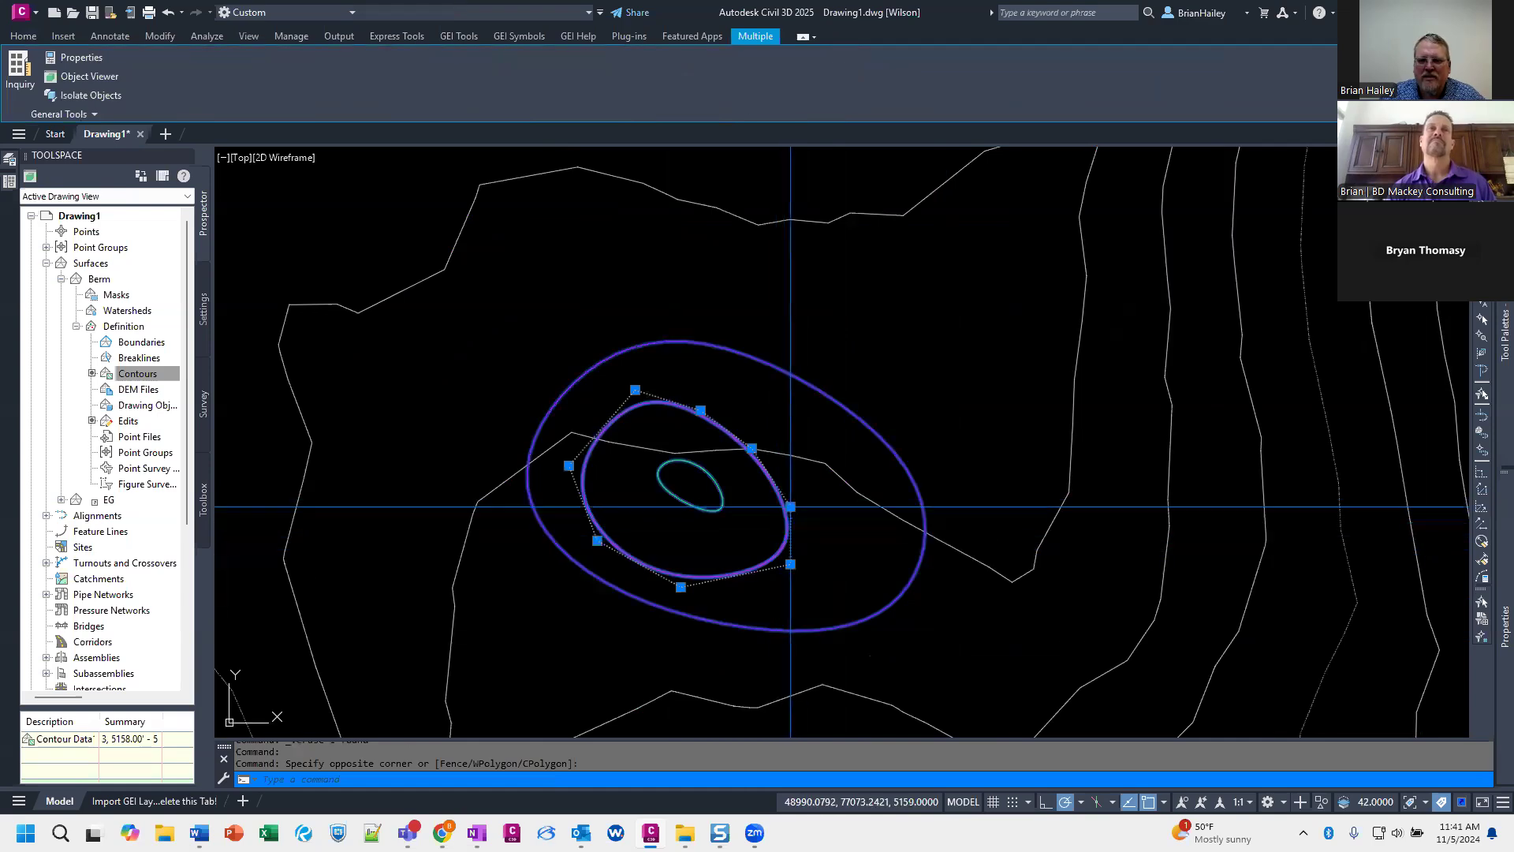
left_click(791, 506)
left_click(827, 506)
left_click(753, 449)
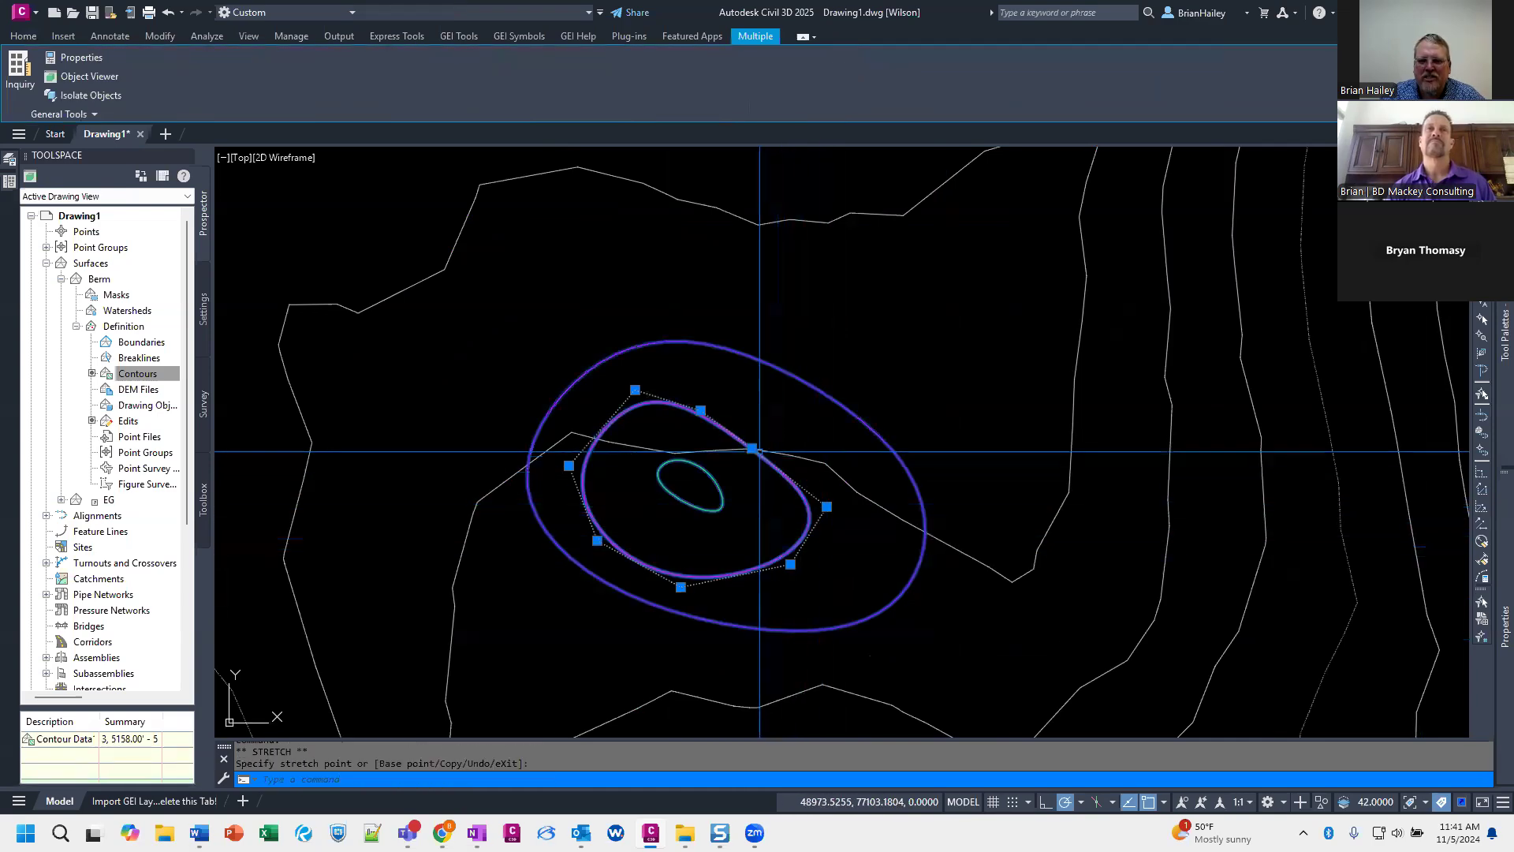
left_click(753, 460)
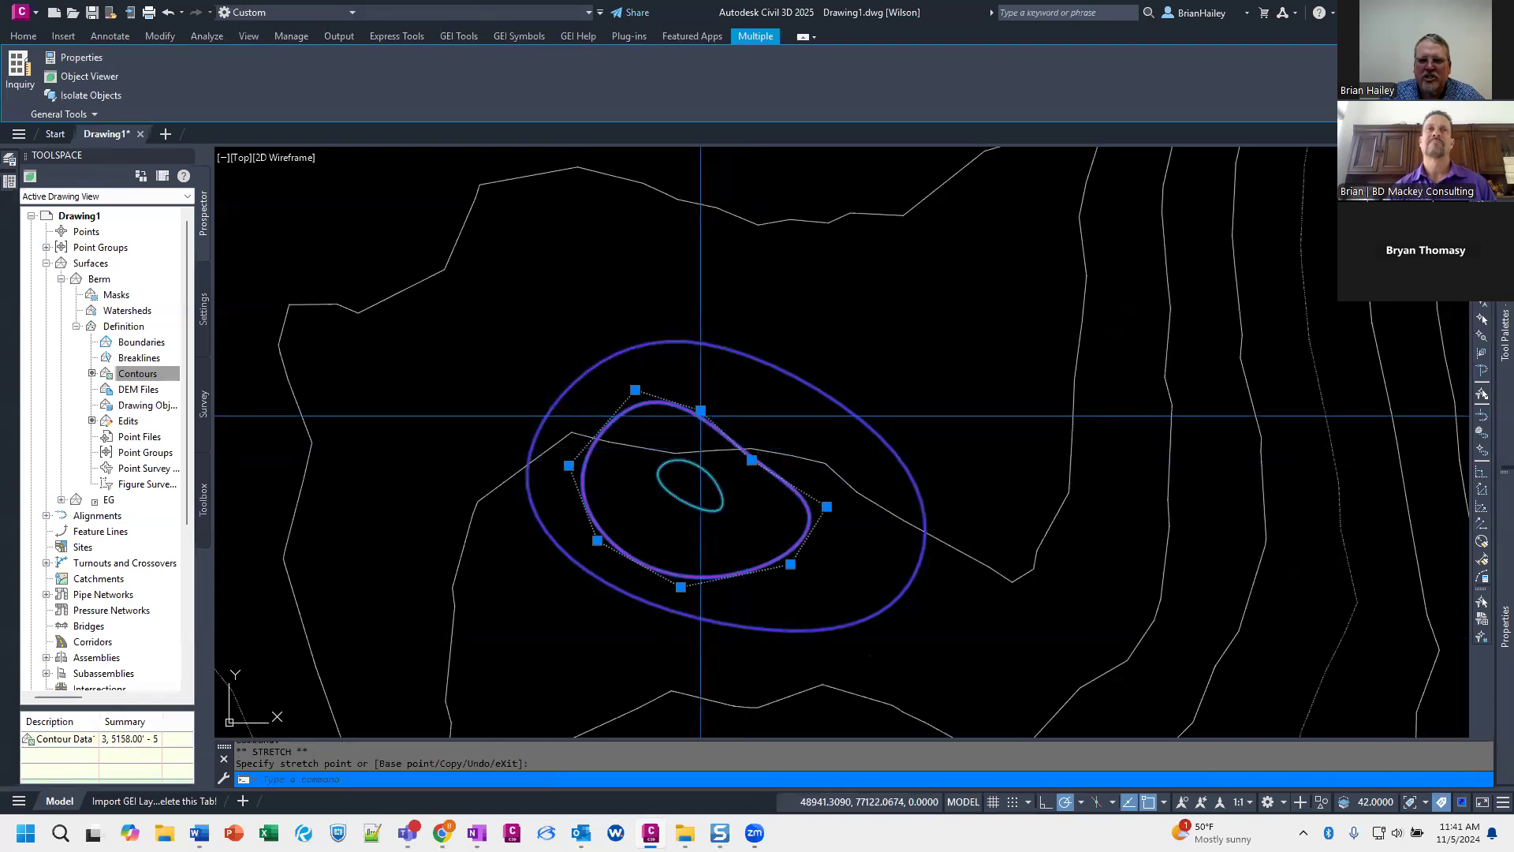
key("Escape")
key("Escape")
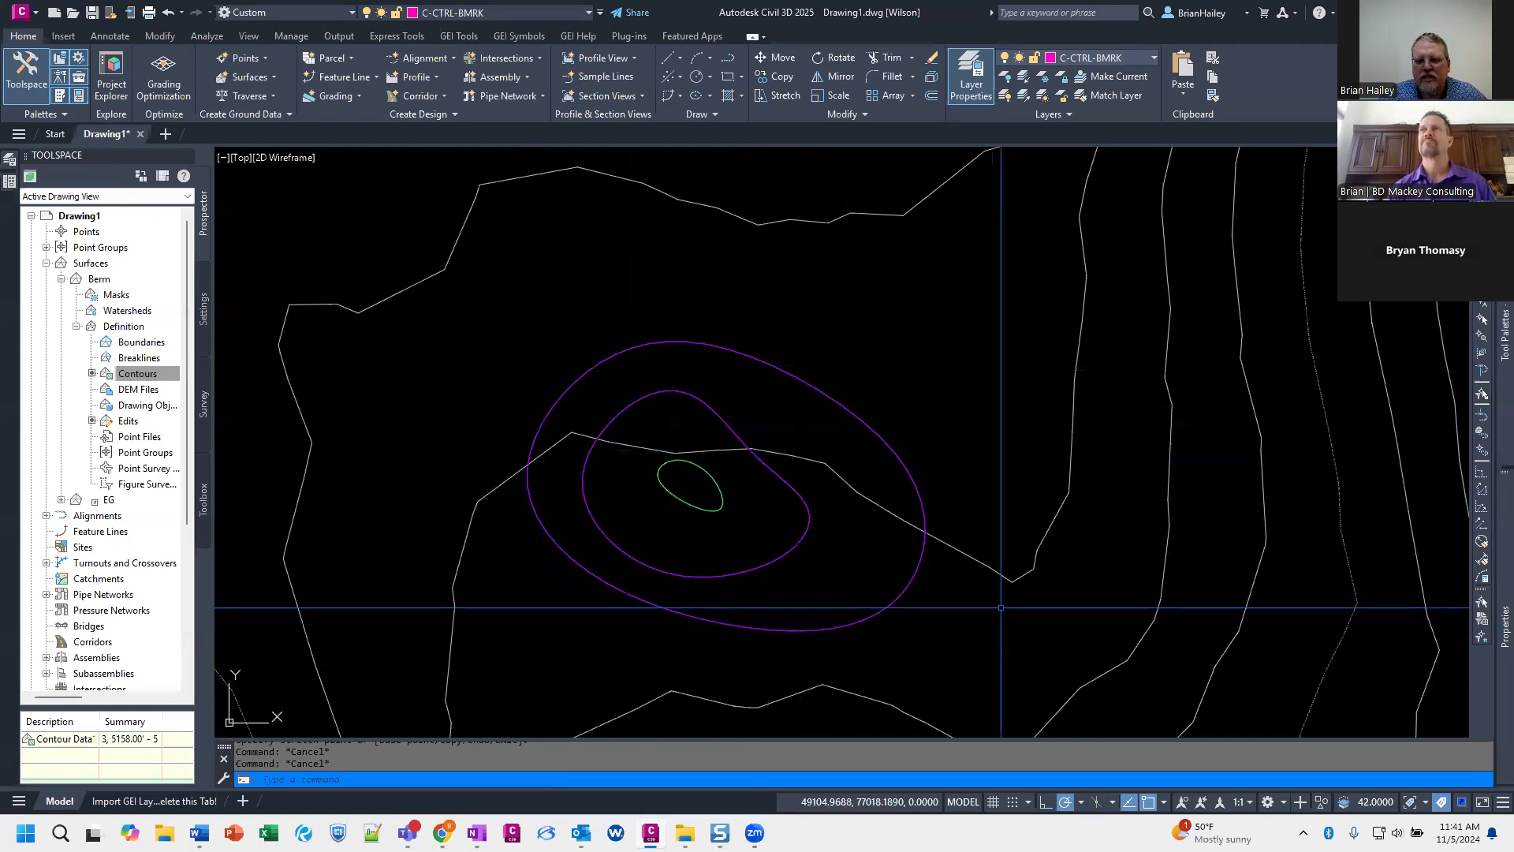
Step: Draw a seven-sided closed polyline in the empty area north of the EG contours
mouse_move(1001, 607)
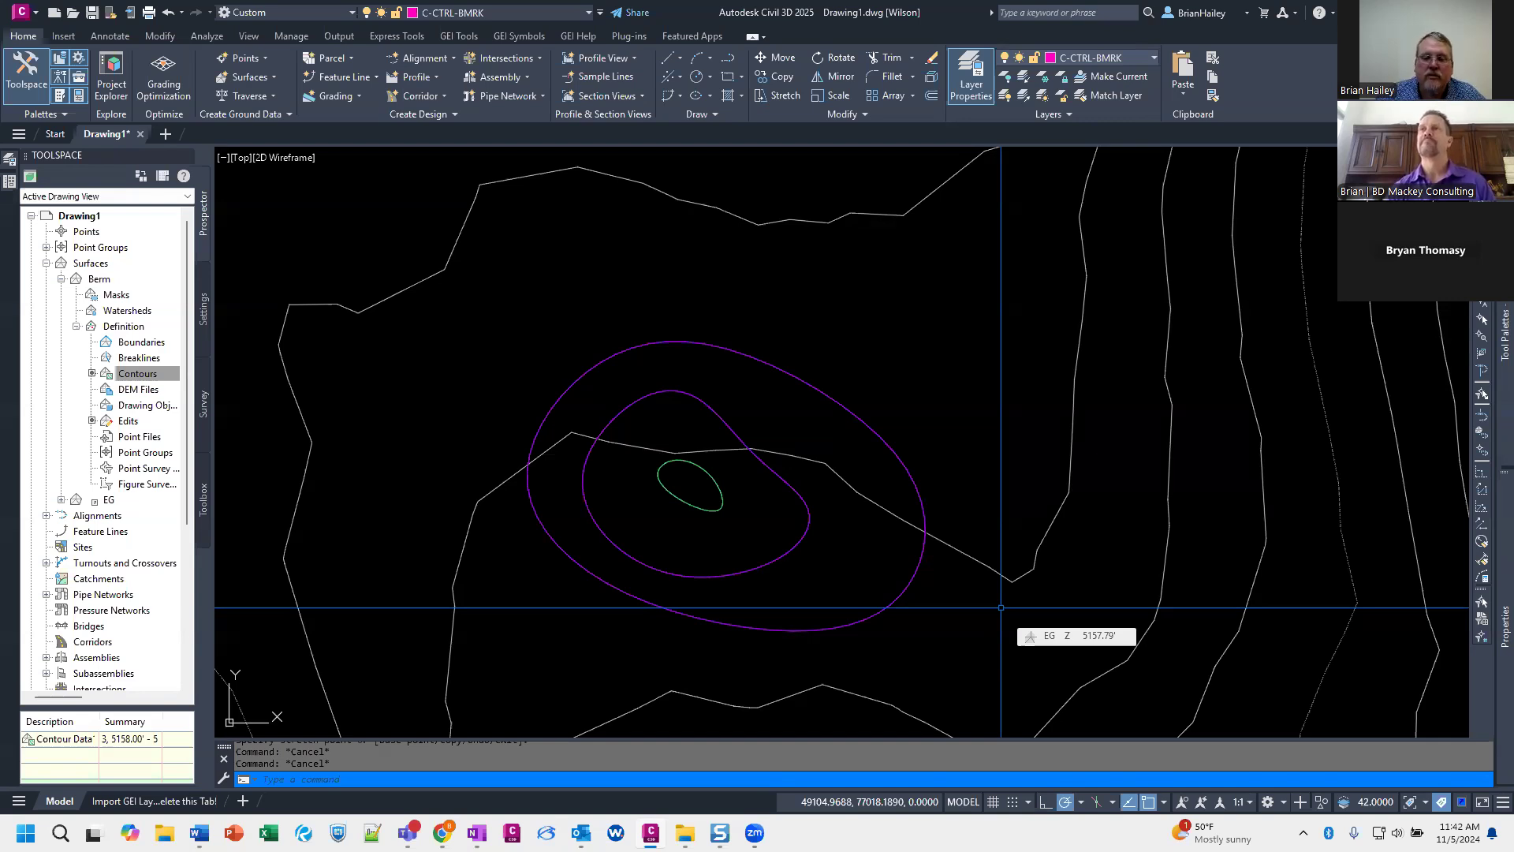
scroll(1001, 608, "down", 5)
scroll(746, 378, "up", 2)
type("pl")
key("Return")
left_click(698, 404)
left_click(591, 343)
left_click(623, 290)
left_click(674, 262)
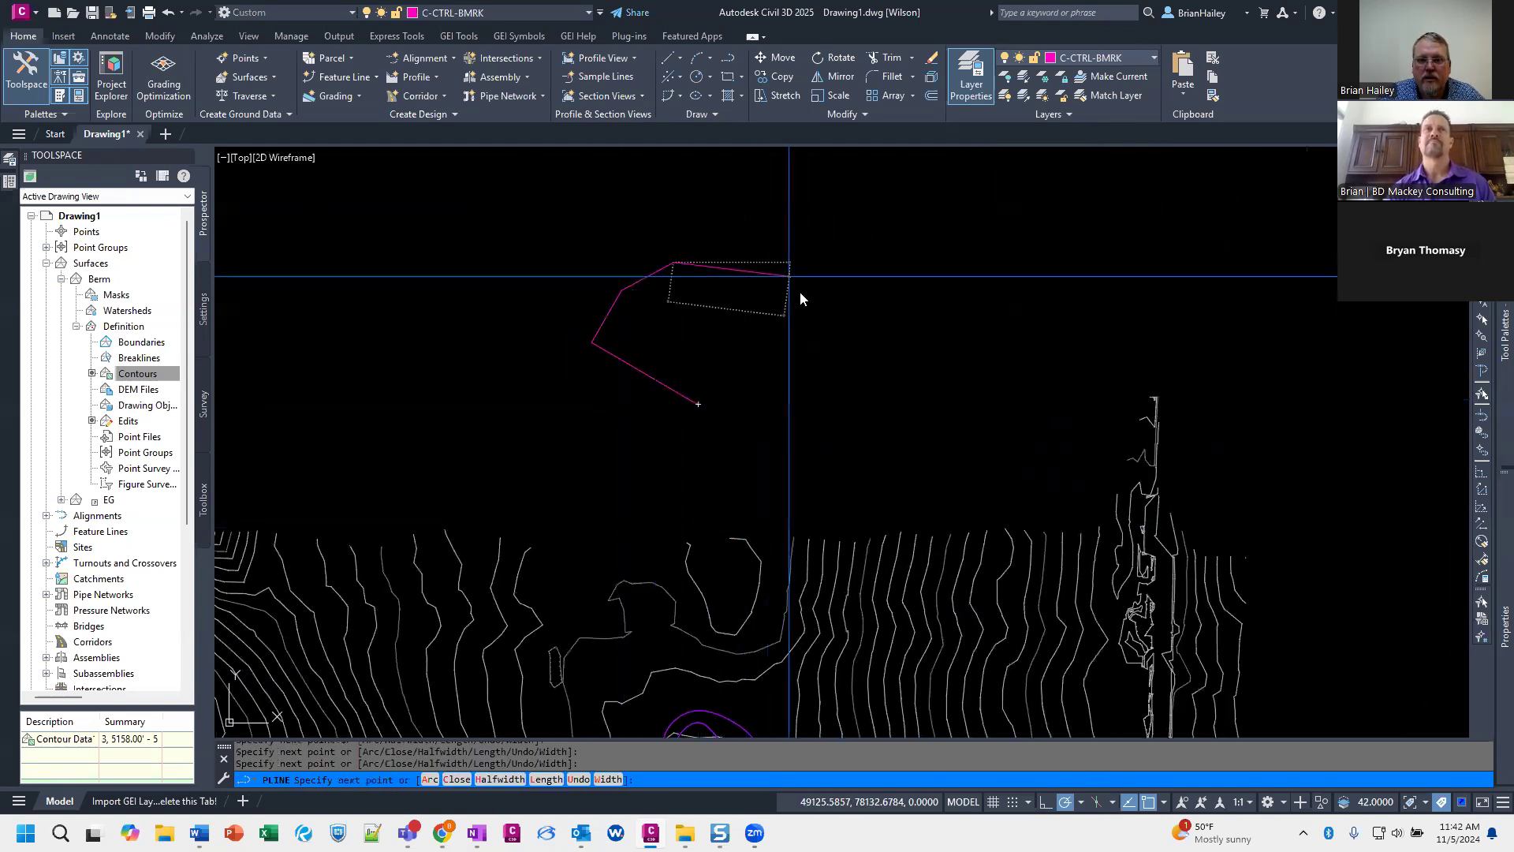
left_click(788, 276)
left_click(832, 352)
left_click(813, 393)
type("c")
key("Return")
middle_click_drag(735, 402, 735, 426)
left_click(735, 426)
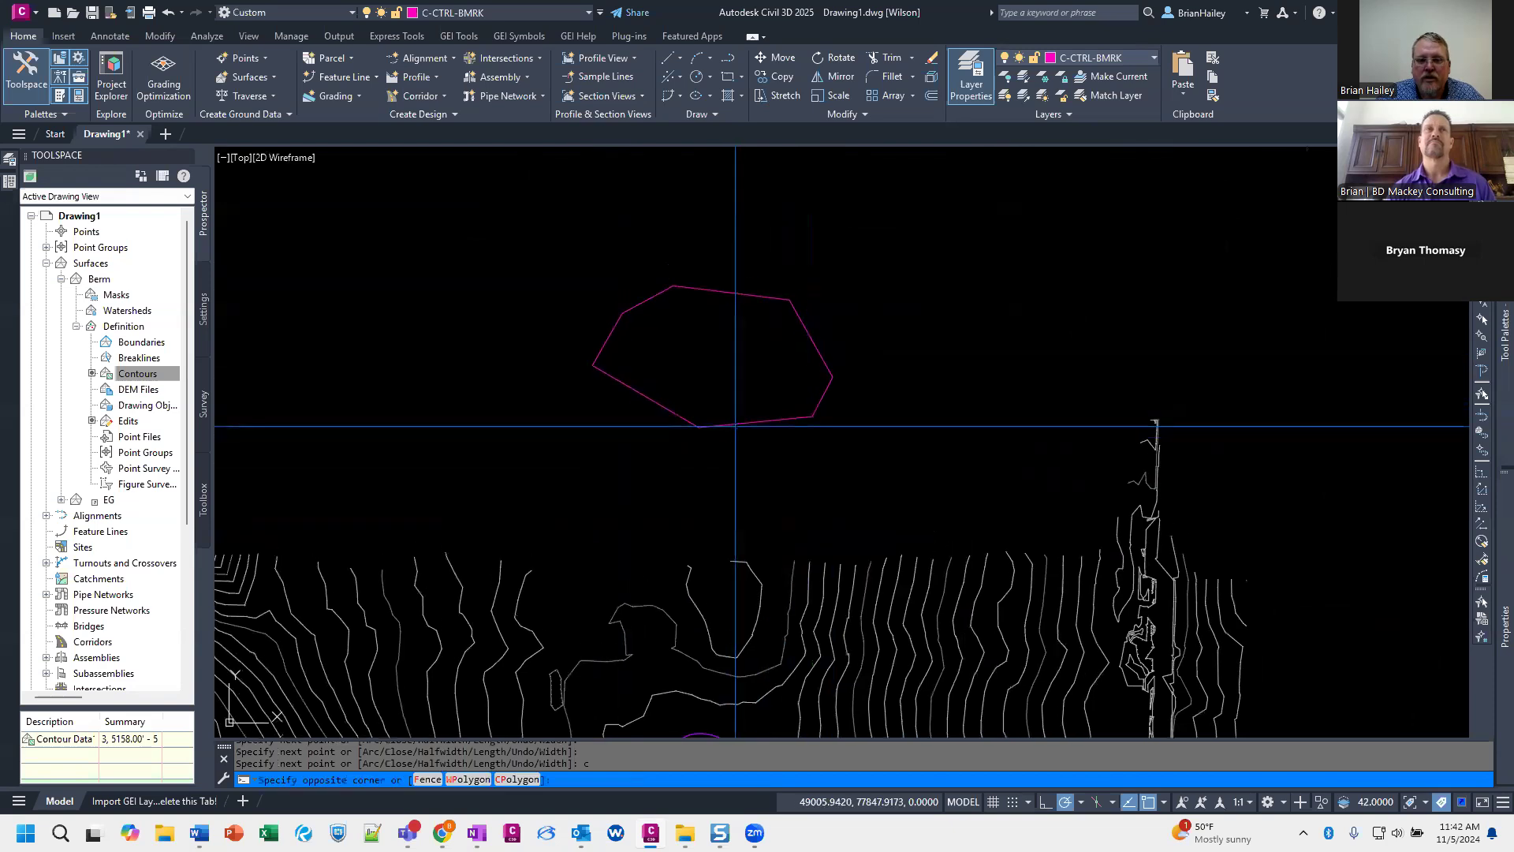
left_click(747, 463)
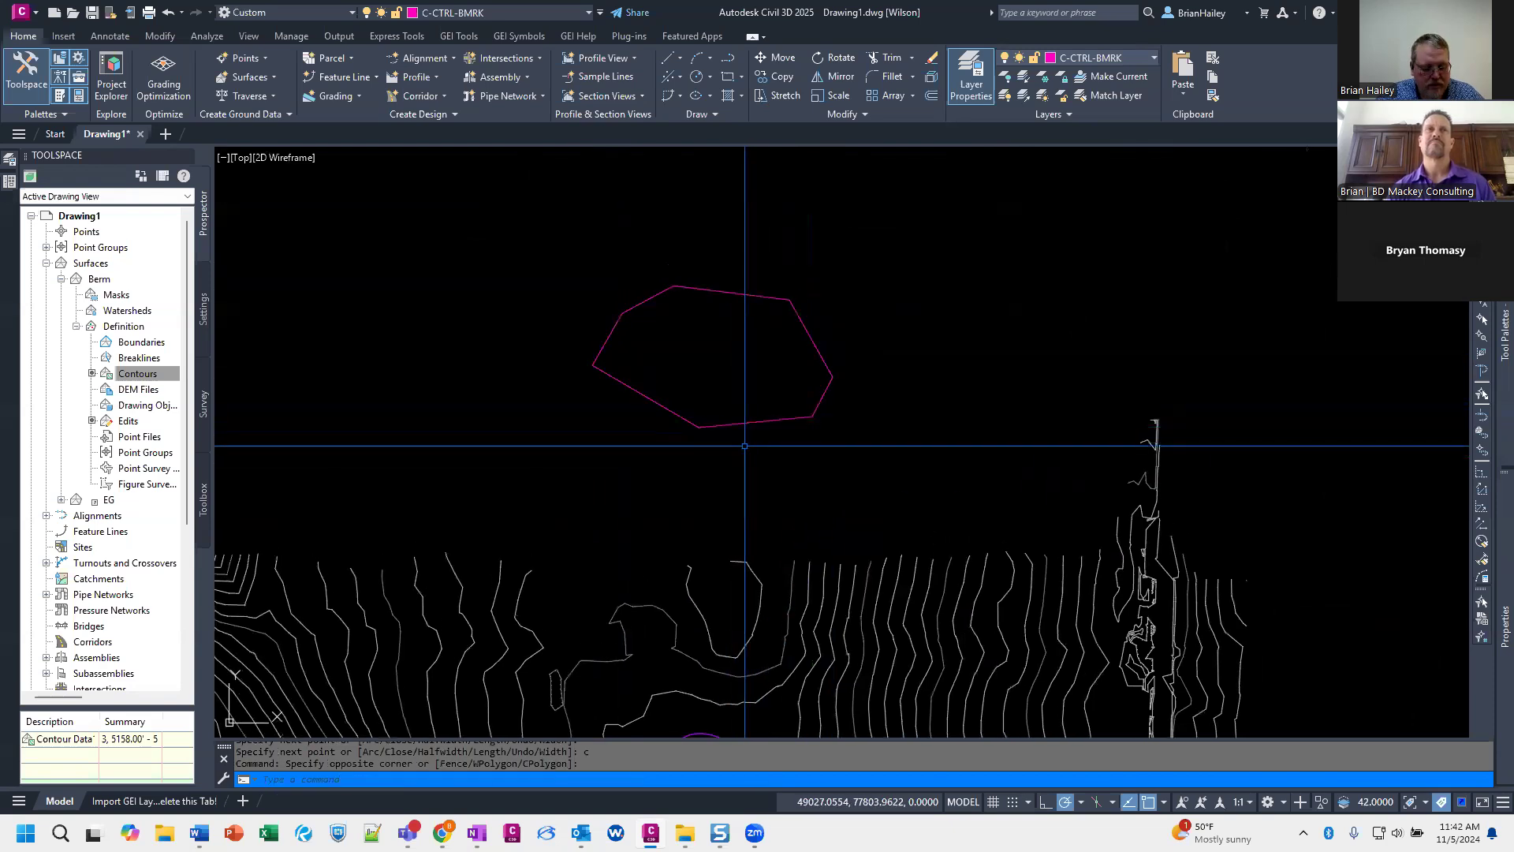
Step: Fillet all corners of the seven-sided polyline at once, setting the radius by picking two points in the drawing
type("f")
key("Return")
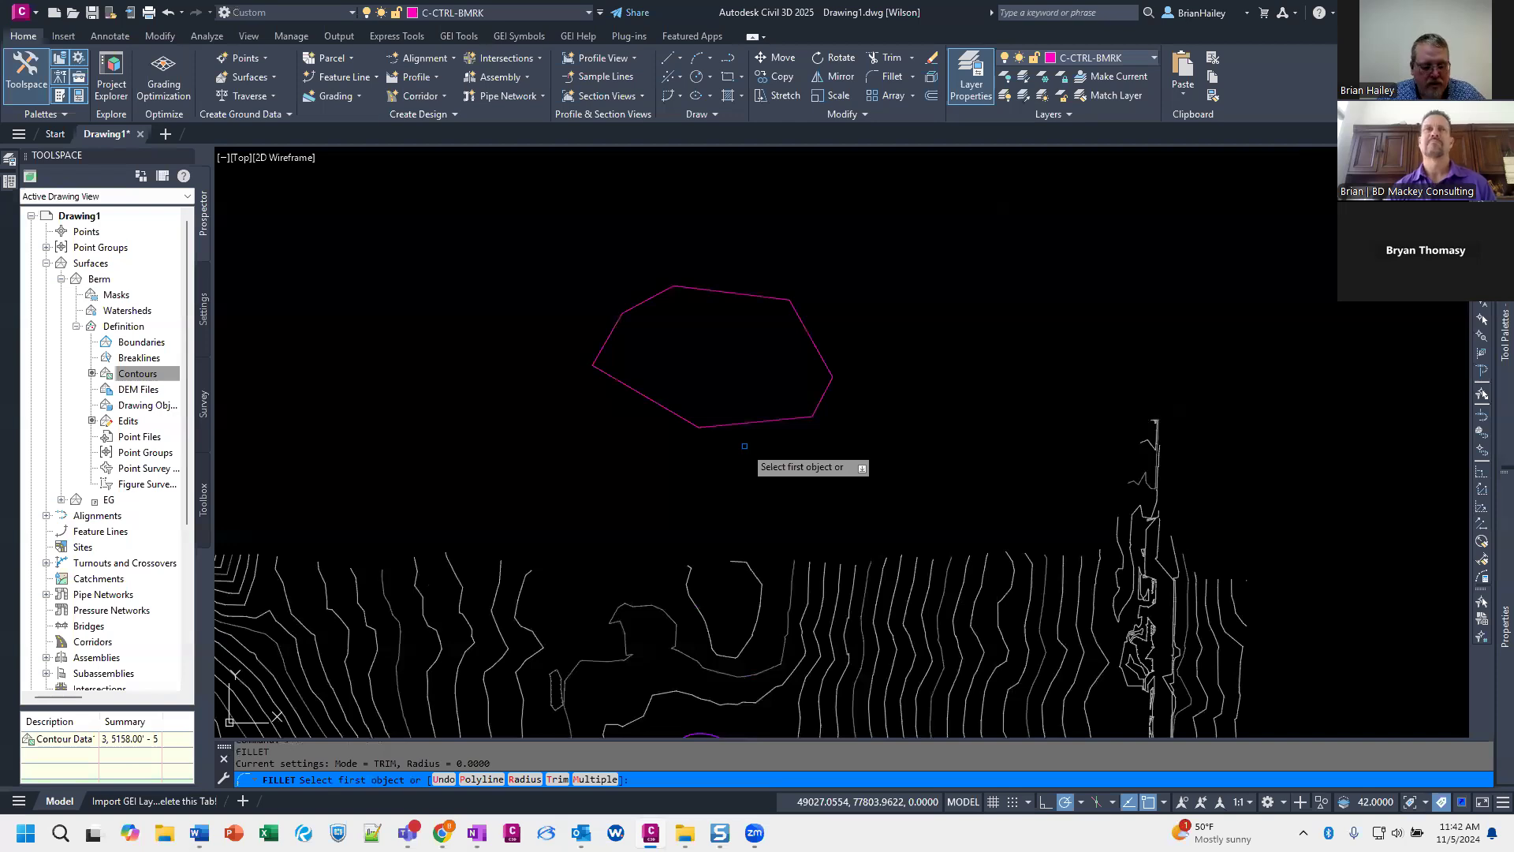
type("r")
key("Return")
left_click(721, 424)
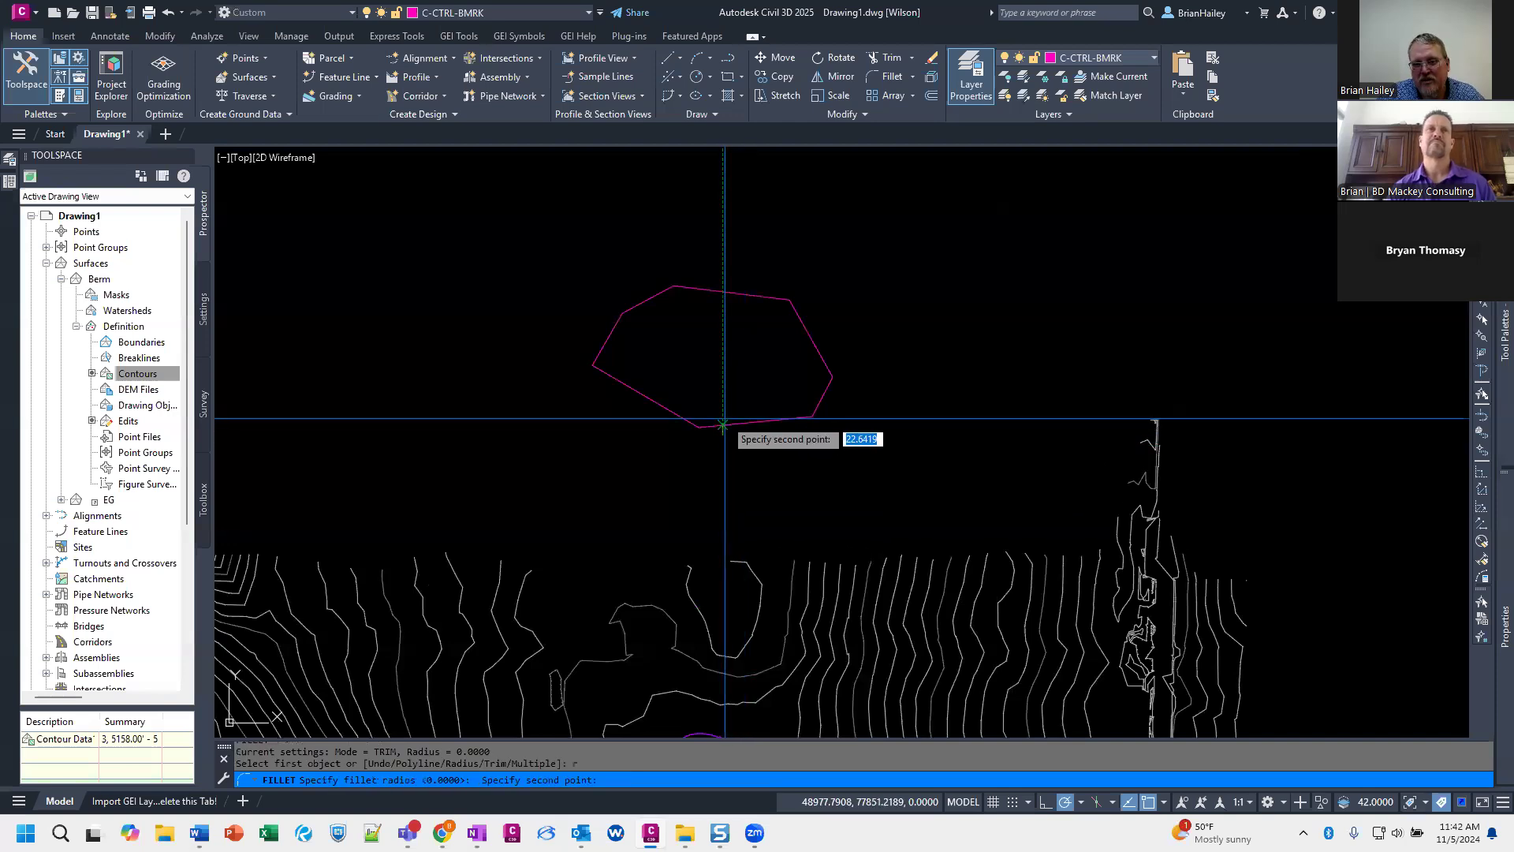
left_click(735, 439)
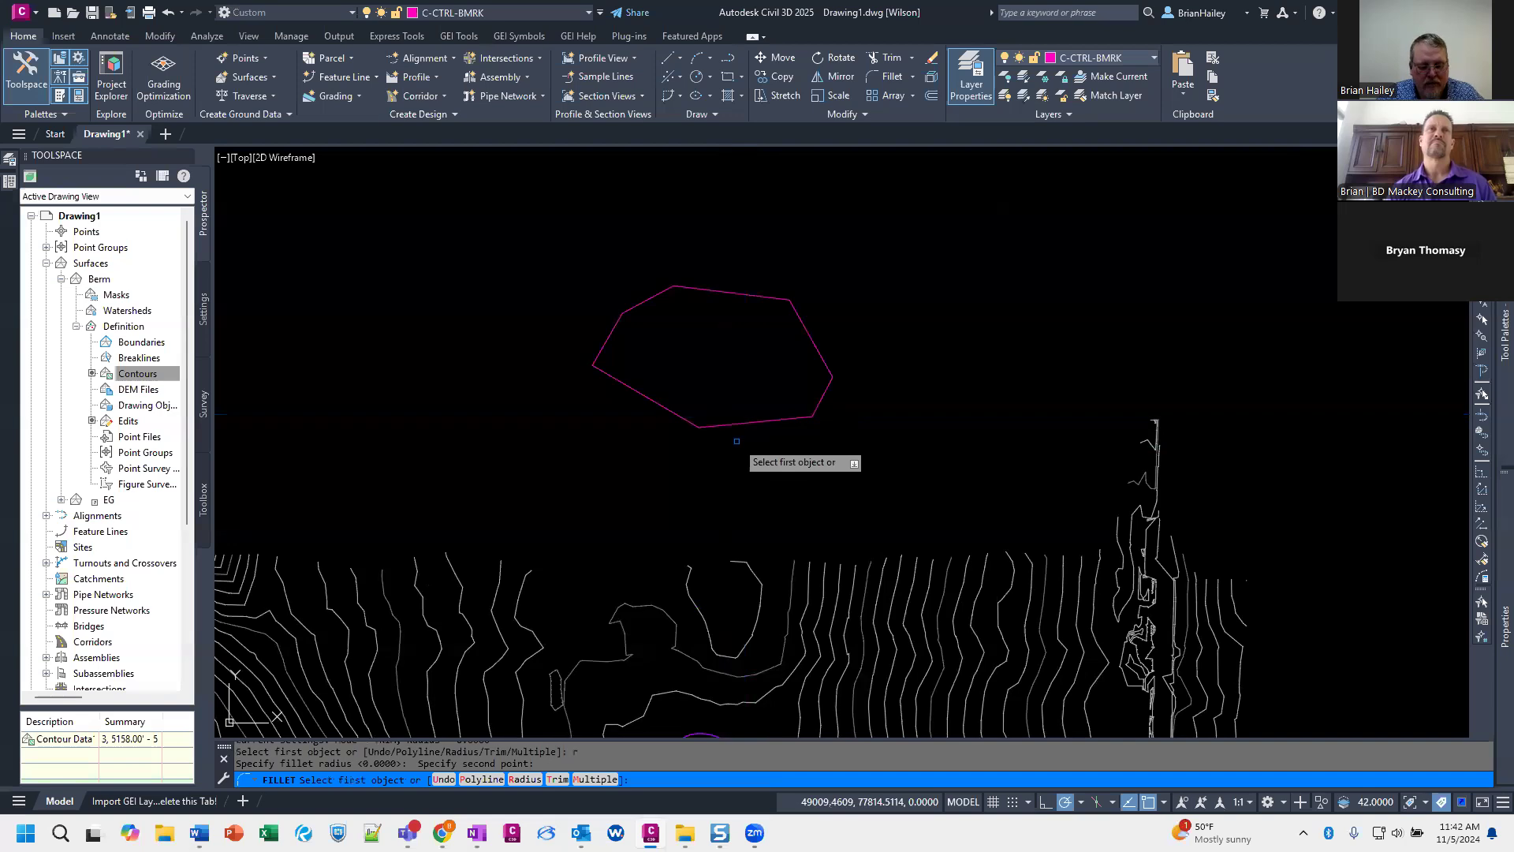
type("p")
key("Return")
left_click(735, 425)
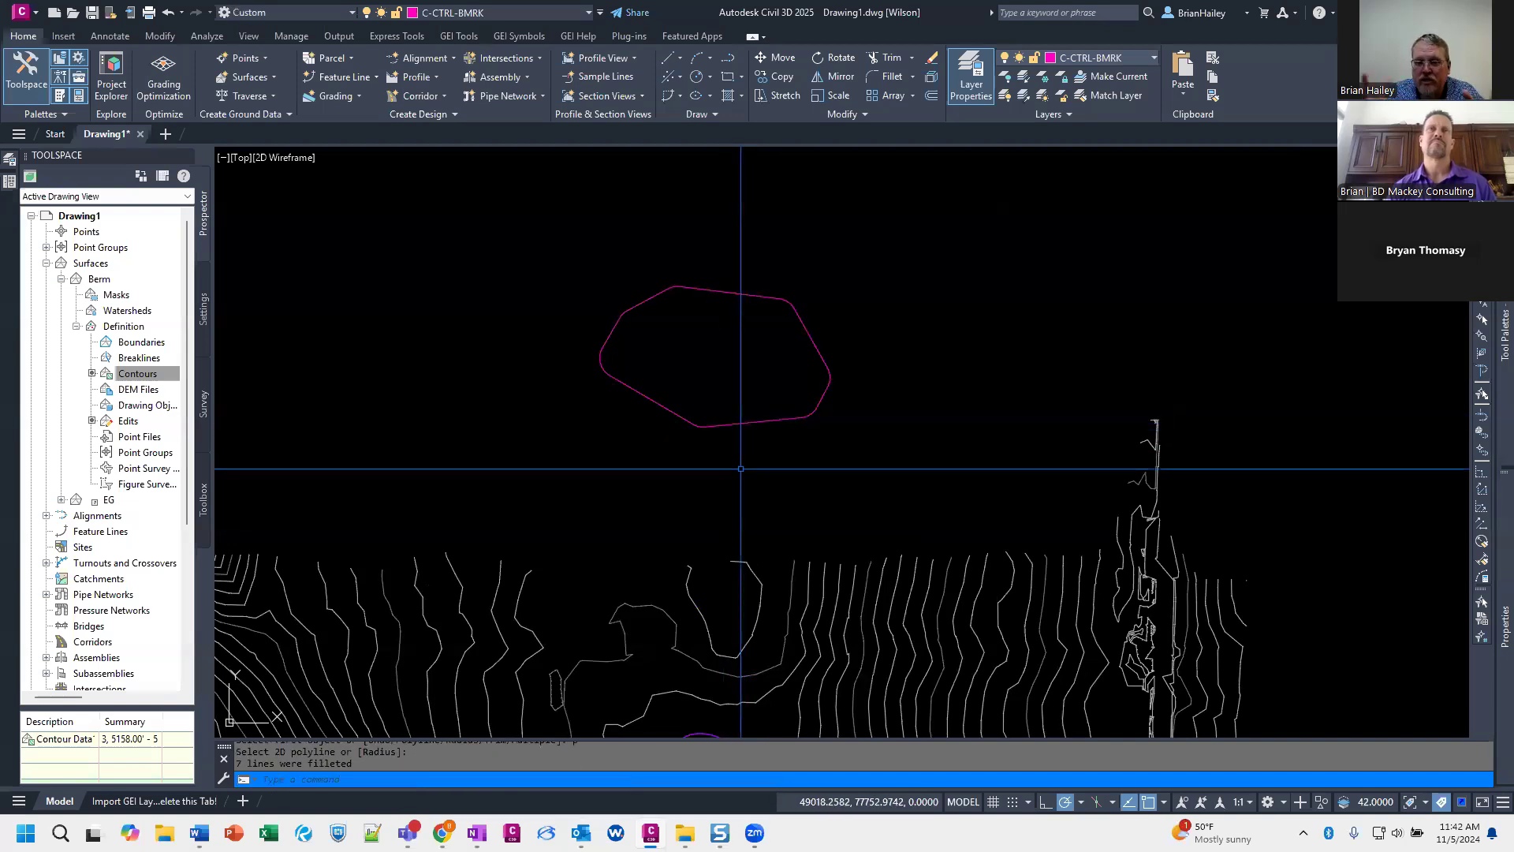
Step: Stretch the bottom segment of the filleted polyline southward, away from the rest of the shape
left_click(749, 424)
left_click(757, 433)
scroll(757, 433, "up", 2)
left_click(784, 418)
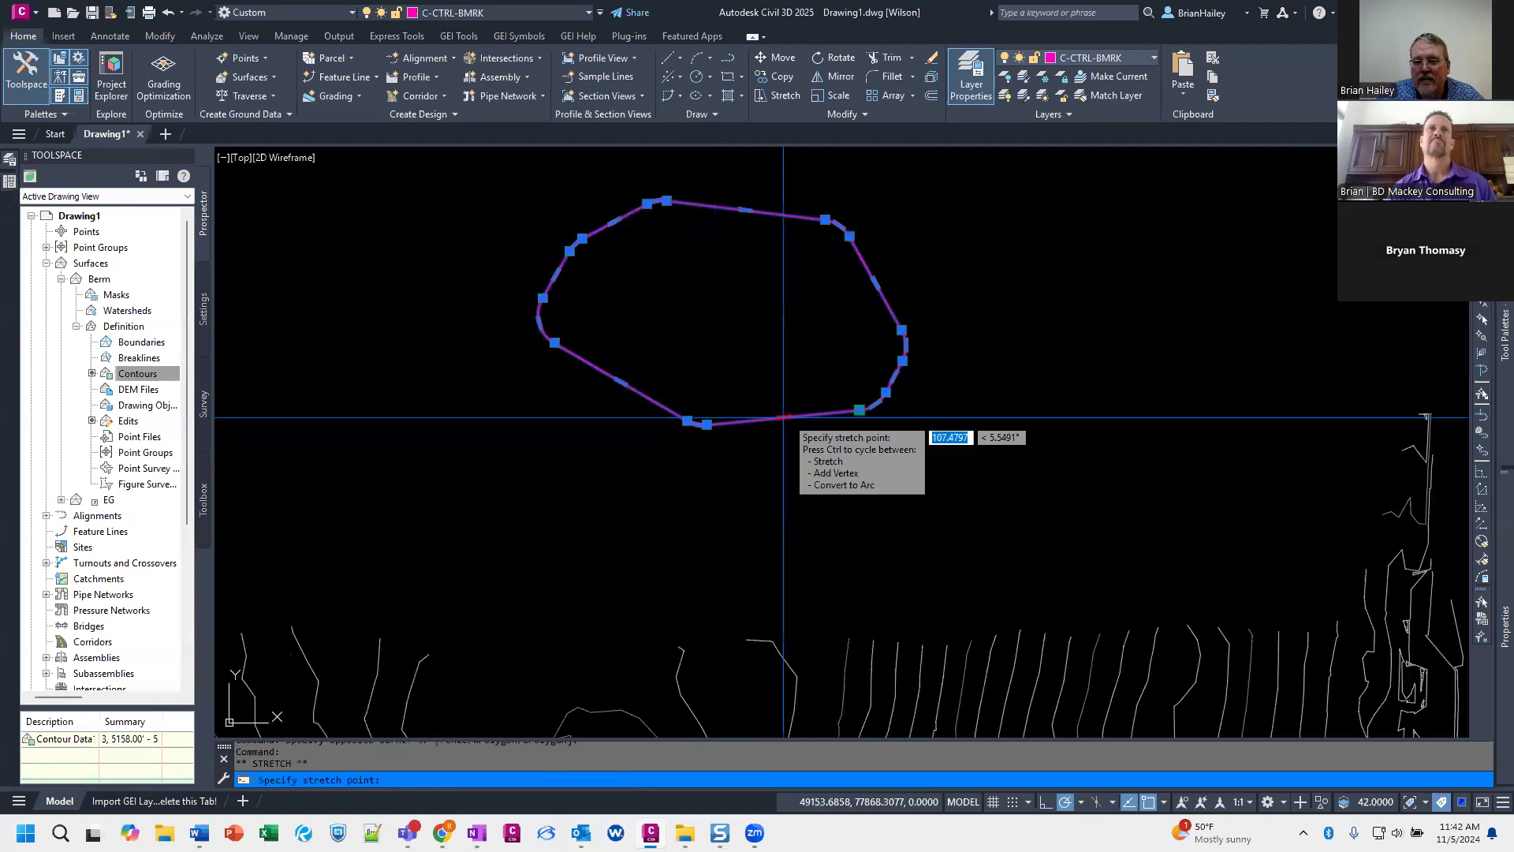
key("Escape")
key("Escape")
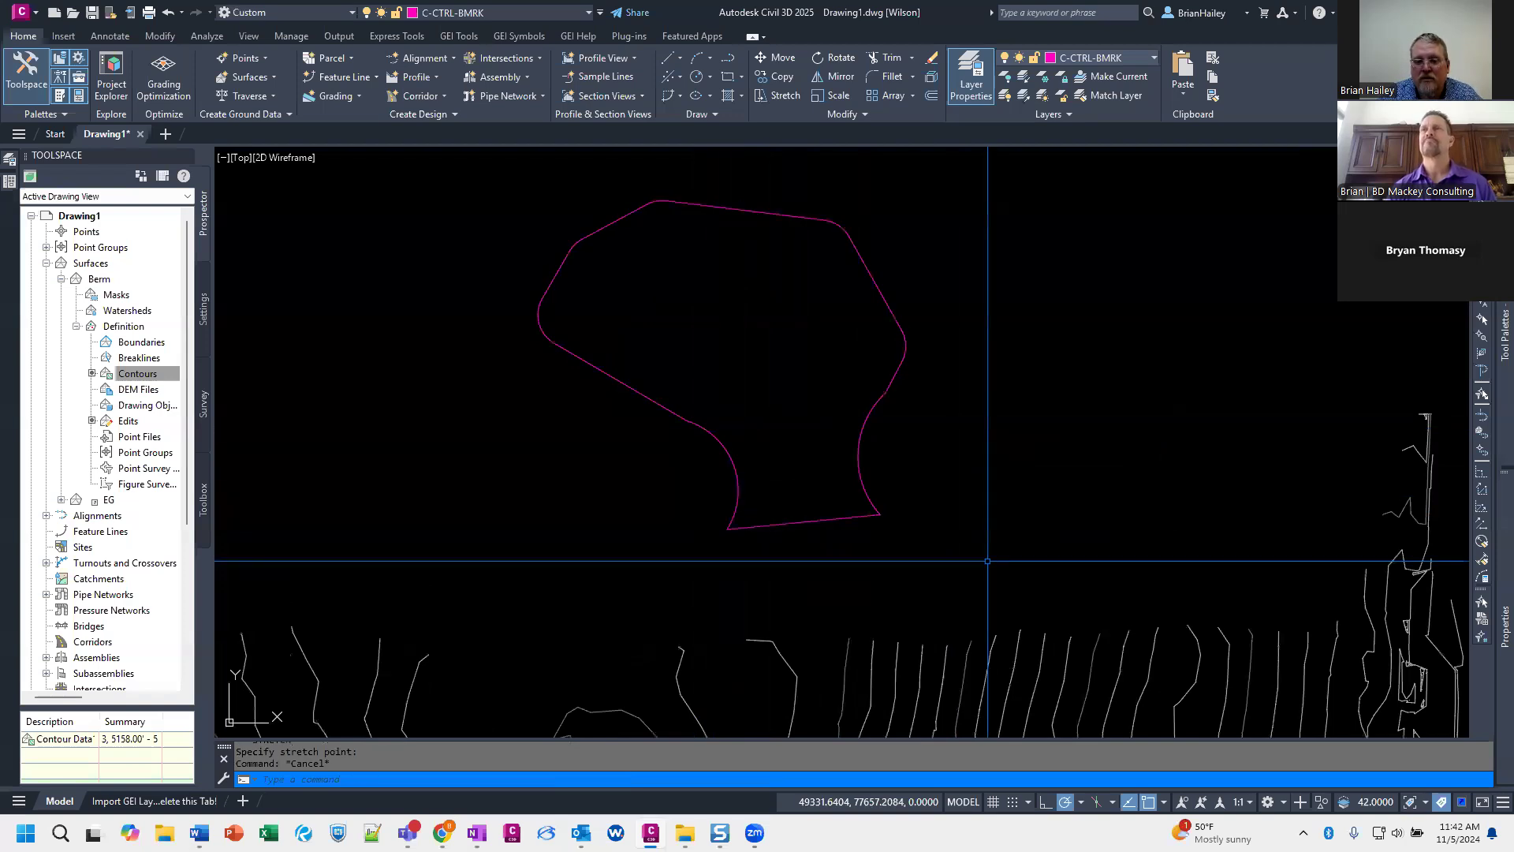
Step: Reshape the outer berm contour by stretching its northeast vertex outward and back inward toward the middle contour
mouse_move(988, 561)
middle_mouse_down()
mouse_move(863, 525)
mouse_move(826, 440)
mouse_move(834, 286)
middle_mouse_up()
scroll(859, 514, "up", 5)
left_click(858, 513)
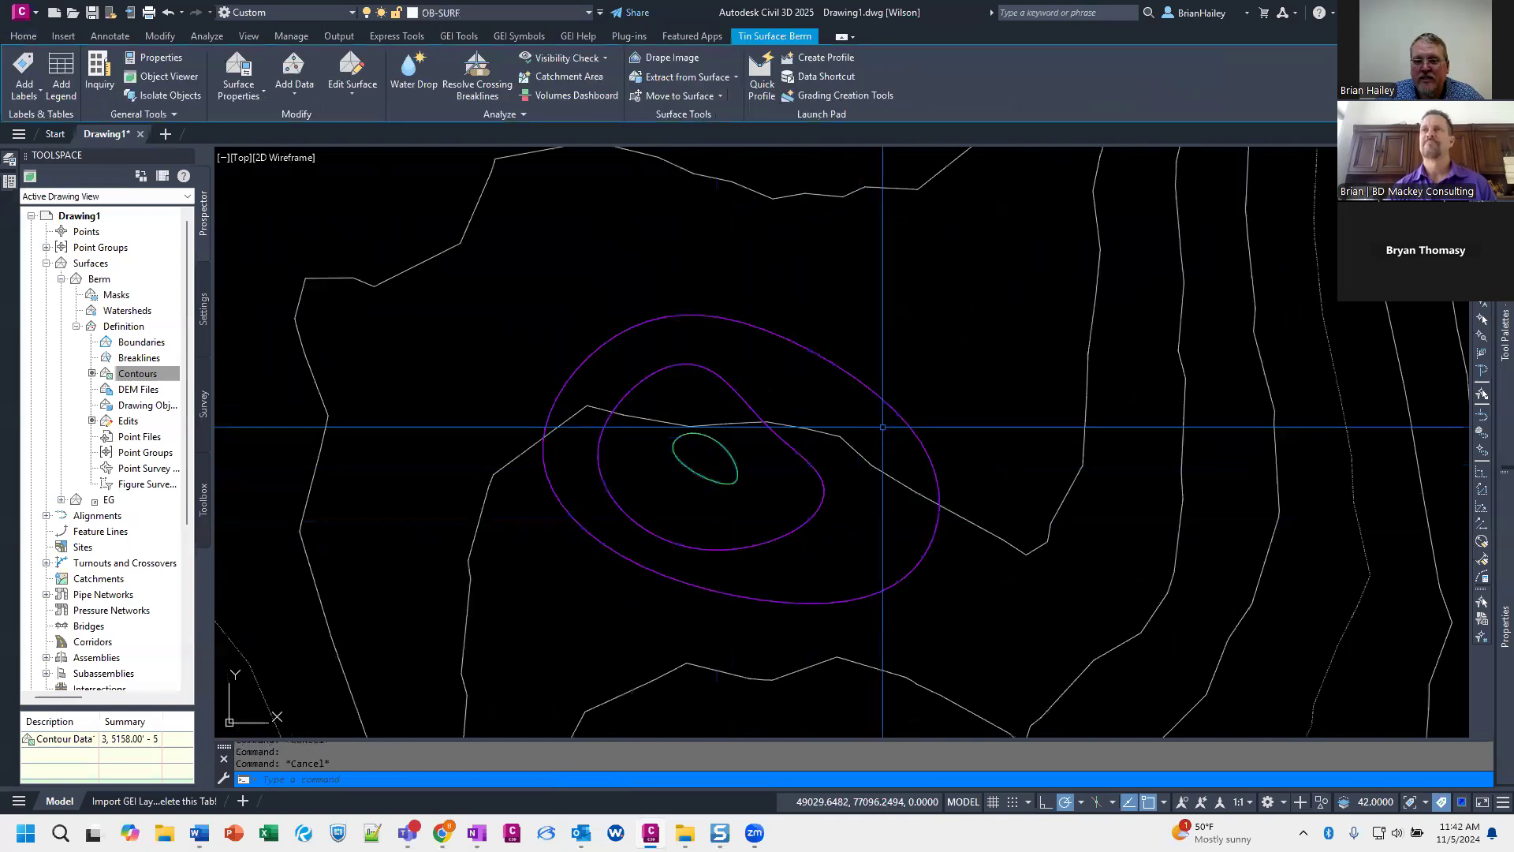
left_click(913, 413)
left_click(946, 425)
left_click(946, 425)
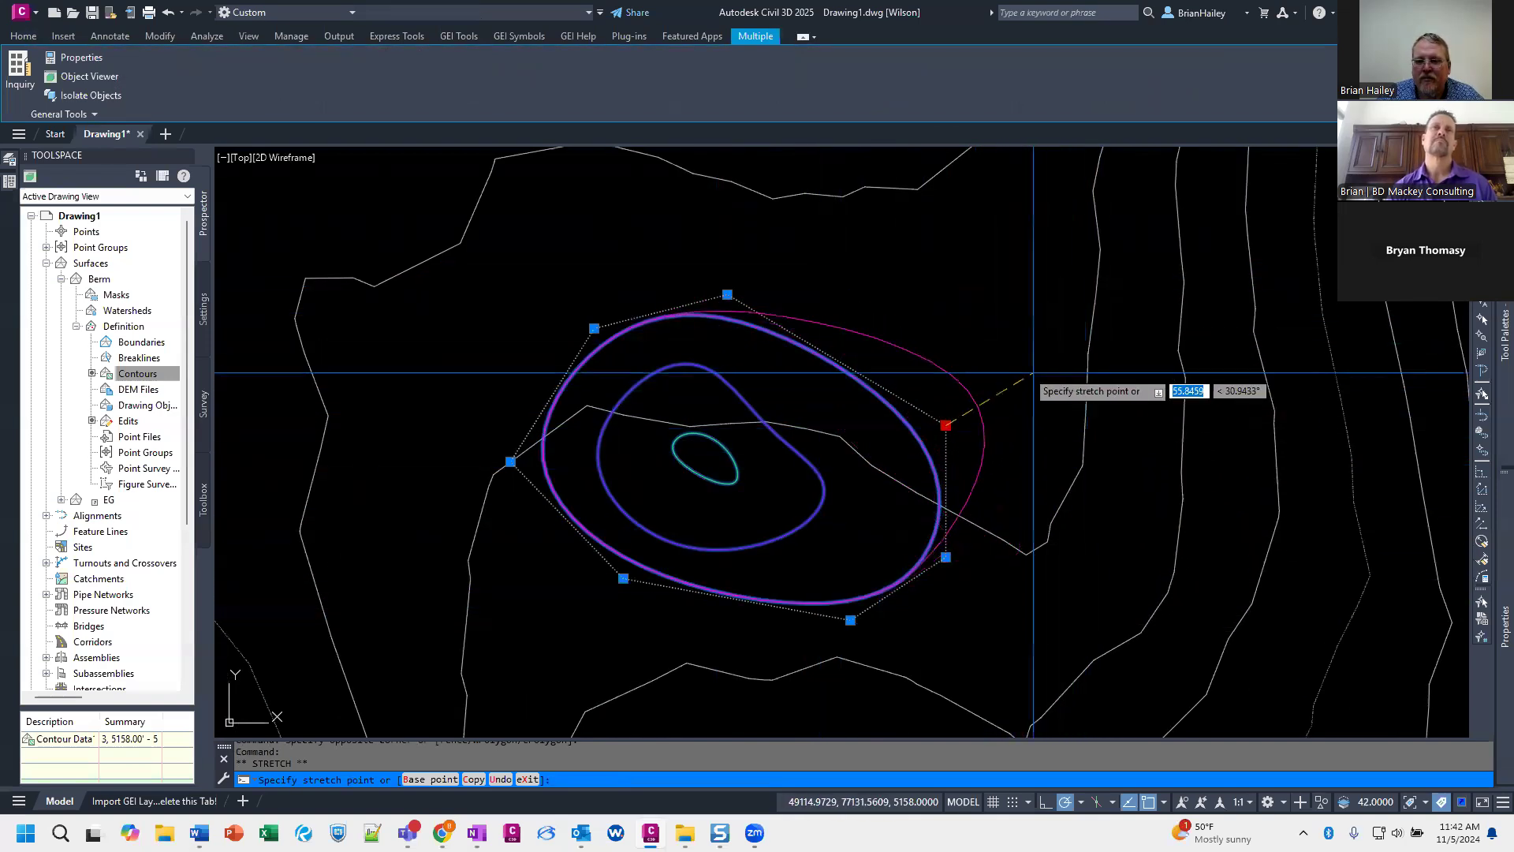
left_click(984, 369)
left_click(984, 367)
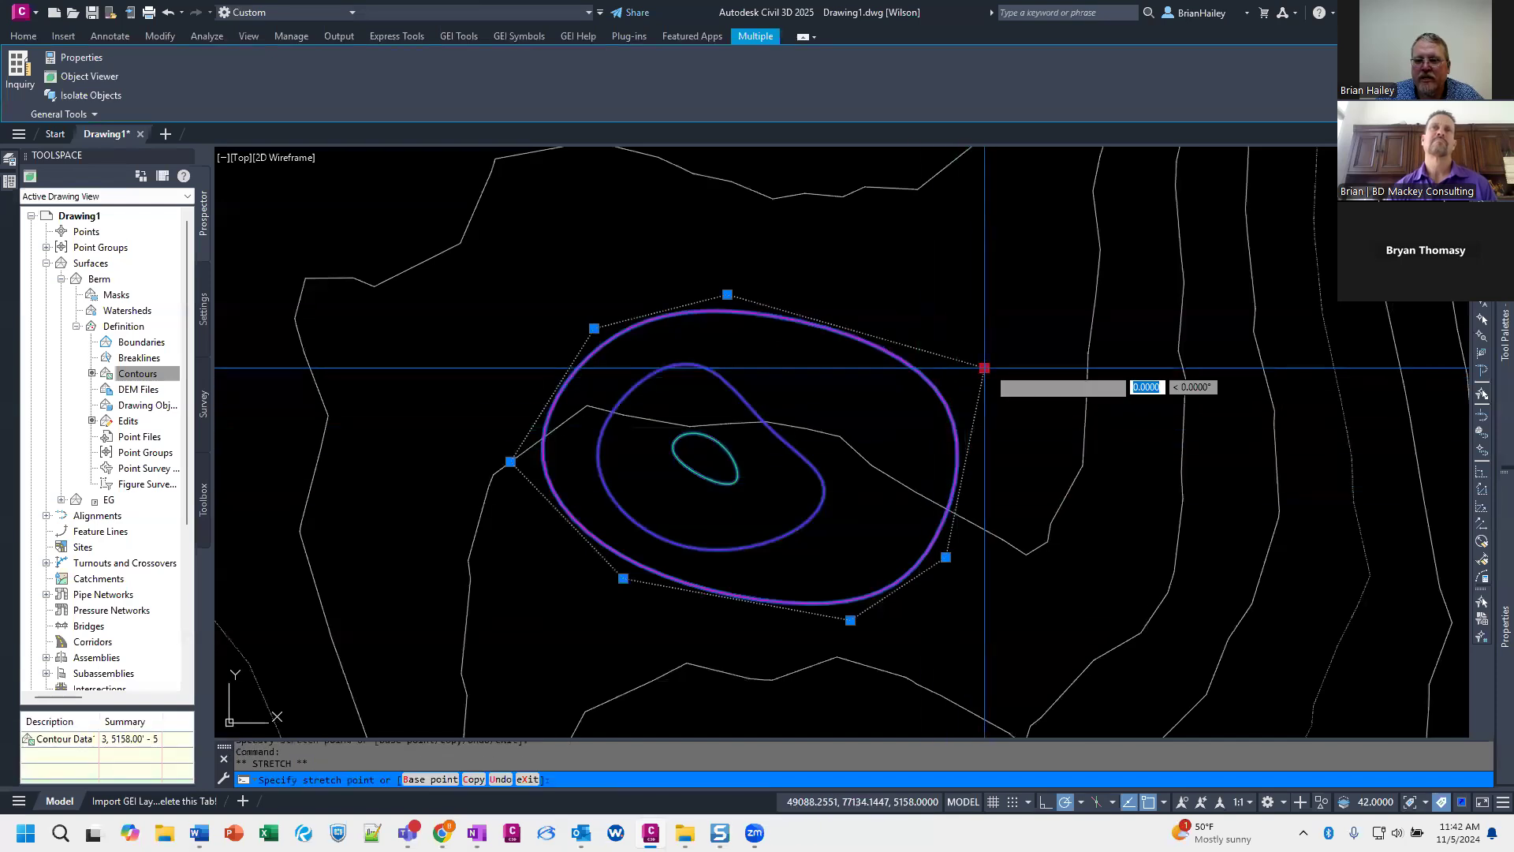
left_click(917, 490)
key("Escape")
key("Escape")
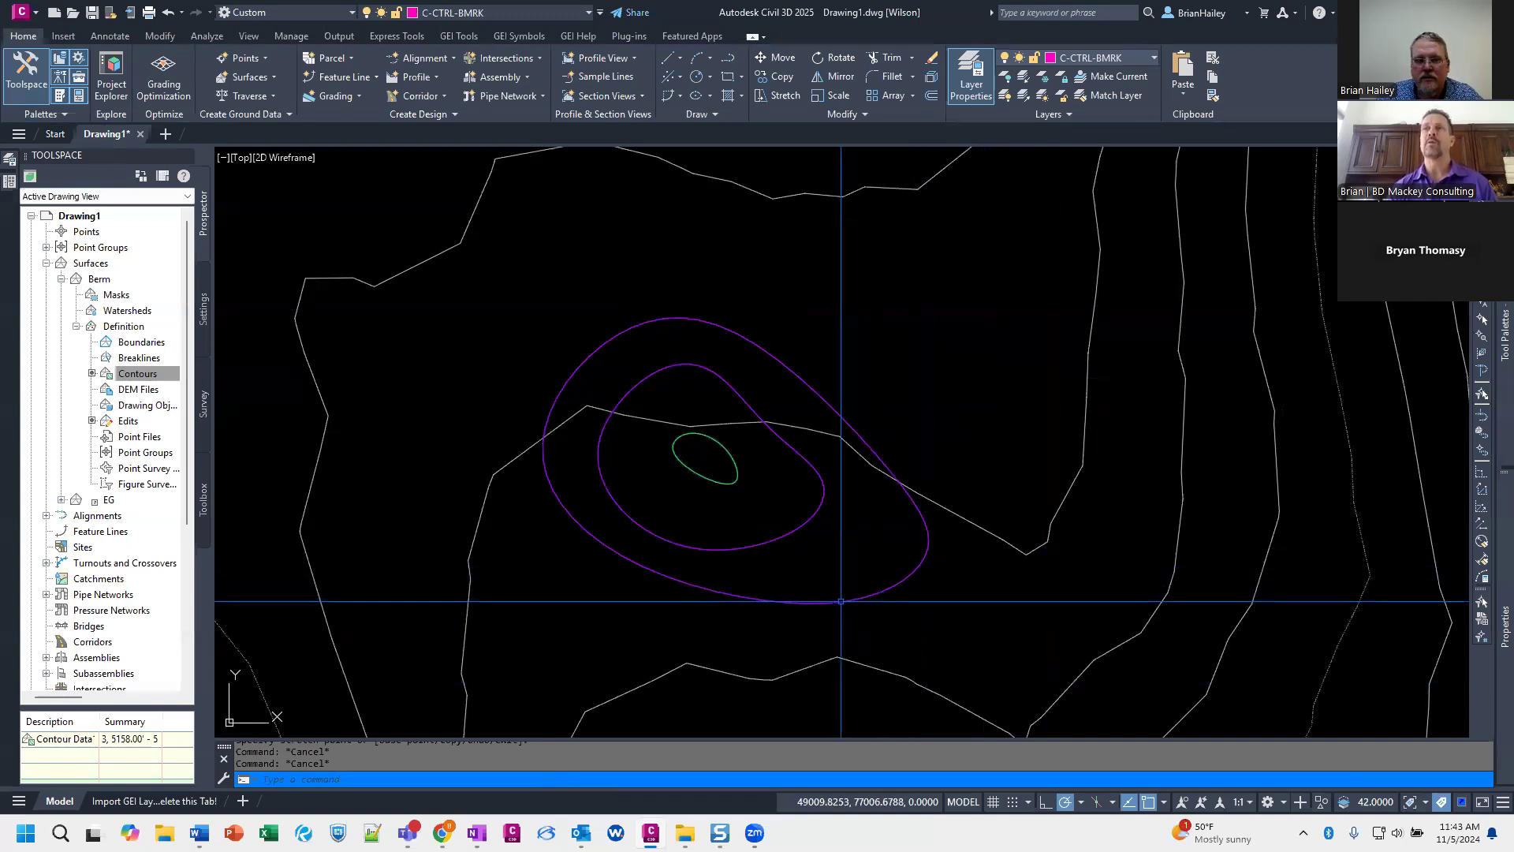
mouse_move(840, 601)
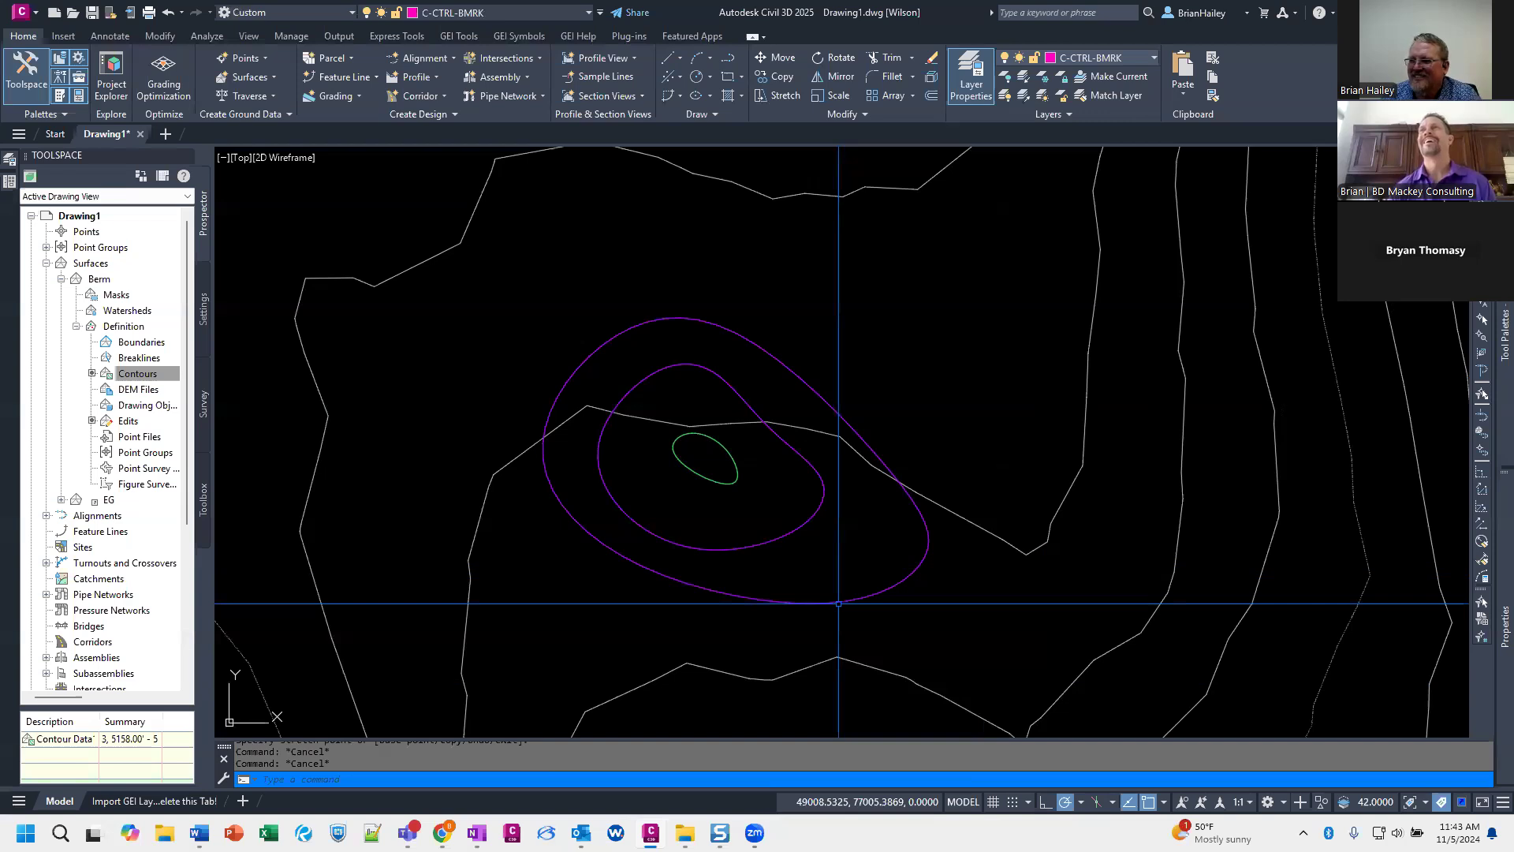
scroll(838, 603, "down", 4)
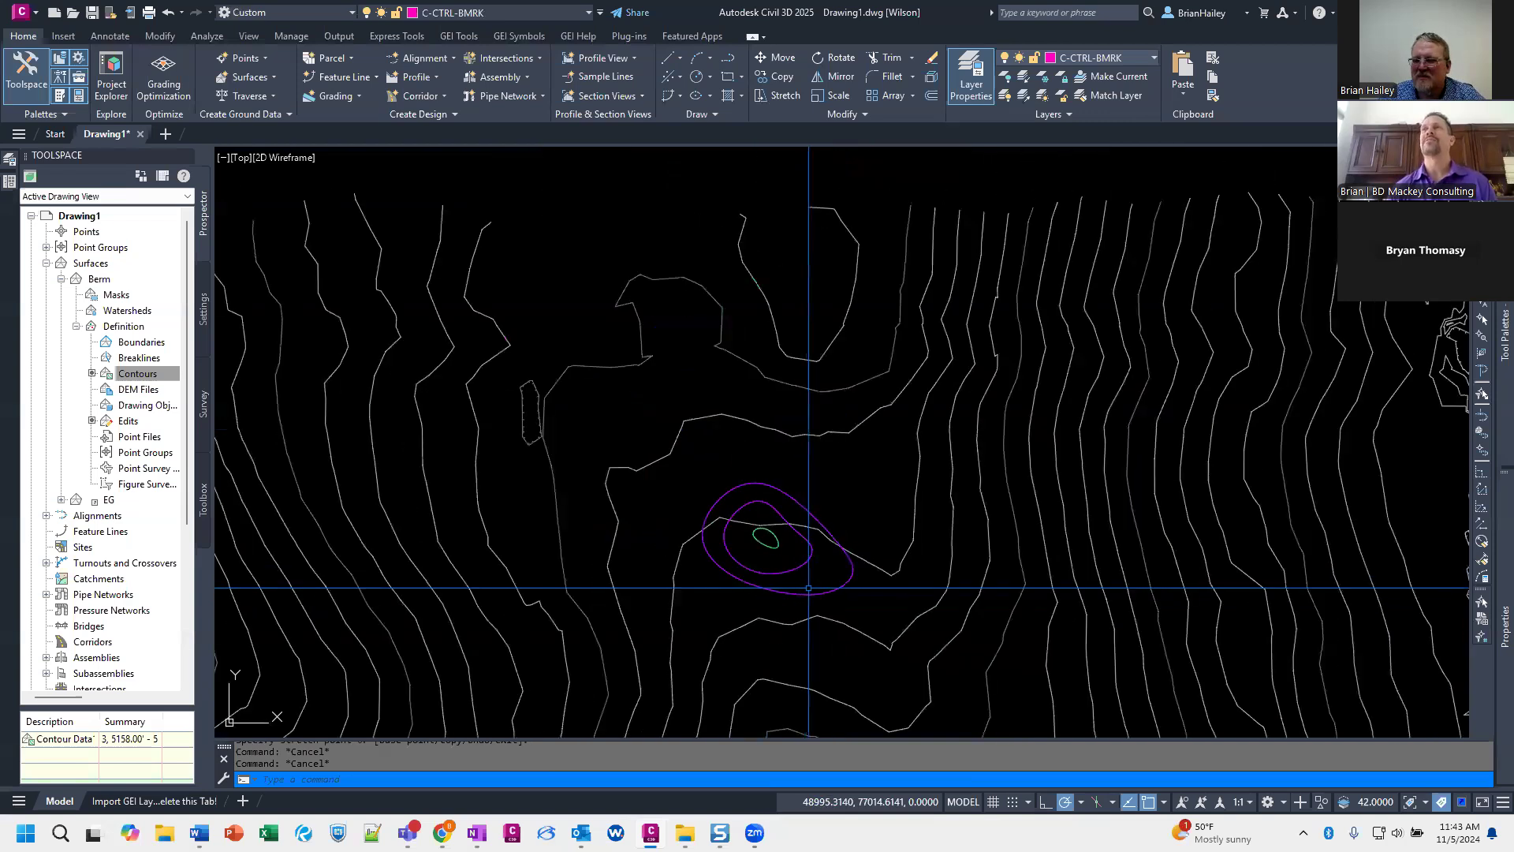
mouse_move(907, 503)
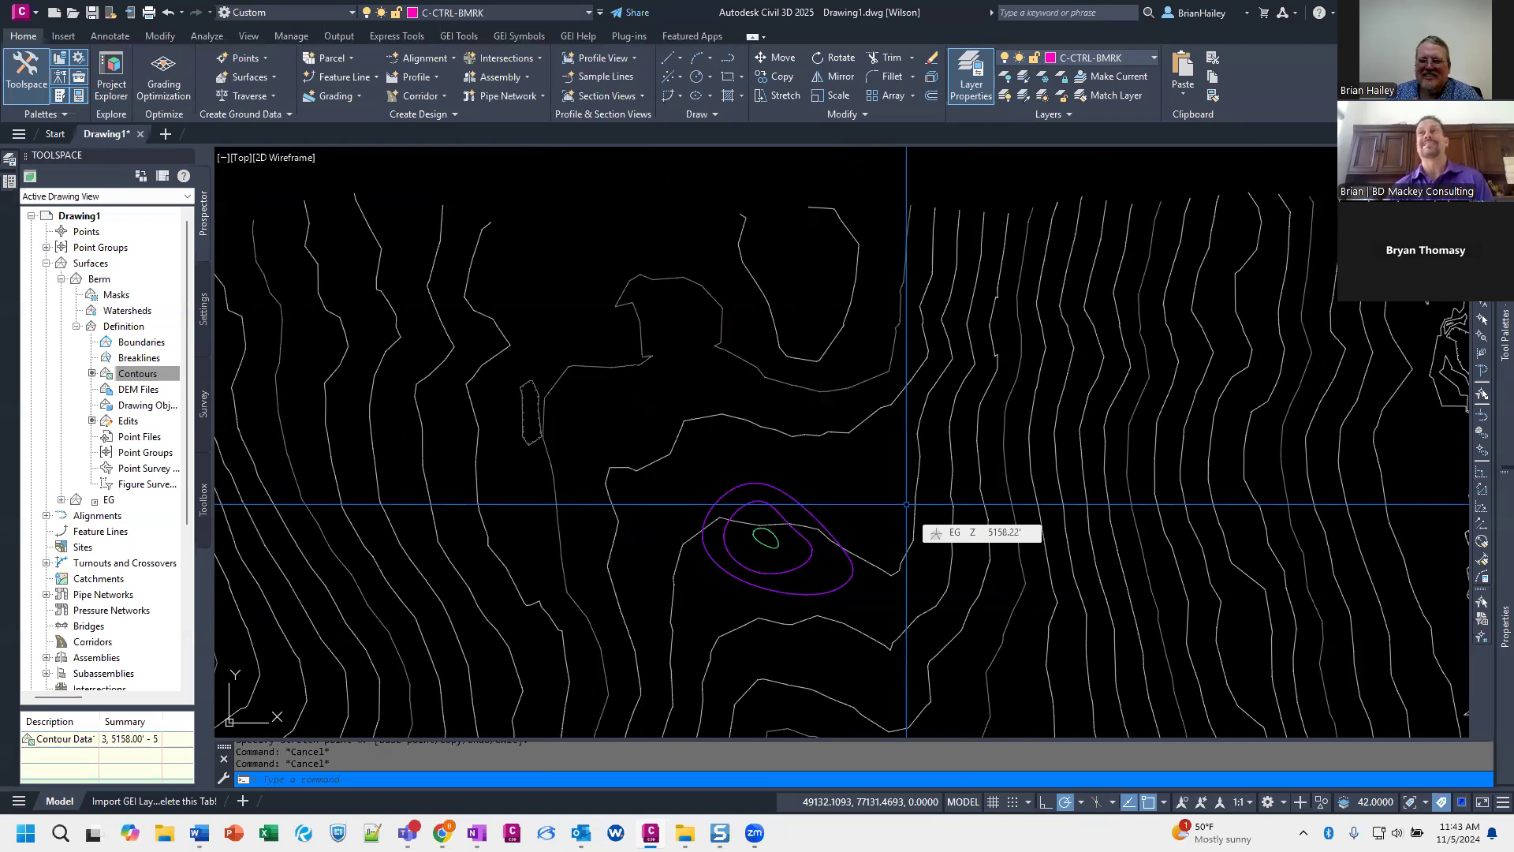
mouse_move(767, 533)
scroll(768, 533, "up", 4)
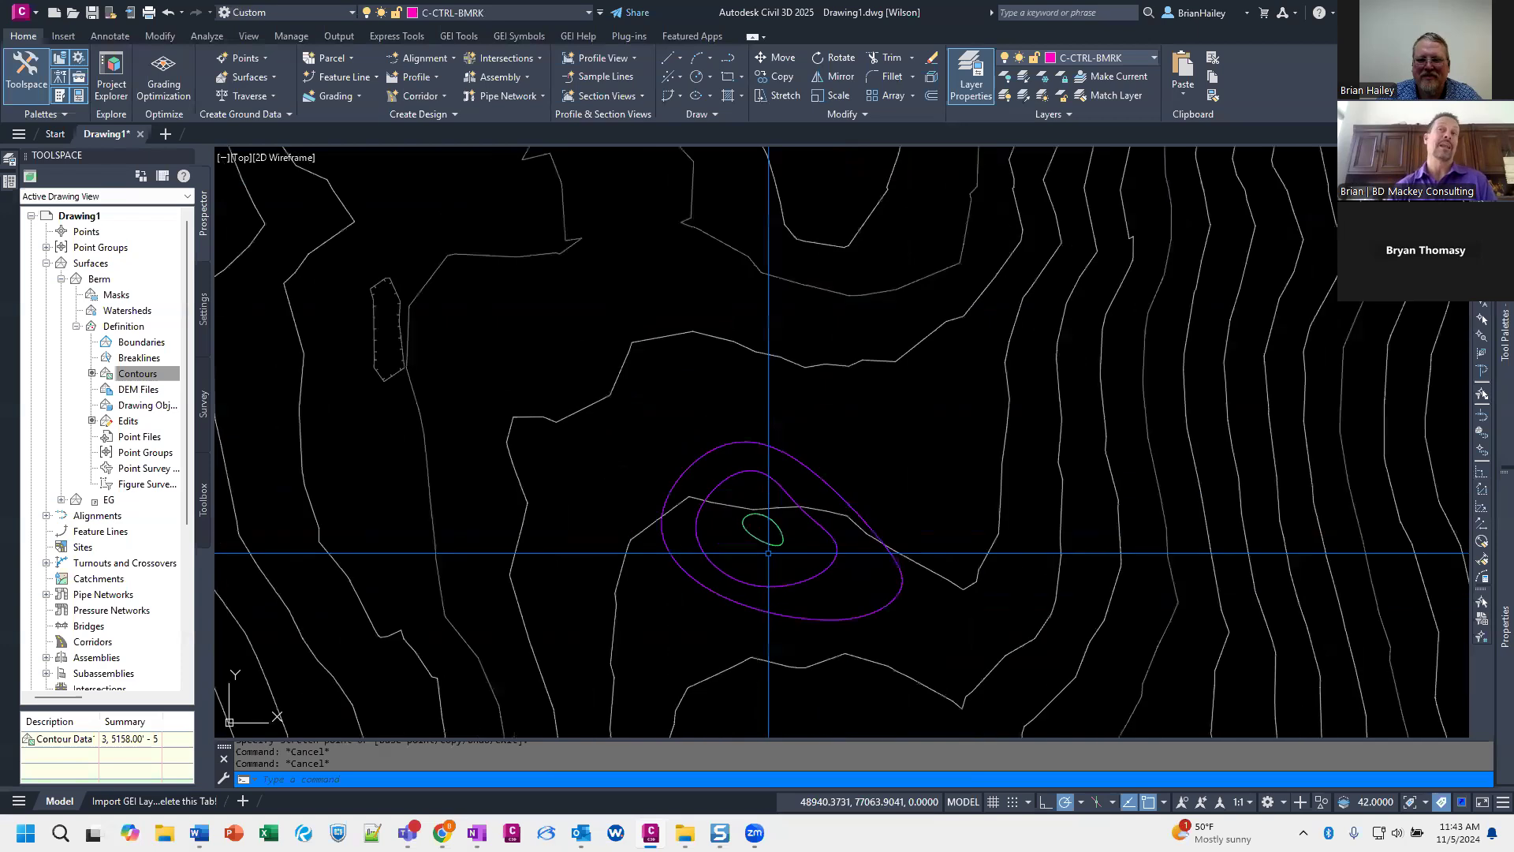
mouse_move(772, 575)
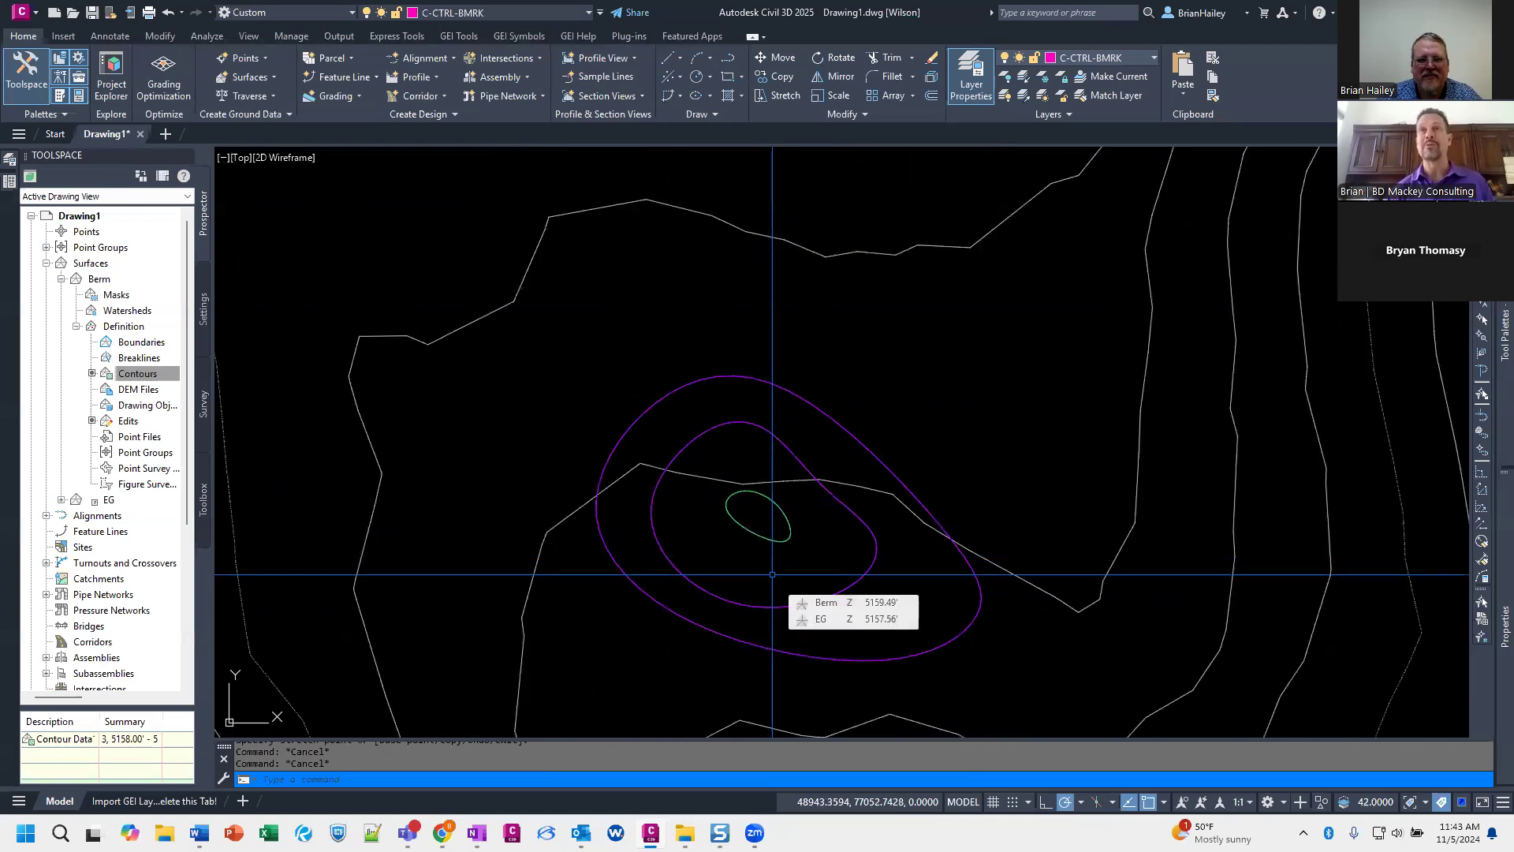
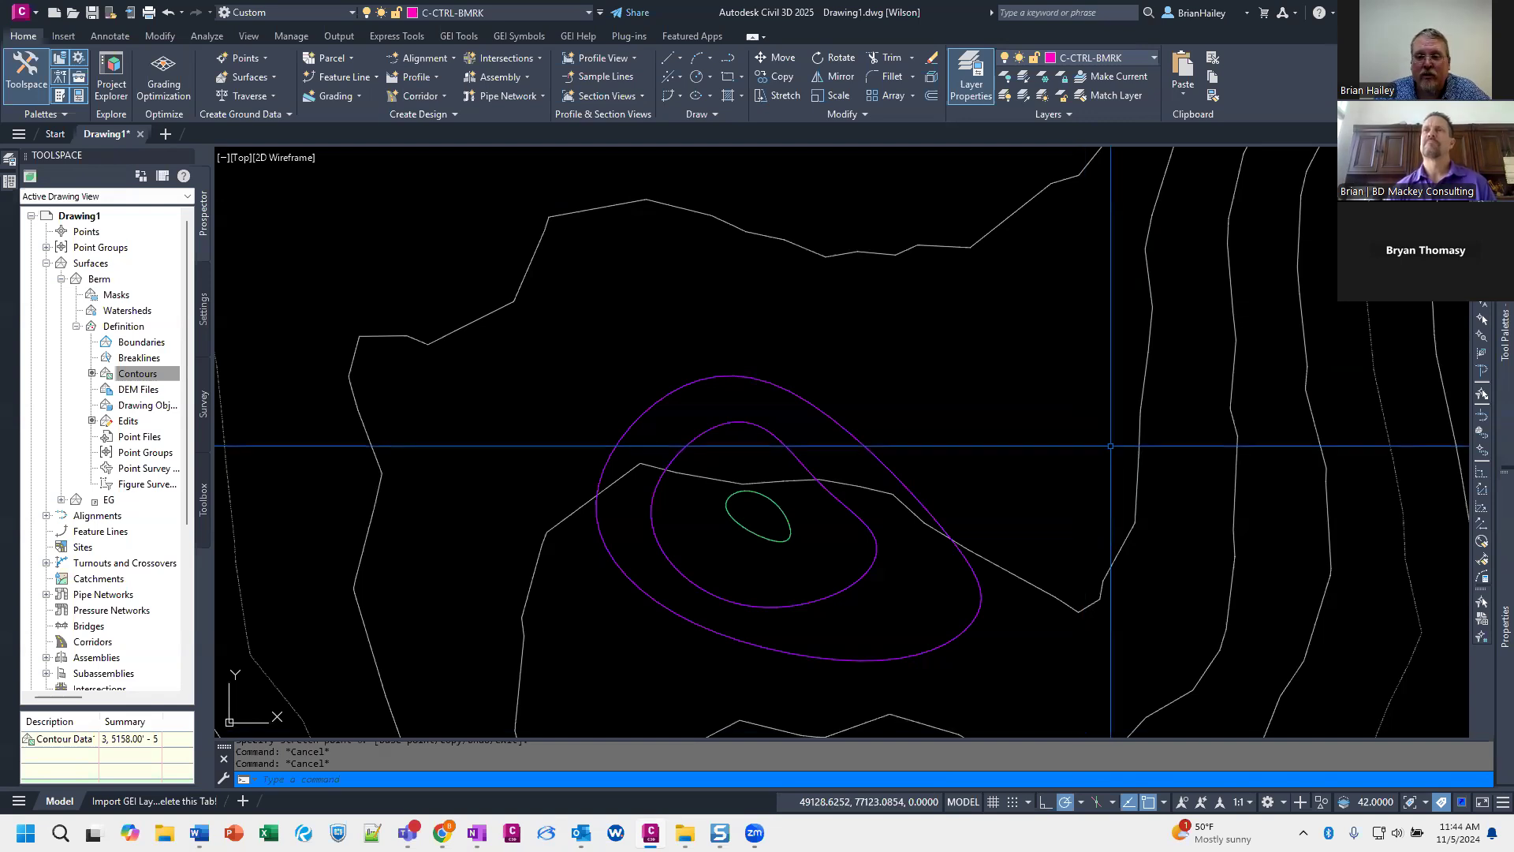
left_click(958, 376)
mouse_move(958, 375)
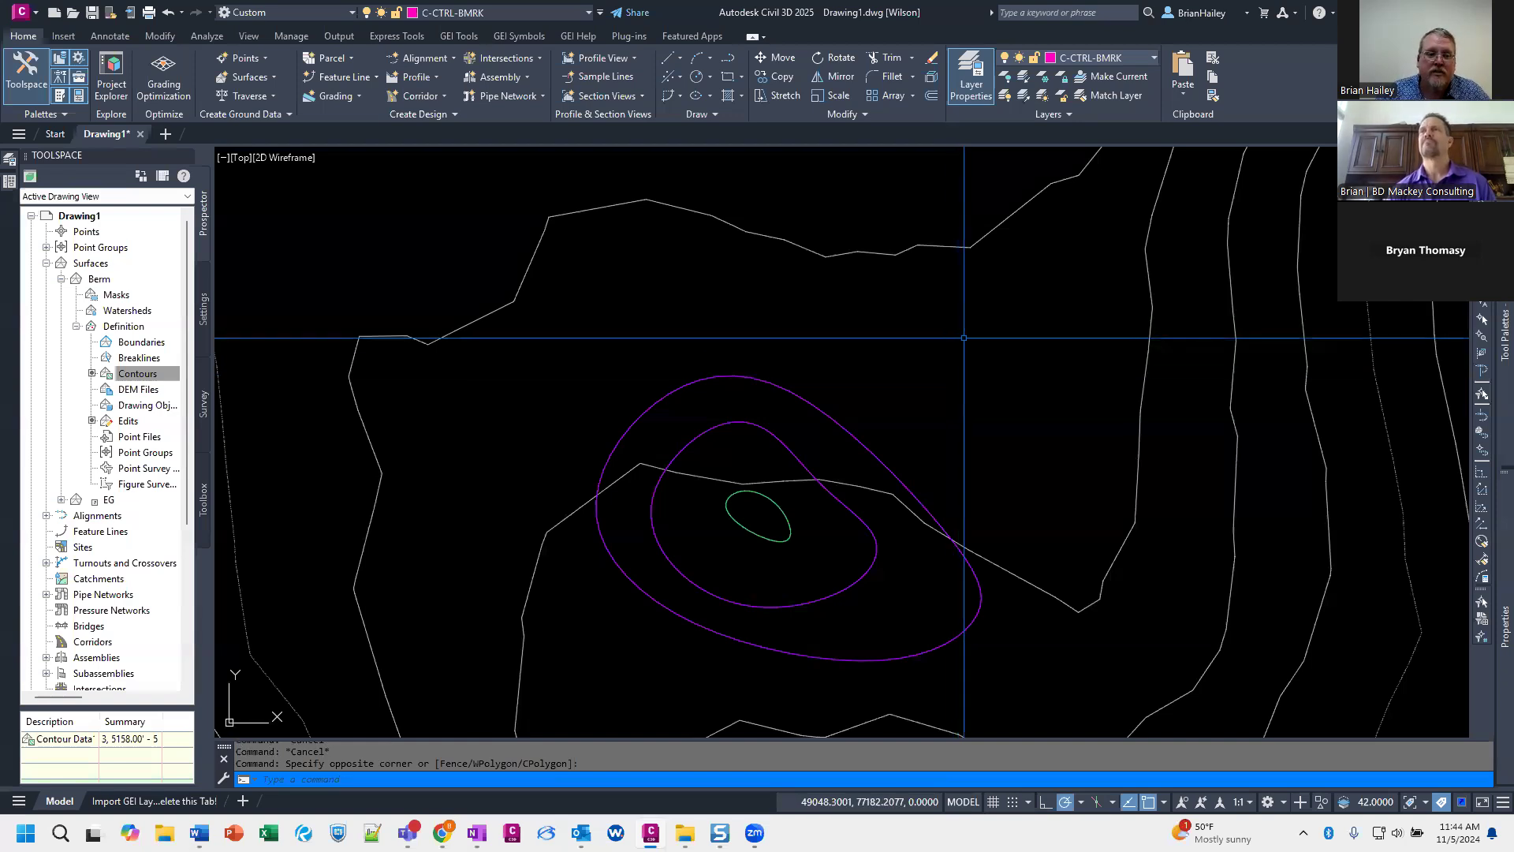
left_click(138, 359)
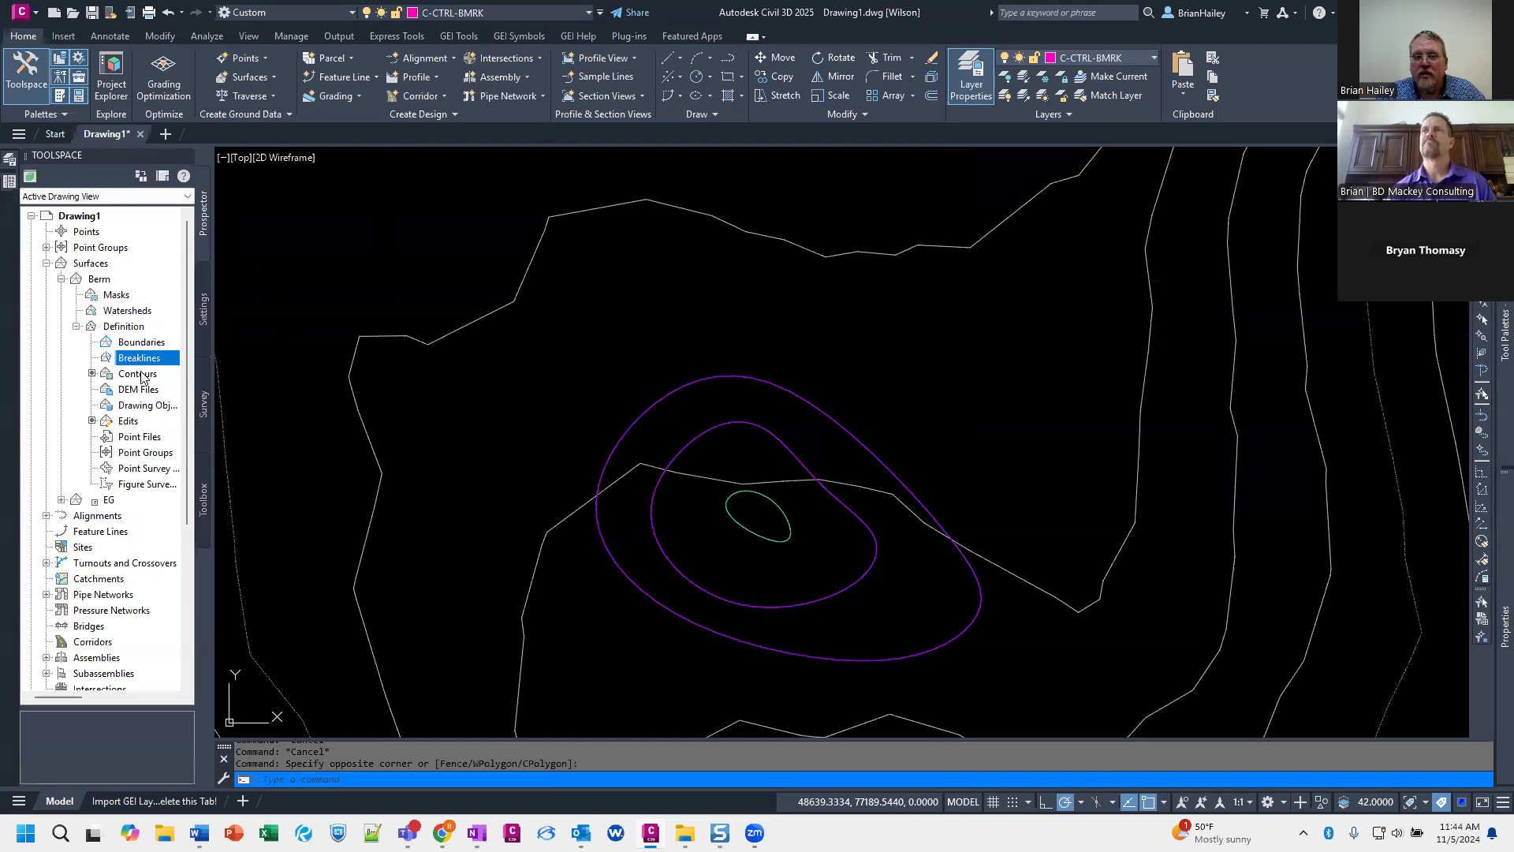
left_click(142, 375)
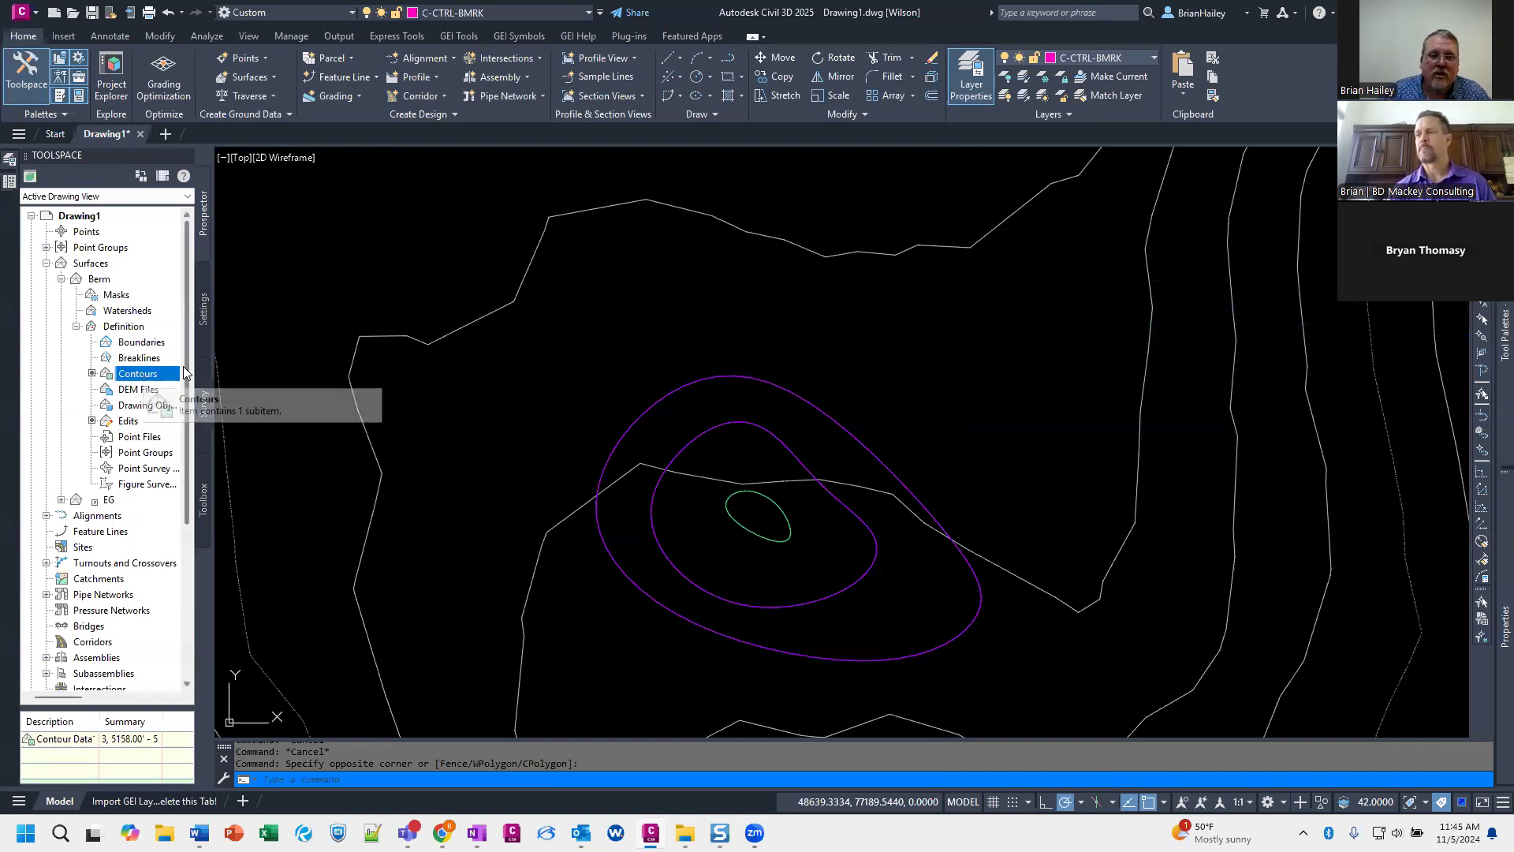
right_click(150, 362)
key("Escape")
key("Escape")
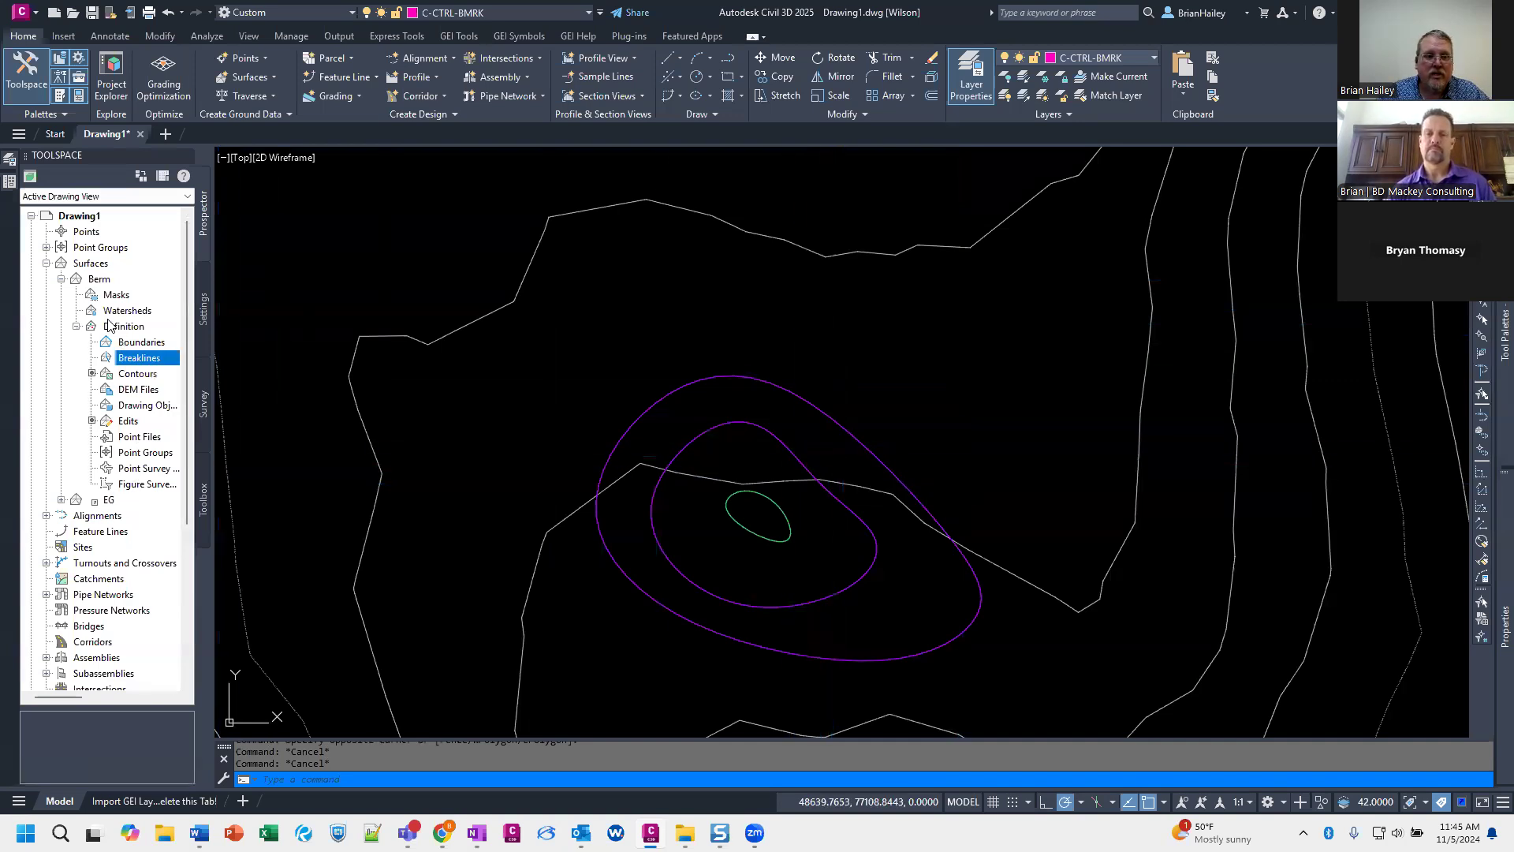
Step: Remove the contour data set from the Berm surface definition
left_click(138, 373)
right_click(56, 744)
left_click(87, 610)
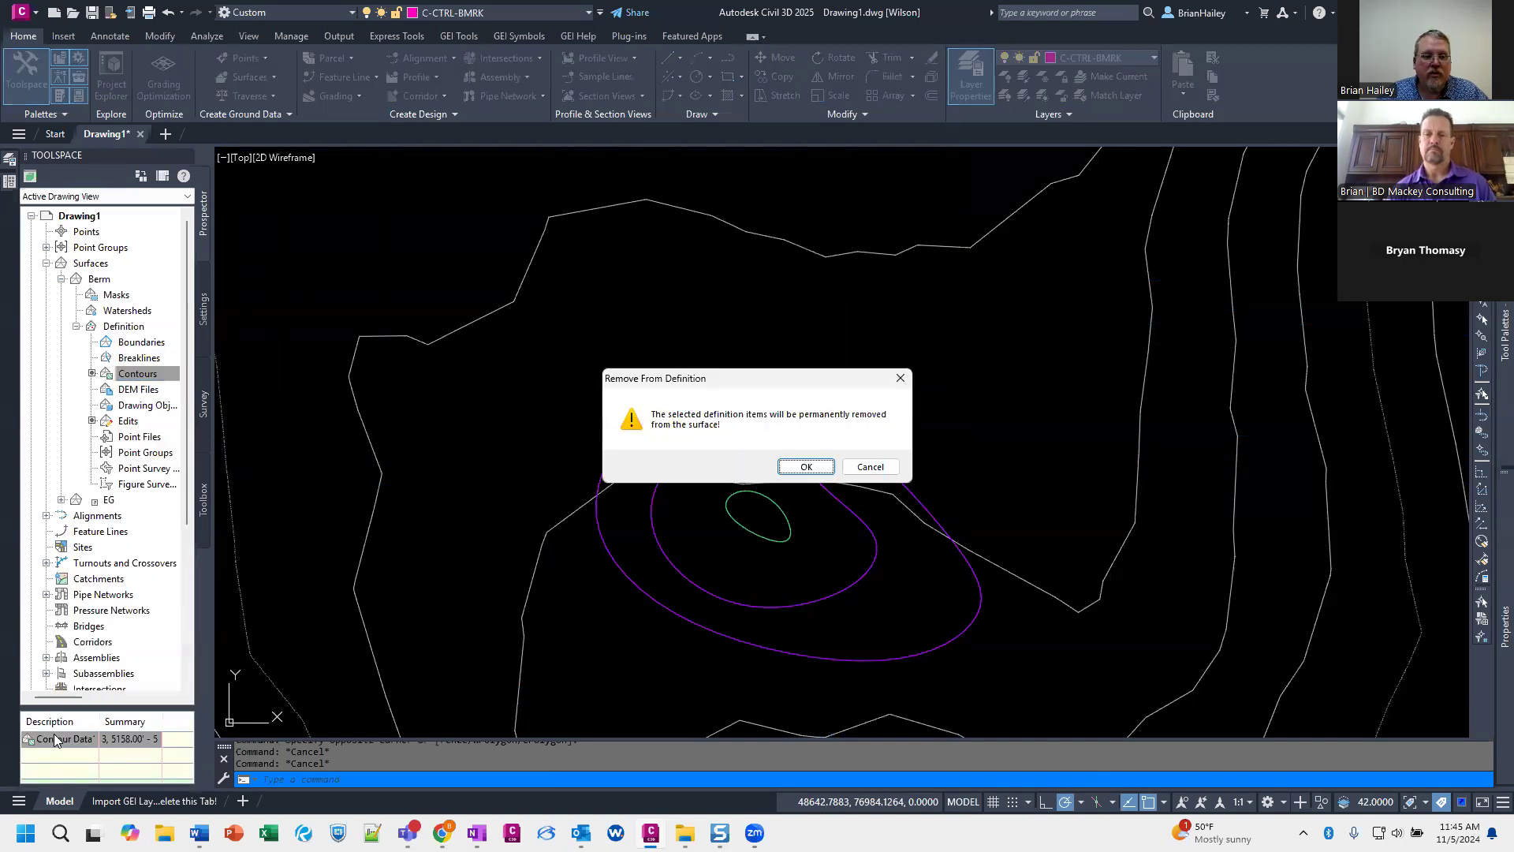
key("Return")
Step: Delete all Minimize flat areas edits from the Berm surface definition
left_click(128, 421)
right_click(61, 739)
key("Delete")
key("Return")
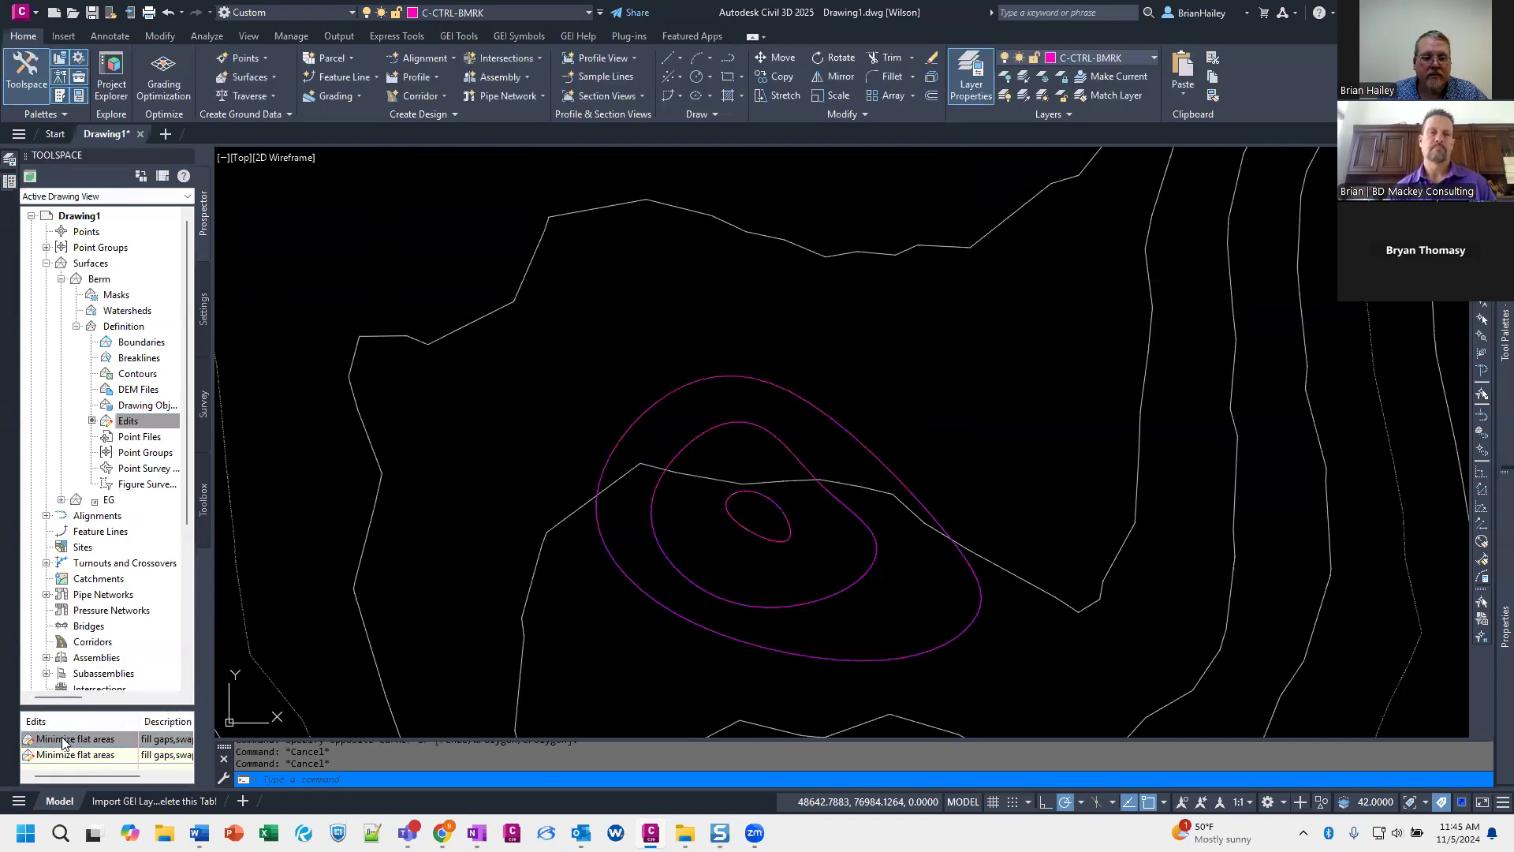
right_click(62, 739)
key("Delete")
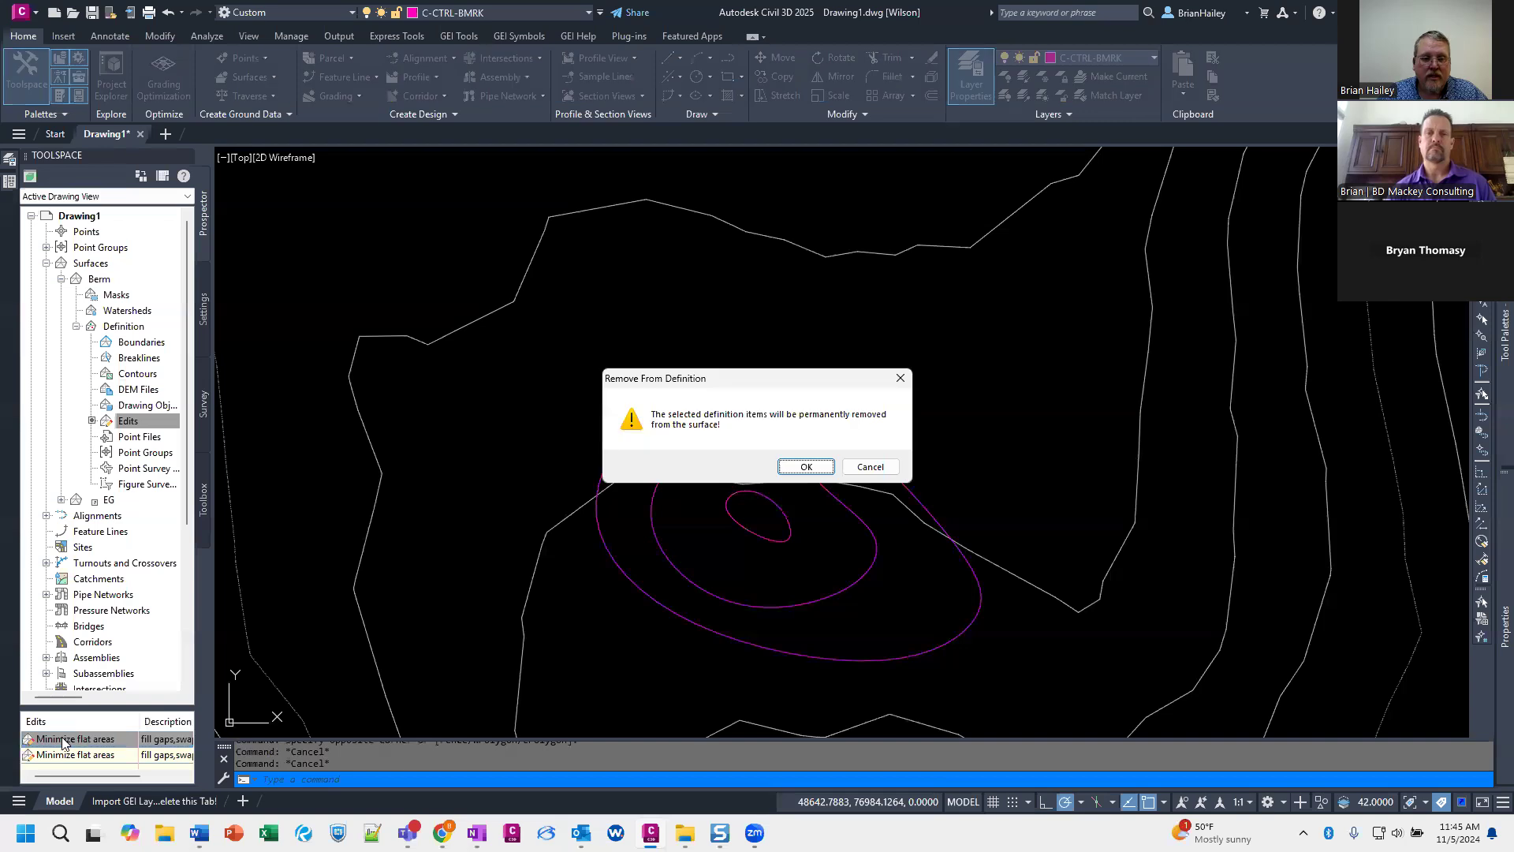
key("Return")
right_click(62, 739)
key("Delete")
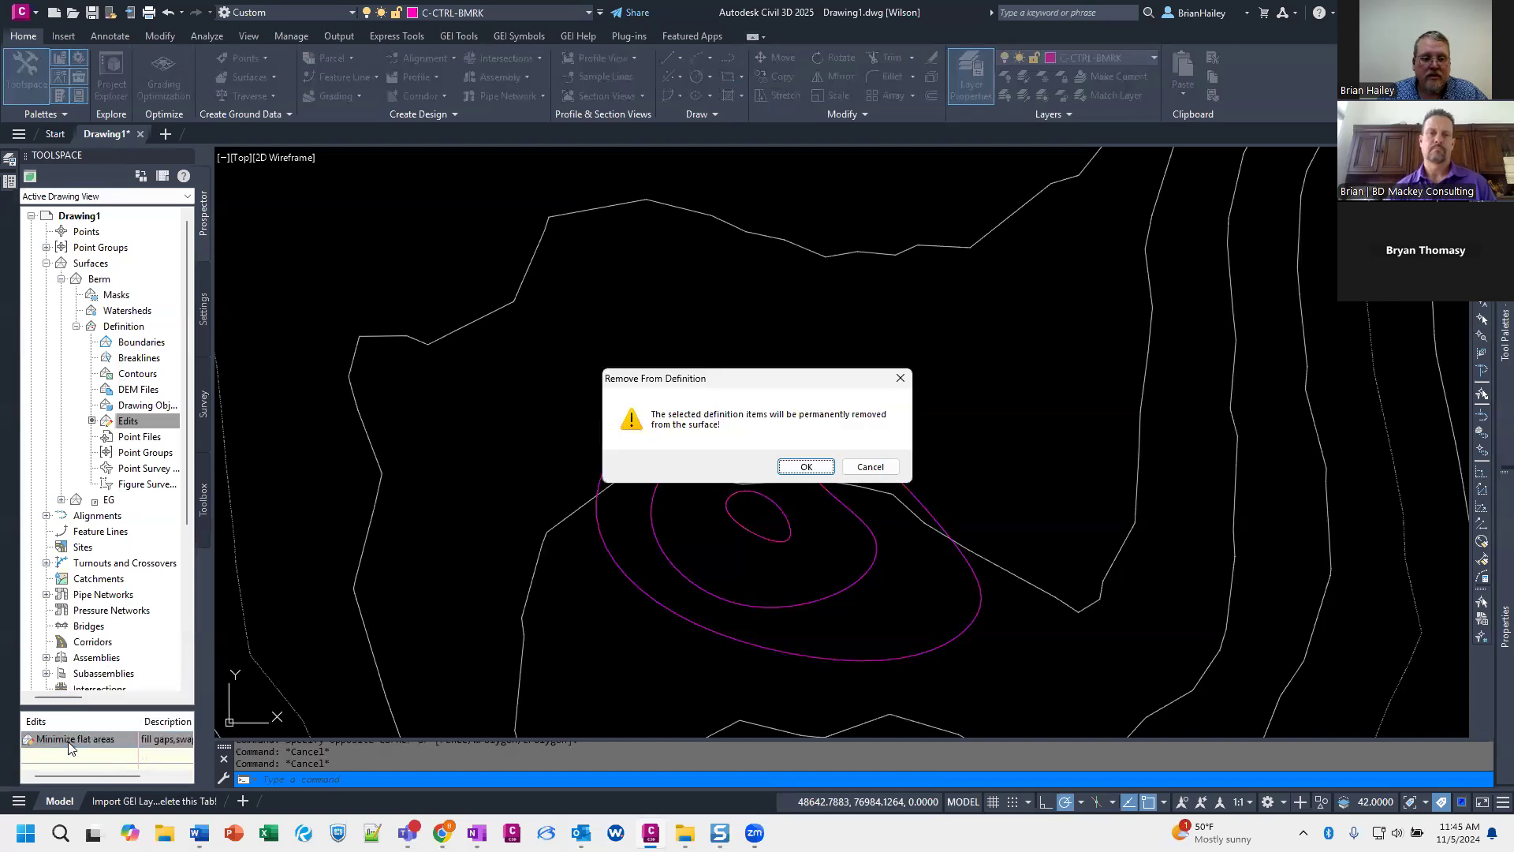
key("Return")
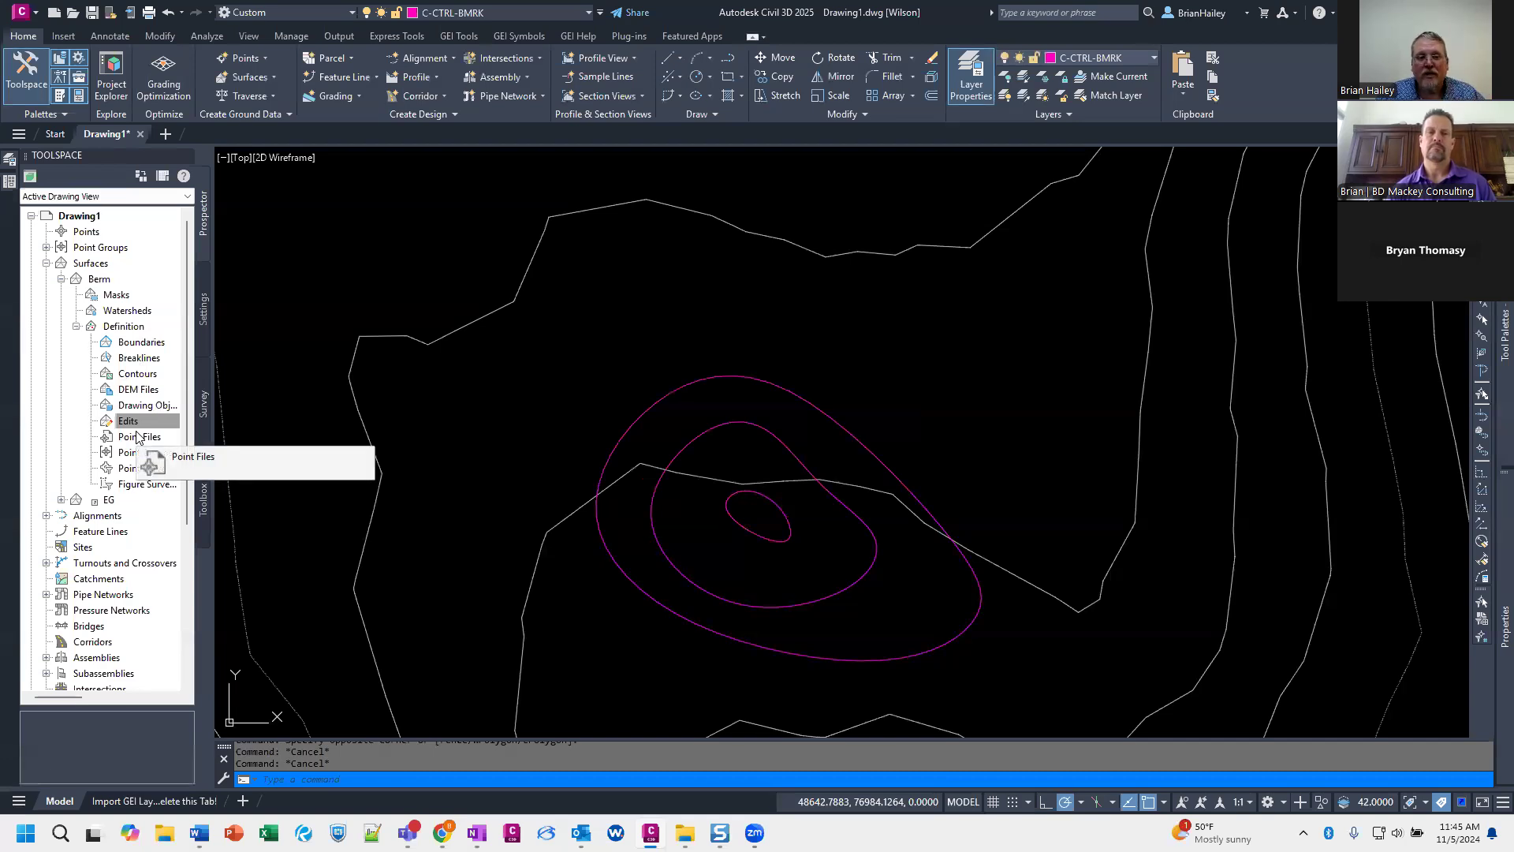
Step: Examine the weeding and supplementing factors offered when adding contour data to Berm, without adding any
right_click(139, 374)
left_click(162, 387)
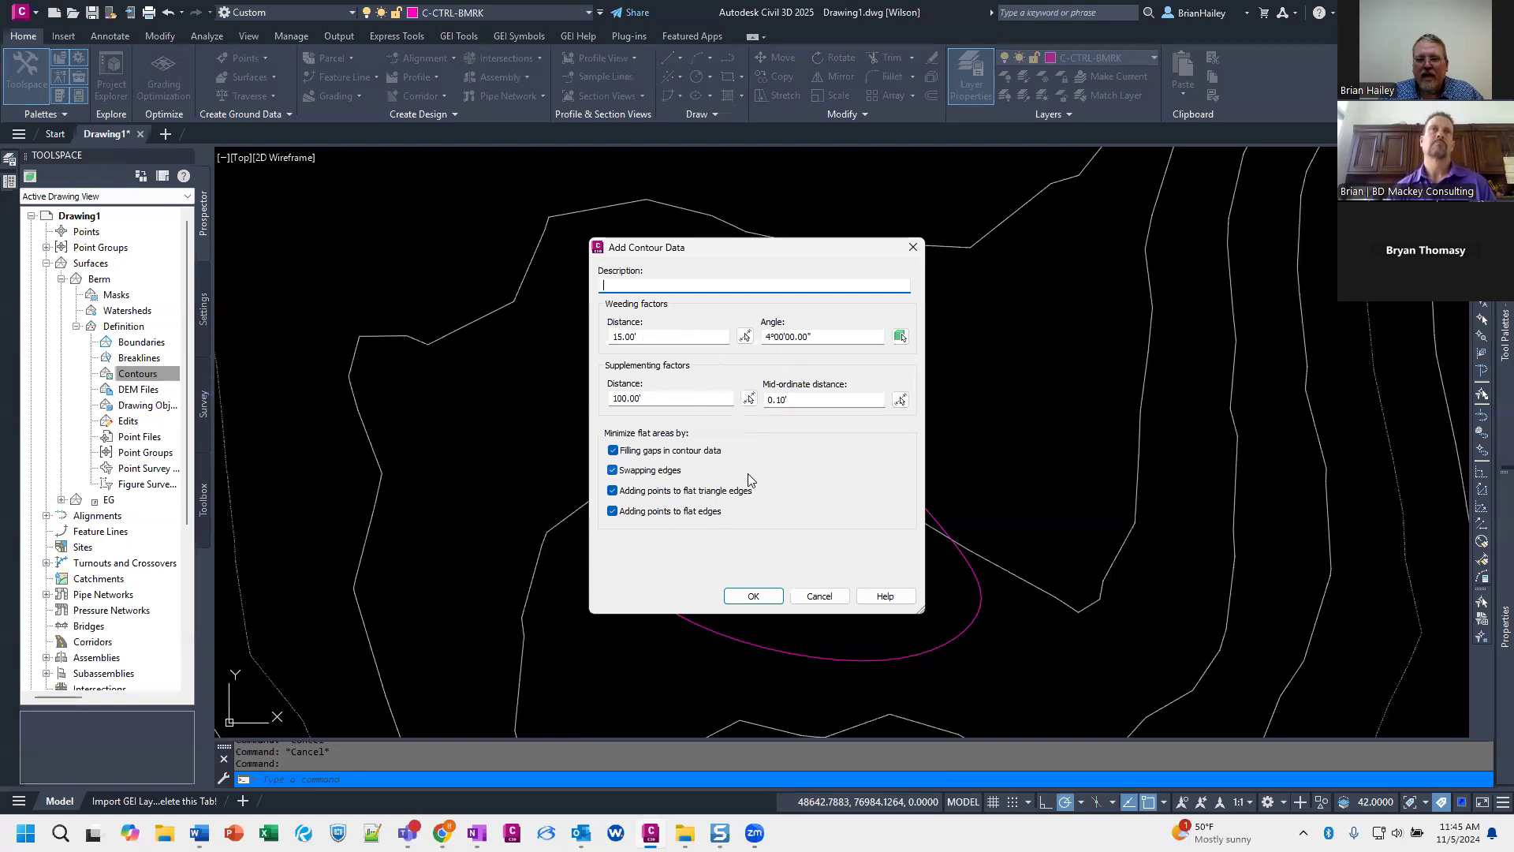
key("ctrl")
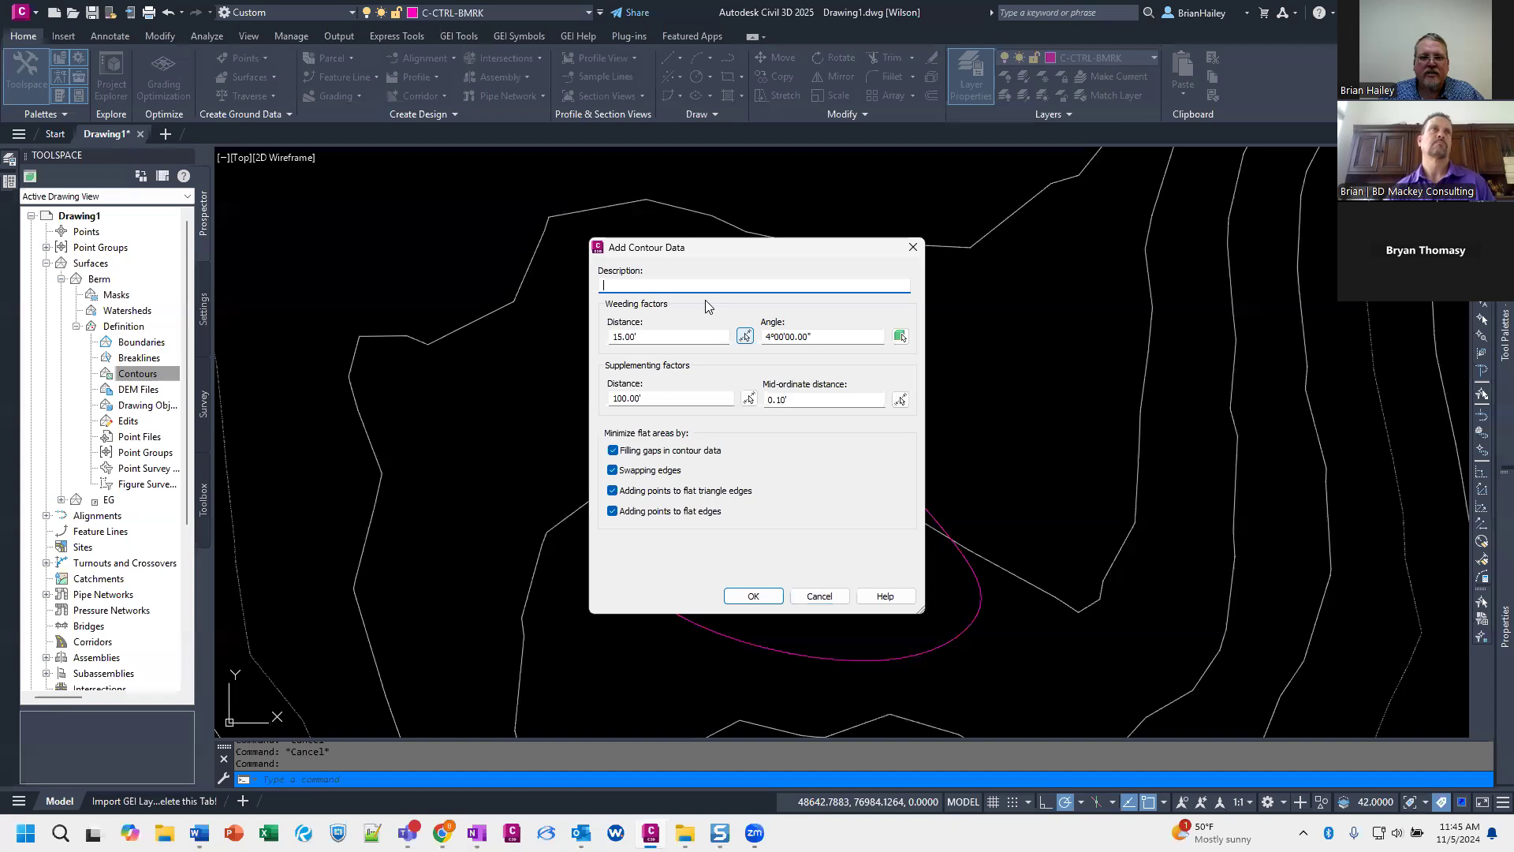
left_click(821, 598)
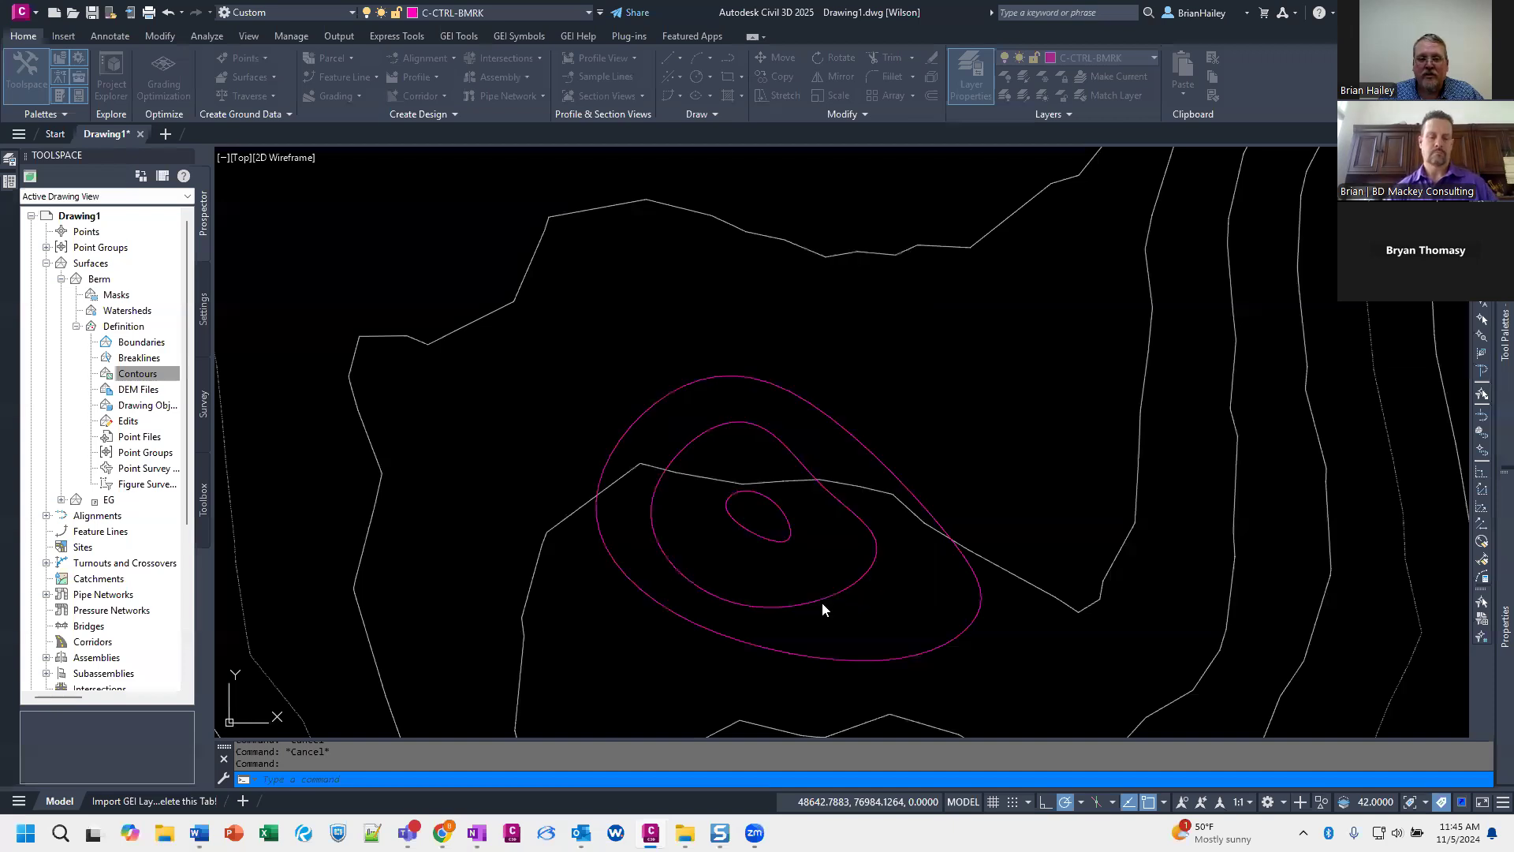
Step: Examine the options for adding breaklines to Berm with weeding factors enabled, without adding any
right_click(181, 358)
left_click(204, 365)
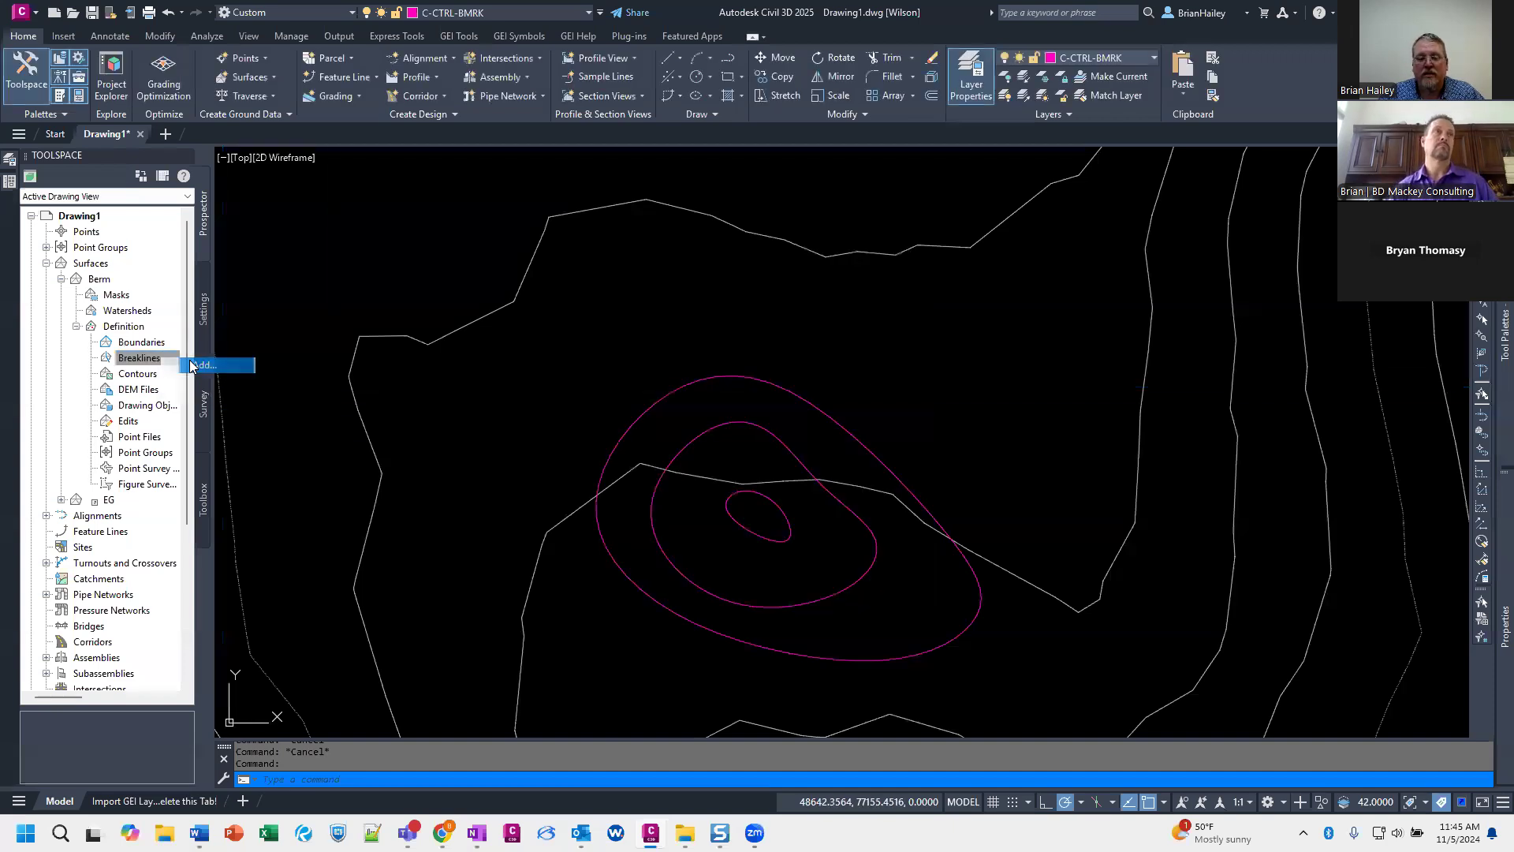
key("ctrl")
key("ctrl")
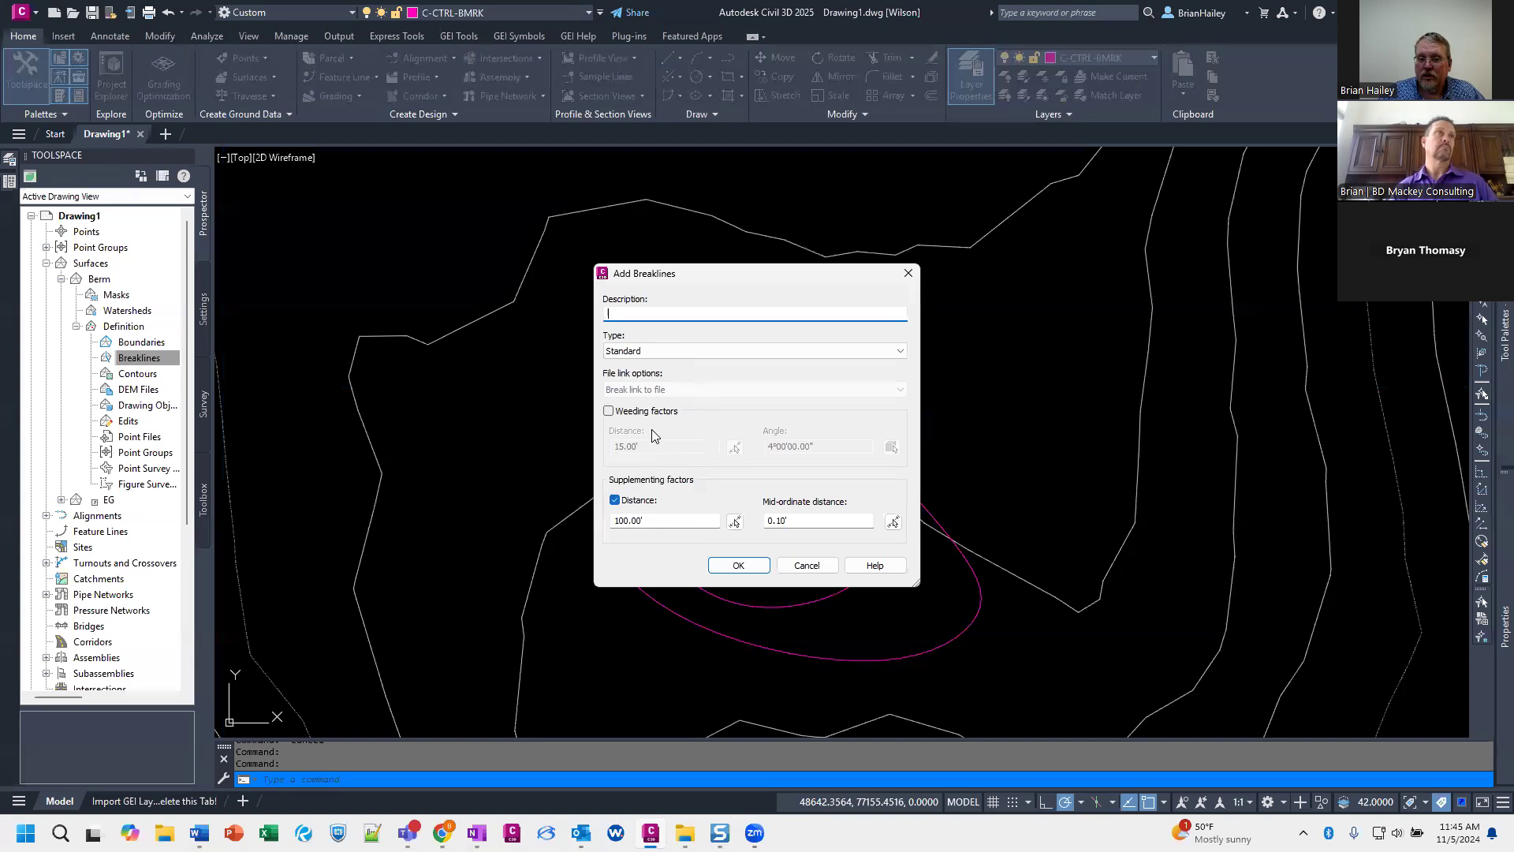
left_click(635, 413)
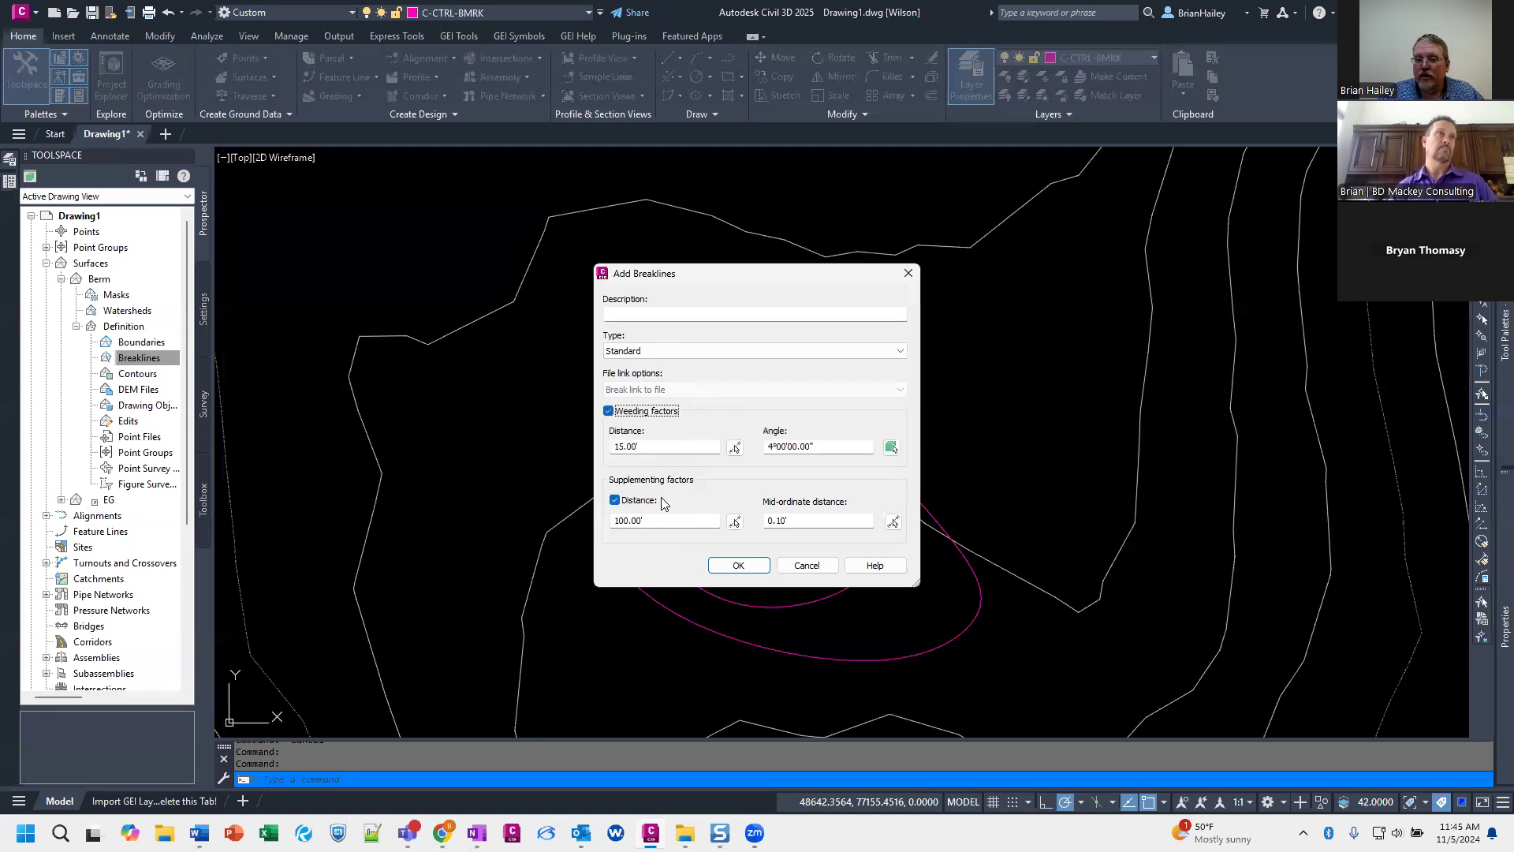
left_click(806, 566)
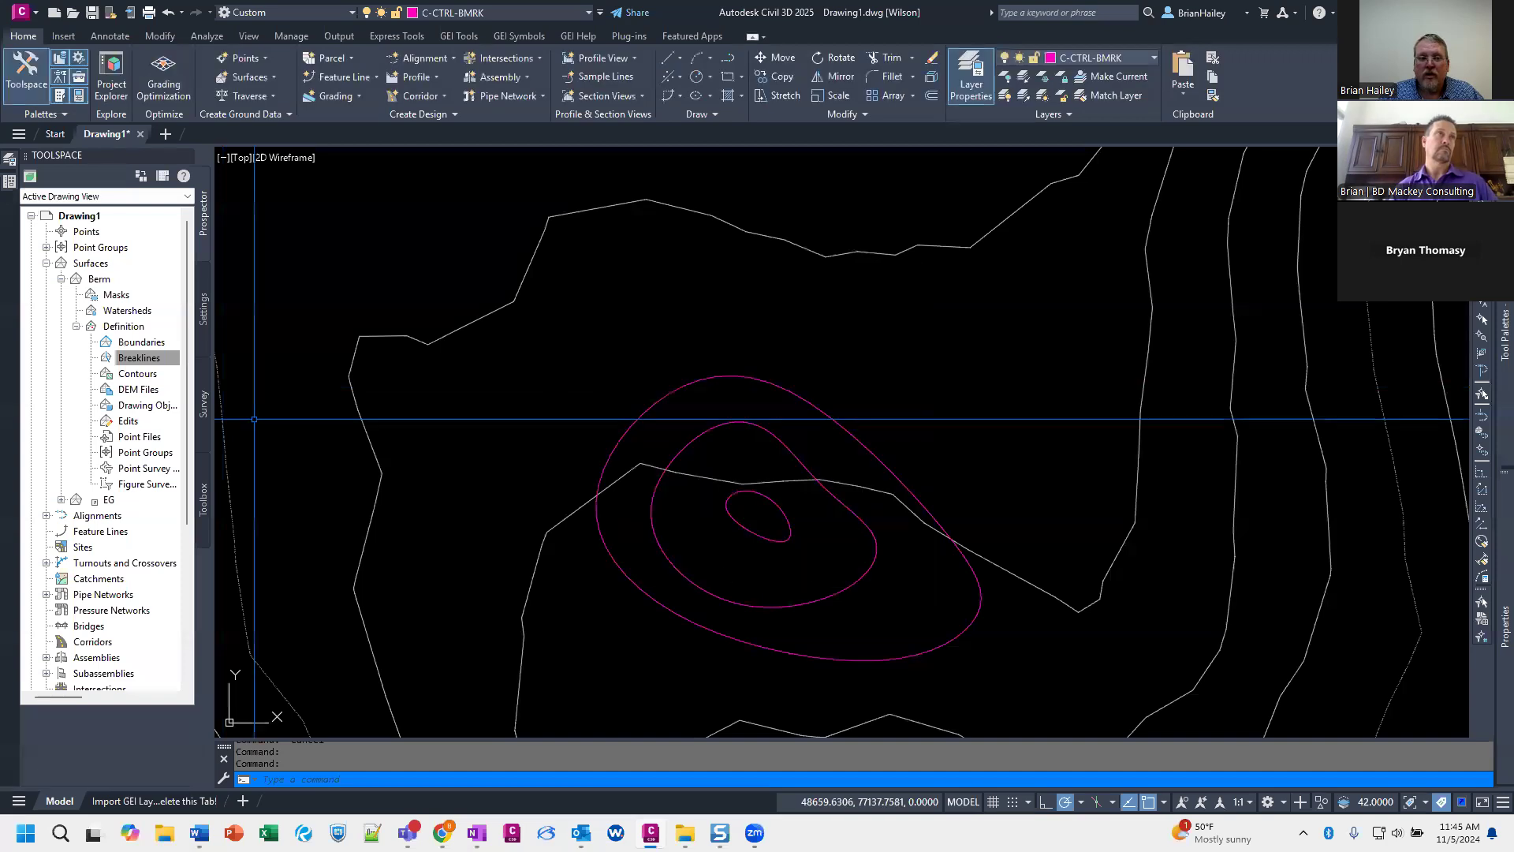
Step: Examine the four minimize flat areas options for Berm contour data, leaving them all enabled and adding nothing
right_click(138, 373)
left_click(197, 378)
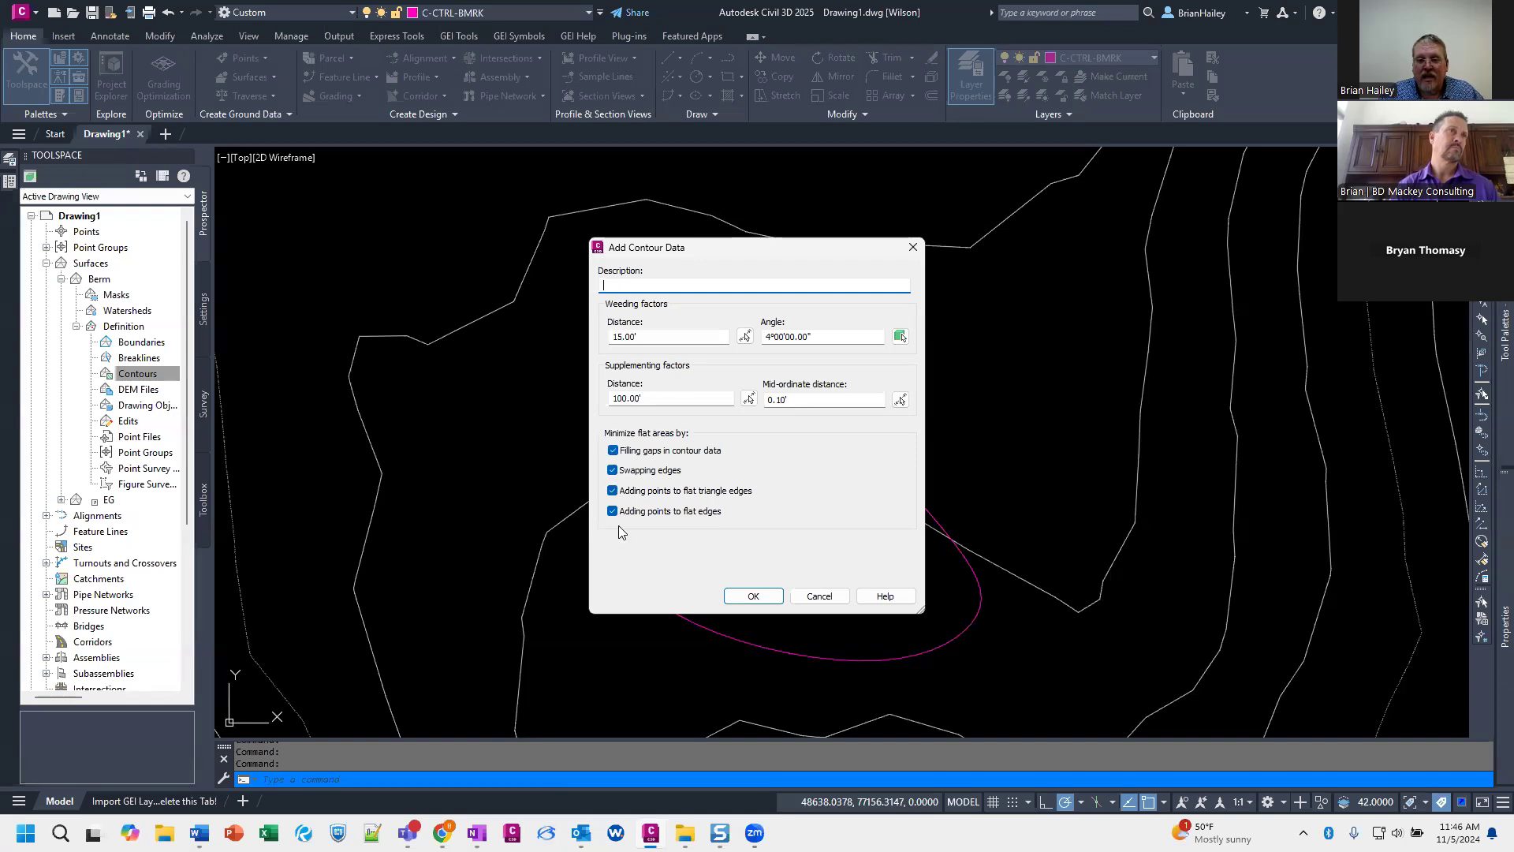
left_click(612, 450)
left_click(612, 448)
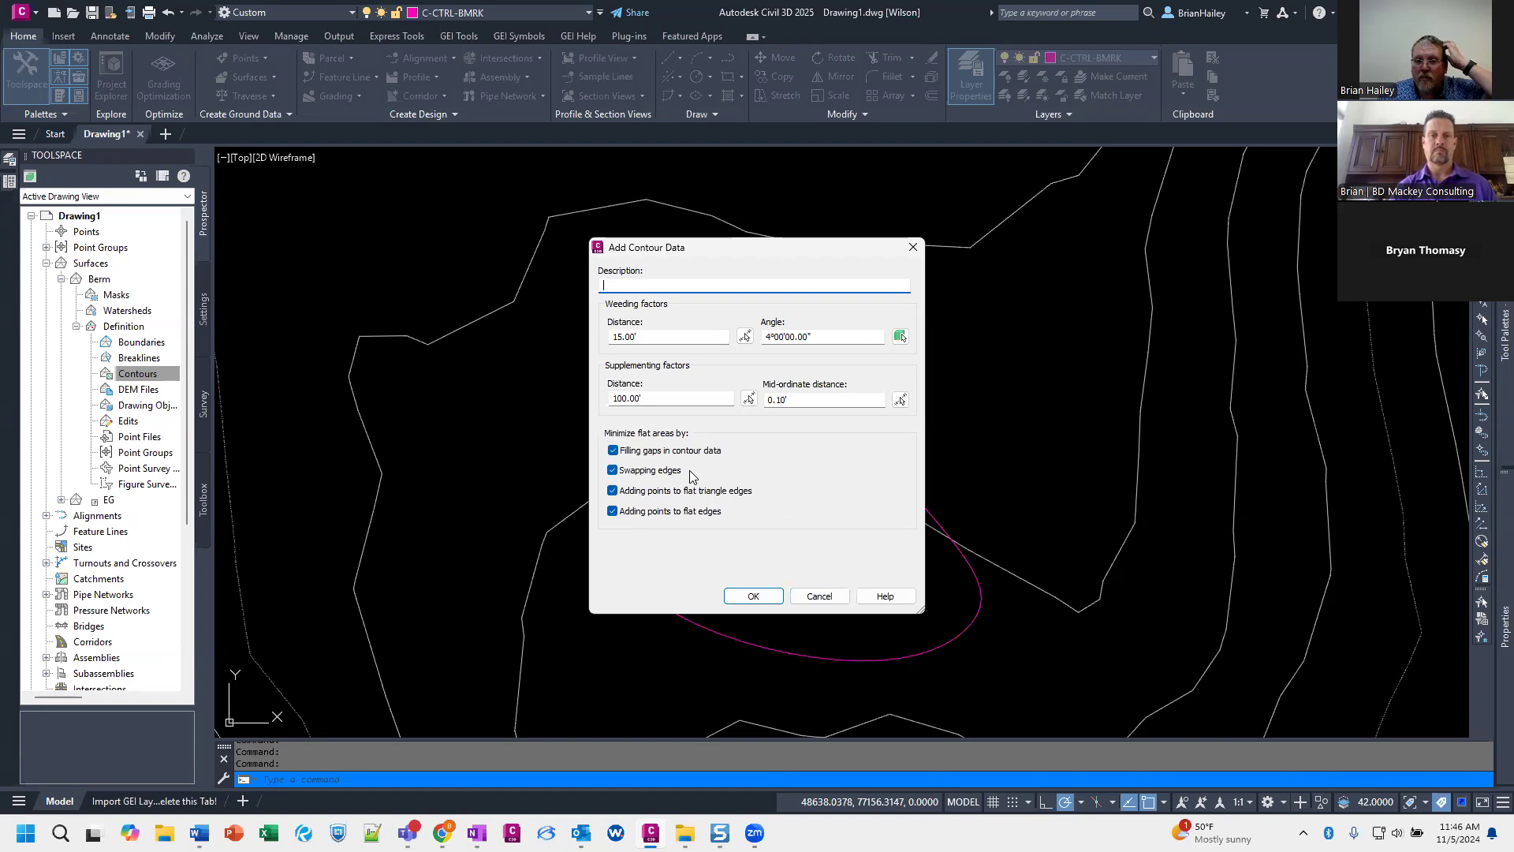
key("ctrl")
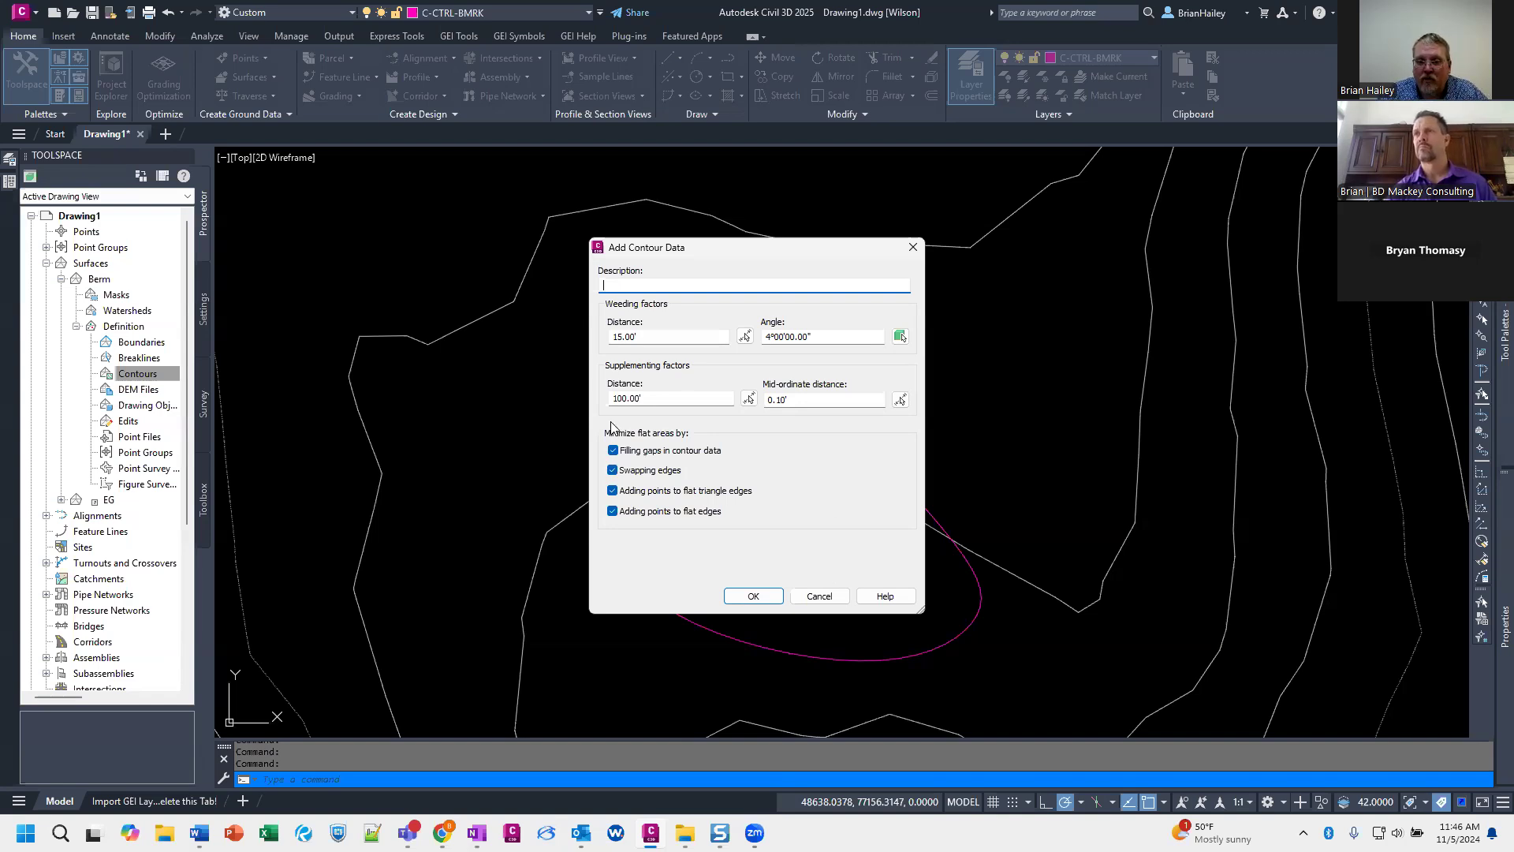
key("Return")
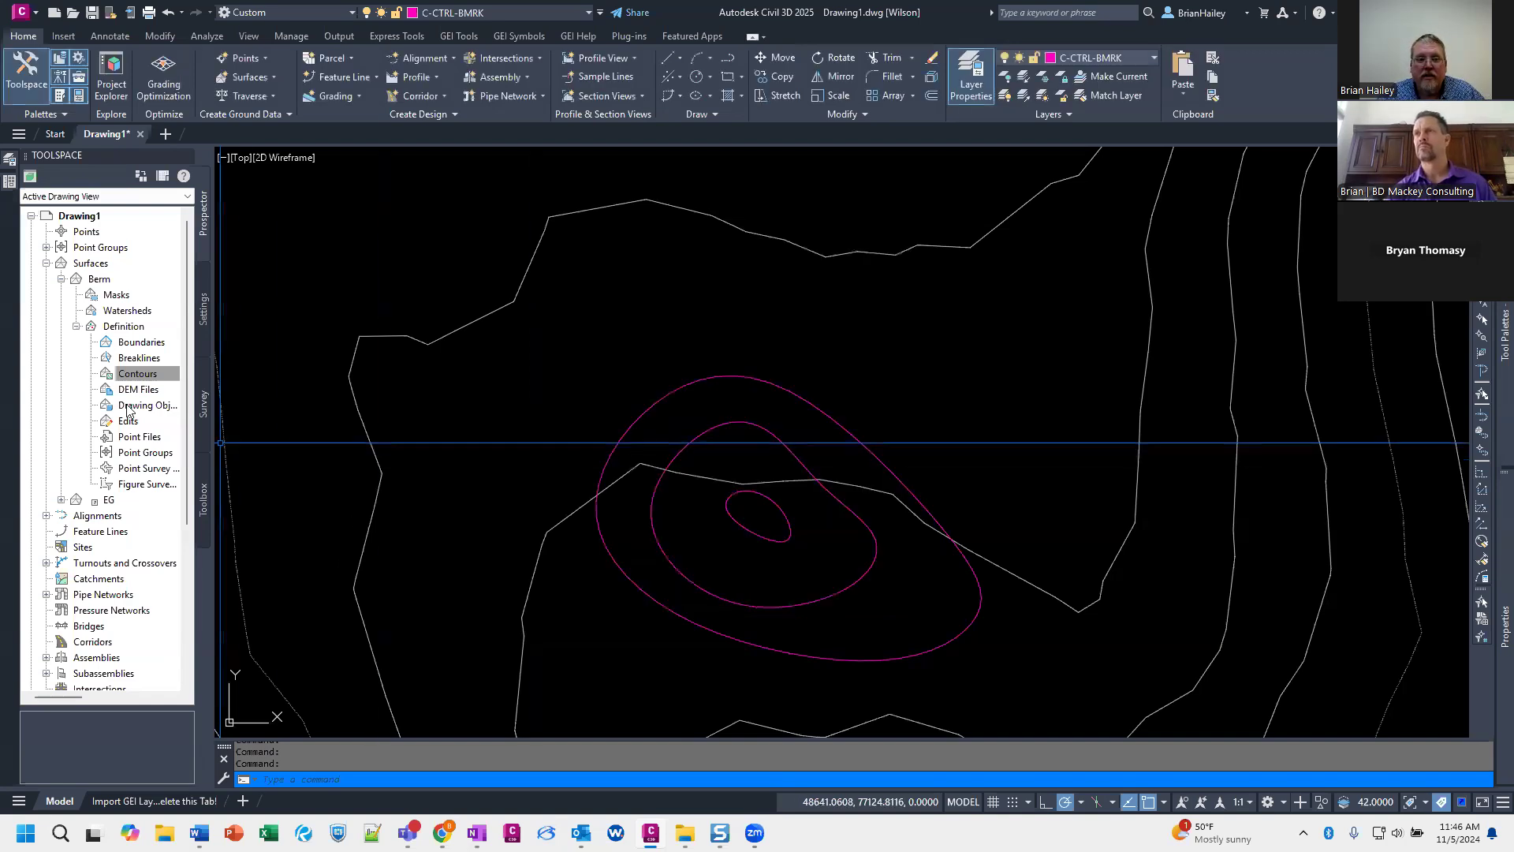
Step: Add the three nested berm polylines to the Berm surface as standard breaklines with weeding factors enabled
left_click(142, 362)
right_click(142, 363)
left_click(175, 372)
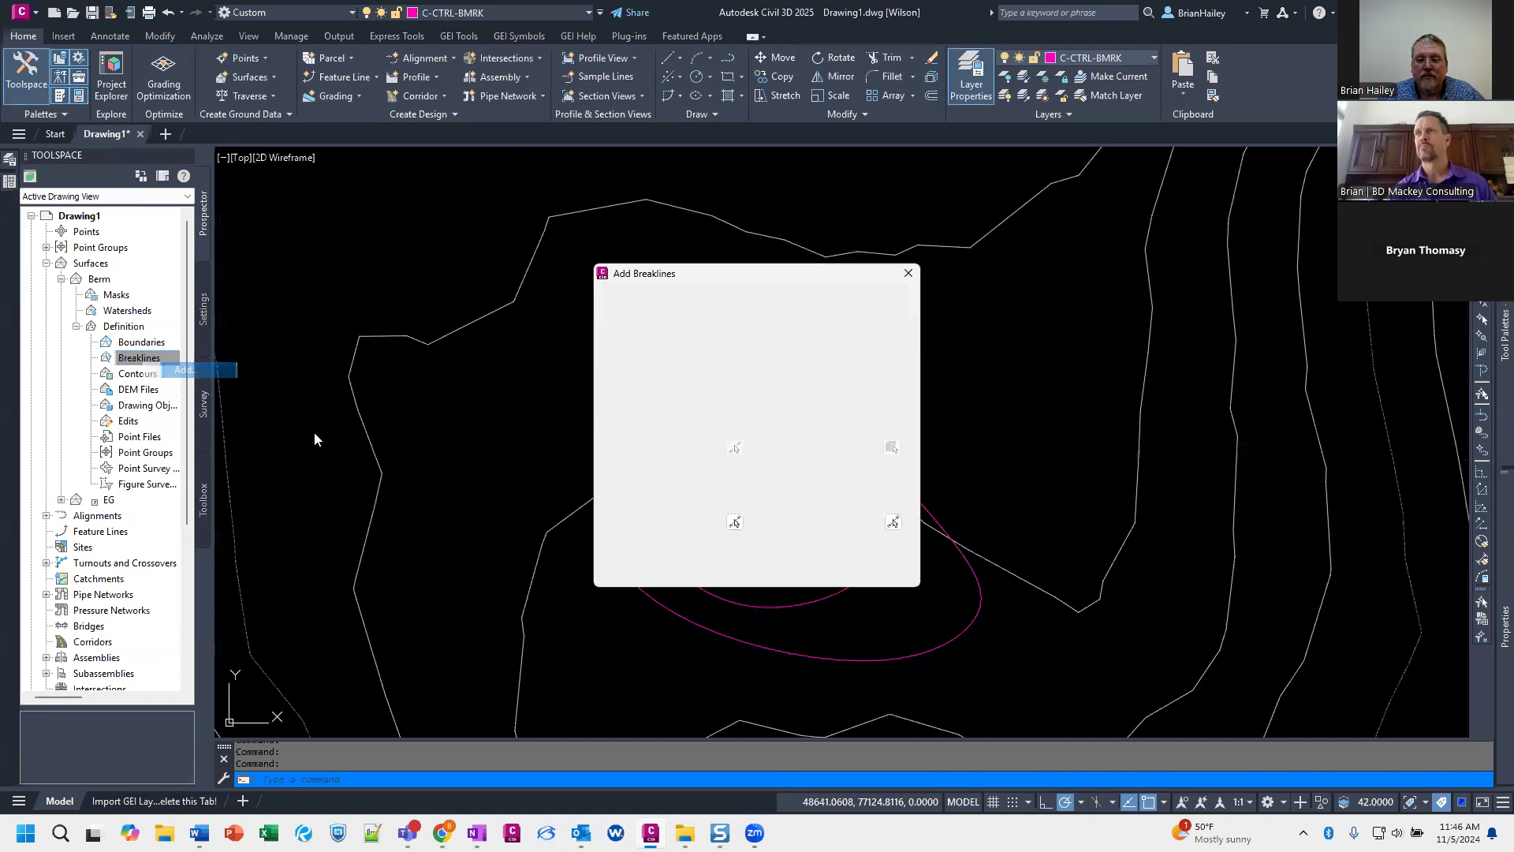
left_click(629, 413)
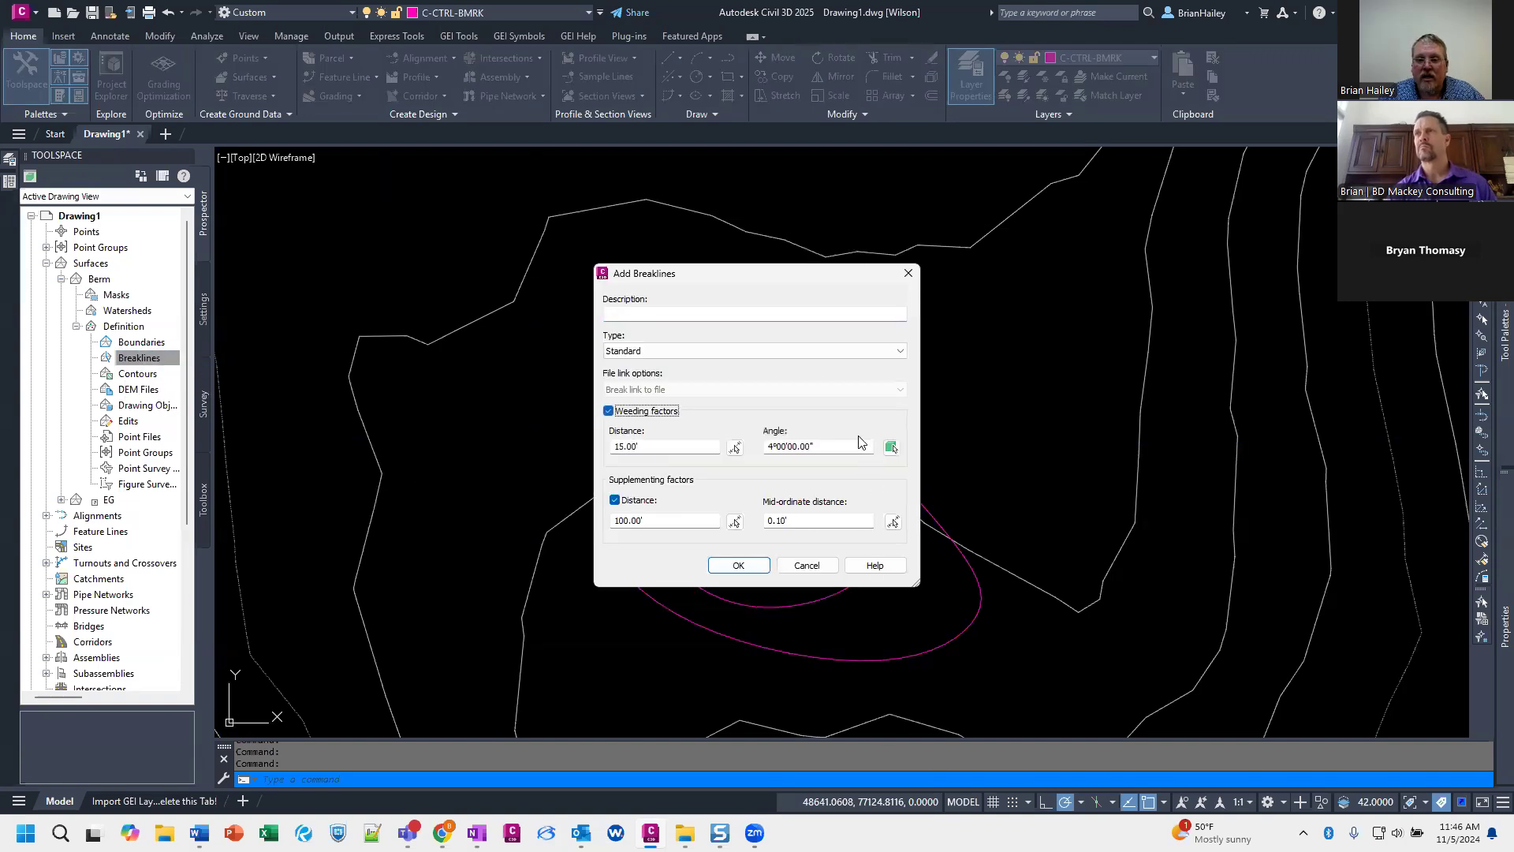
left_click(737, 565)
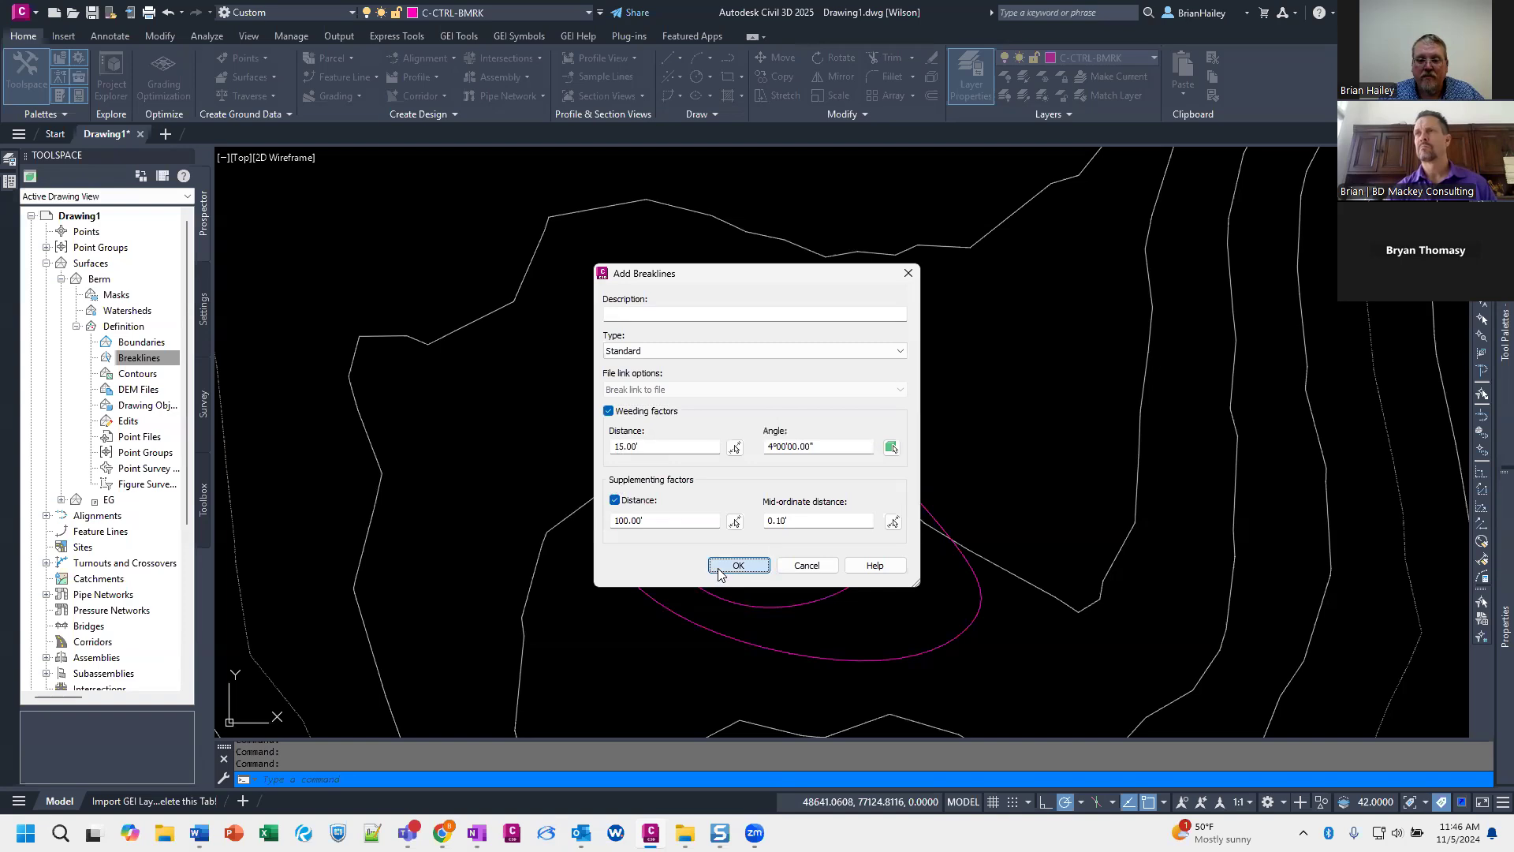
left_click(798, 683)
left_click(759, 538)
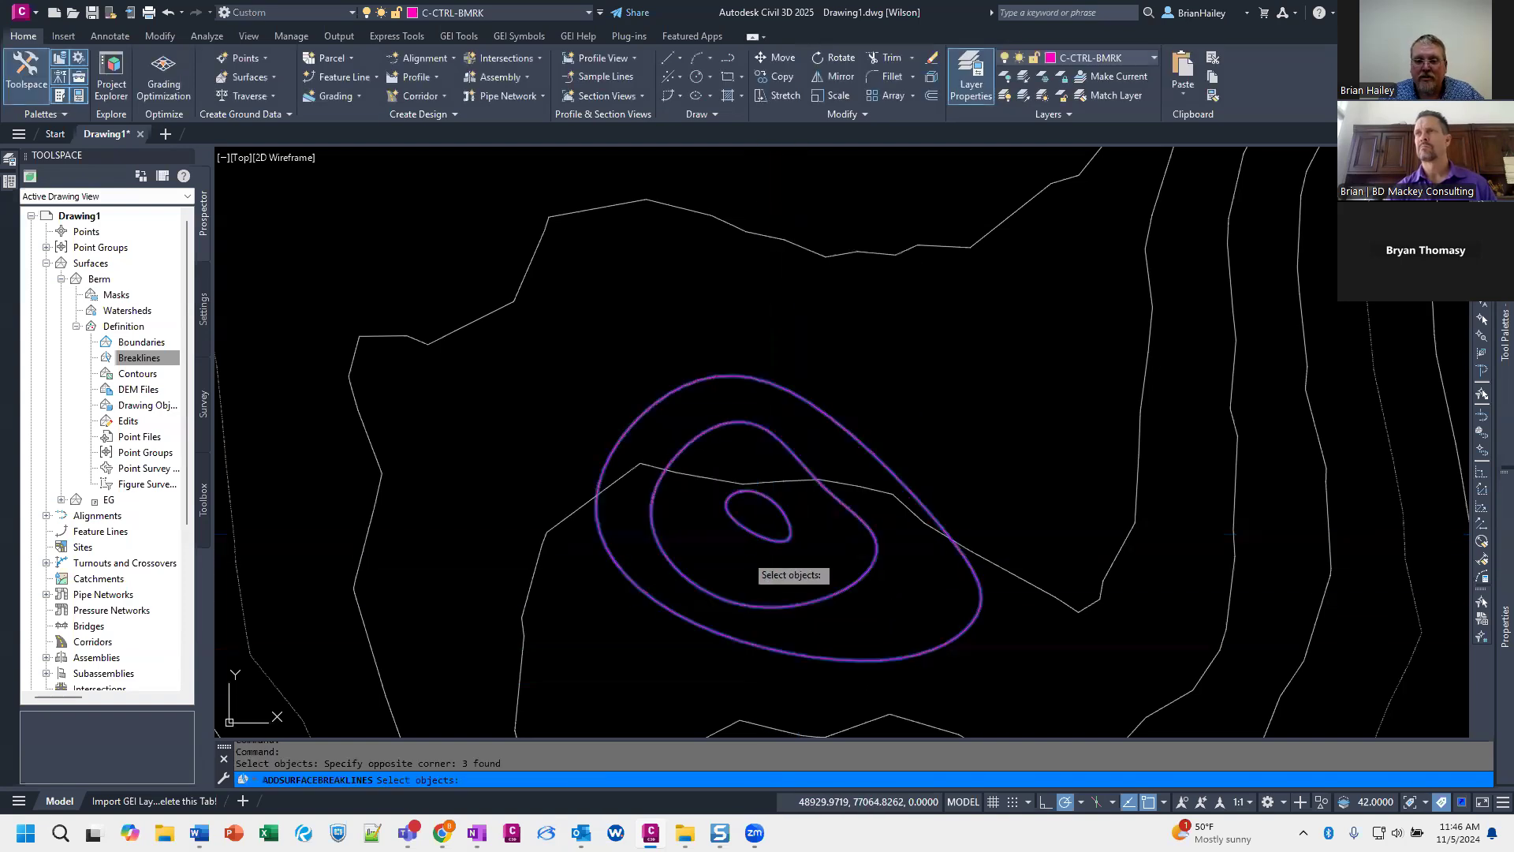
key("Return")
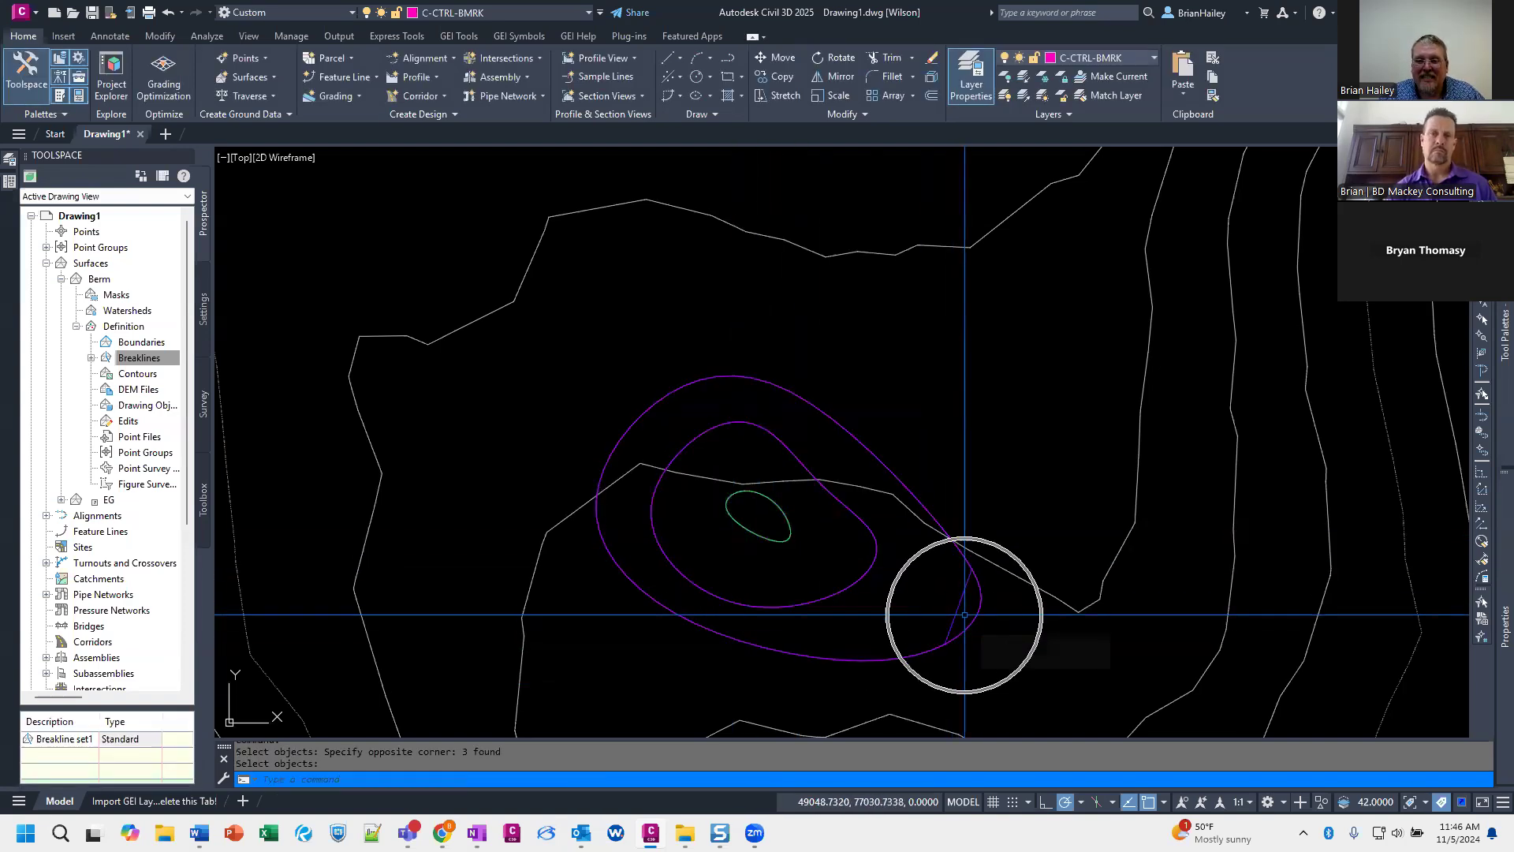
Step: Apply a Minimize Flat Areas edit to the Berm surface with all four options enabled
mouse_move(964, 614)
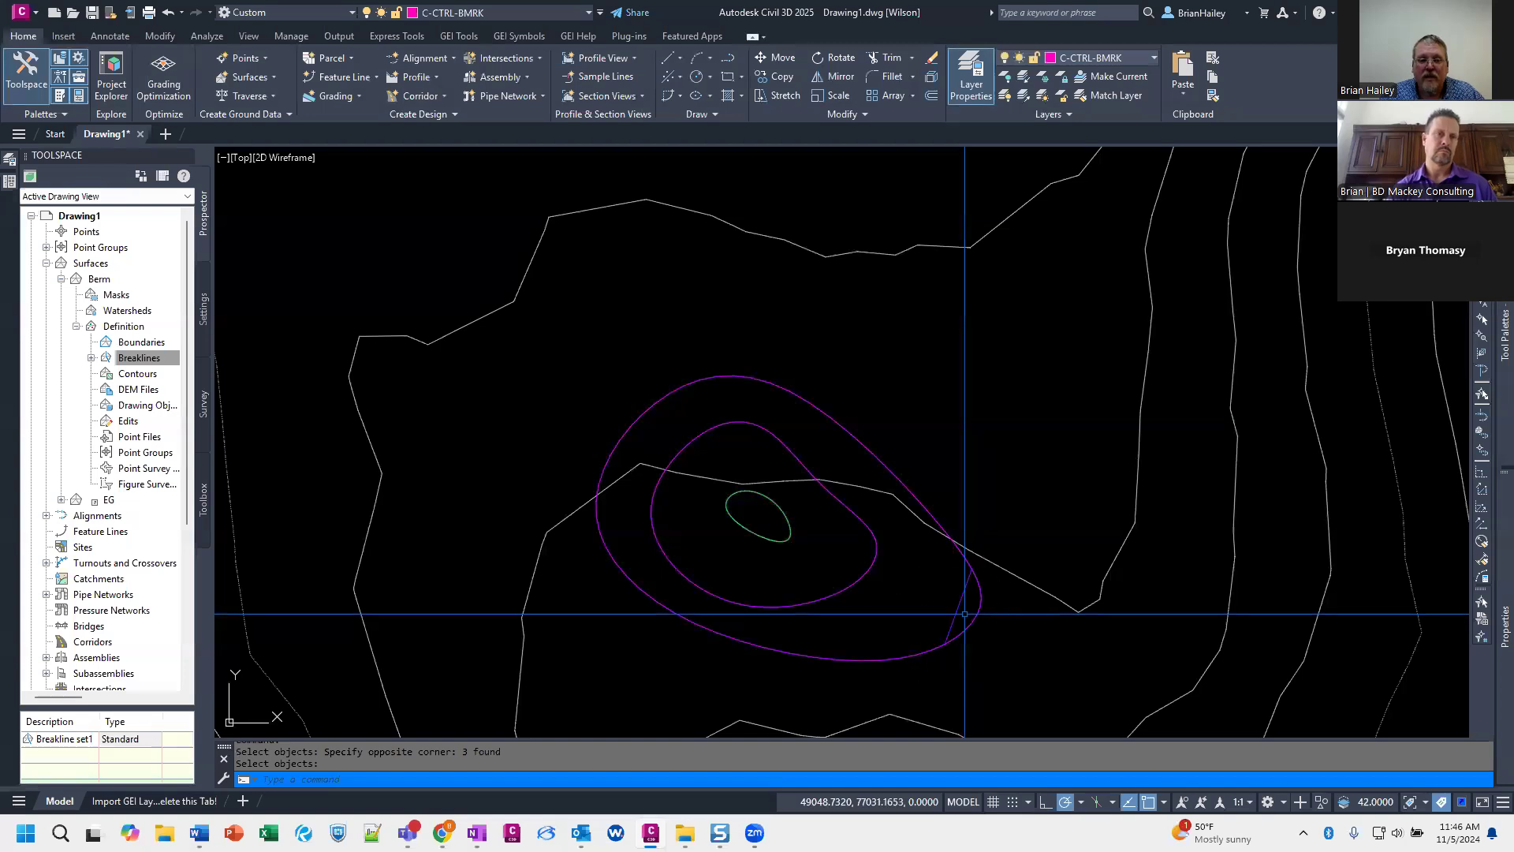
right_click(134, 424)
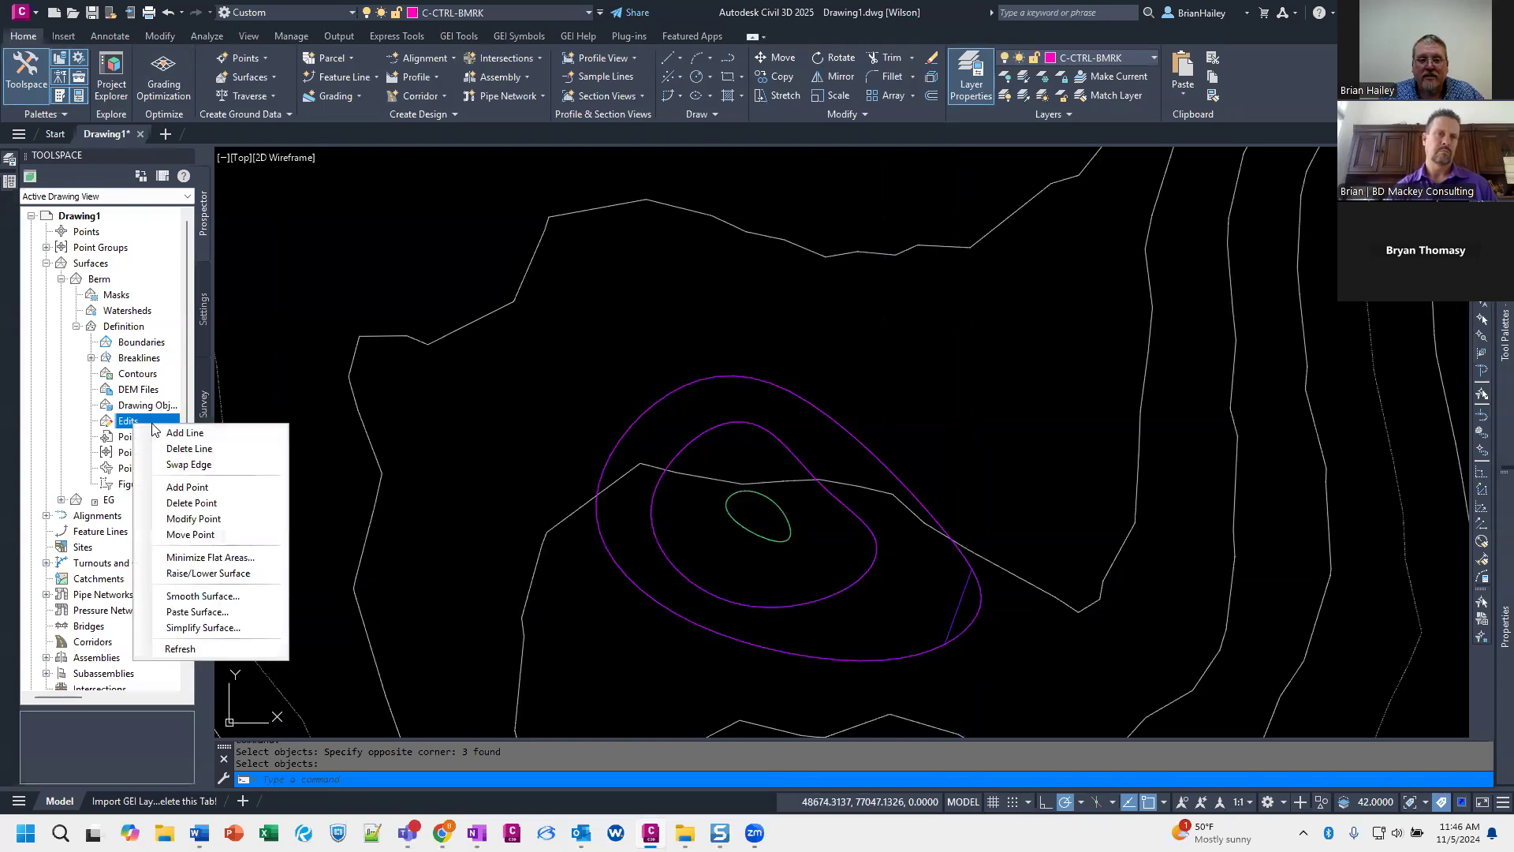
left_click(225, 558)
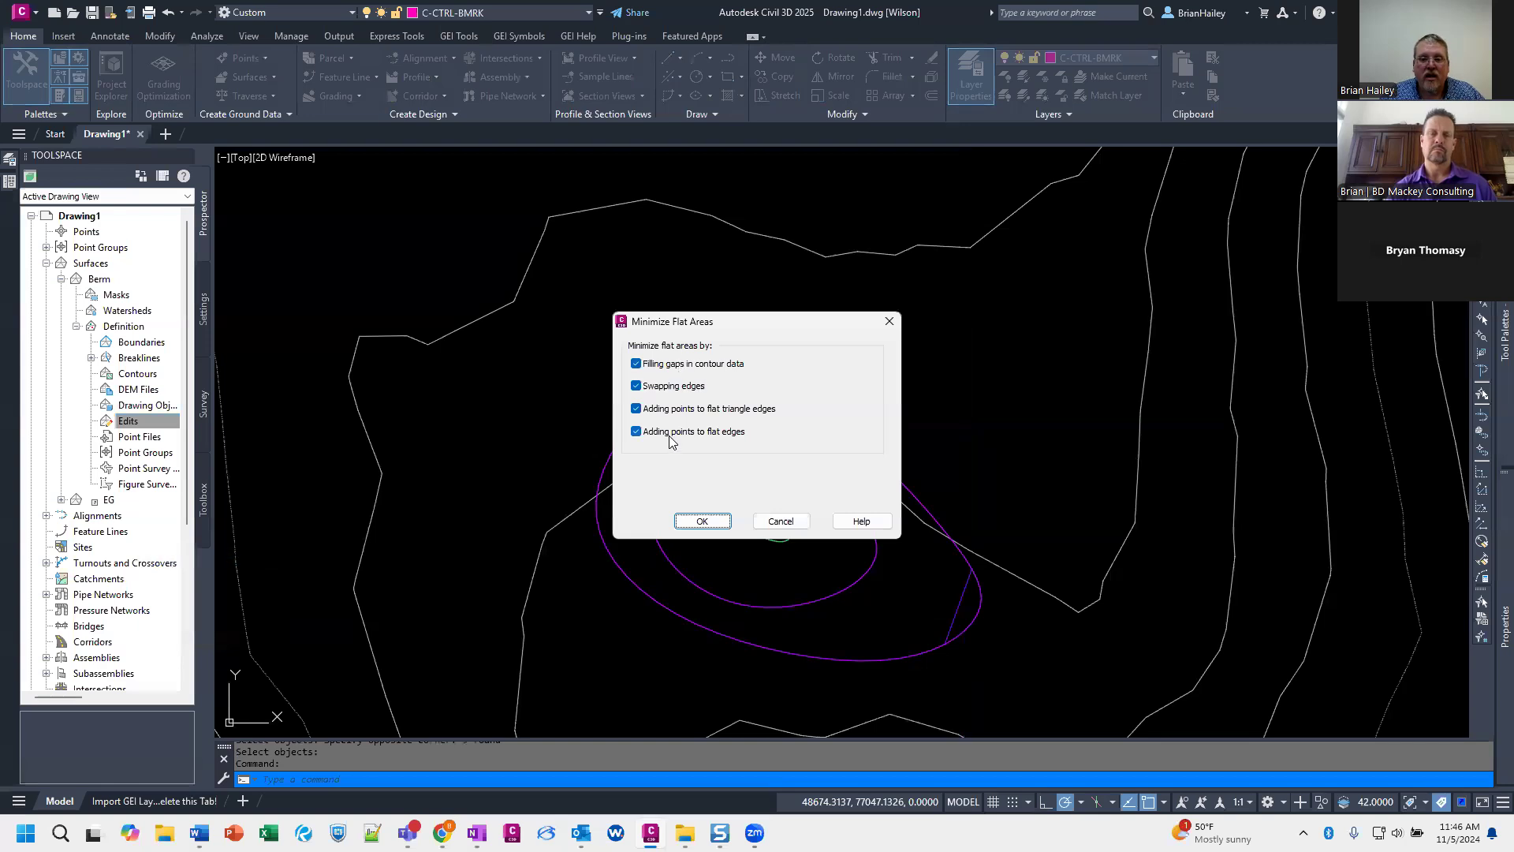
left_click(698, 521)
left_click(825, 467)
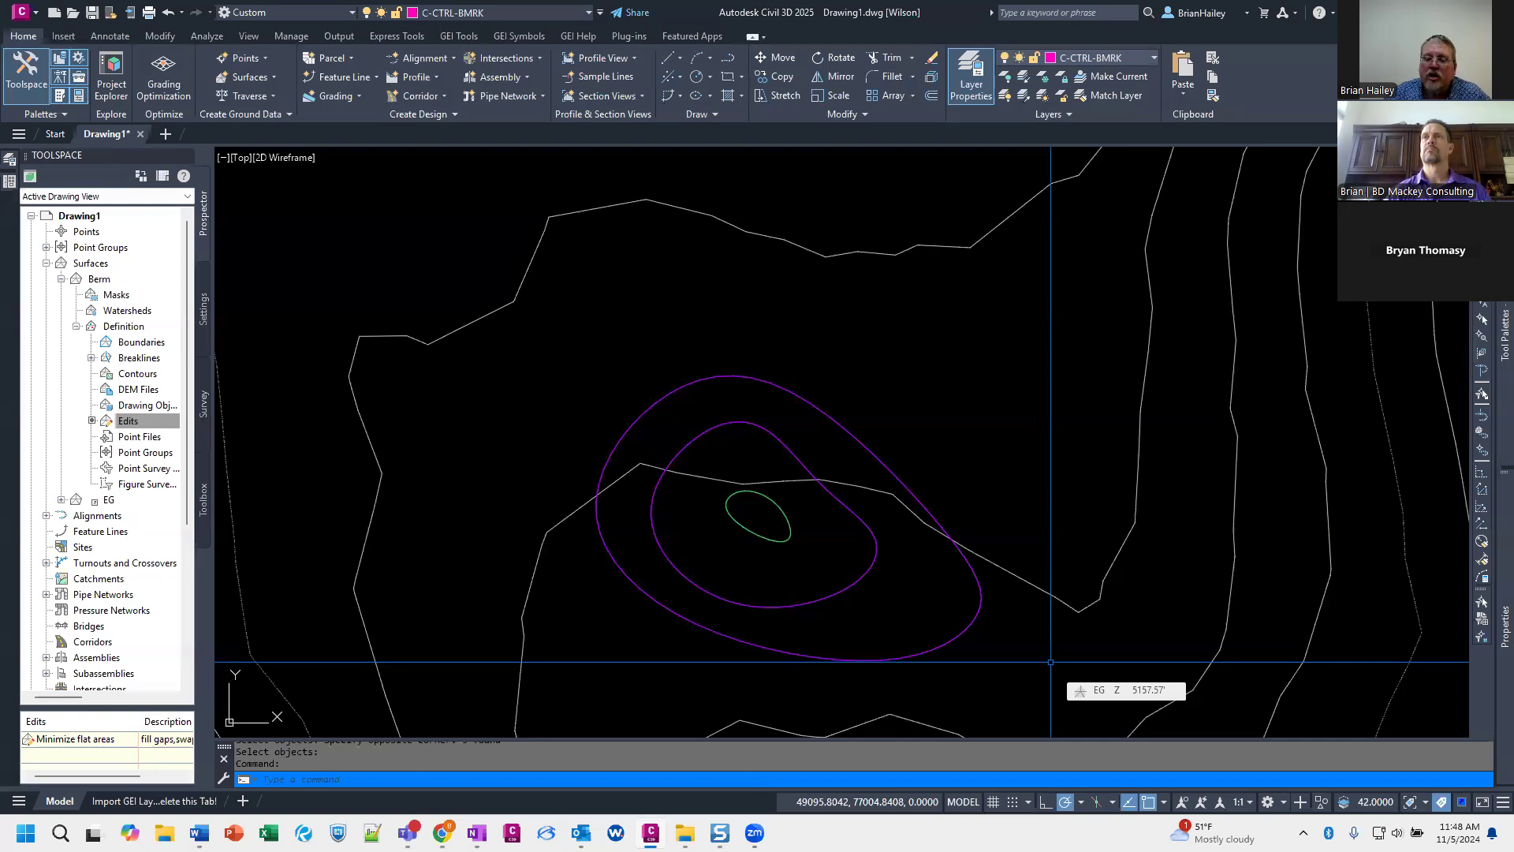
Step: Examine the order of operations in the Berm surface's definition properties without changing them
right_click(118, 280)
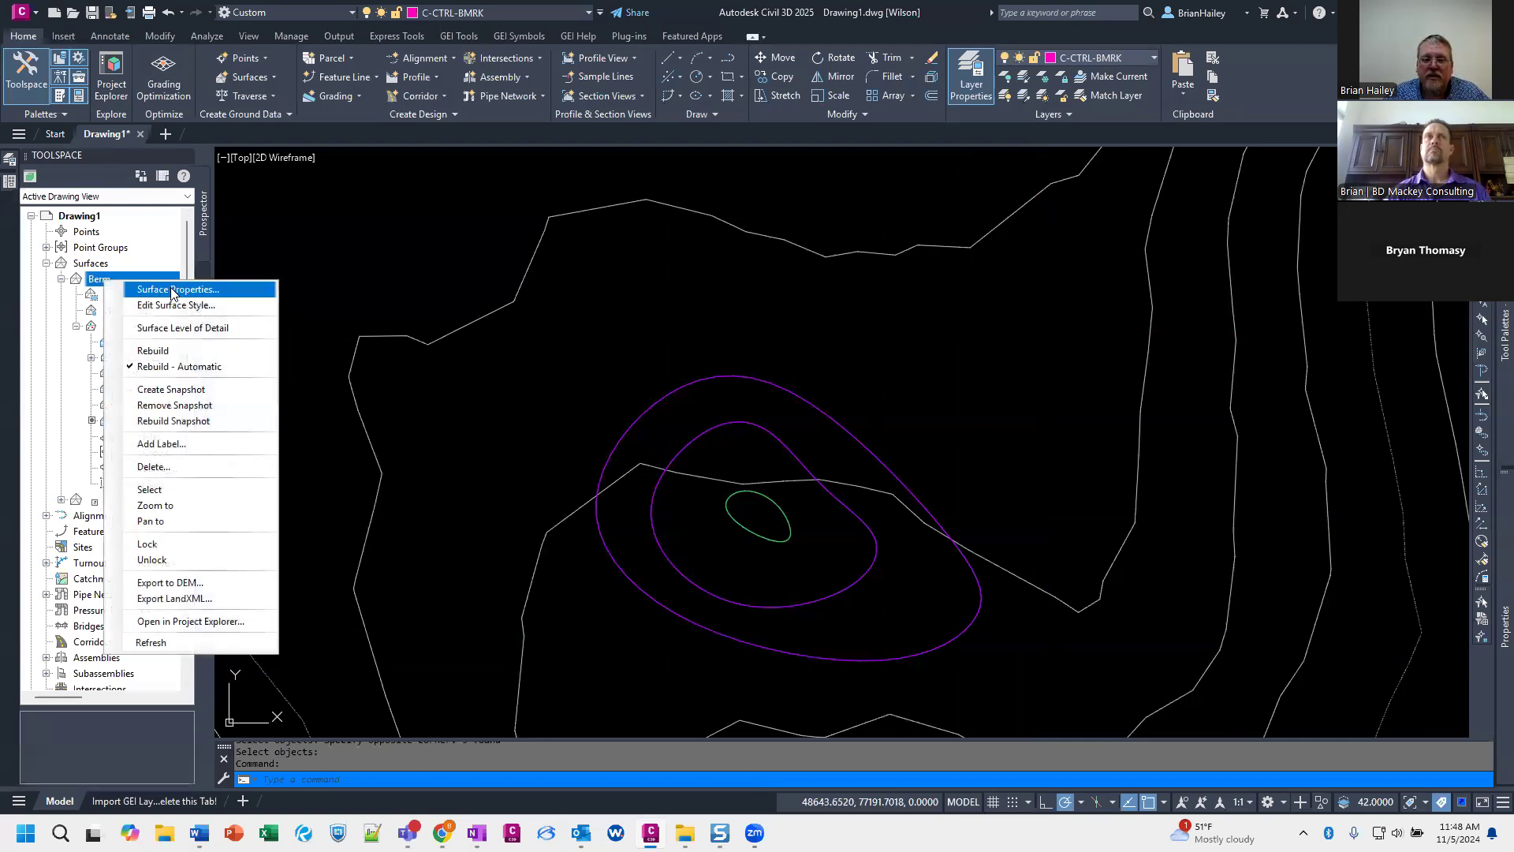
left_click(172, 290)
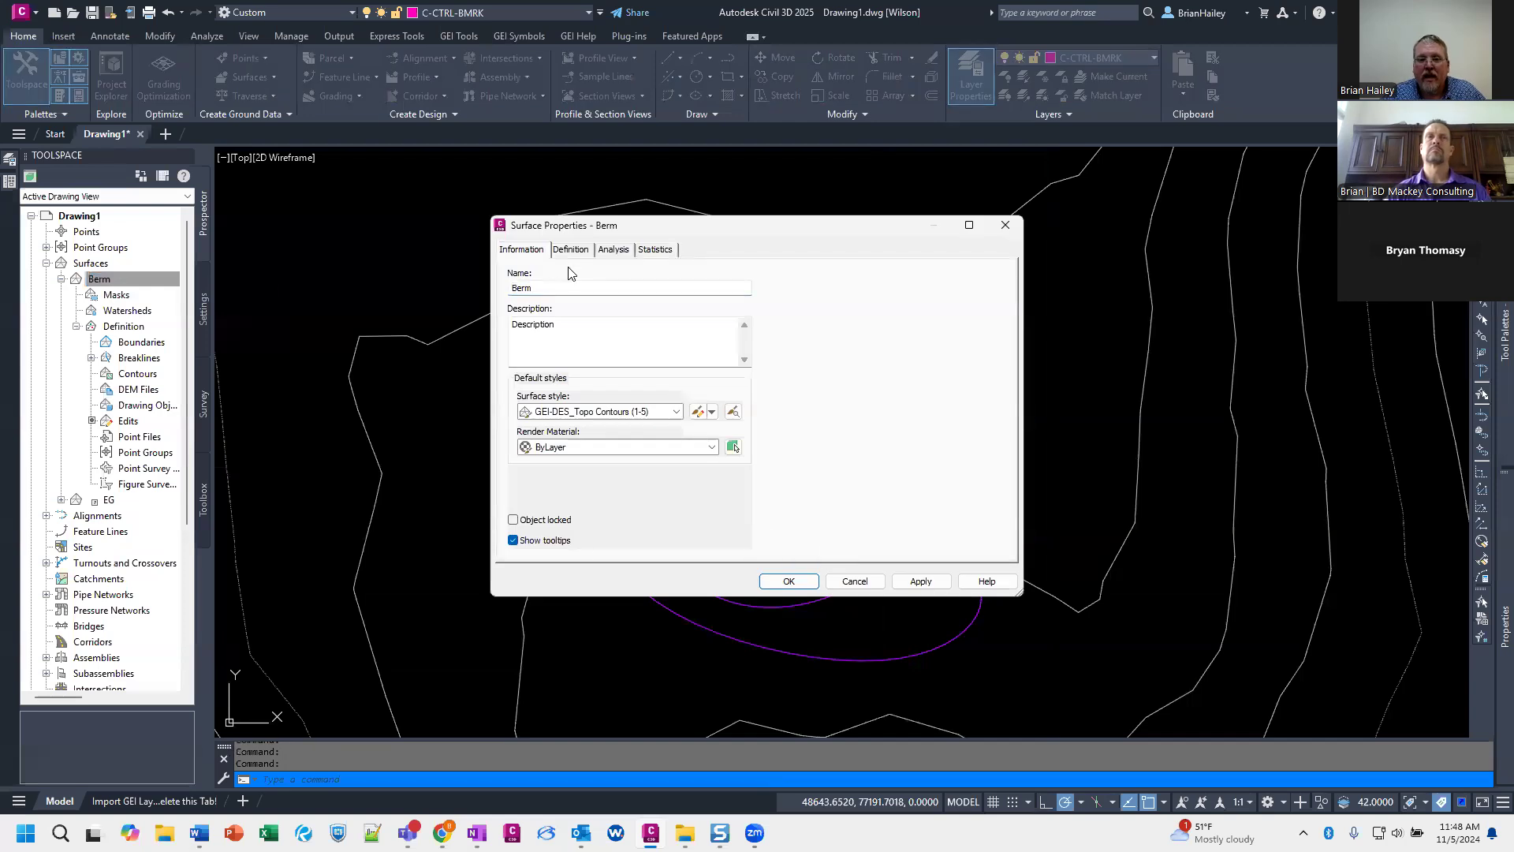
left_click(570, 251)
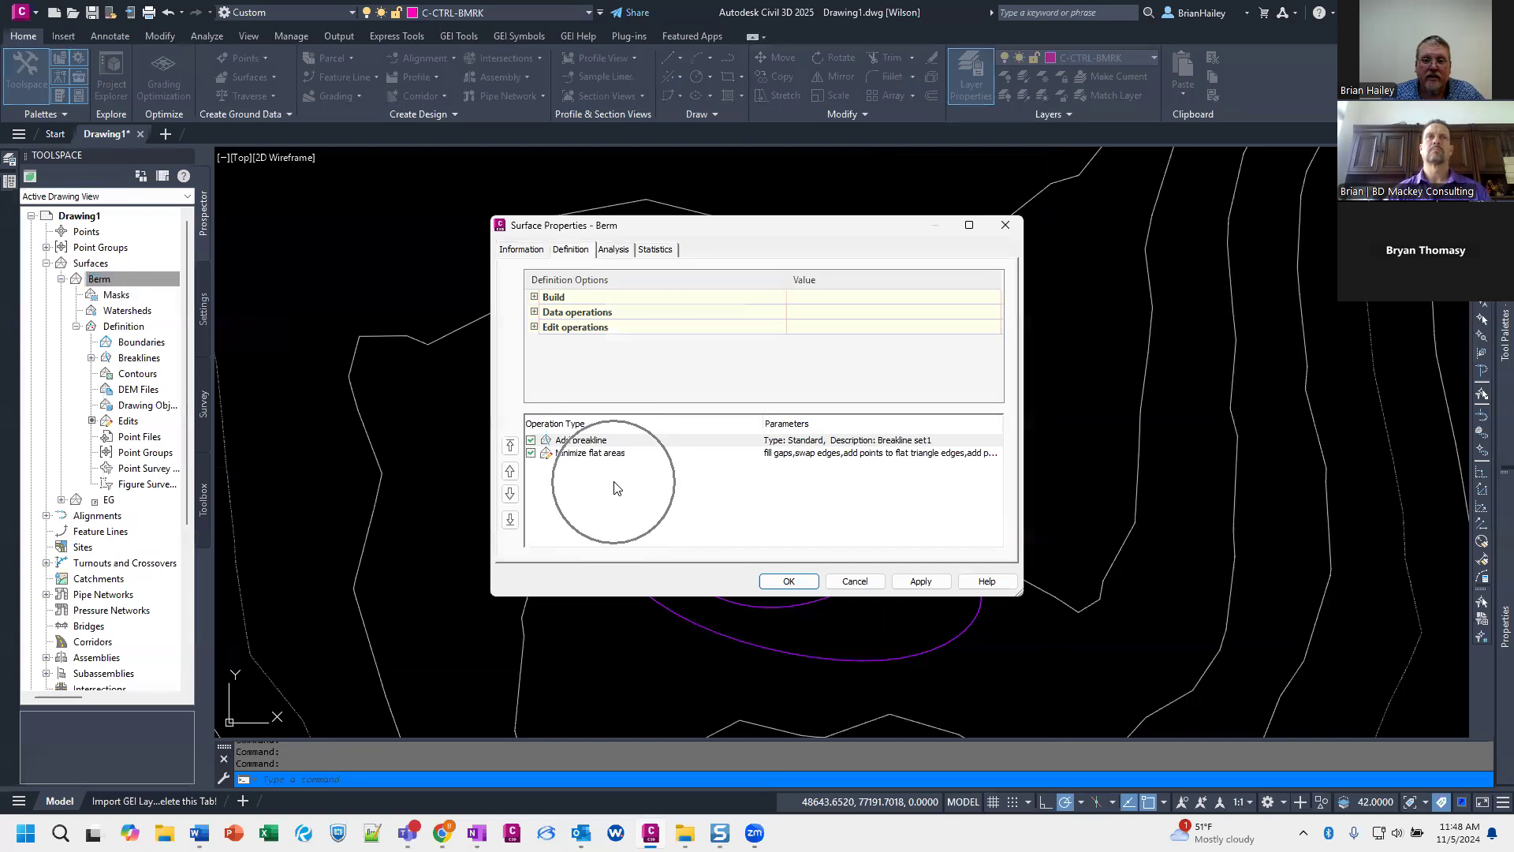
left_click(593, 442)
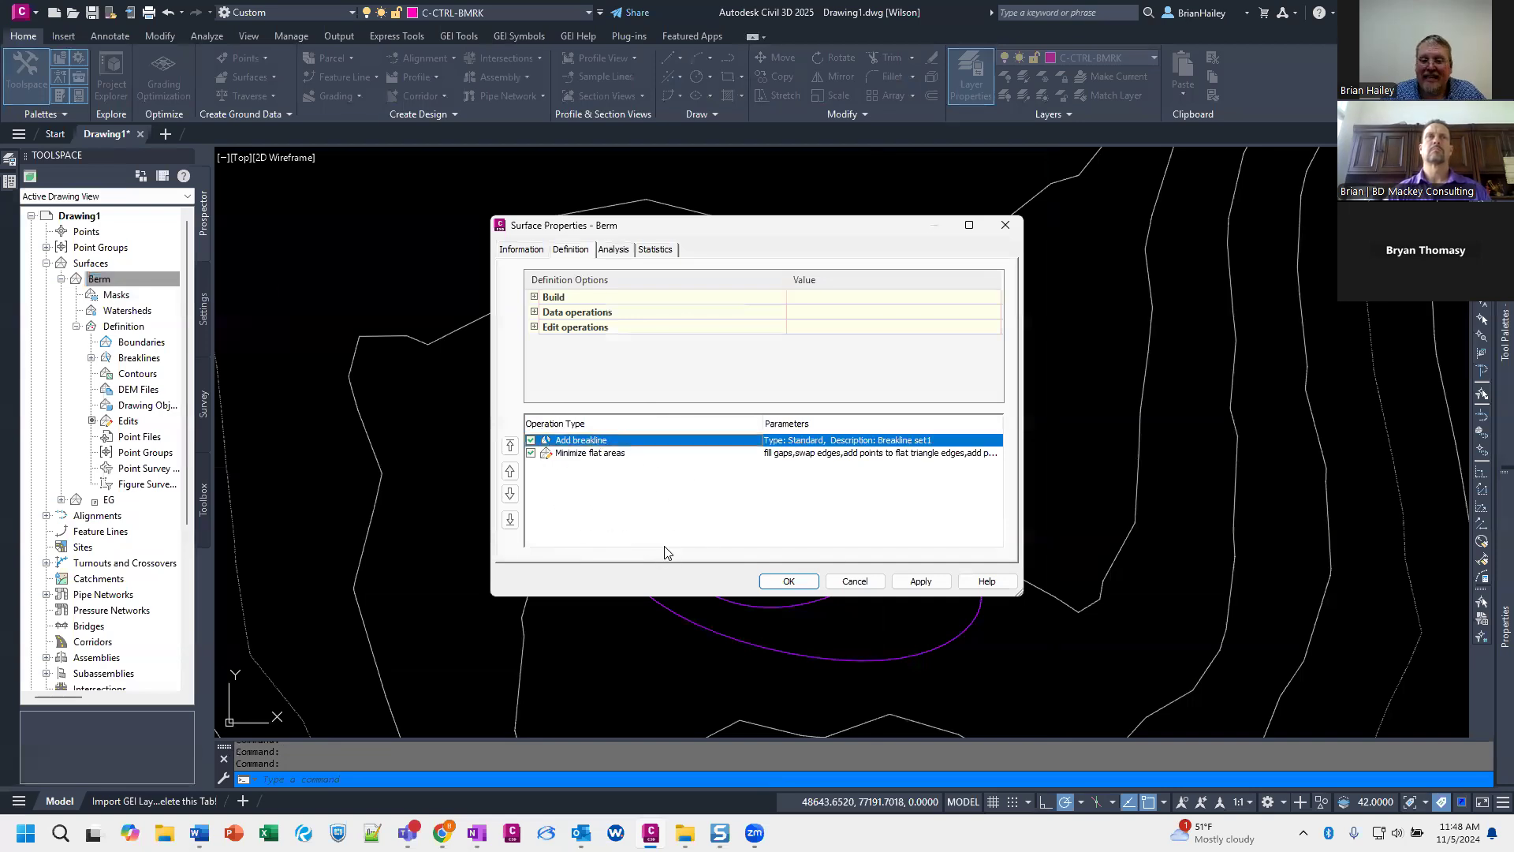
left_click(855, 581)
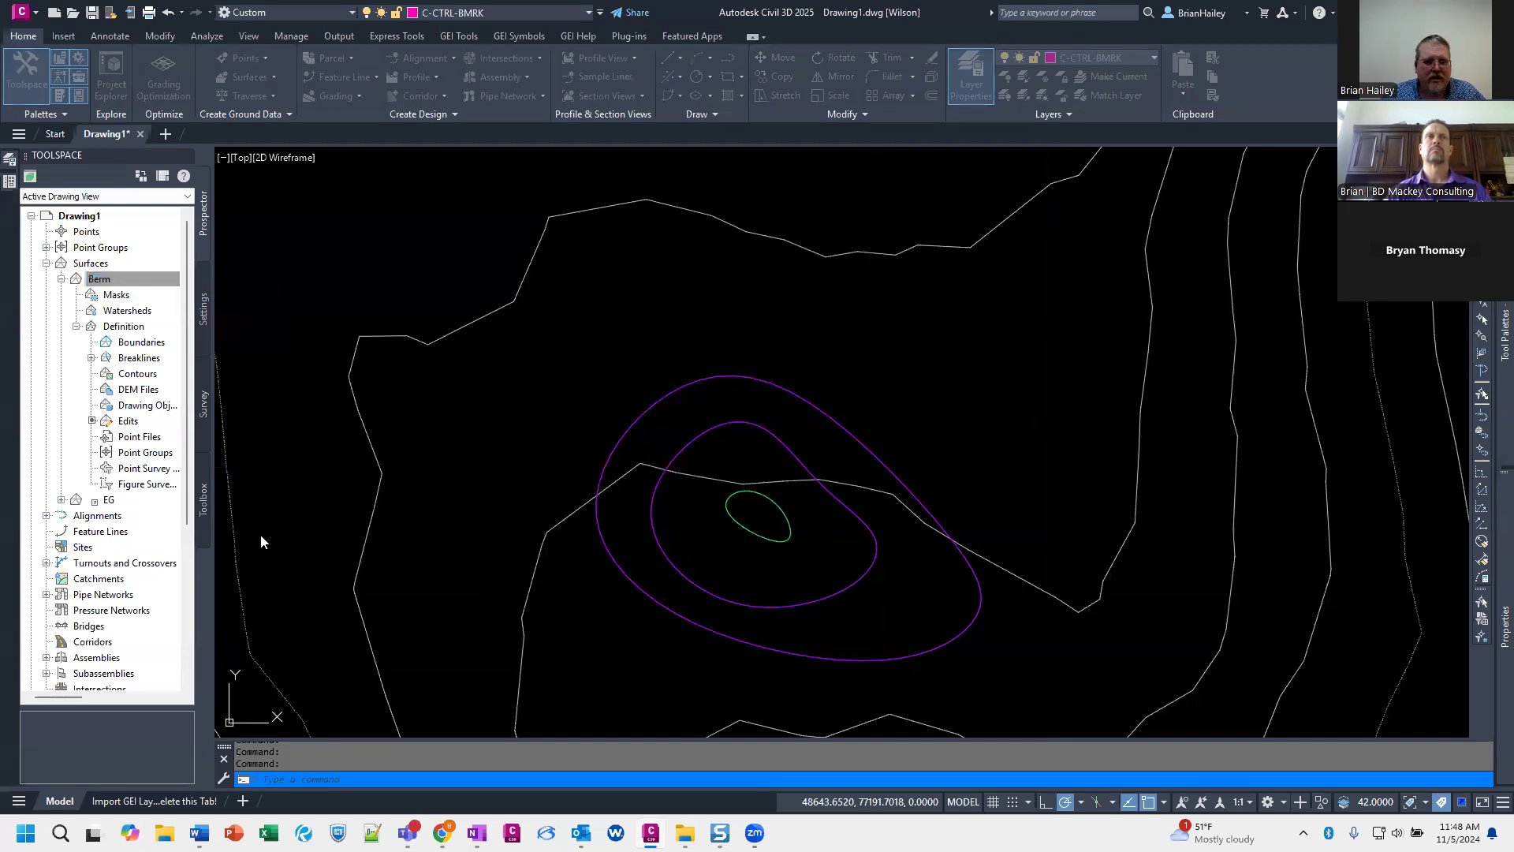
Step: Delete the Minimize Flat Areas edit from the Berm surface definition
right_click(122, 423)
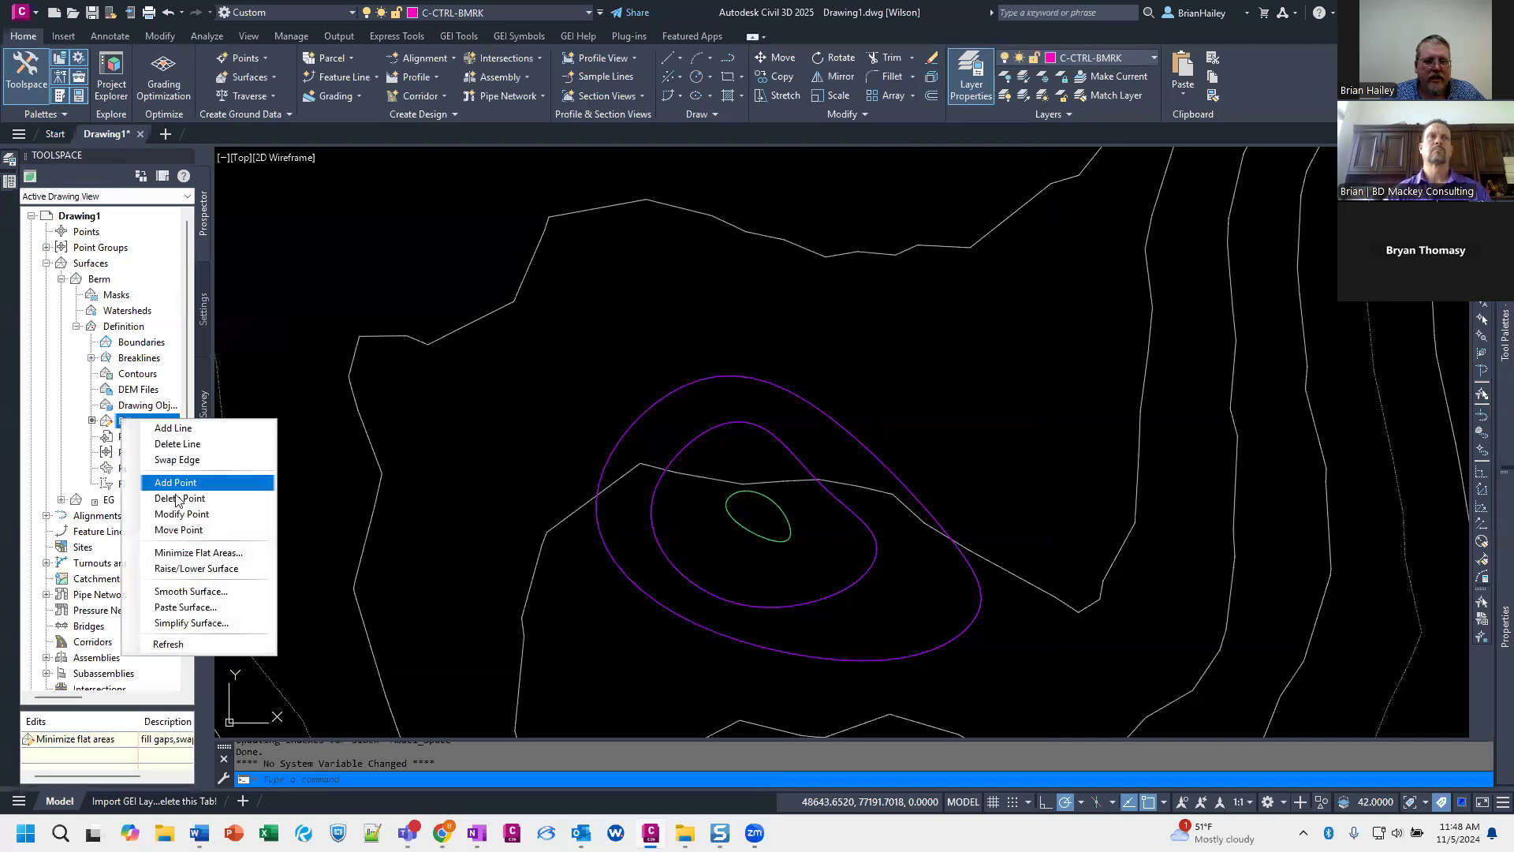
left_click(91, 722)
left_click(556, 544)
left_click(126, 421)
right_click(106, 739)
left_click(154, 667)
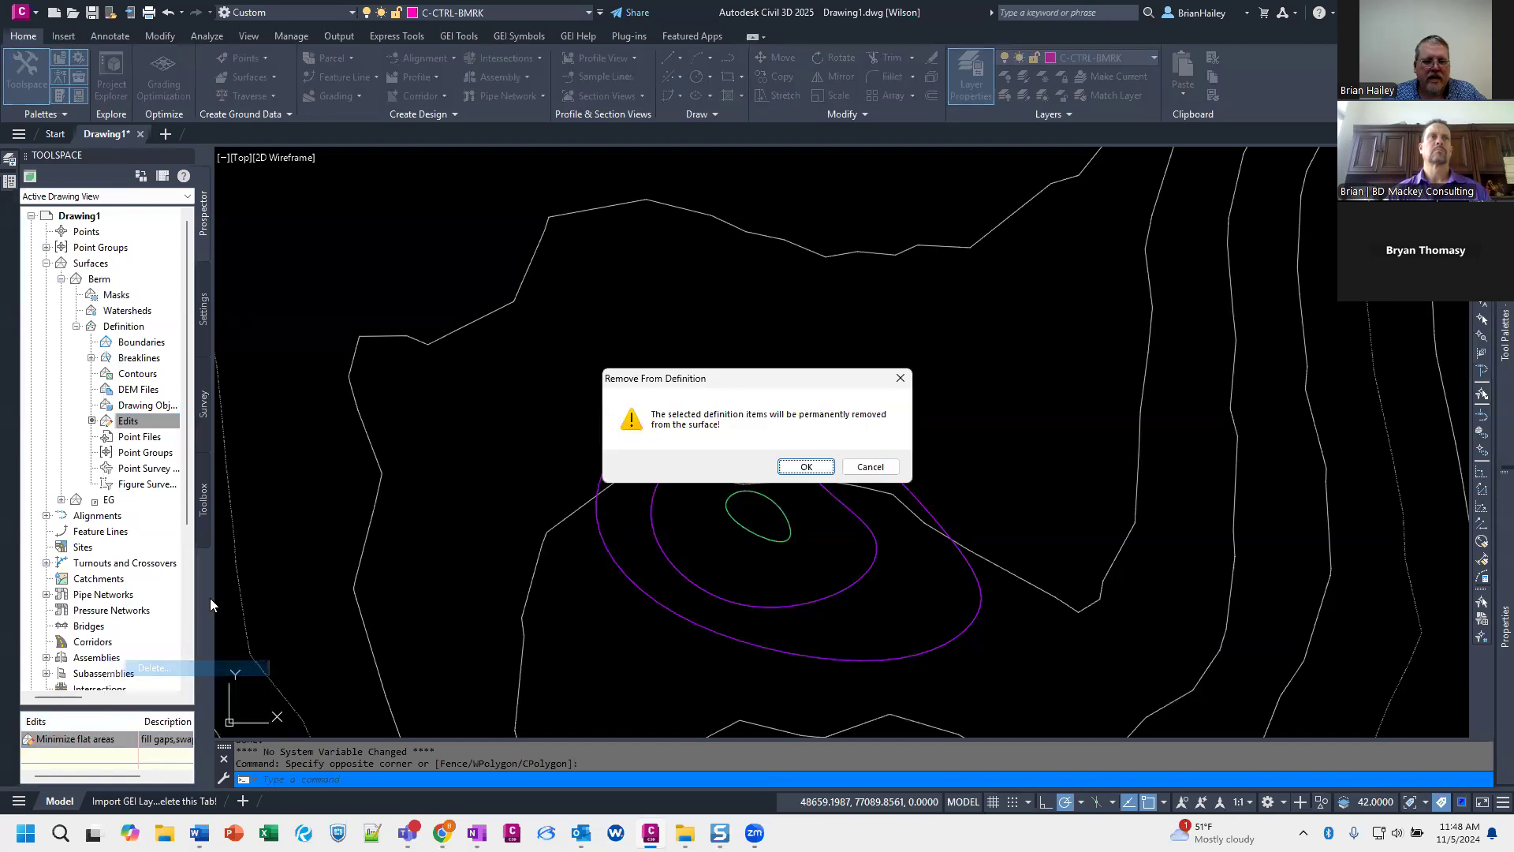
key("Return")
Step: Delete the breakline set from the Berm surface definition
left_click(92, 357)
right_click(154, 374)
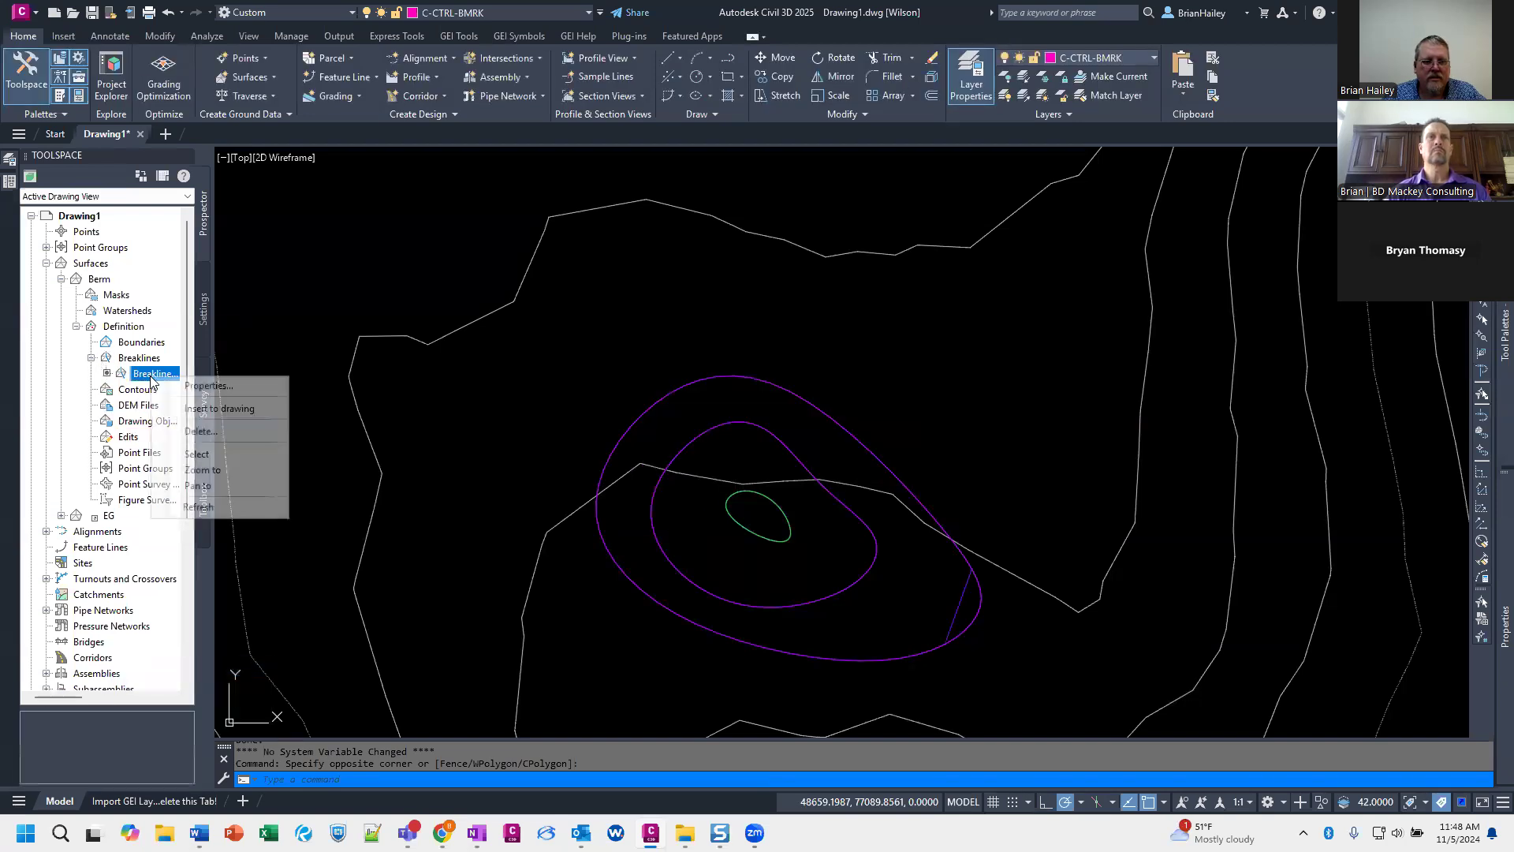
left_click(253, 432)
key("Return")
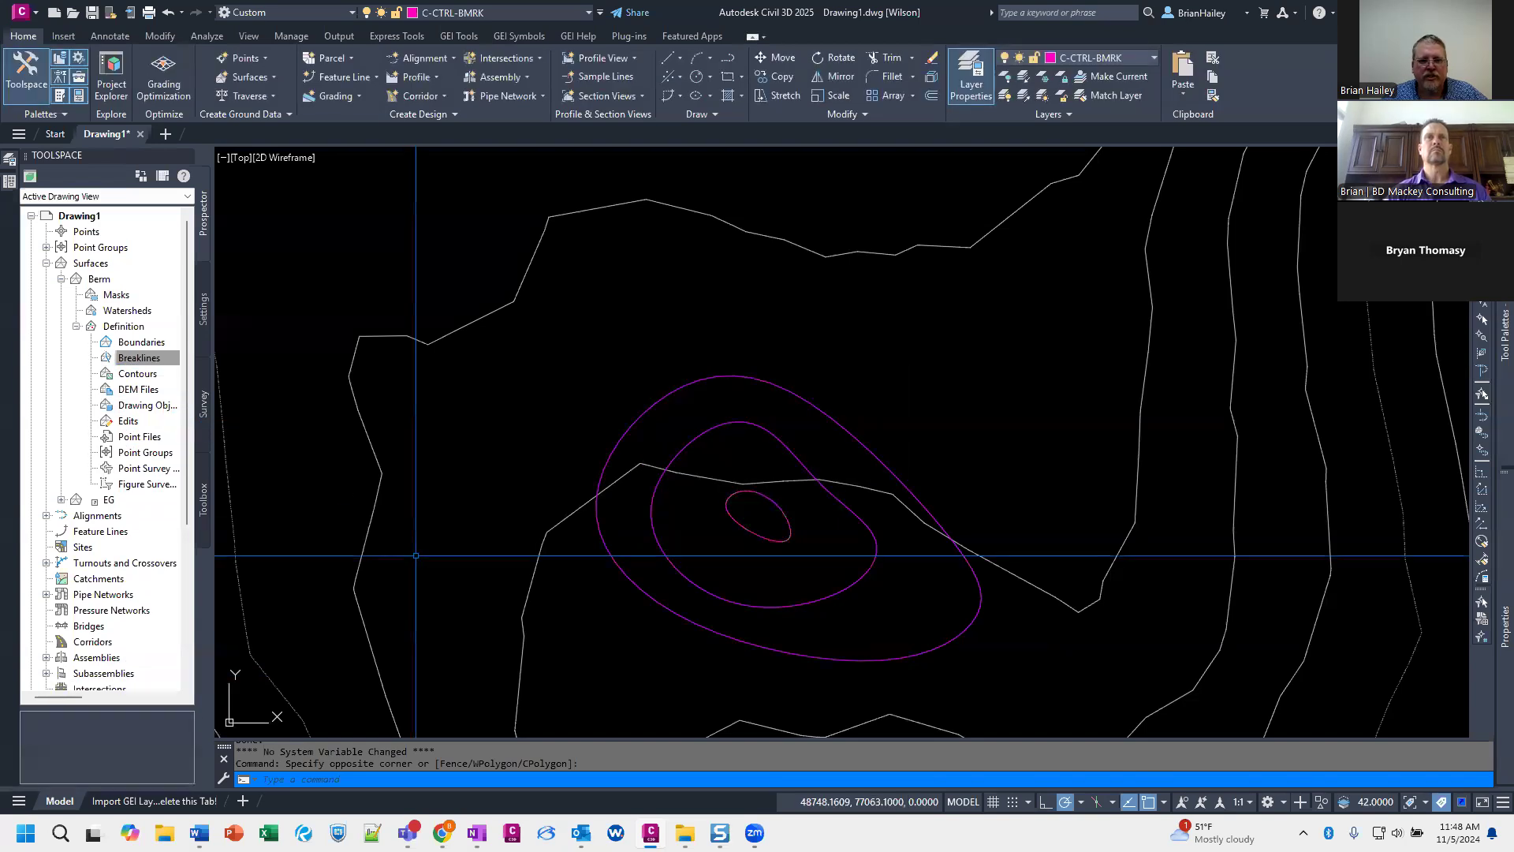
Step: Add the three nested berm polylines to the Berm surface as contour data with the default factors
right_click(154, 380)
left_click(207, 382)
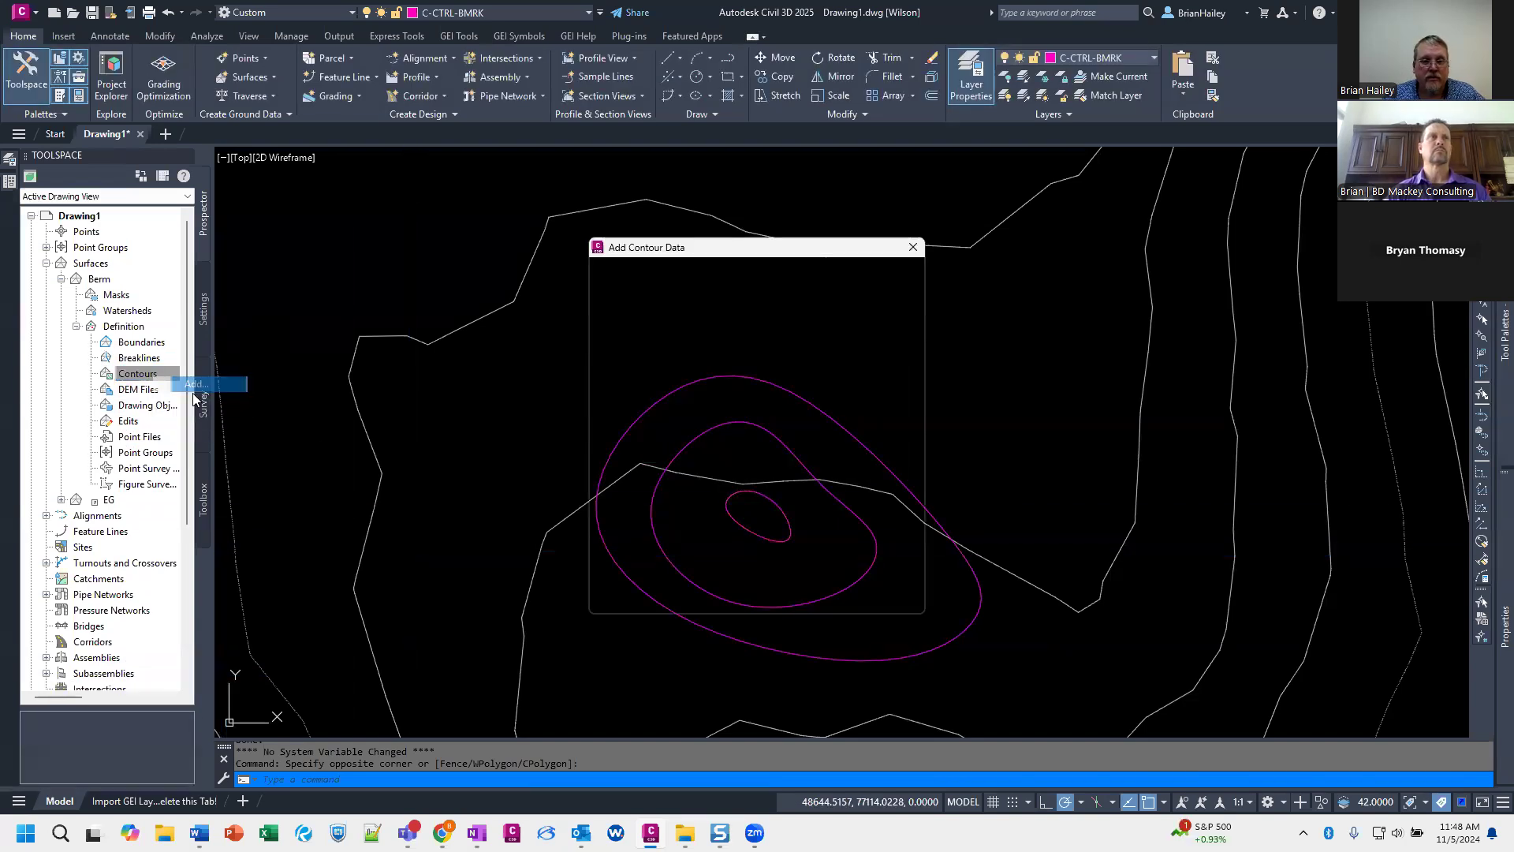
left_click(718, 598)
left_click(536, 318)
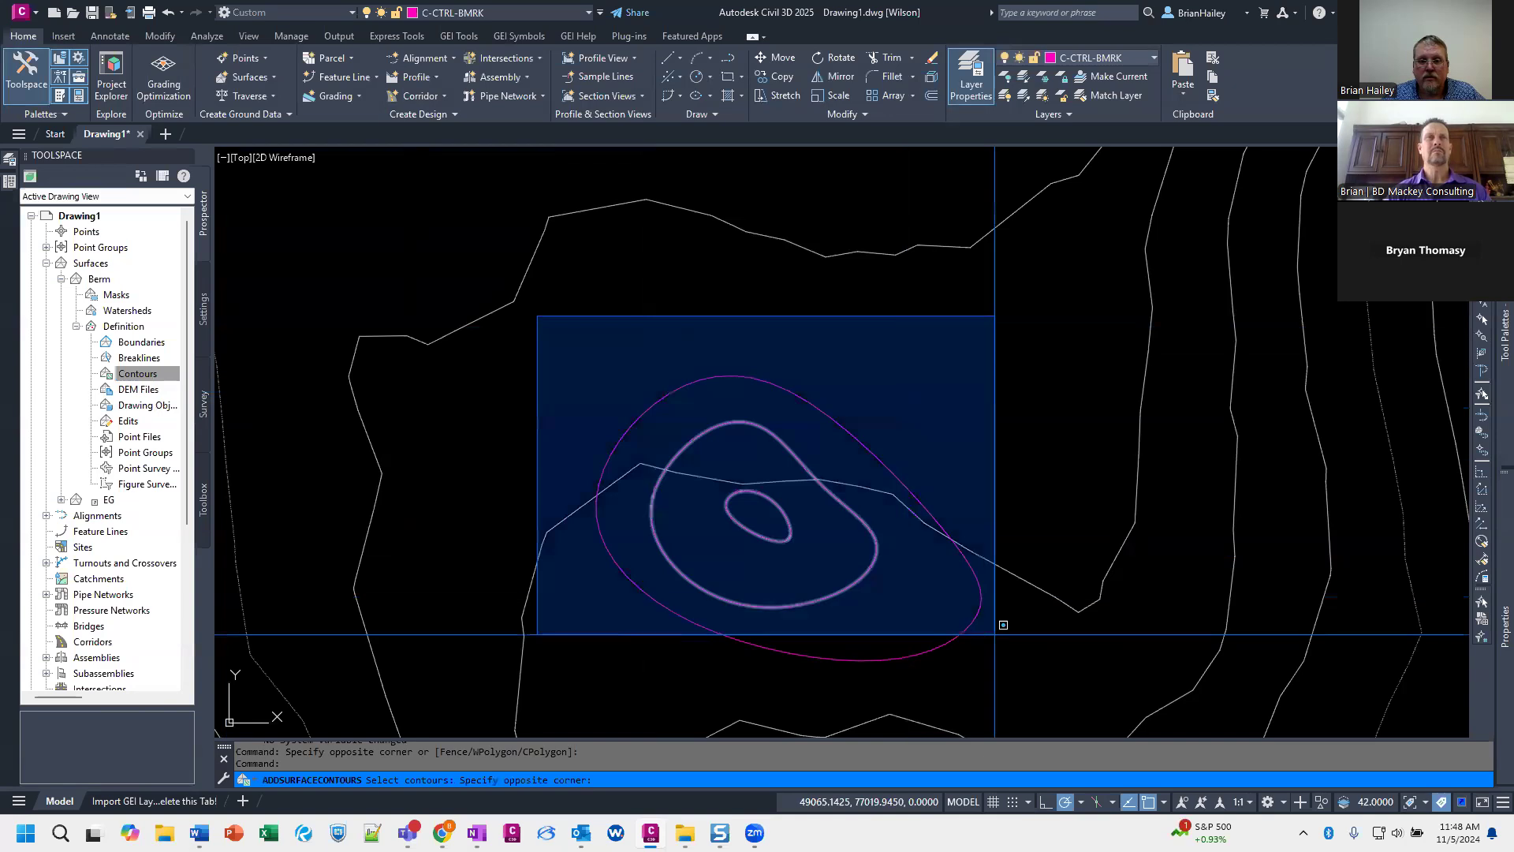
left_click(1050, 680)
key("Return")
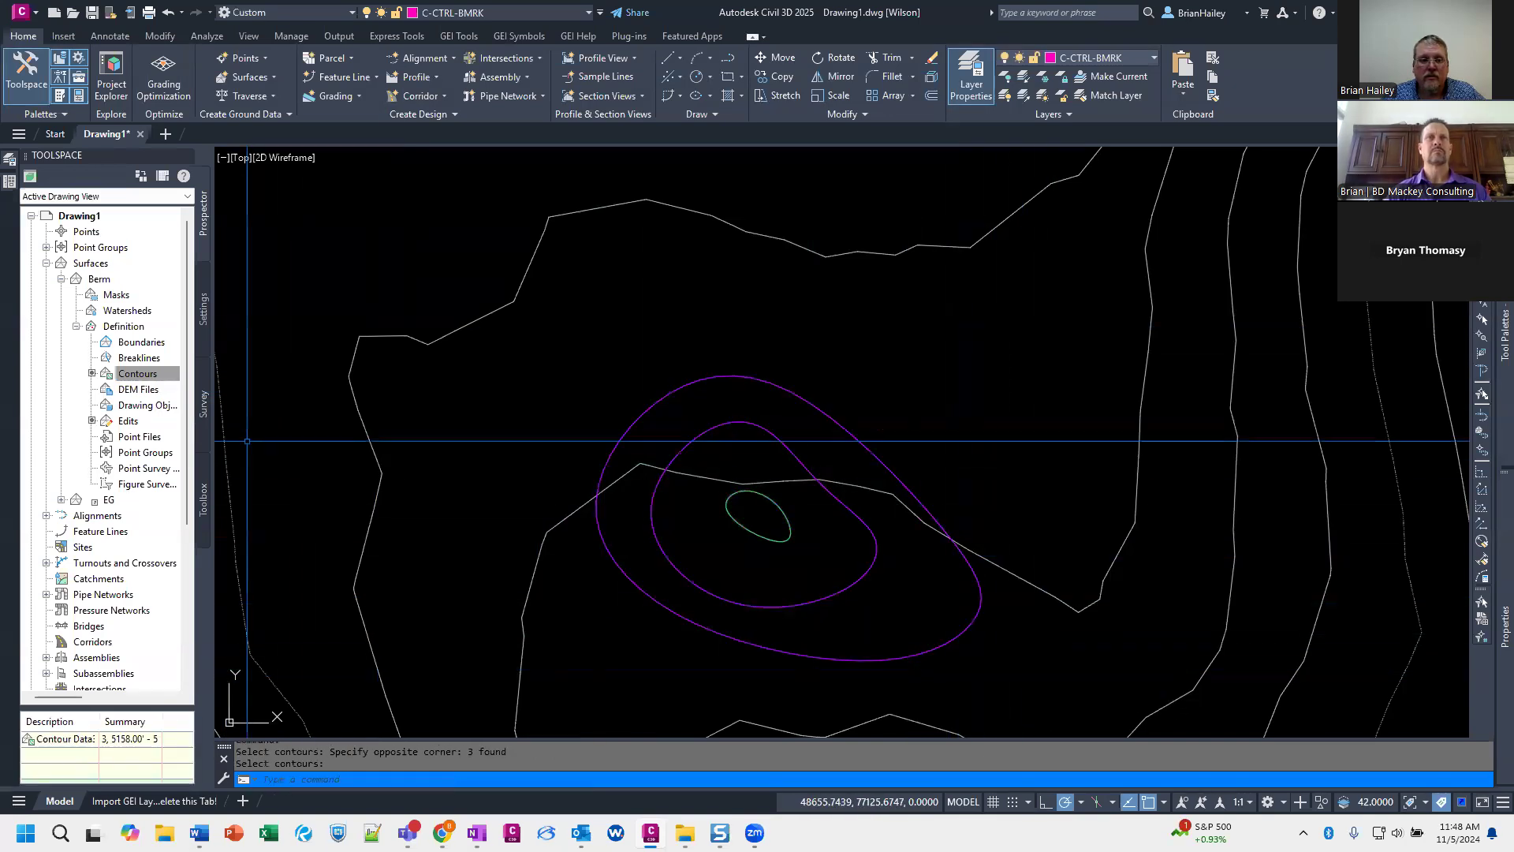
Step: Examine the Add Contour Data and Minimize Flat Areas operations in the Berm surface's definition properties without changing them
right_click(98, 279)
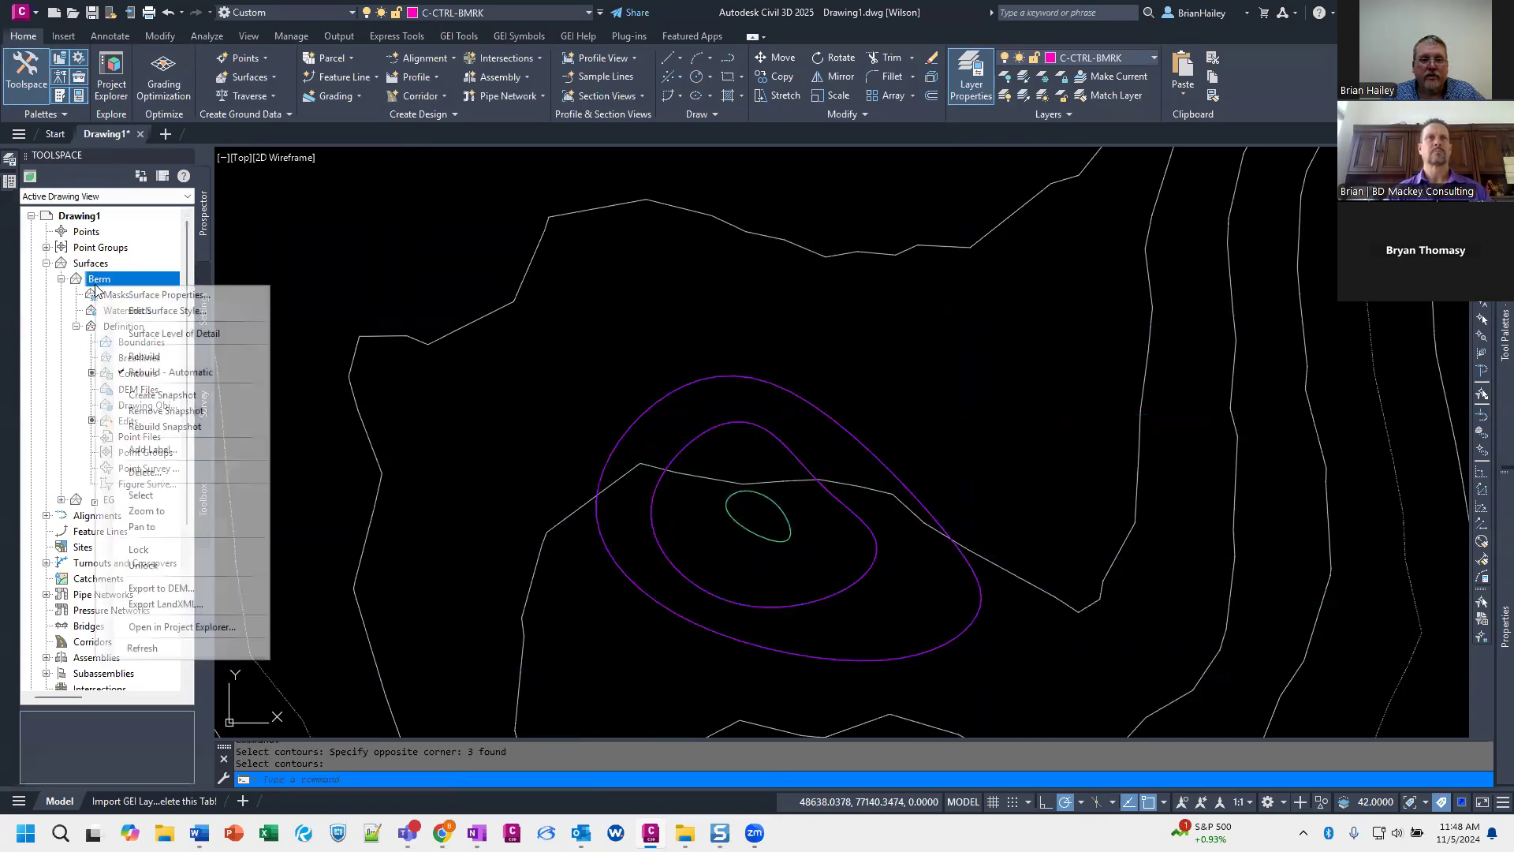
left_click(169, 295)
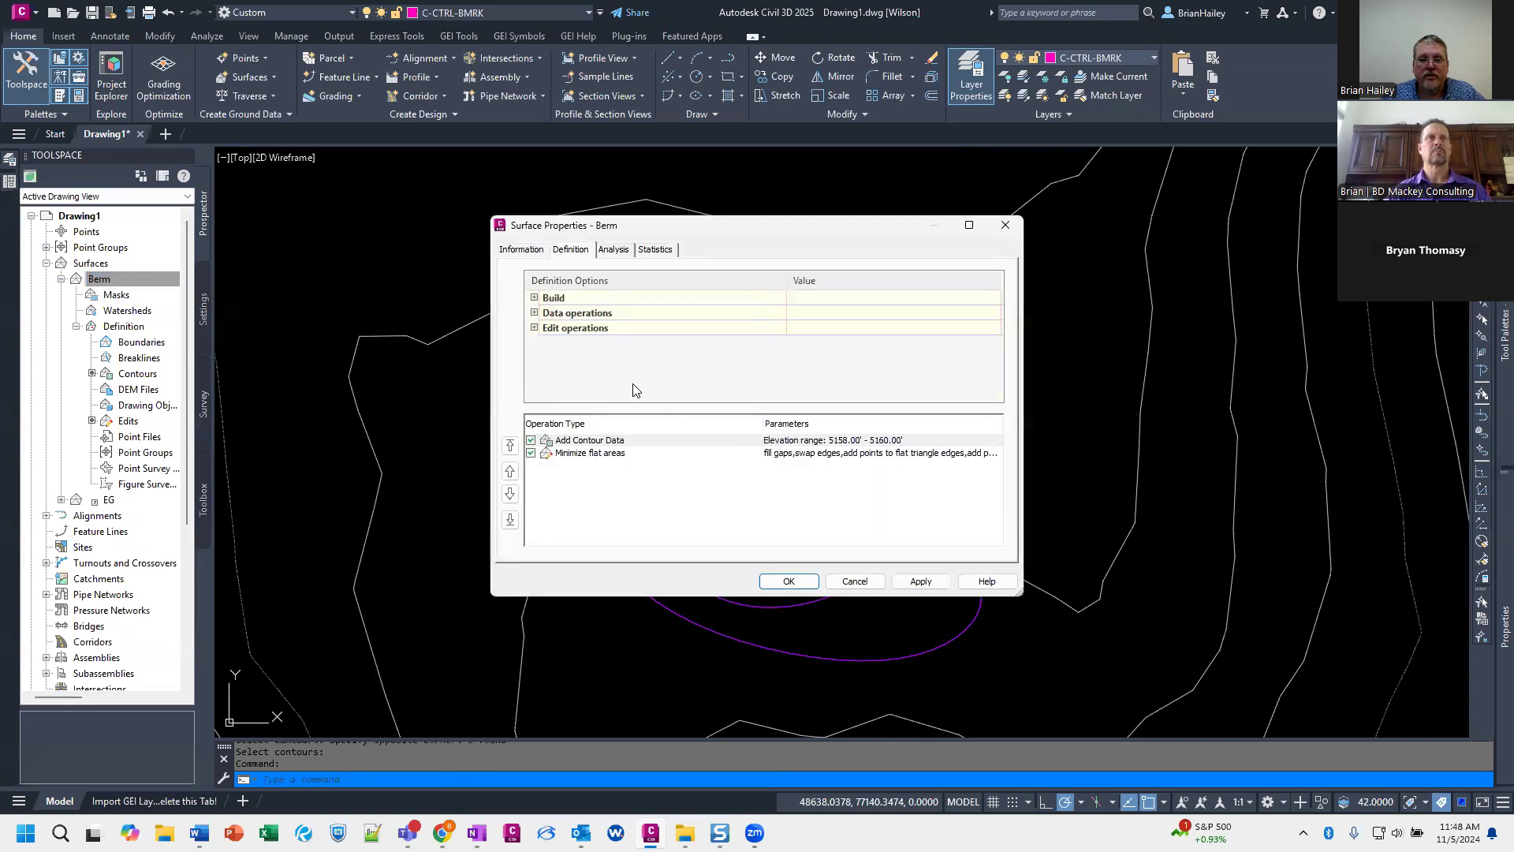
left_click(620, 444)
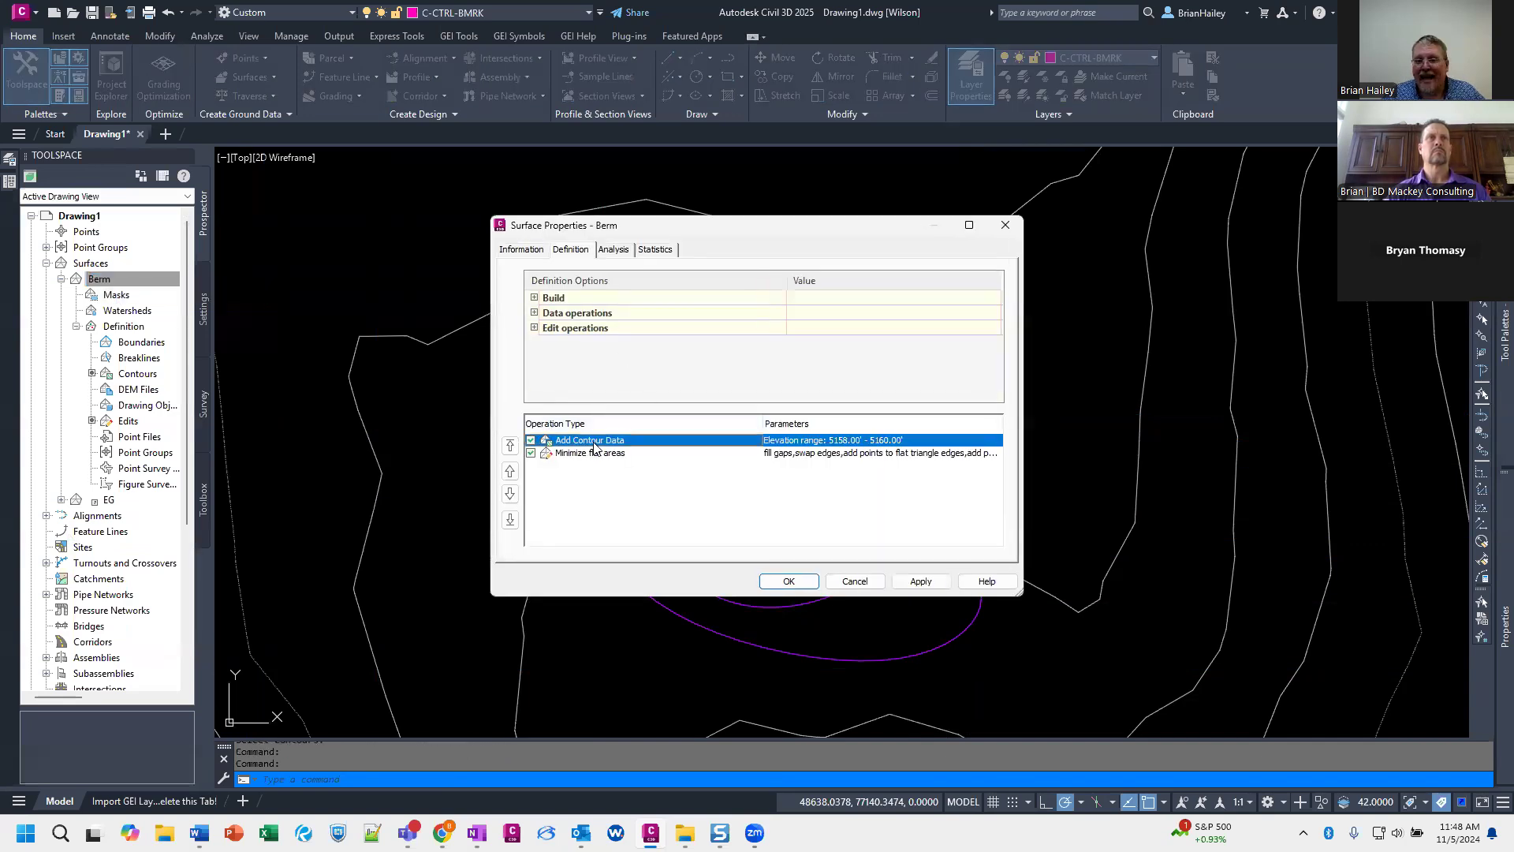
left_click(598, 454)
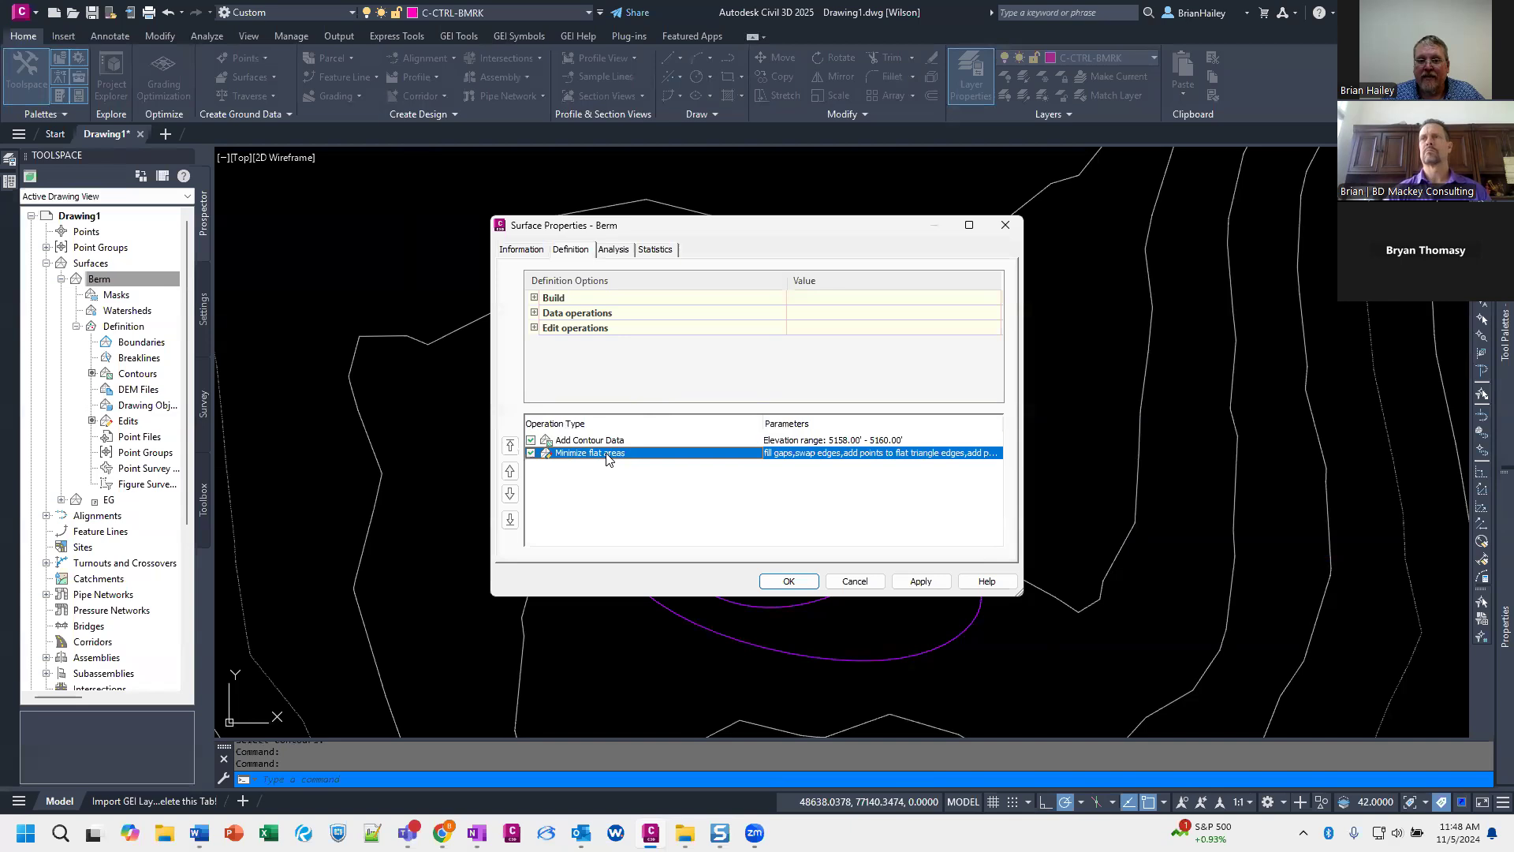
left_click(616, 464)
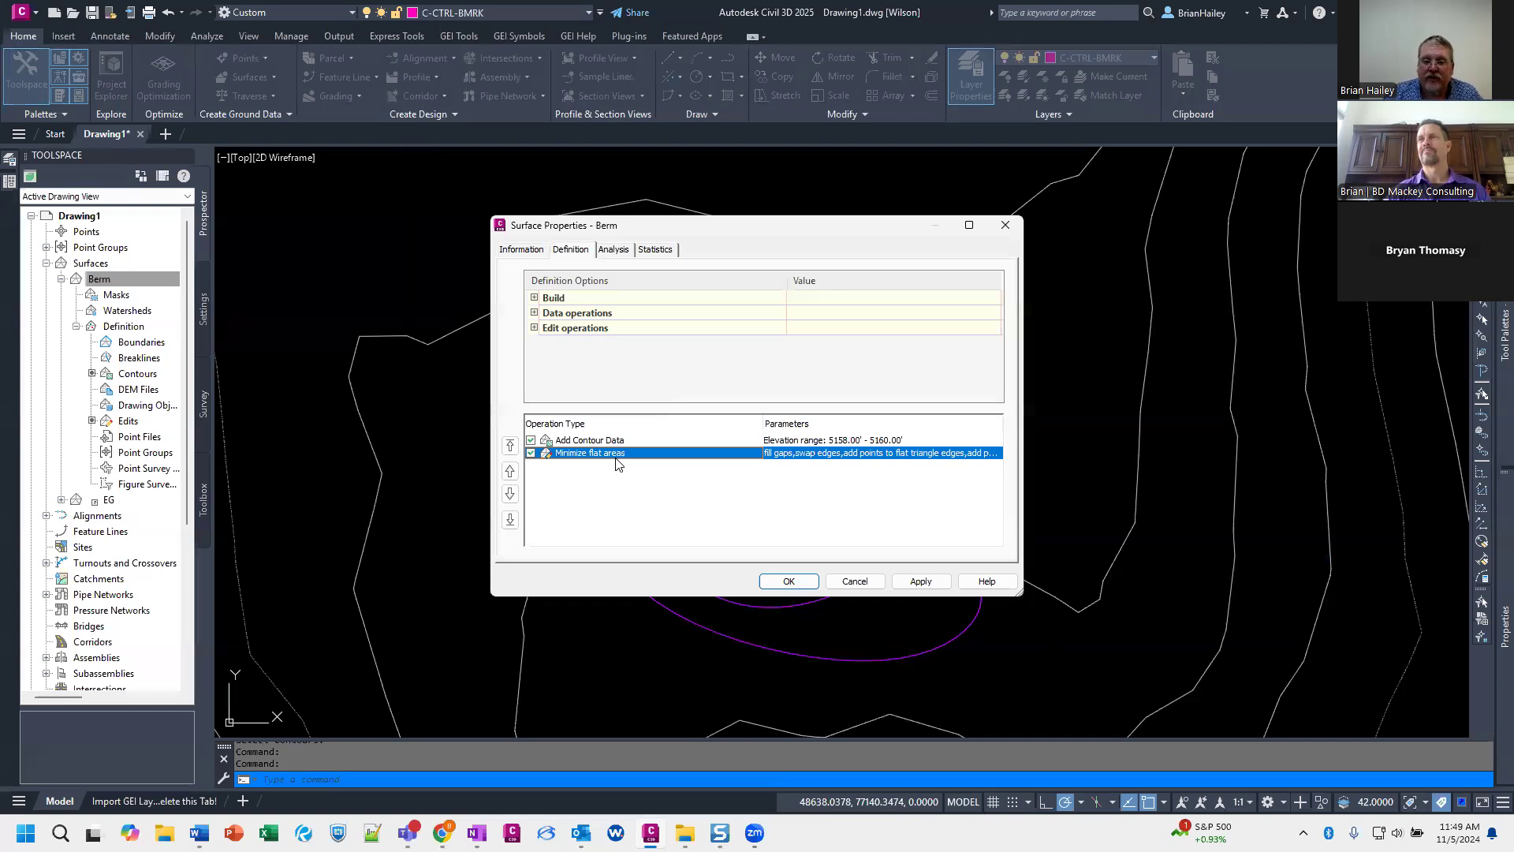
left_click(860, 581)
left_click(907, 594)
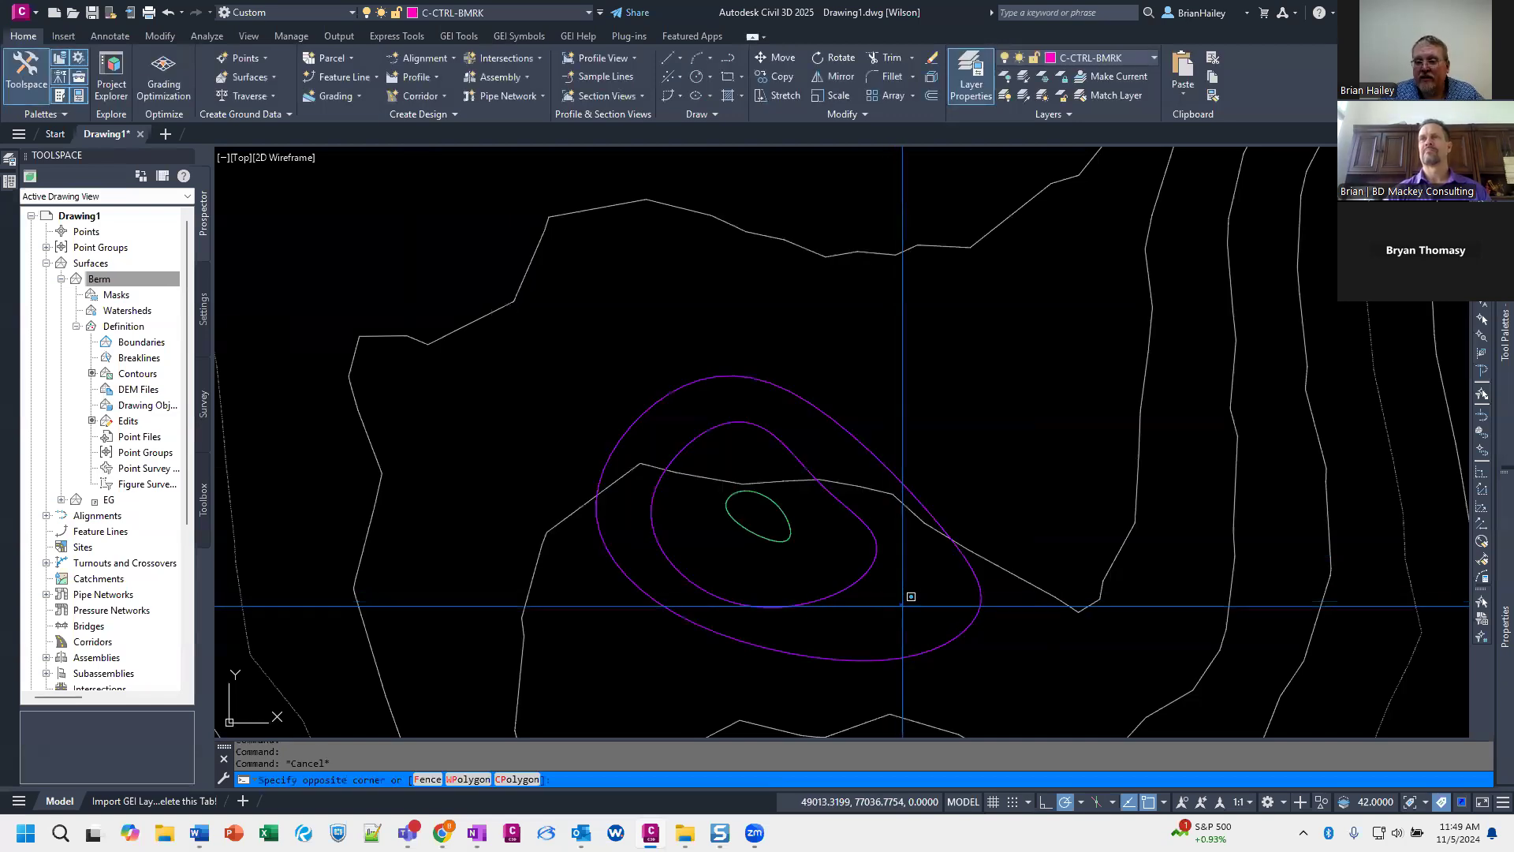
Step: Draw a closed six-sided polyline with a perimeter of about 115 ft between the outer and middle berm polylines, near their southeast end
type("pl")
key("Return")
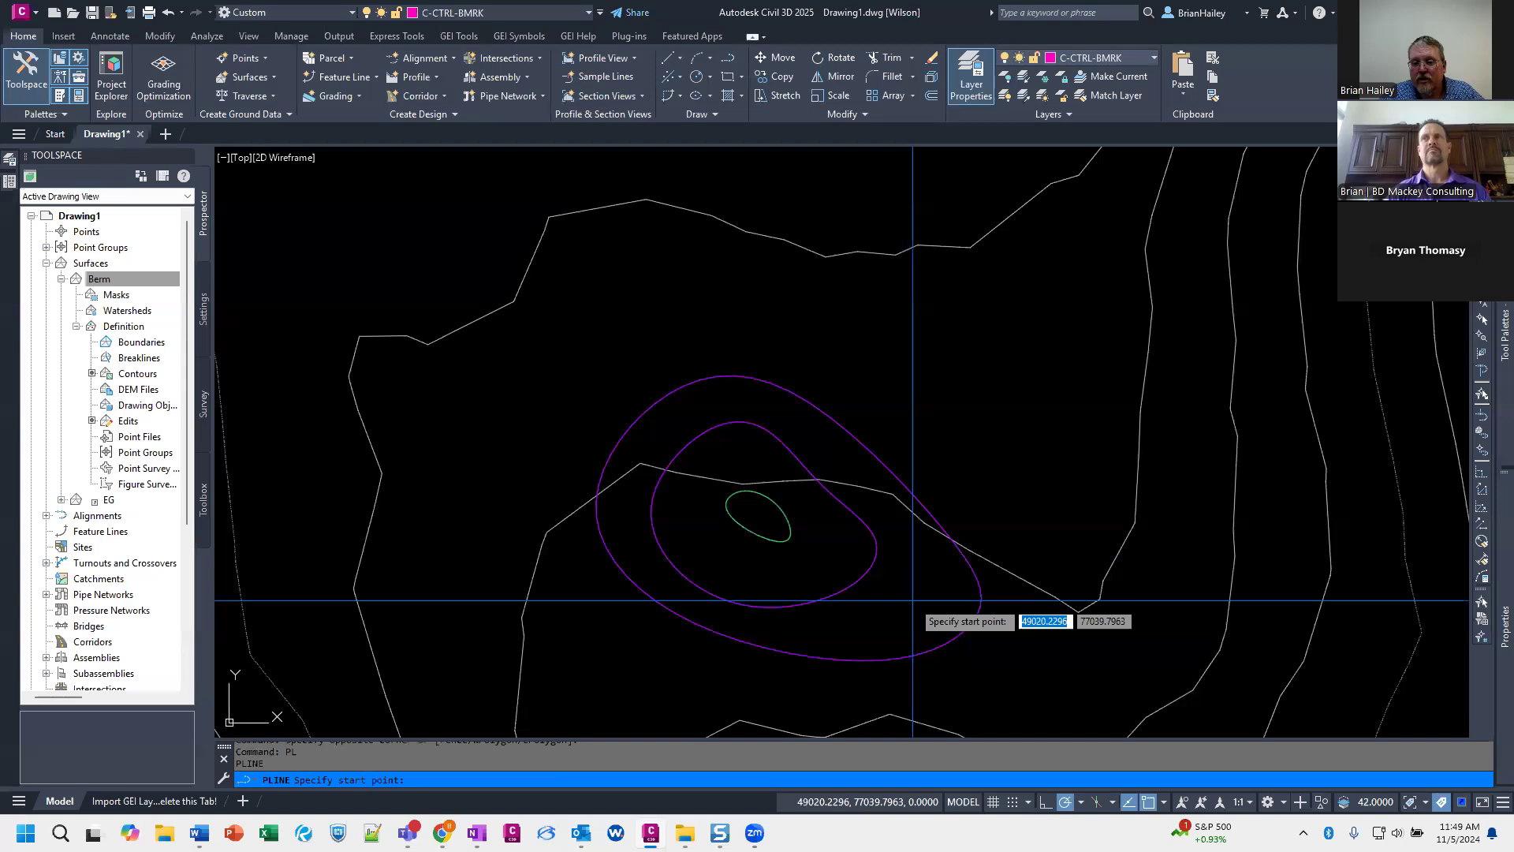
left_click(916, 631)
left_click(932, 603)
left_click(932, 576)
left_click(894, 575)
left_click(865, 601)
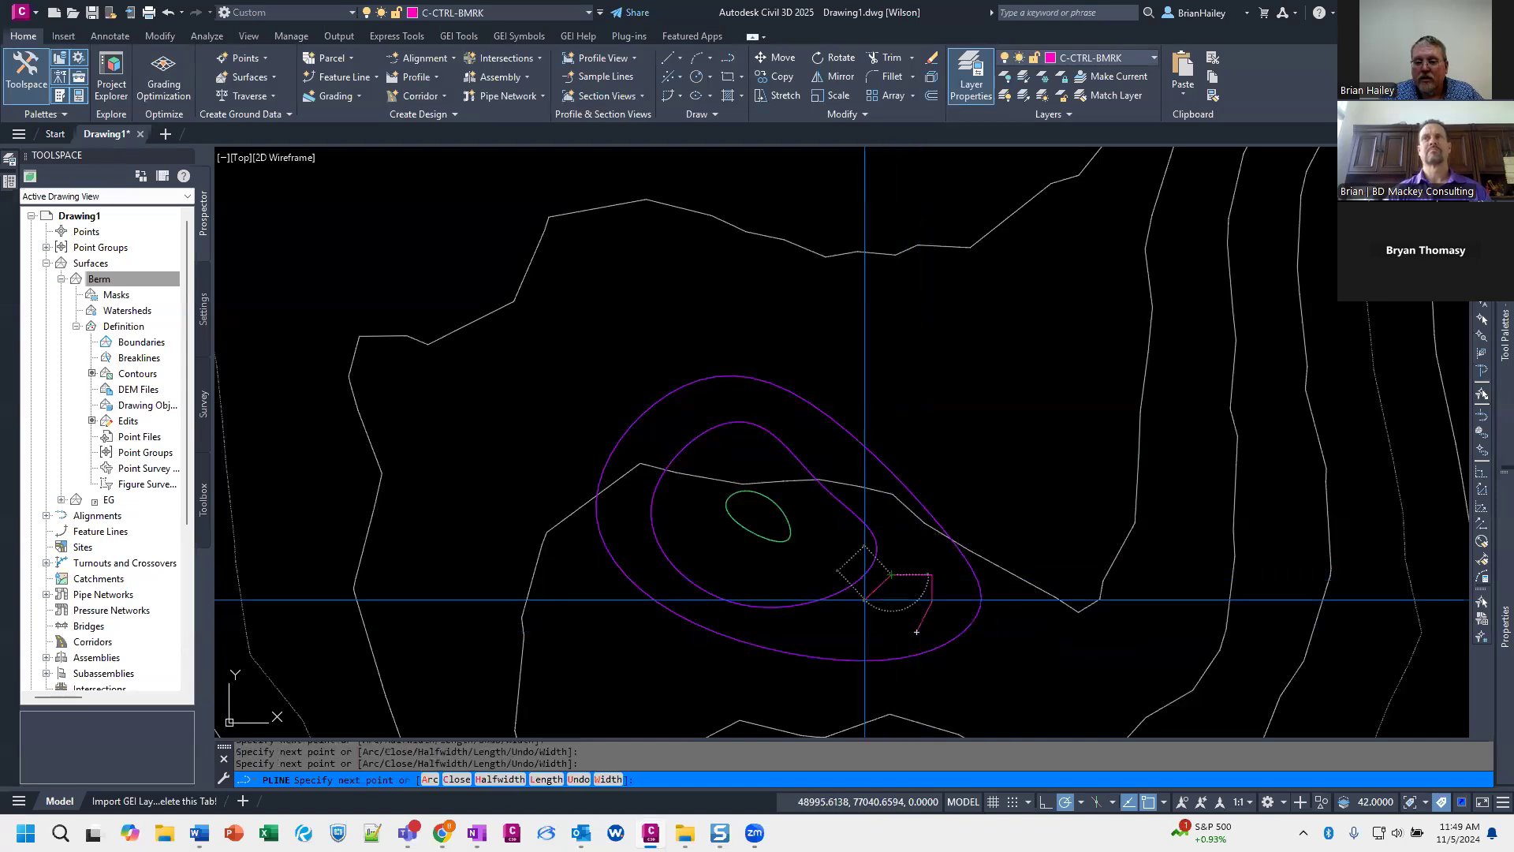
left_click(878, 632)
type("c")
key("Return")
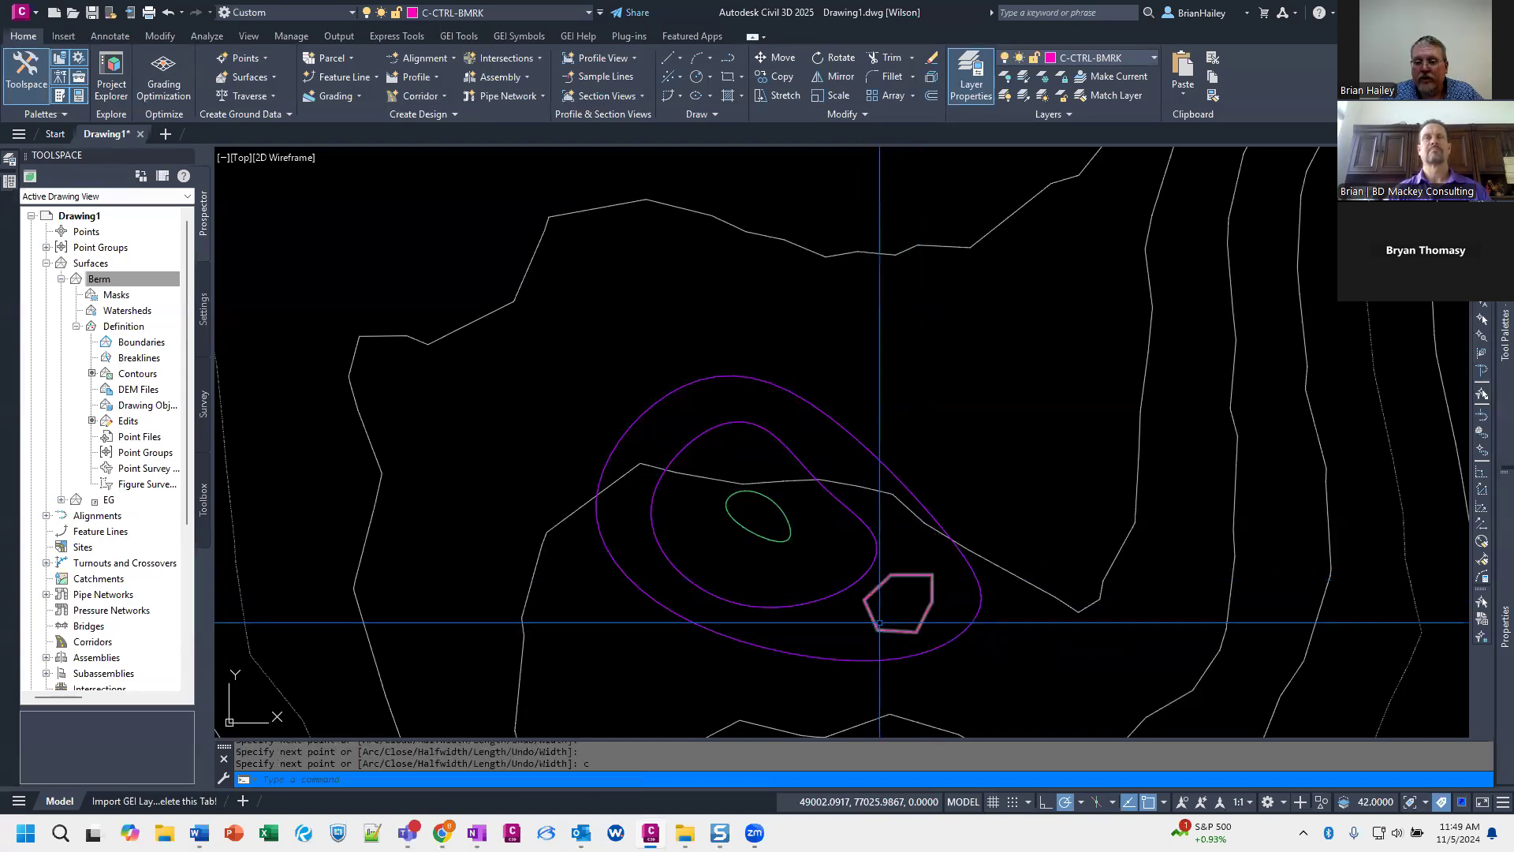
left_click(844, 587)
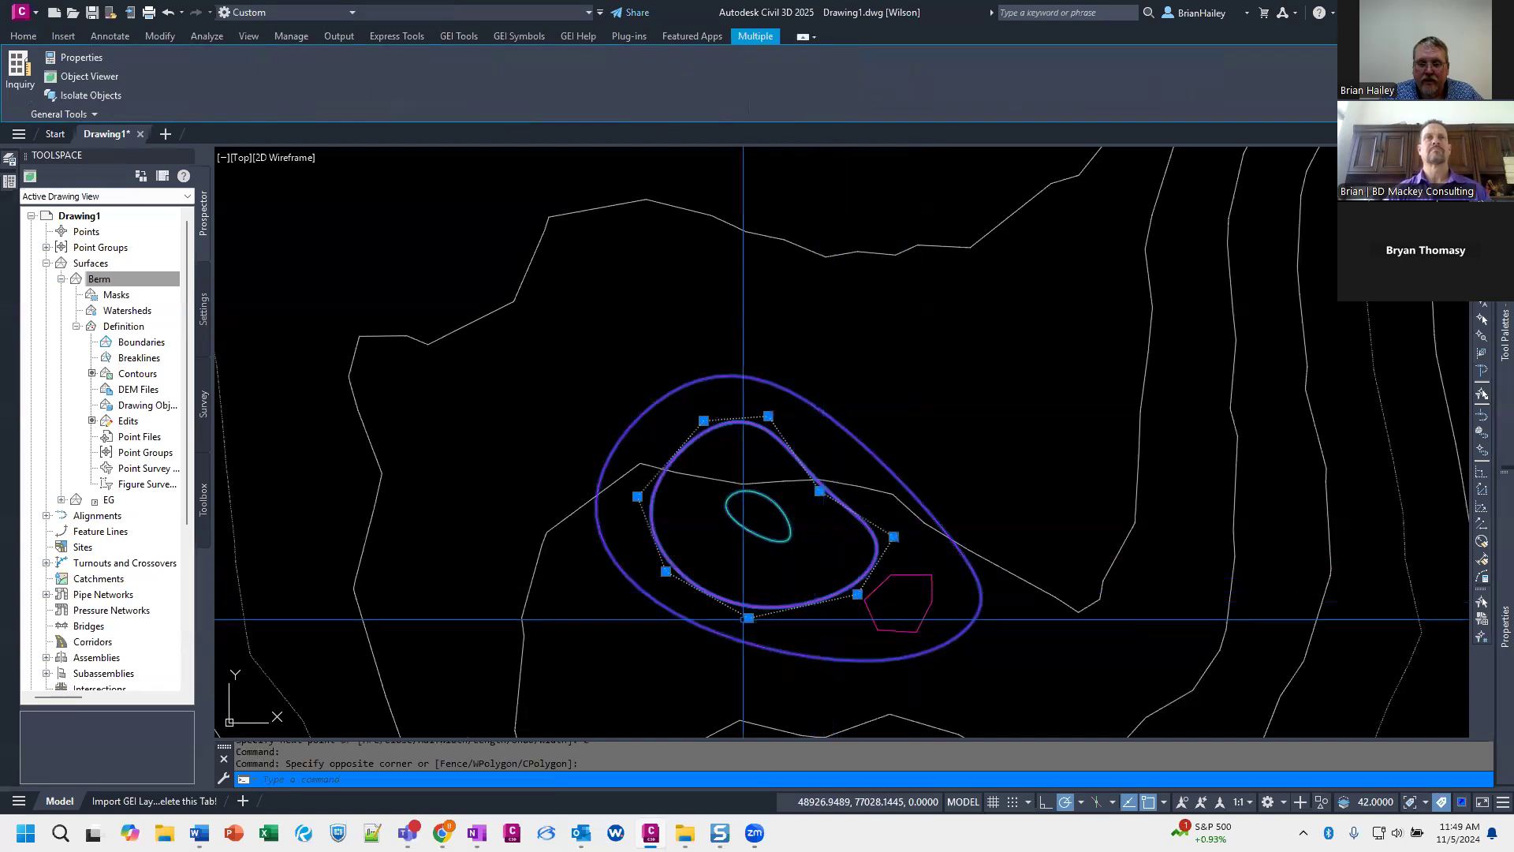
mouse_move(748, 619)
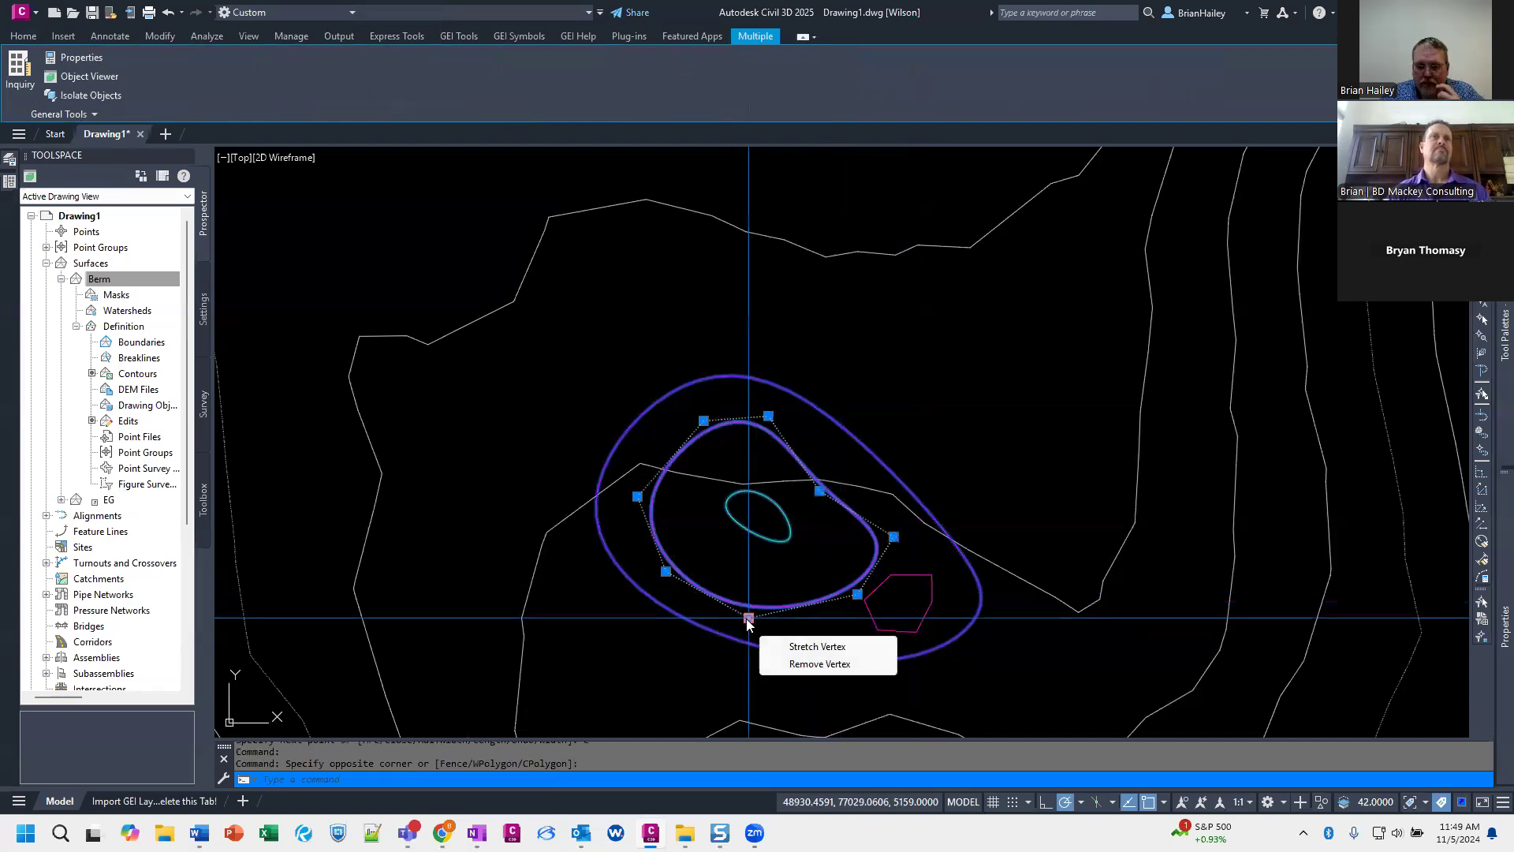
key("Escape")
Step: Set the elevation of the closed six-sided polyline to 5159
left_click(874, 627)
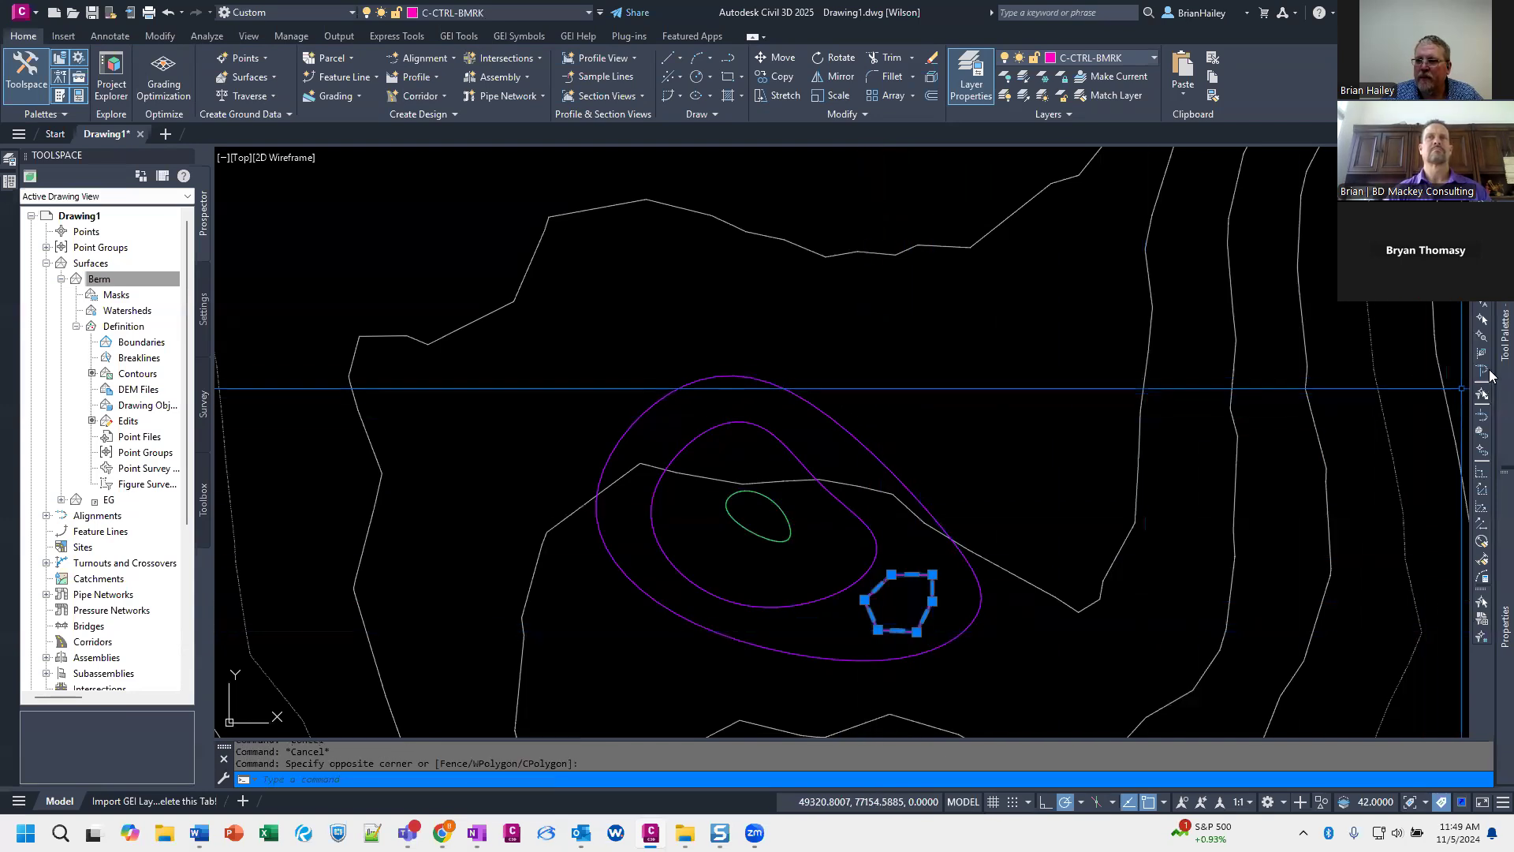
mouse_move(1493, 377)
mouse_move(1504, 625)
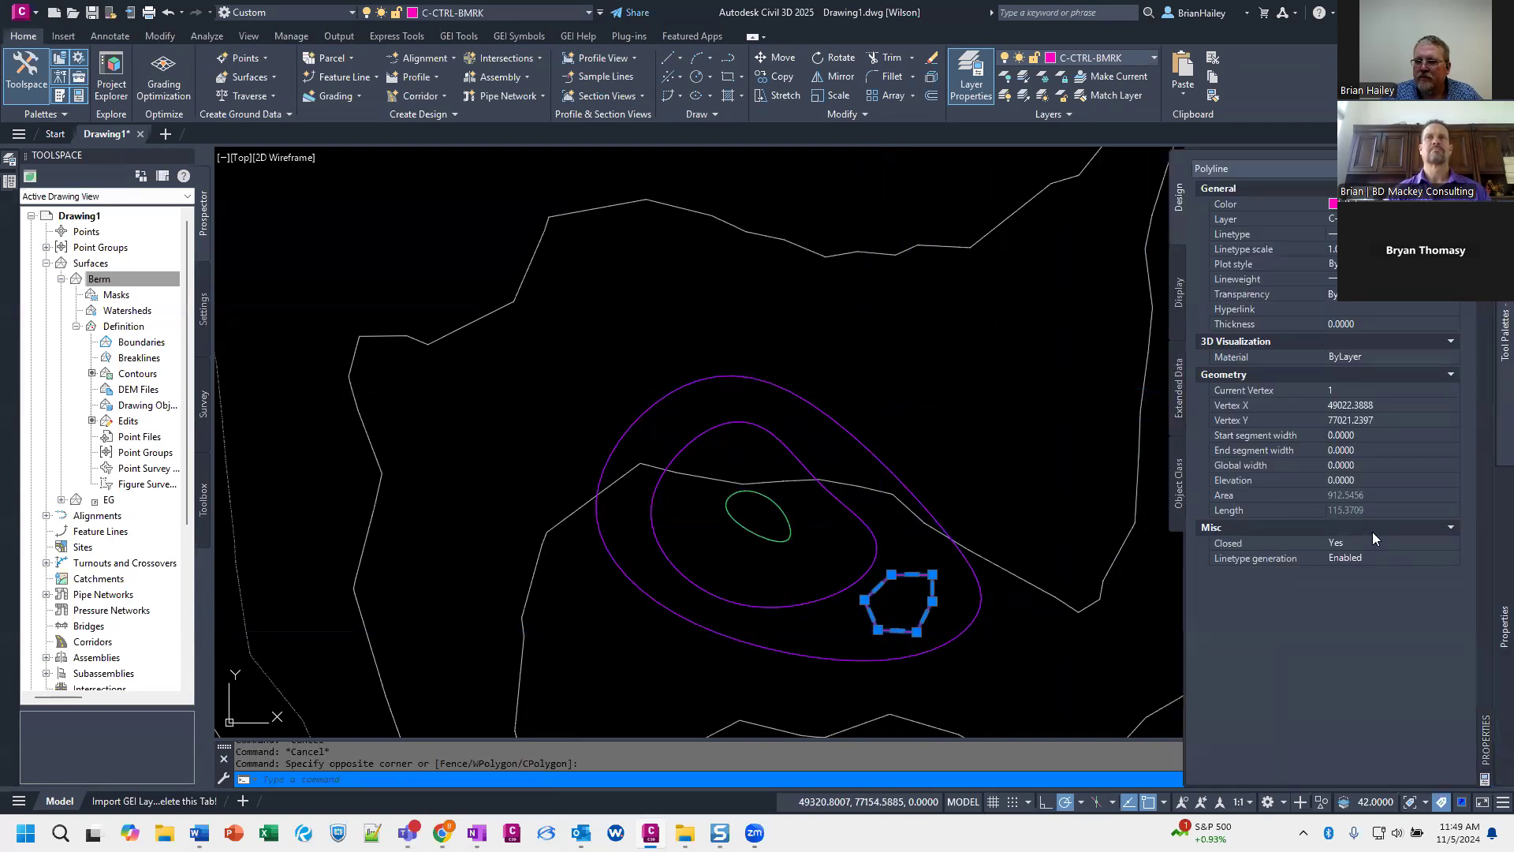
left_click(1377, 476)
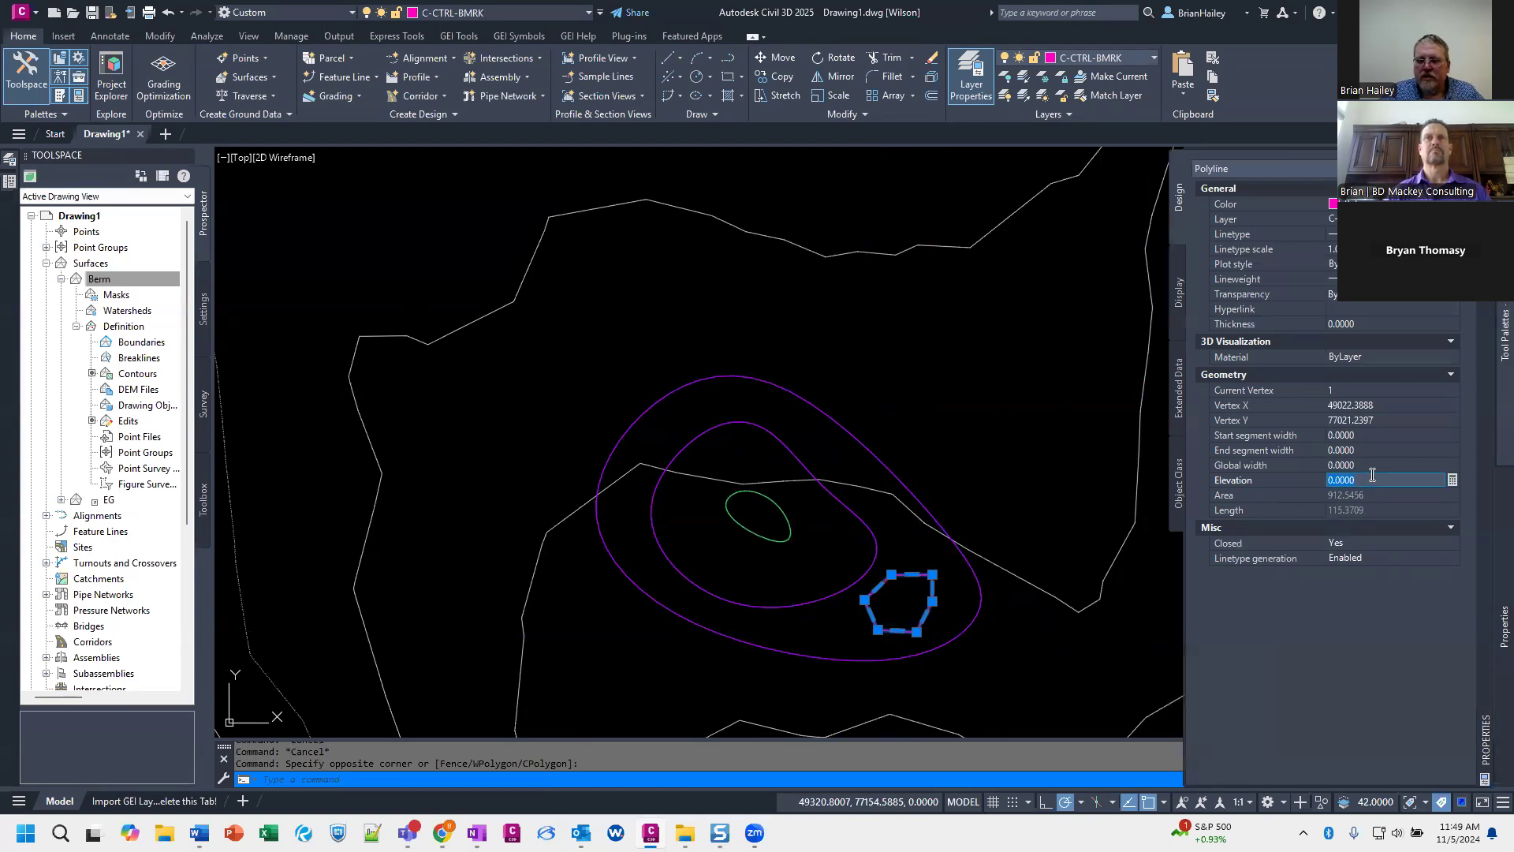
type("51")
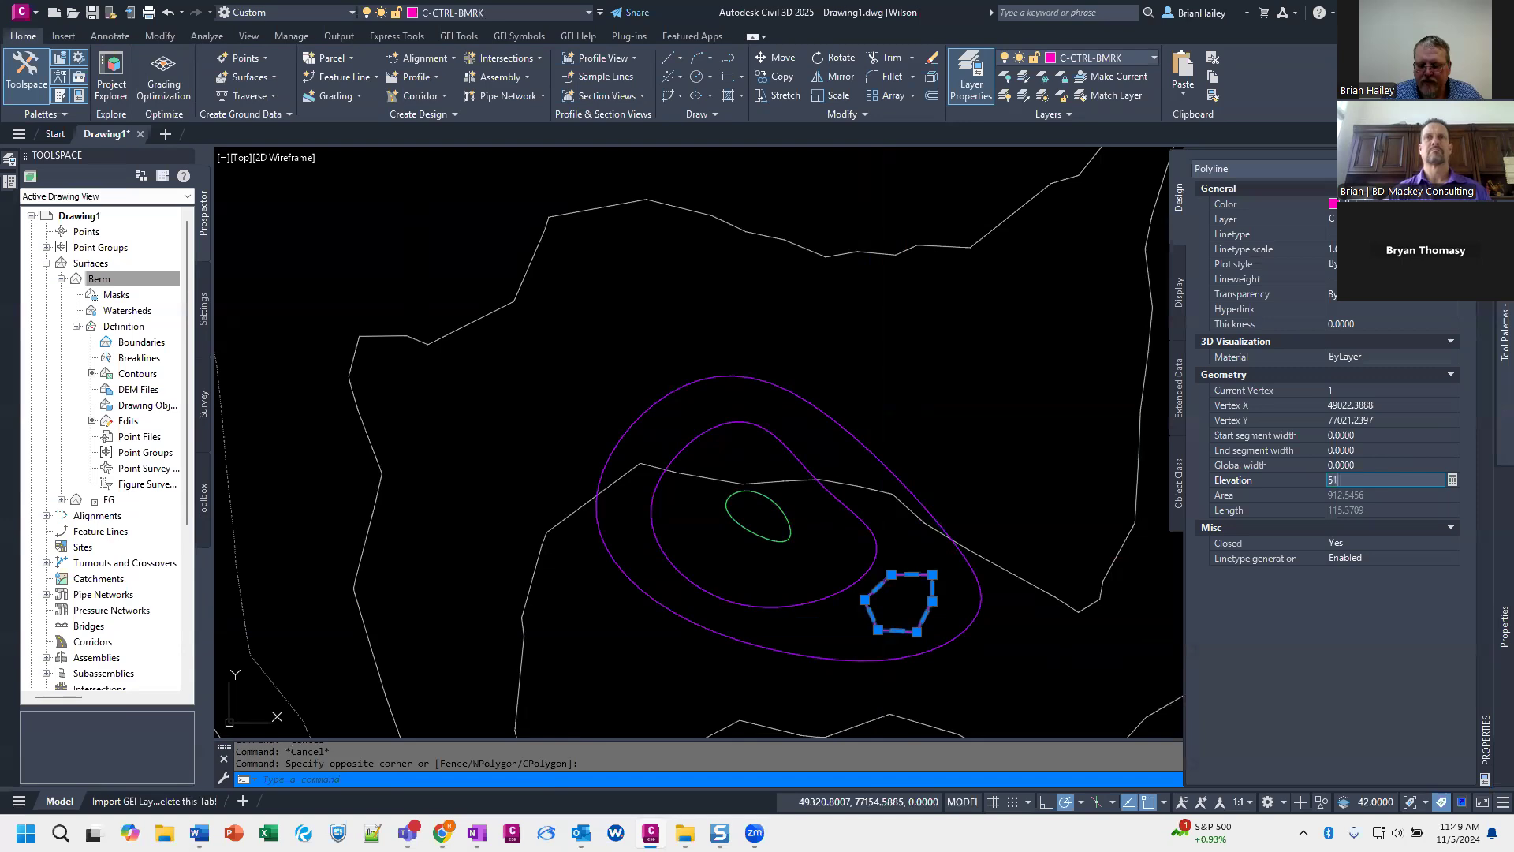
key("Return")
key("Escape")
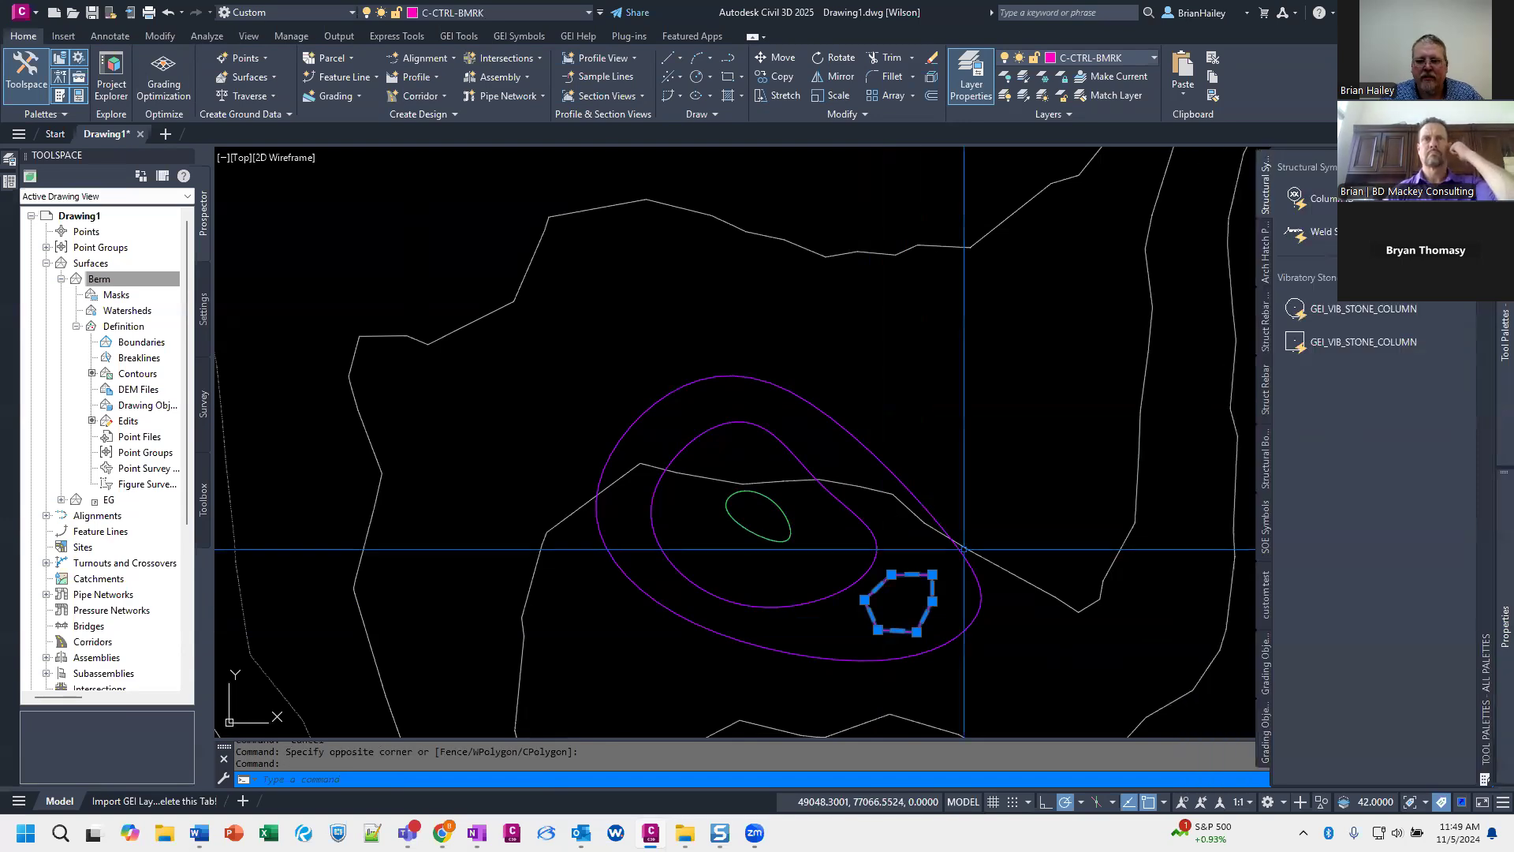
Step: Add the six-sided polyline to the Berm surface as contour data with all four minimize flat areas options enabled
right_click(164, 375)
left_click(168, 385)
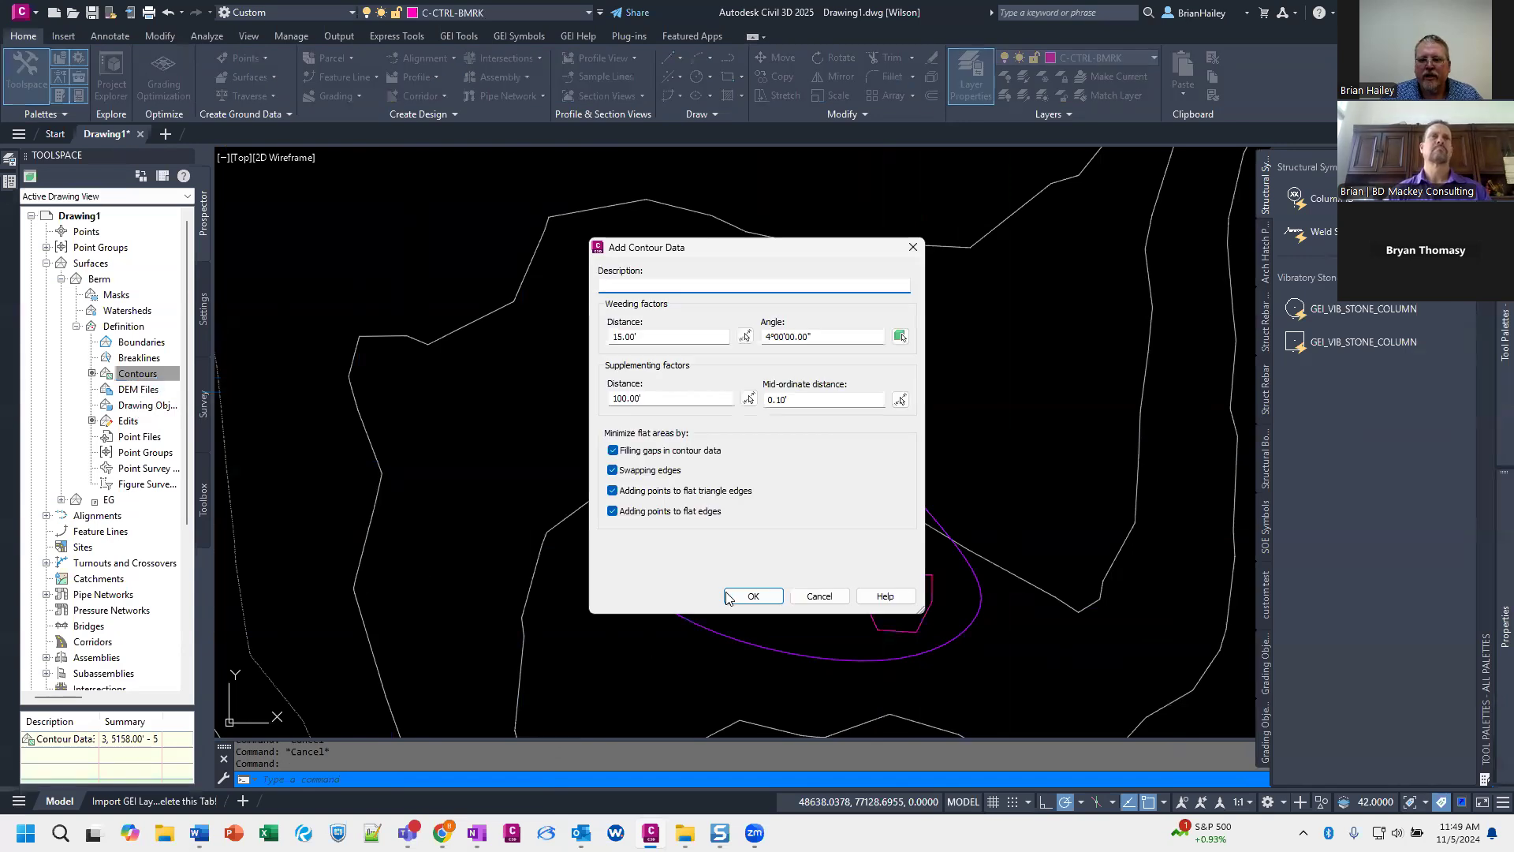
left_click(740, 599)
left_click(876, 630)
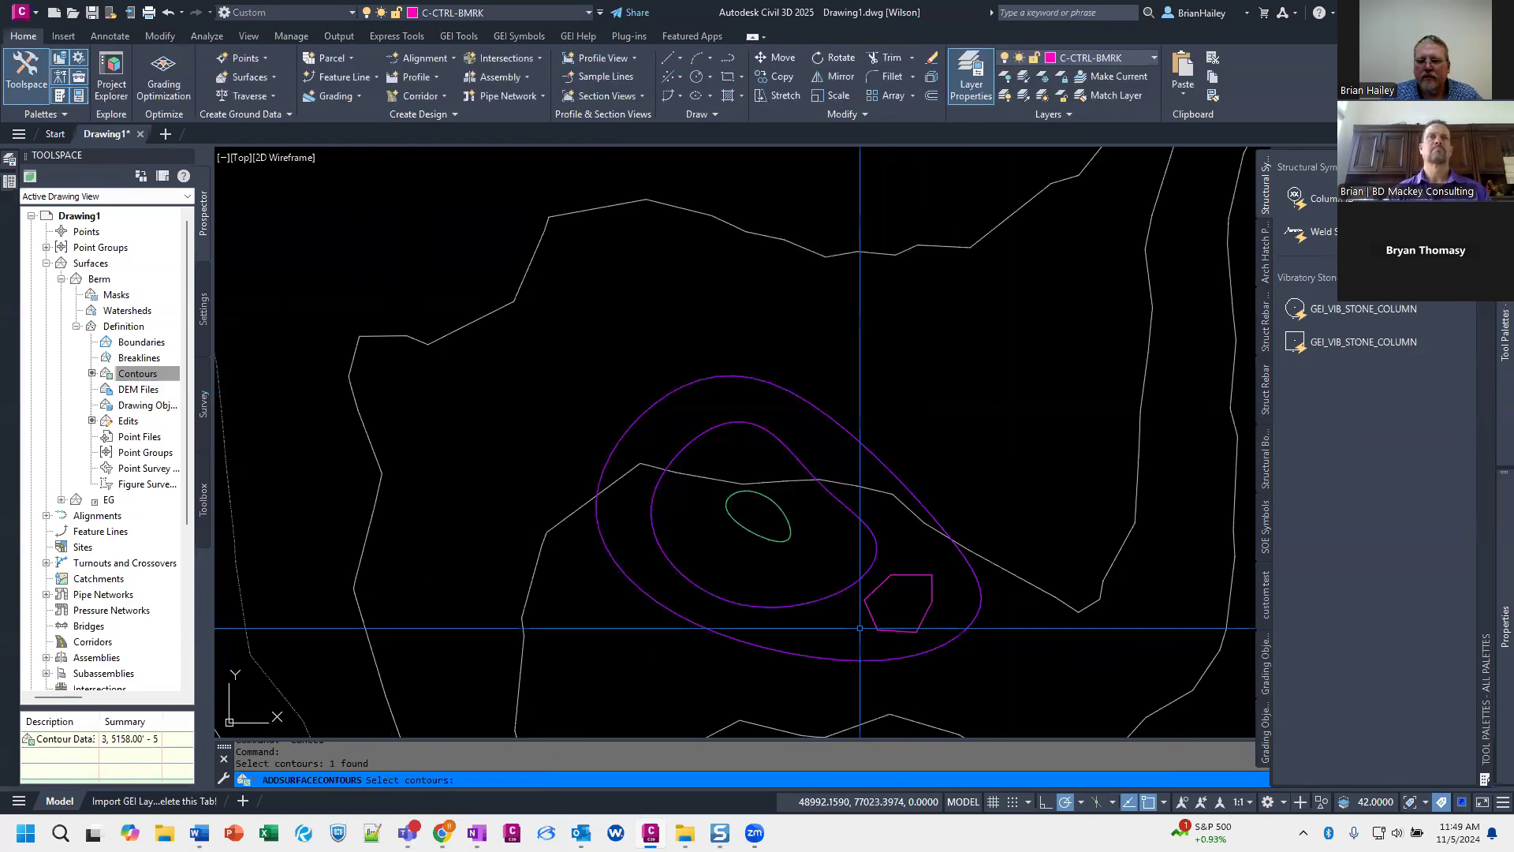
Step: Examine the order of the contour data and Minimize Flat Areas operations in the Berm surface's definition properties
right_click(106, 280)
left_click(126, 286)
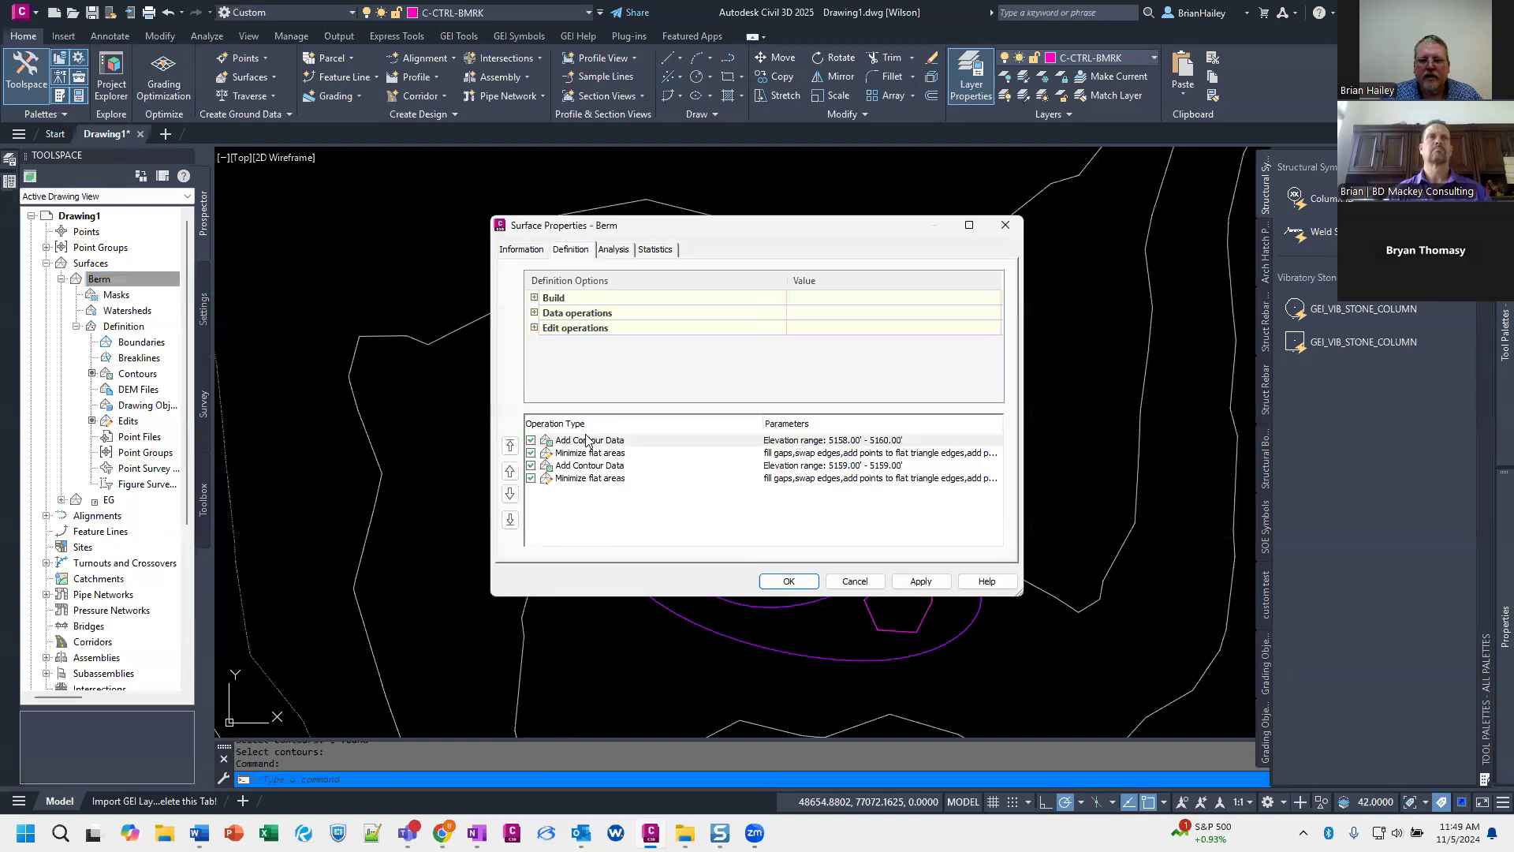
left_click(592, 441)
left_click(598, 454)
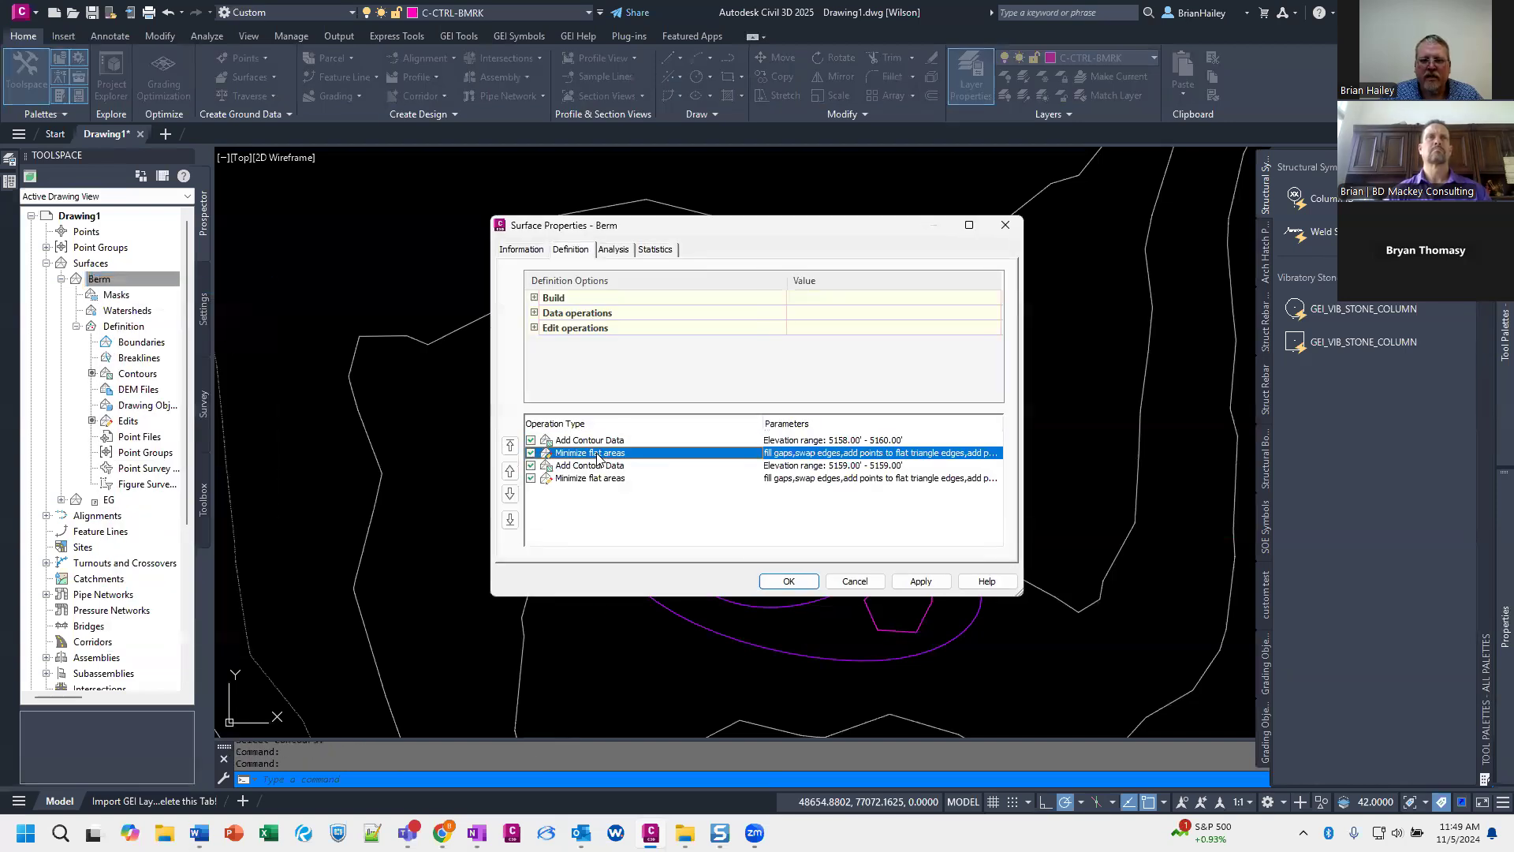
left_click(602, 466)
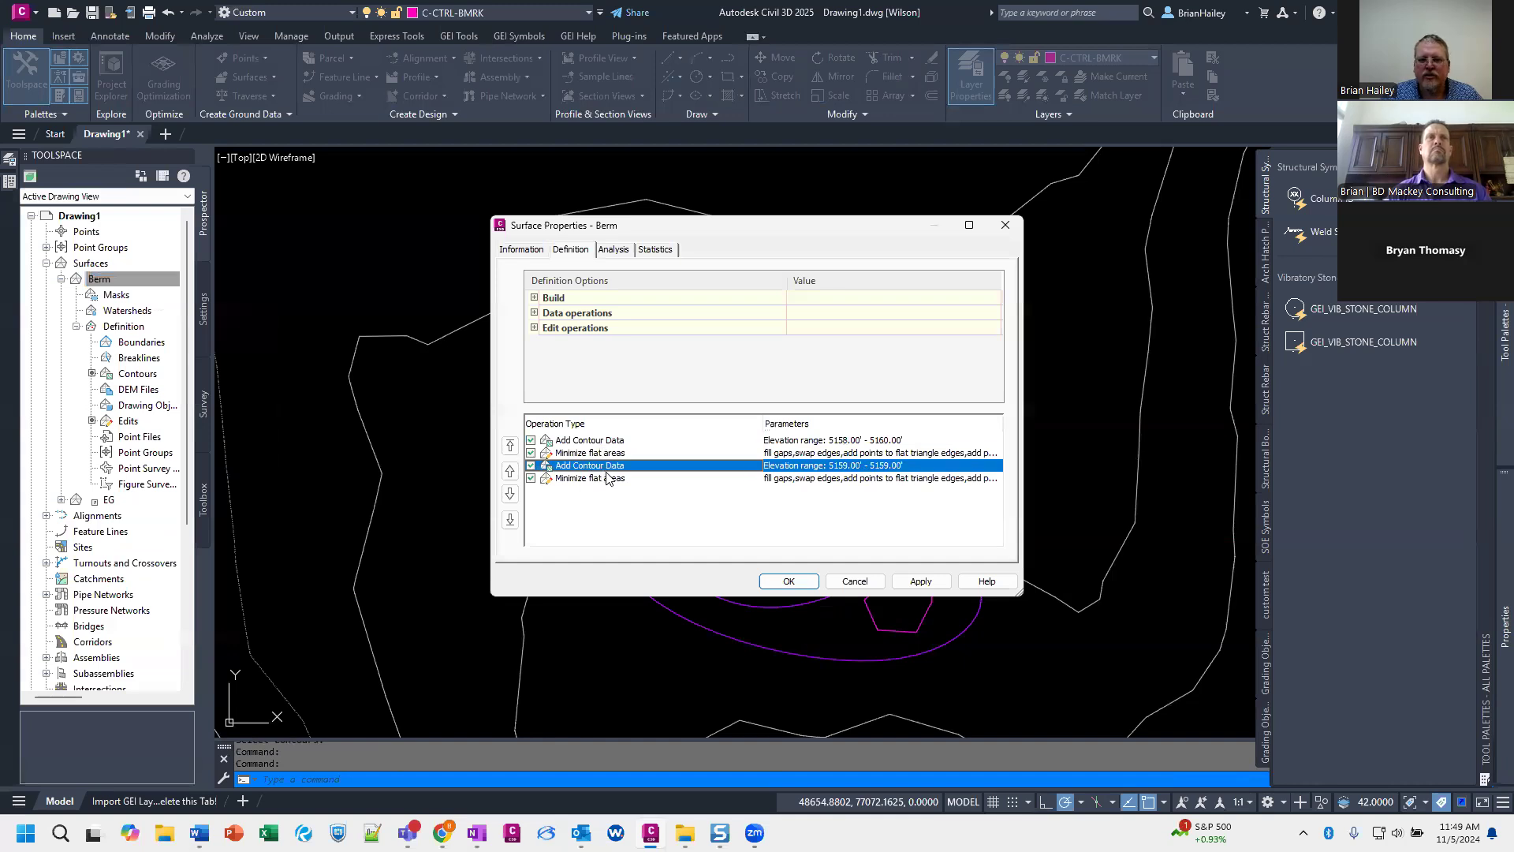
left_click(607, 479)
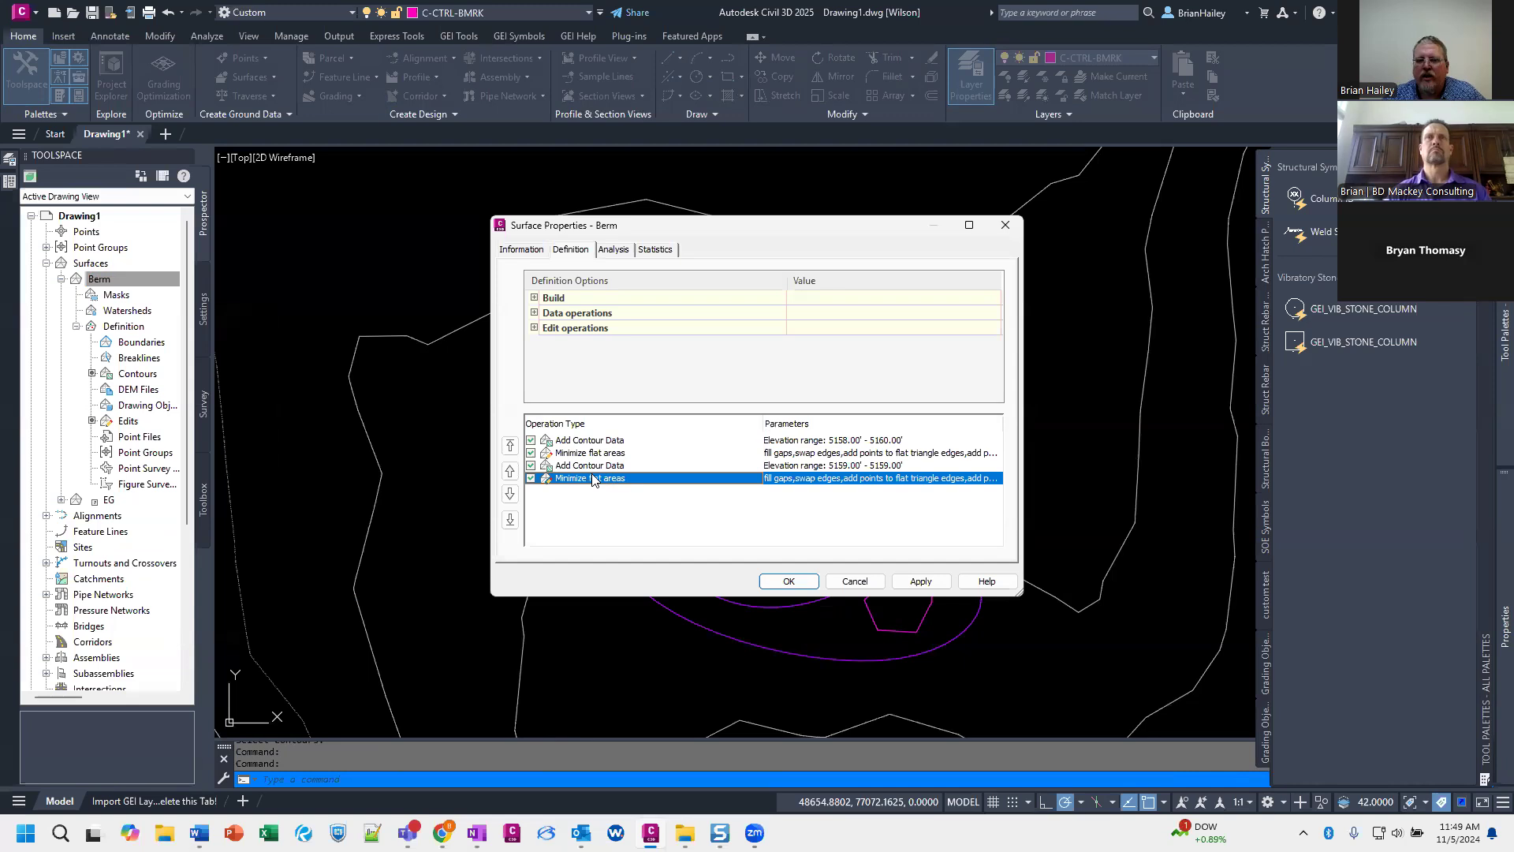
Step: Remove the first Minimize Flat Areas operation from the Berm surface definition and rebuild the surface
left_click(530, 453)
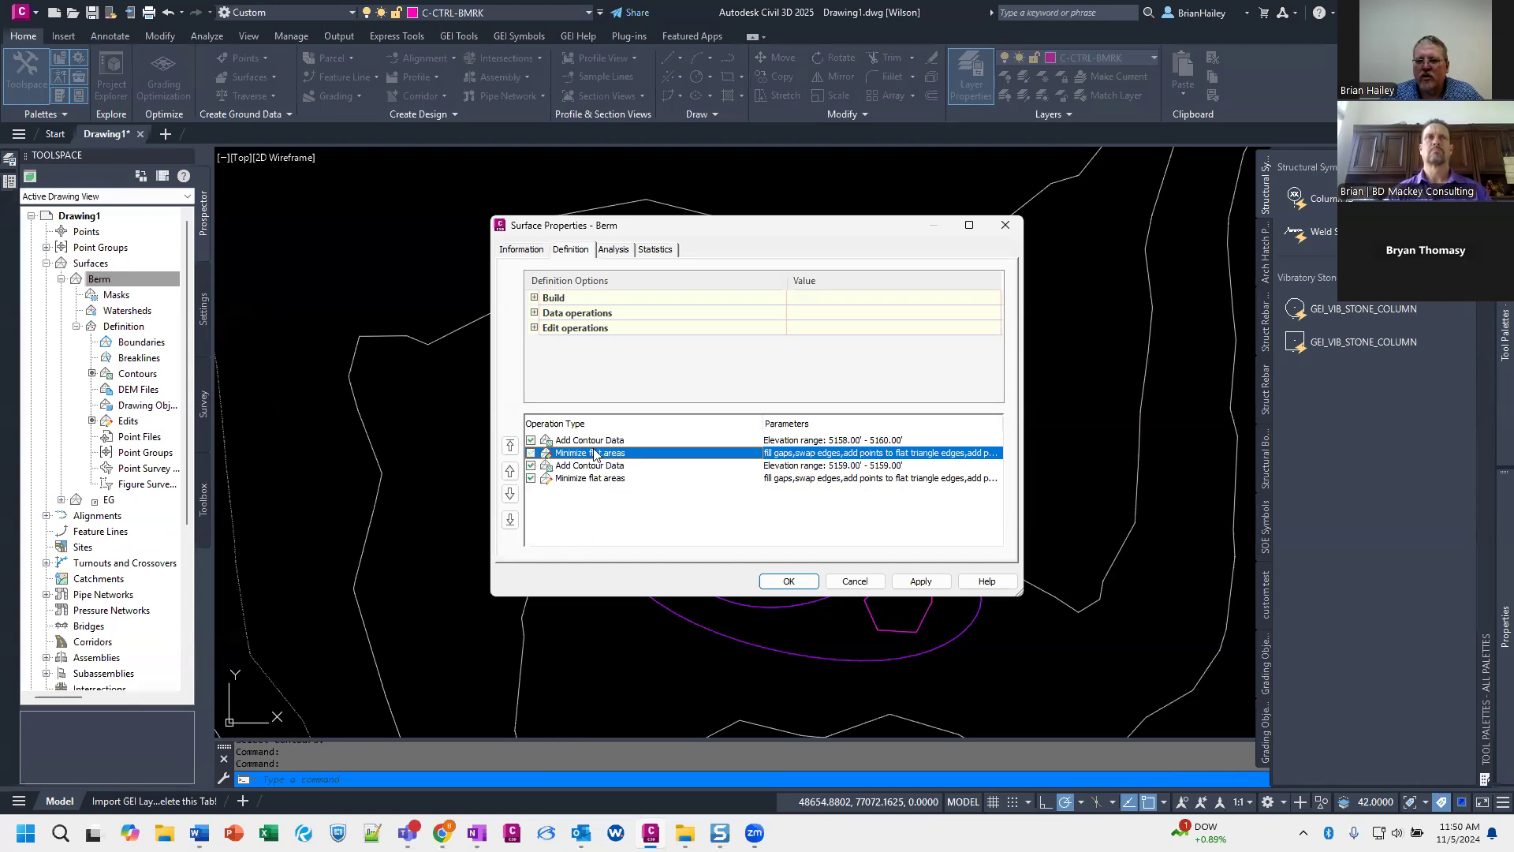
right_click(594, 456)
left_click(628, 460)
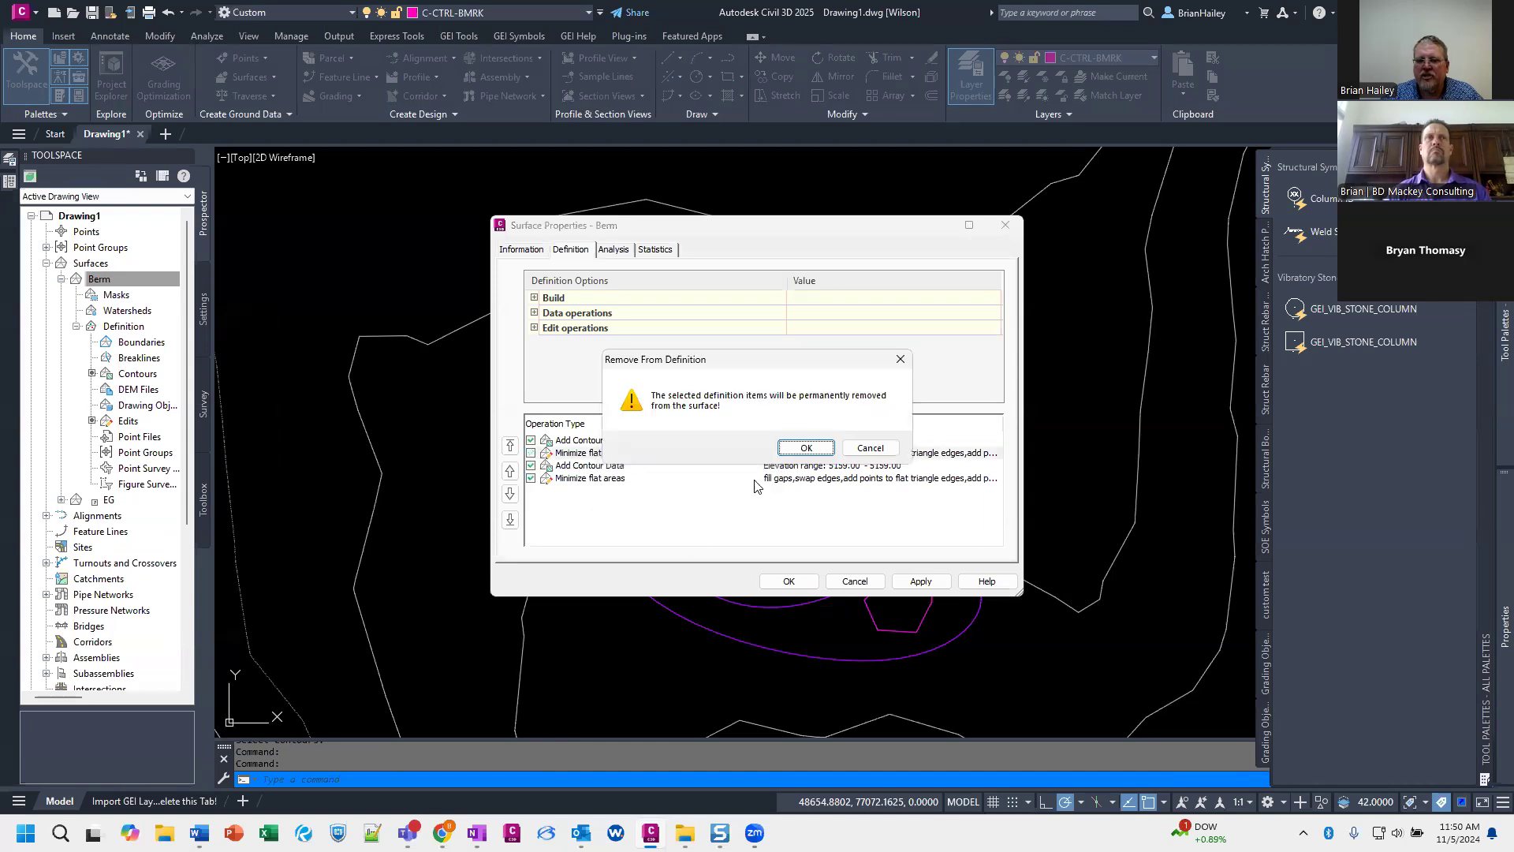
left_click(795, 444)
left_click(786, 581)
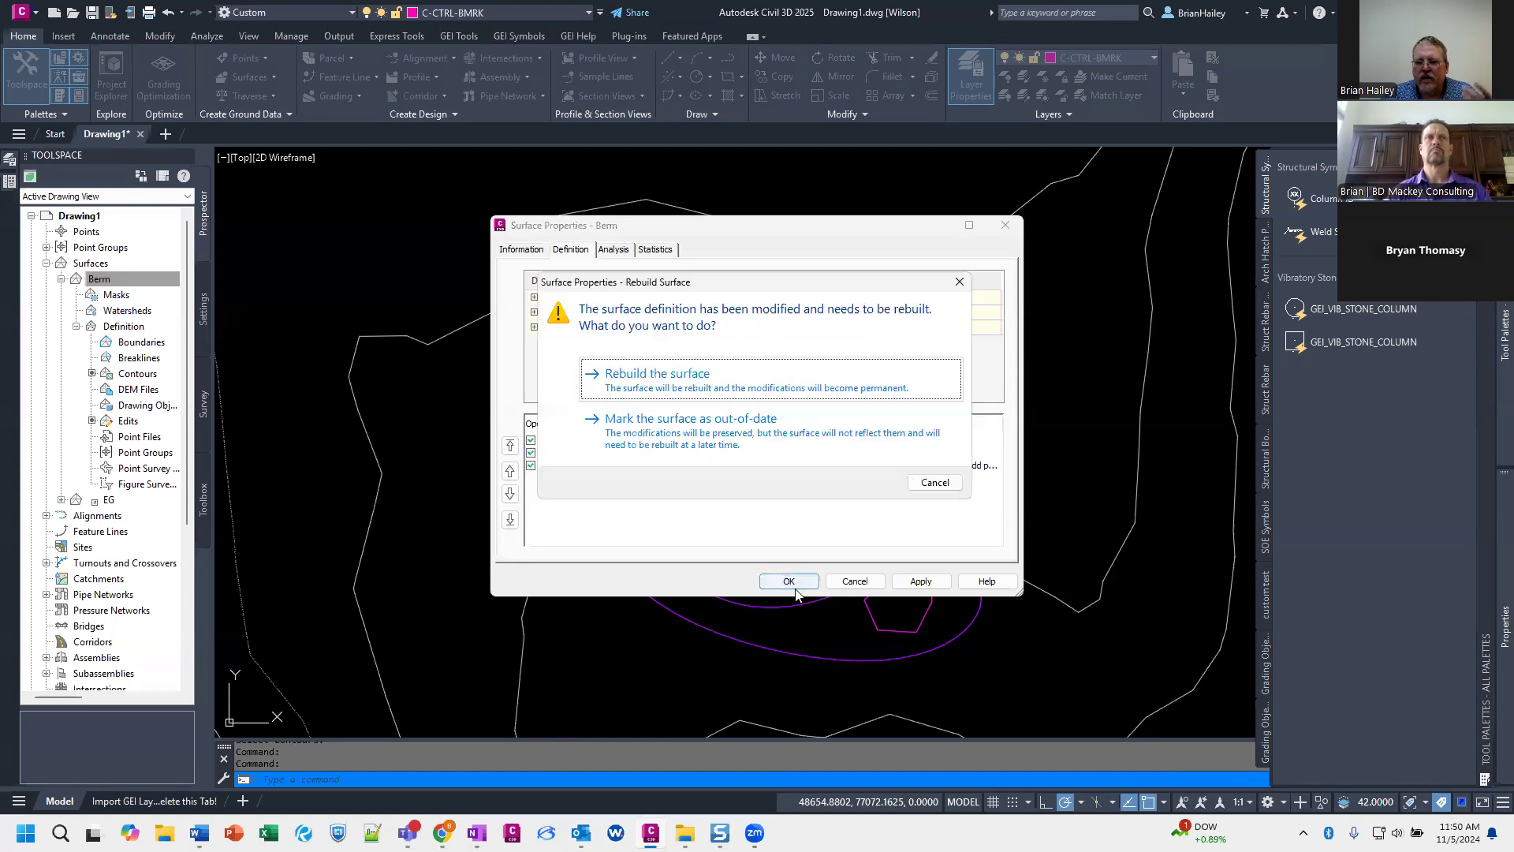
left_click(754, 392)
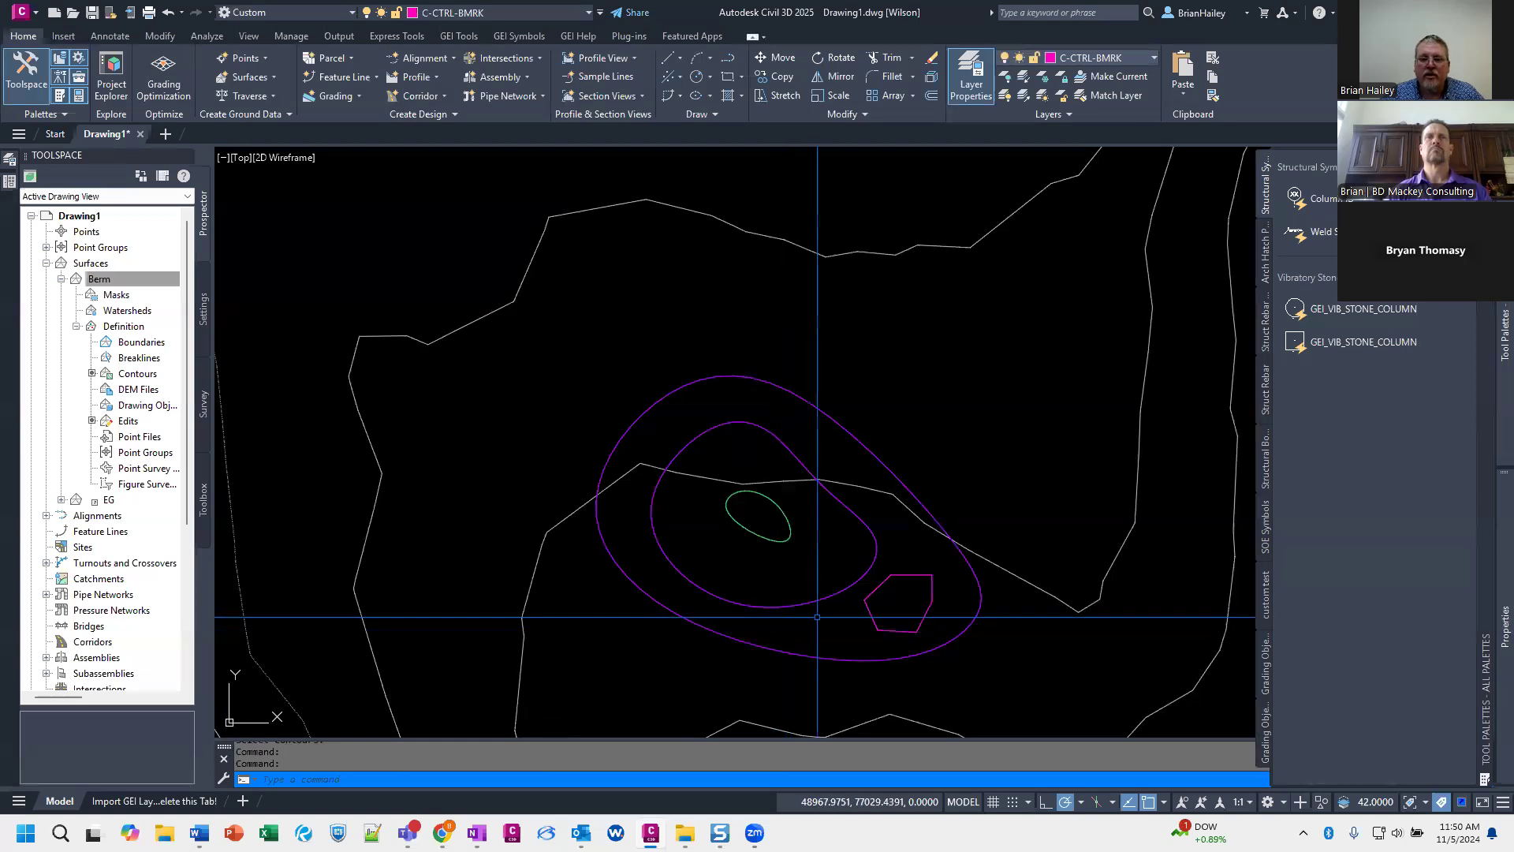
Step: Decurve the middle closed polyline of the berm with Edit Polyline, reducing it to straight segments
middle_click_drag(912, 635, 883, 605)
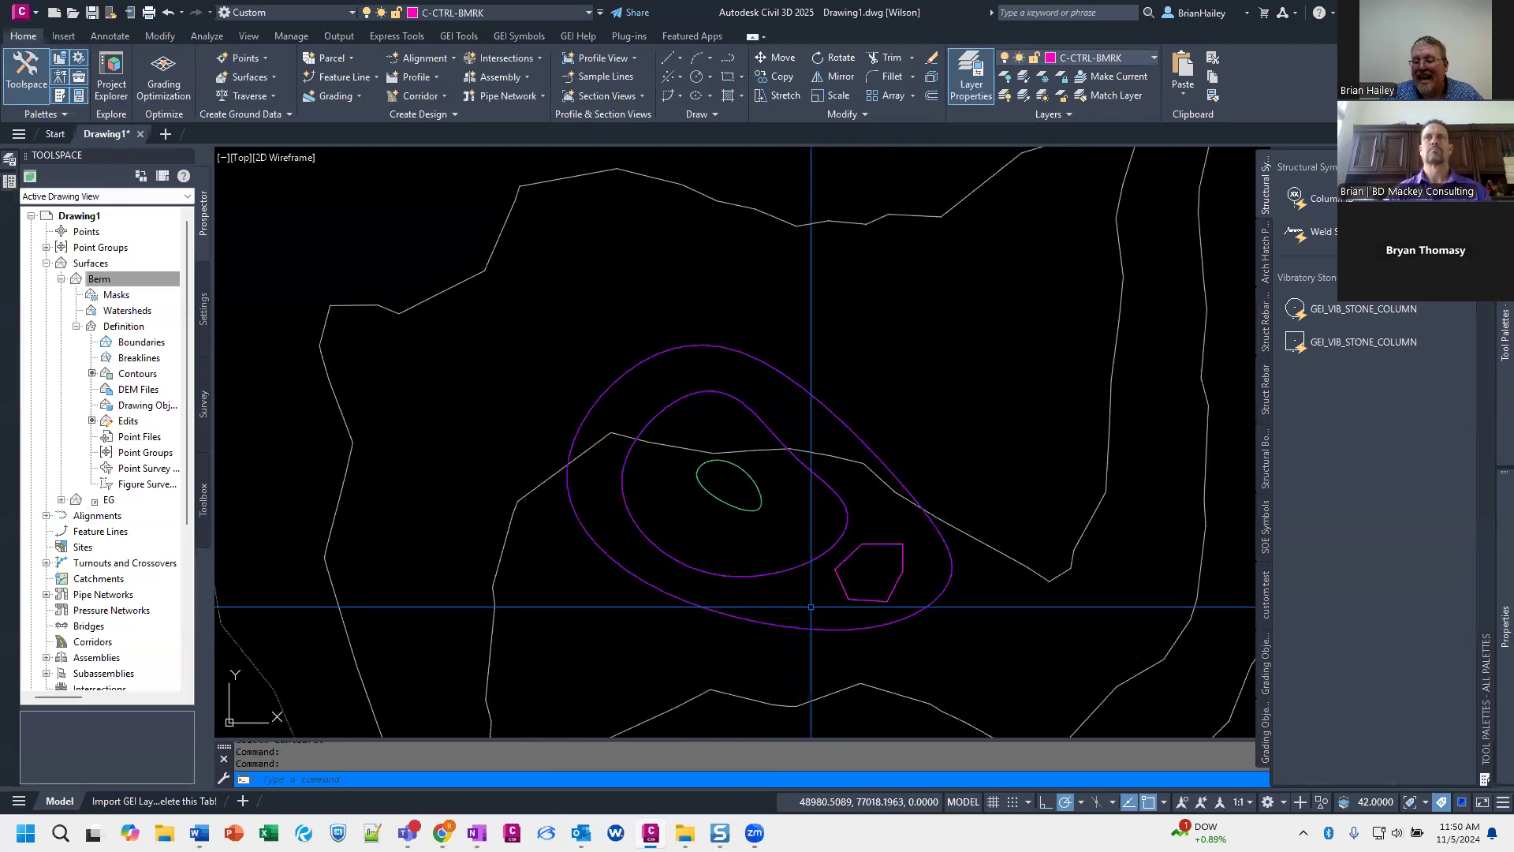
left_click(796, 578)
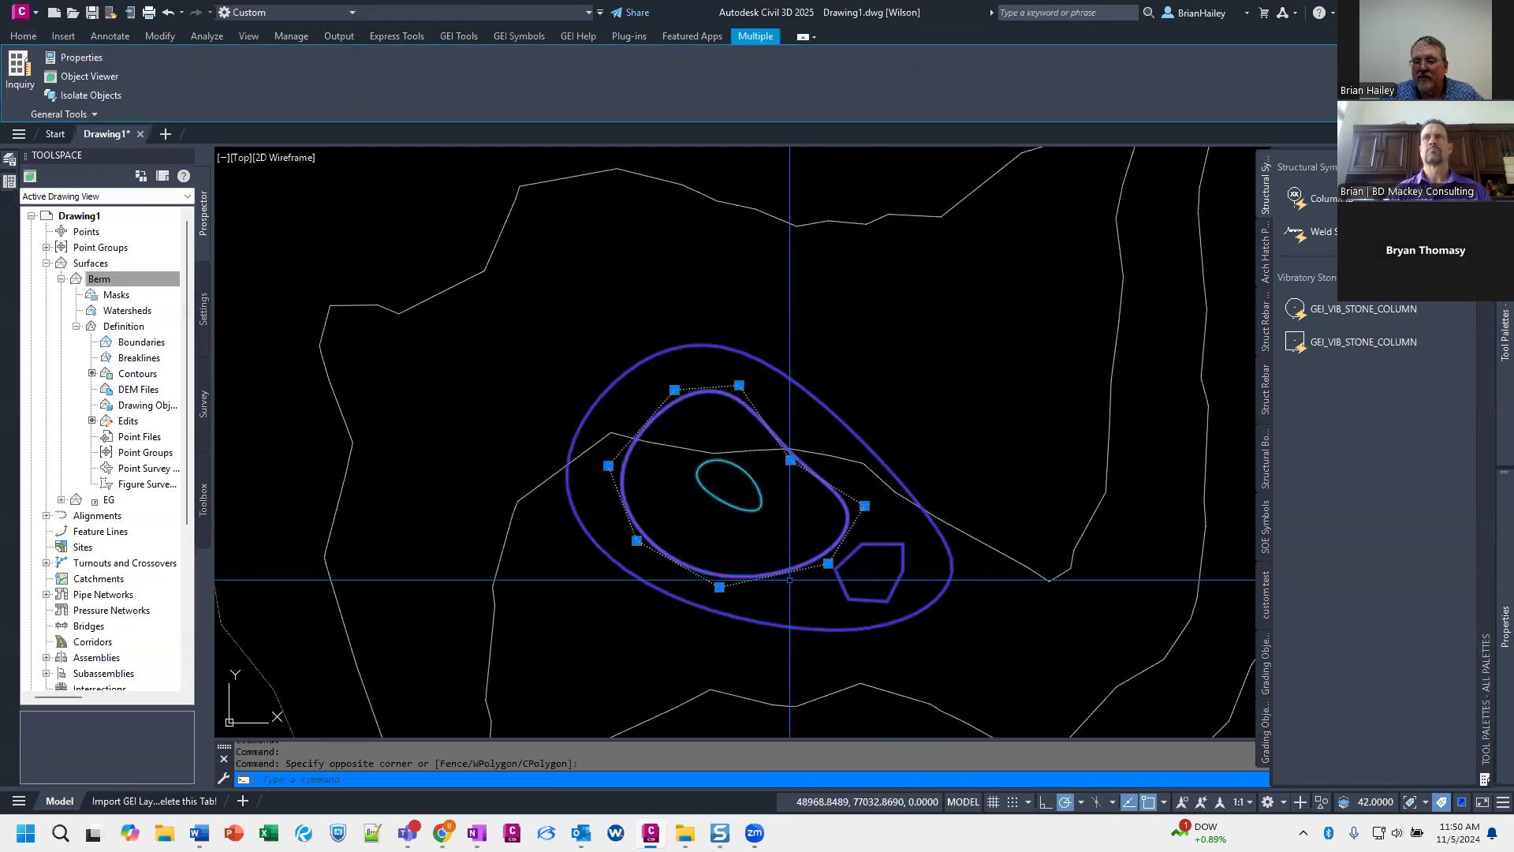
key("Escape")
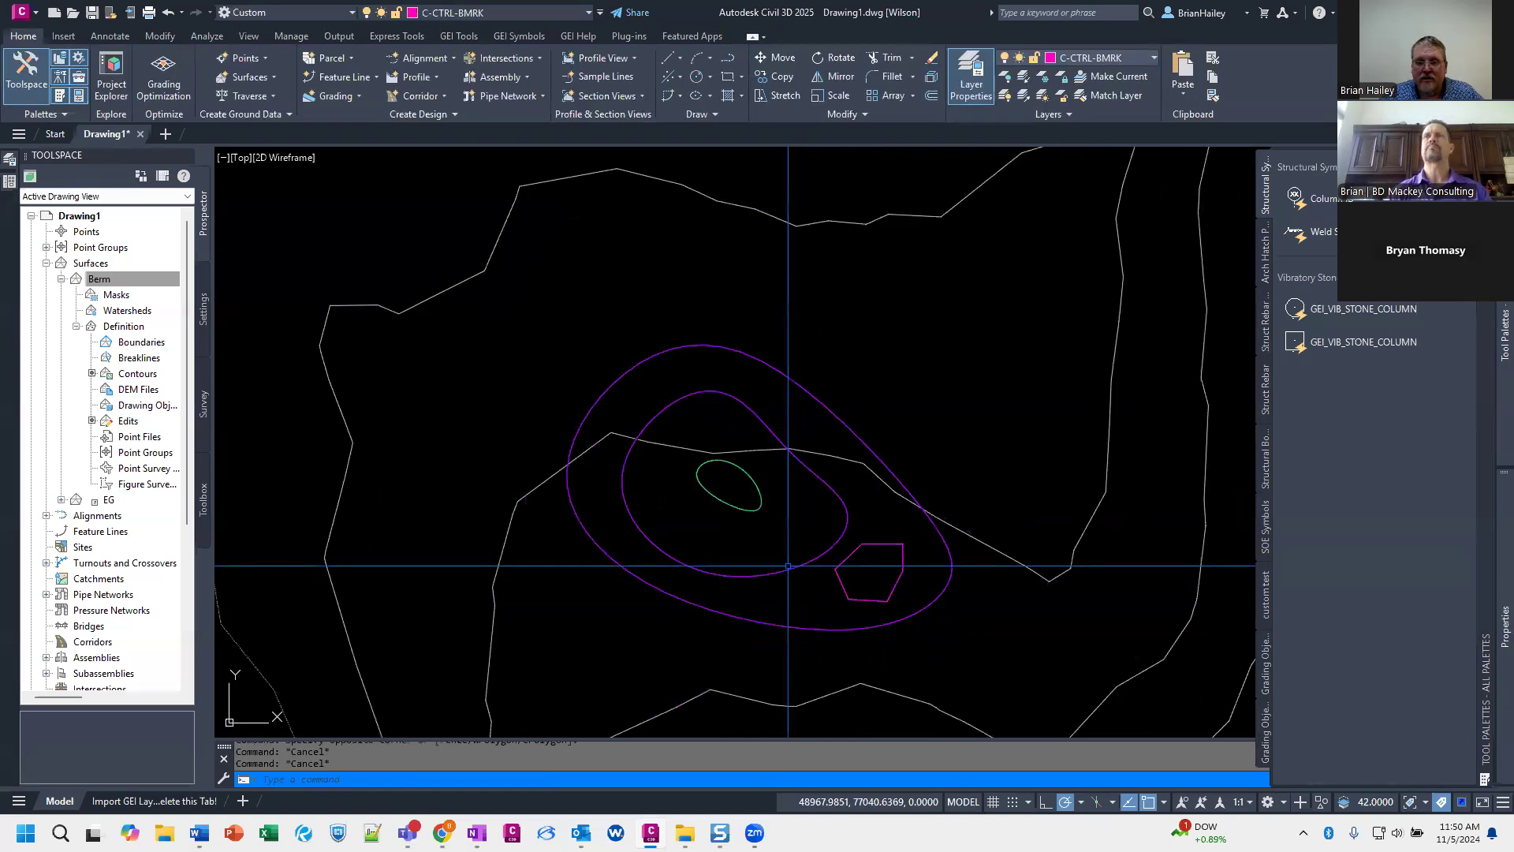
left_click(802, 568)
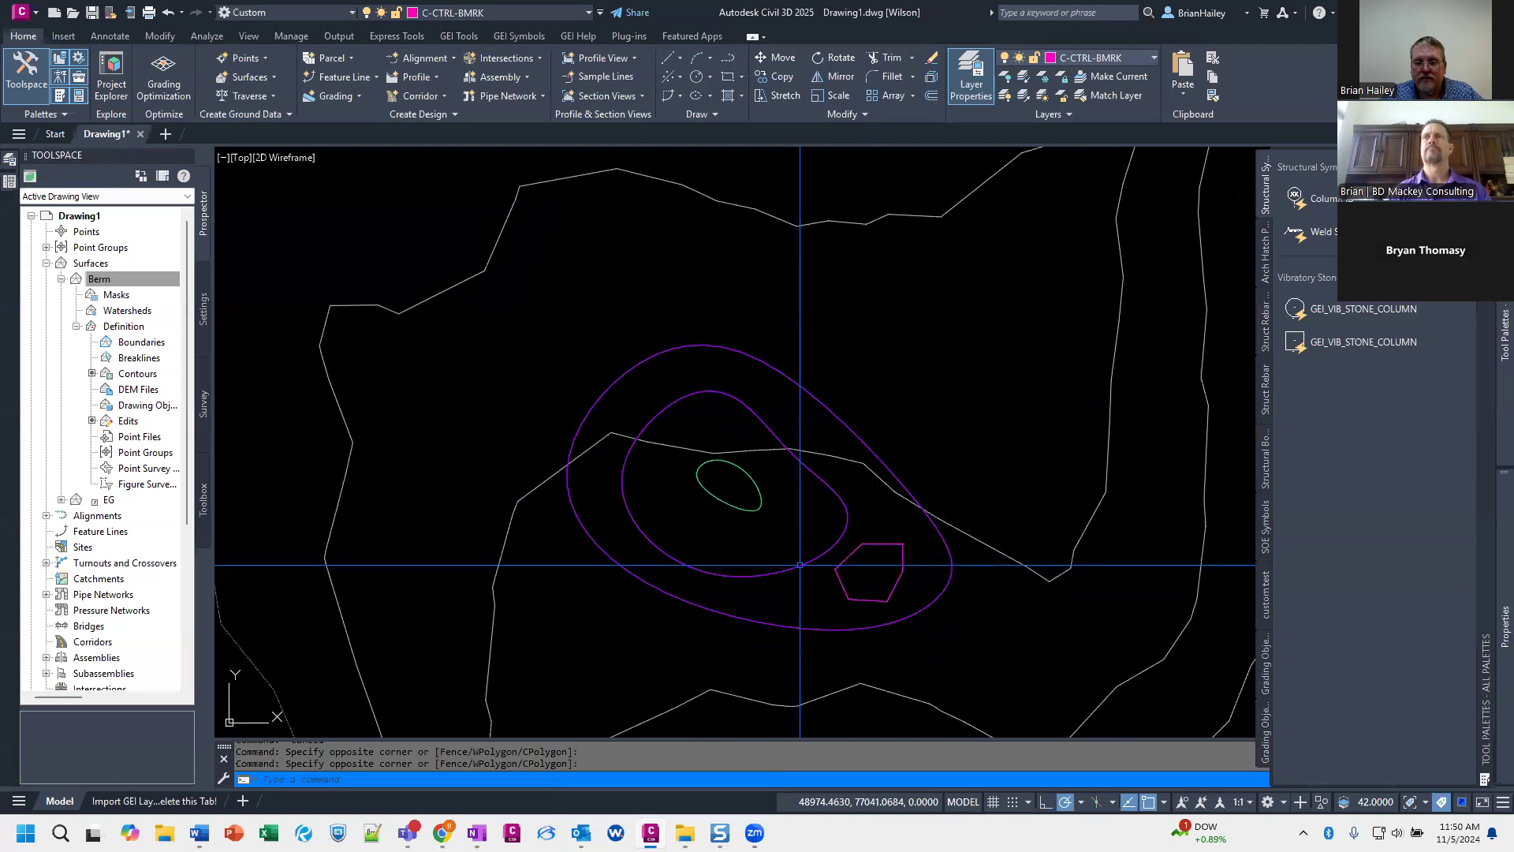
left_click(805, 571)
right_click(804, 571)
left_click(860, 631)
left_click(799, 568)
right_click(798, 591)
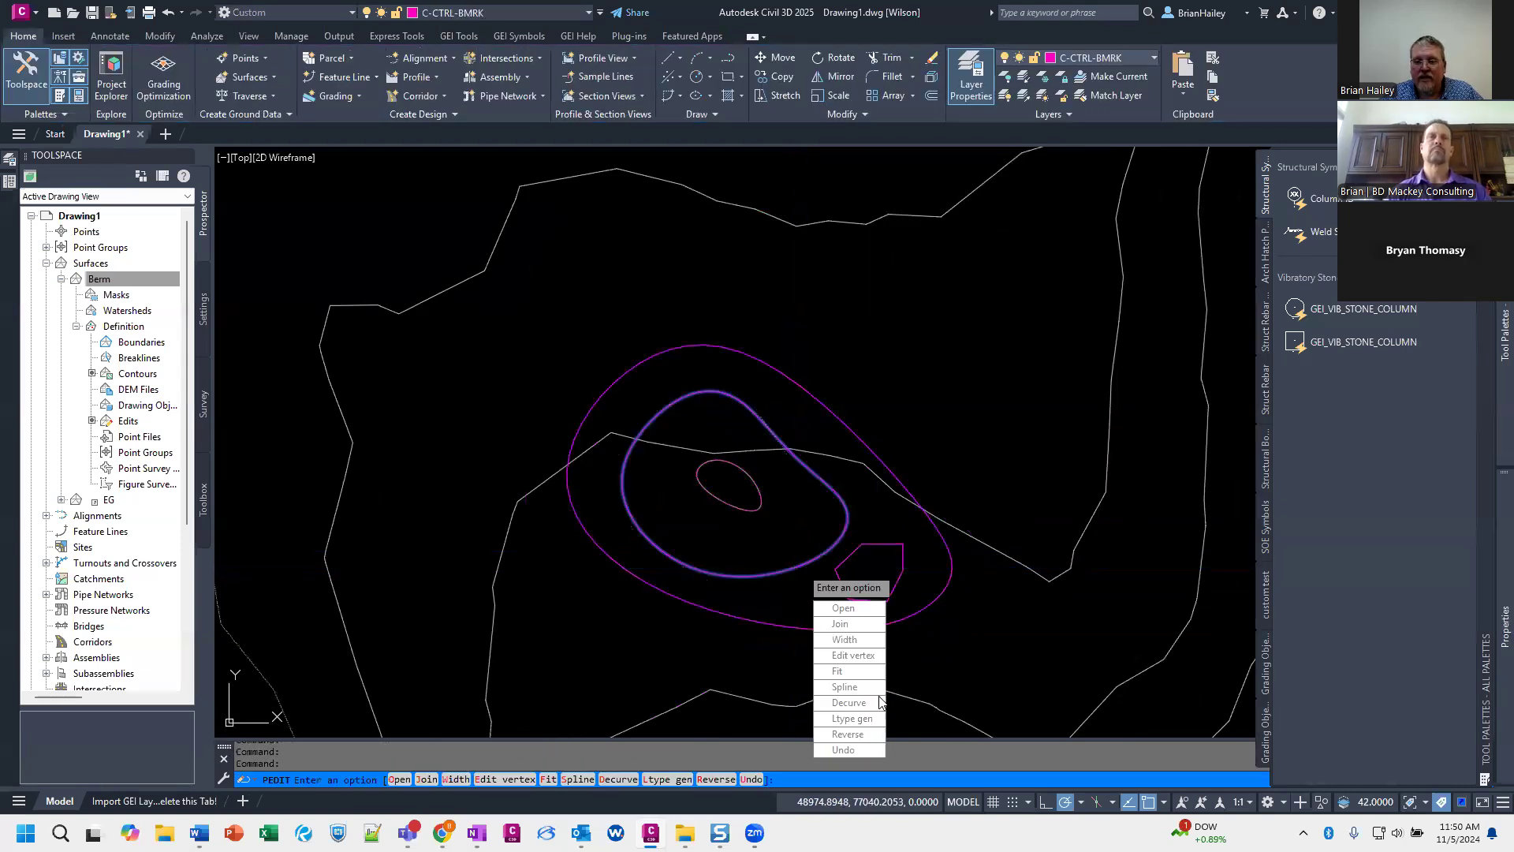
left_click(873, 703)
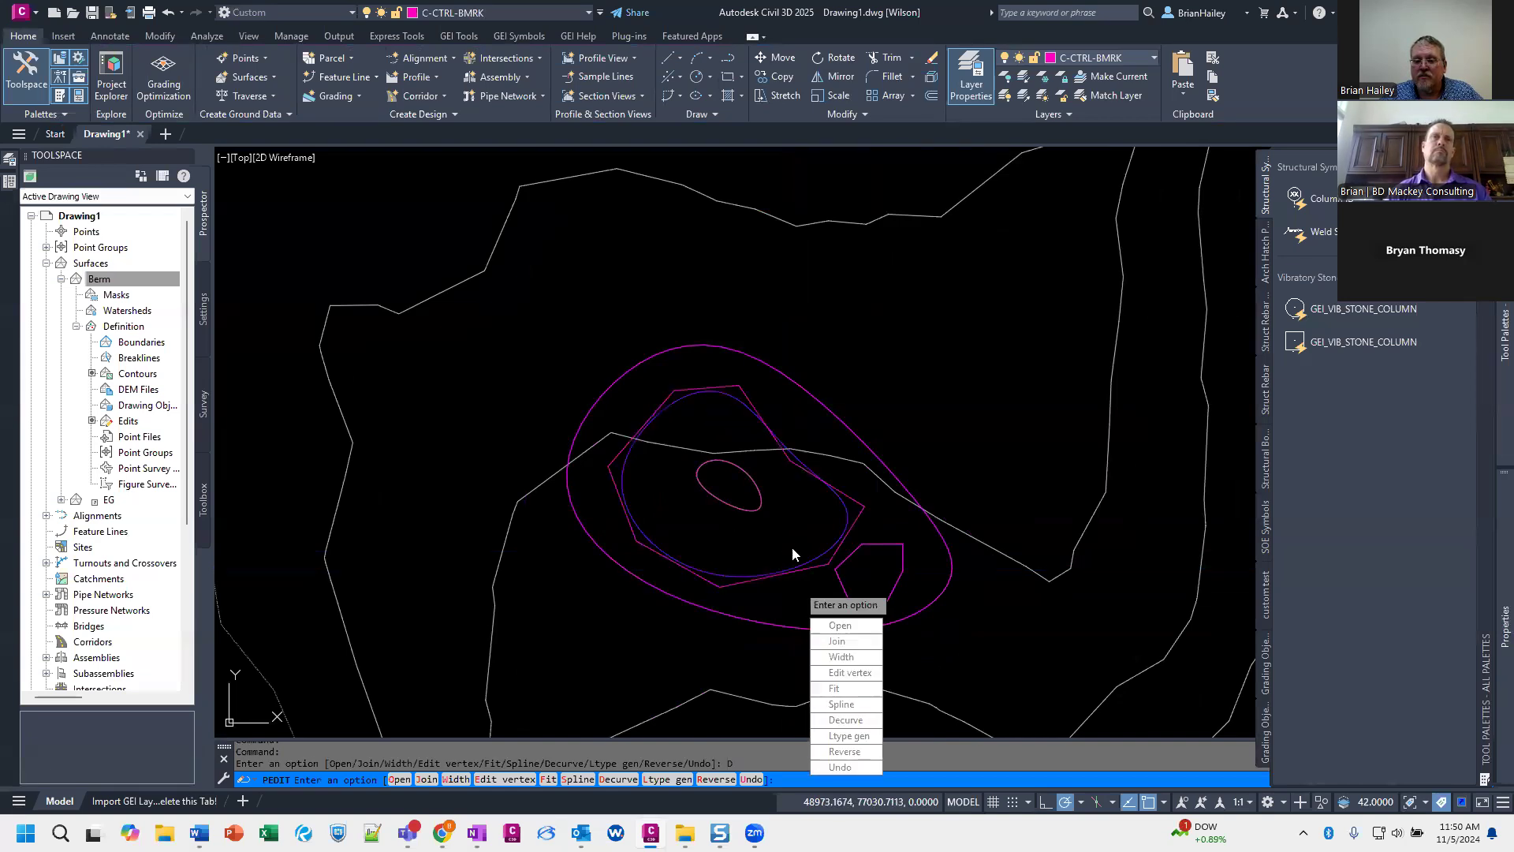
key("Escape")
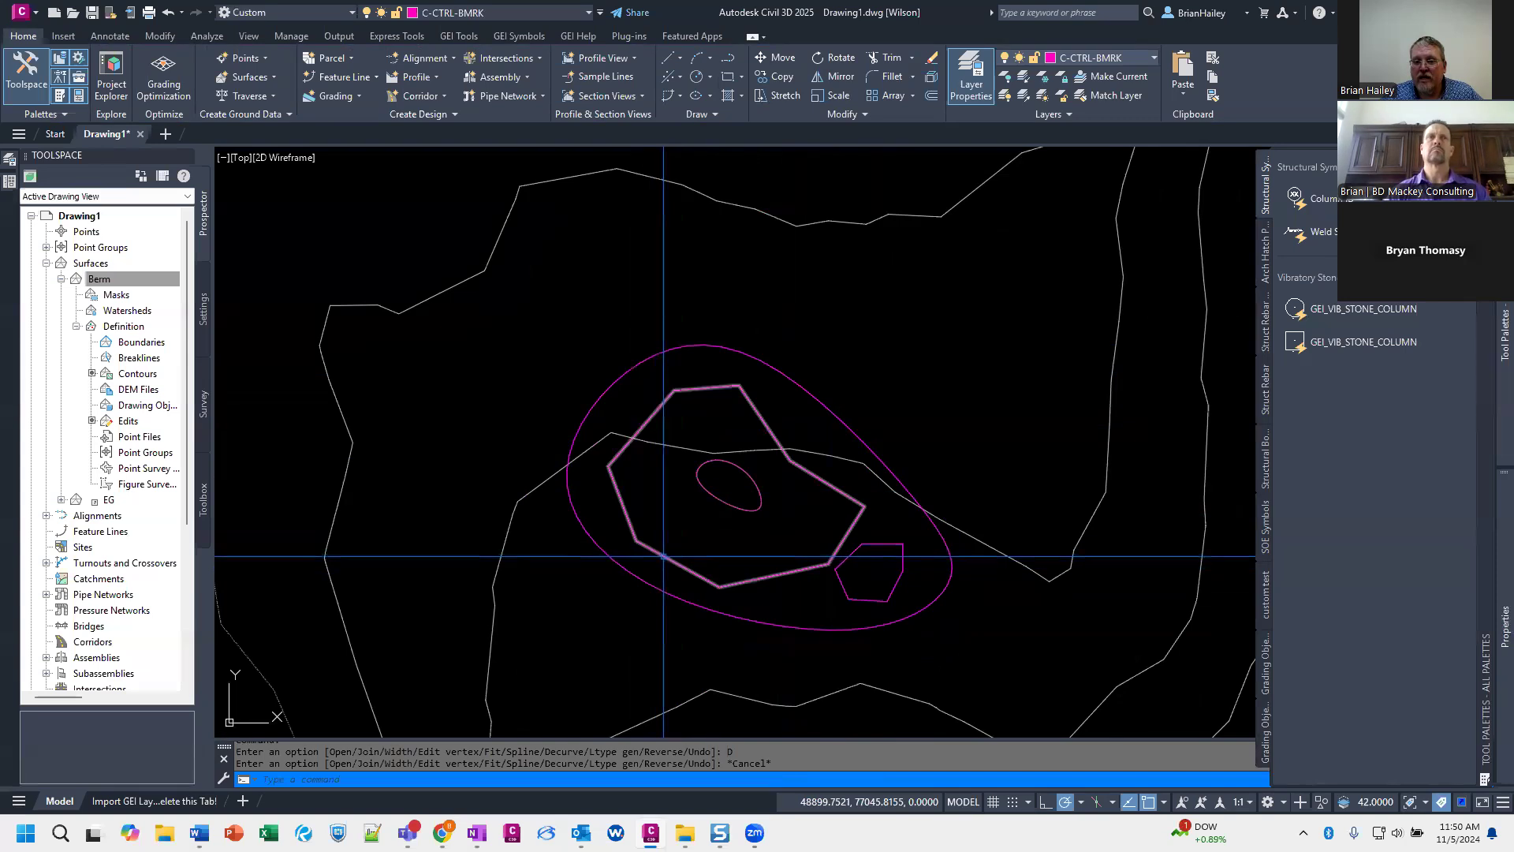
Step: Stretch the lowest vertex of the decurved middle polyline inward, then move it back near its original position
left_click(726, 584)
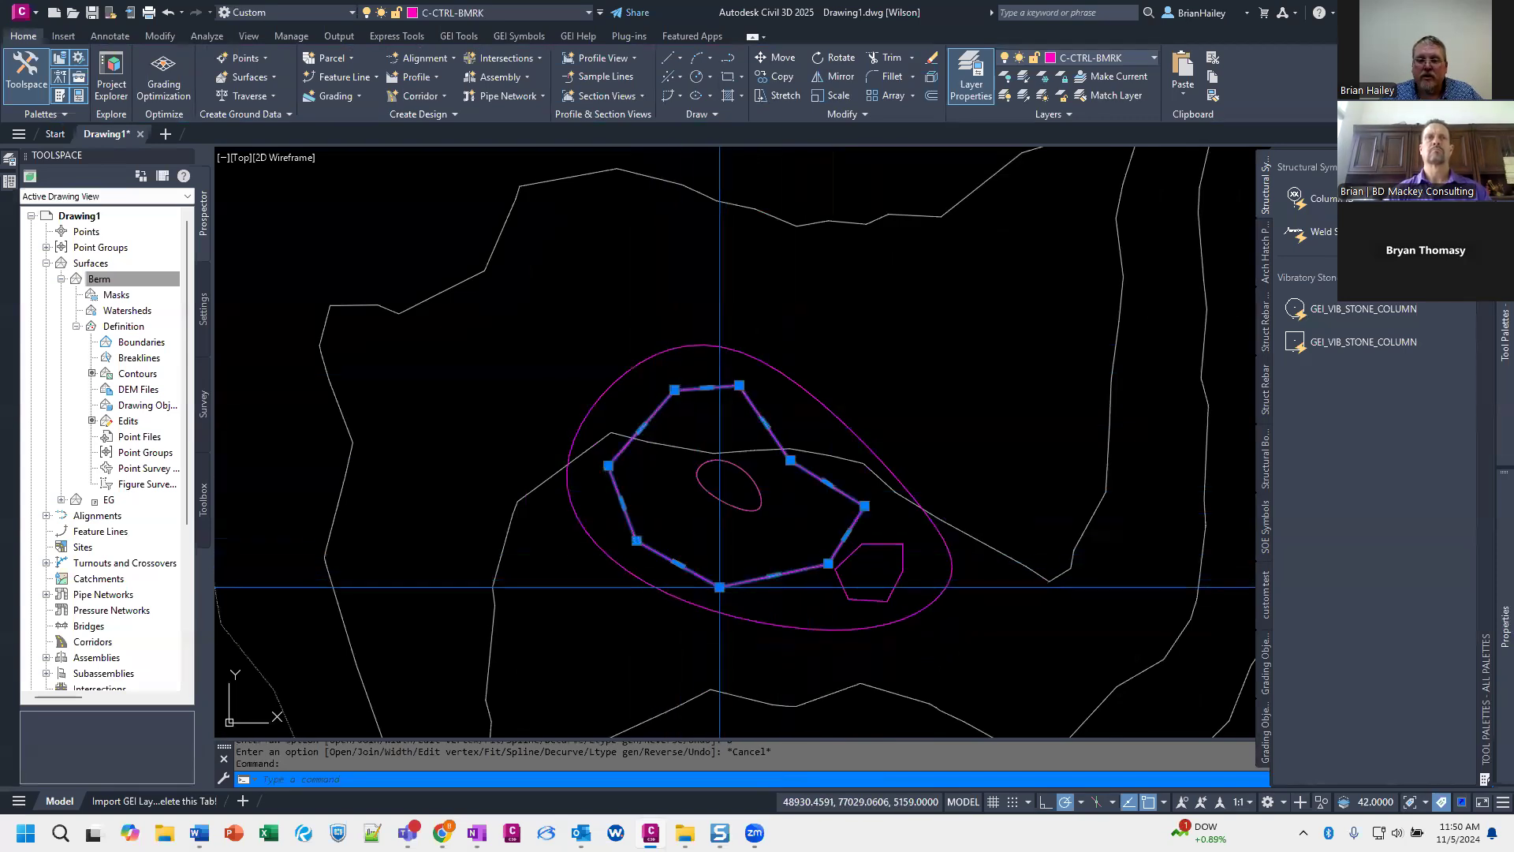
left_click(720, 587)
left_click(719, 554)
left_click(719, 553)
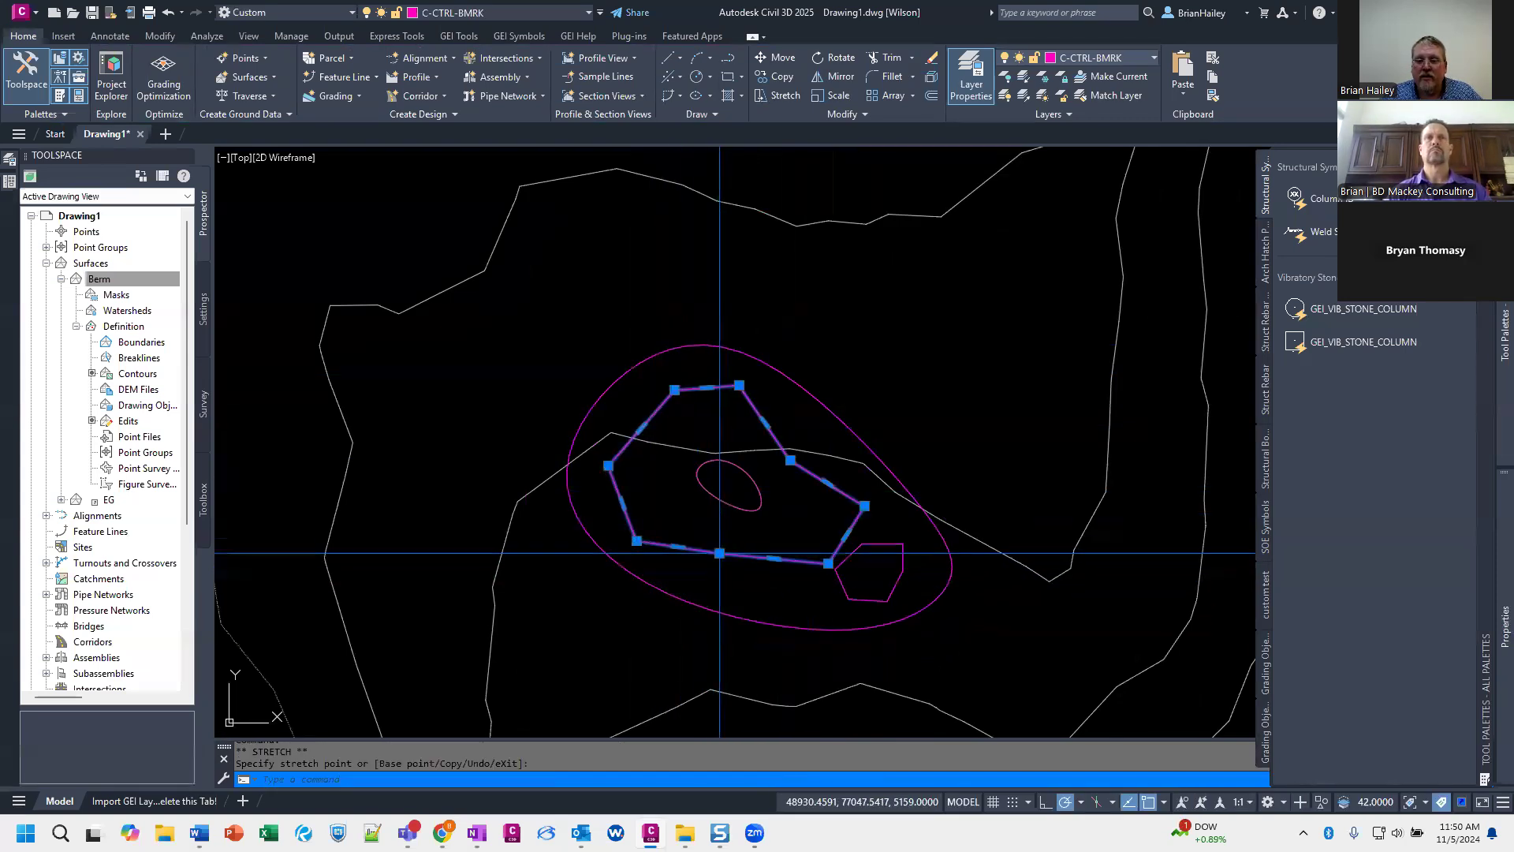
left_click(719, 585)
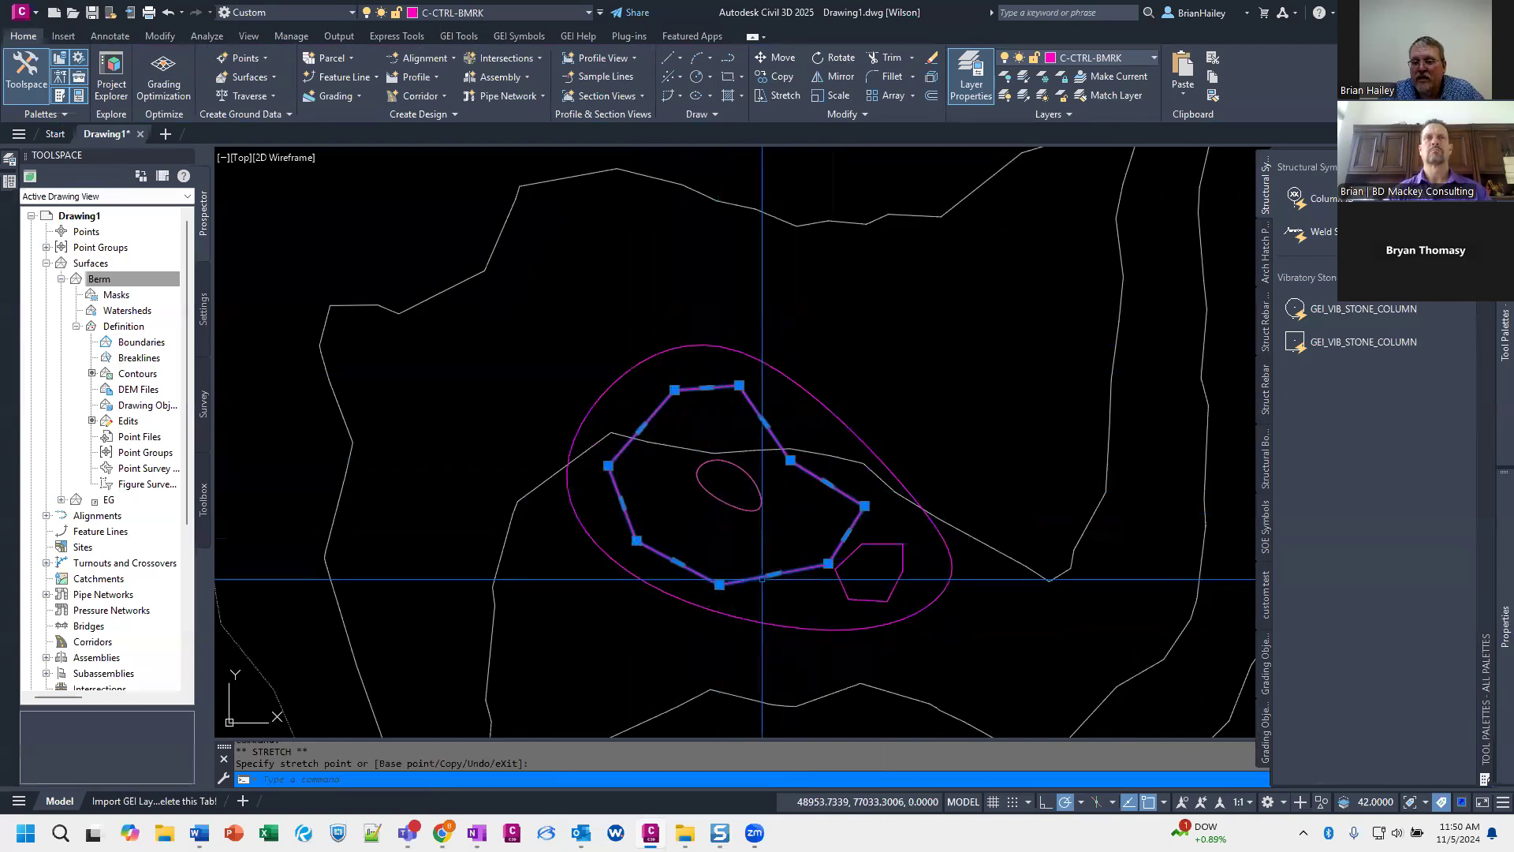
Step: Smooth the middle polyline with the Spline option of Edit Polyline
type("pe")
key("Return")
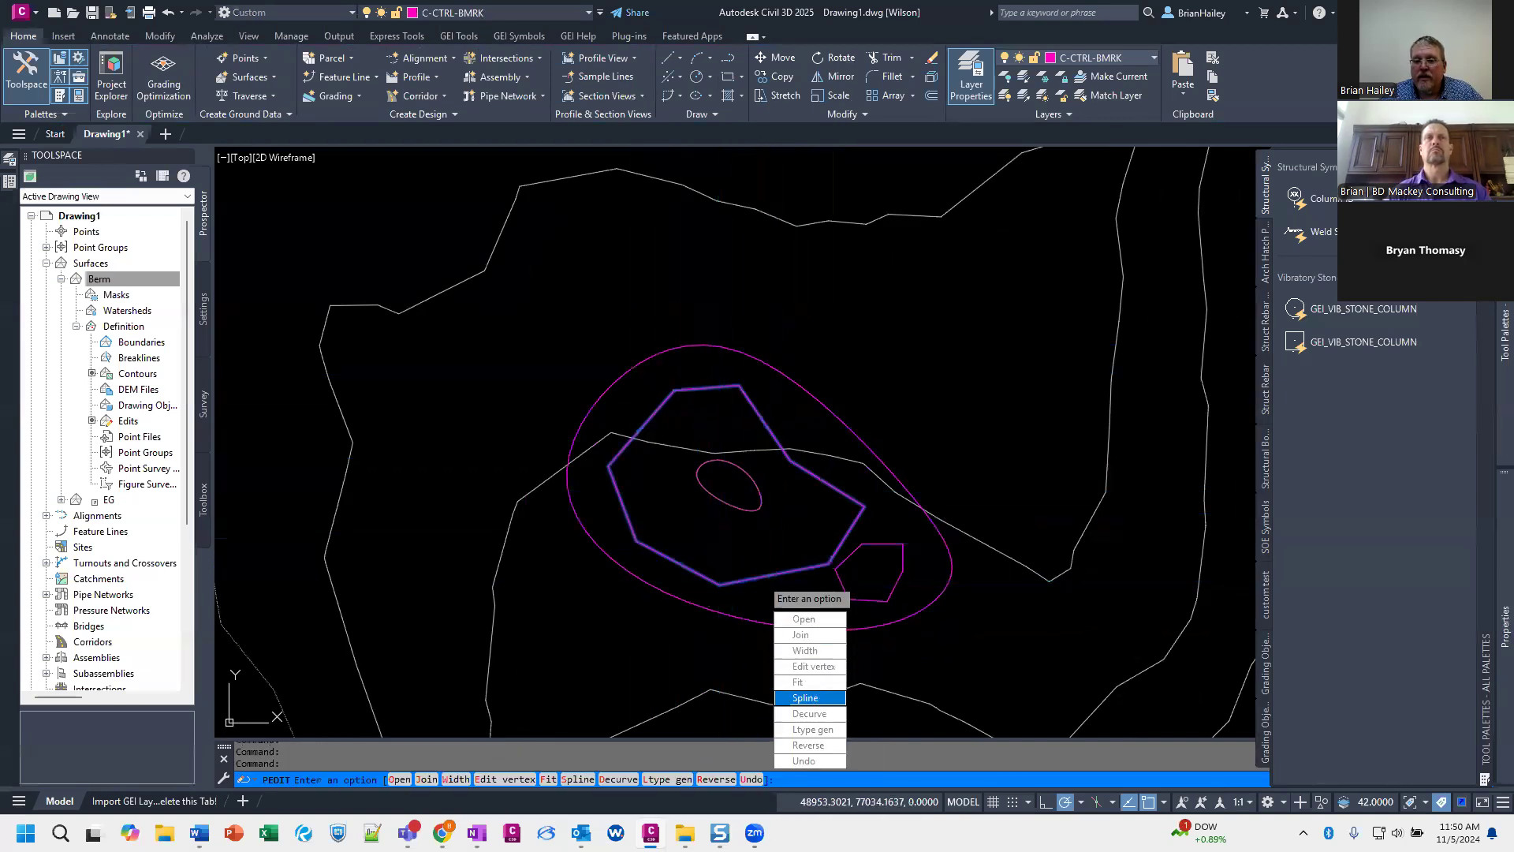
left_click(805, 698)
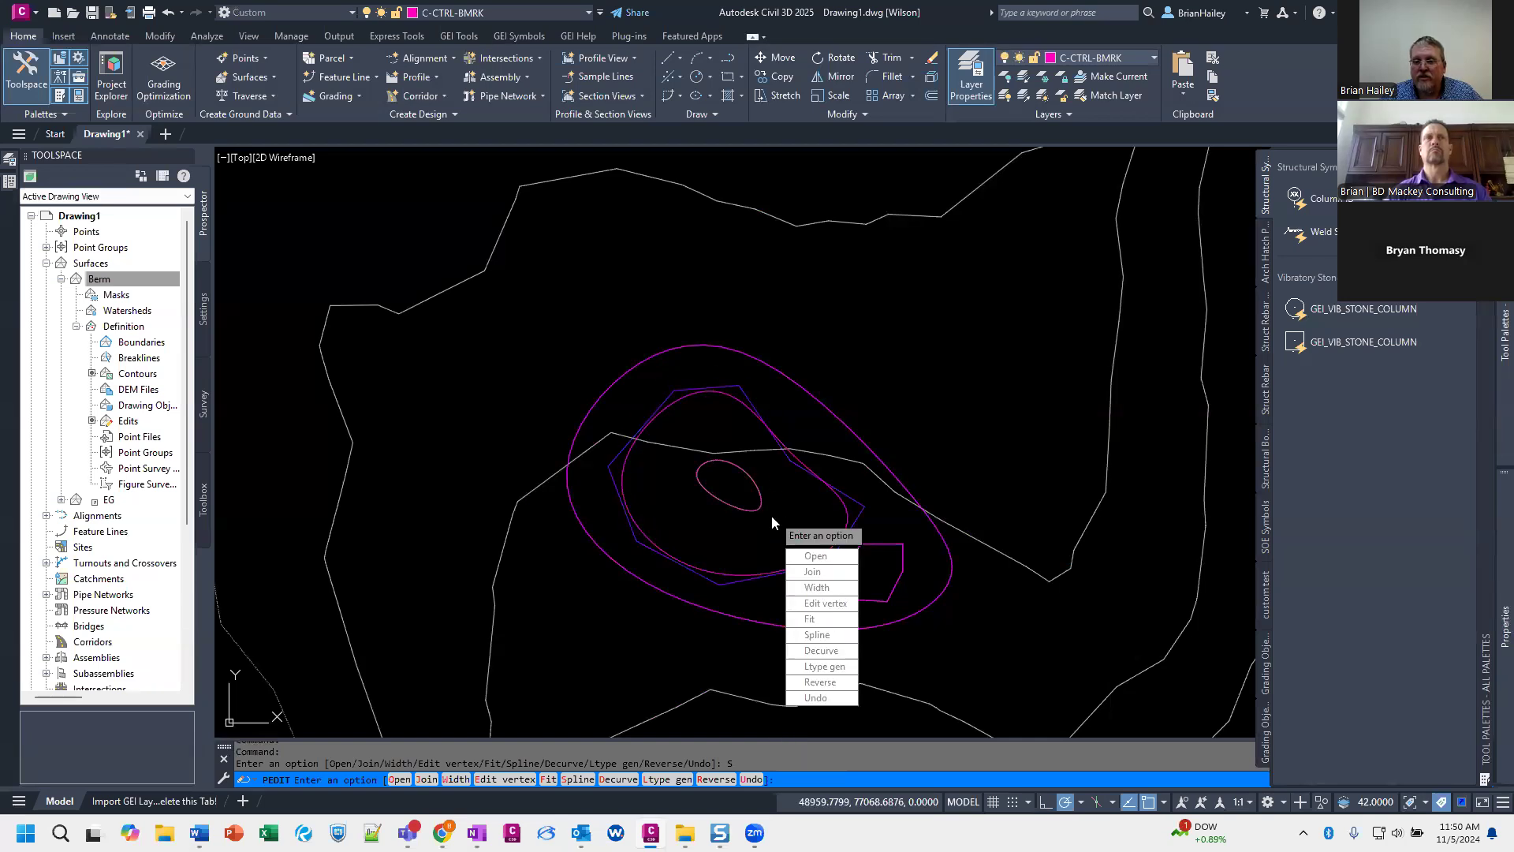
key("Escape")
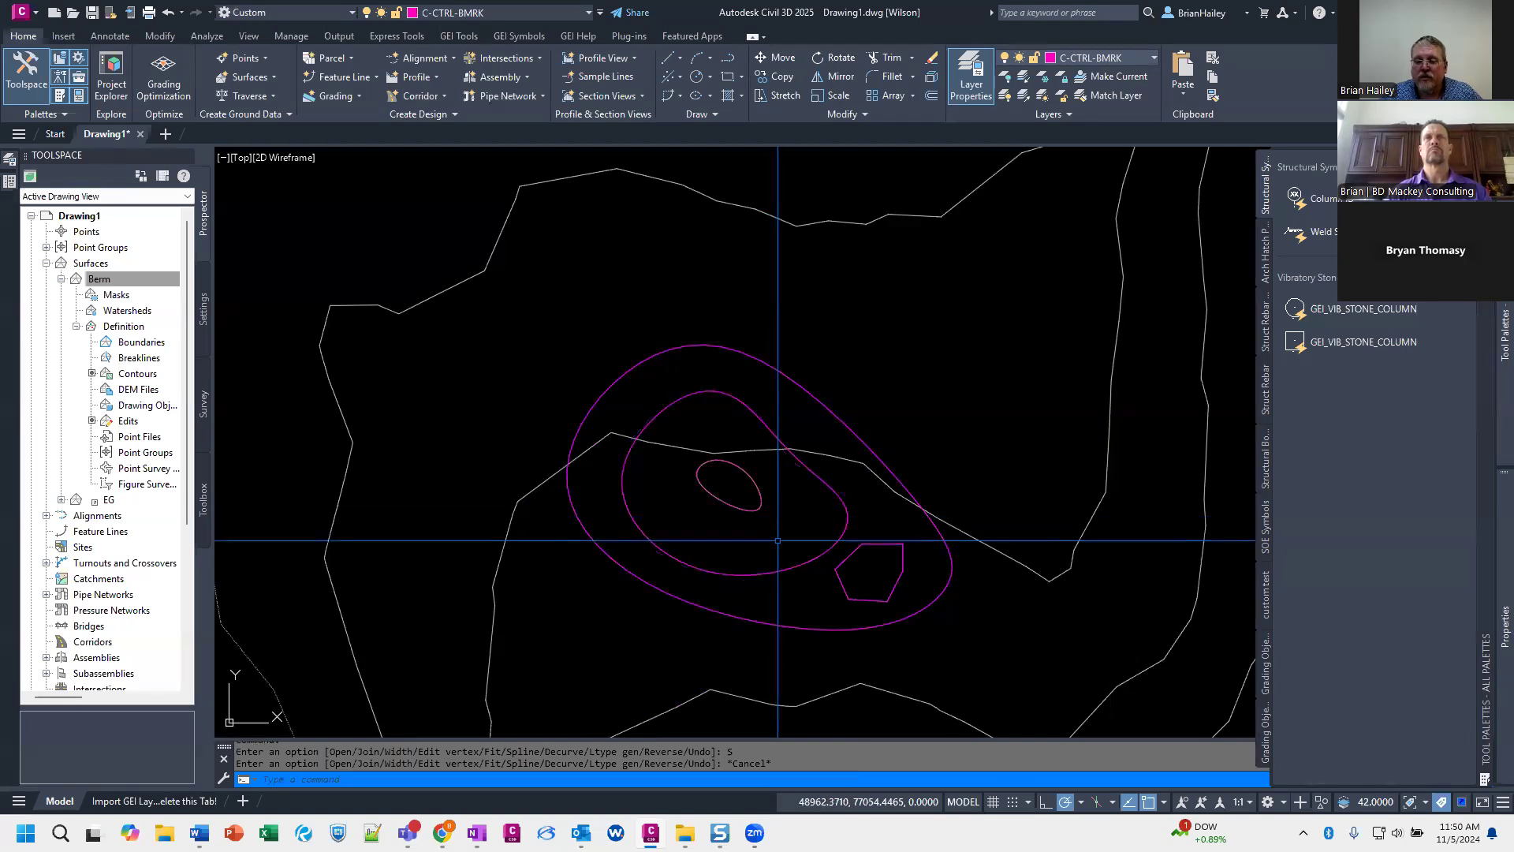
mouse_move(790, 593)
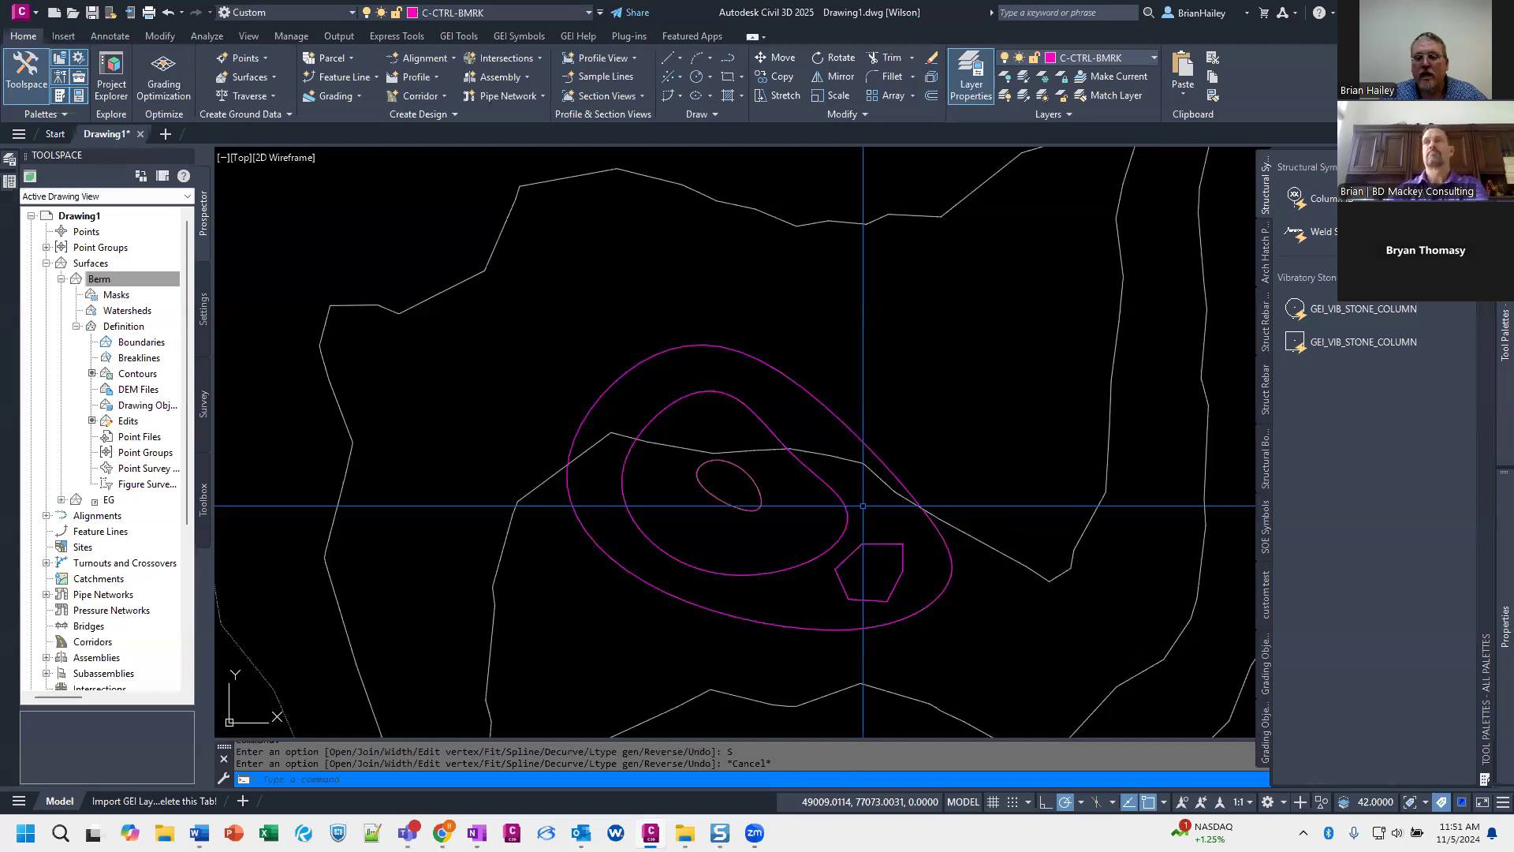
Step: Copy the outer closed berm polyline to the empty area northwest of the berm, beyond the existing contours
left_click(870, 436)
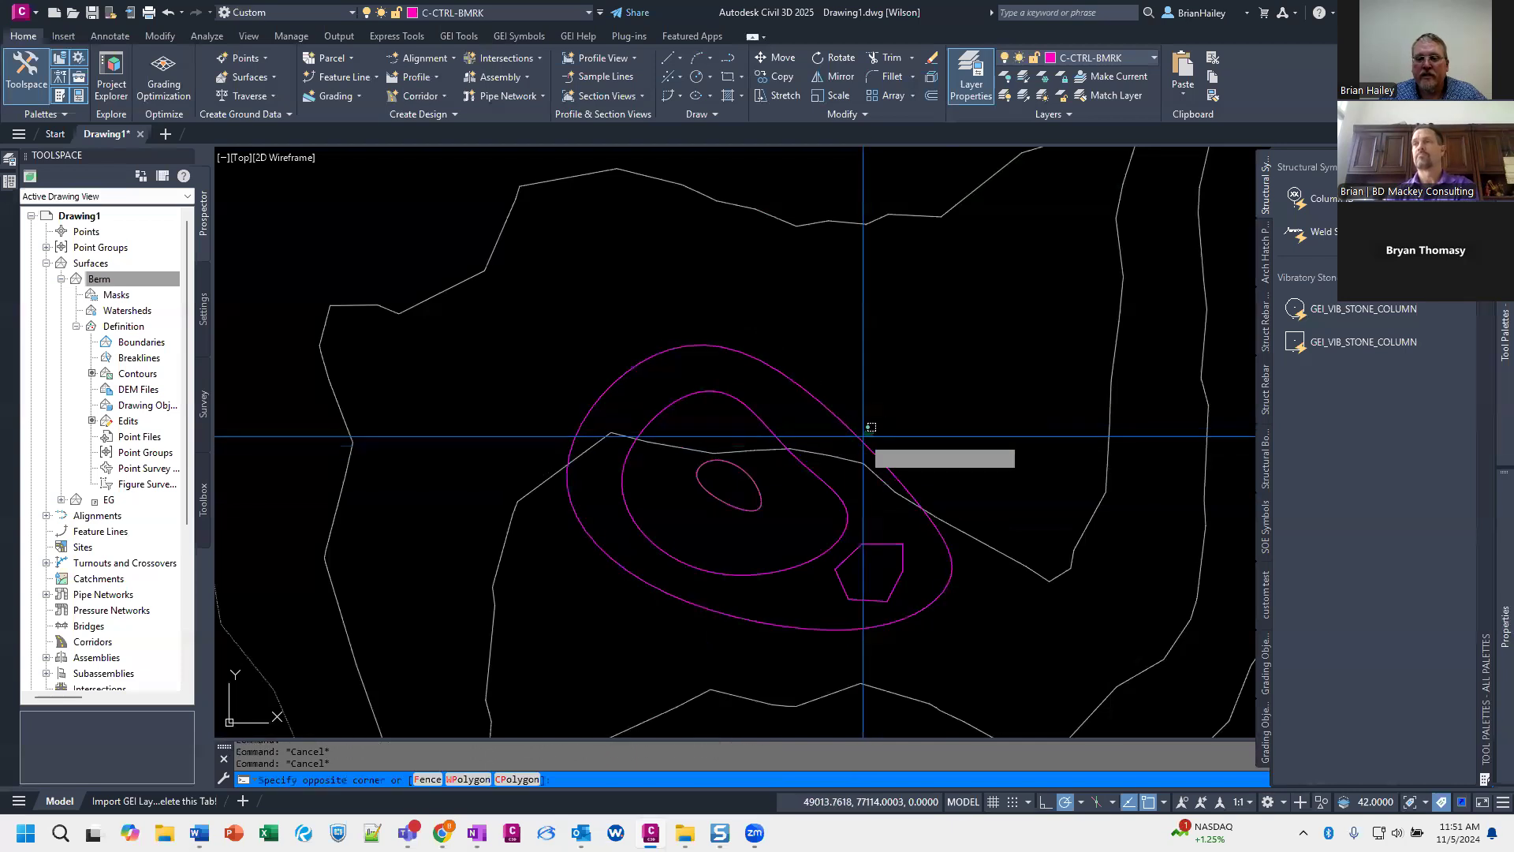
left_click(799, 520)
left_click(799, 521, "shift")
type("co")
key("Return")
left_click(815, 515)
scroll(809, 619, "down", 4)
scroll(957, 405, "up", 6)
key("Escape")
scroll(732, 420, "up", 3)
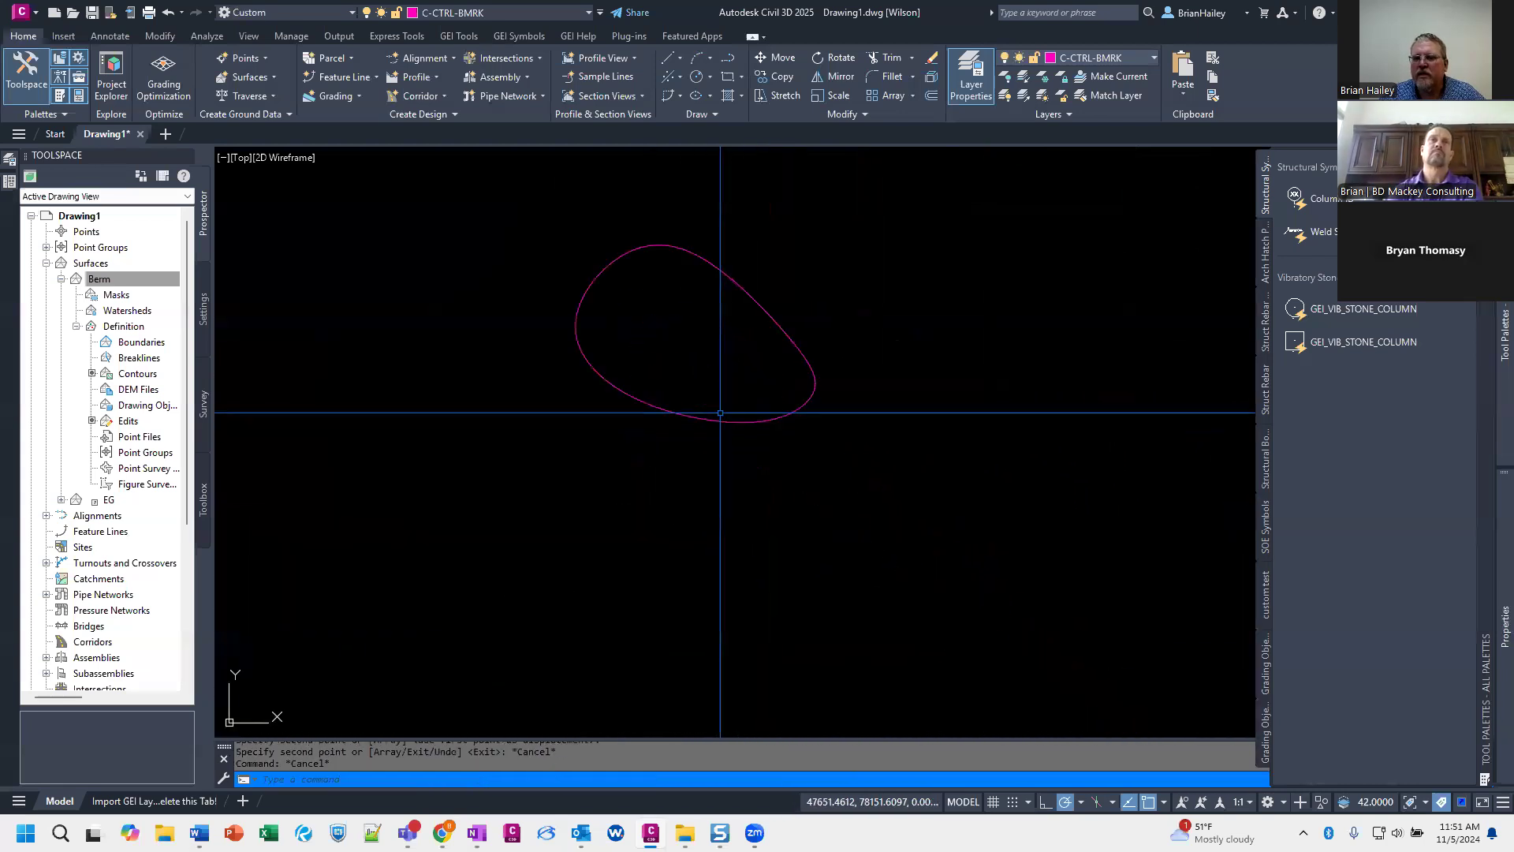
Step: Make a second copy of the copied outline directly beside it
left_click(724, 421)
left_click(723, 507)
type("co")
key("Return")
left_click(721, 507)
middle_click_drag(929, 473, 849, 472)
key("Escape")
Step: Decurve the eastern of the two copied outlines with Edit Polyline
left_click(845, 474)
left_click(825, 404)
double_click(825, 404)
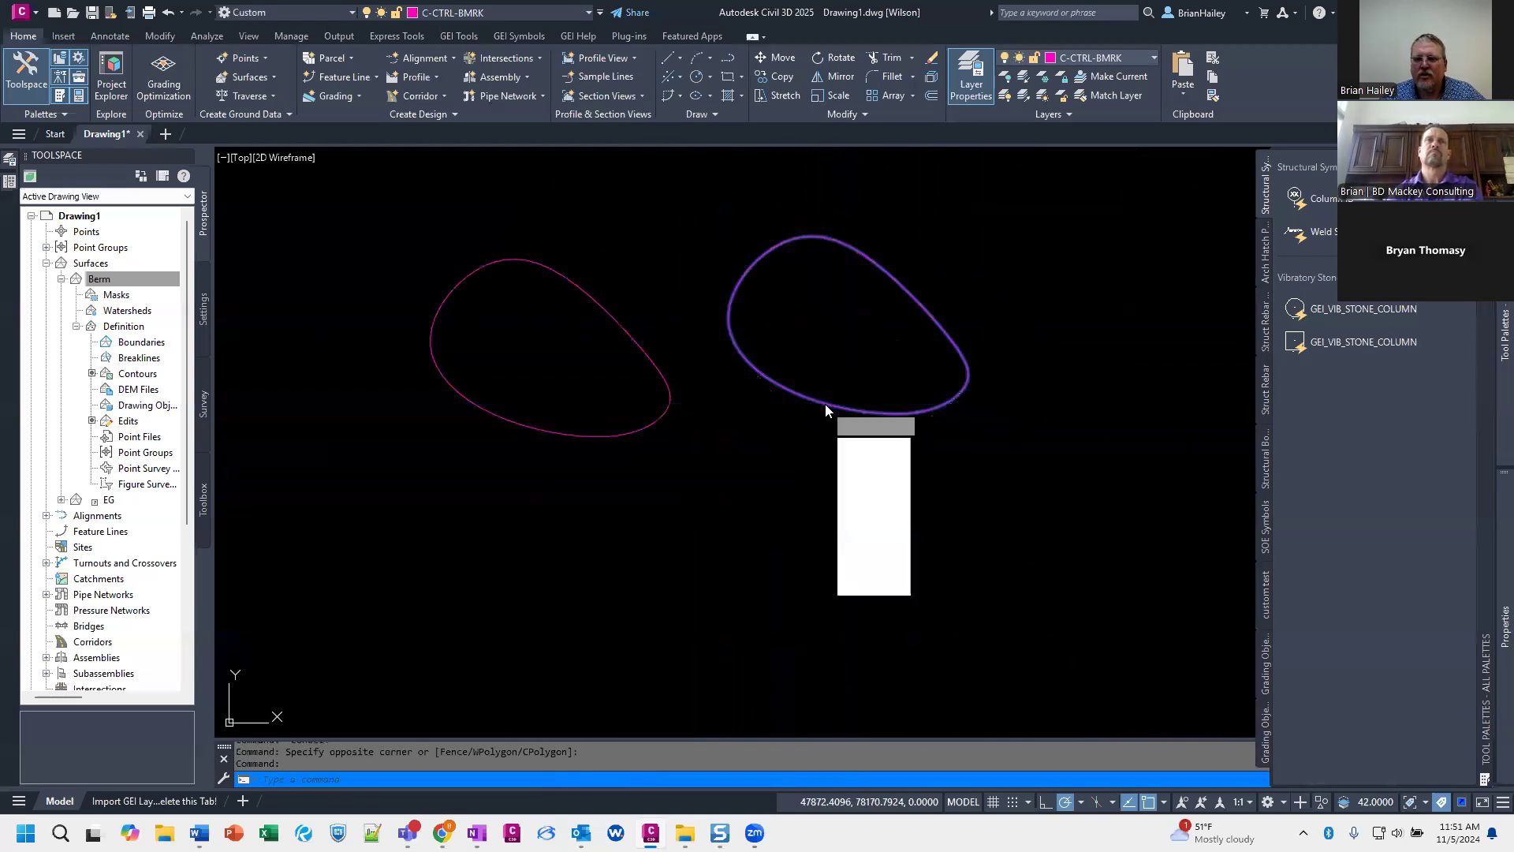
left_click(873, 540)
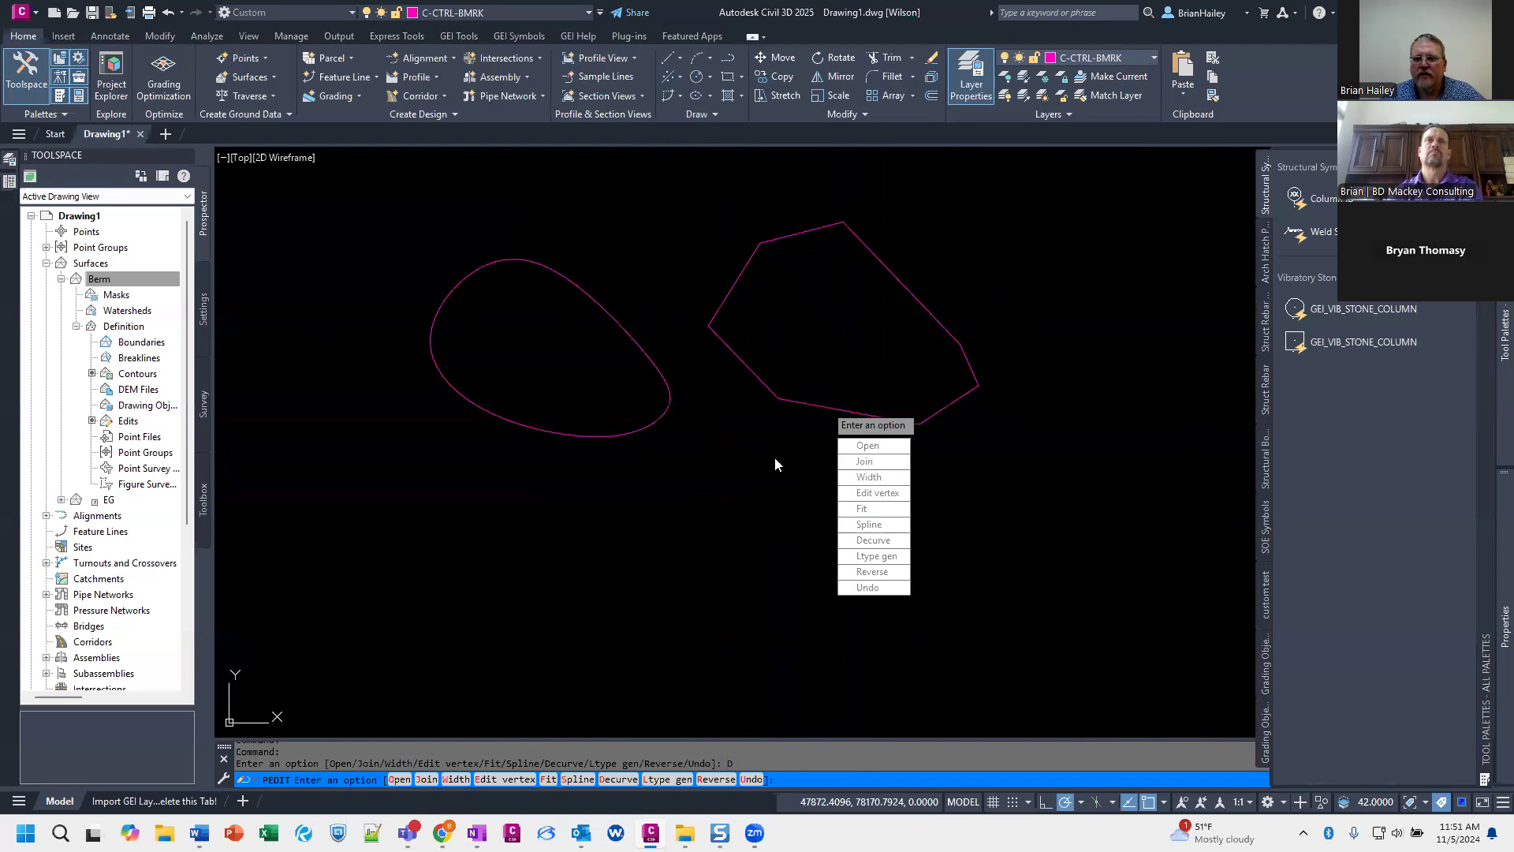
key("Escape")
key("Escape")
Step: Explode both copied outlines into individual line segments
left_click(906, 518)
left_click(652, 379)
type("x")
key("Return")
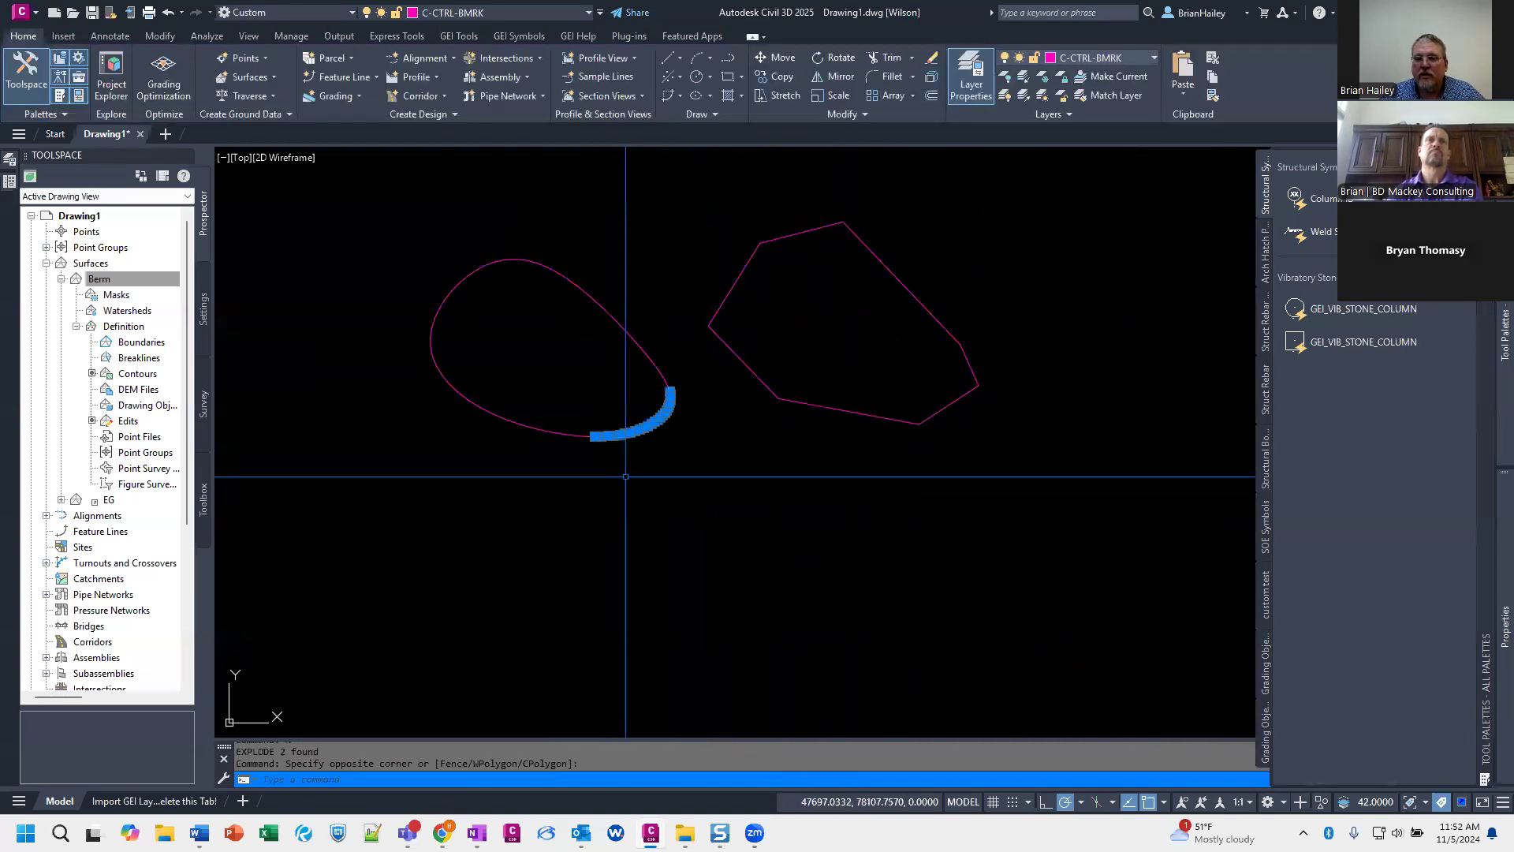
Step: Select the segments of both exploded outlines to compare their density, then clear the selection
left_click(339, 239)
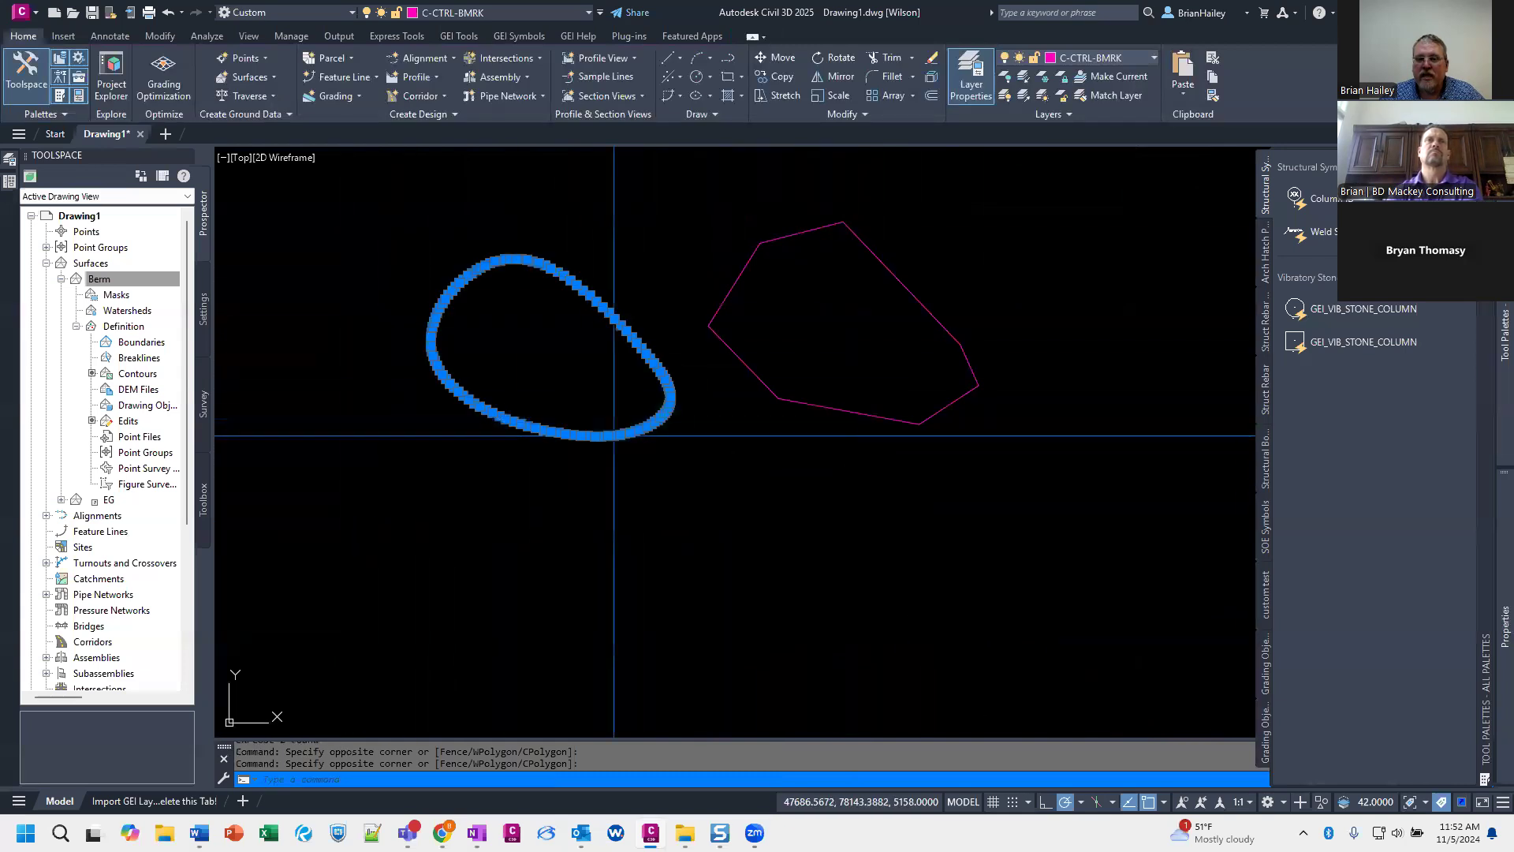
left_click(1075, 472)
left_click(897, 322)
left_click(980, 466)
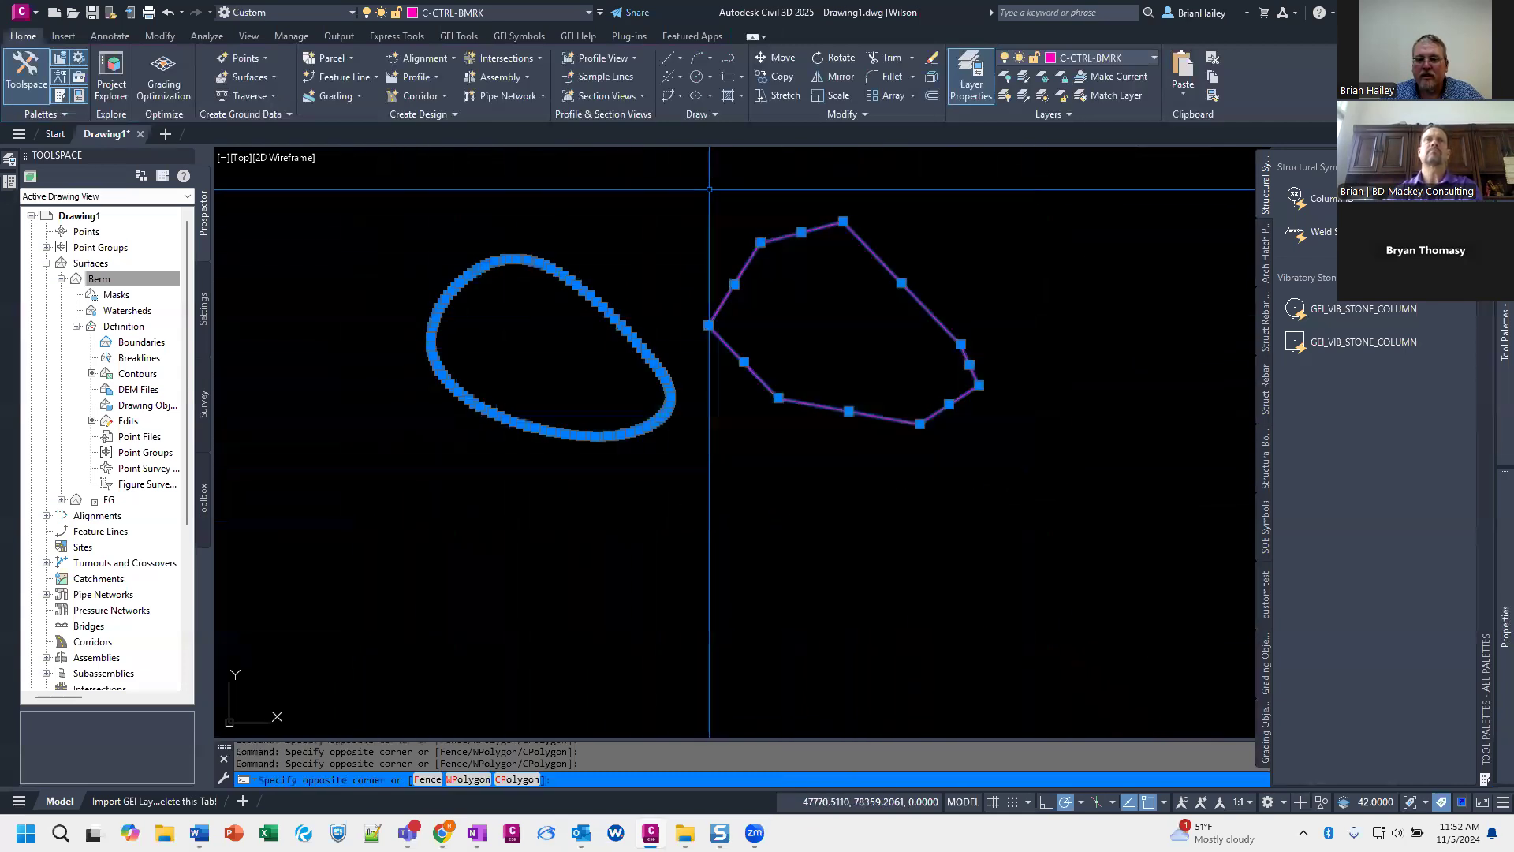
left_click(709, 189)
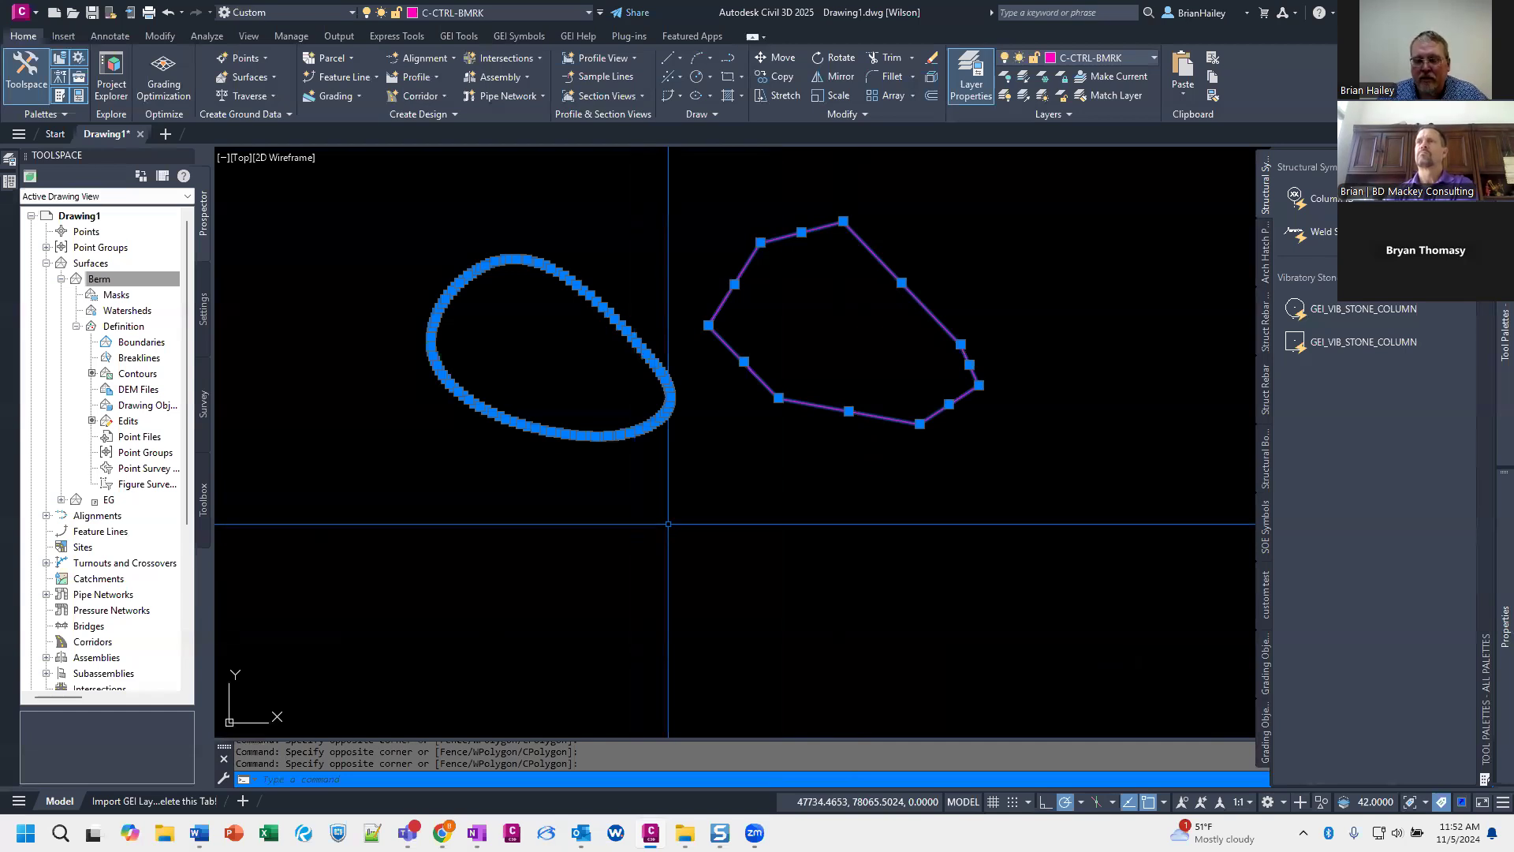
key("Escape")
key("Escape")
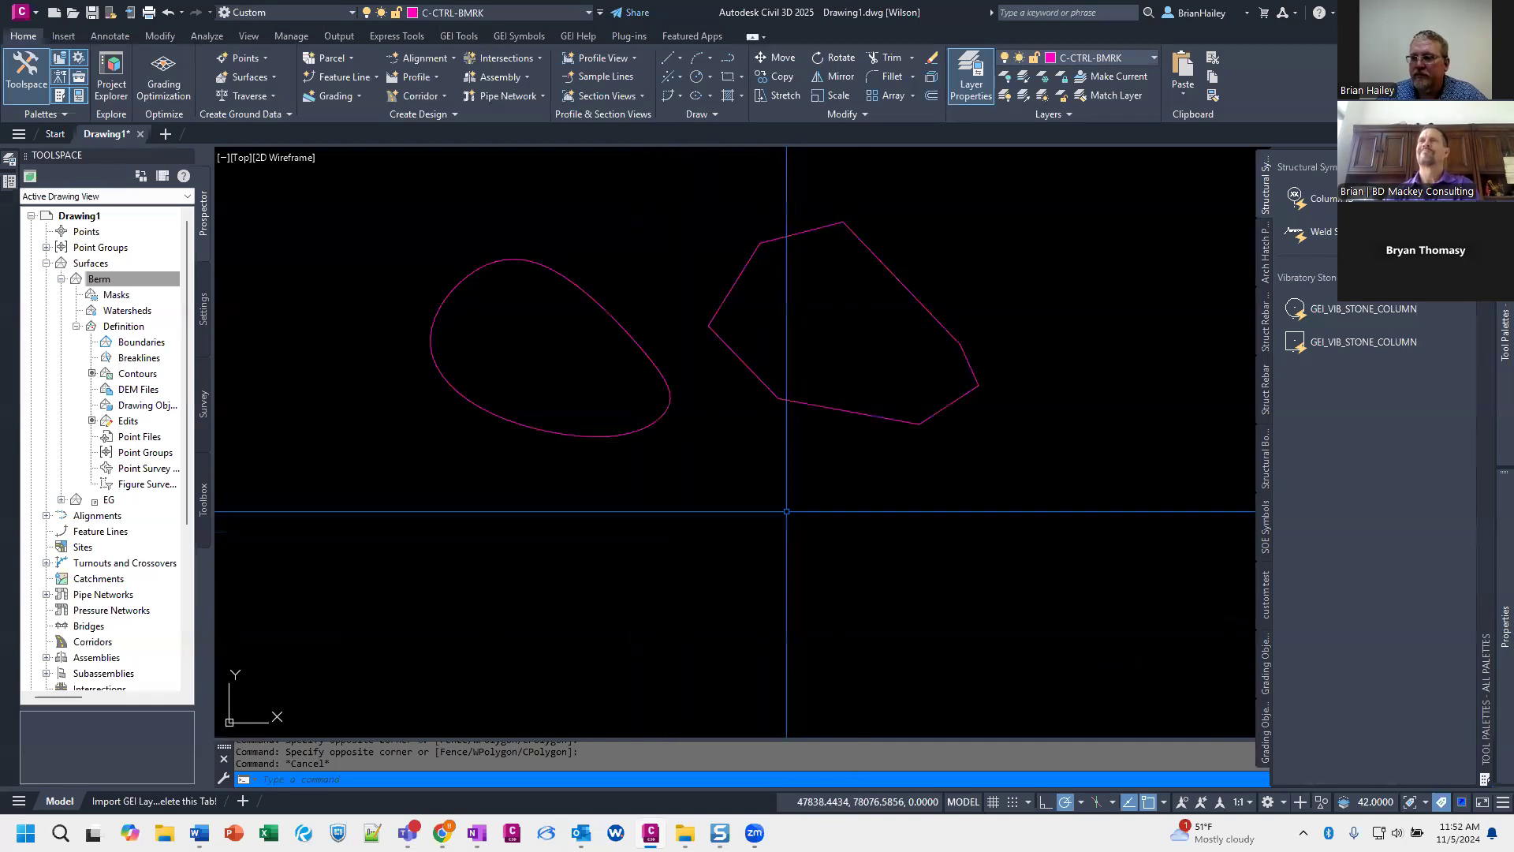
Step: Erase all segments of the two exploded outlines
scroll(708, 461, "down", 3)
left_click(858, 503)
left_click(594, 316)
key("Delete")
type("e")
key("Return")
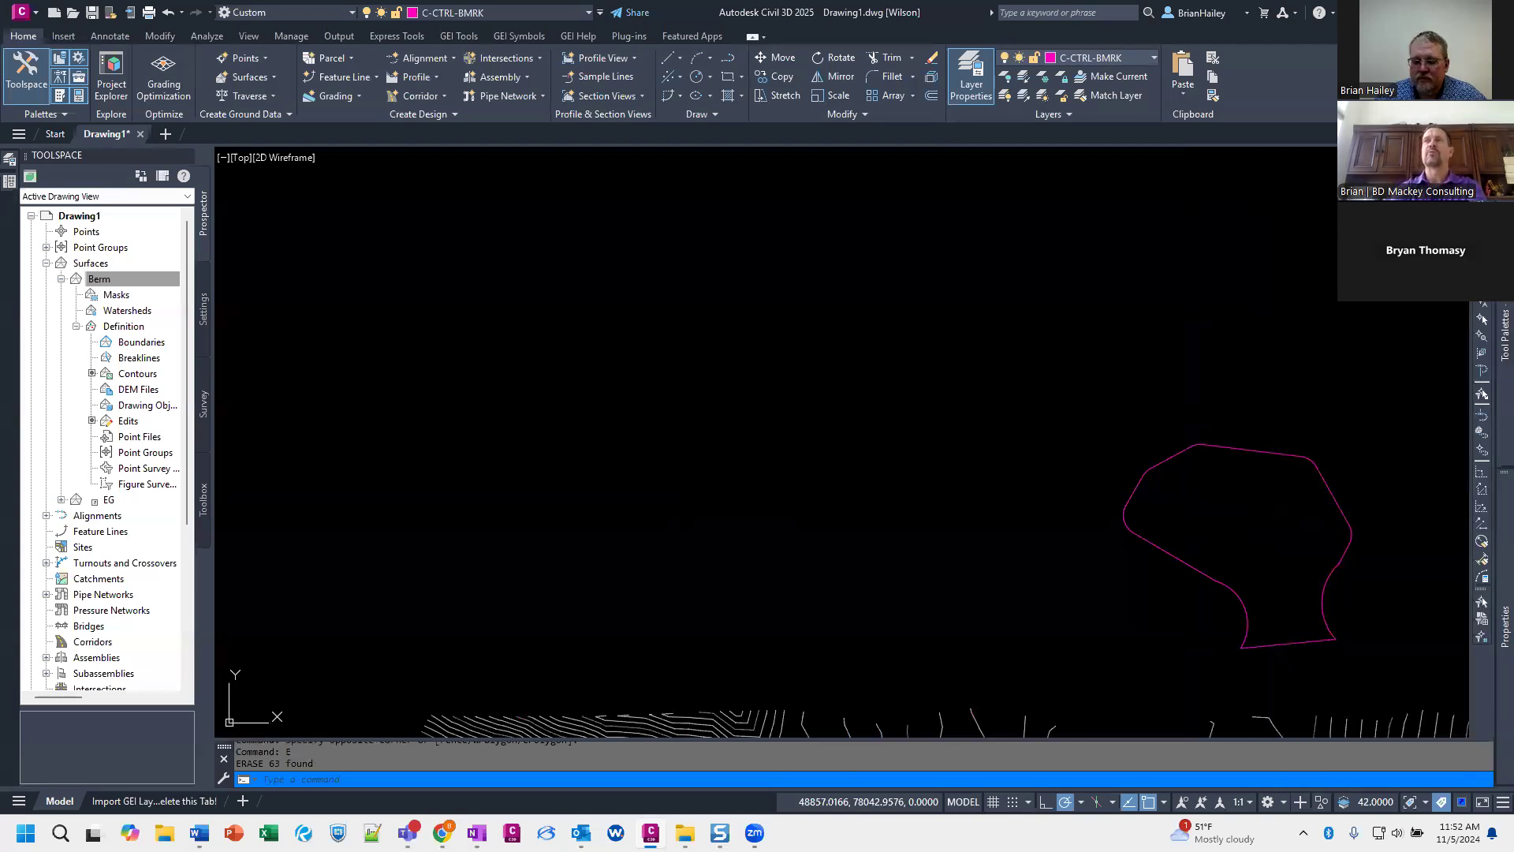
mouse_move(1042, 631)
middle_mouse_down()
mouse_move(873, 446)
mouse_move(868, 382)
middle_mouse_up()
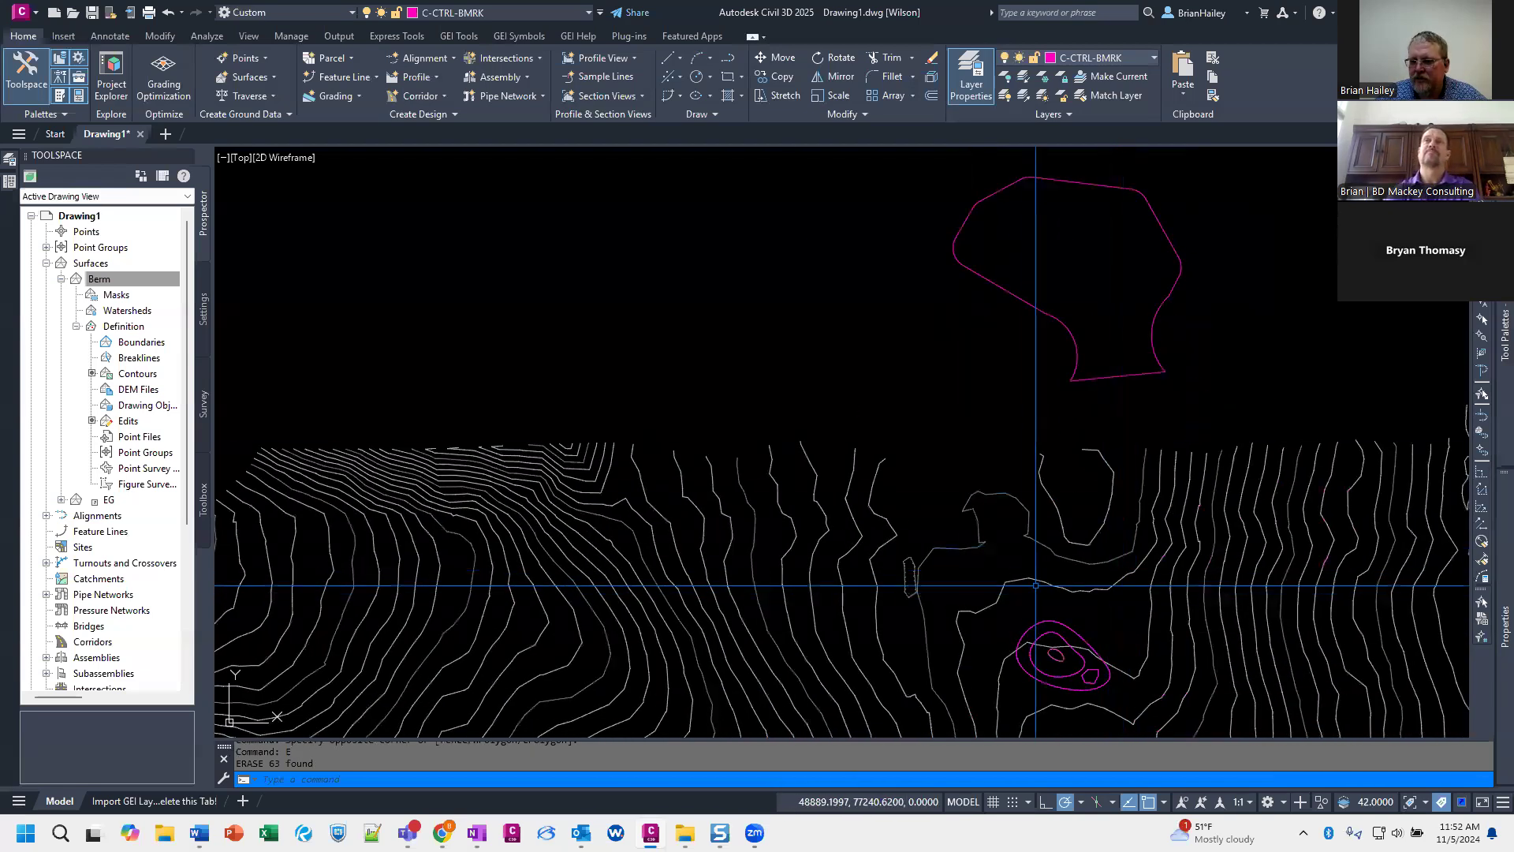
scroll(947, 584, "up", 2)
type("spline")
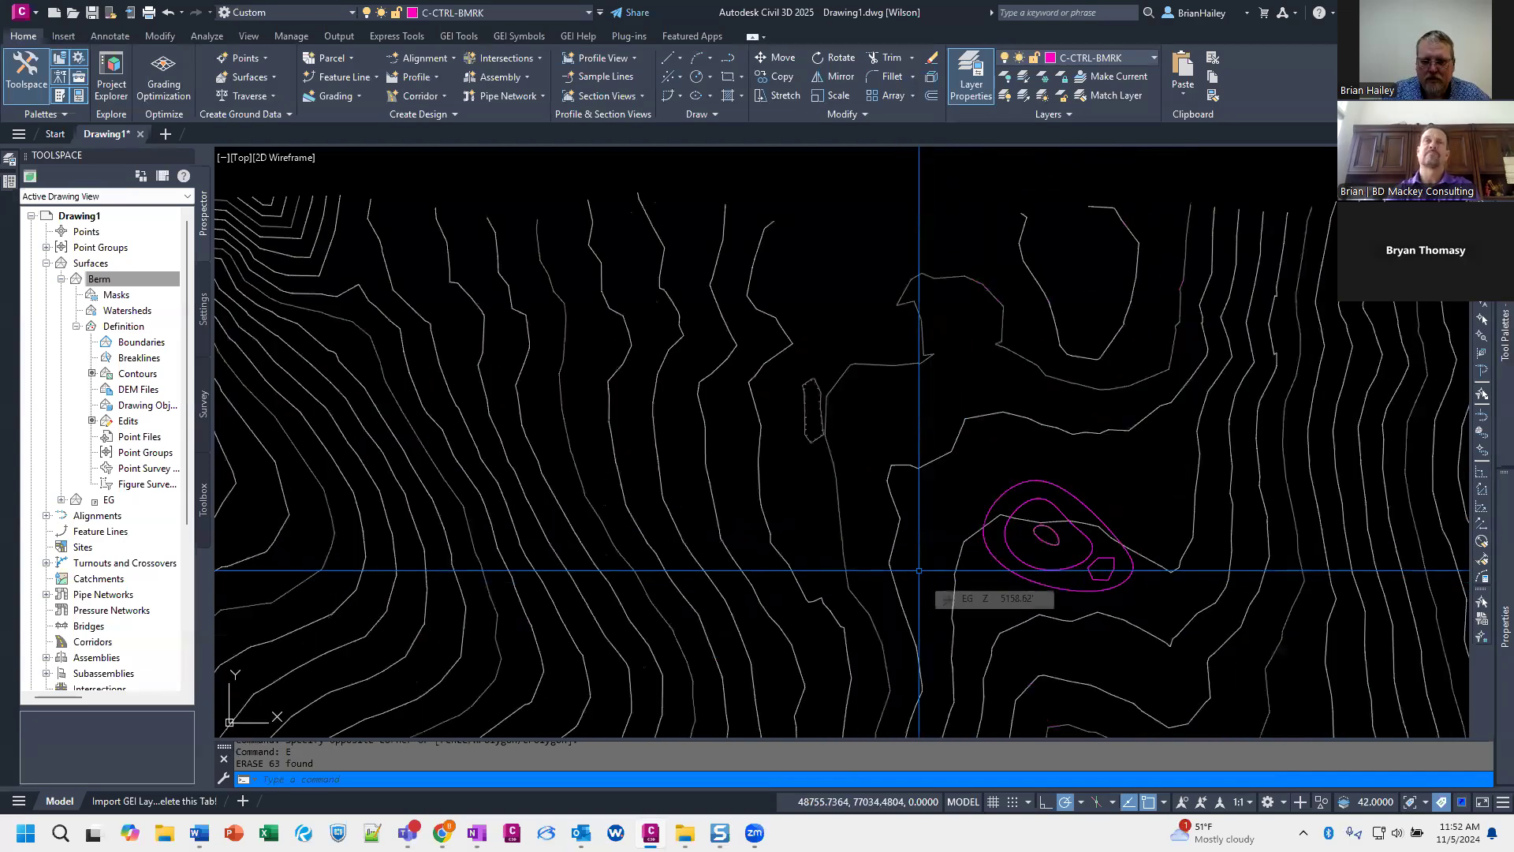
key("Return")
scroll(919, 569, "up", 3)
right_click(779, 375, "shift")
left_click(836, 683)
left_click(747, 389)
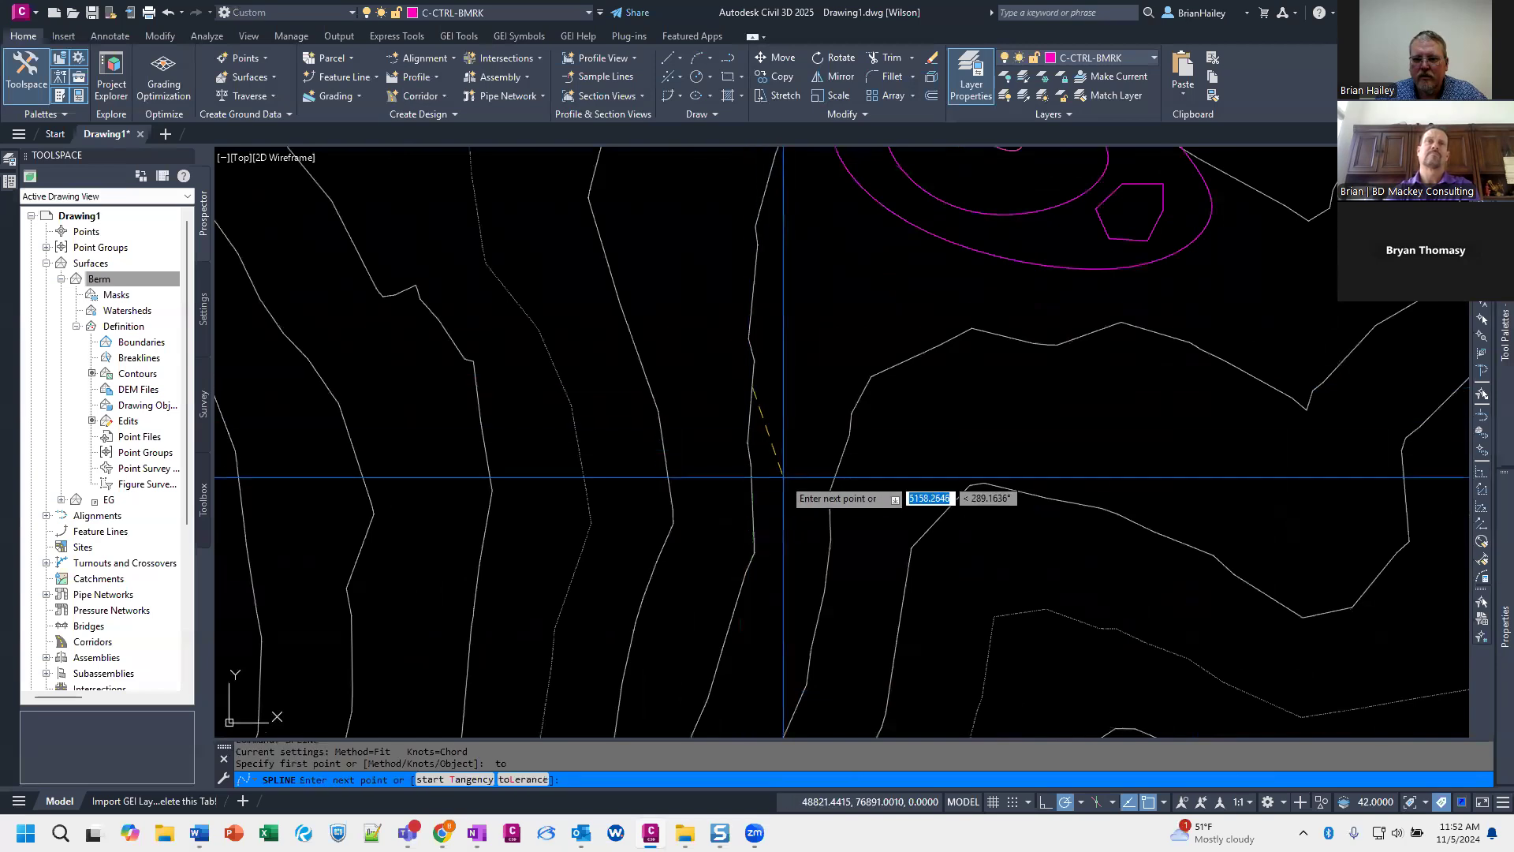
left_click(865, 555)
left_click(998, 445)
left_click(1296, 463)
key("Return")
left_click(1075, 408)
scroll(857, 507, "down", 8)
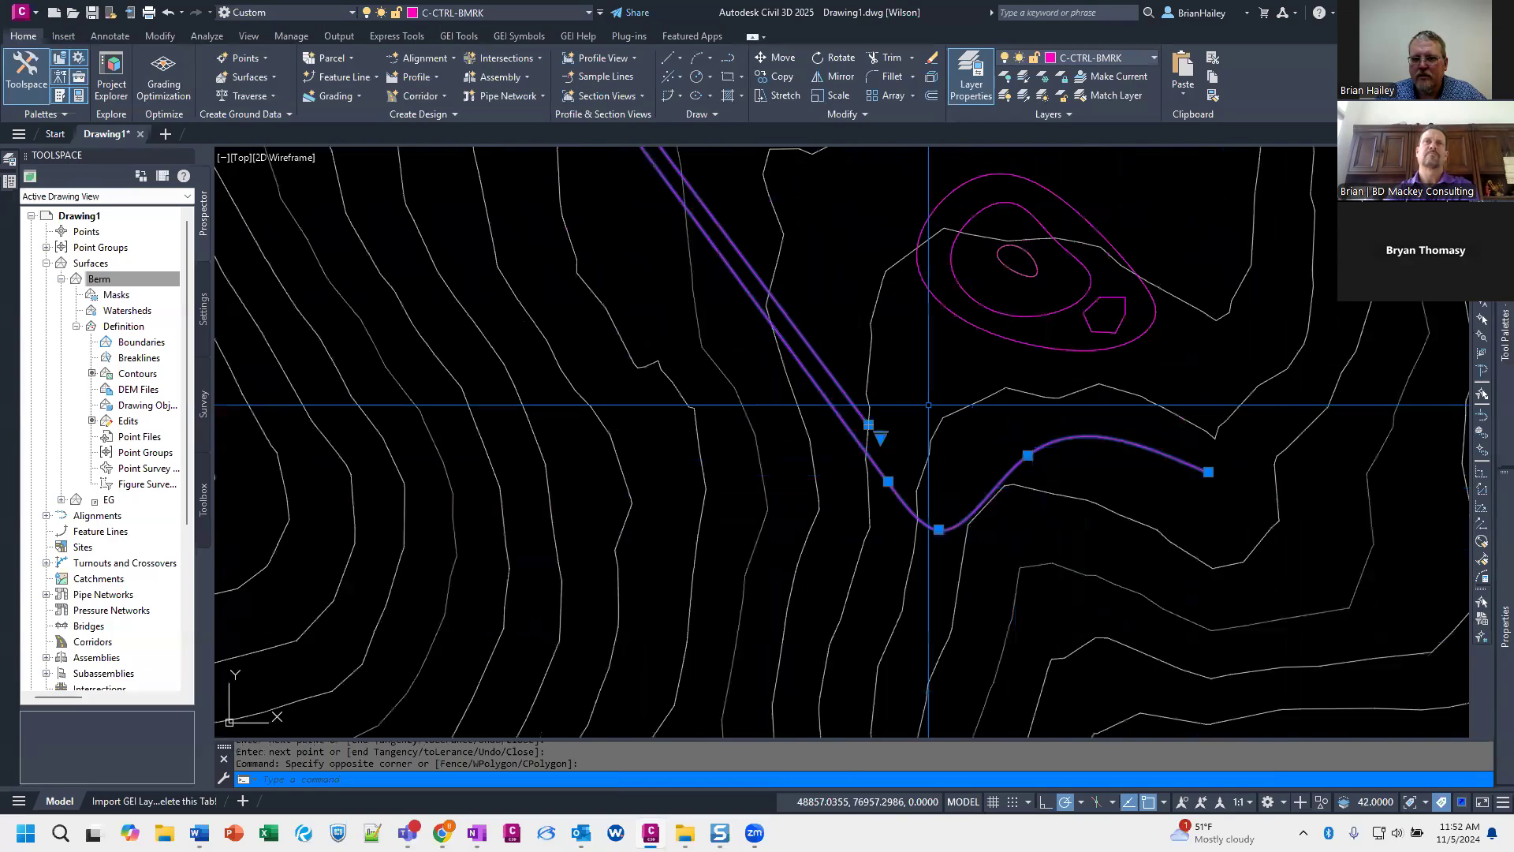
scroll(858, 508, "up", 7)
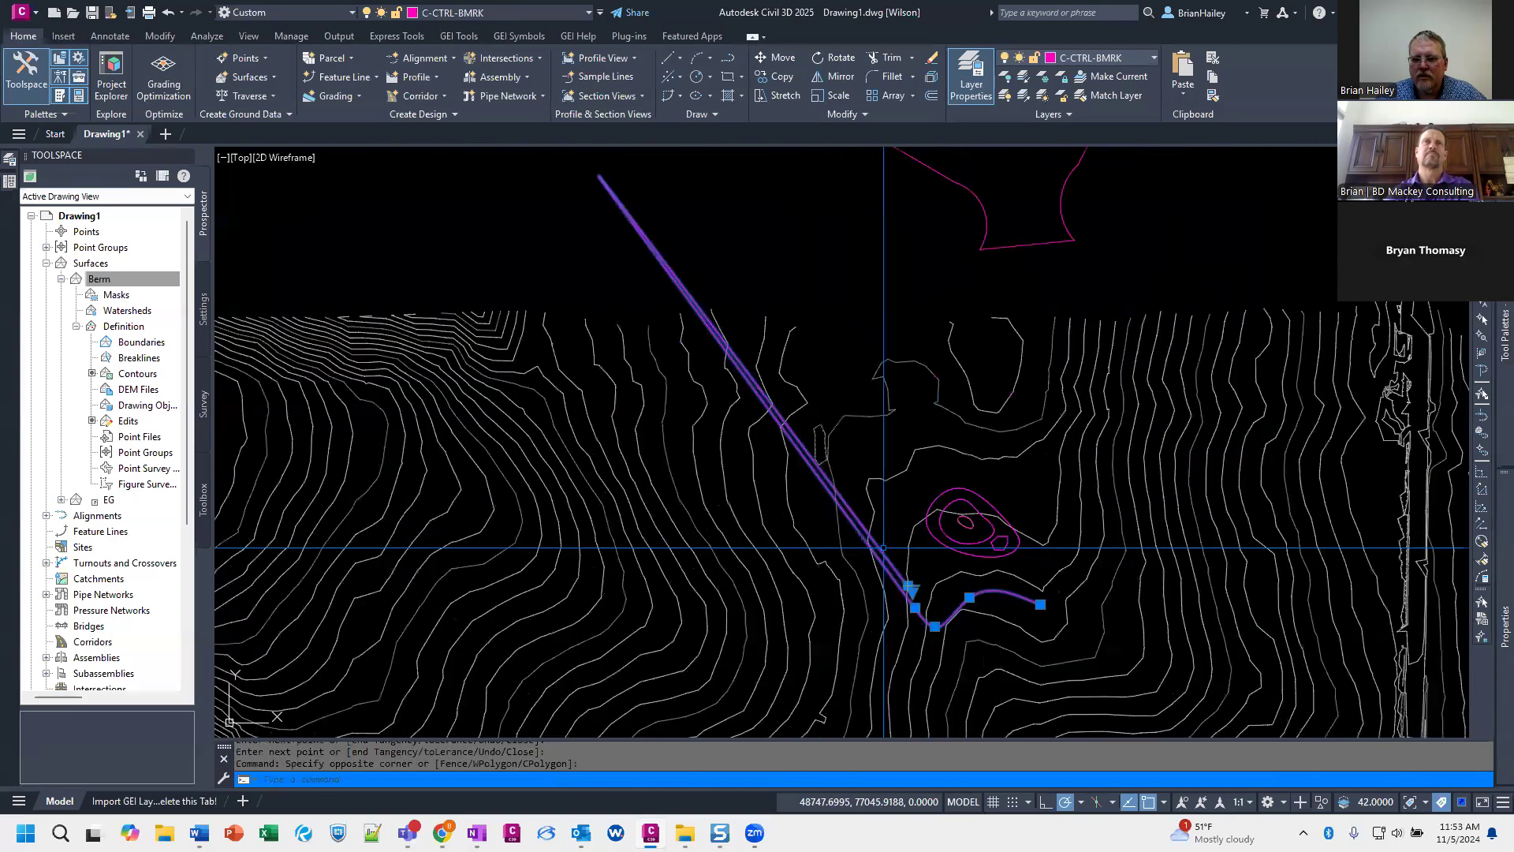
left_click(888, 494)
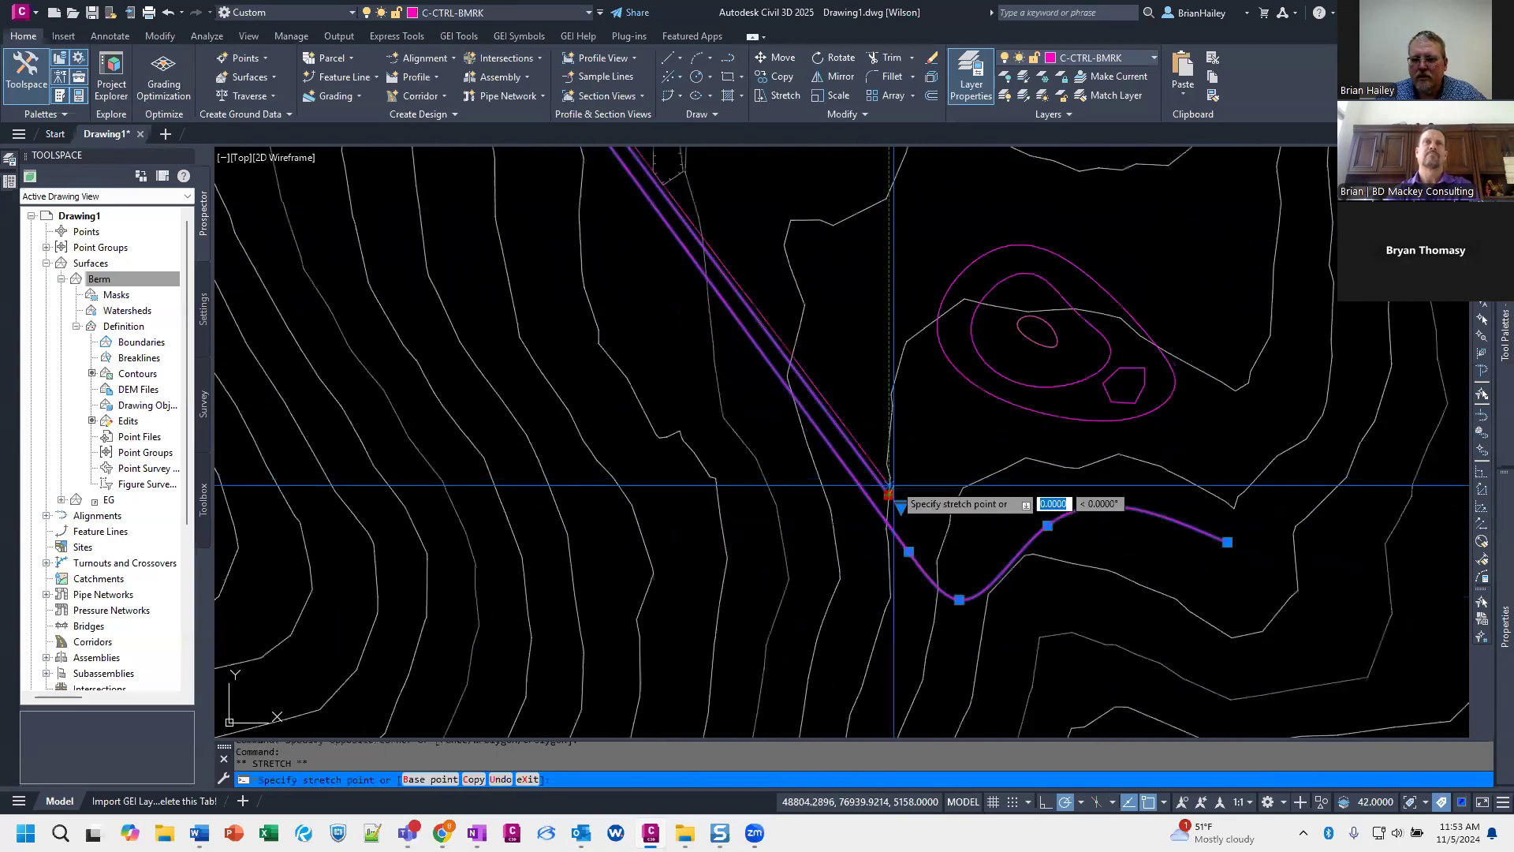
left_click(905, 452)
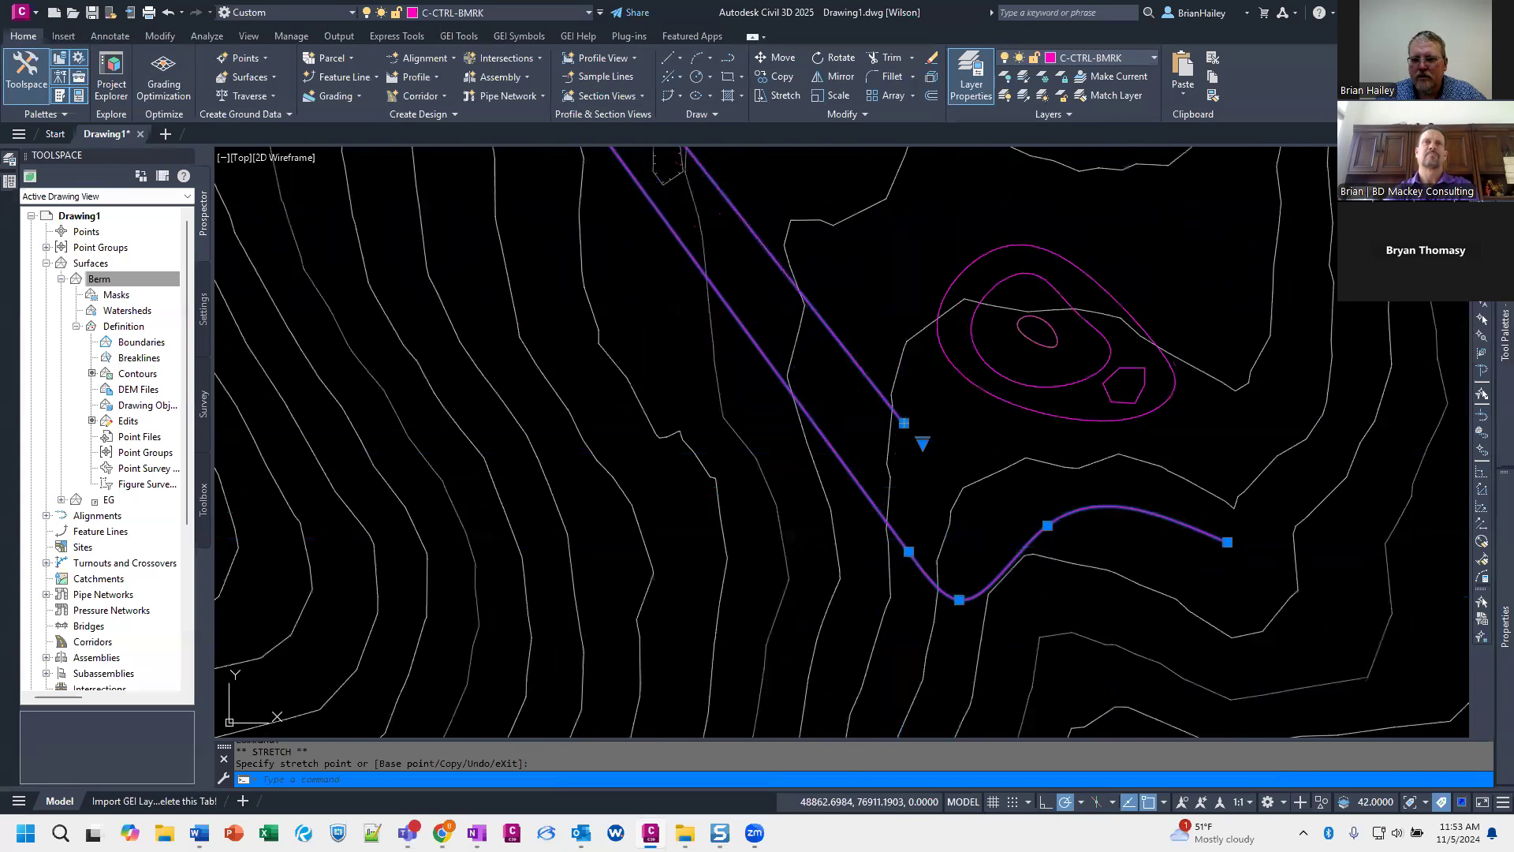
type("e")
key("Return")
Step: Draw an open, wavy spline through five fit points just south of the berm polylines
type("p")
key("Escape")
type("s")
key("Escape")
type("spl")
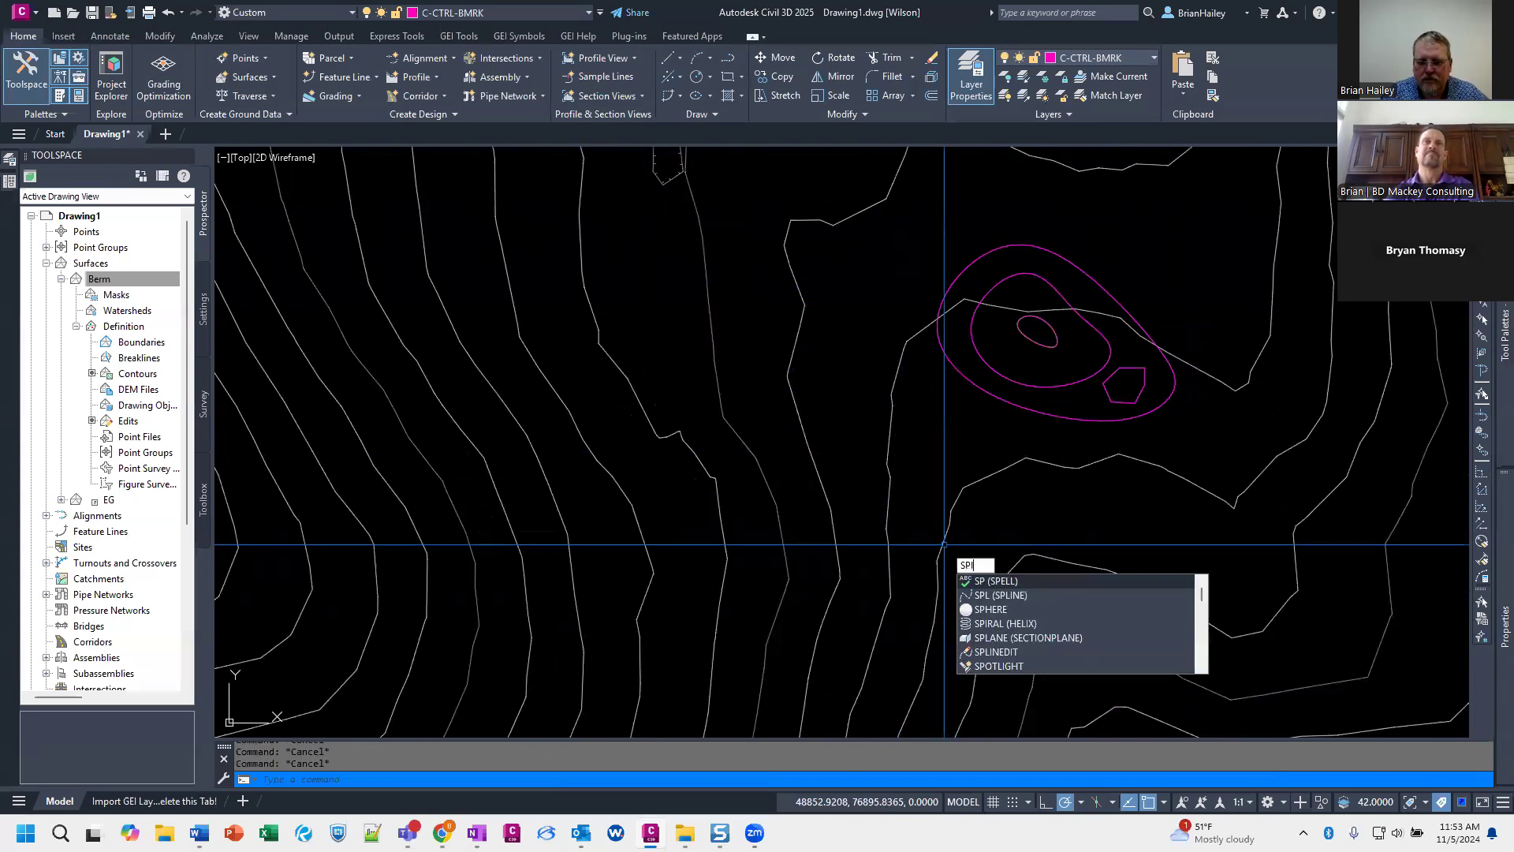
key("Return")
left_click(847, 448)
left_click(922, 552)
left_click(1064, 517)
left_click(1230, 625)
left_click(1348, 528)
key("Return")
Step: Add the spline to the Berm surface as a standard breakline with supplementing distance 100.00' and mid-ordinate distance 0.10'
left_click(1095, 524)
left_click(850, 448)
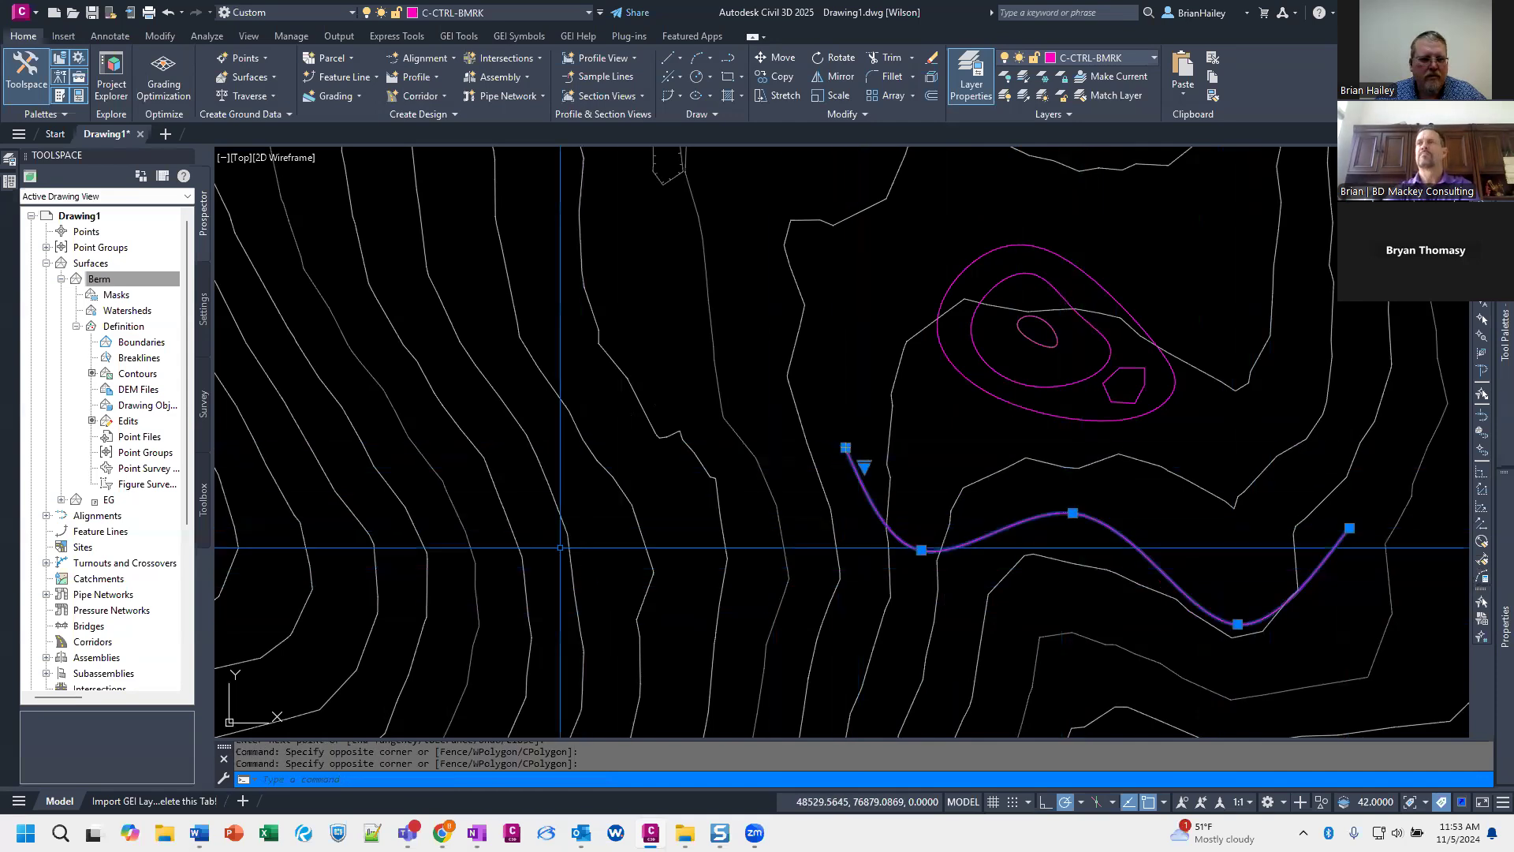
right_click(151, 359)
left_click(189, 364)
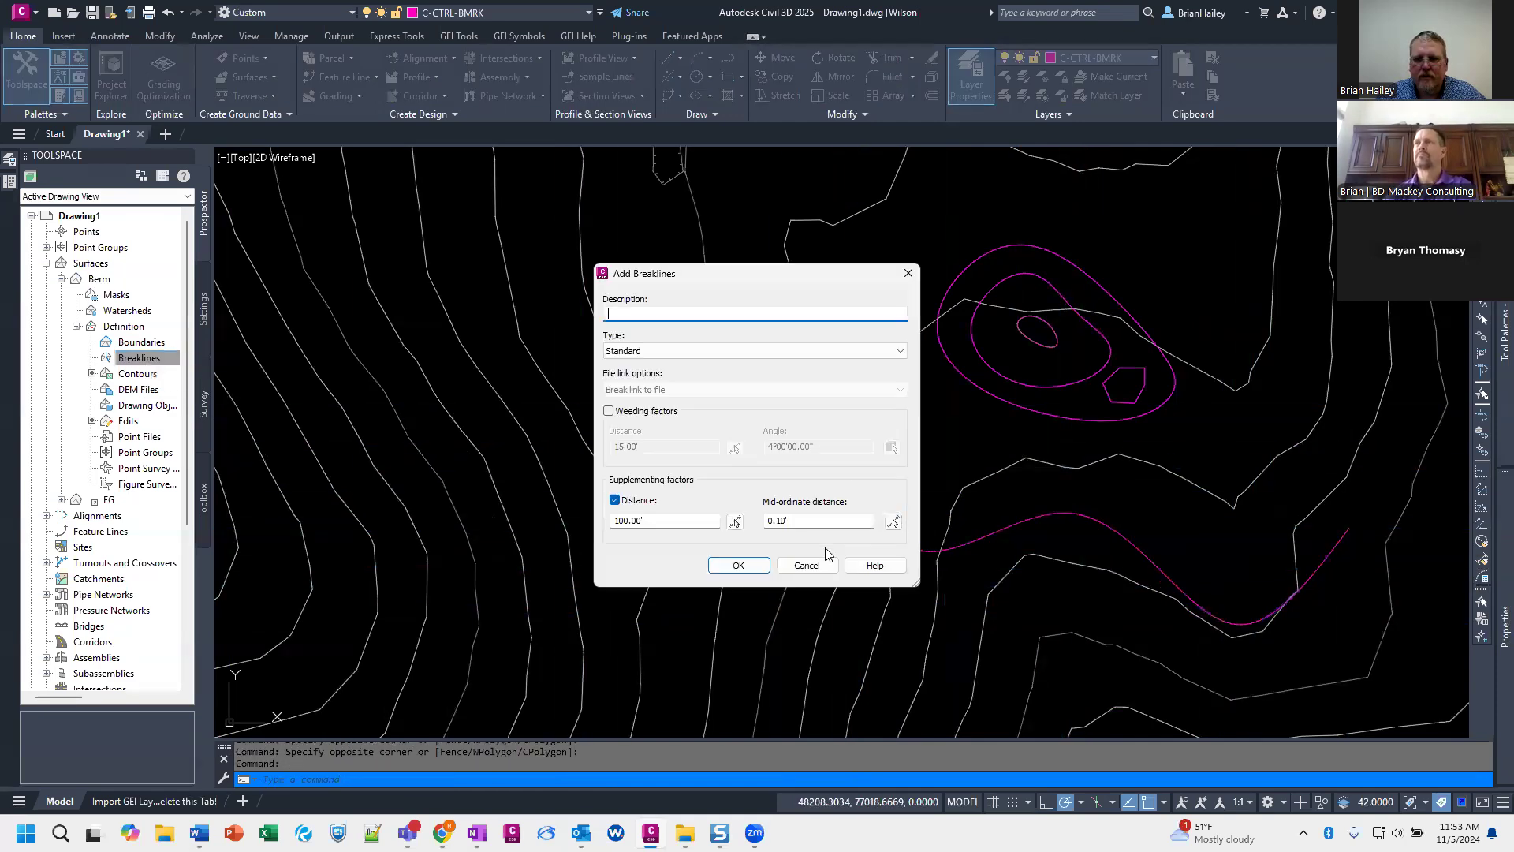
left_click(735, 565)
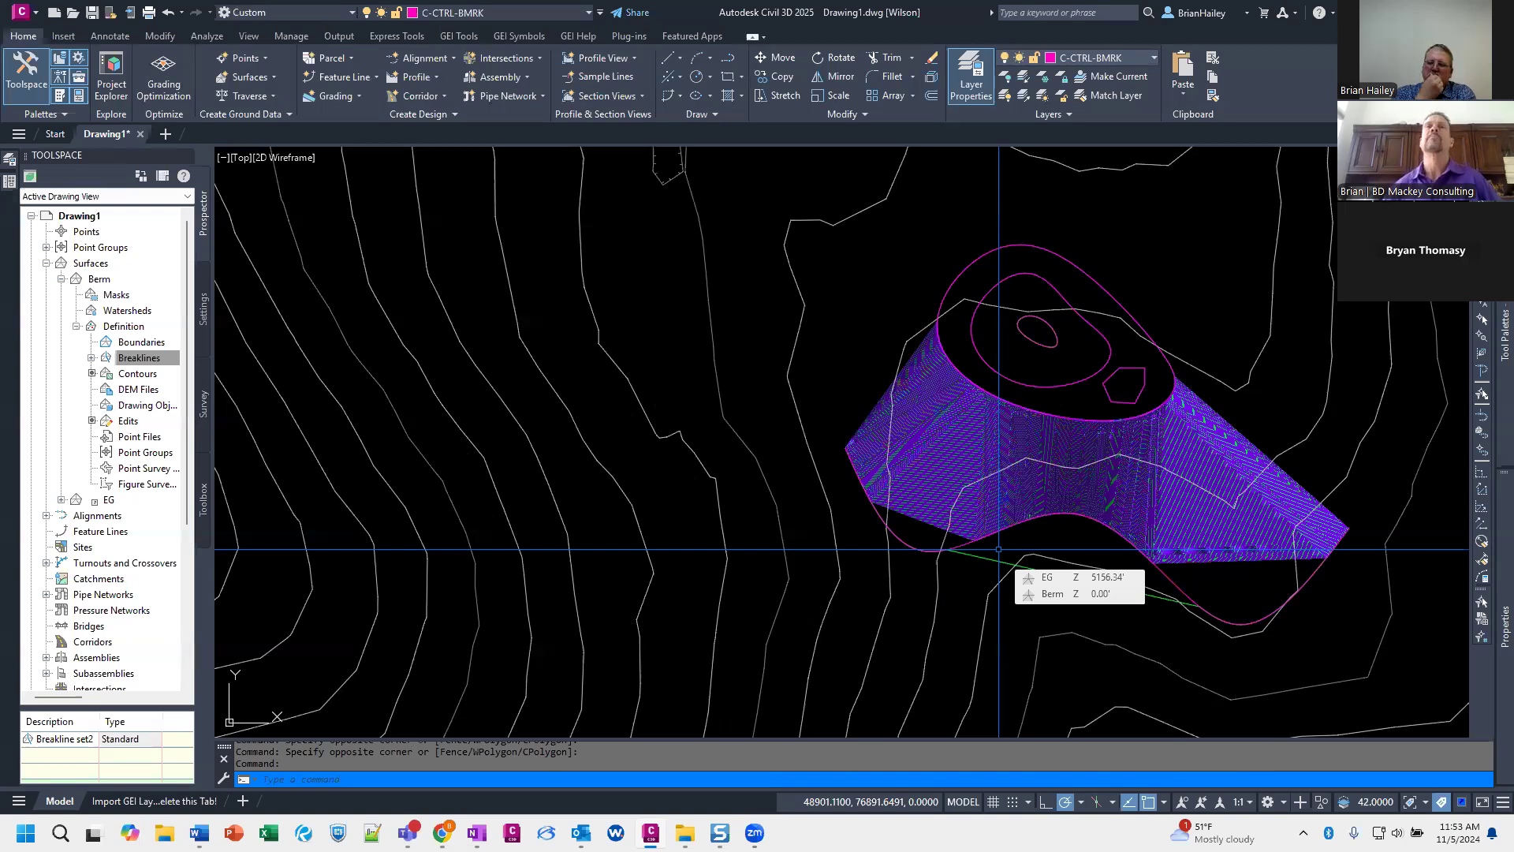
Step: Try erasing the spline south of the berm polylines, and undo the erasure
left_click(932, 551)
type("E")
key("Return")
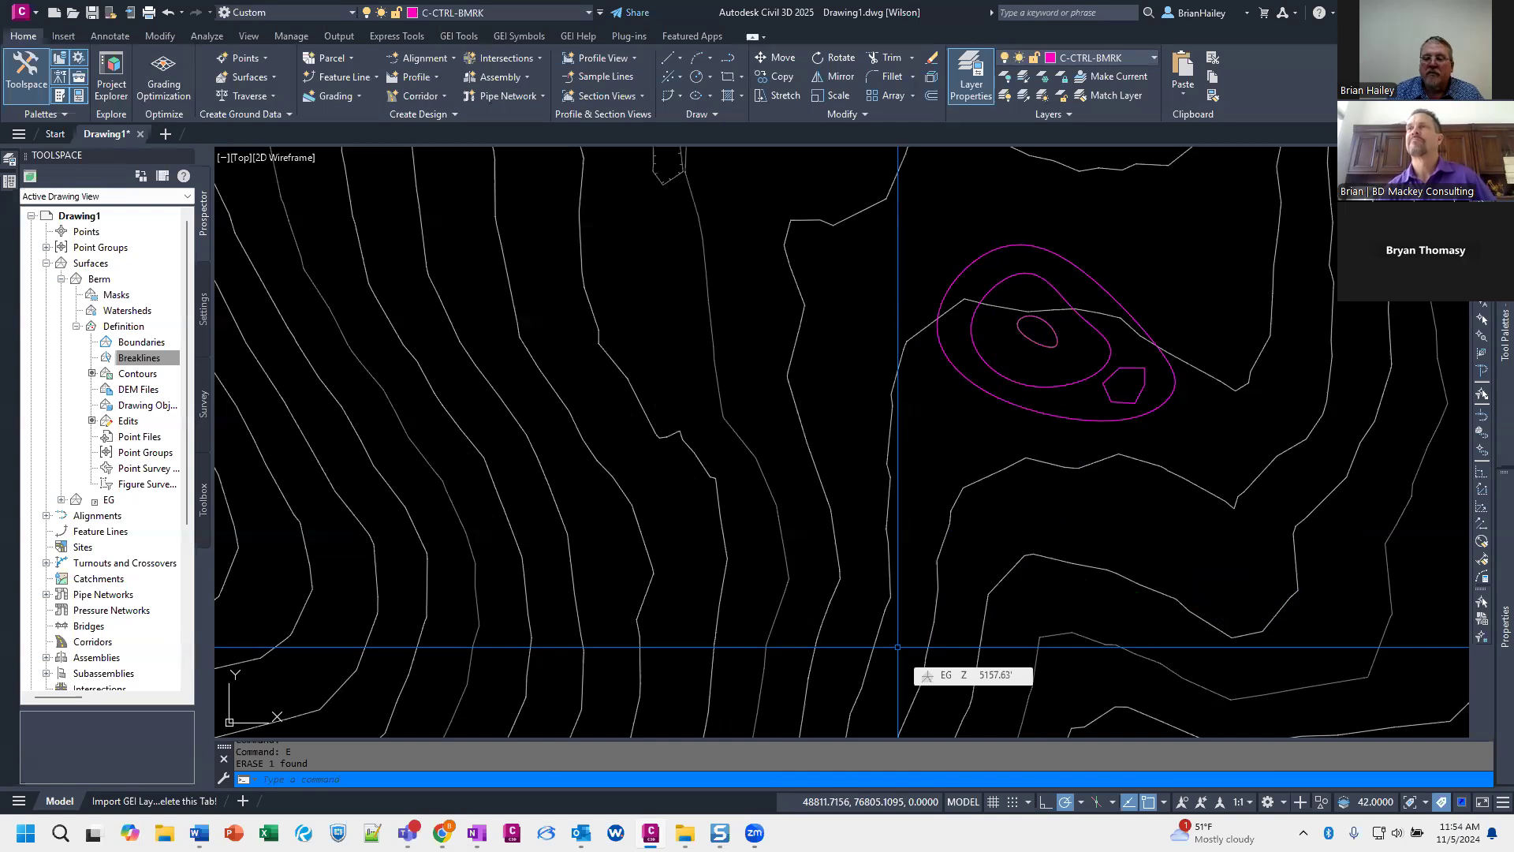
scroll(983, 432, "up", 5)
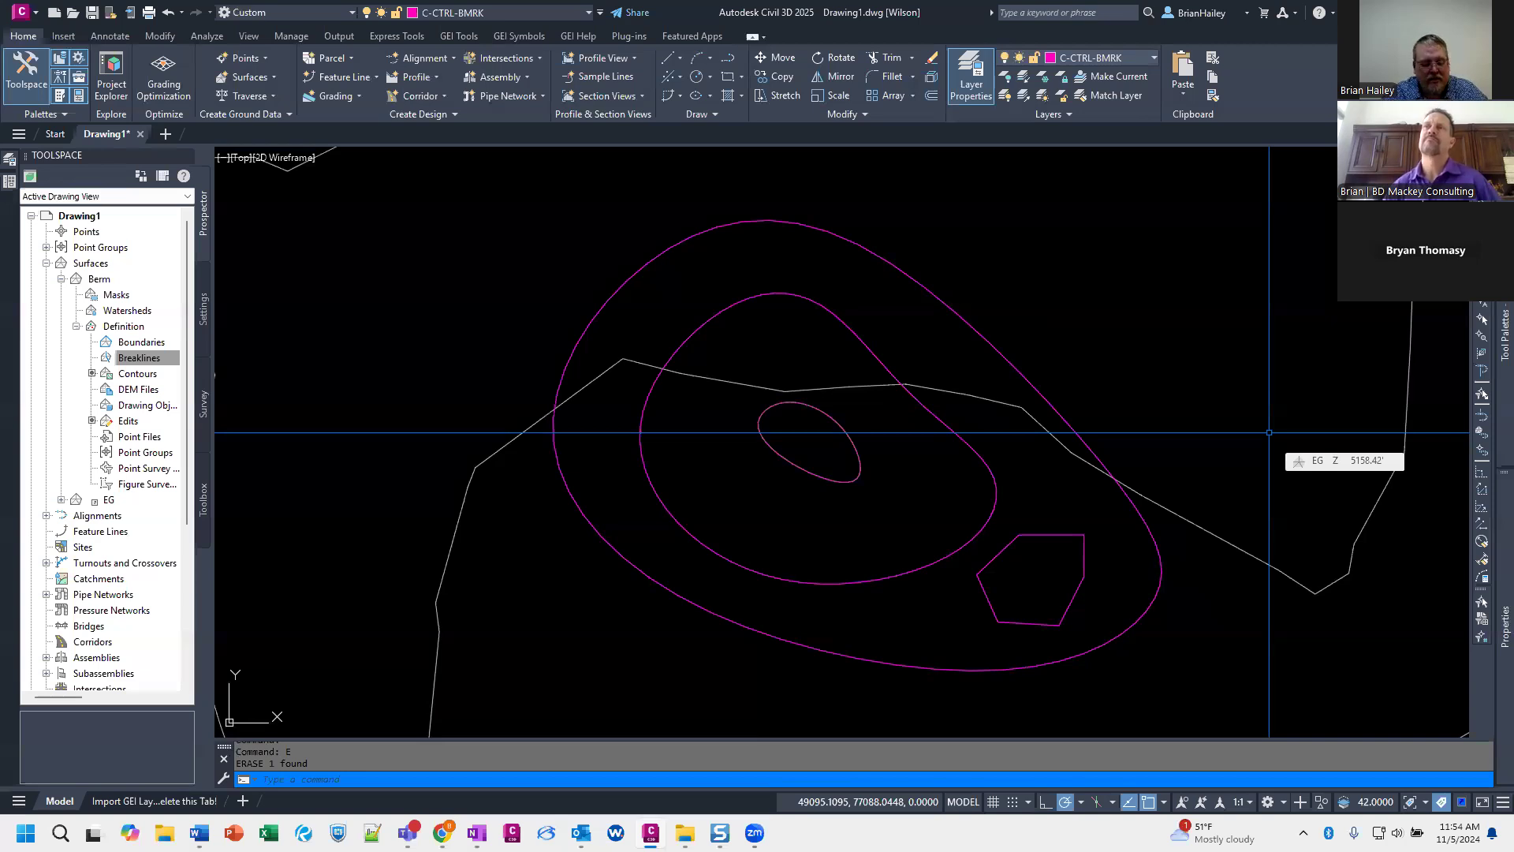
scroll(1269, 433, "down", 4)
key("Return")
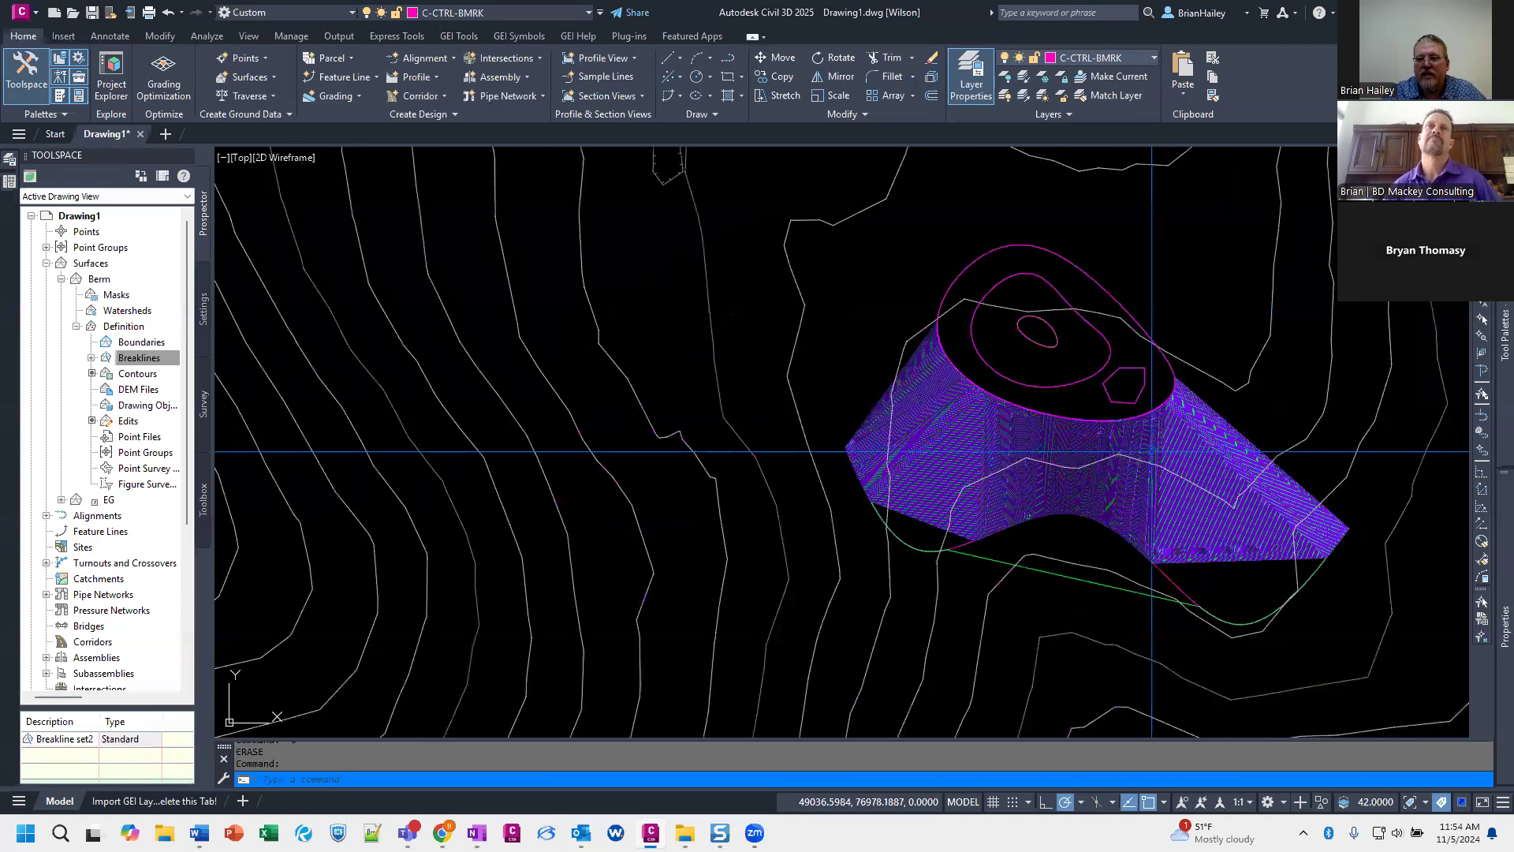
key("ctrl+z")
Step: Set the Berm surface's style to GEI-WRK_TIN Editing in its surface properties
left_click(978, 505)
right_click(964, 499)
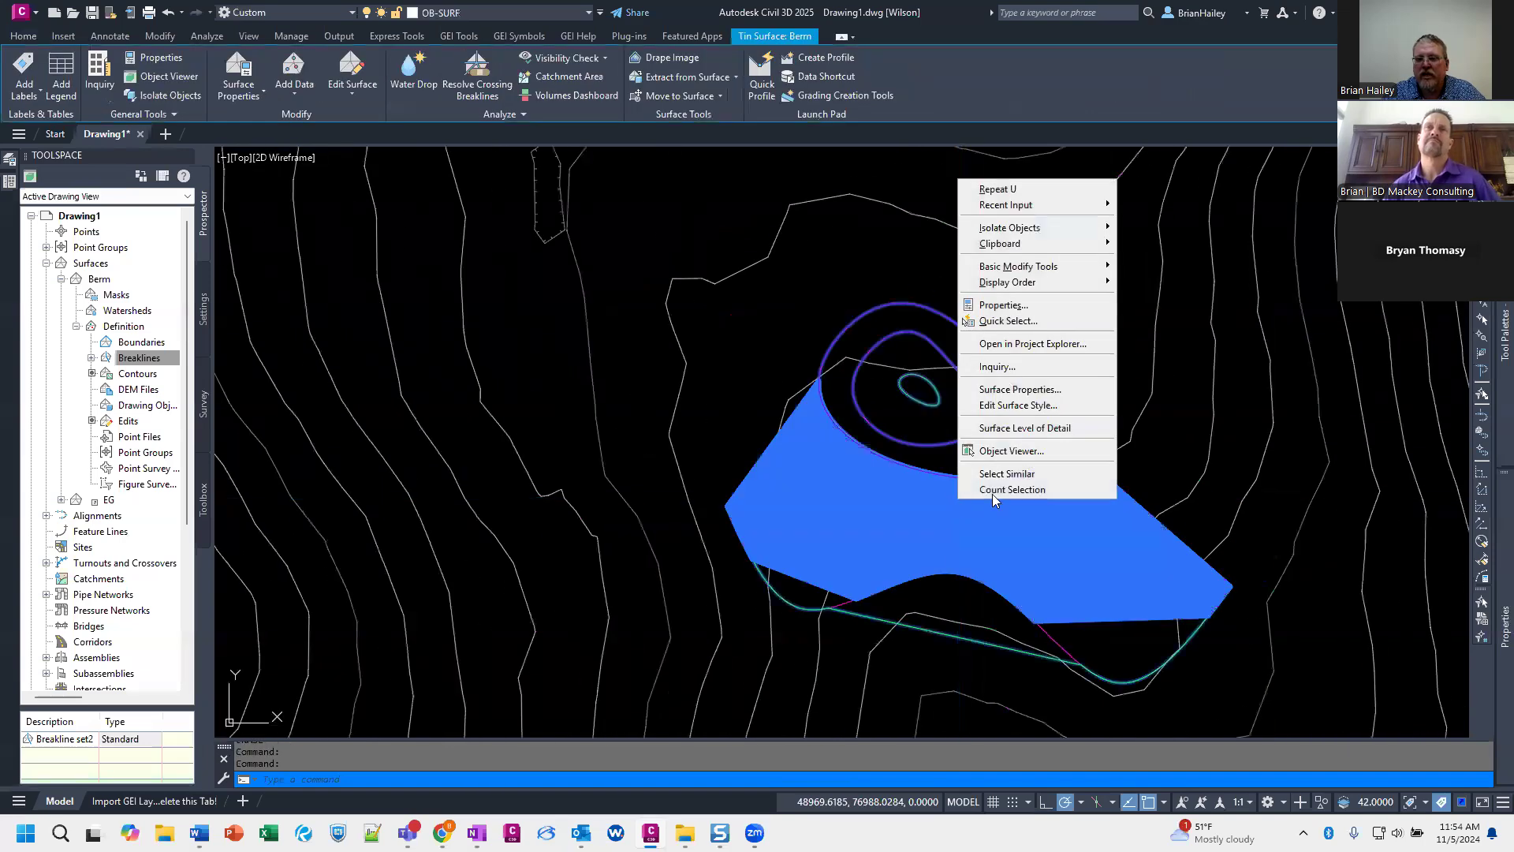
left_click(1049, 388)
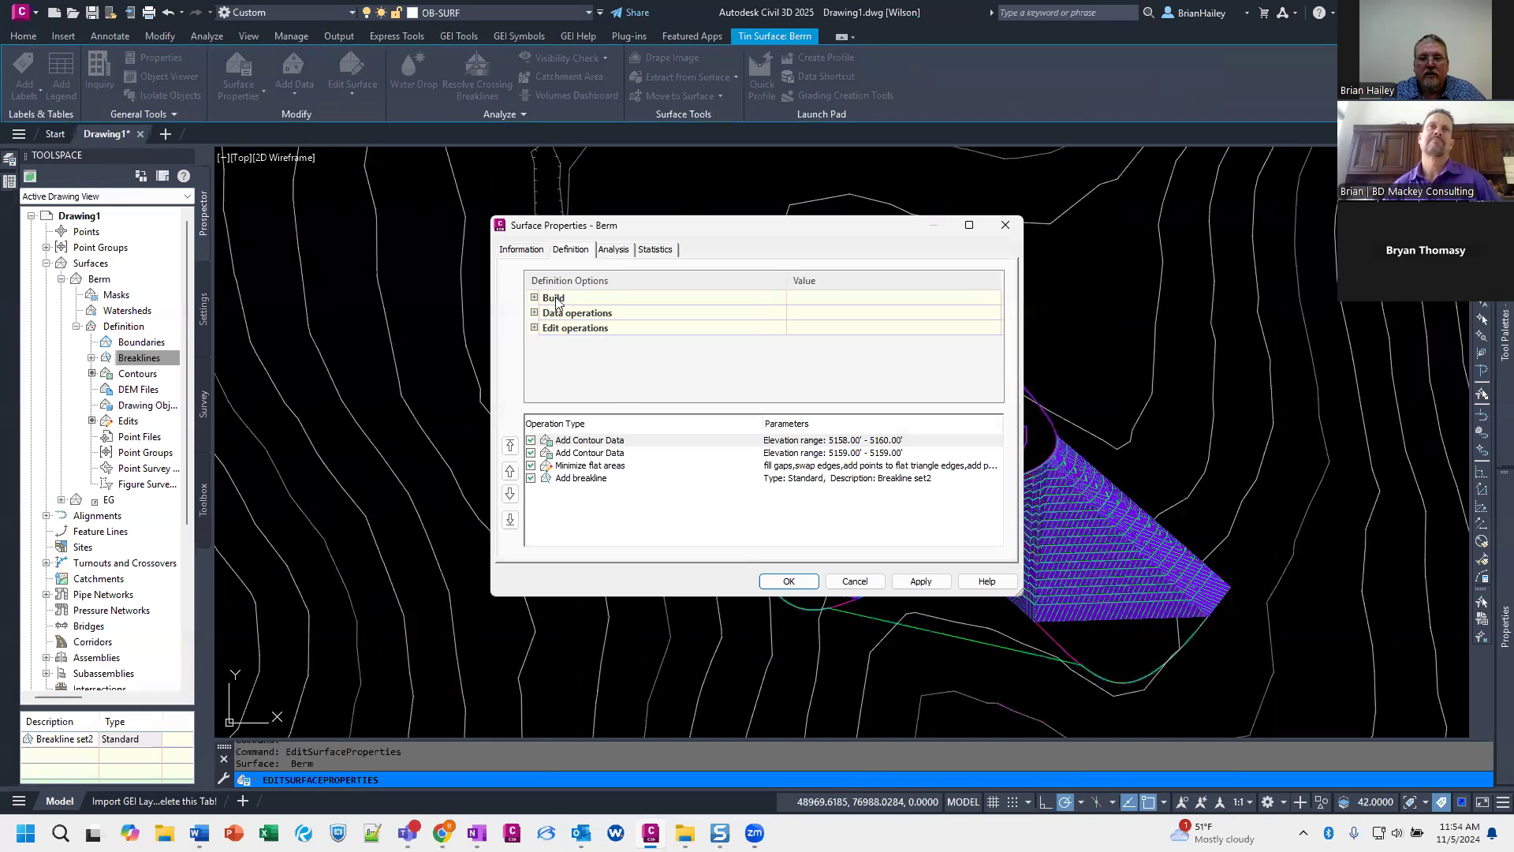
left_click(520, 249)
left_click(597, 411)
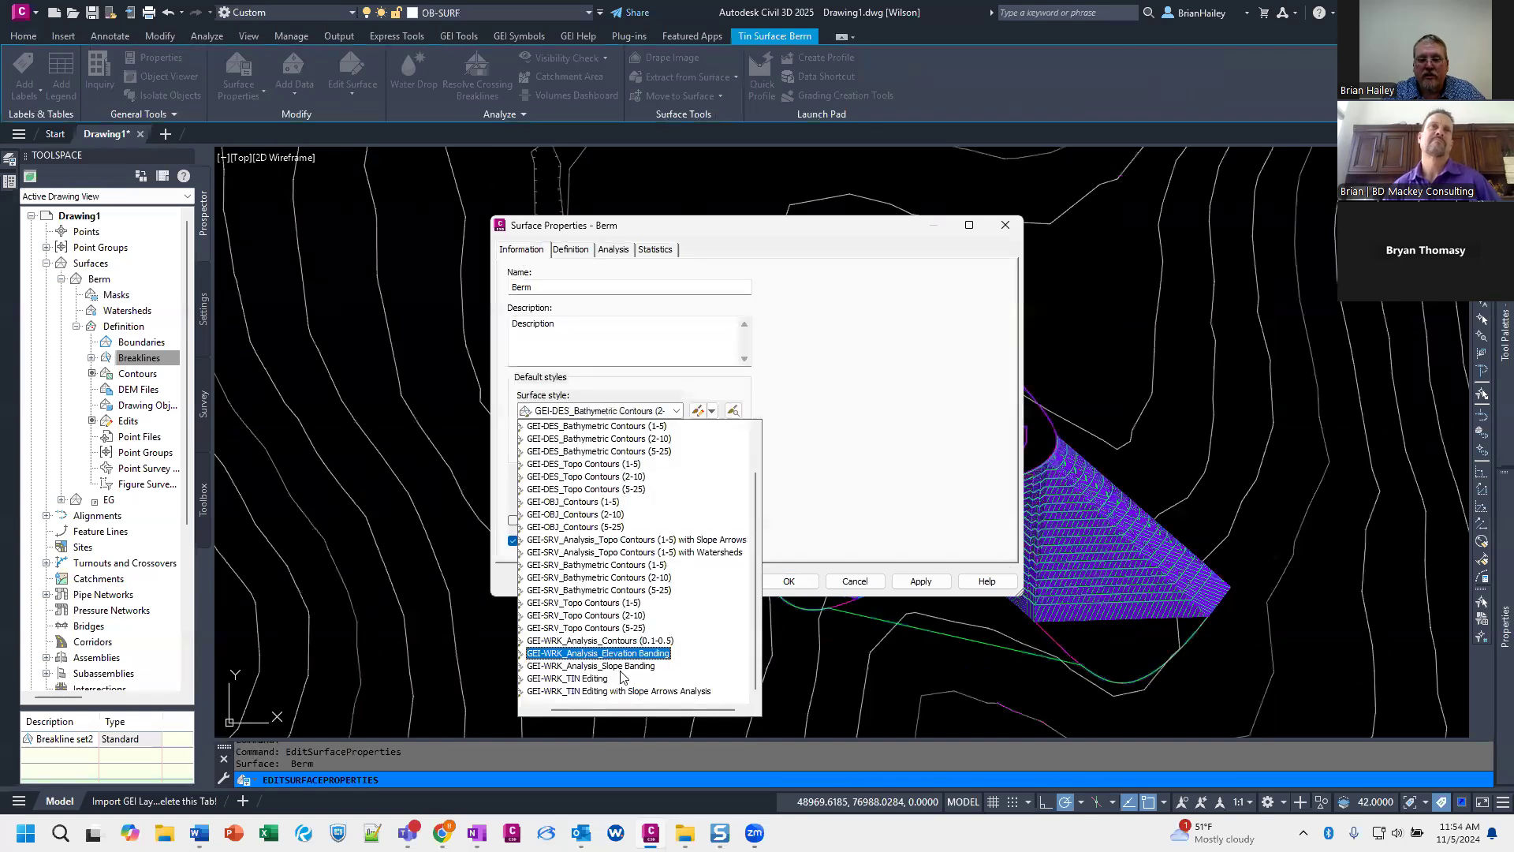
left_click(607, 680)
left_click(795, 583)
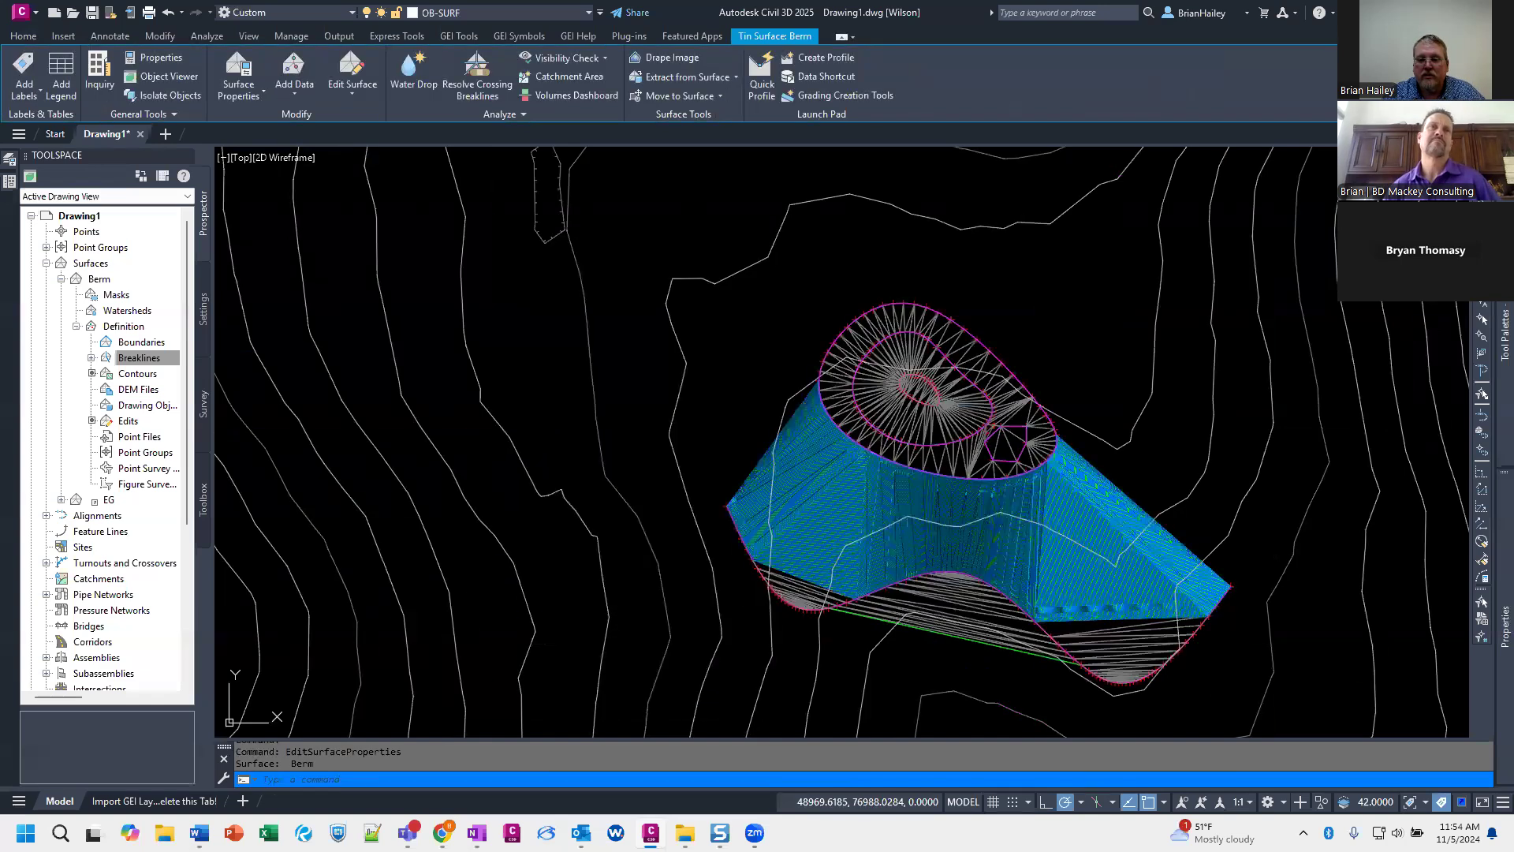
key("Escape")
key("Escape")
Step: Examine the density and spacing of the TIN points and triangles along the spline breakline and the berm's outer polyline
scroll(899, 567, "up", 8)
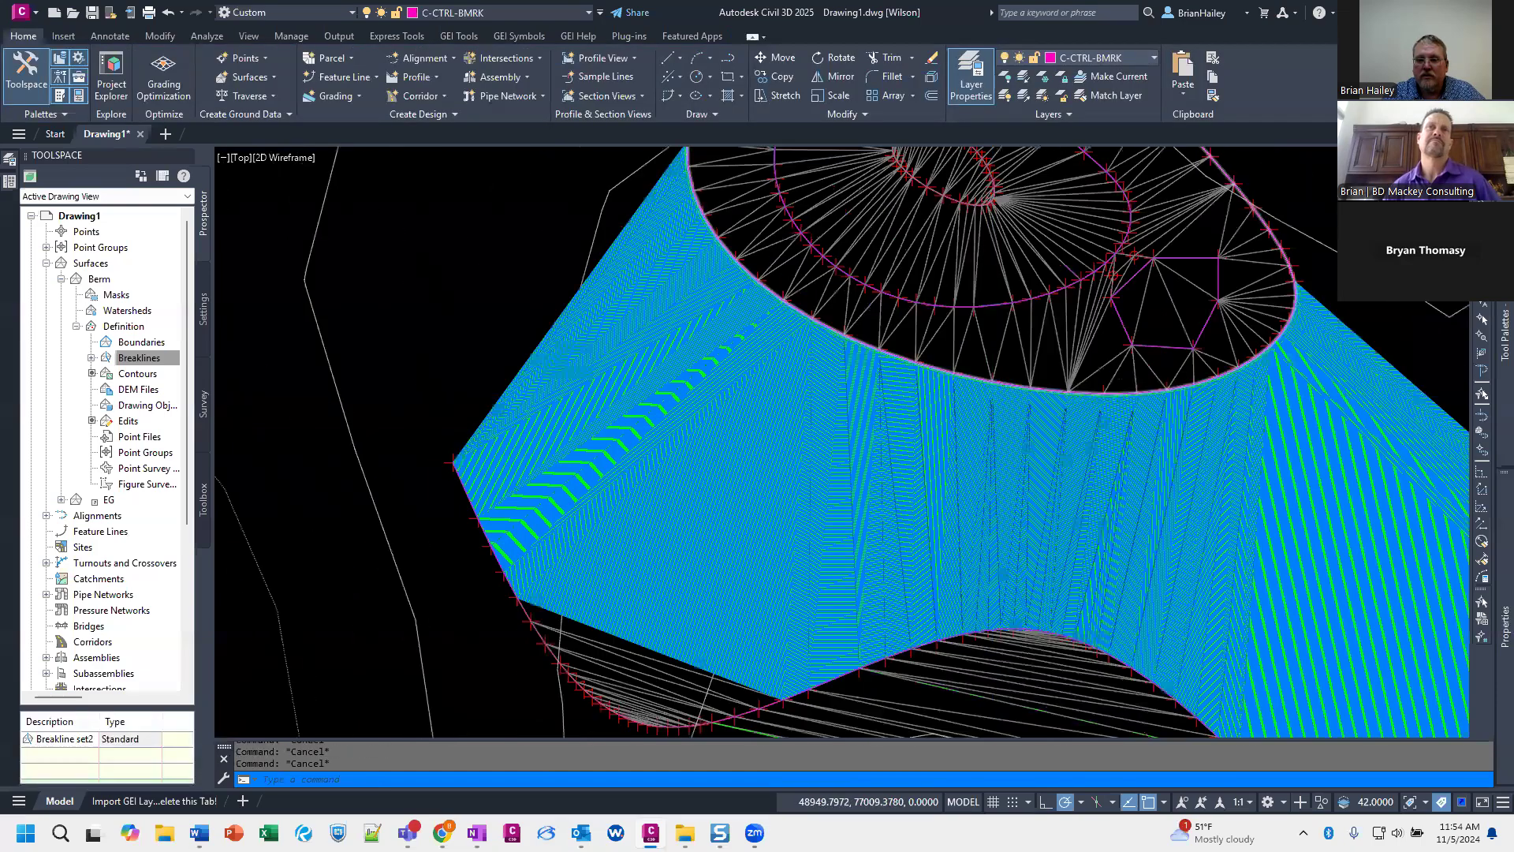
scroll(963, 383, "up", 2)
scroll(963, 383, "down", 6)
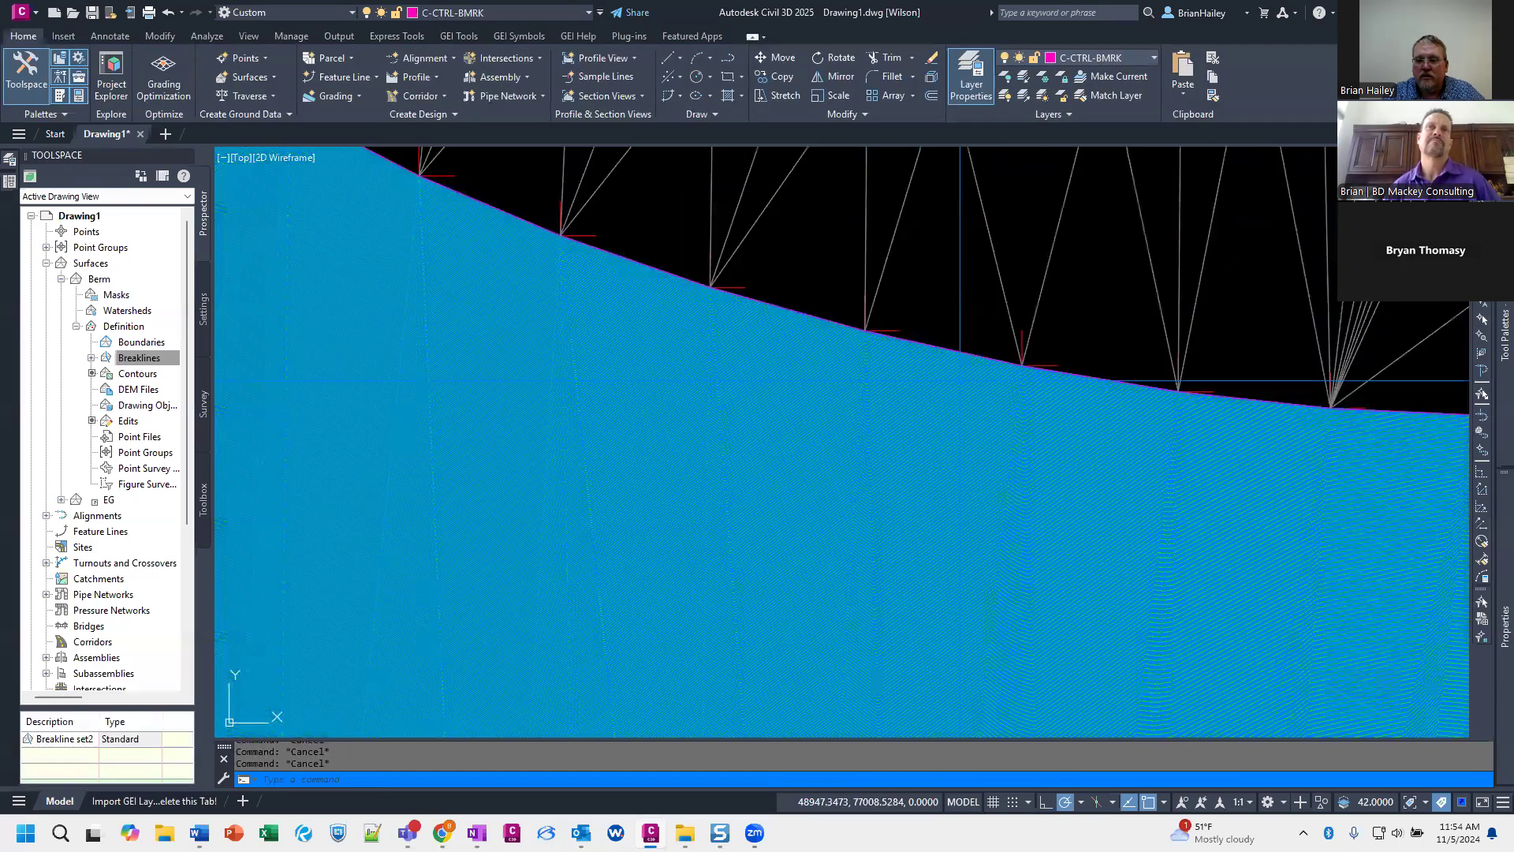
scroll(959, 381, "down", 5)
scroll(944, 571, "up", 6)
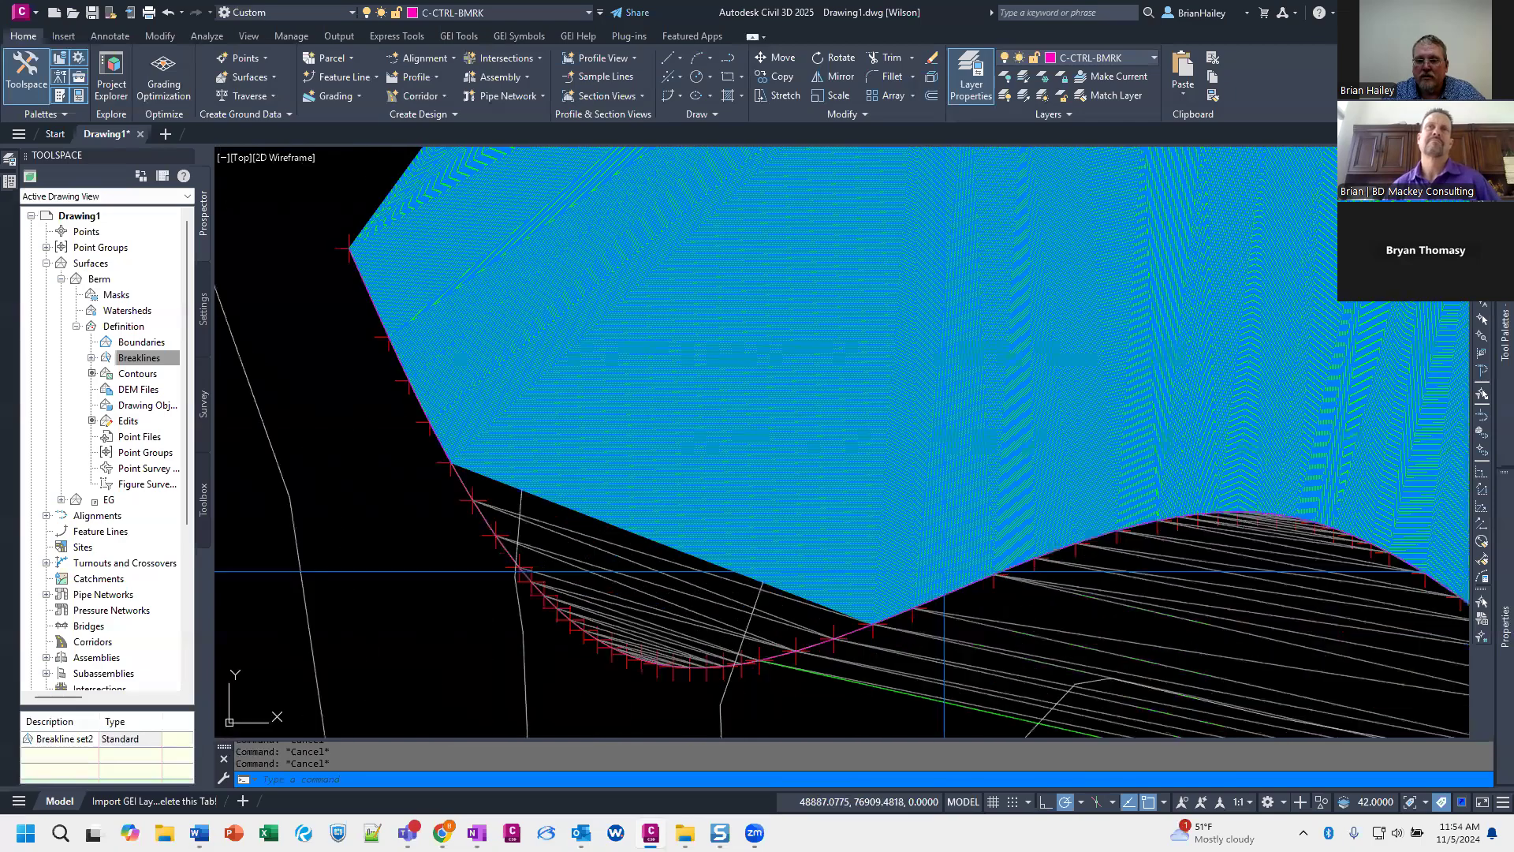
middle_click_drag(1113, 523, 813, 540)
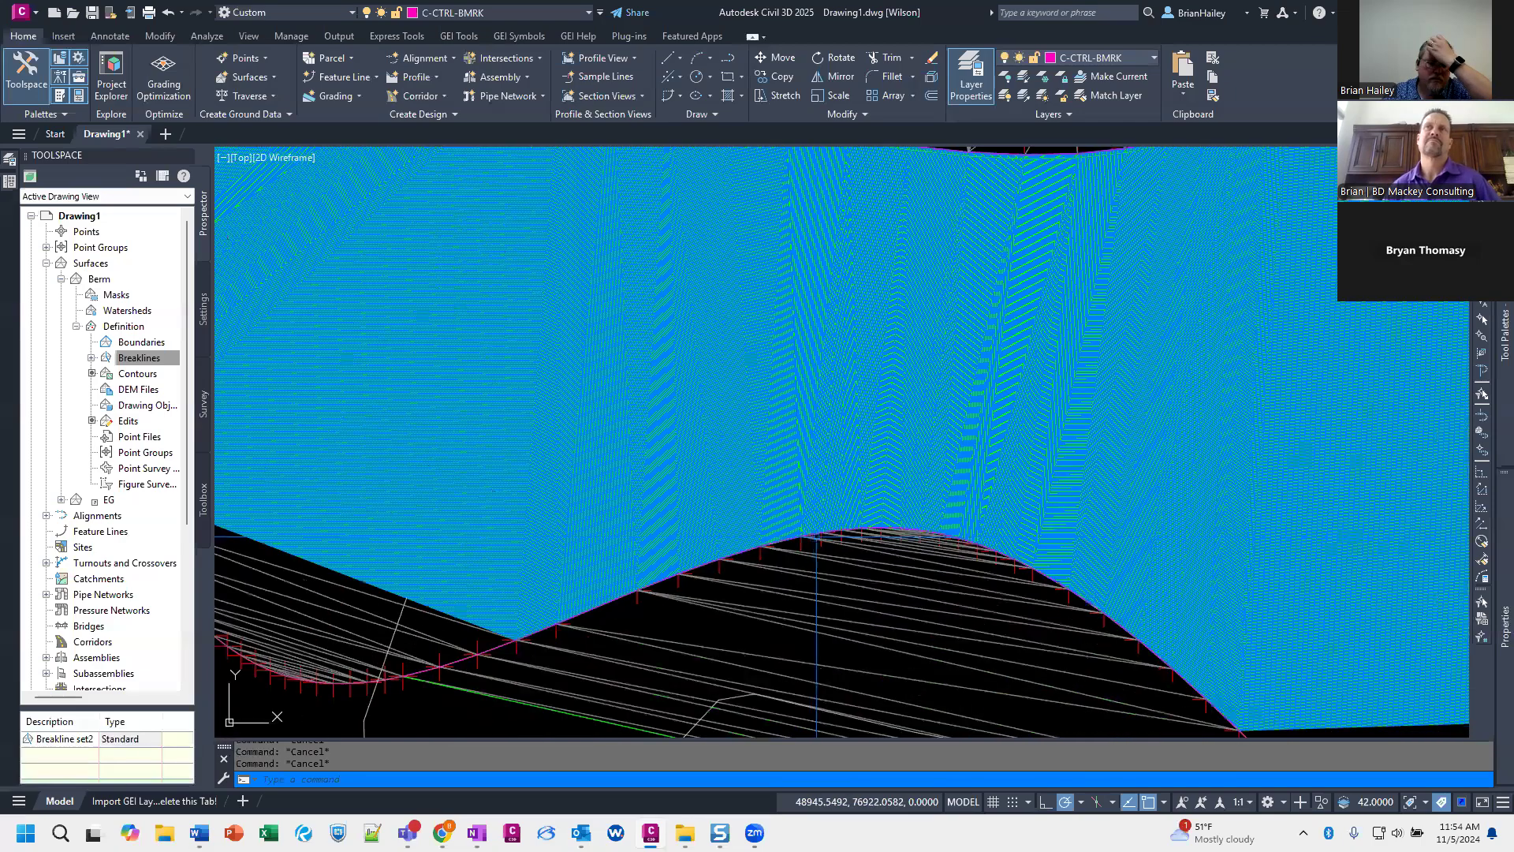
mouse_move(818, 543)
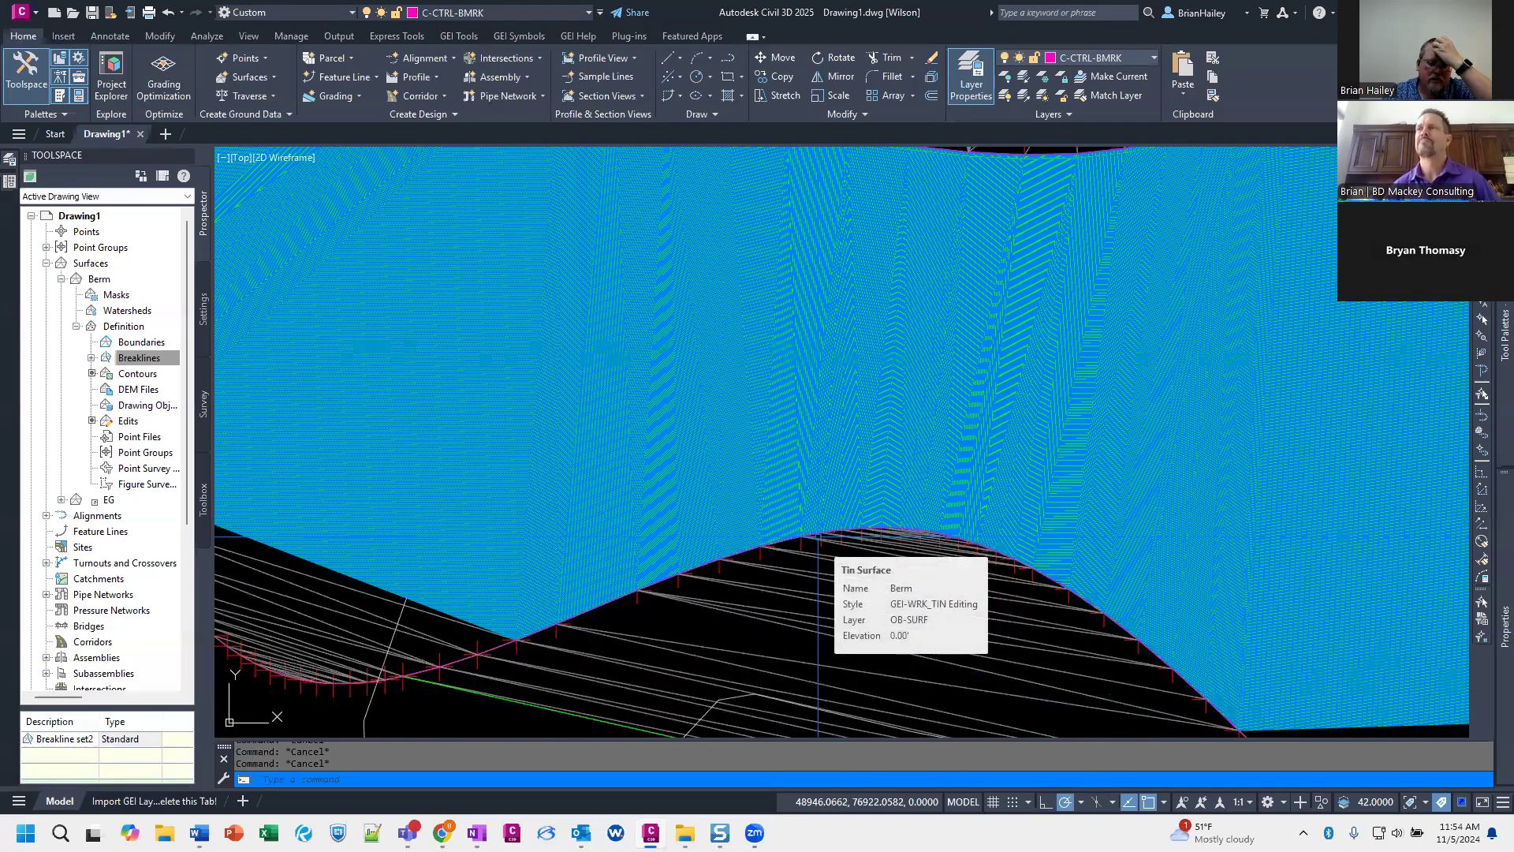
scroll(818, 542, "down", 4)
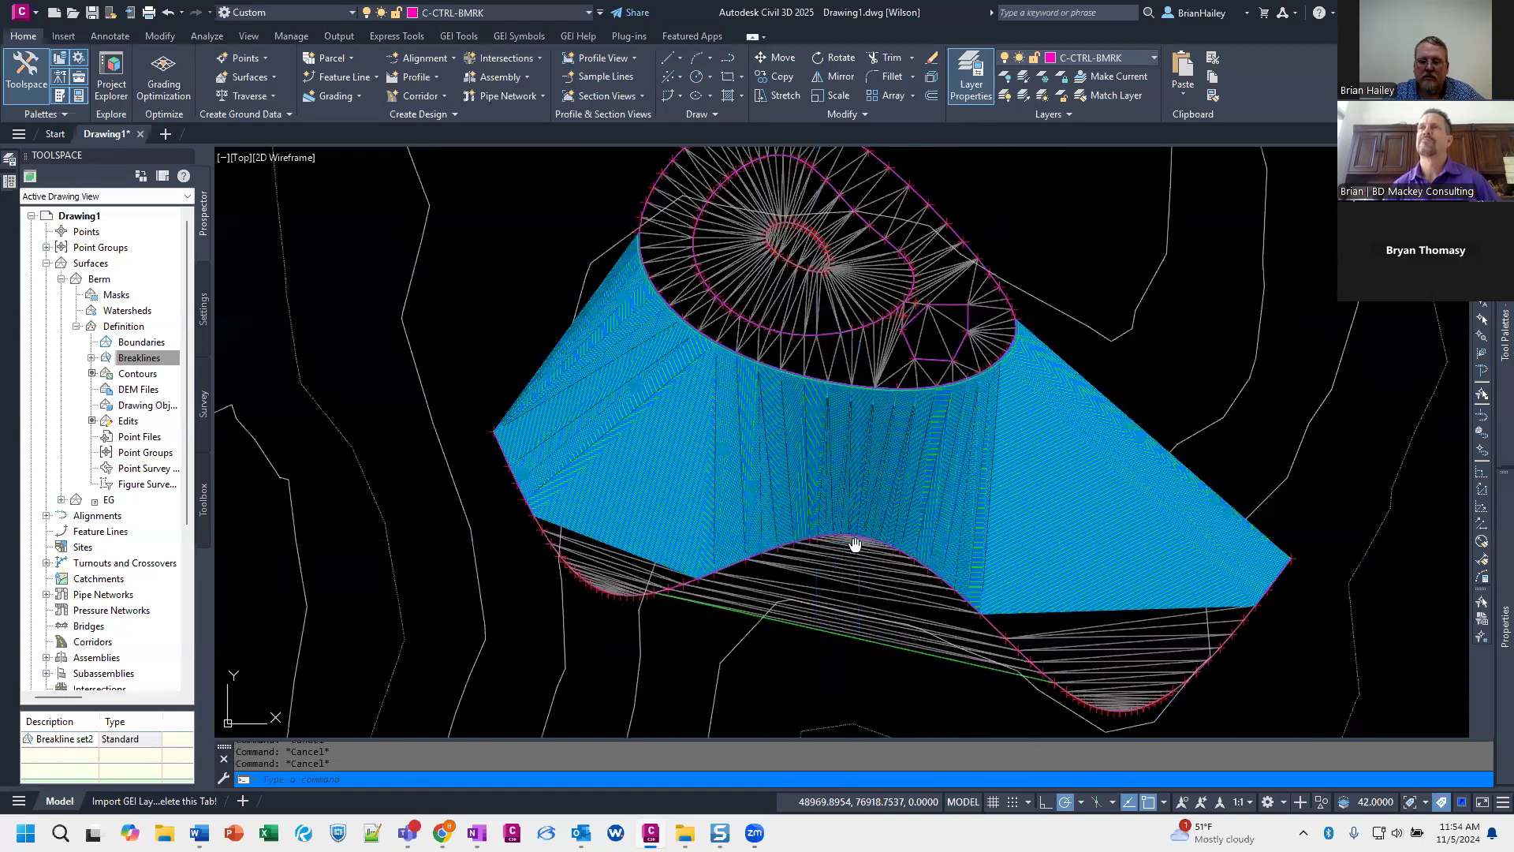
scroll(947, 609, "up", 1)
middle_click_drag(947, 609, 875, 533)
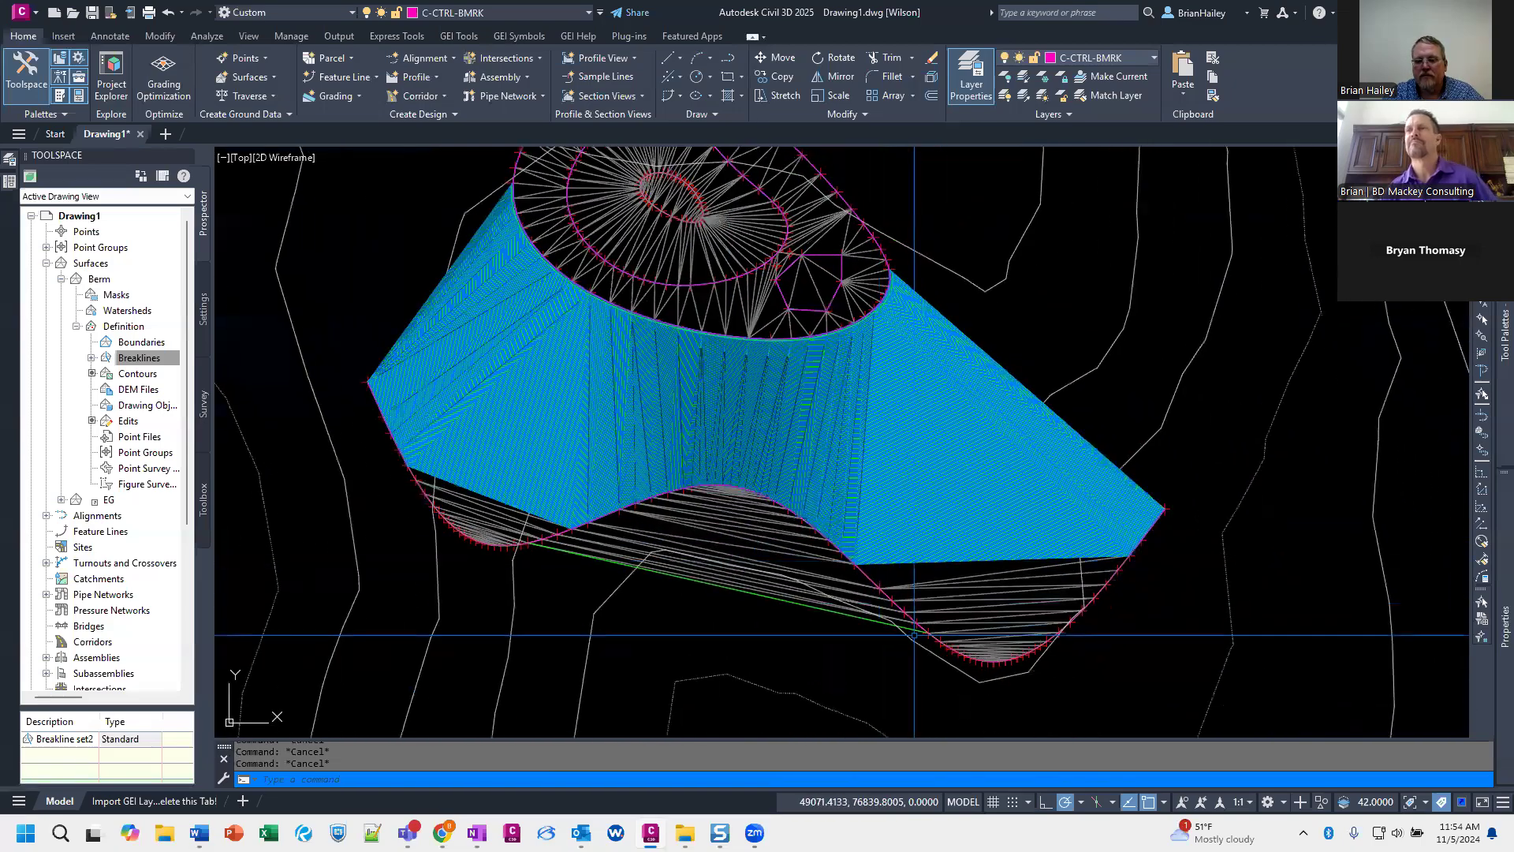
mouse_move(897, 620)
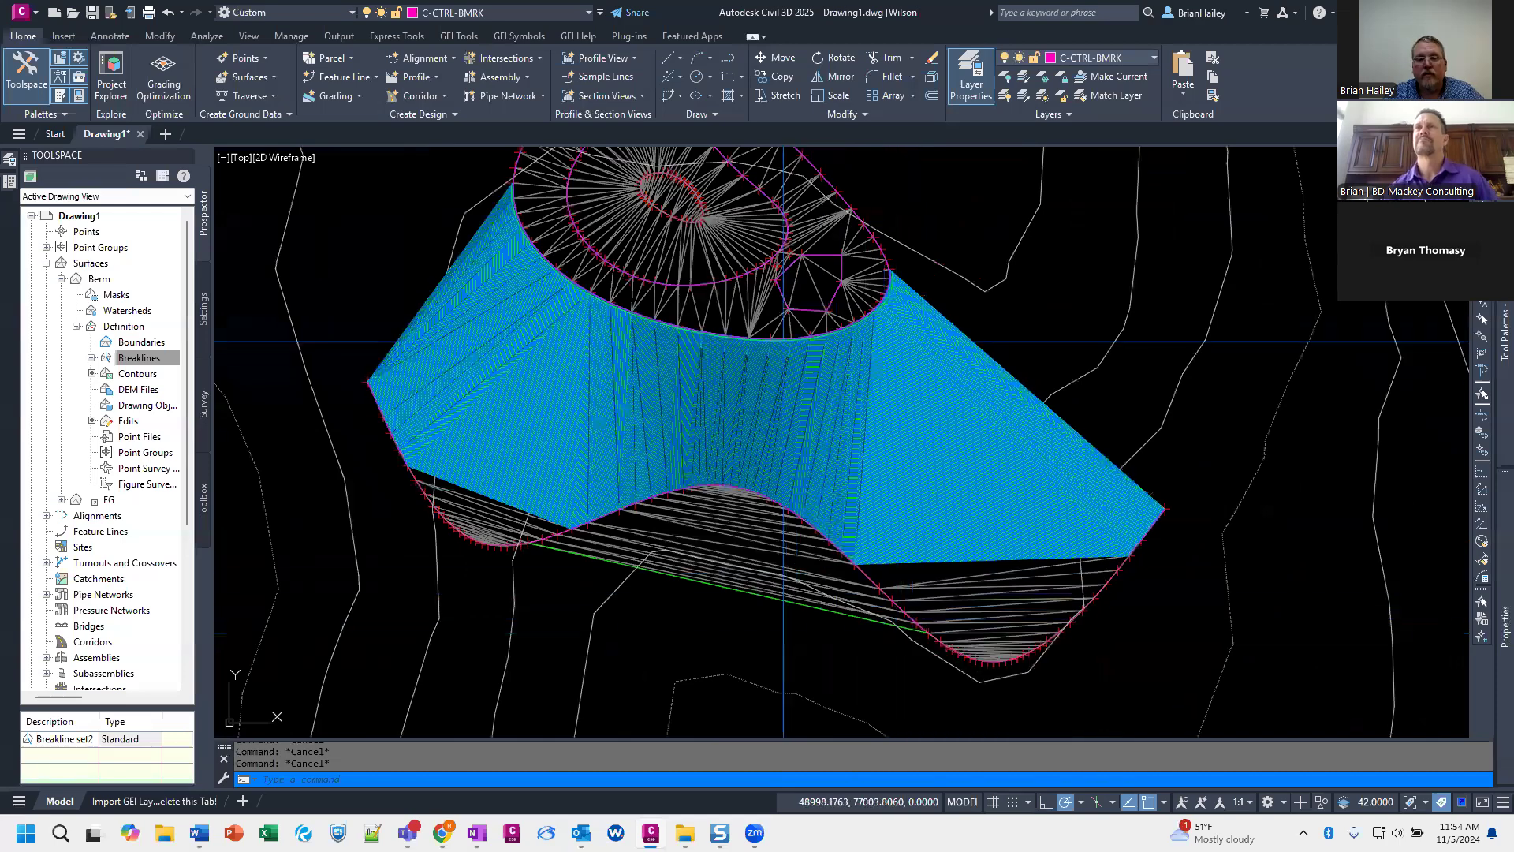
scroll(897, 619, "down", 2)
scroll(875, 551, "up", 2)
middle_click_drag(899, 632, 901, 589)
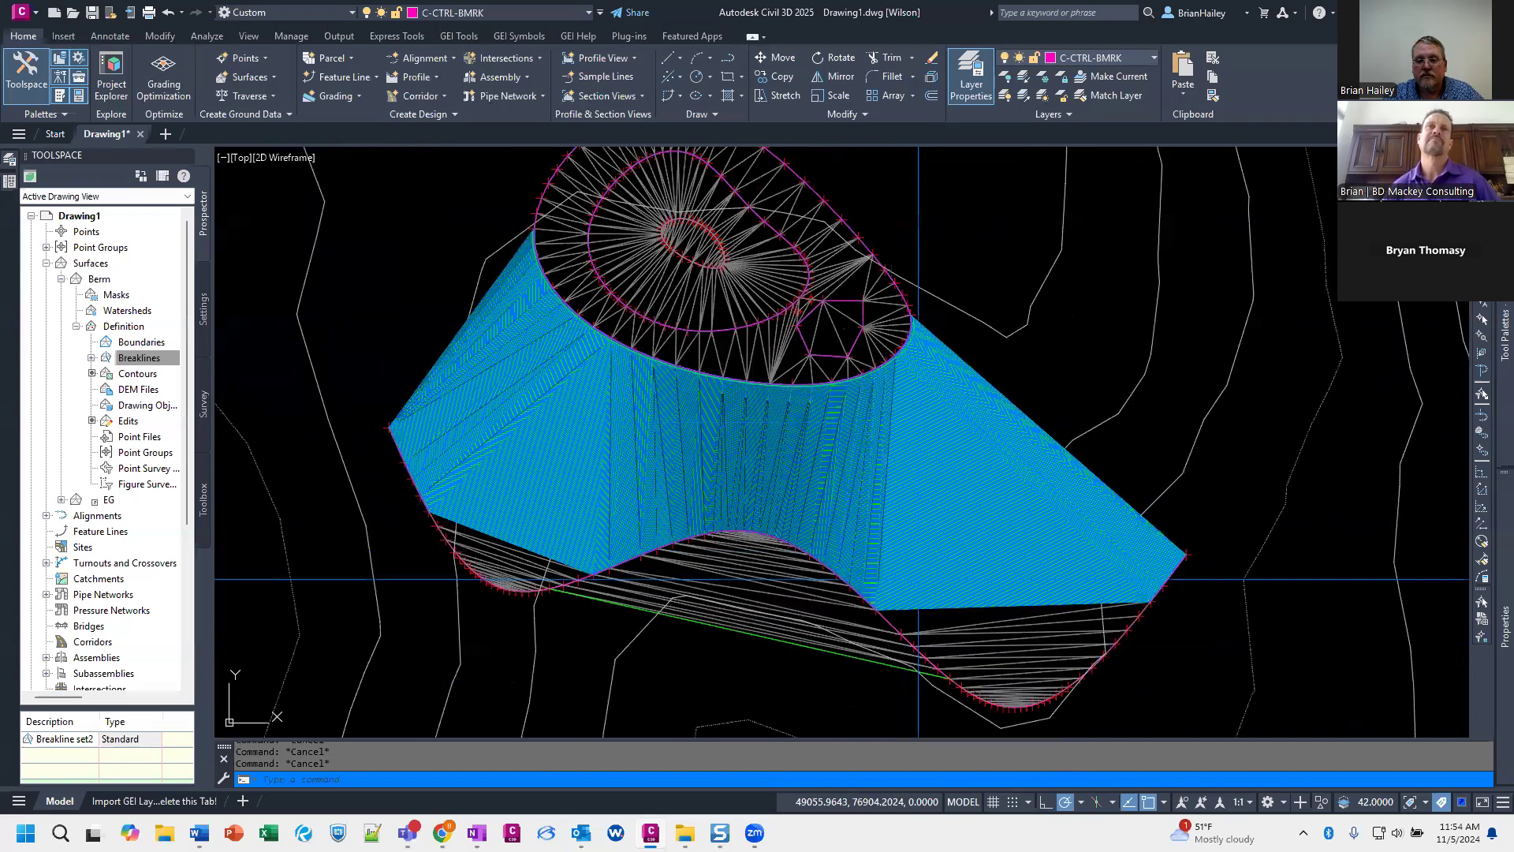
left_click(933, 591)
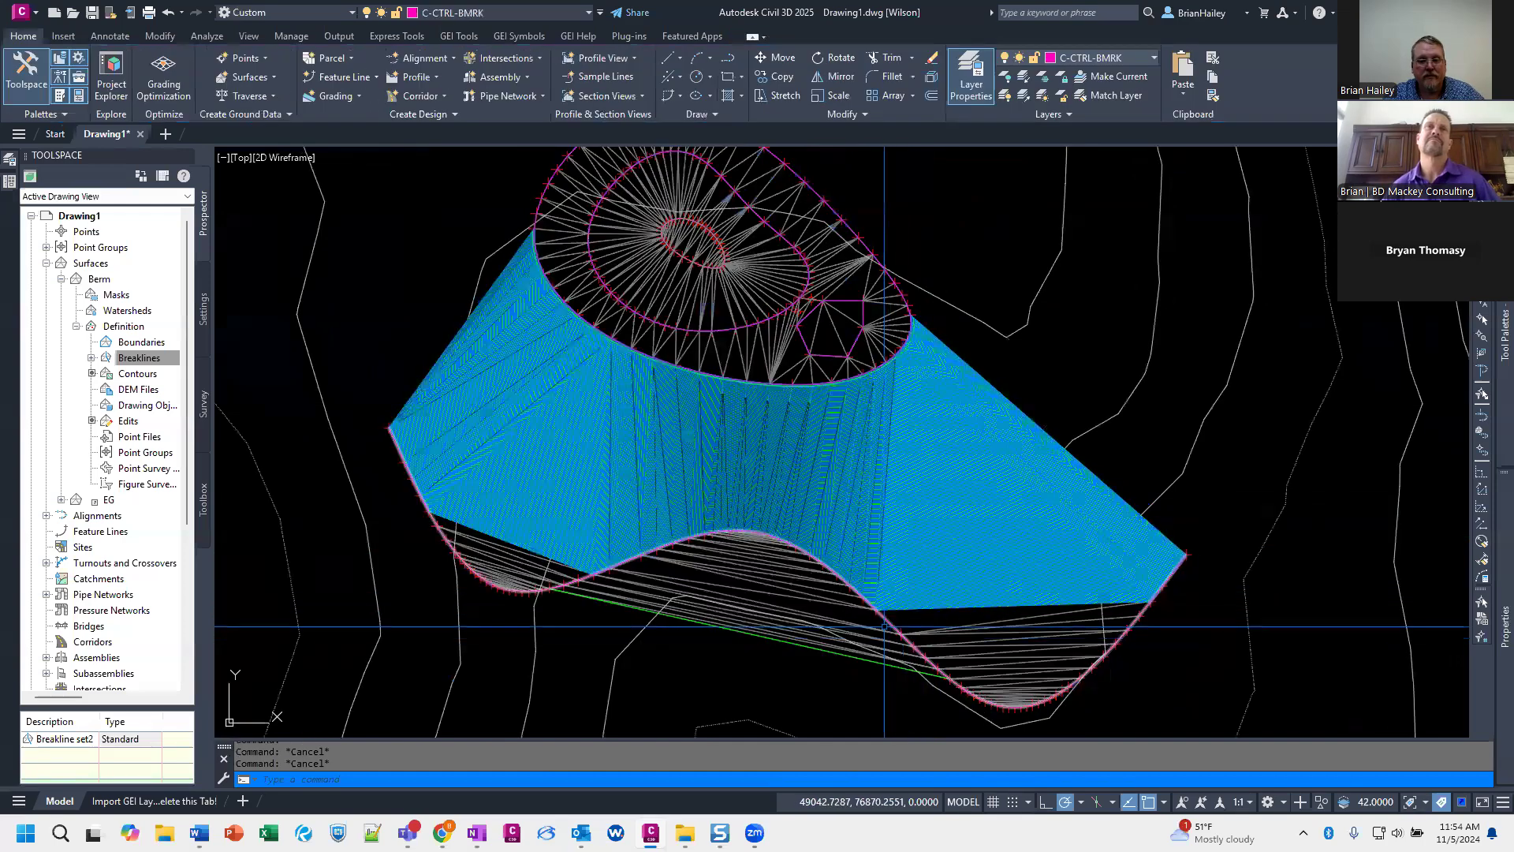
key("Escape")
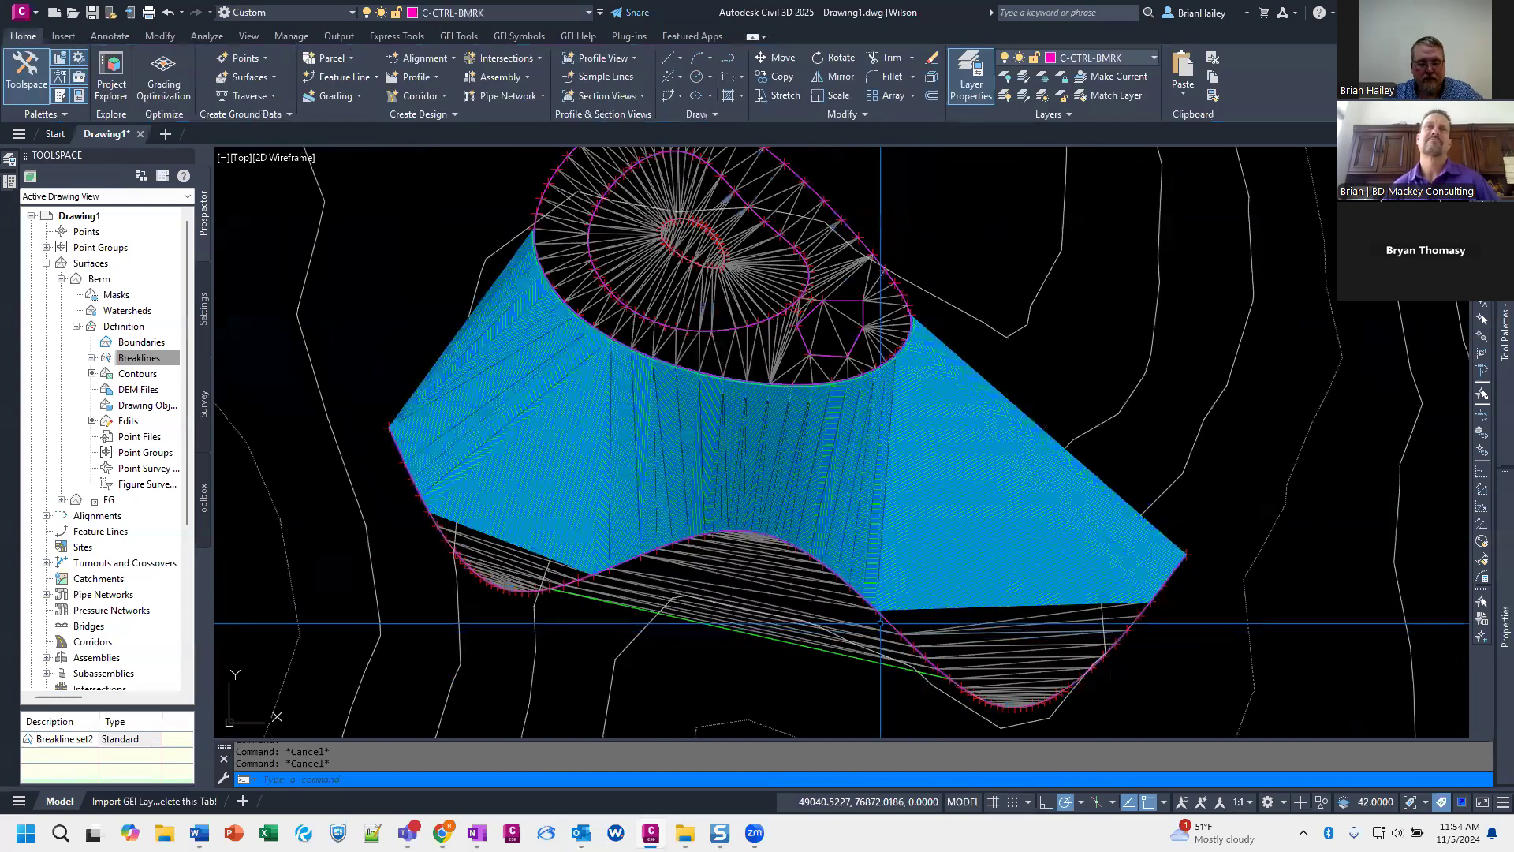
left_click(128, 374)
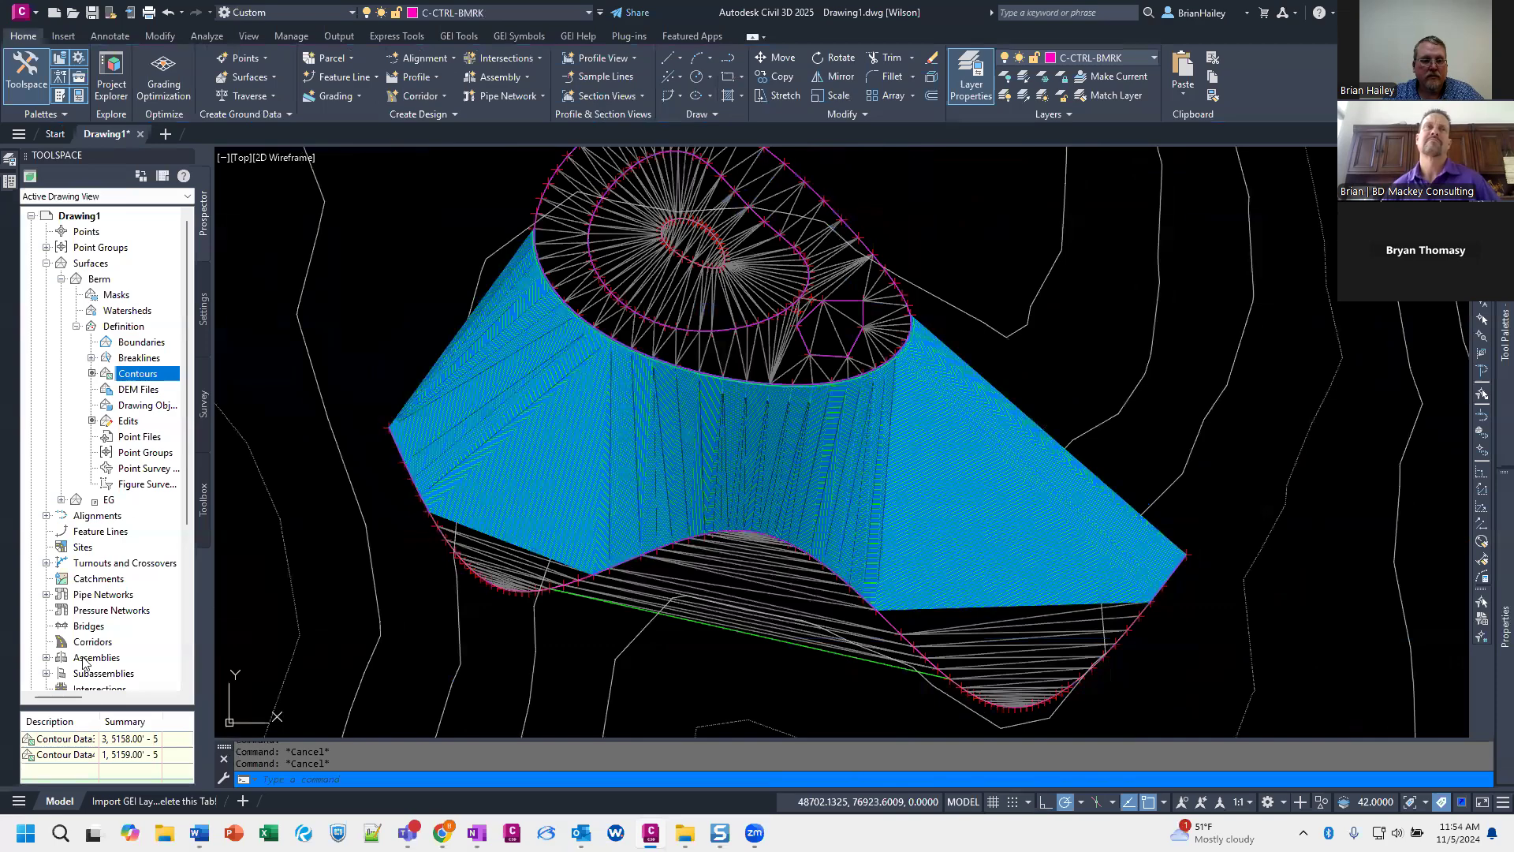
right_click(60, 759)
left_click(140, 379)
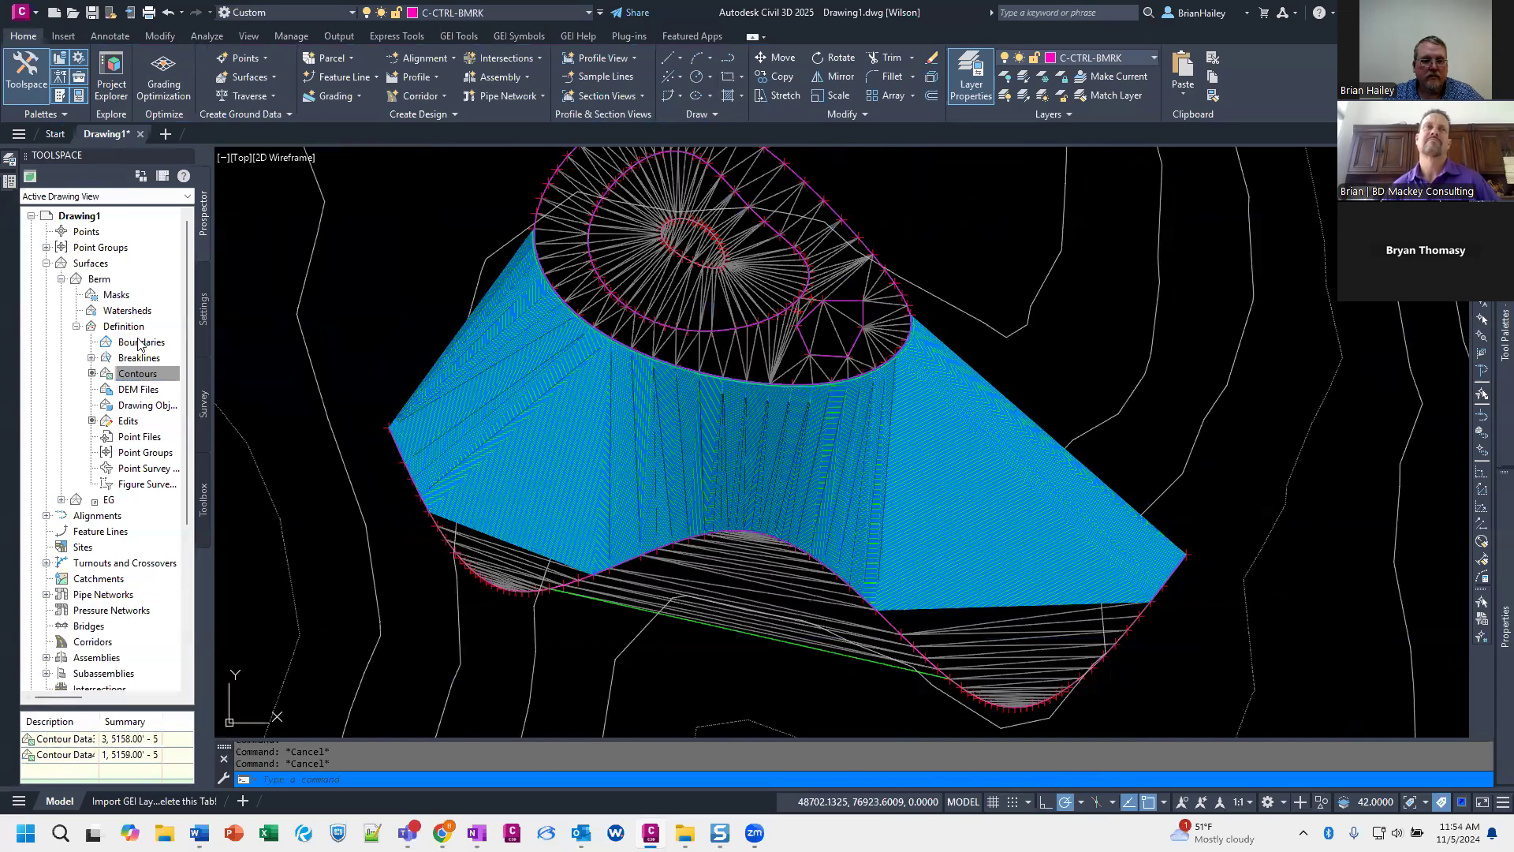
Step: Delete the spline's breakline set from the Berm surface definition
left_click(140, 359)
right_click(63, 739)
left_click(165, 611)
left_click(805, 467)
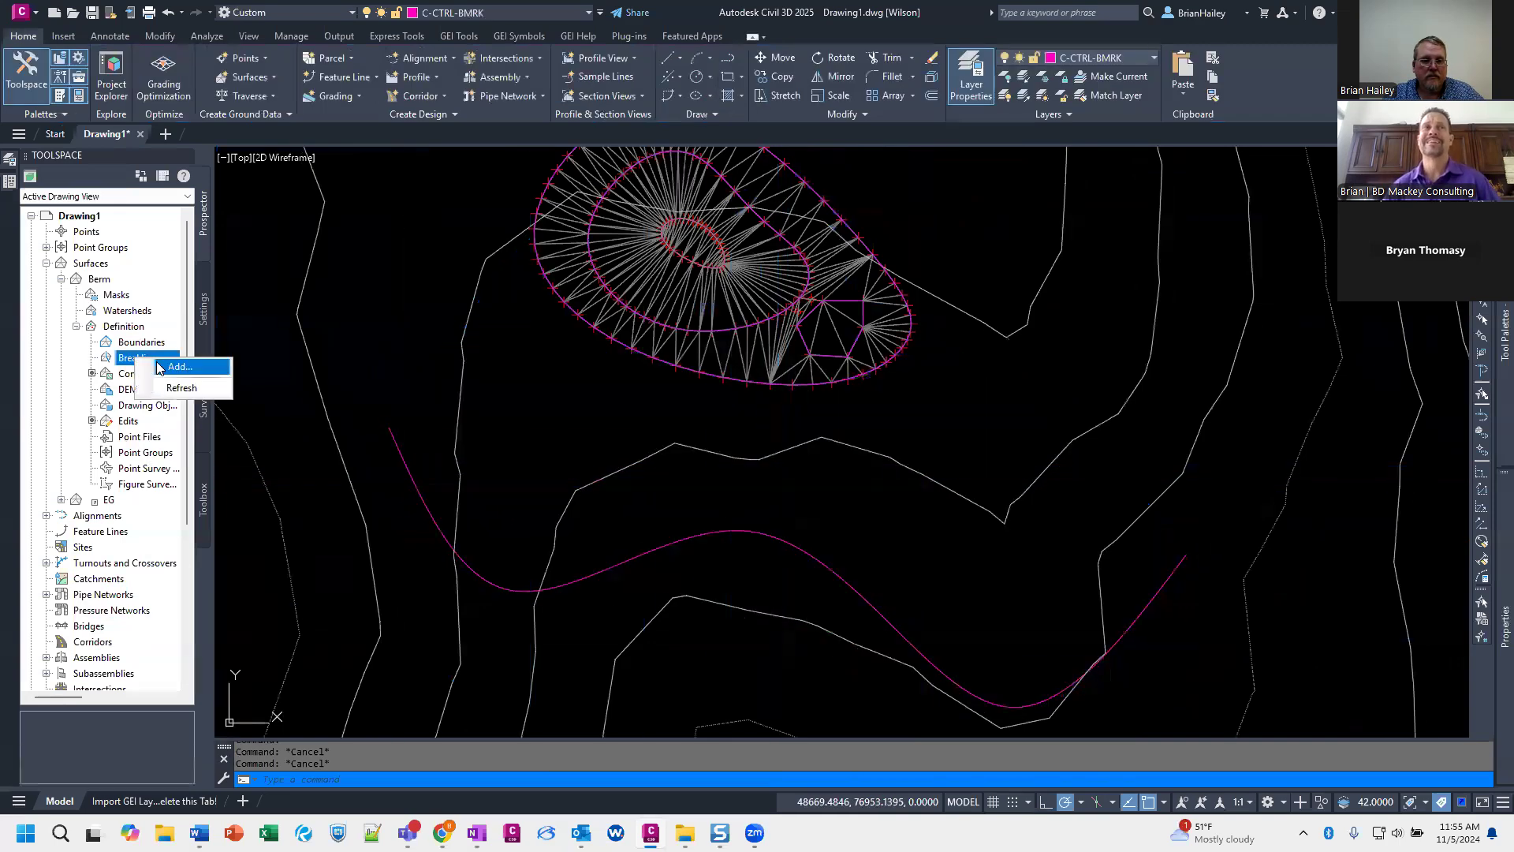
Step: Add the spline to the Berm surface as a standard breakline with supplementing distance 100.00' and a smaller mid-ordinate distance
left_click(161, 368)
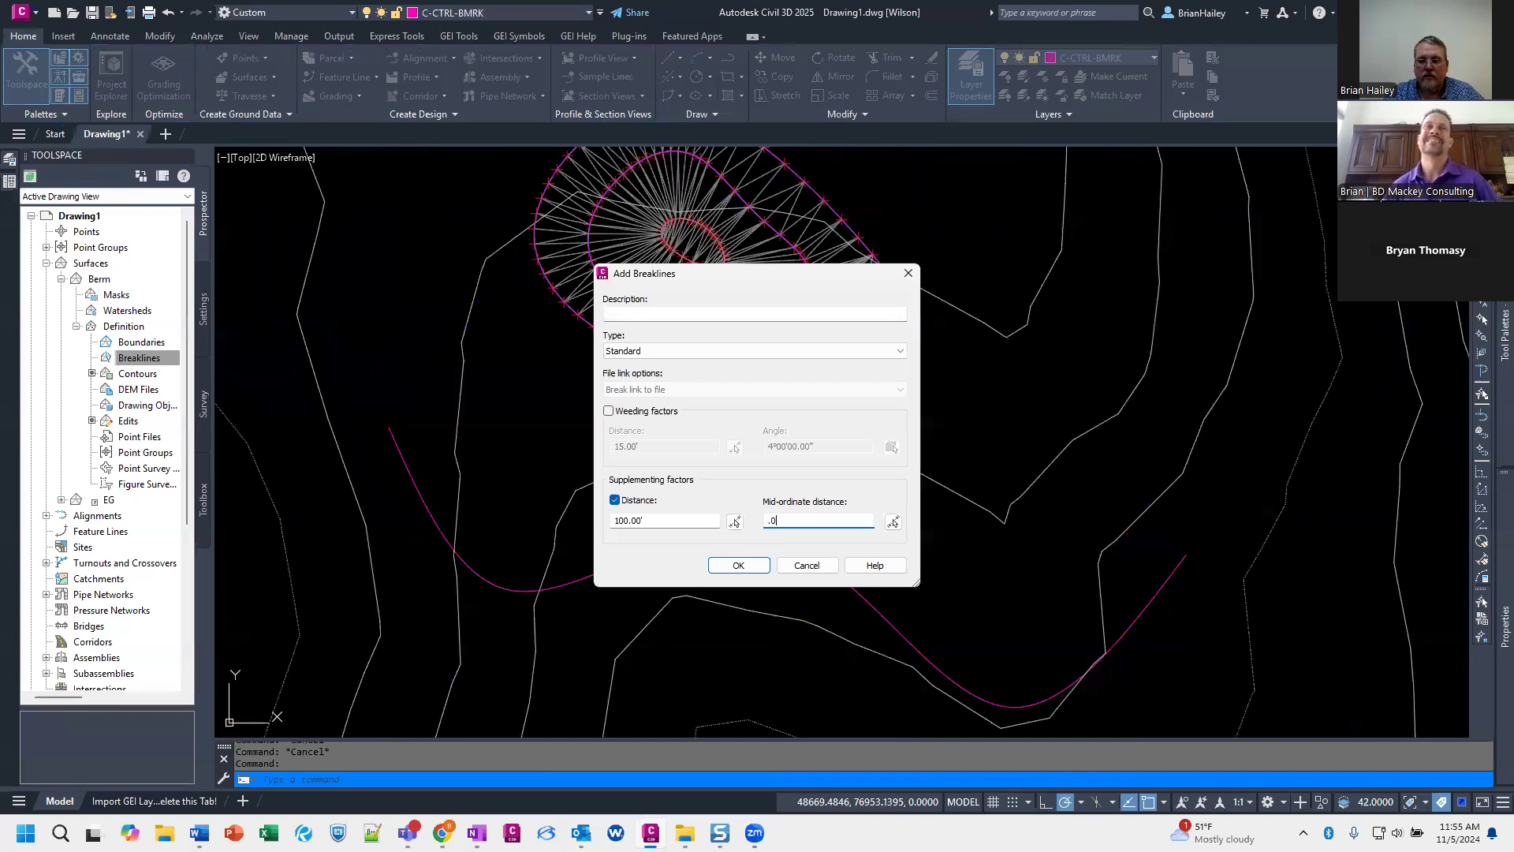
key("Return")
left_click(769, 538)
key("Return")
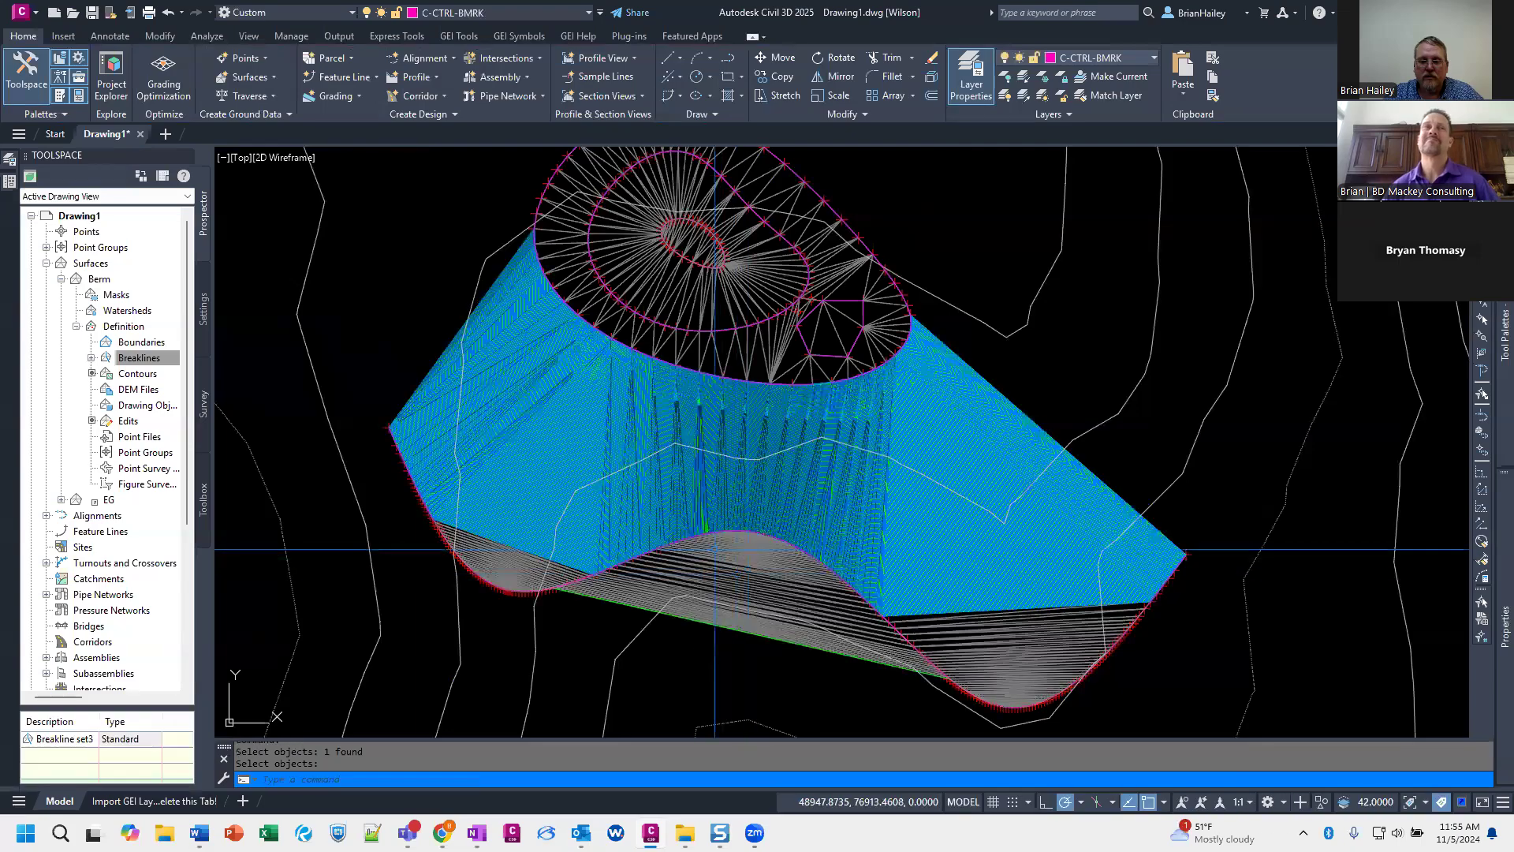
scroll(715, 550, "up", 5)
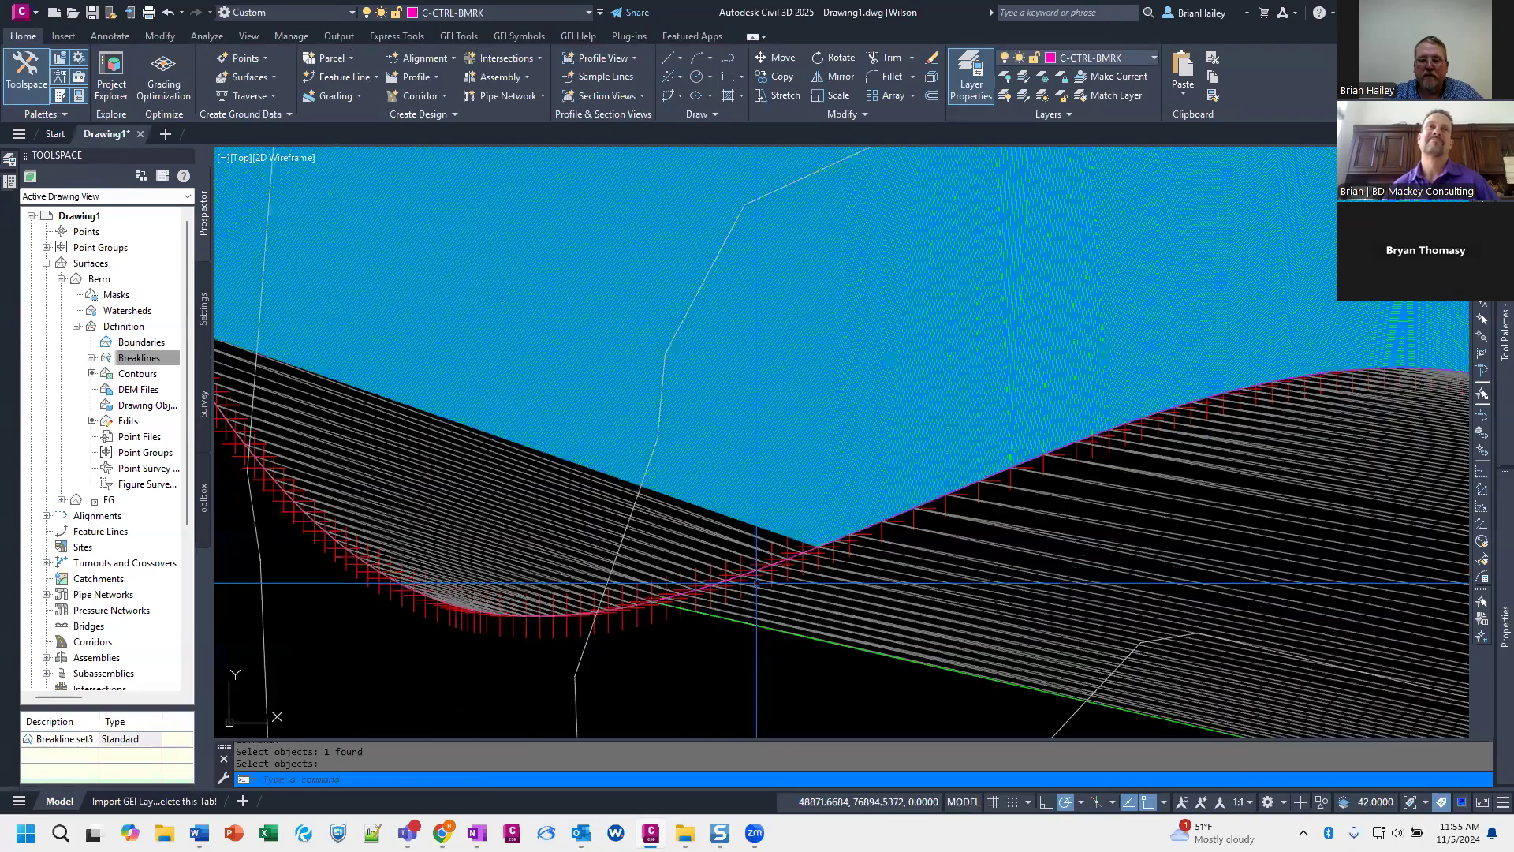
Step: Erase the wavy polyline along the lower edge of the Berm surface
scroll(757, 584, "down", 5)
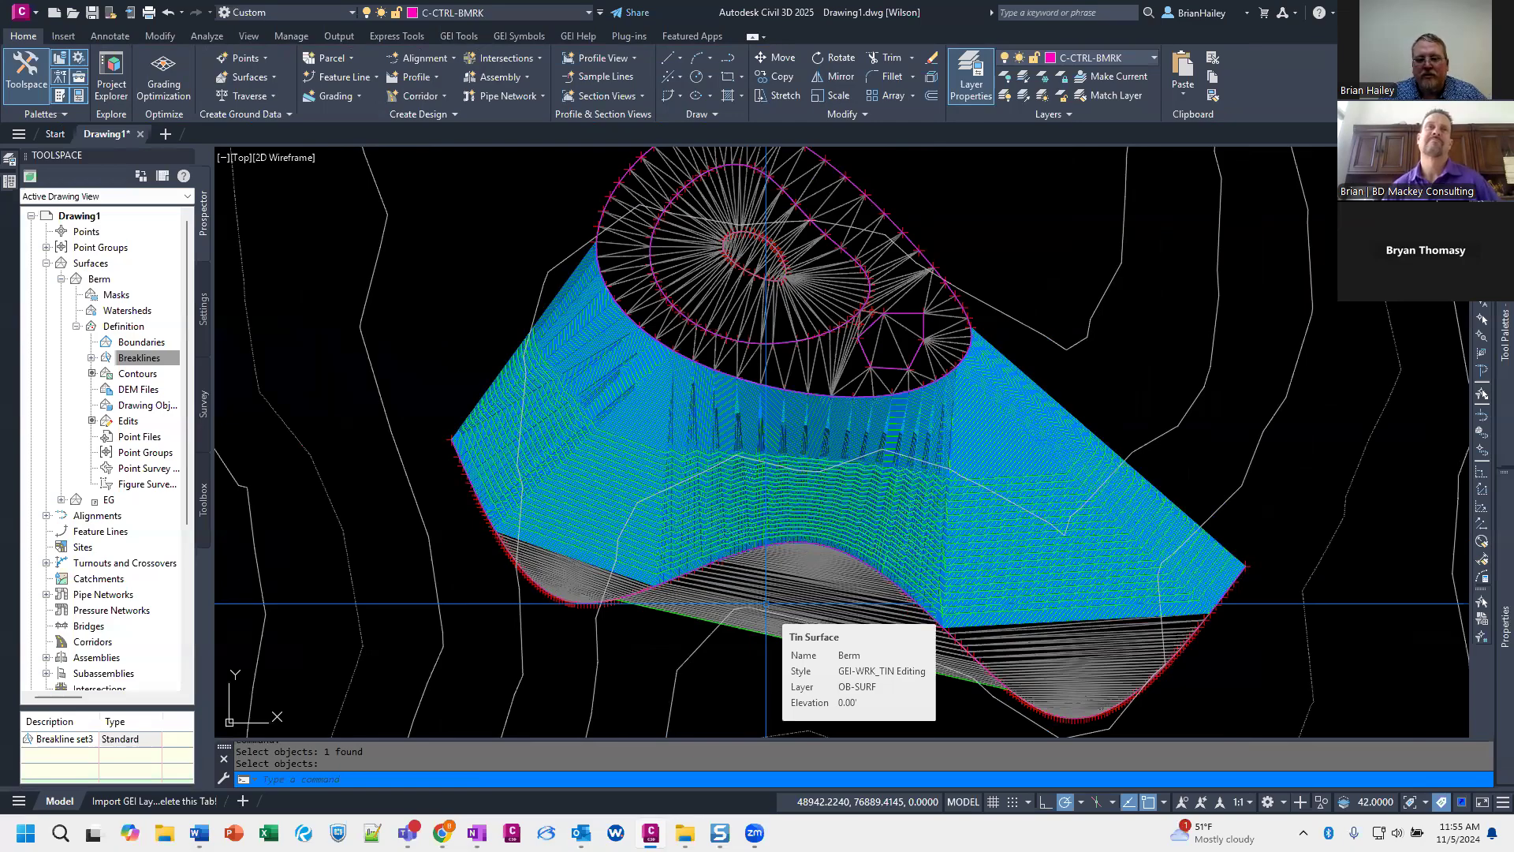
scroll(587, 600, "up", 5)
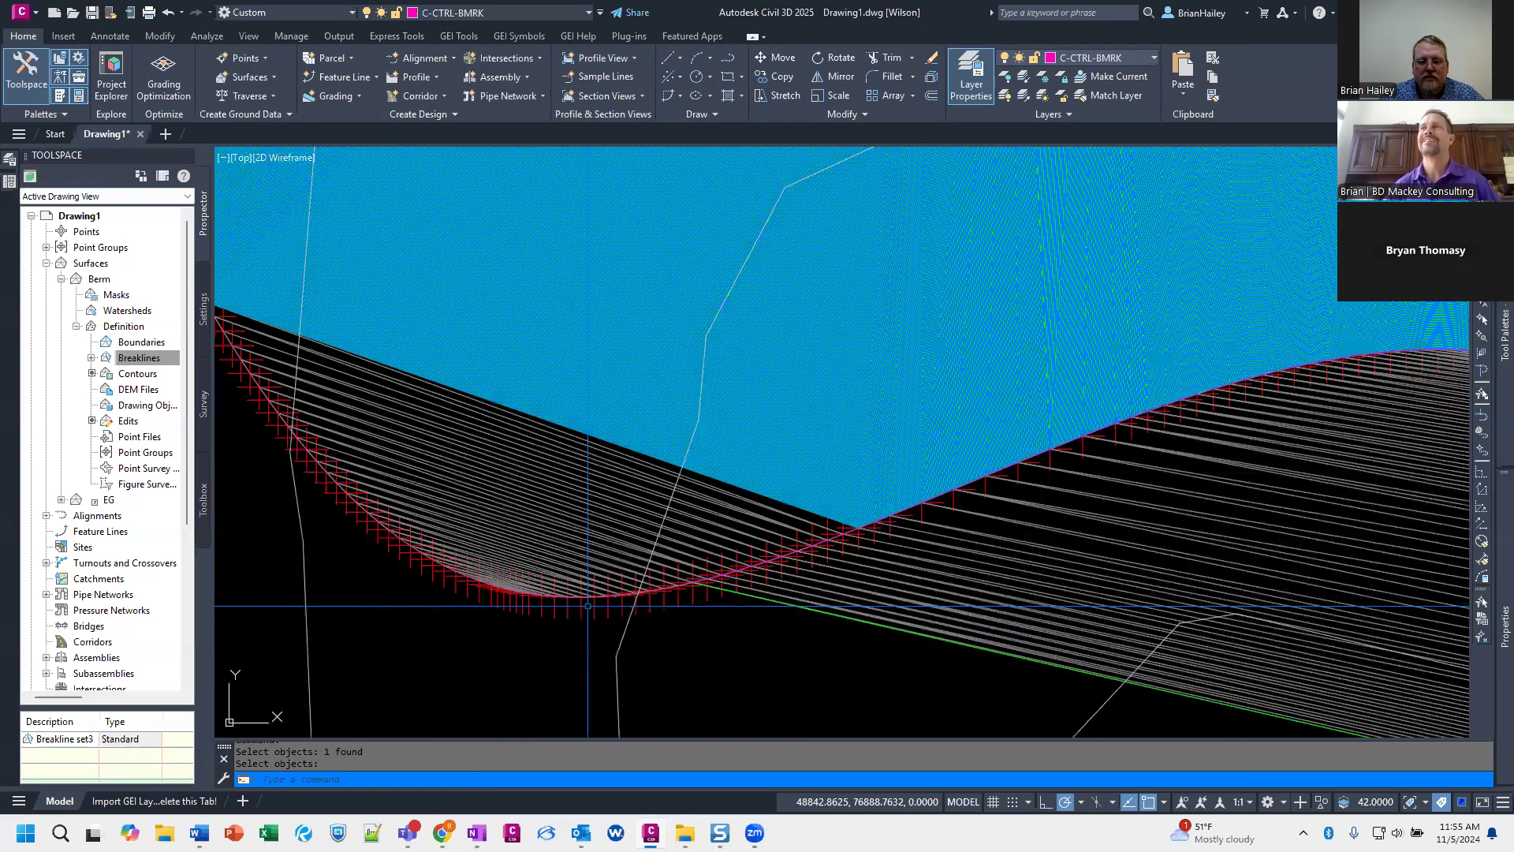
scroll(588, 606, "down", 8)
middle_click_drag(678, 623, 645, 575)
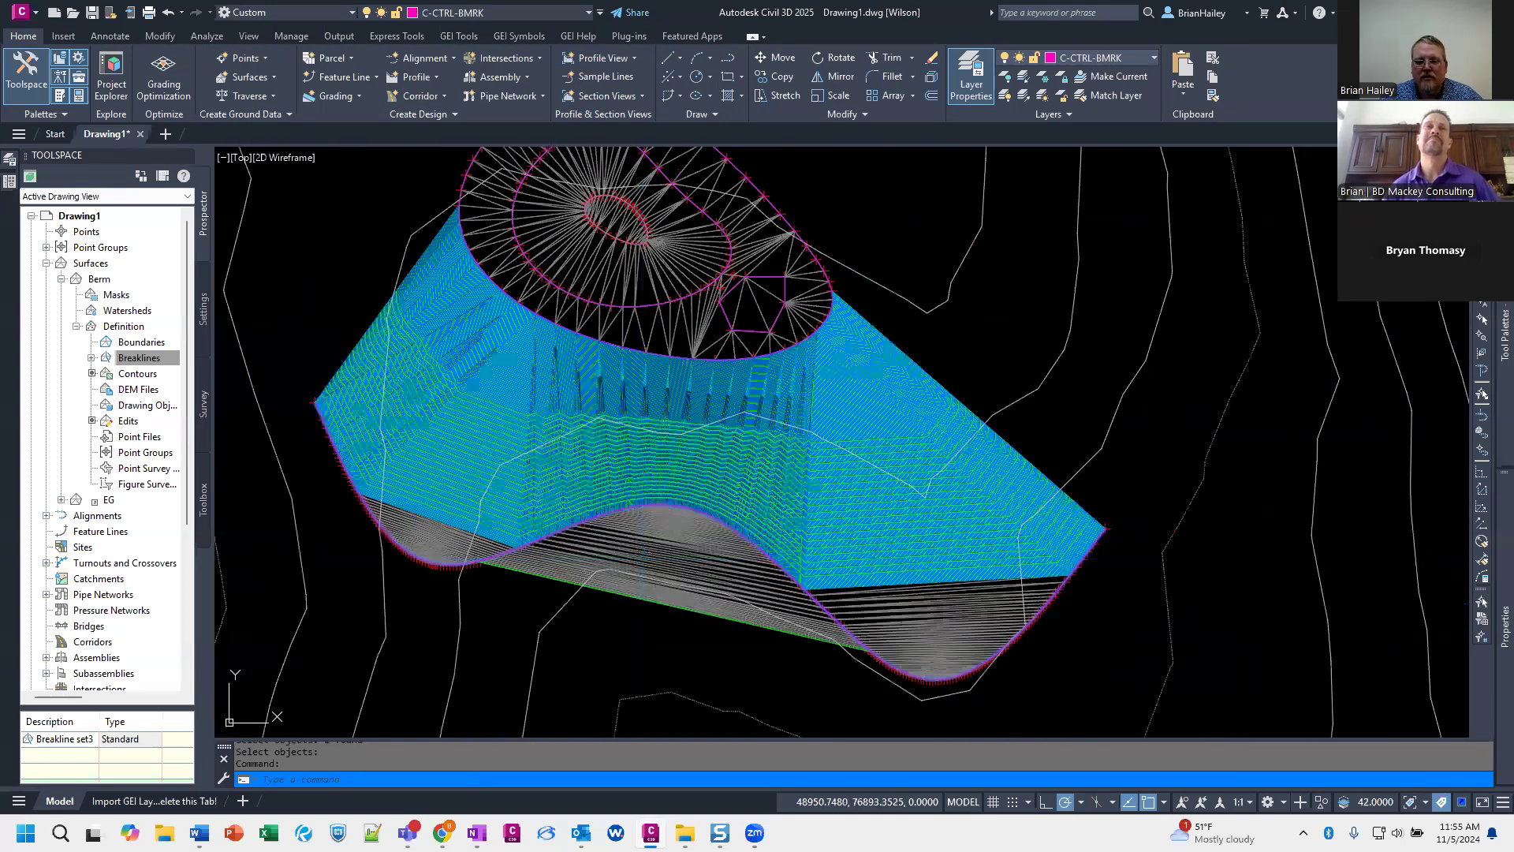
type("E")
key("Return")
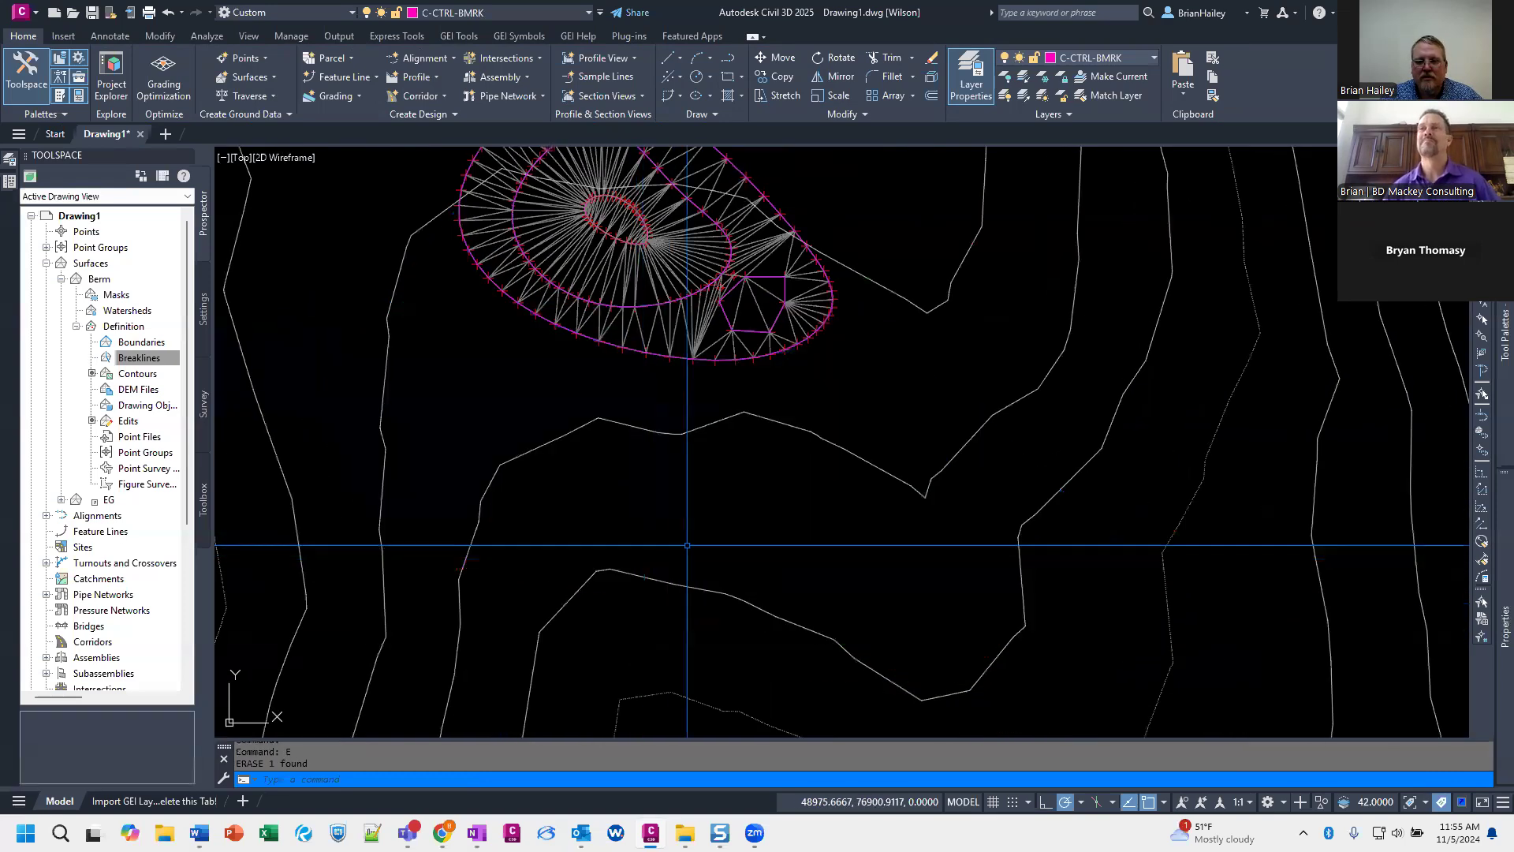
Step: Undo the erase of the wavy polyline
middle_click_drag(619, 548, 694, 632)
type("u")
key("Return")
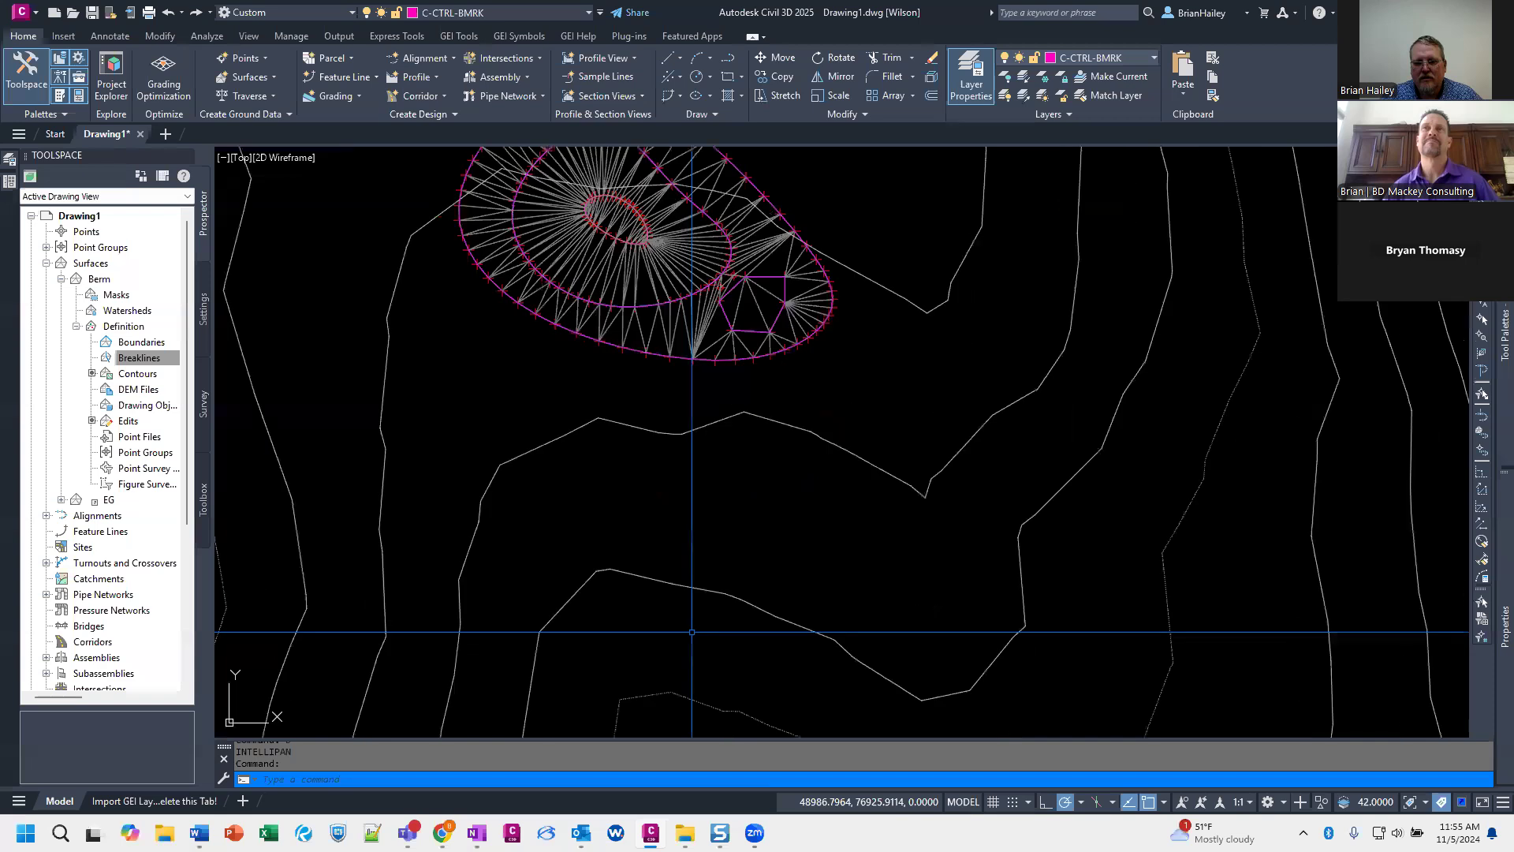
type("u")
key("Return")
Step: Offset the wavy lower-edge polyline outward by 4 and select the copy to inspect its vertices
type("o")
key("Return")
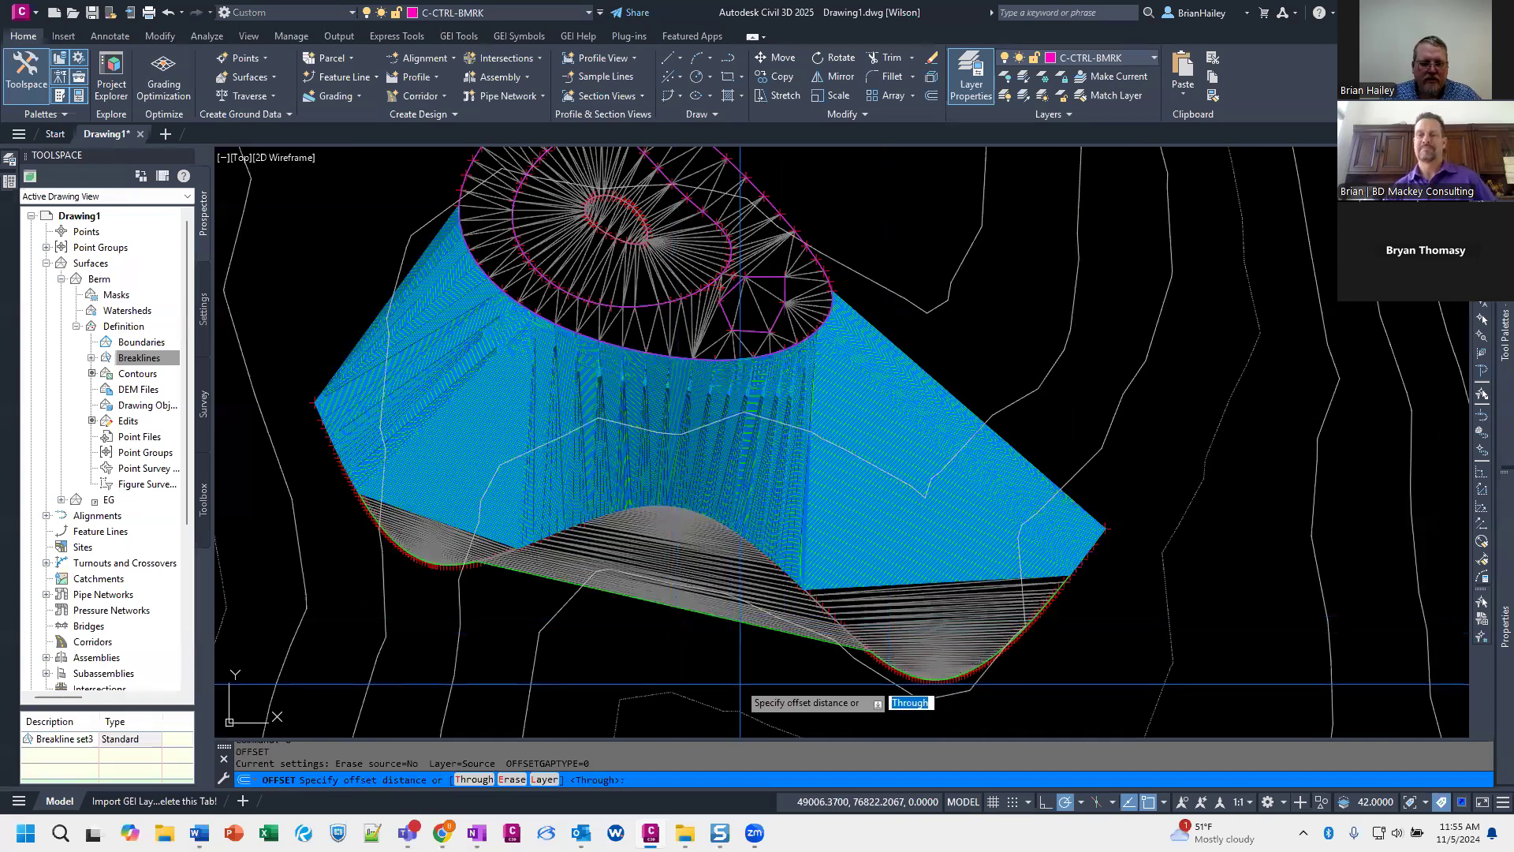
type("4")
key("Return")
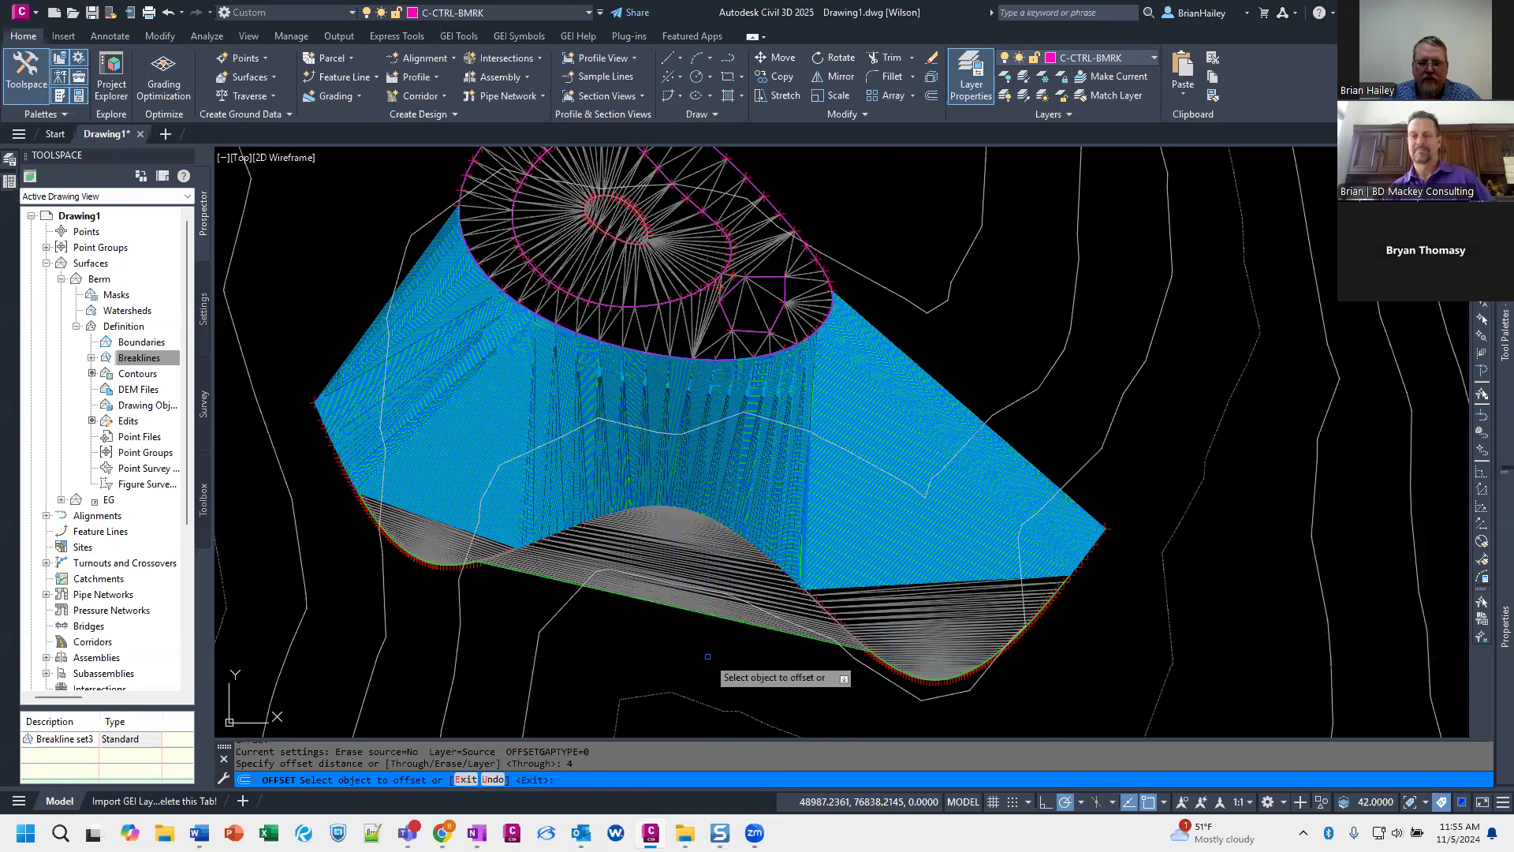
scroll(928, 689, "up", 5)
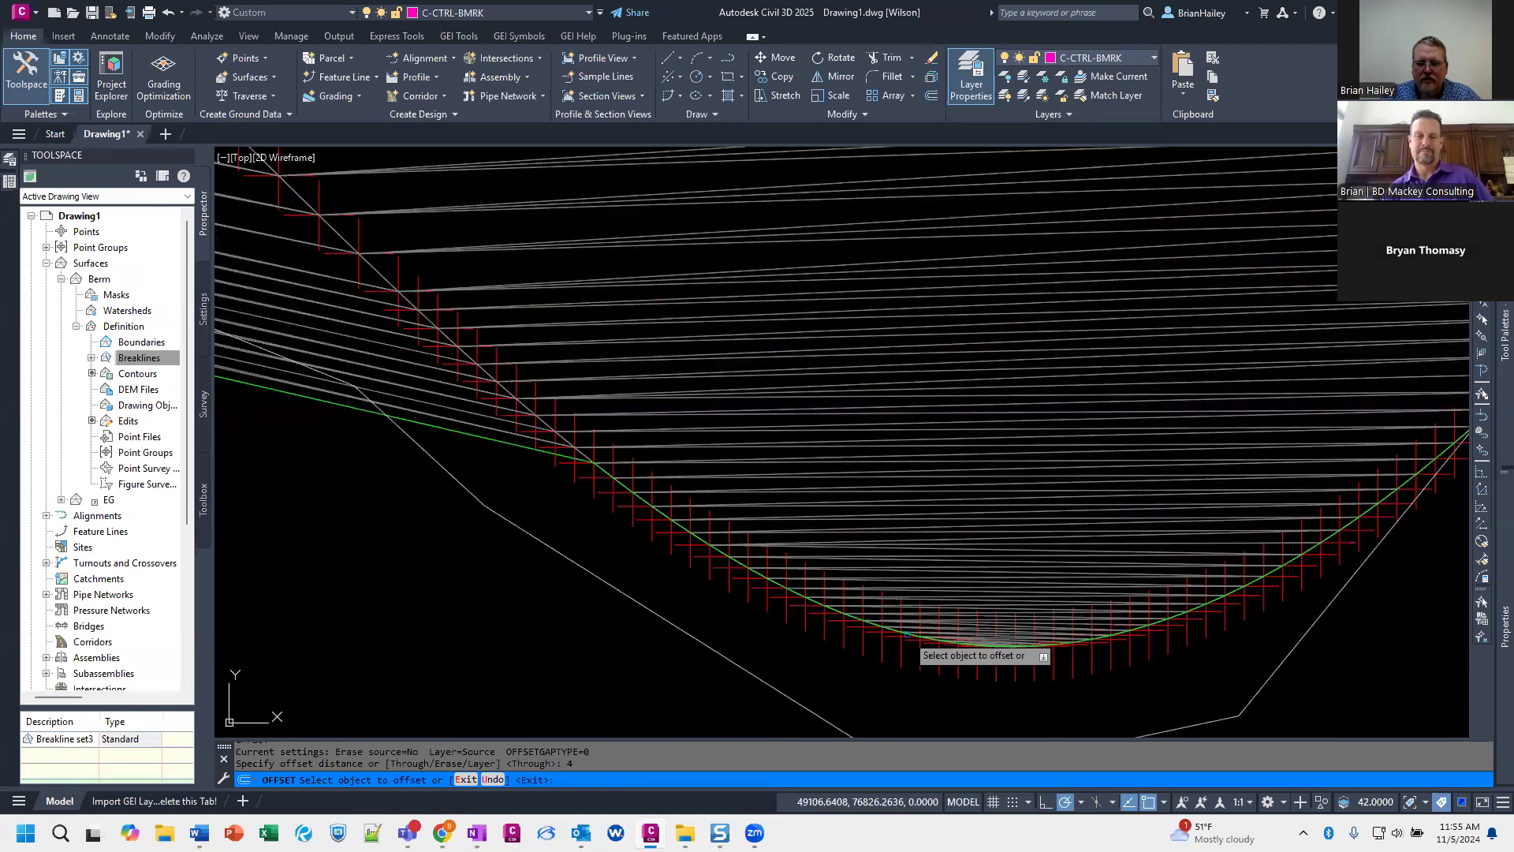
left_click(906, 635)
left_click(901, 671)
key("Escape")
scroll(774, 660, "down", 4)
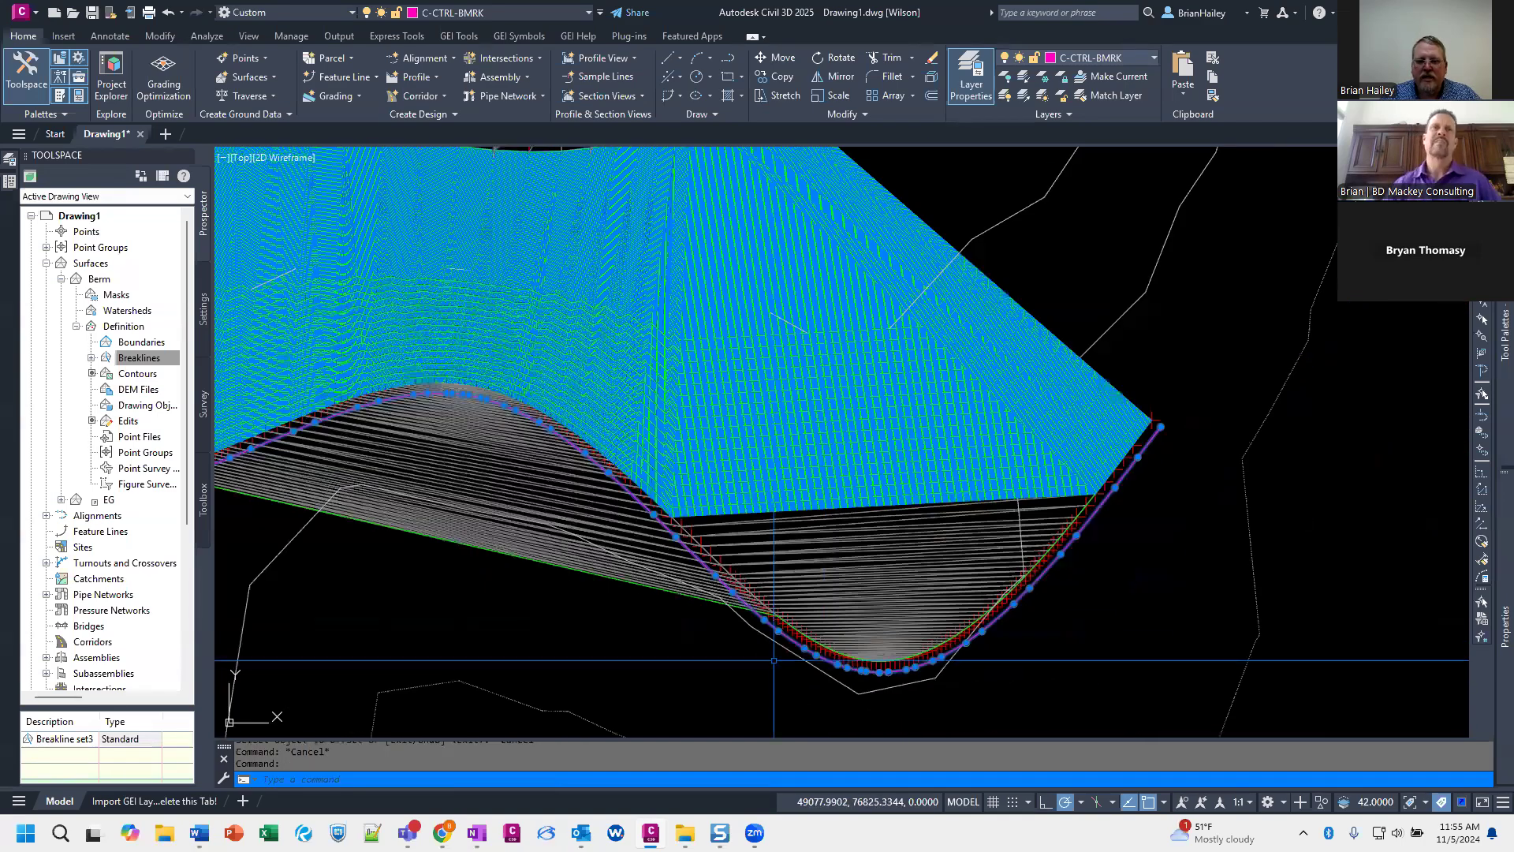
scroll(642, 631, "down", 3)
middle_click_drag(507, 541, 655, 641)
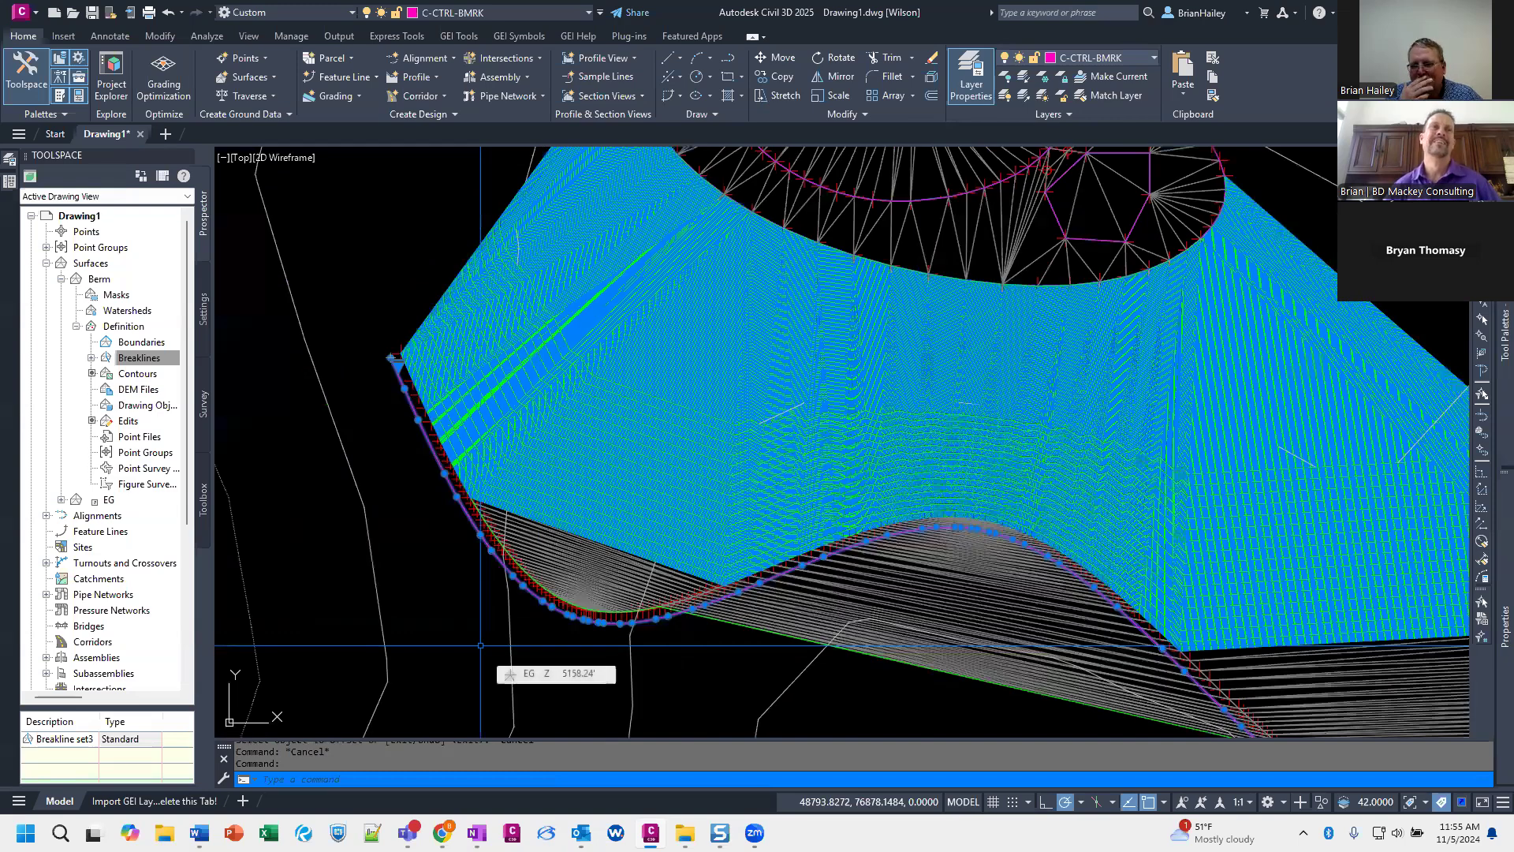
key("Escape")
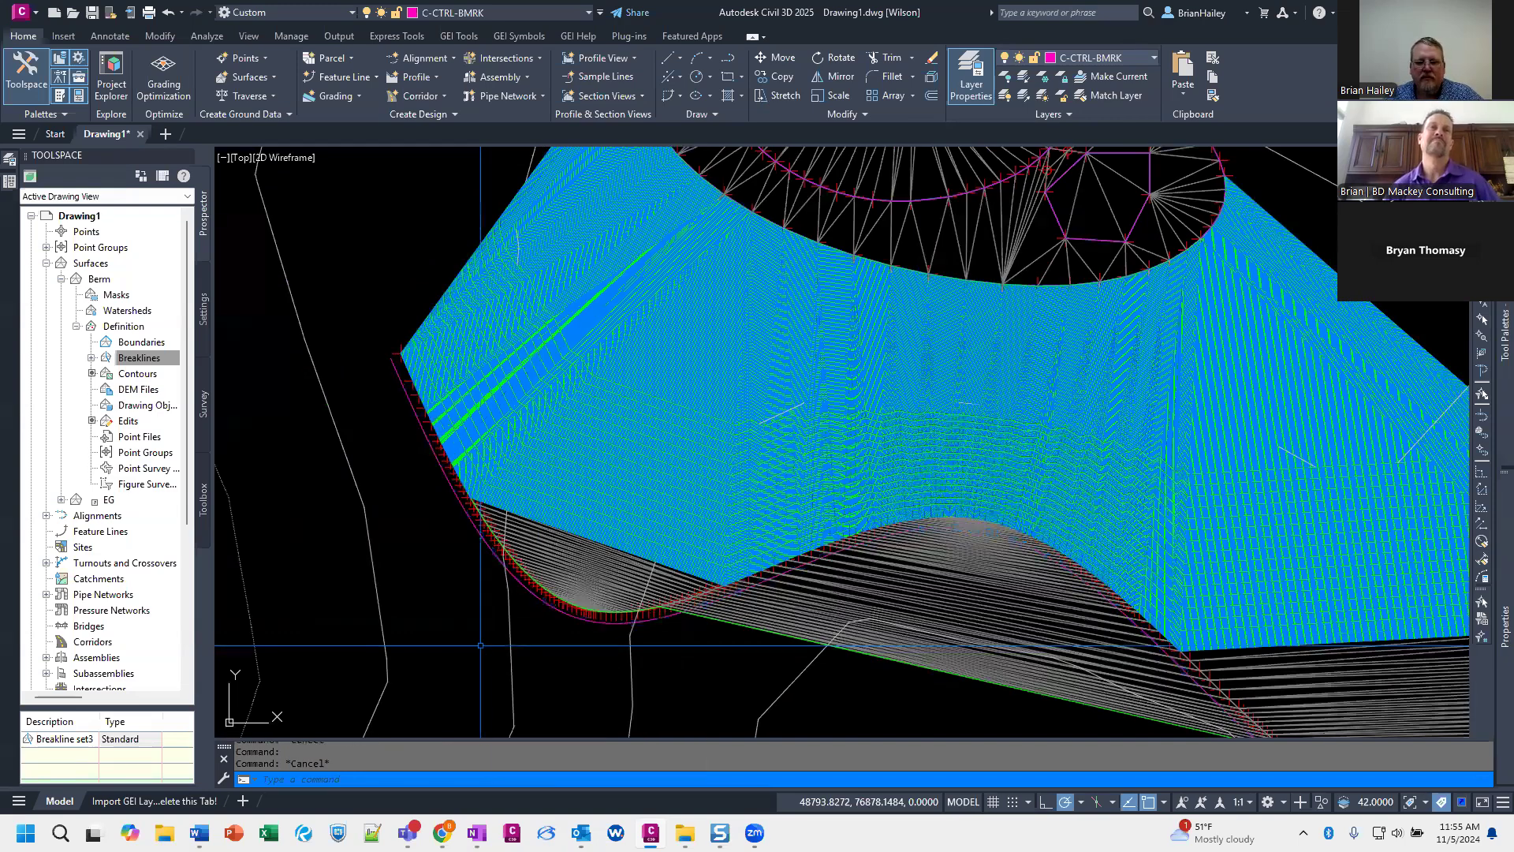
Step: Erase the offset copy of the wavy lower-edge polyline
left_click(530, 586)
type("e")
key("Return")
scroll(530, 585, "down", 3)
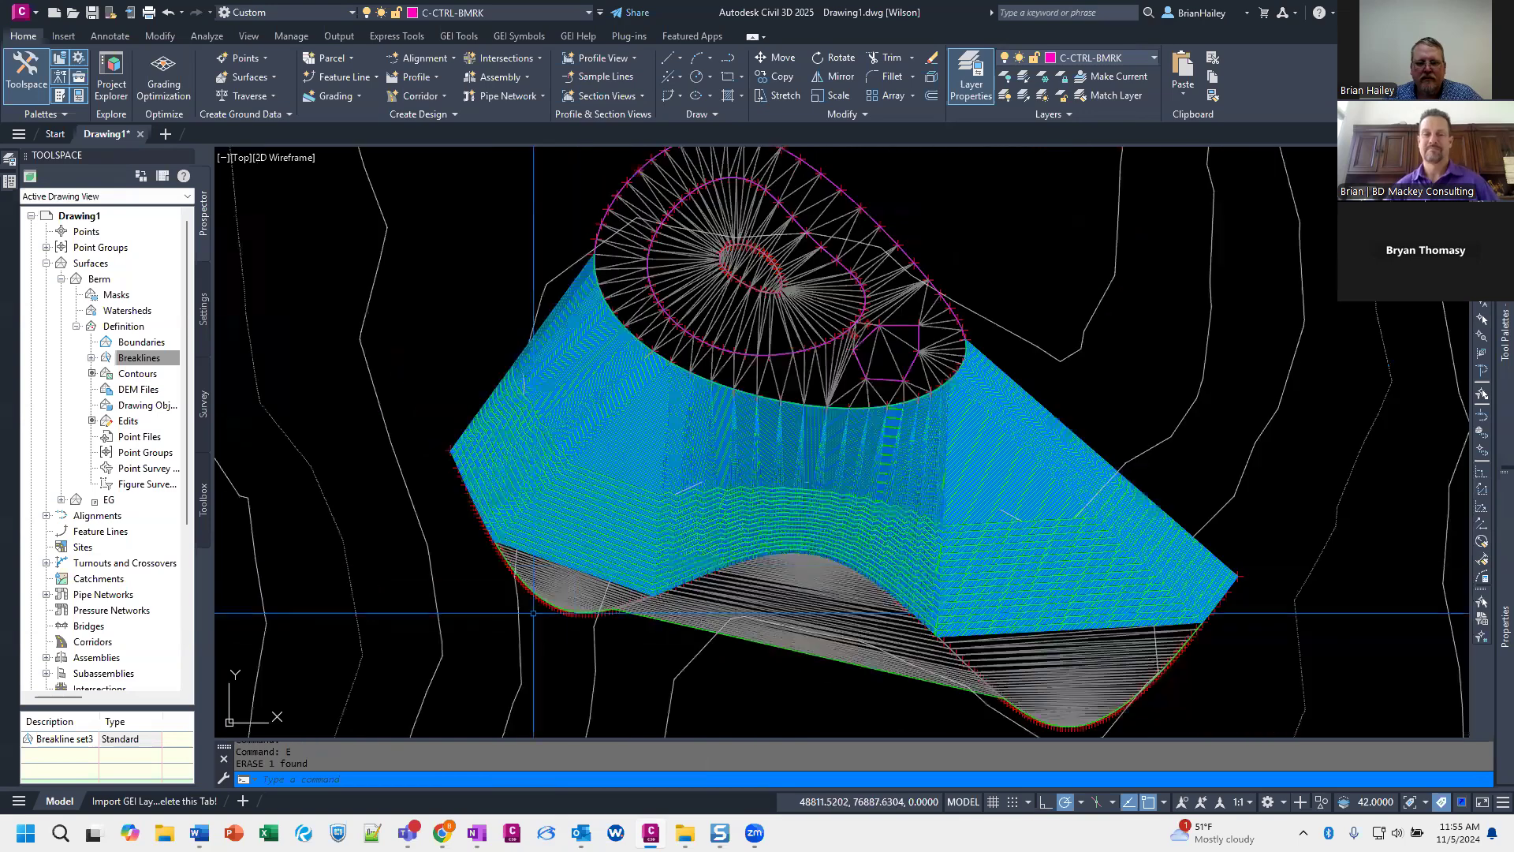
Step: Offset the outermost closed polyline of the berm outward by 4 and select the copy to inspect its vertices
scroll(530, 585, "up", 2)
scroll(762, 373, "up", 2)
type("o")
key("Return")
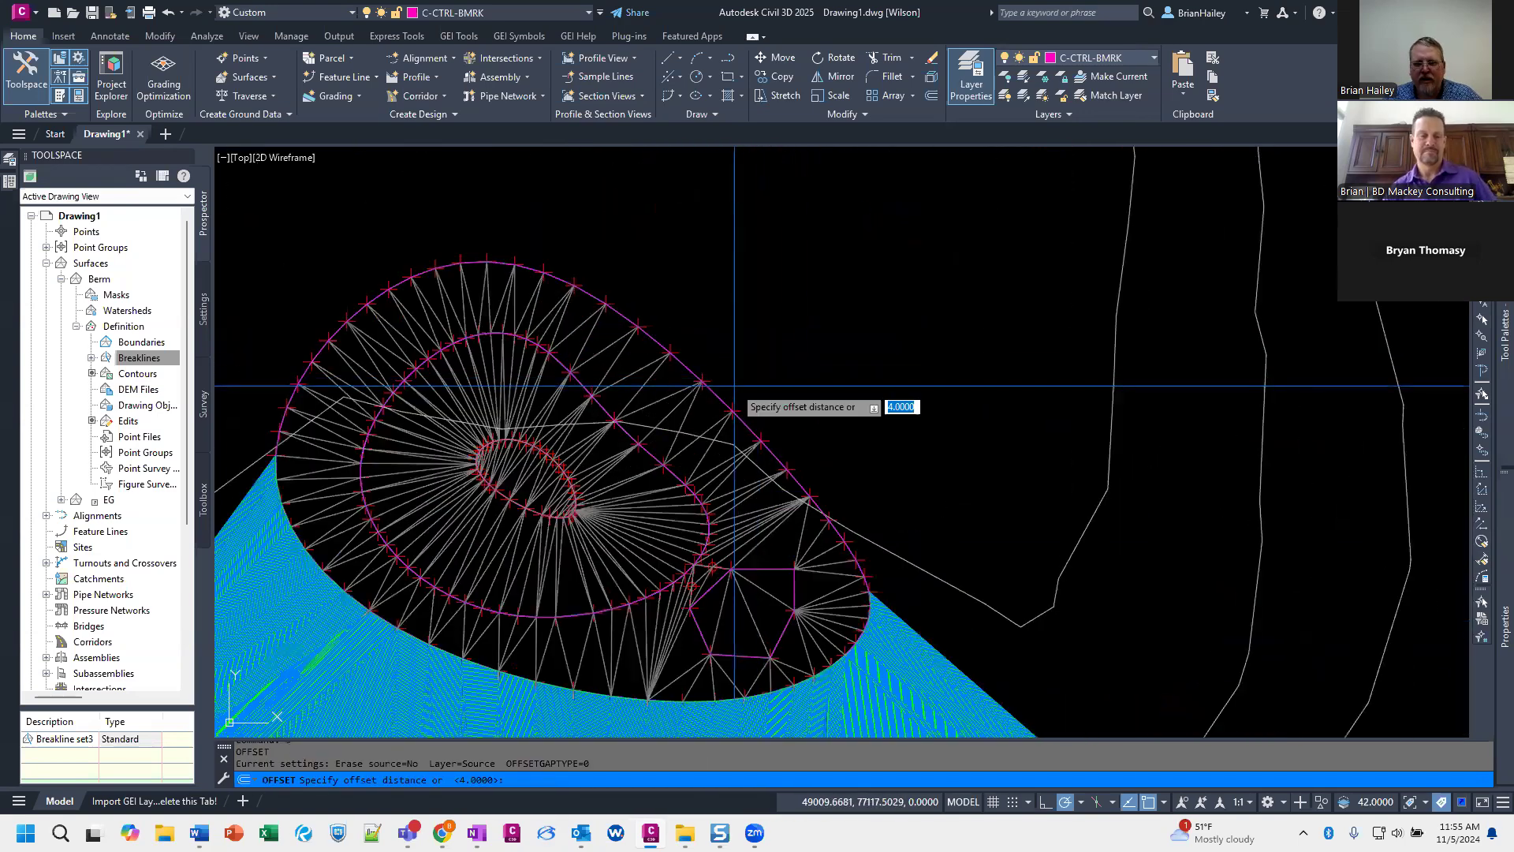
key("Return")
left_click(713, 392)
left_click(759, 399)
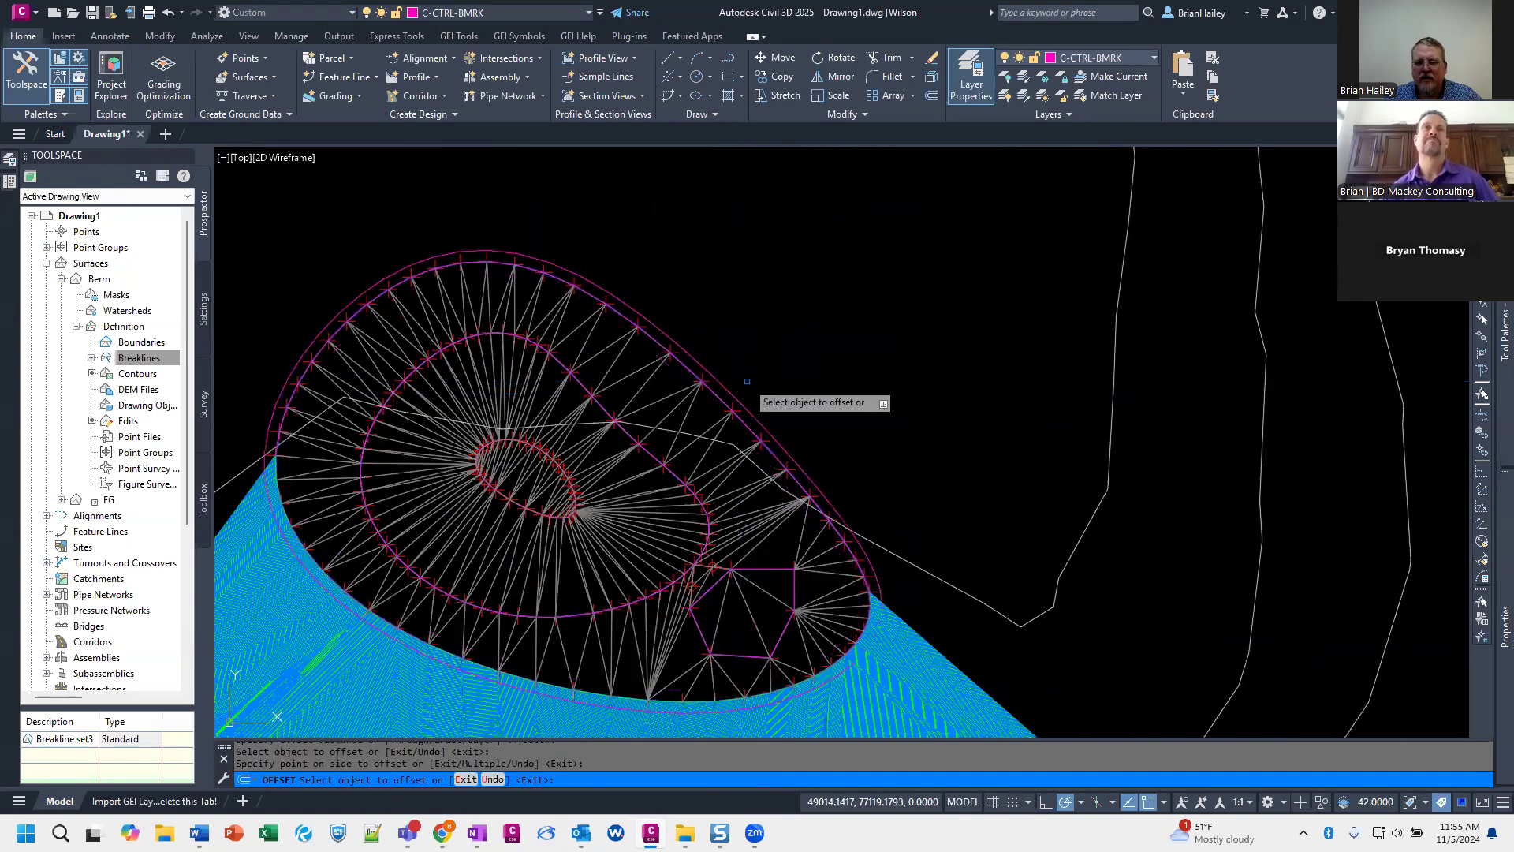
key("Escape")
key("Escape")
left_click(730, 393)
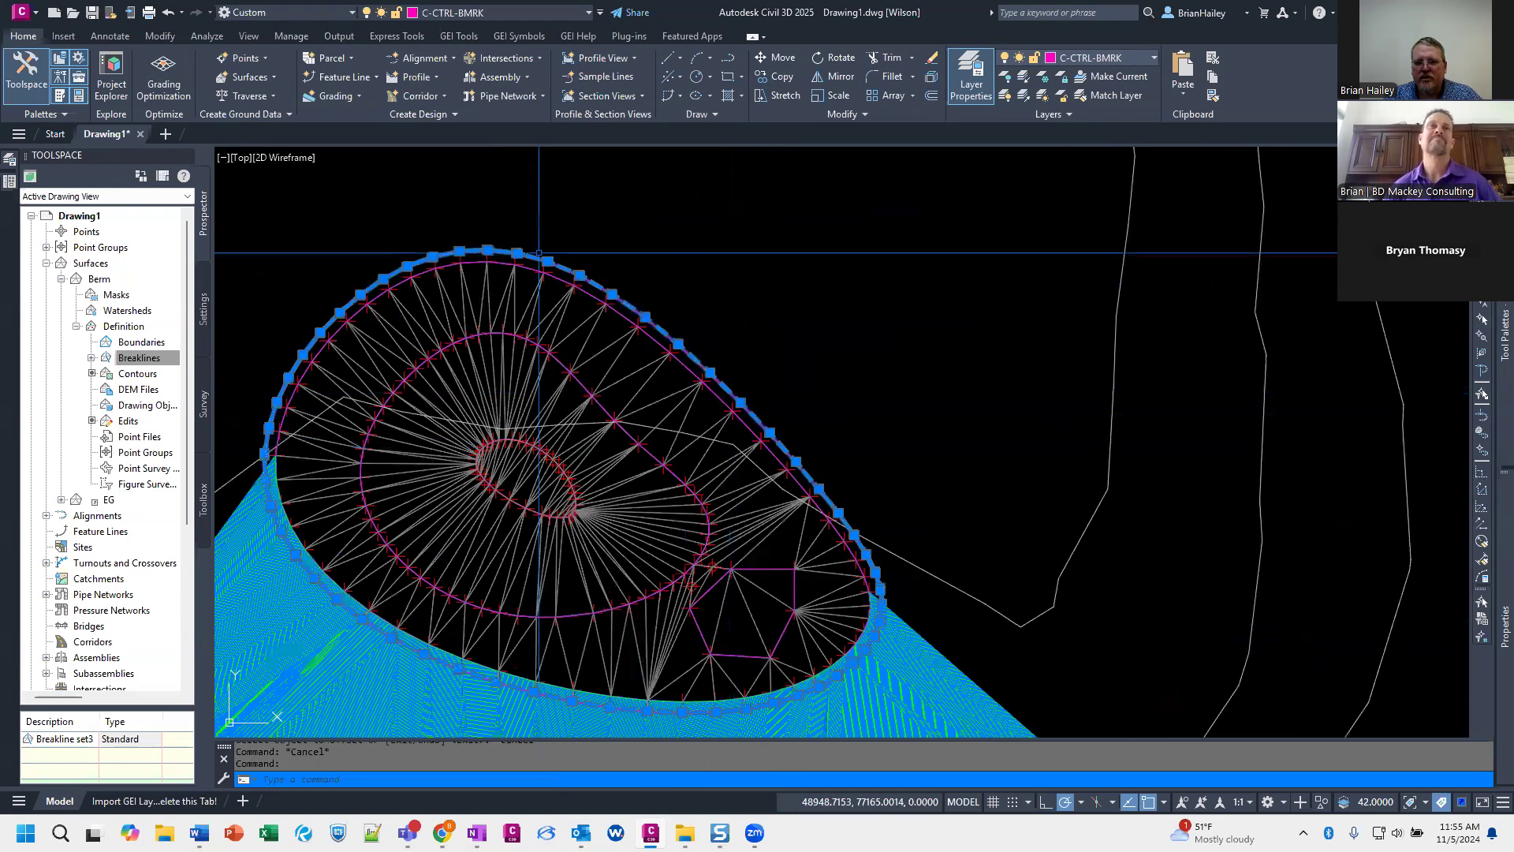
scroll(758, 505, "up", 8)
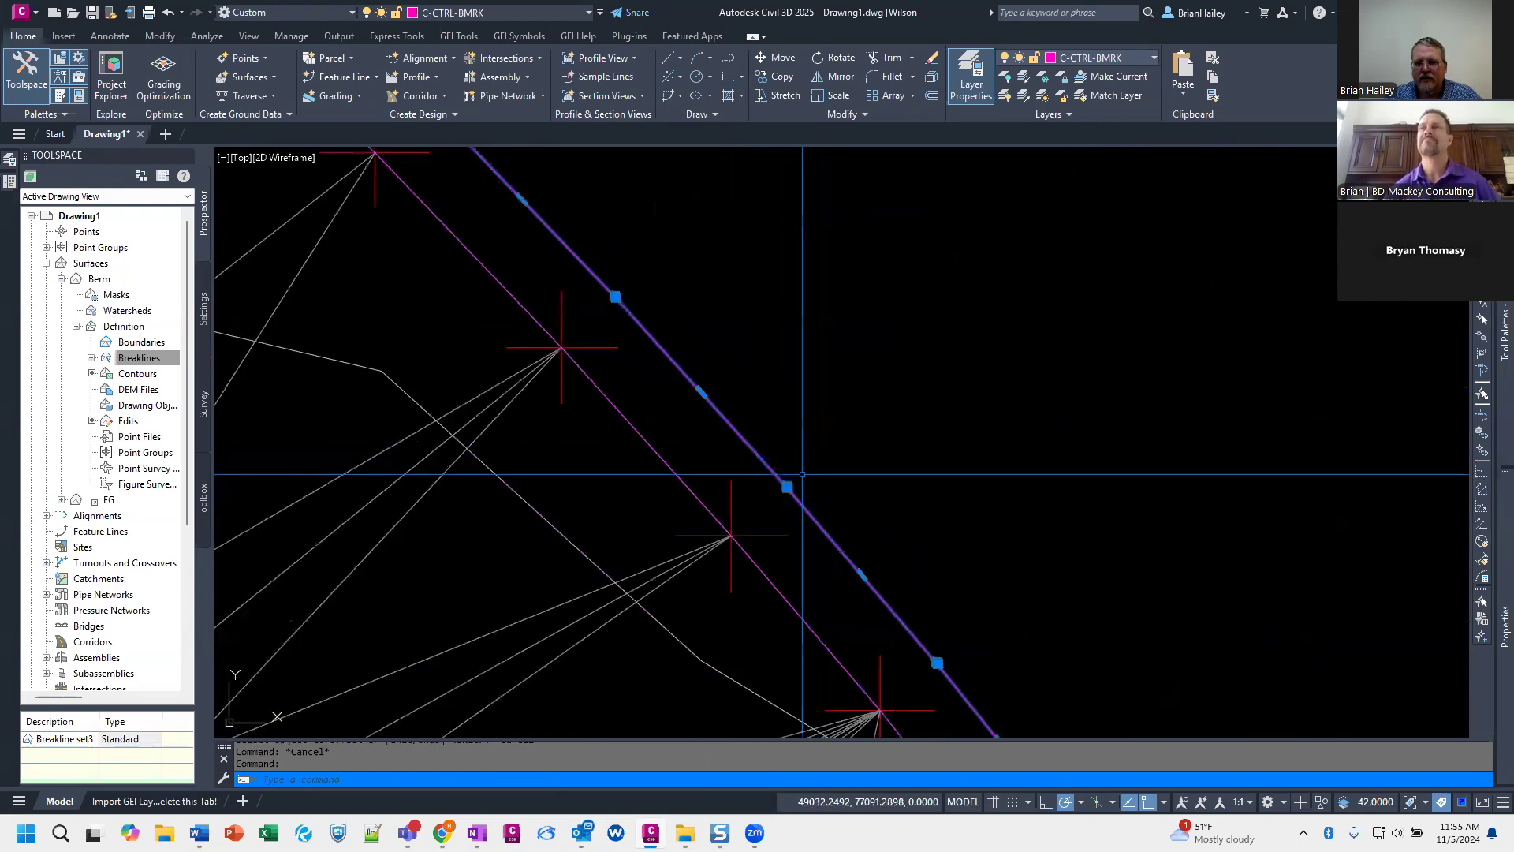
scroll(758, 498, "up", 2)
Step: Erase the offset copy around the outermost closed berm polyline
left_click(723, 410)
key("Escape")
key("Escape")
key("Escape")
scroll(915, 363, "down", 4)
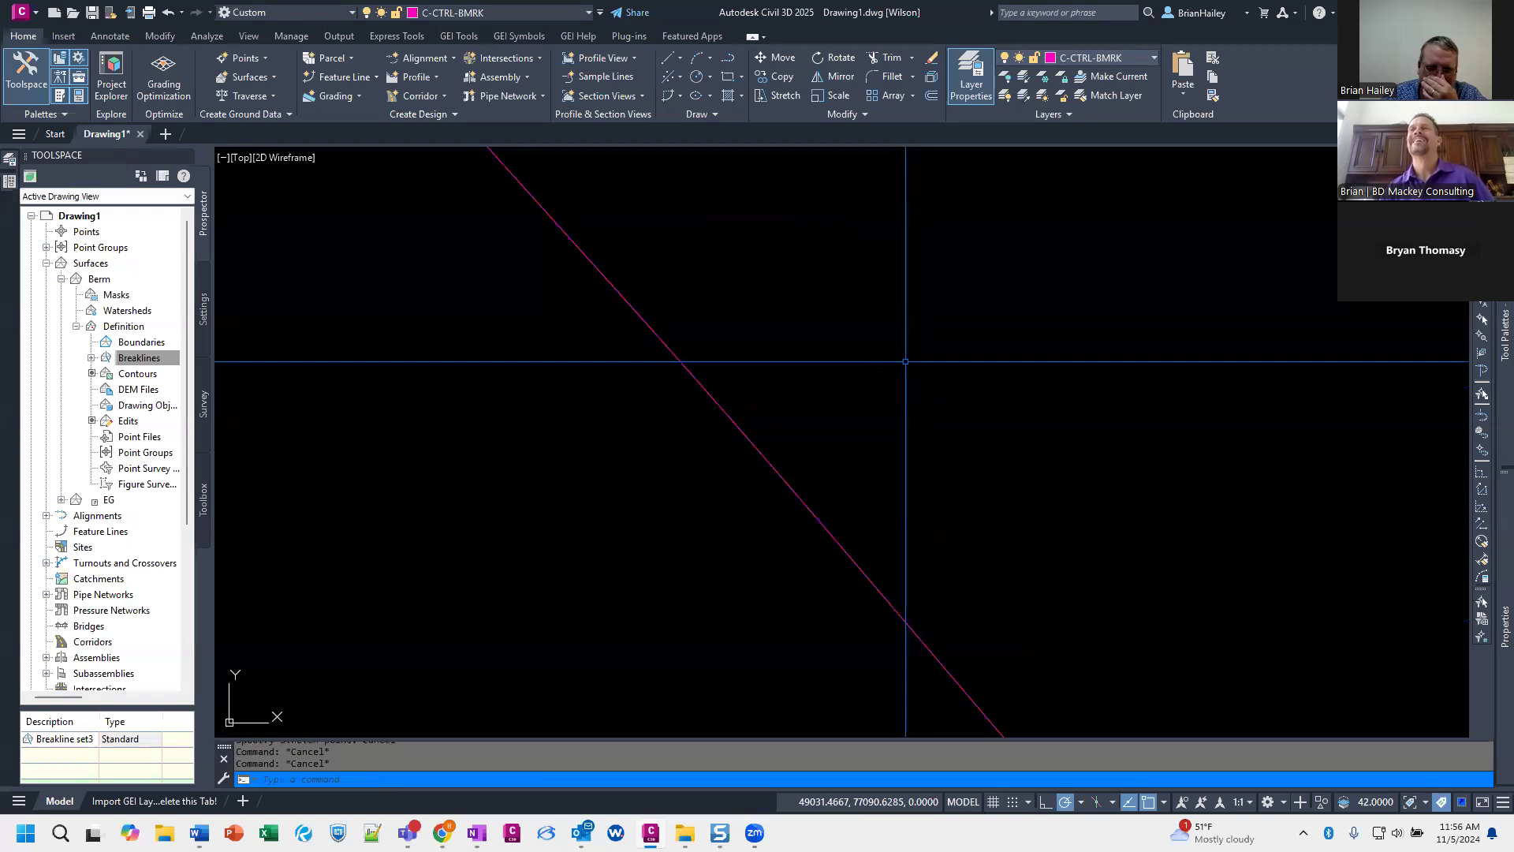
scroll(868, 409, "down", 5)
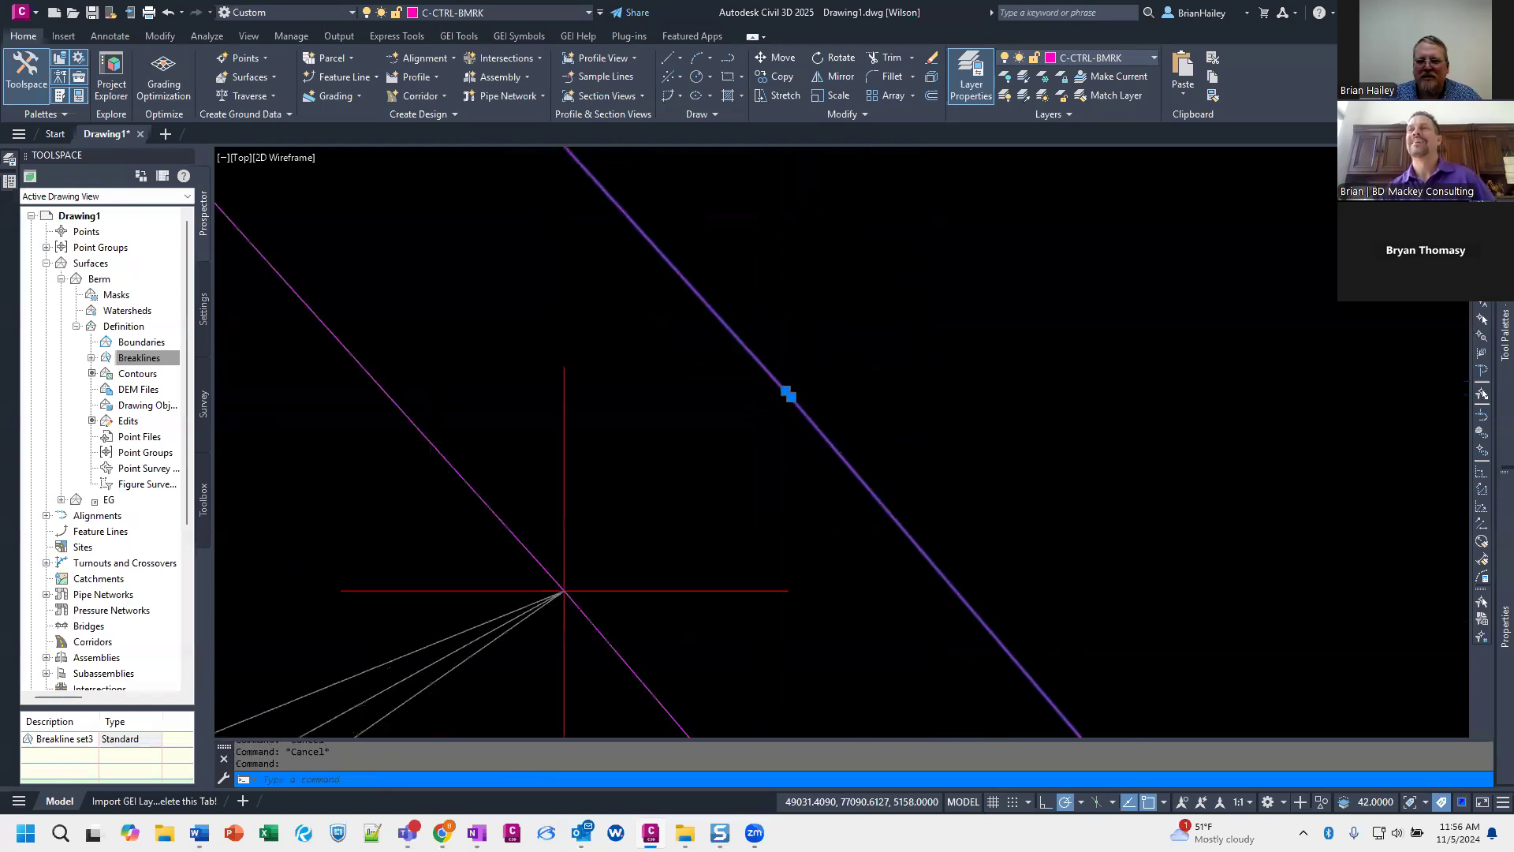
type("e")
key("Return")
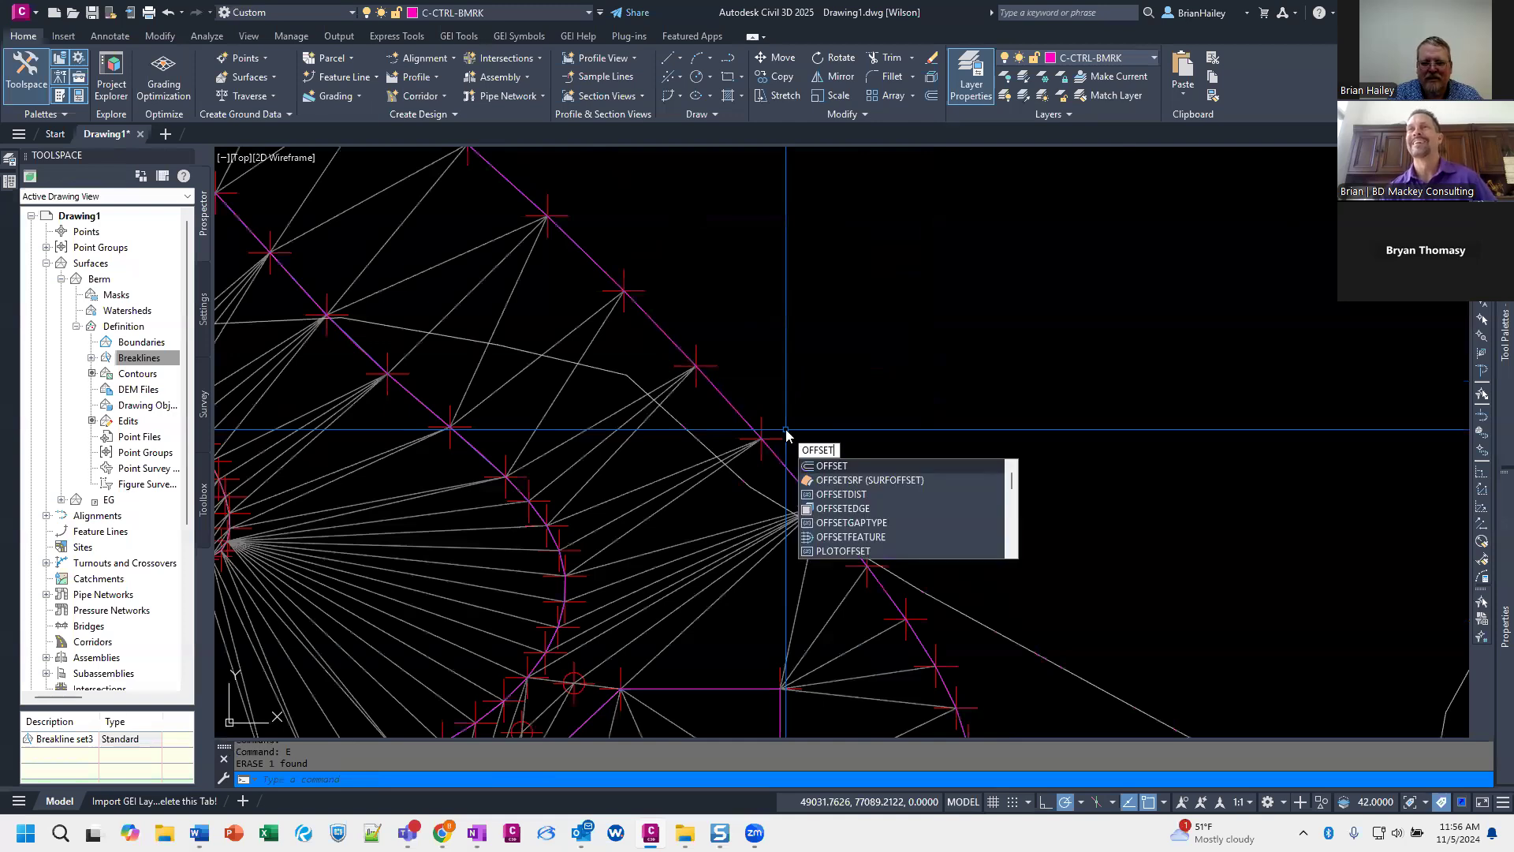
Step: Set OFFSETGAPTYPE to 1, offset the outermost closed berm polyline outward by 4, and select the copy to inspect its vertices
type("g")
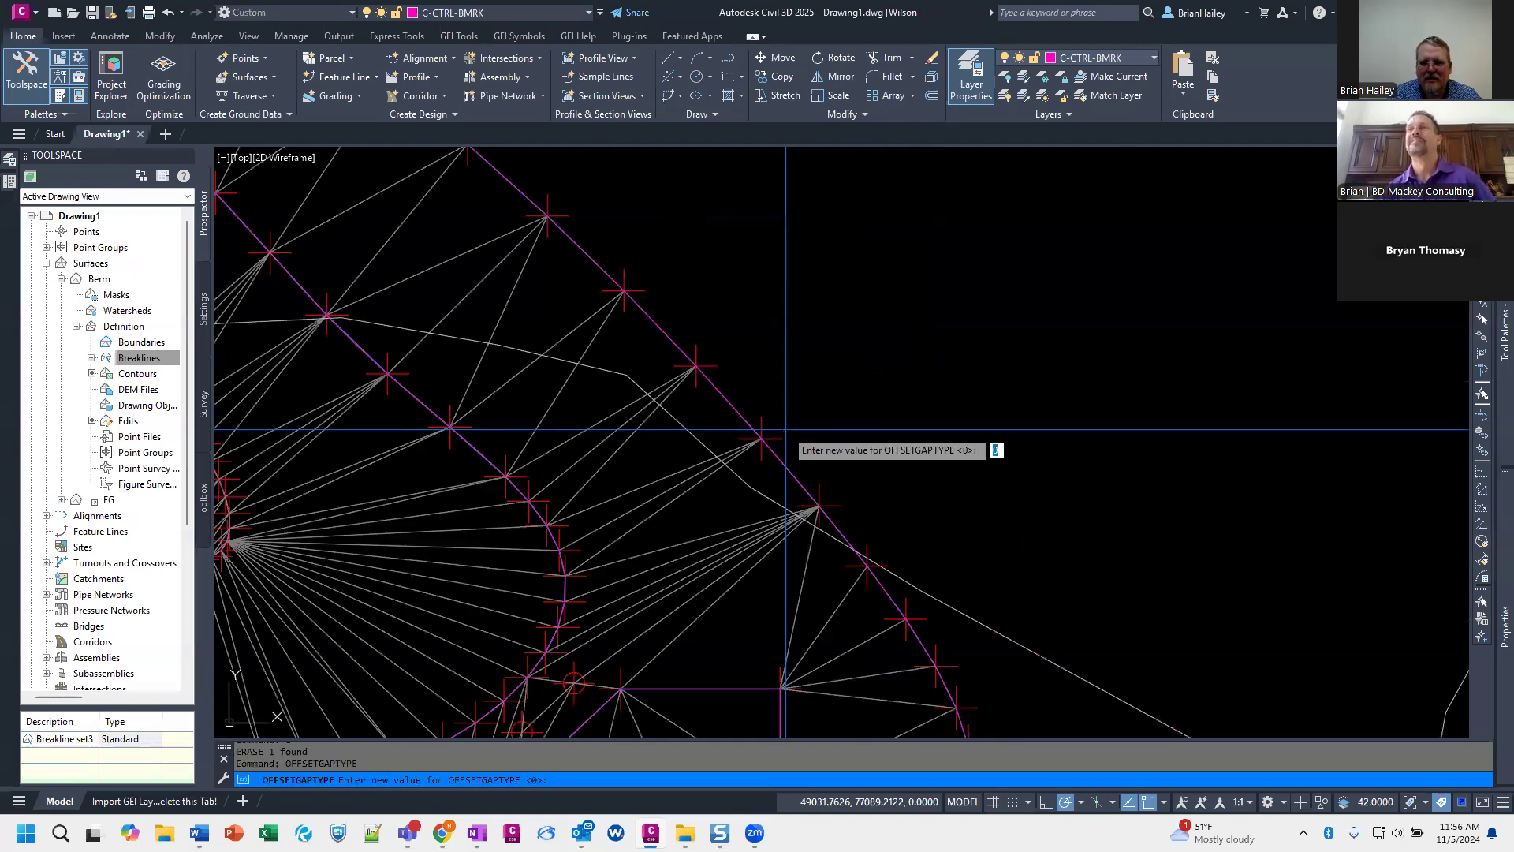
key("Return")
type("o")
key("Return")
key("Return")
left_click(779, 460)
left_click(799, 450)
key("Escape")
left_click(798, 446)
scroll(789, 430, "up", 4)
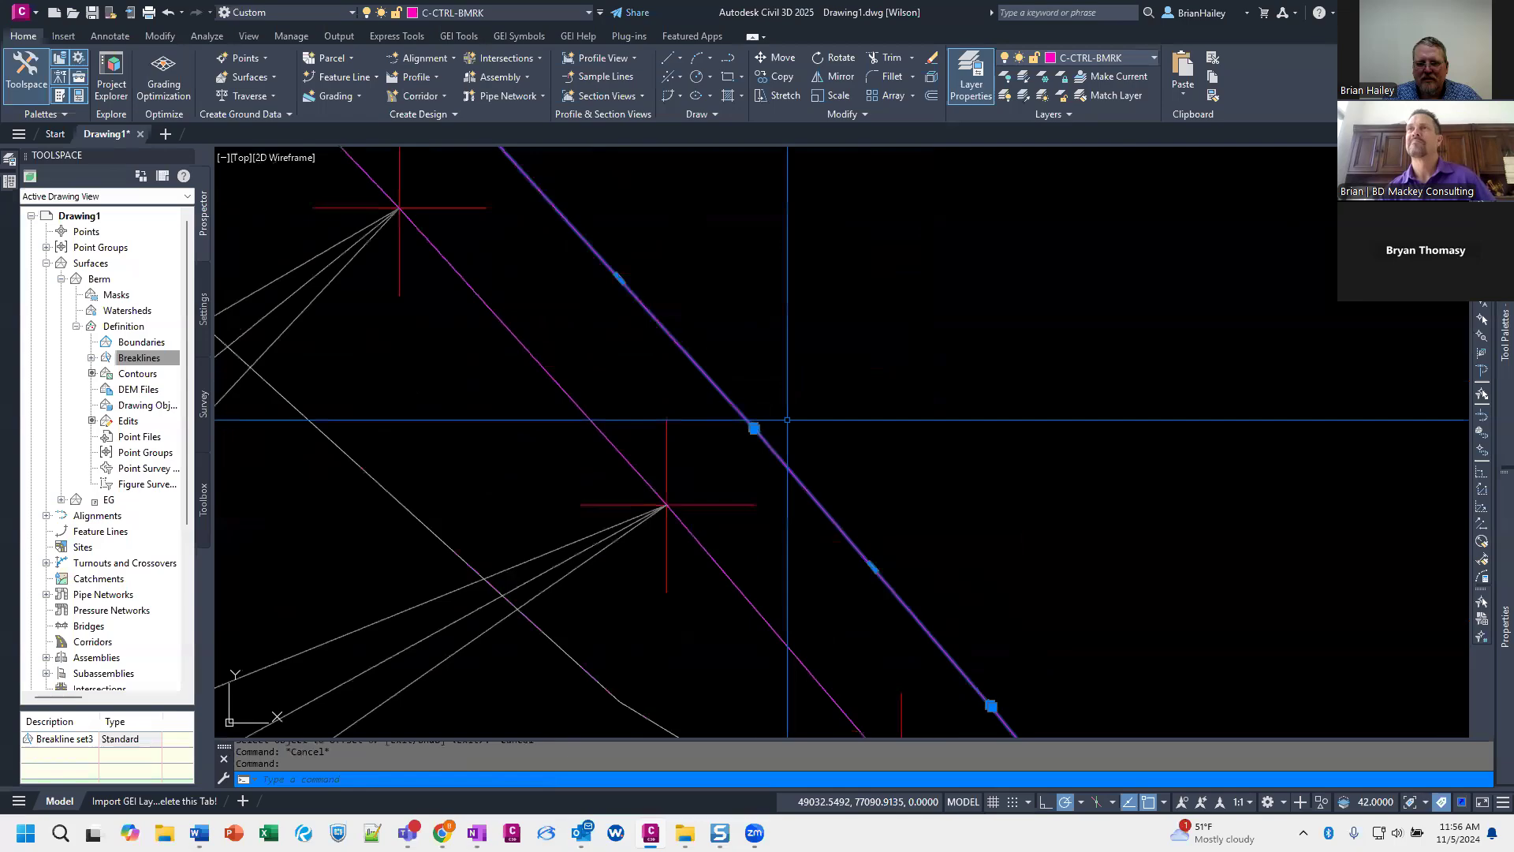
Step: Erase the copy offset from the outermost closed berm polyline
type("e")
key("Return")
scroll(789, 430, "down", 6)
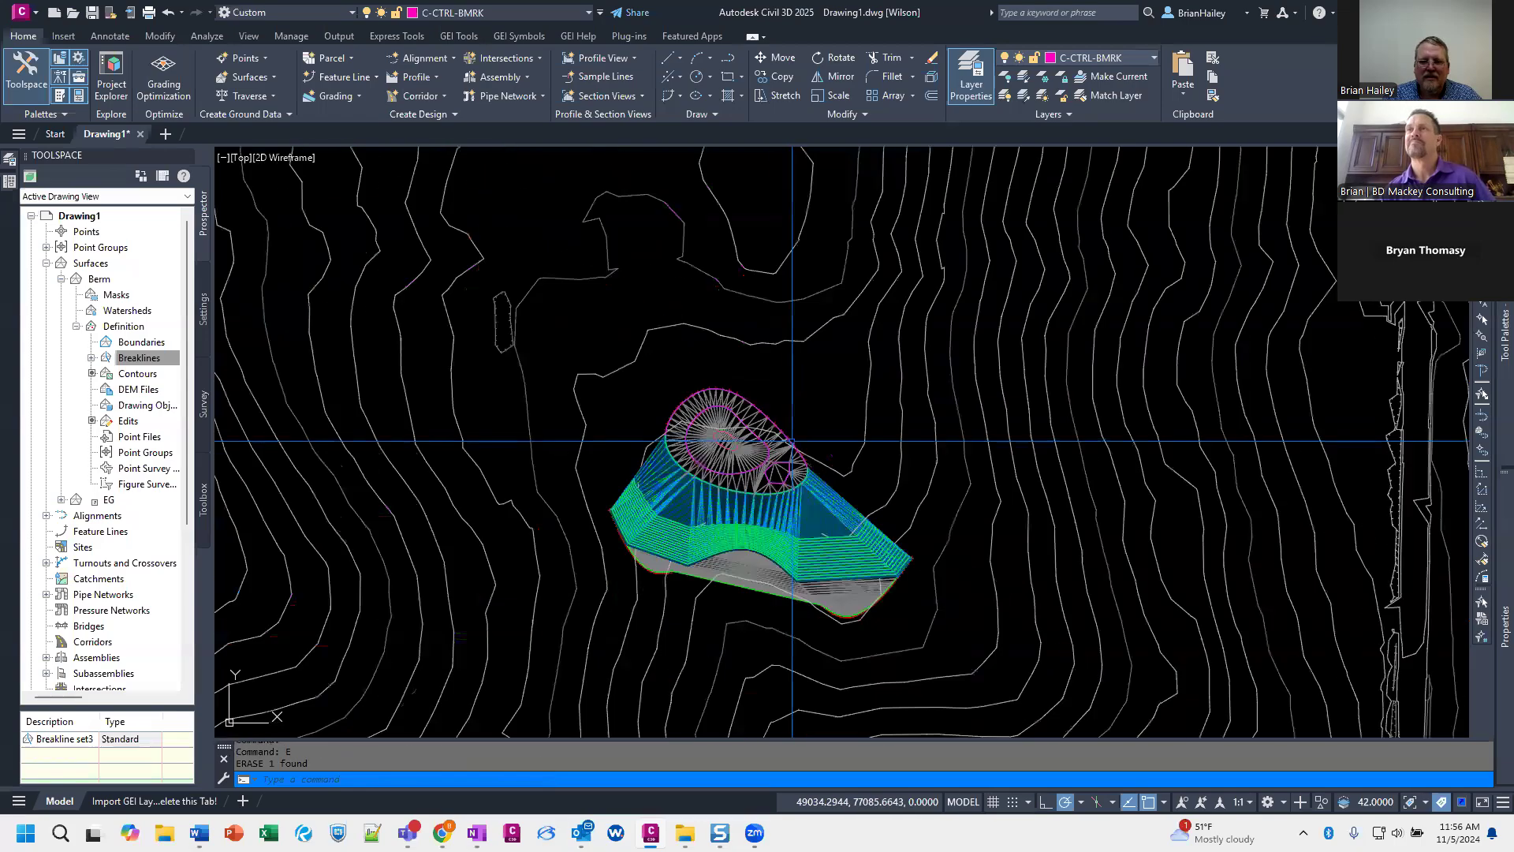
scroll(792, 442, "up", 5)
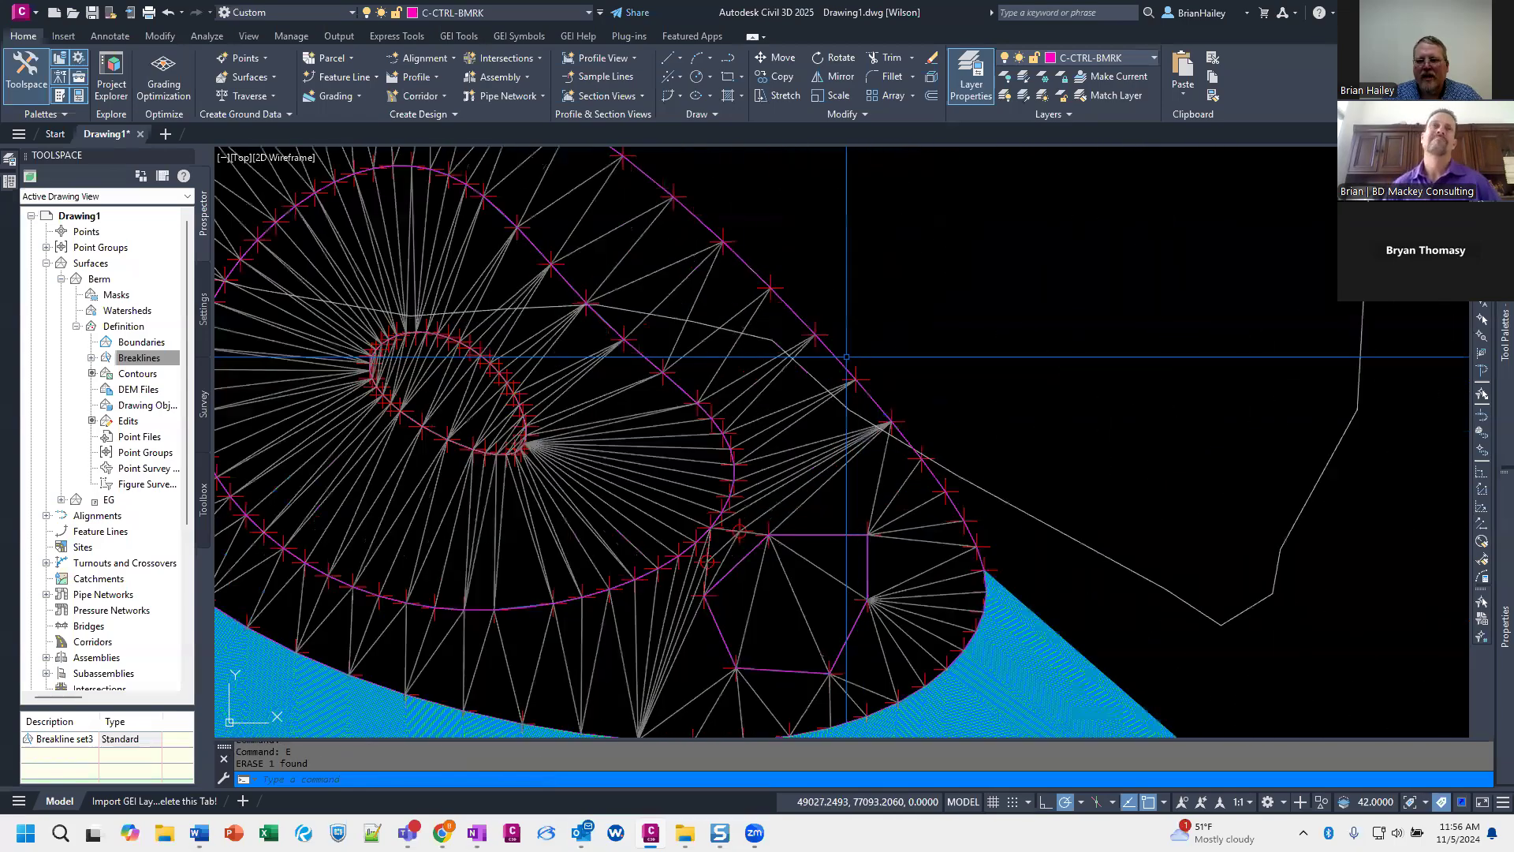
Step: Decurve the outermost closed berm polyline with polyline editing
double_click(845, 356)
left_click(877, 500)
key("Escape")
key("Escape")
key("Escape")
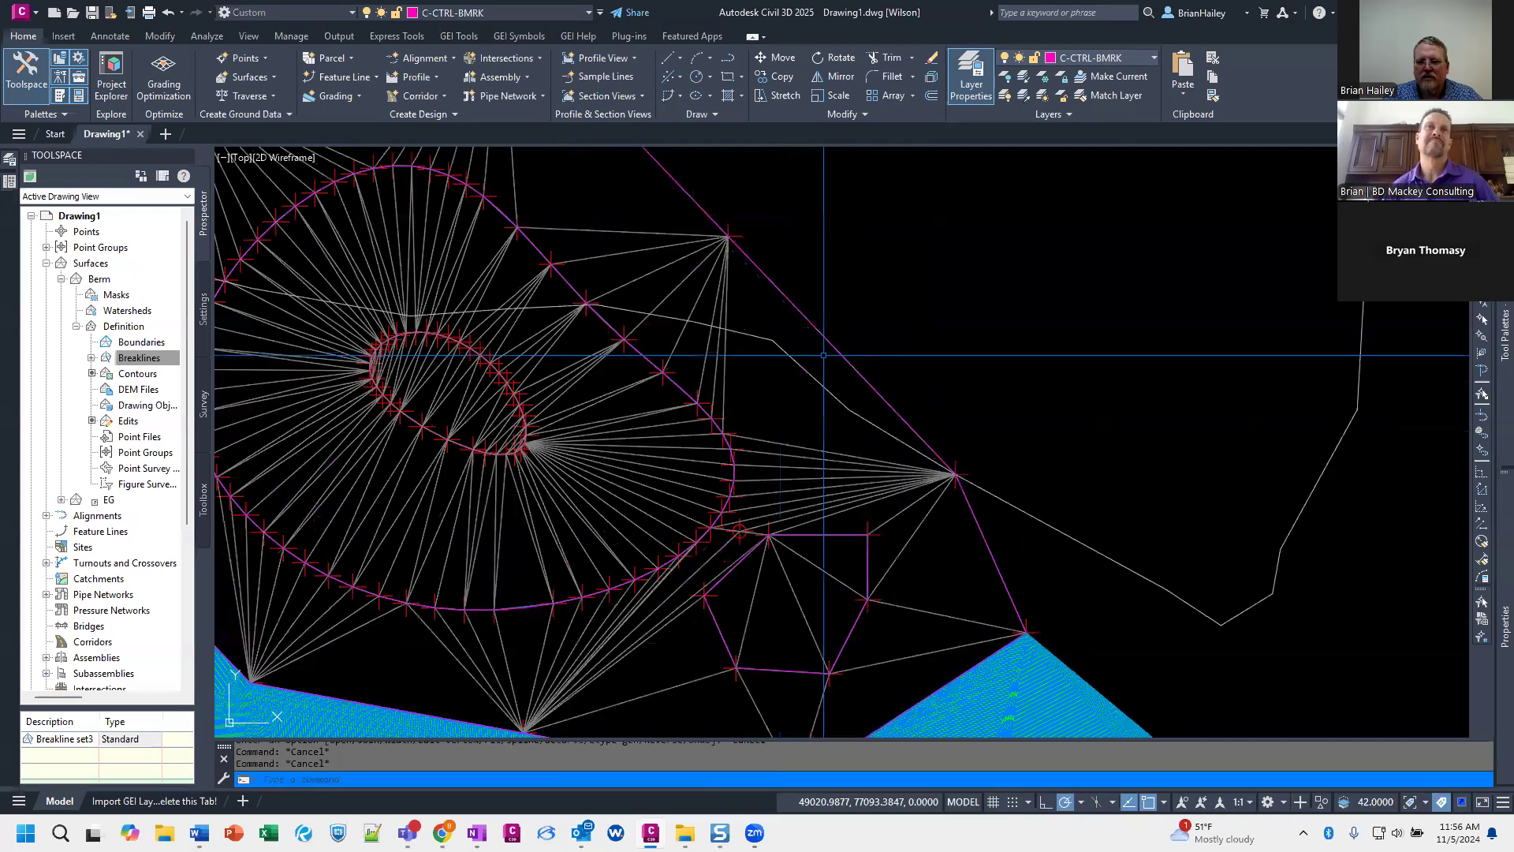
Step: Offset the decurved outer berm polyline outward by 4
type("o")
key("Return")
key("Return")
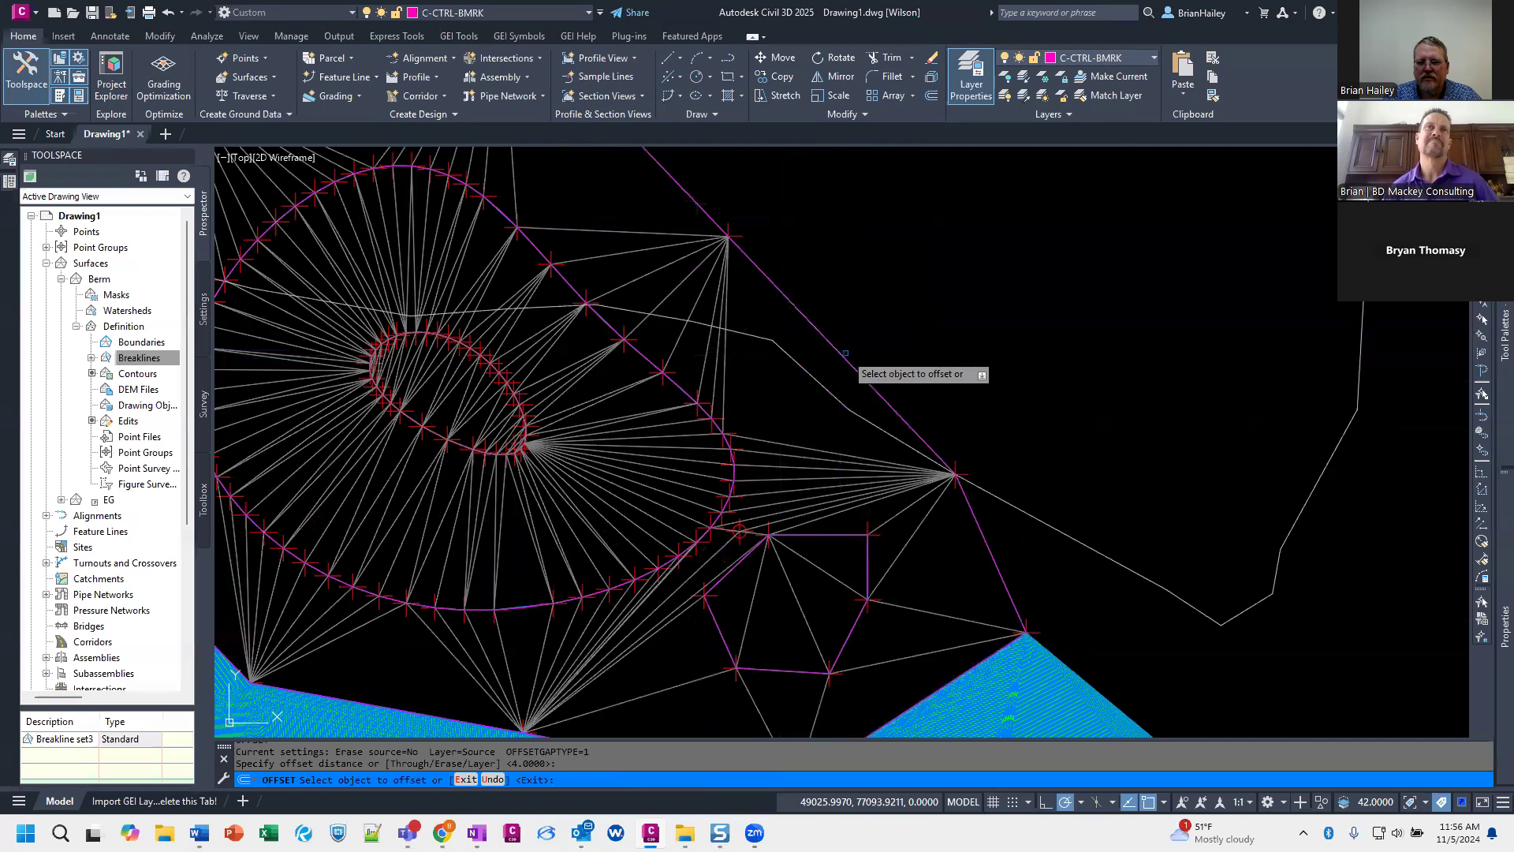
left_click(845, 358)
left_click(860, 366)
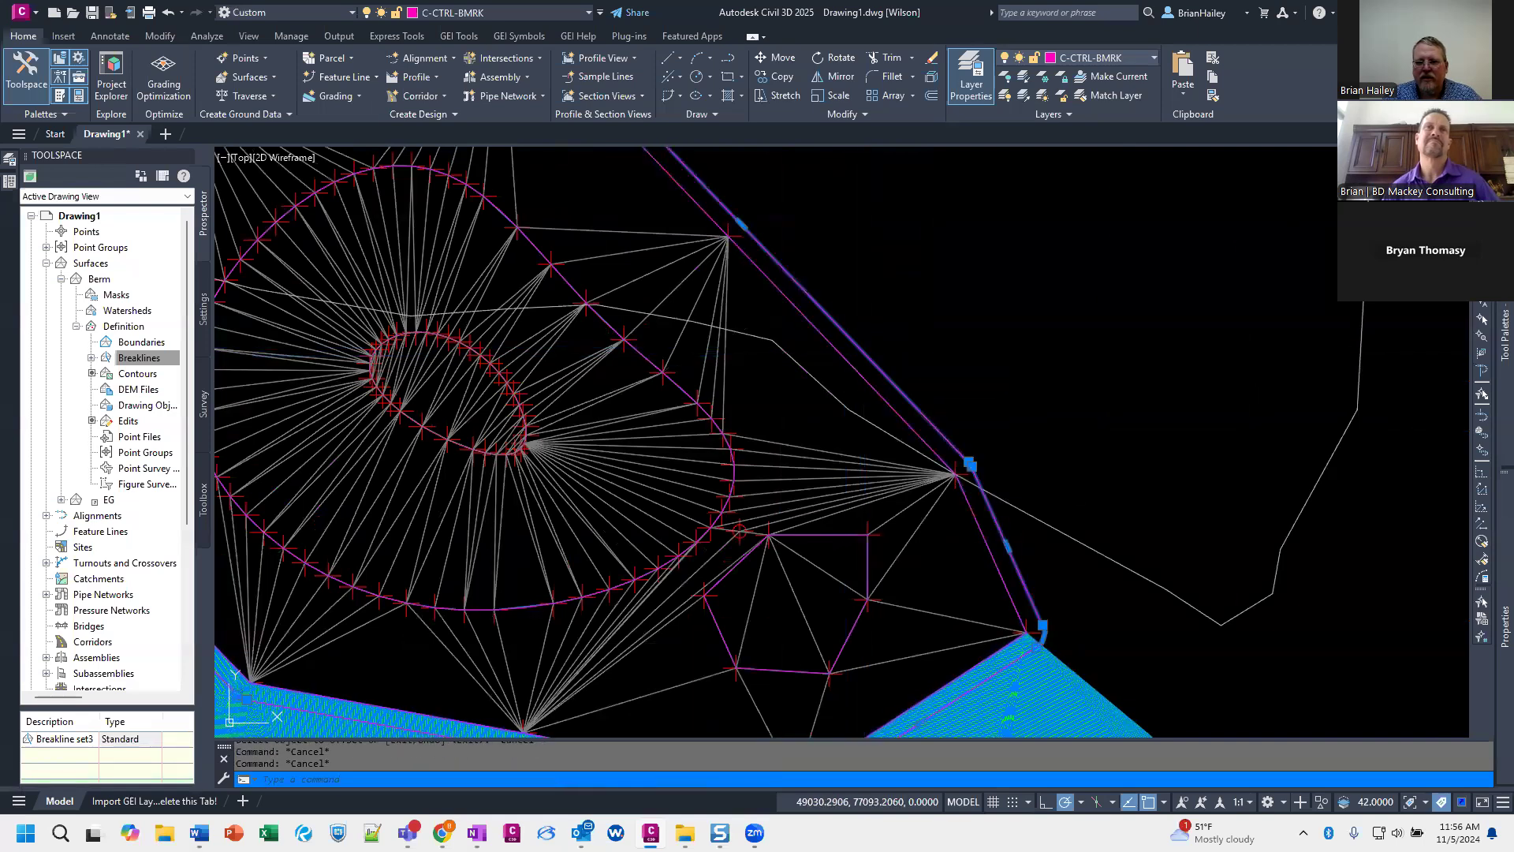
Step: Apply the Spline option to the offset copy and to the original outer berm polyline
key("Escape")
key("Return")
key("Return")
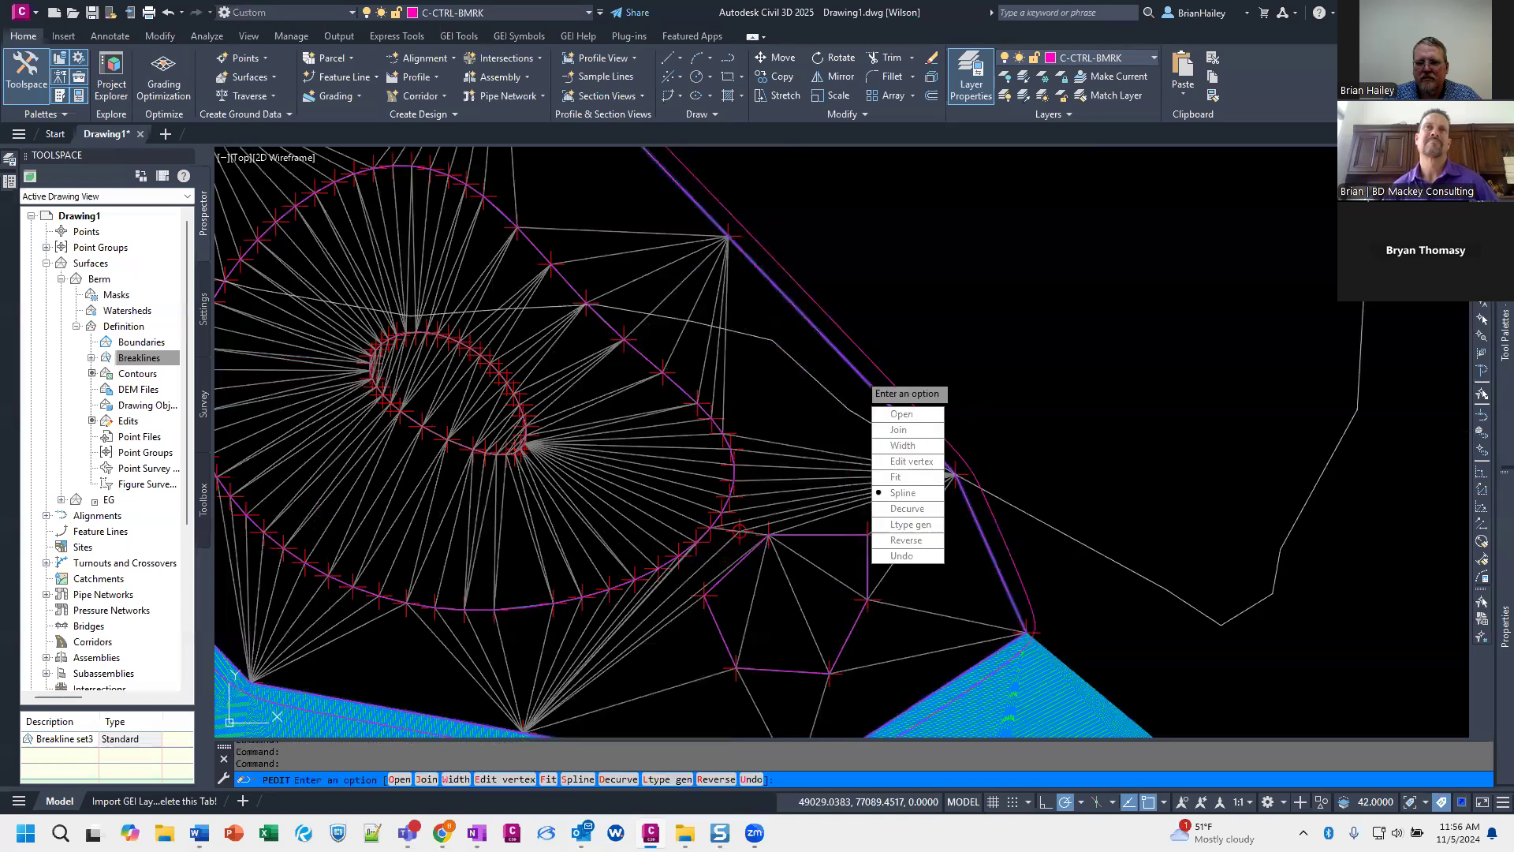
key("Escape")
left_click(880, 371)
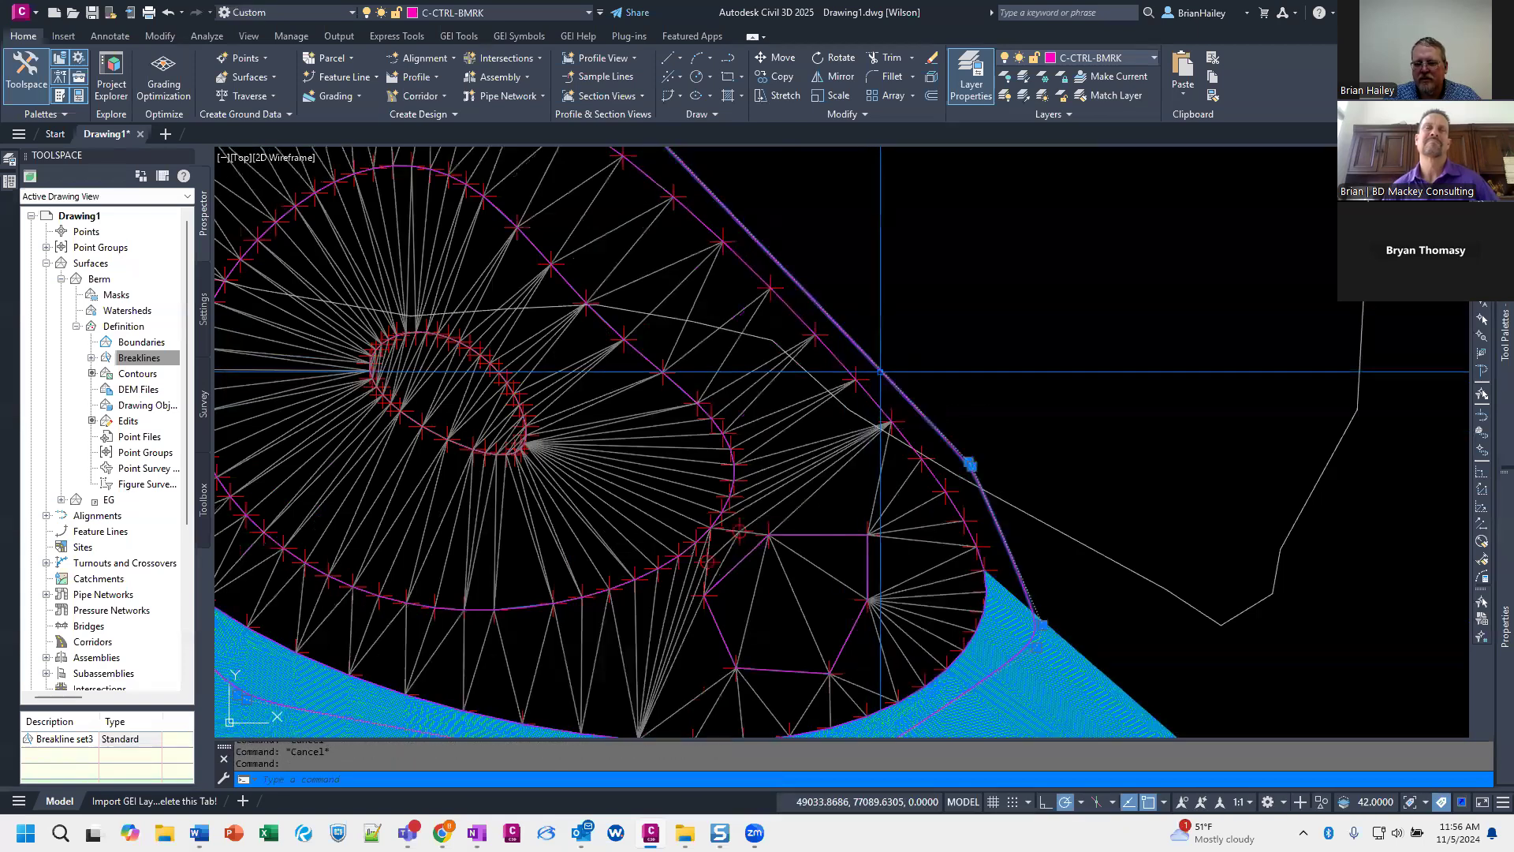
Step: Erase the splined offset copy outside the outermost berm polyline
middle_click_drag(880, 371, 791, 325)
key("Delete")
key("Escape")
key("Escape")
key("Escape")
type("offs")
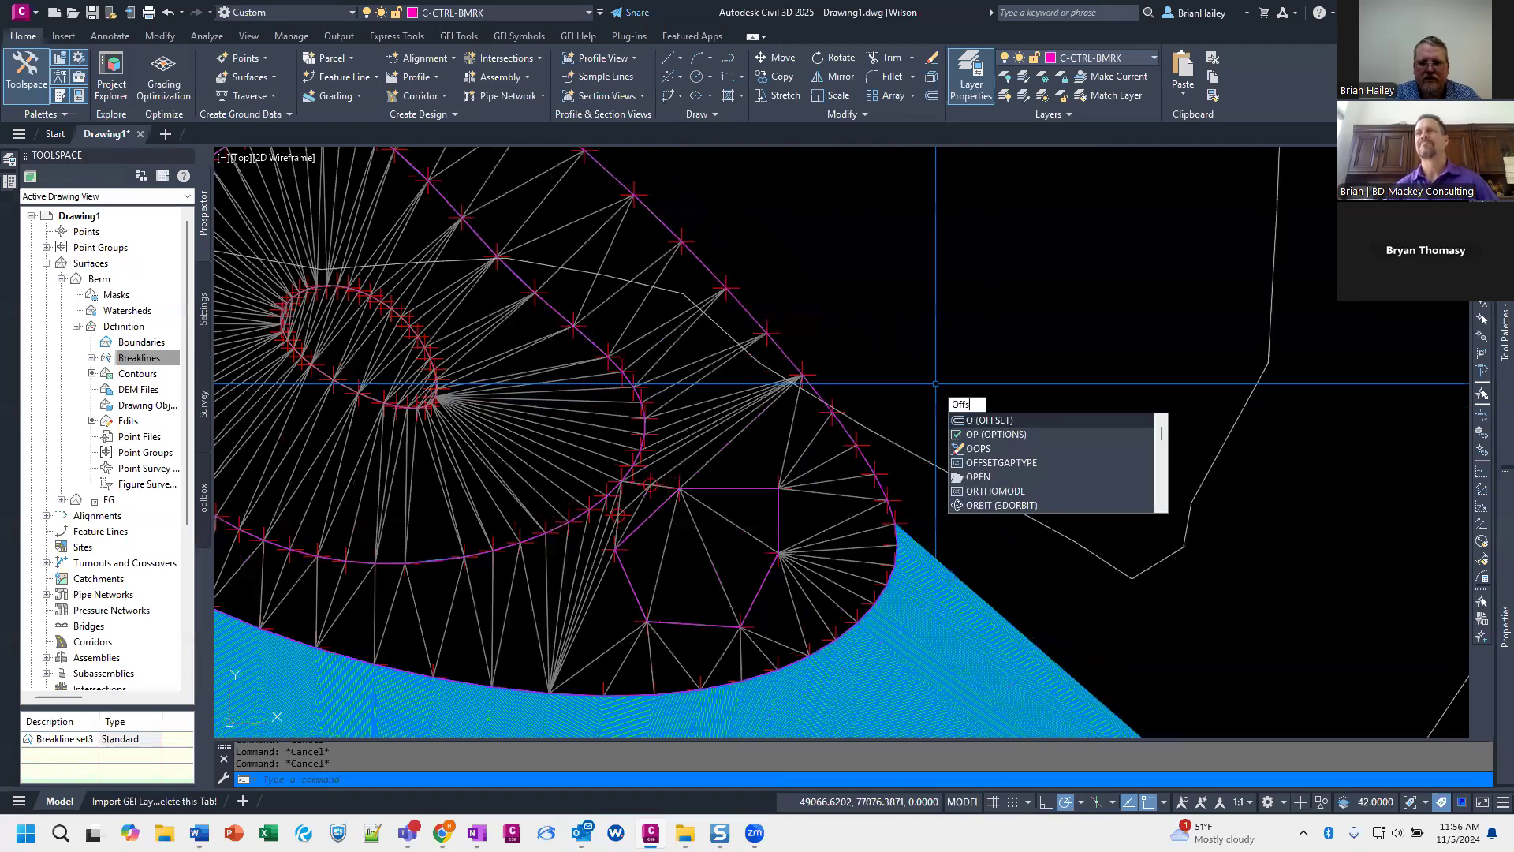
key("Escape")
Step: Draw an open two-segment polyline shaped like an inverted V in an empty area beside the large magenta outline
scroll(936, 388, "down", 5)
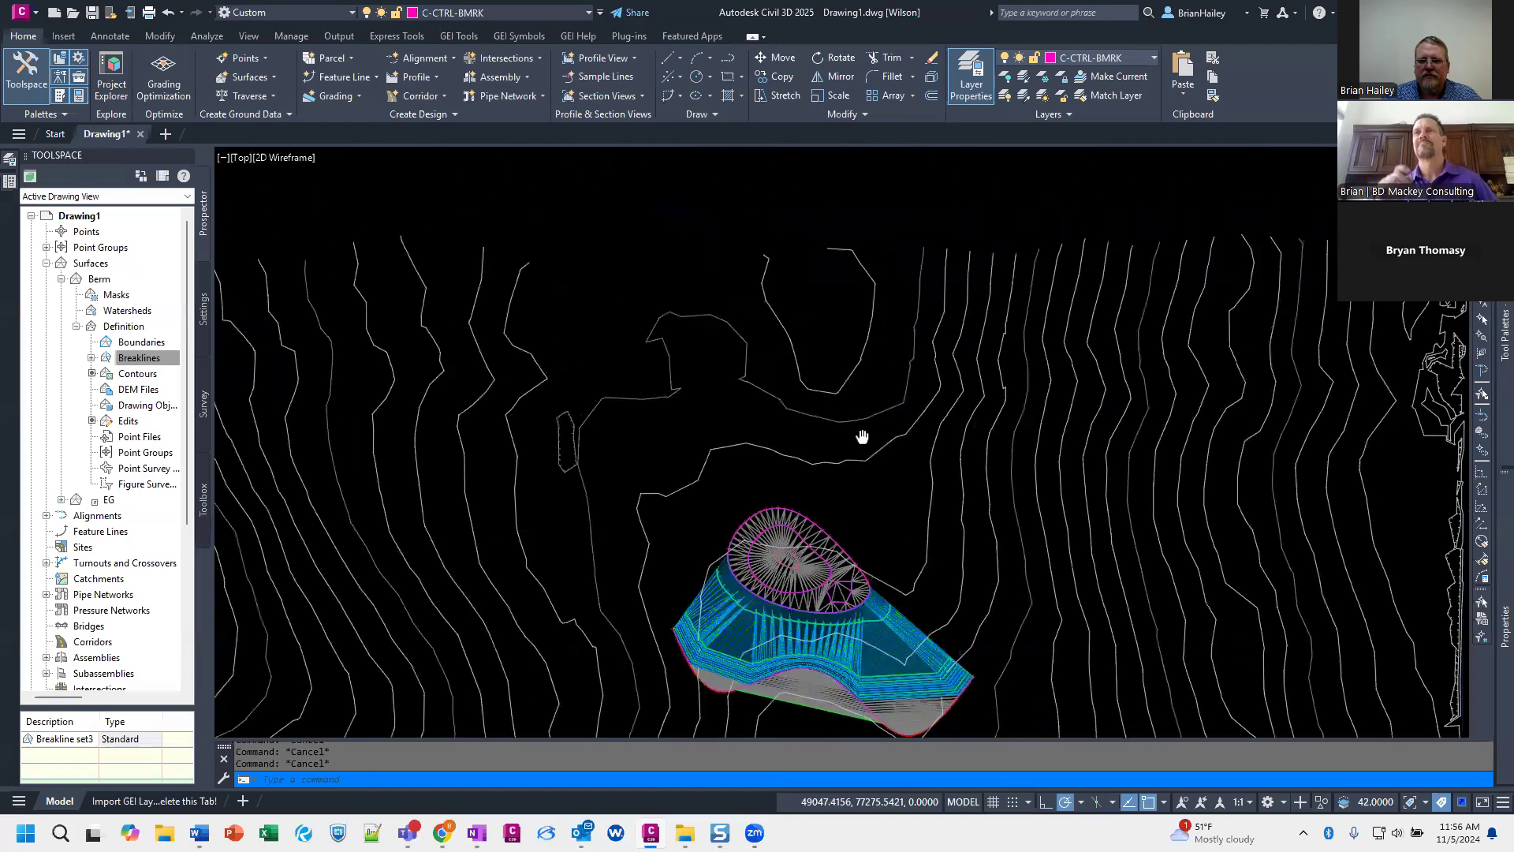
scroll(755, 477, "down", 2)
scroll(710, 438, "up", 5)
type("pl")
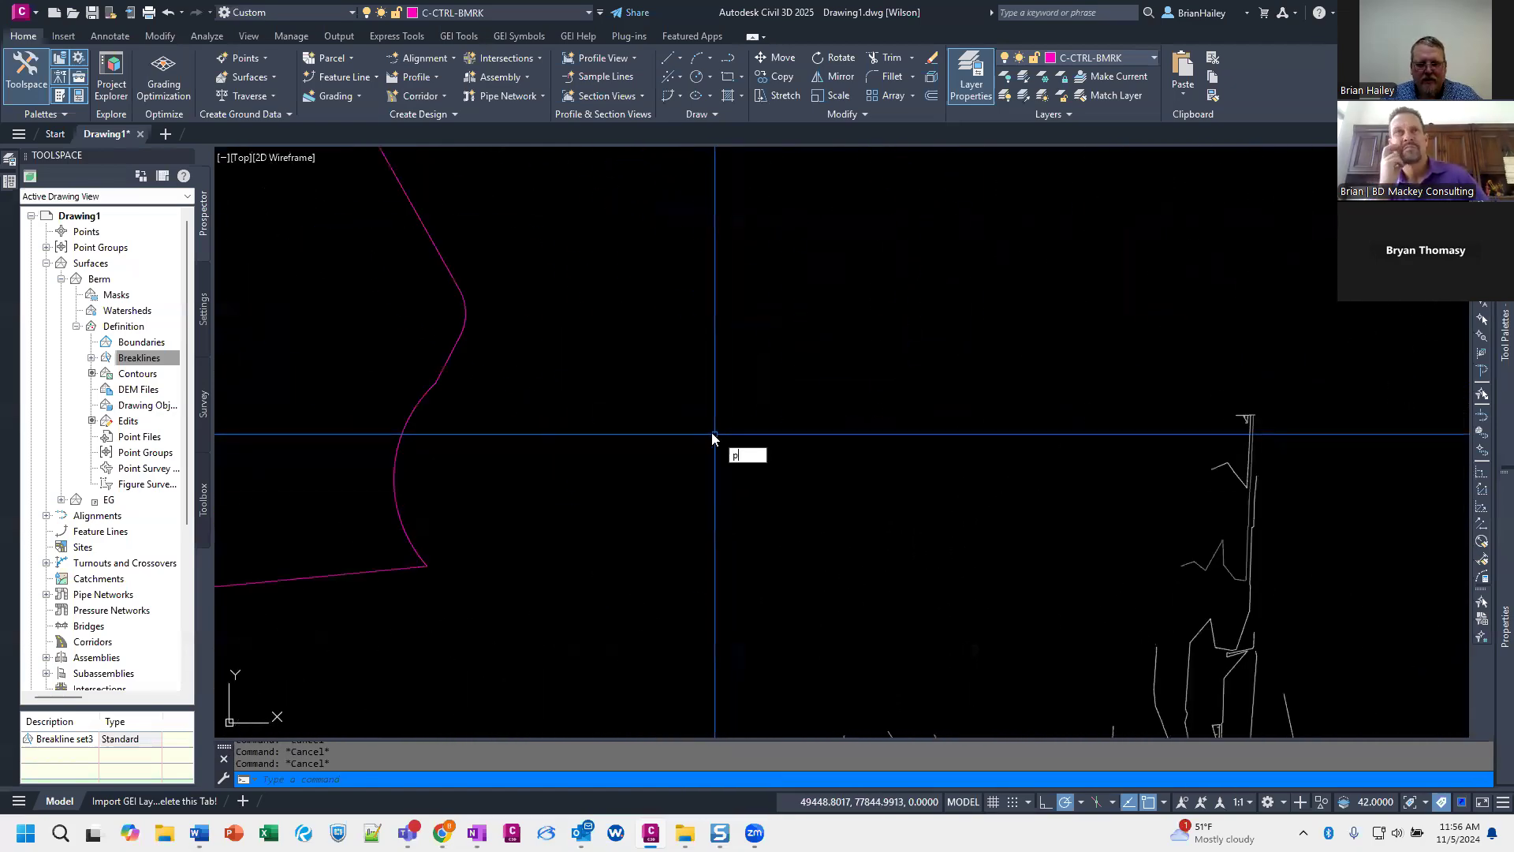
key("Return")
left_click(651, 527)
left_click(787, 344)
left_click(1027, 485)
key("Return")
Step: Offset the inverted-V polyline to its outer side, picking the distance from its lower right endpoint to a point above it
type("o")
key("Return")
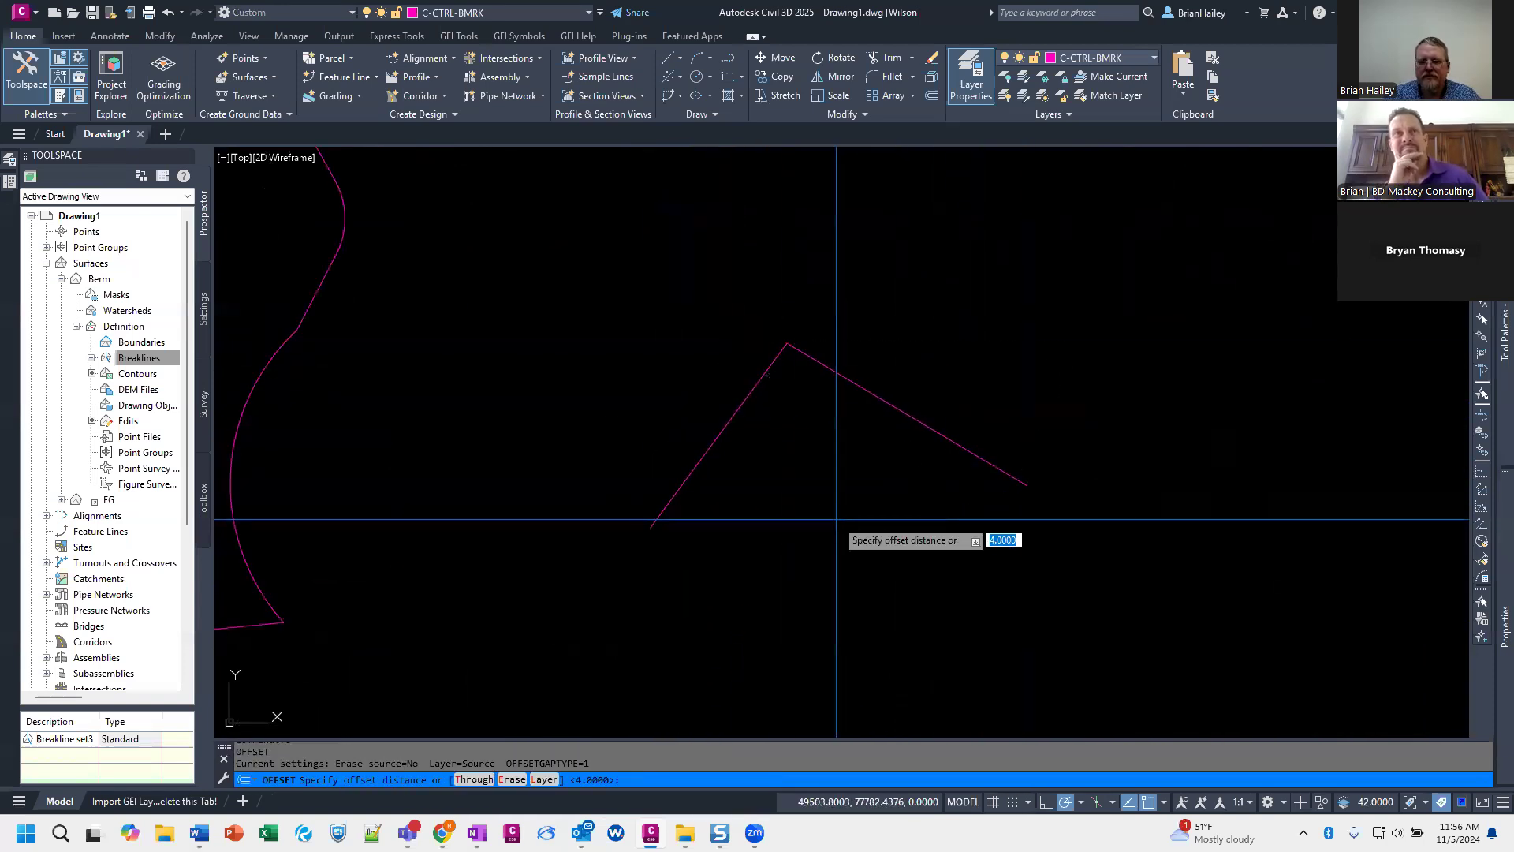
left_click(1027, 485)
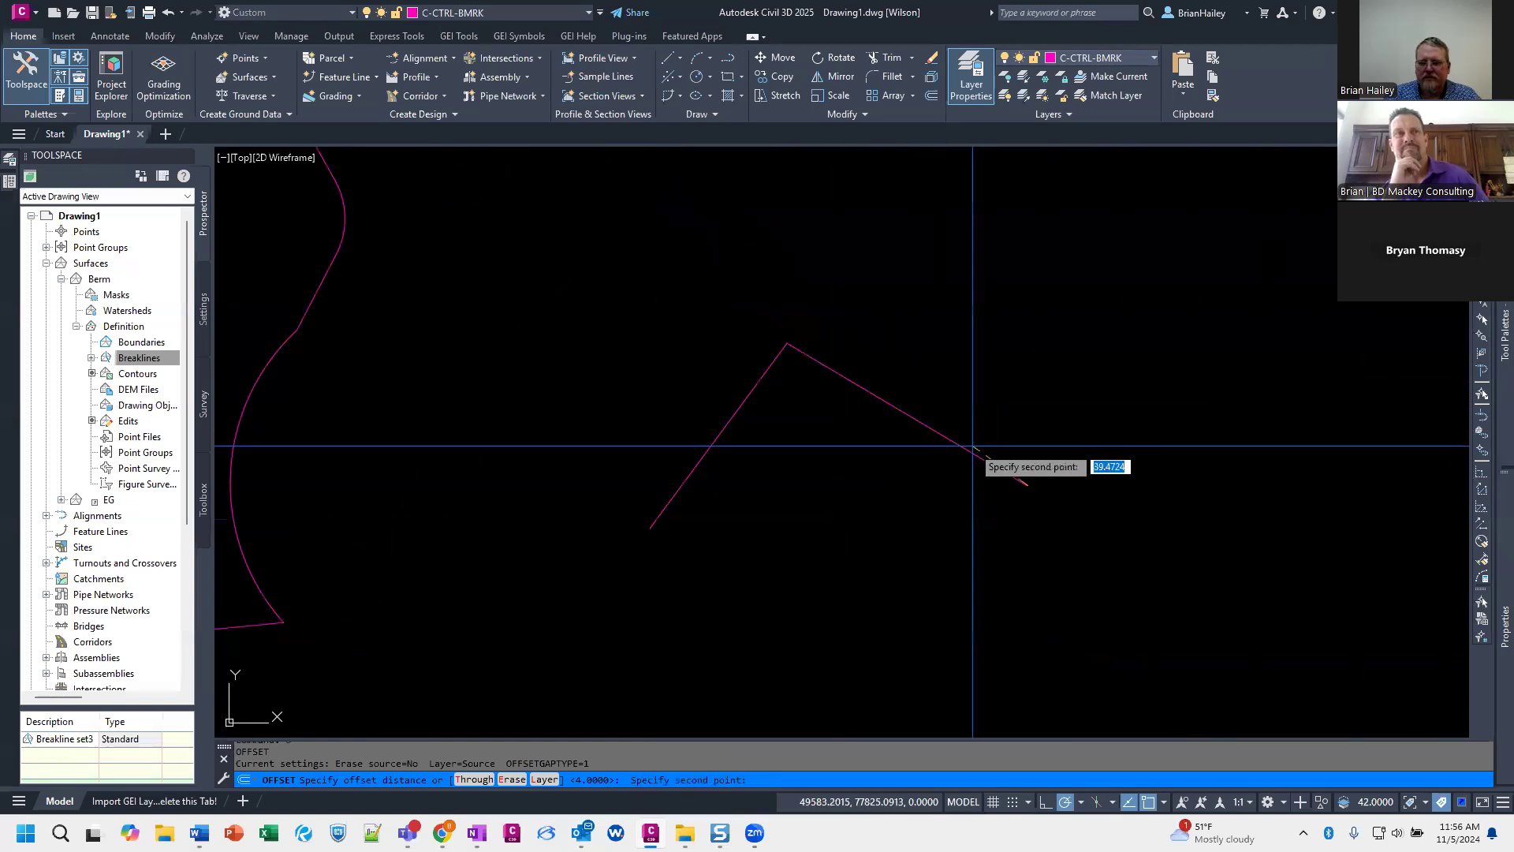
left_click(1042, 439)
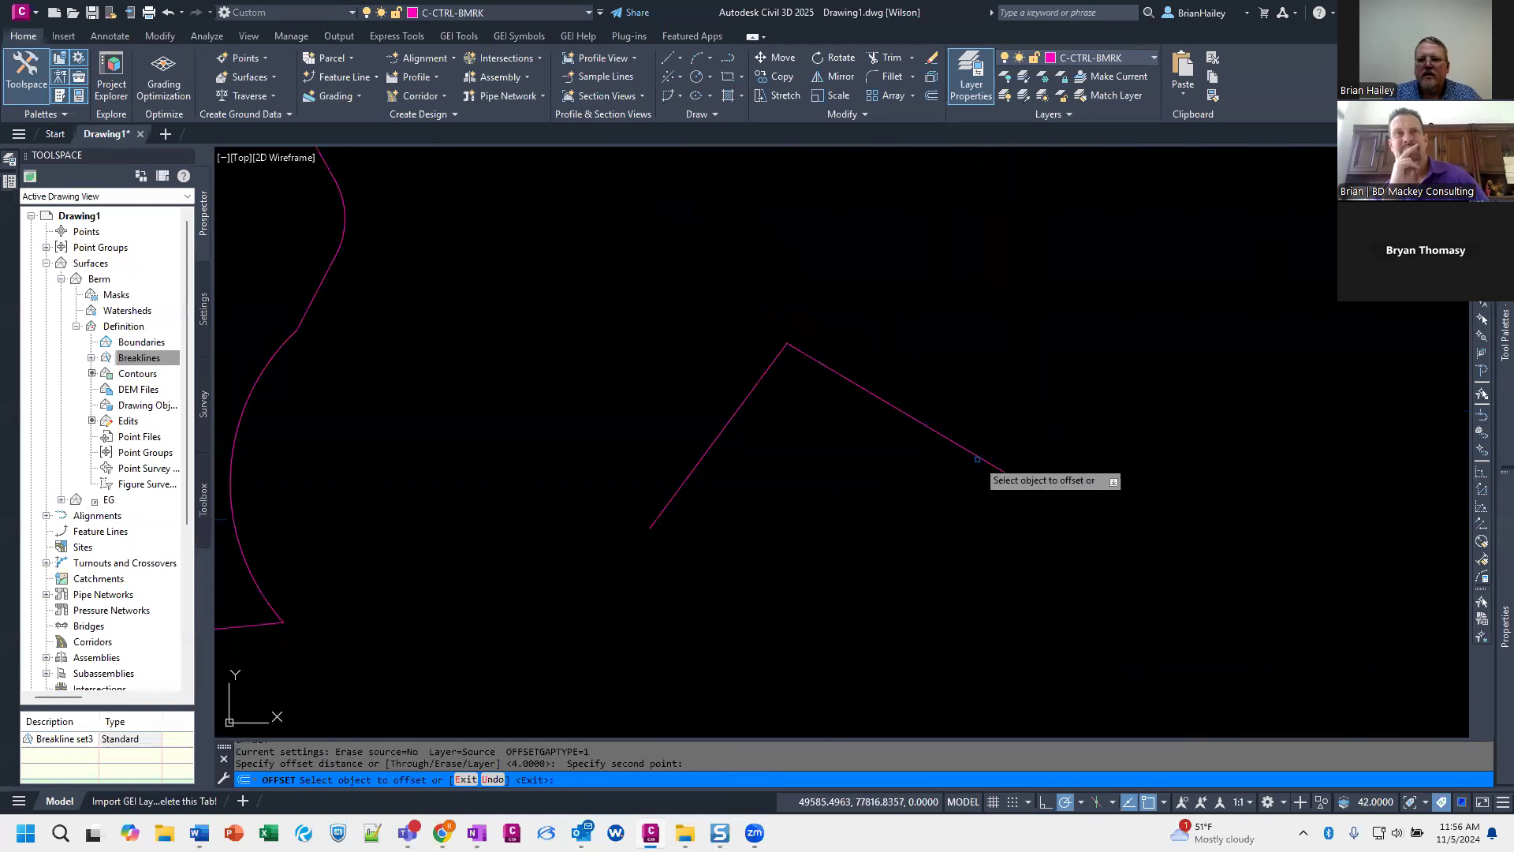
left_click(978, 456)
left_click(986, 430)
key("Escape")
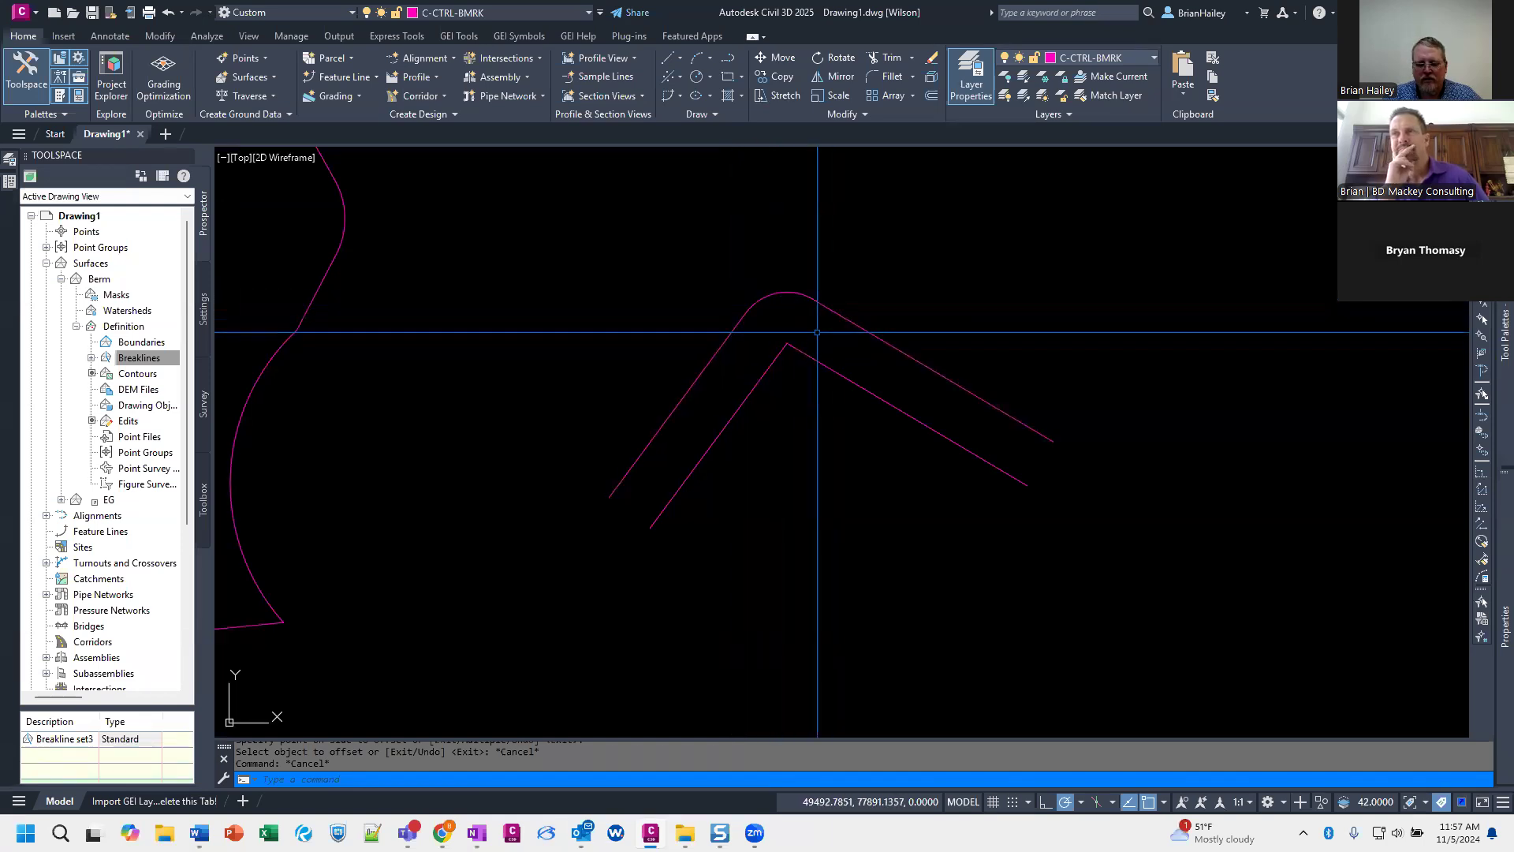
Step: Erase the rounded offset copy of the inverted-V polyline and set OFFSETGAPTYPE to 0
left_click(842, 310)
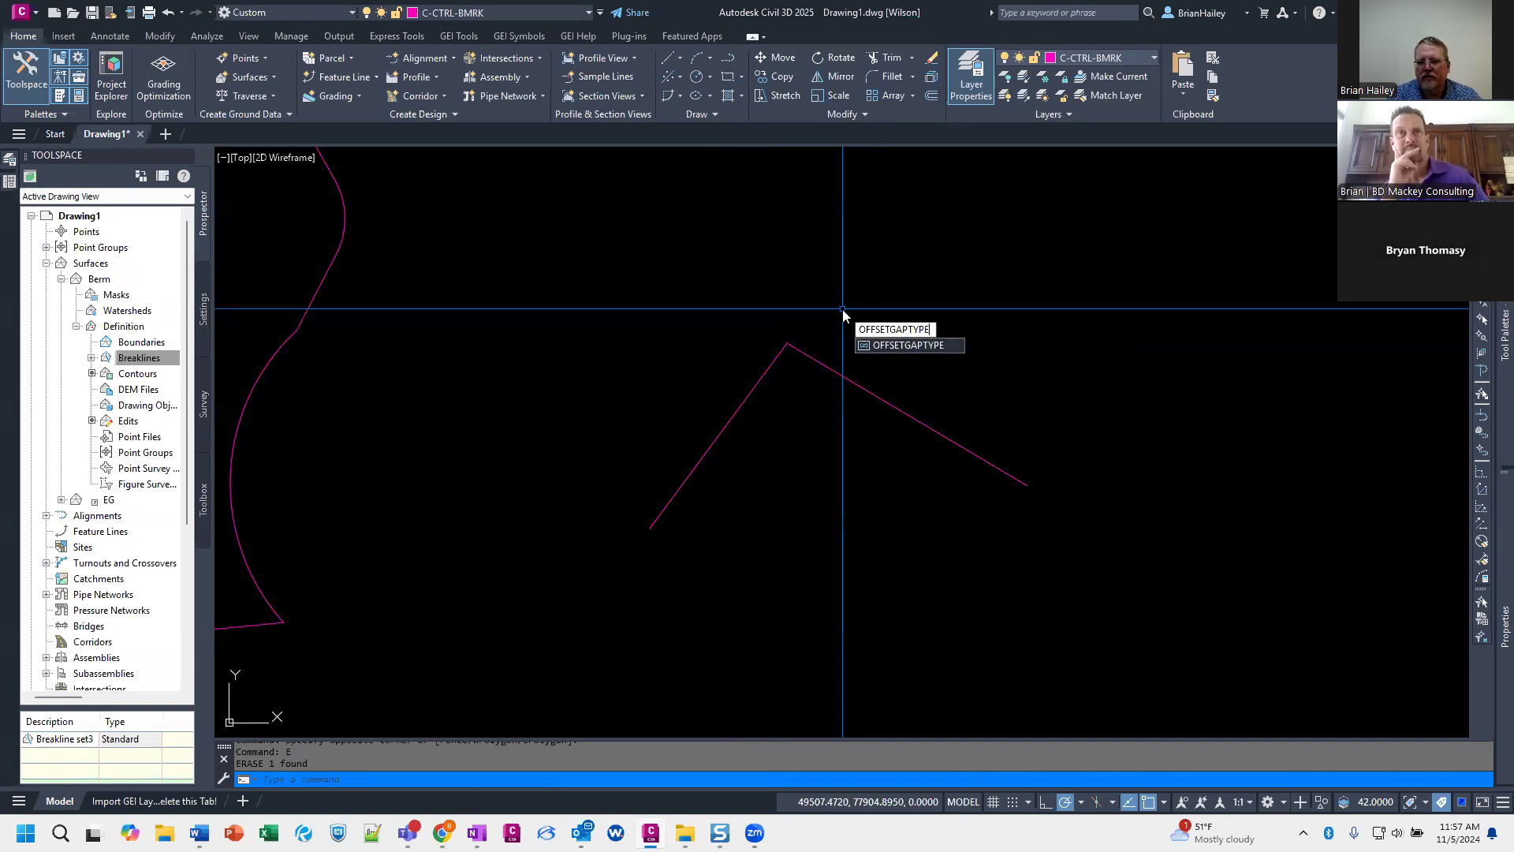
key("Return")
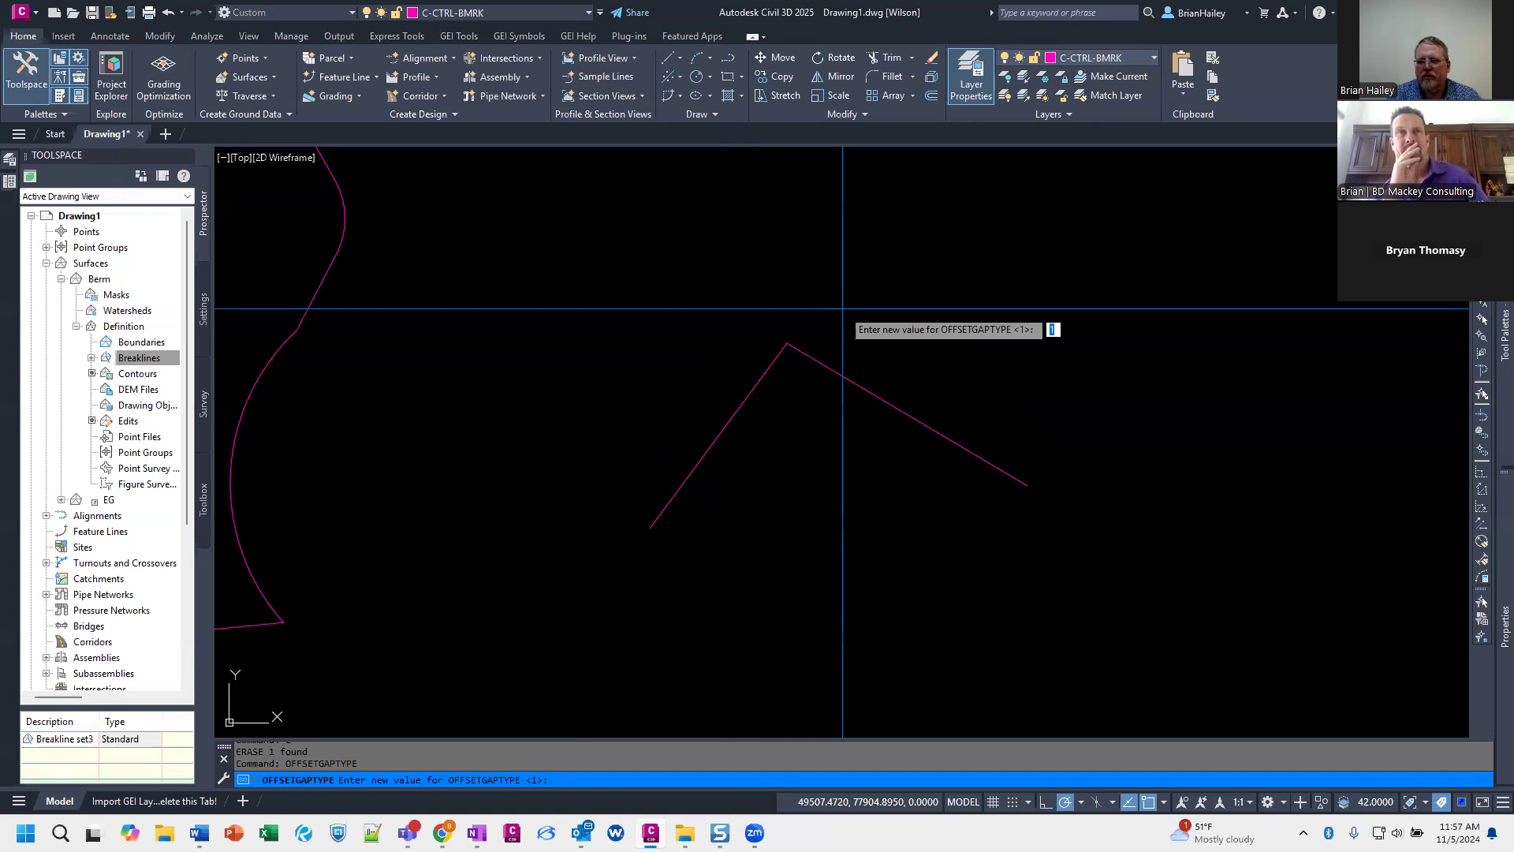
type("0")
key("Return")
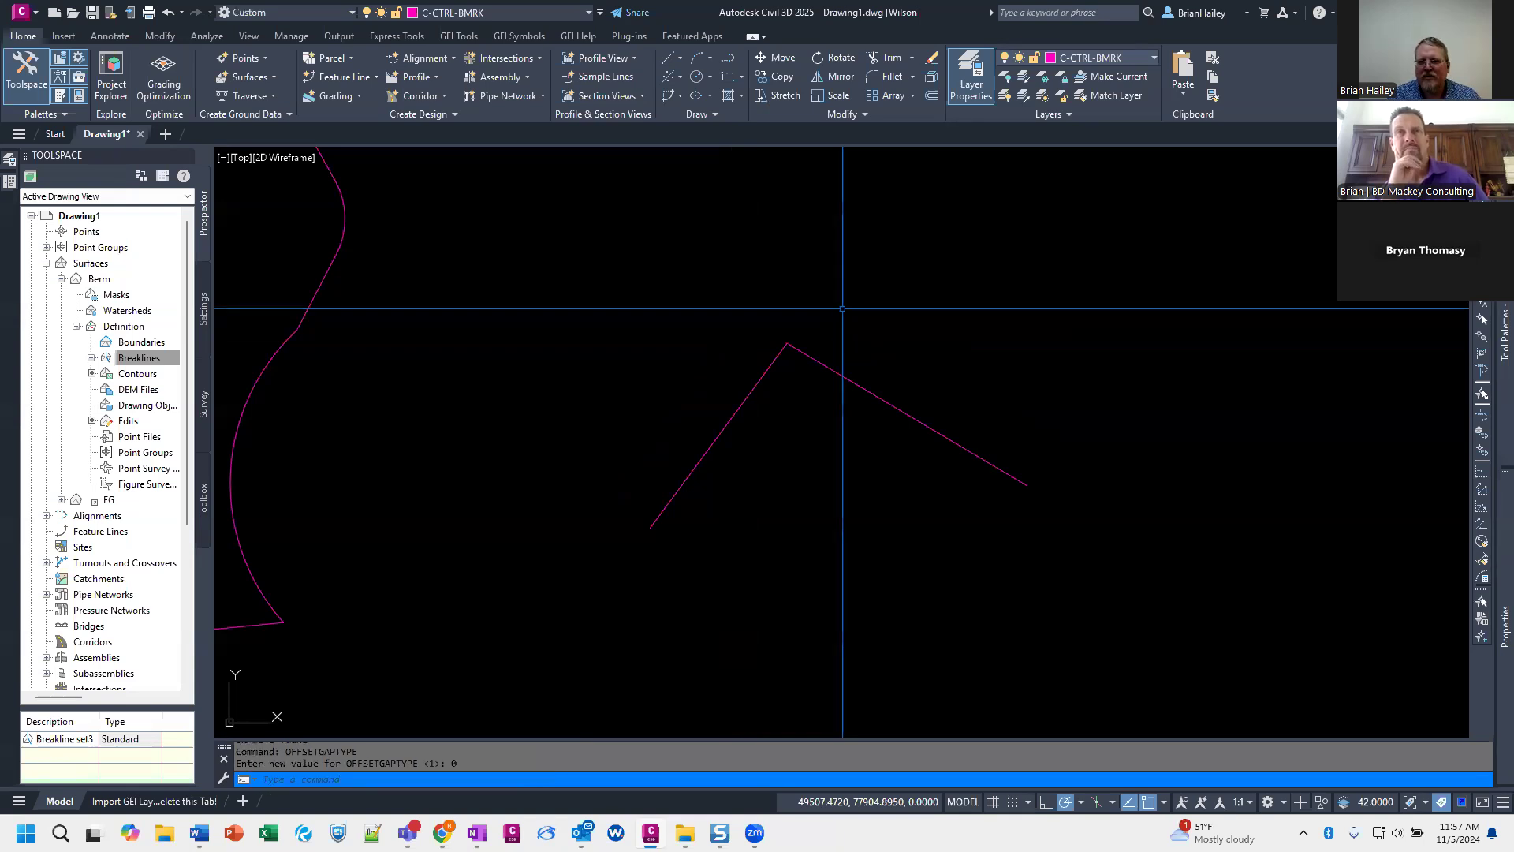
Step: Offset the inverted-V polyline to its outer side using the default distance
type("o")
key("Return")
key("Return")
left_click(787, 344)
left_click(856, 381)
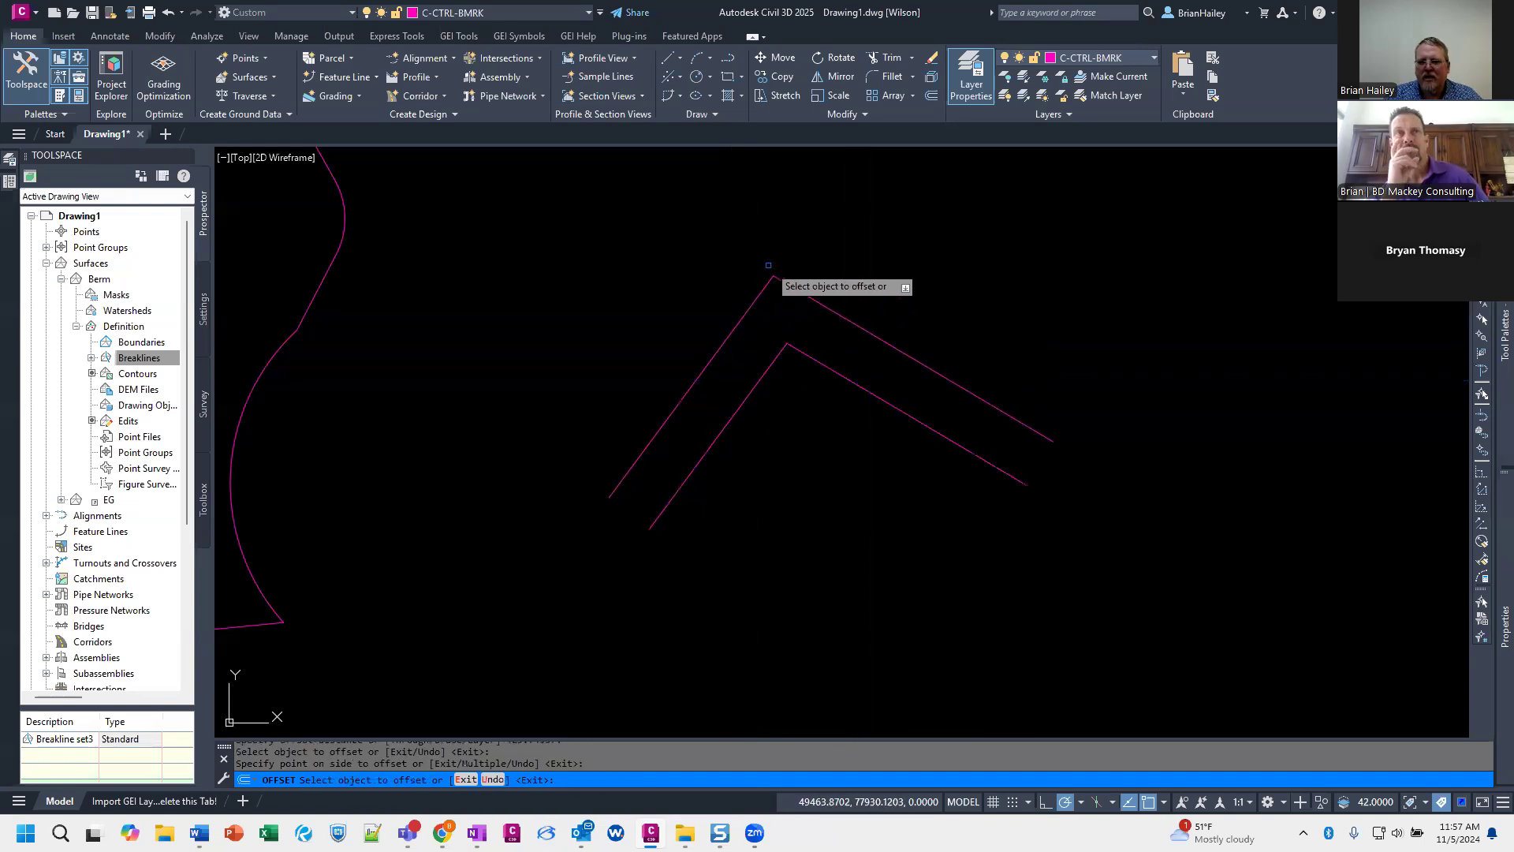
key("Return")
Step: Erase the sharp-cornered offset copy and set OFFSETGAPTYPE to 2
type("e")
key("Return")
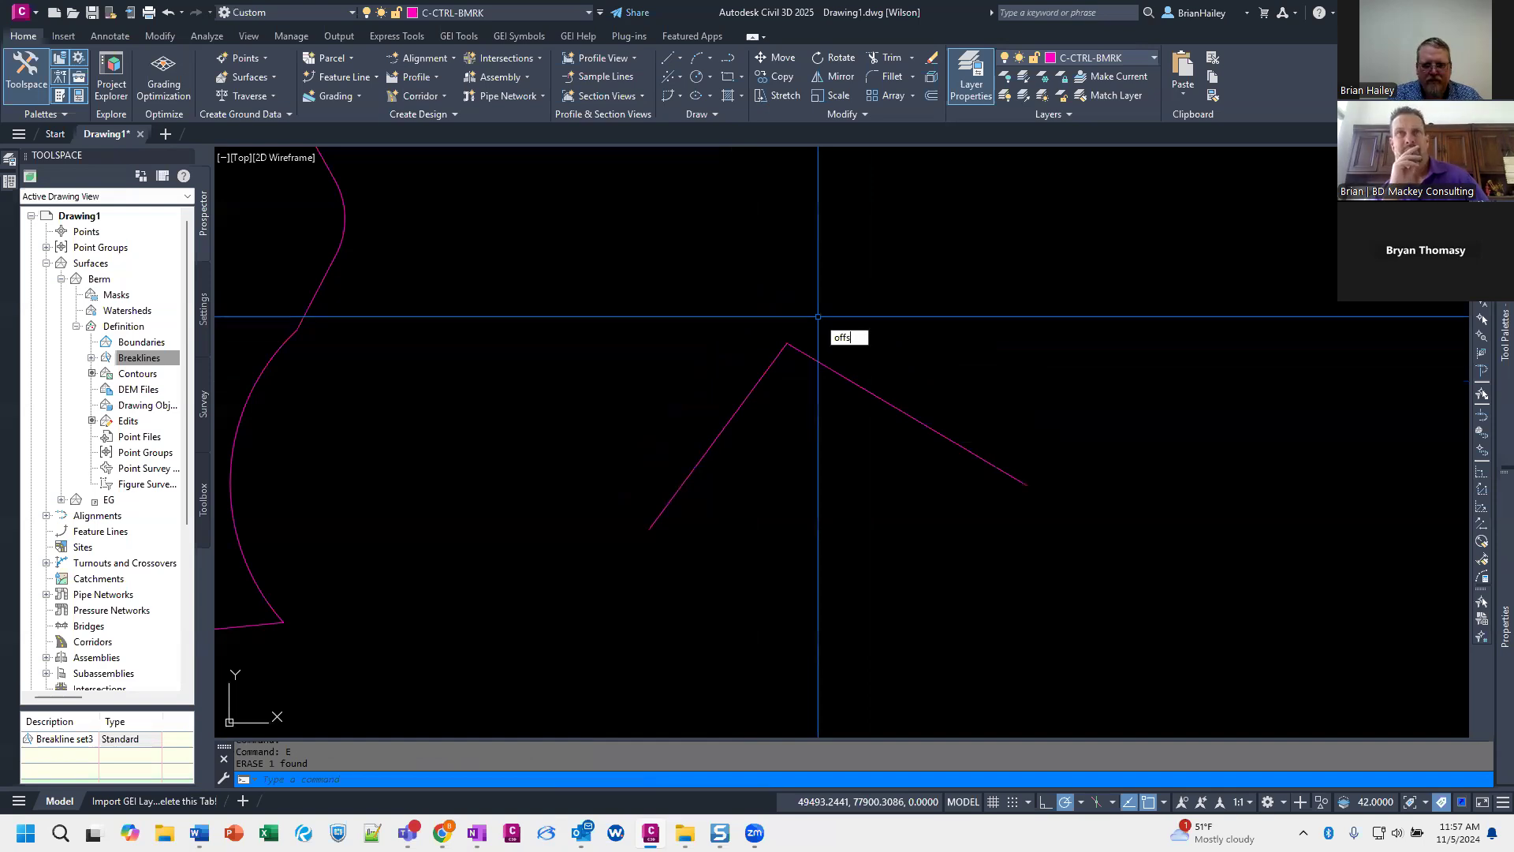
type("offset")
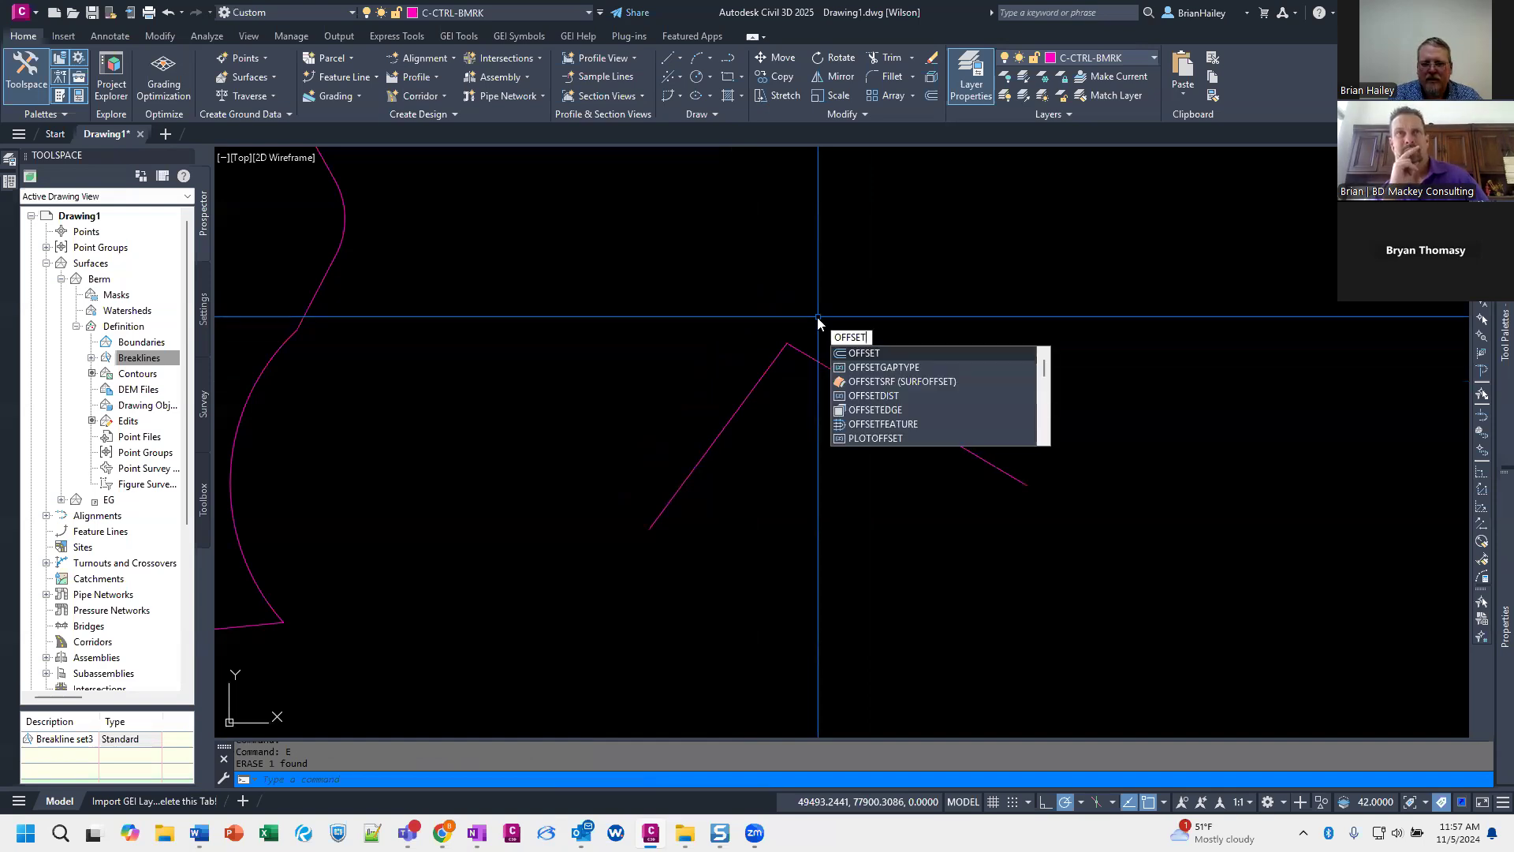
type("g")
key("Return")
type("2")
key("Return")
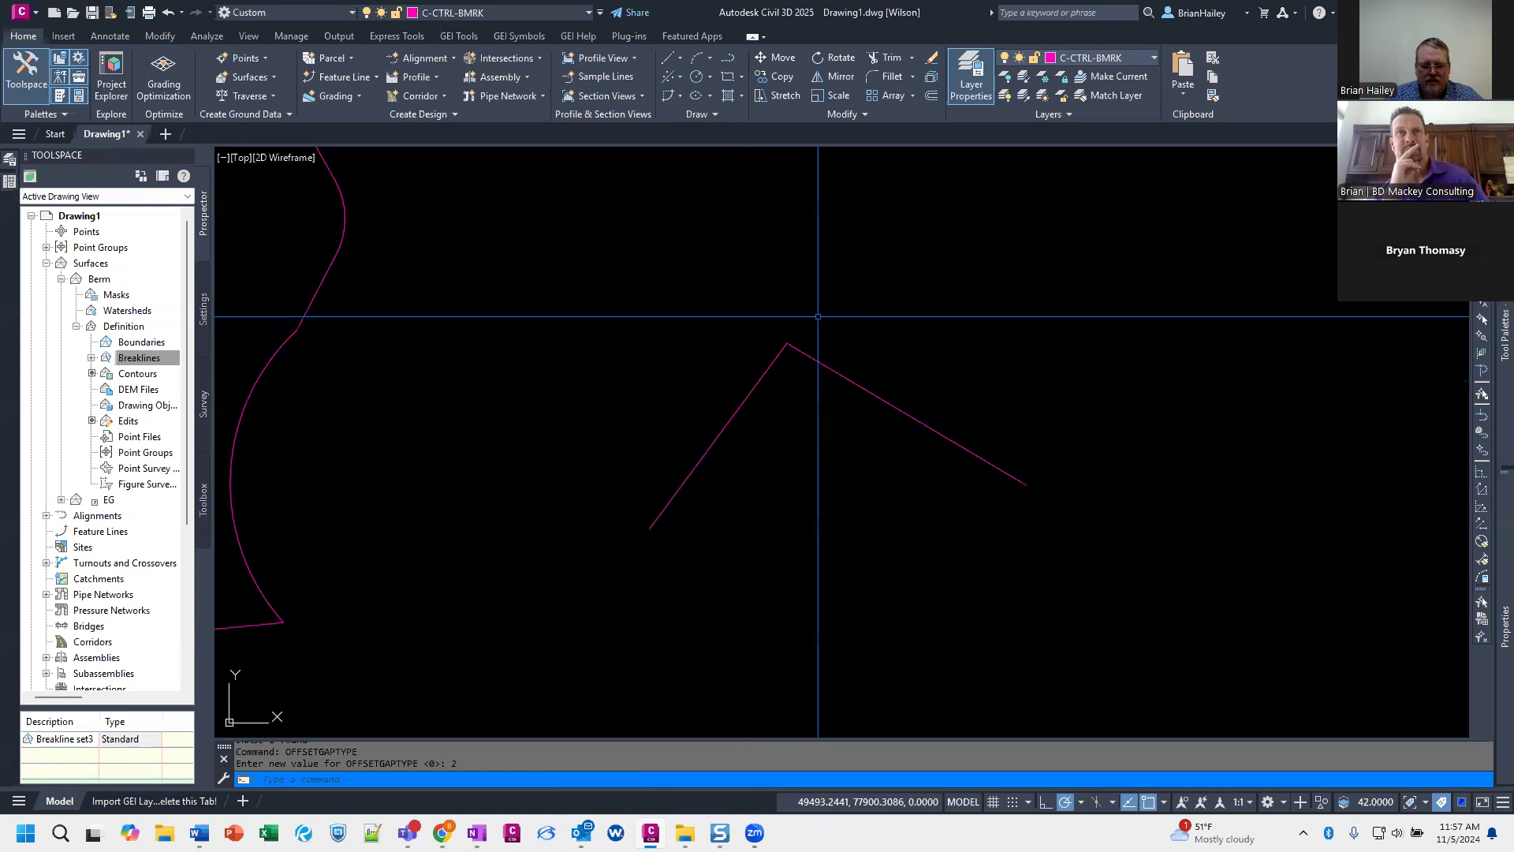
Step: Offset the inverted-V polyline outward again at the default distance to produce a chamfered corner
type("o")
key("Return")
key("Return")
left_click(868, 391)
left_click(866, 368)
key("Escape")
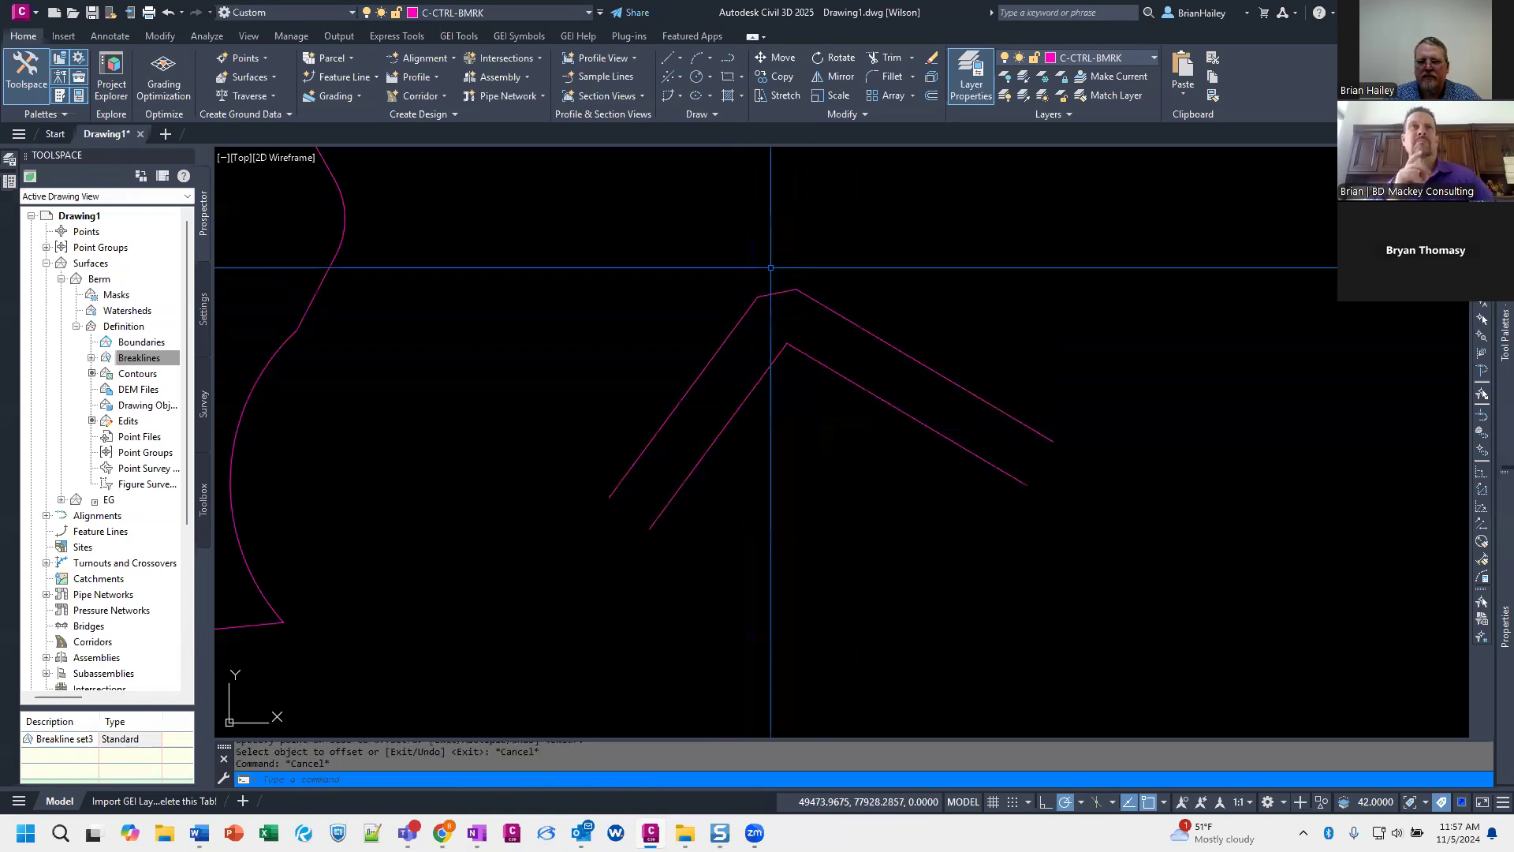
Step: Offset the chamfered copy outward three more times, each from the newest copy, at the default distance
scroll(791, 386, "up", 3)
type("o")
key("Return")
key("Return")
left_click(866, 381)
left_click(860, 343)
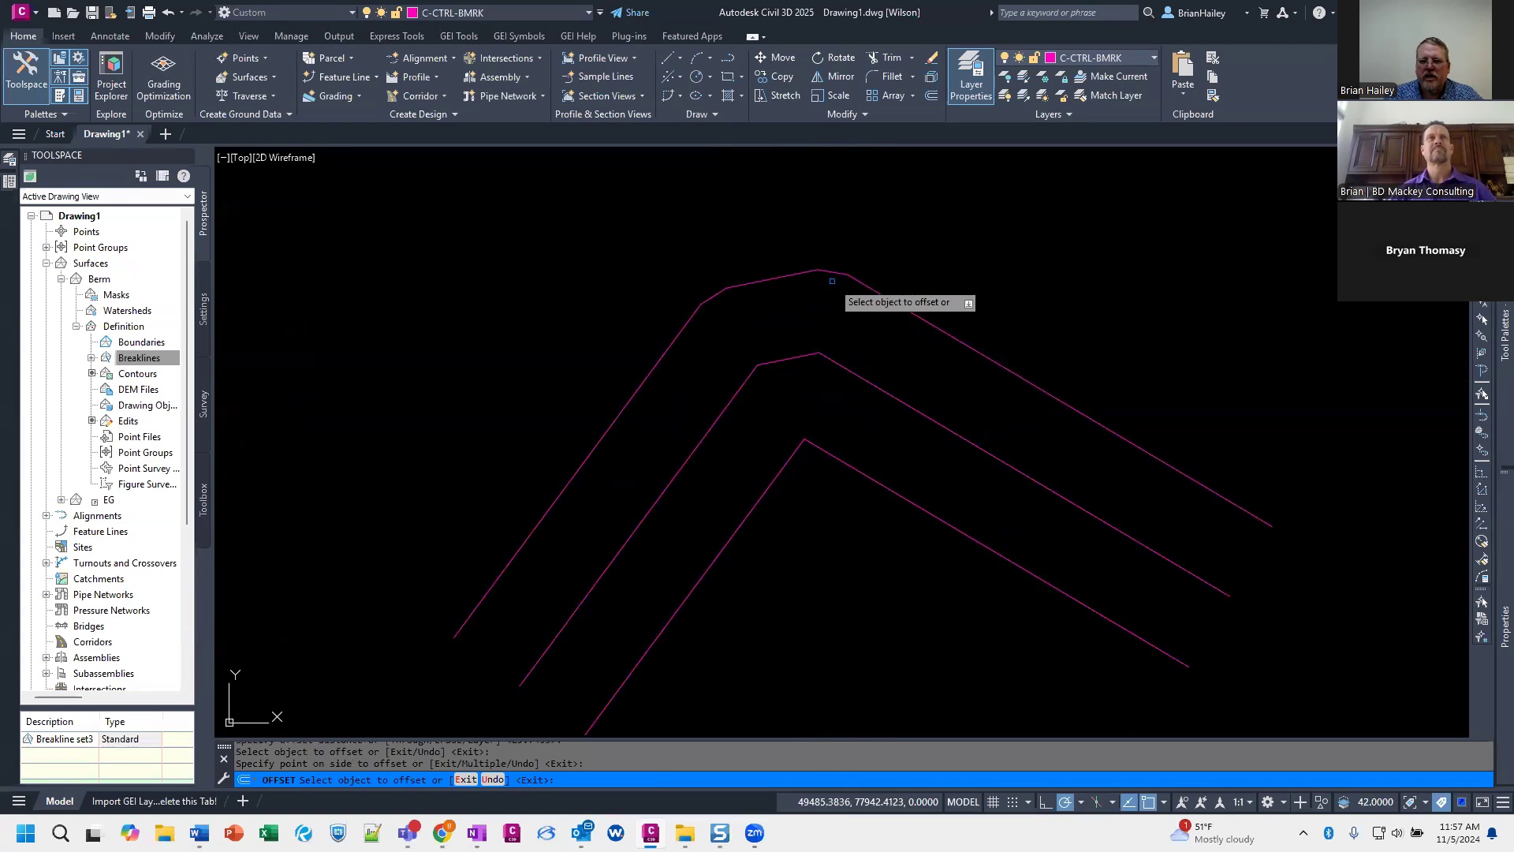
left_click(880, 300)
left_click(909, 272)
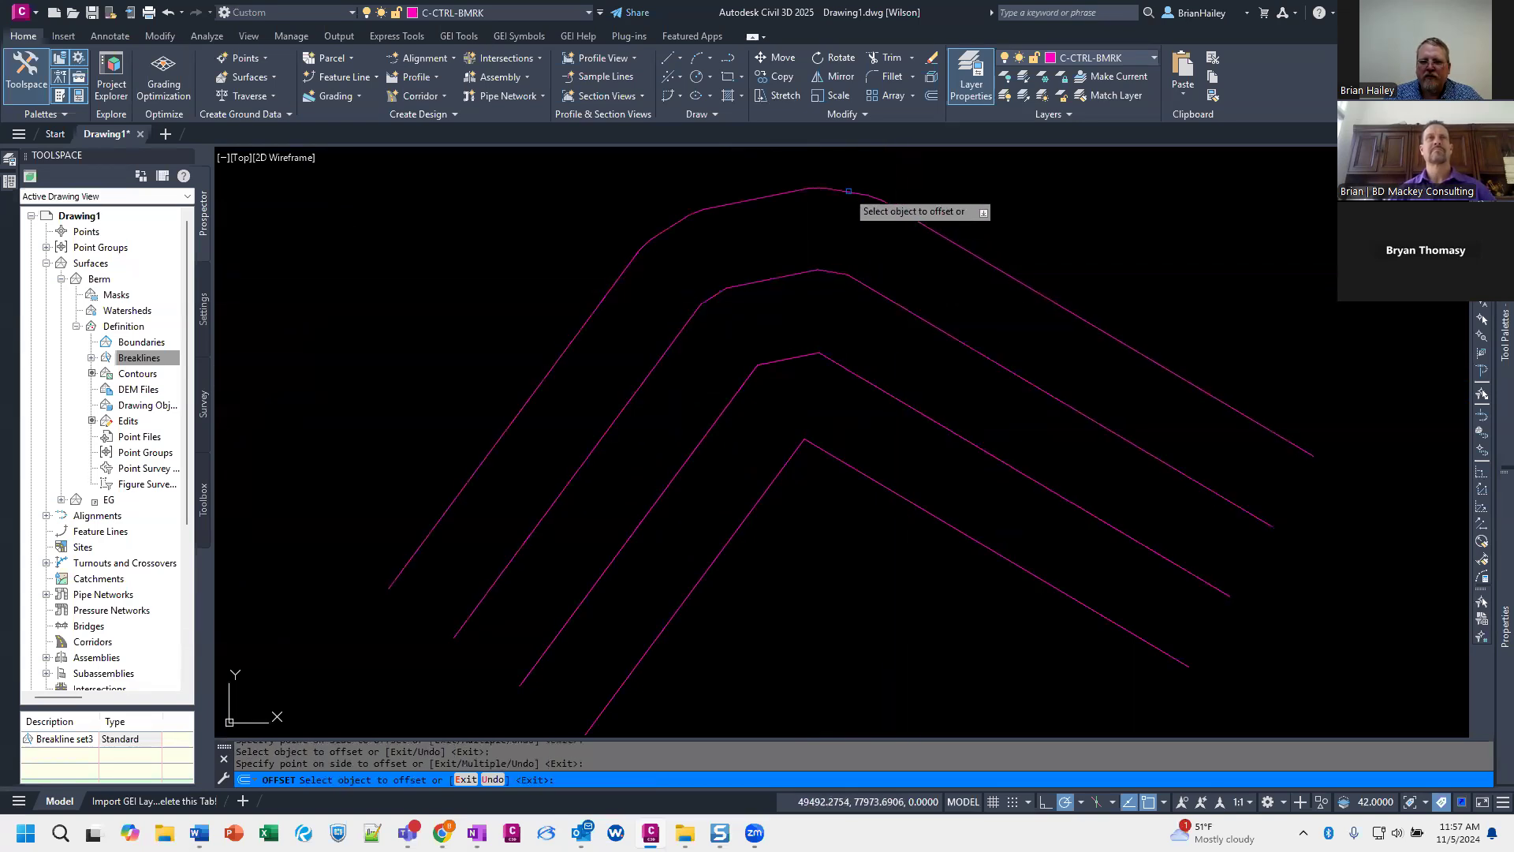
left_click(944, 238)
left_click(951, 233)
key("Return")
Step: Erase the four chamfered offset copies together with the original inverted-V polyline
left_click(938, 271)
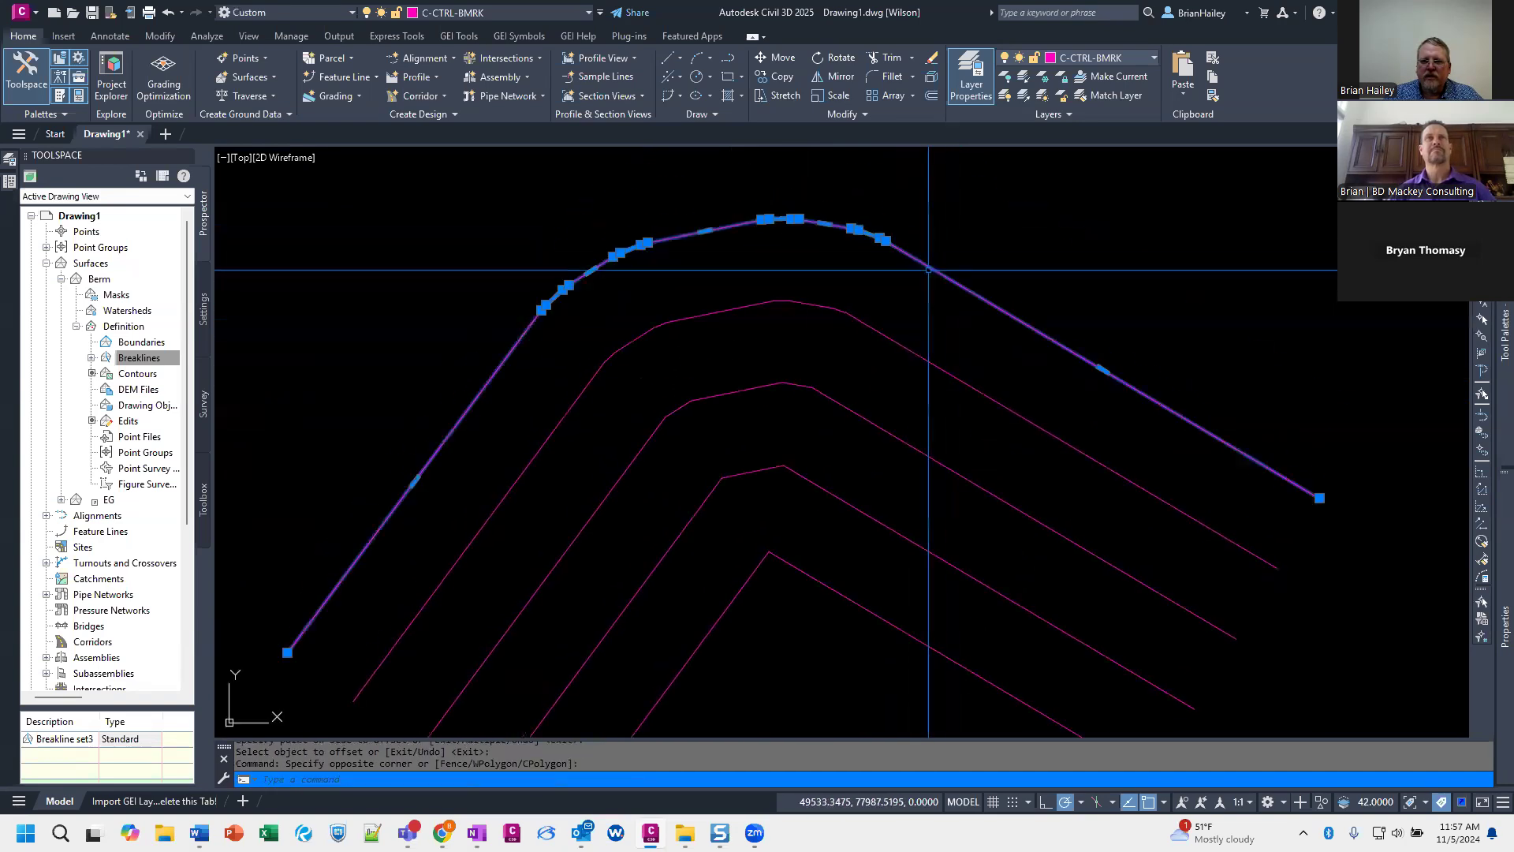
left_click(907, 323)
left_click(899, 359)
left_click(868, 418)
left_click(852, 500)
left_click(968, 573)
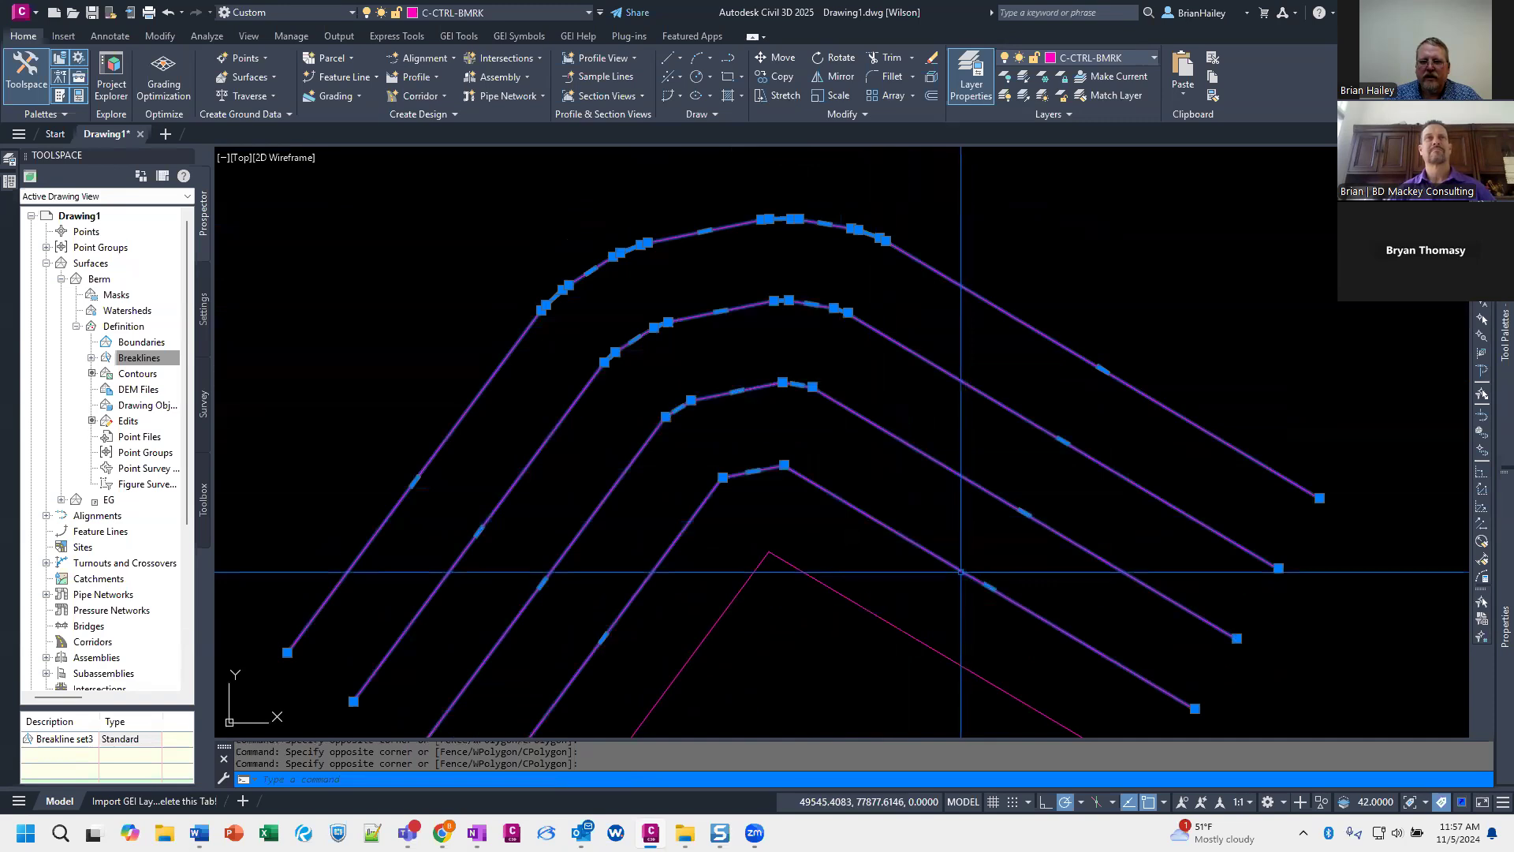
scroll(871, 387, "down", 4)
scroll(871, 387, "down", 1)
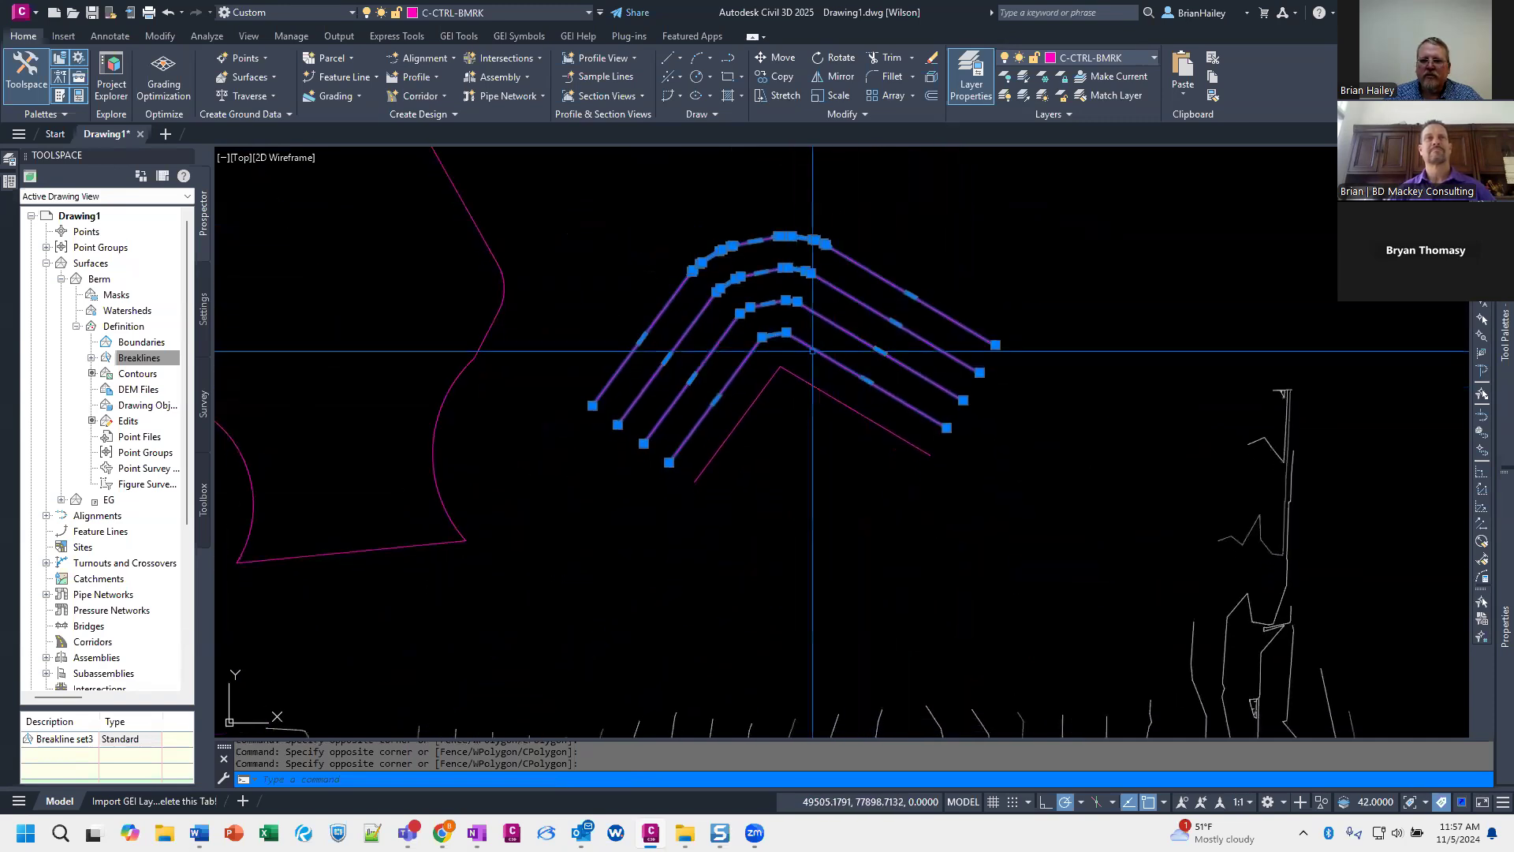
scroll(778, 440, "up", 1)
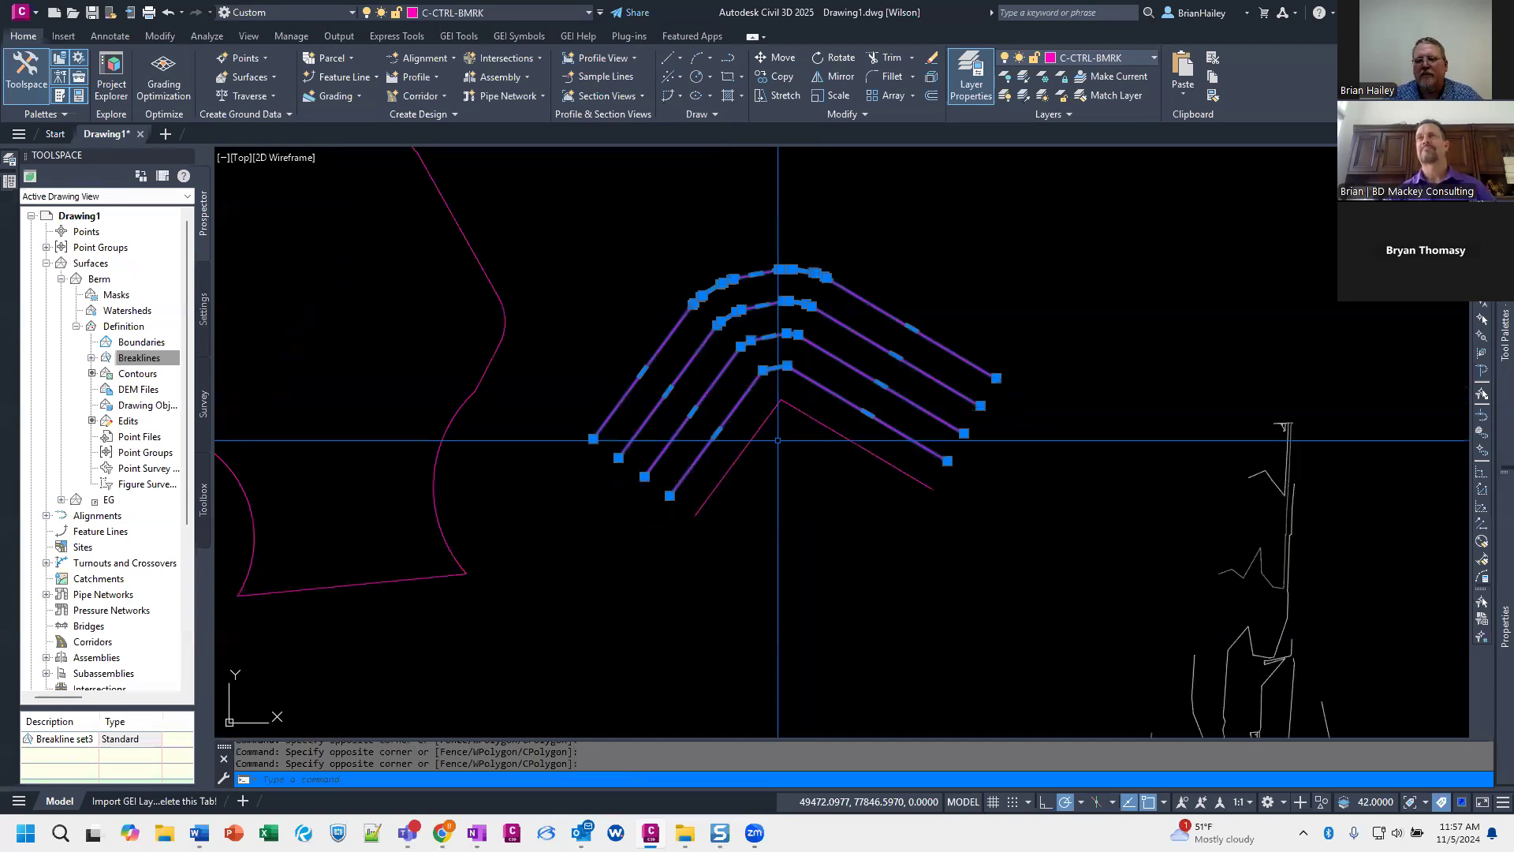
left_click(806, 461)
left_click(750, 407)
type("E")
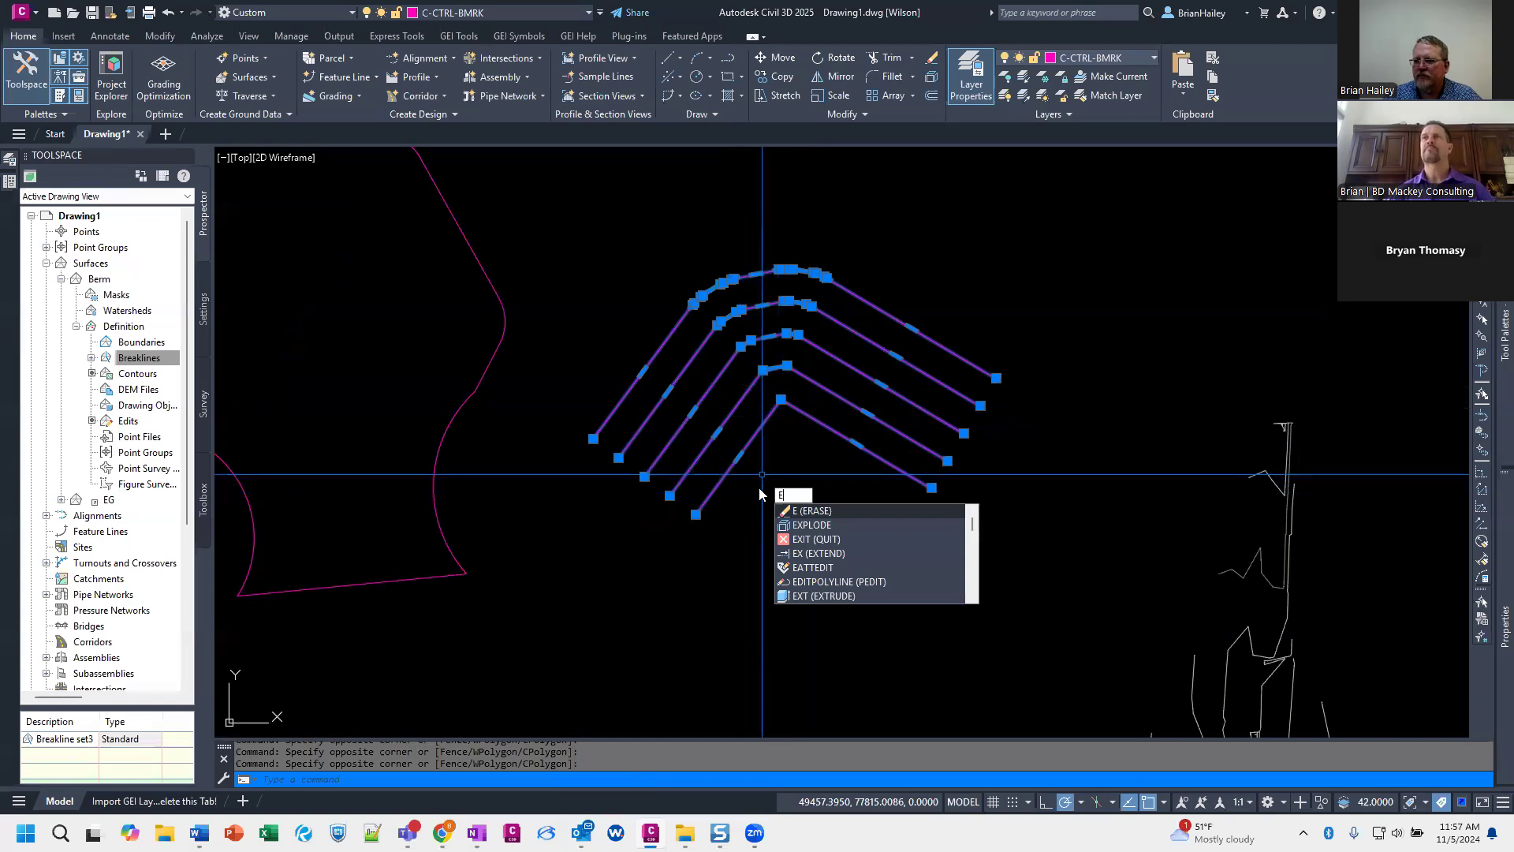
key("Return")
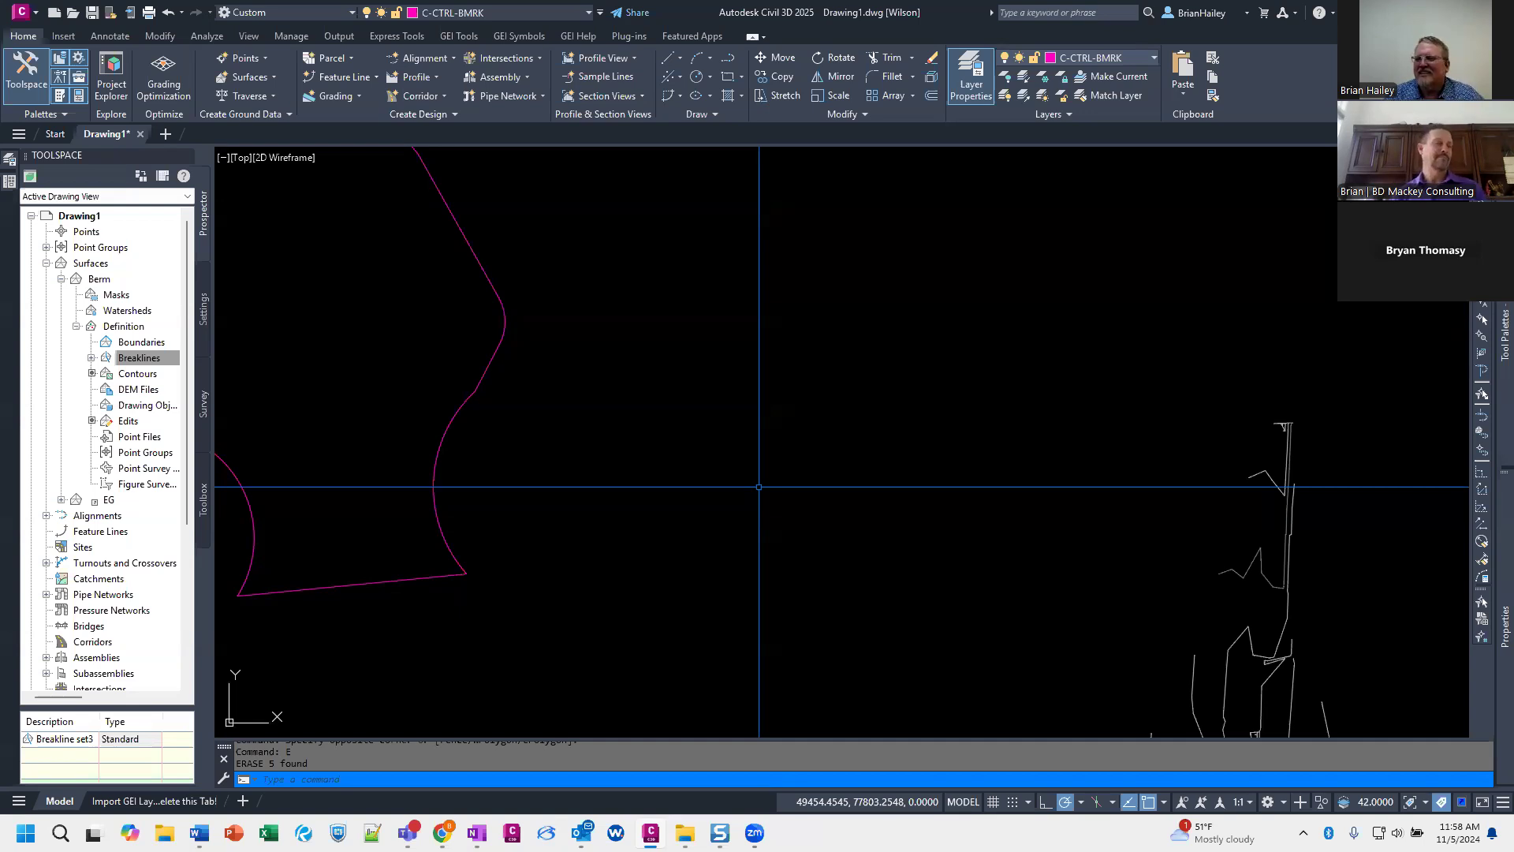
Step: Erase the large magenta outline polyline beside the cleared test area
scroll(616, 457, "down", 2)
left_click(616, 457)
left_click(508, 399)
middle_click_drag(592, 457, 775, 458)
type("e")
key("Return")
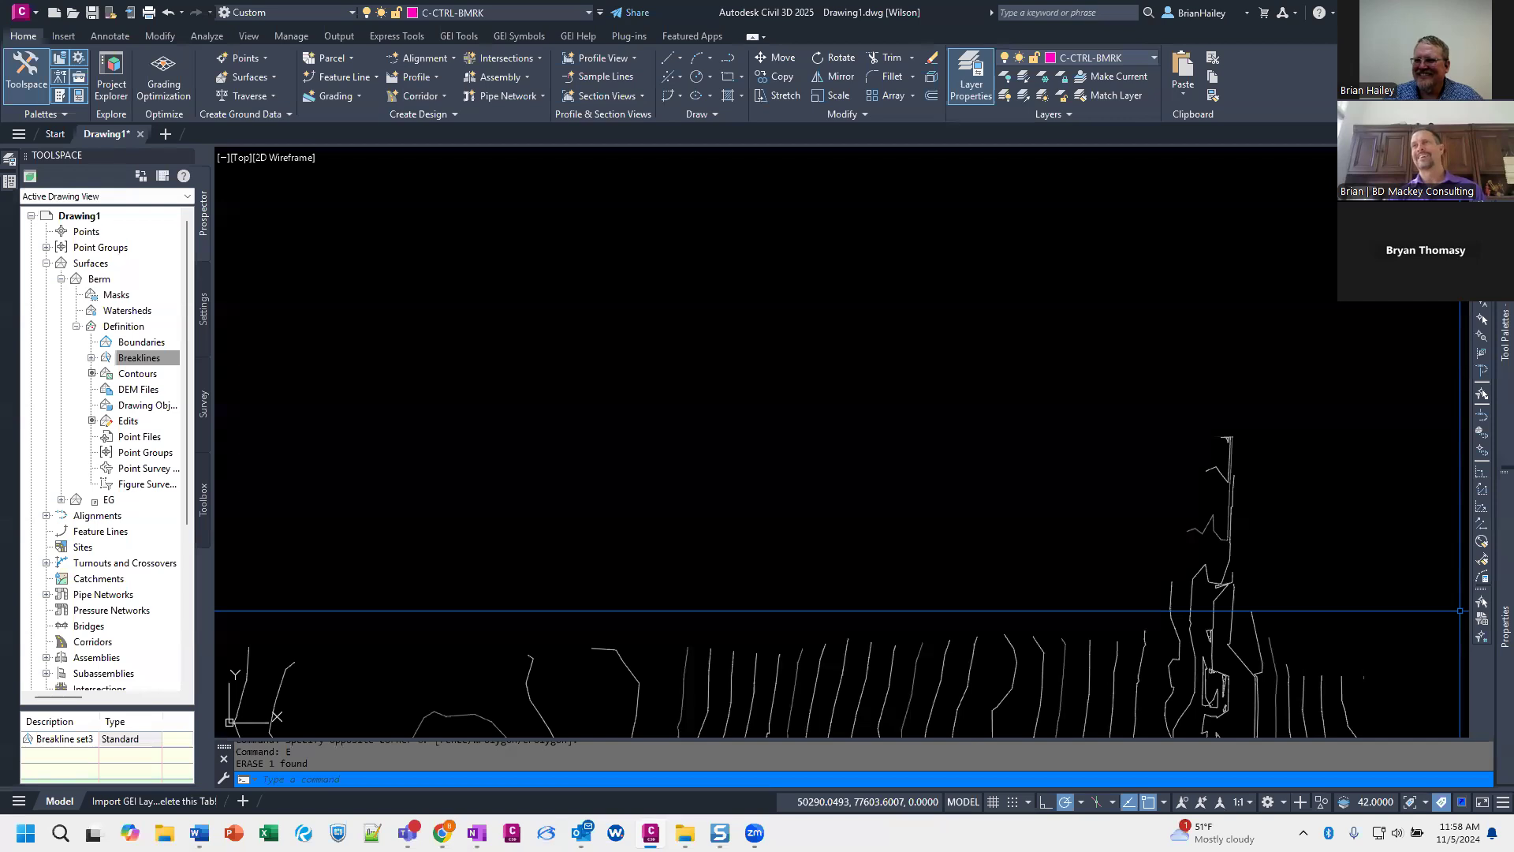
Step: Display the GEI Corridors - Imperial tool palettes and list all palettes in that group
left_click(800, 463)
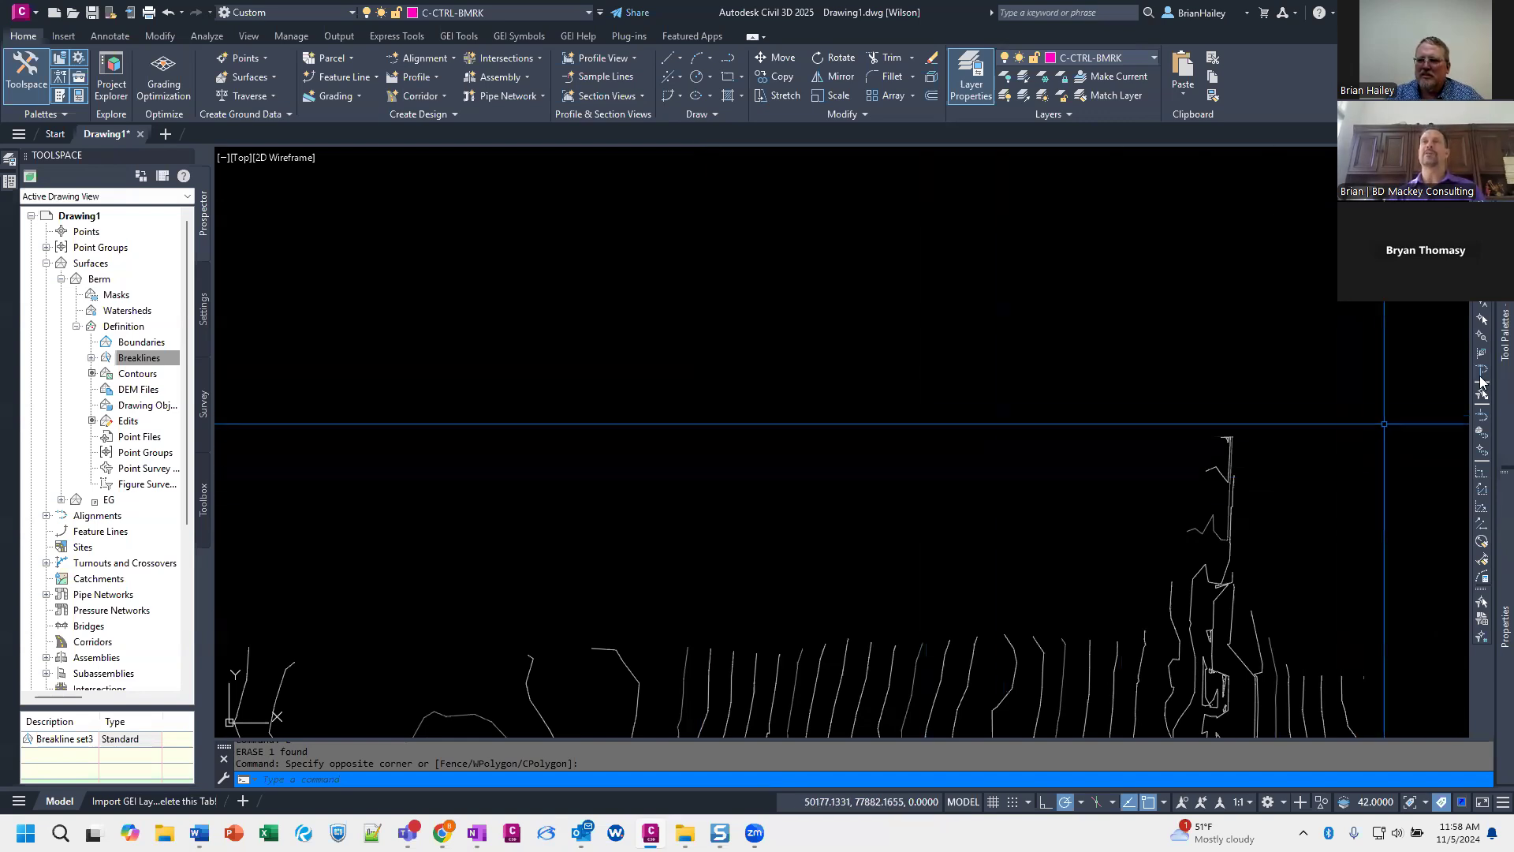
mouse_move(1491, 365)
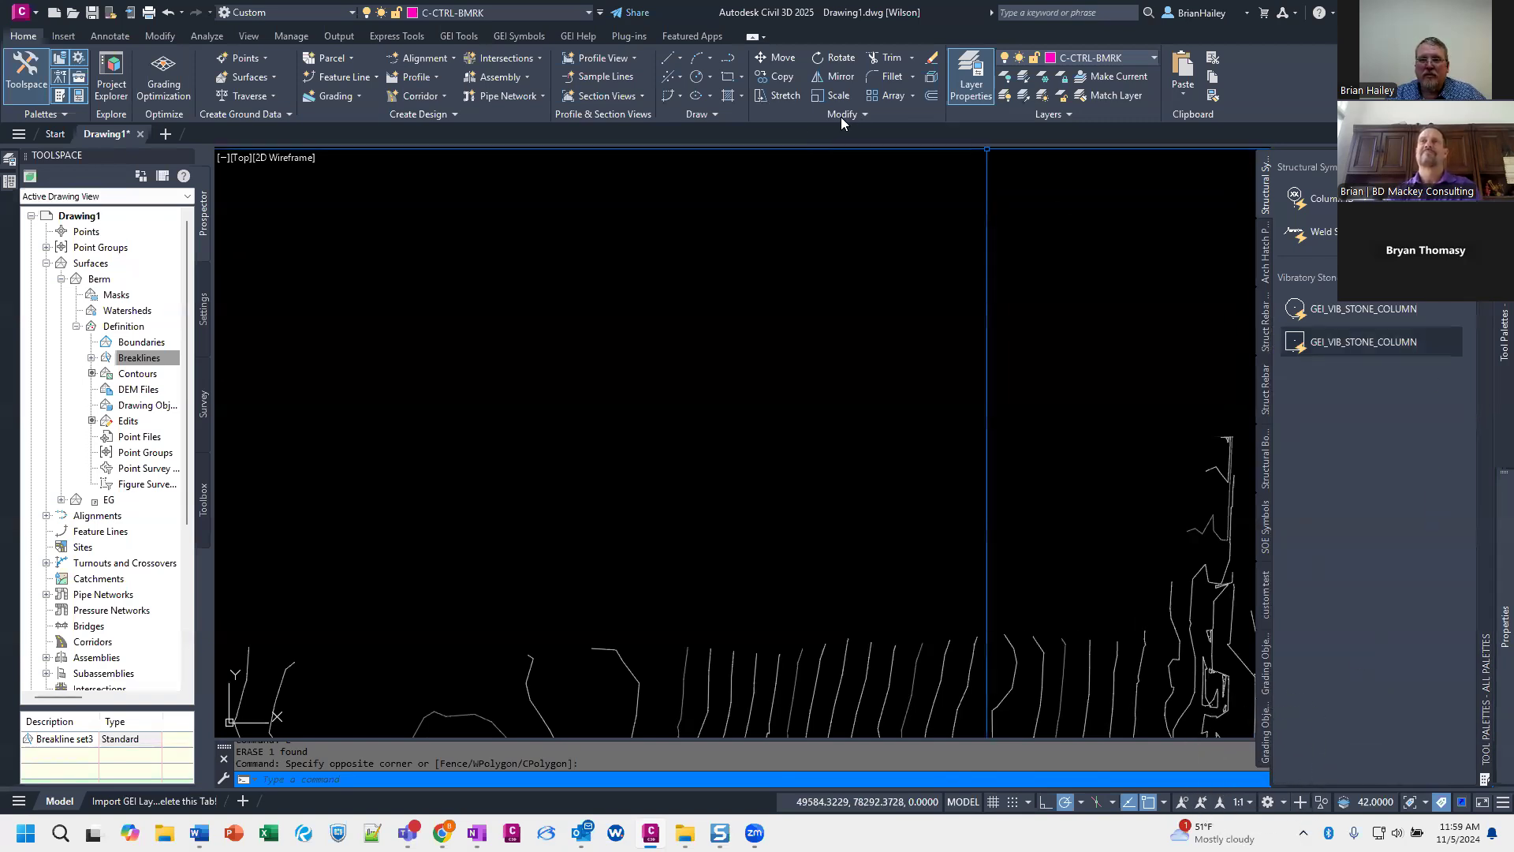
left_click(475, 37)
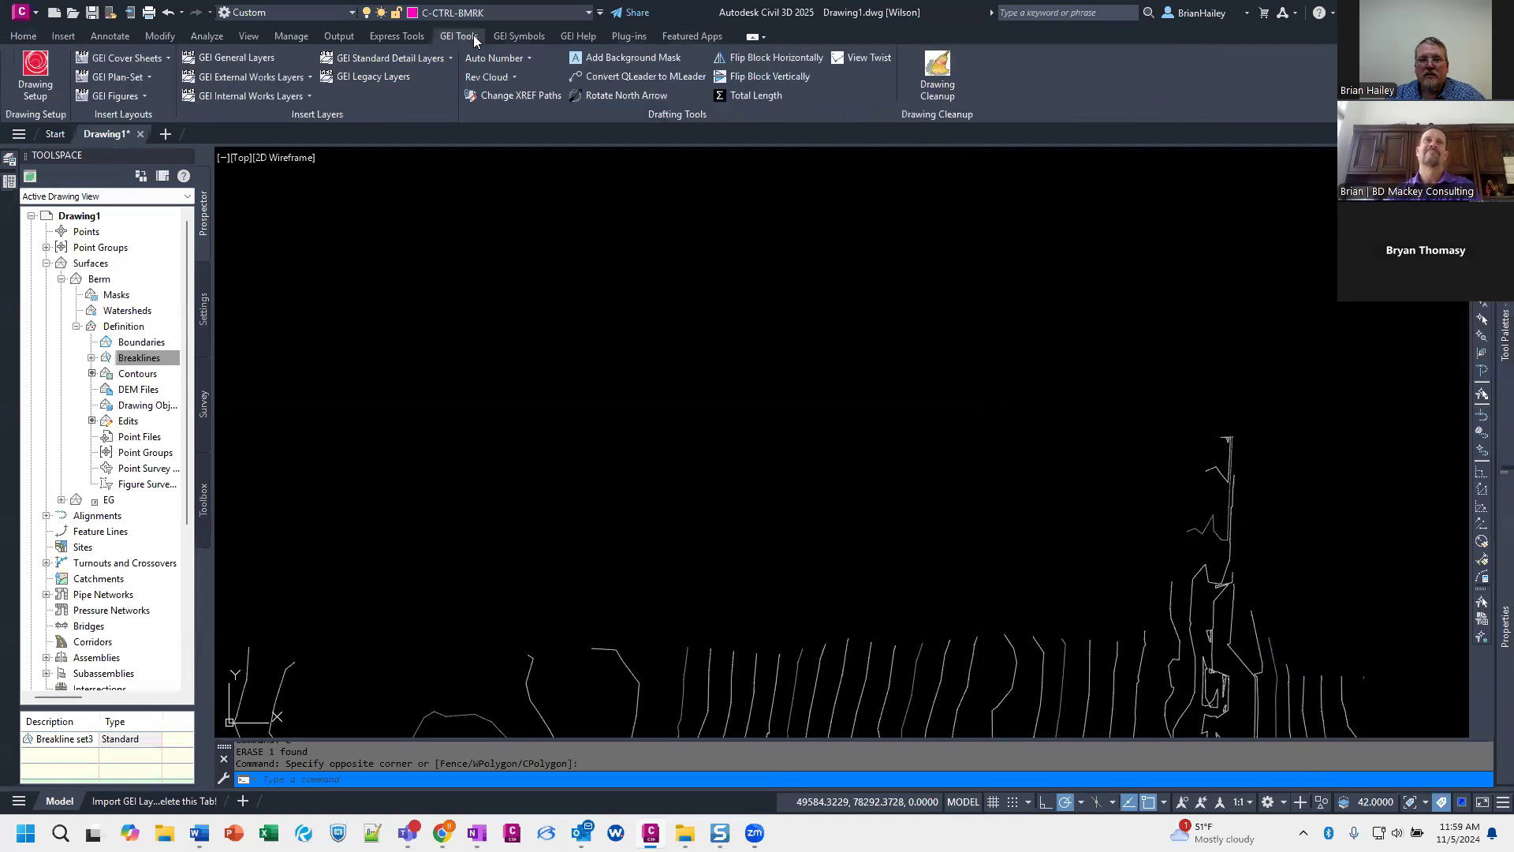
left_click(519, 37)
left_click(549, 96)
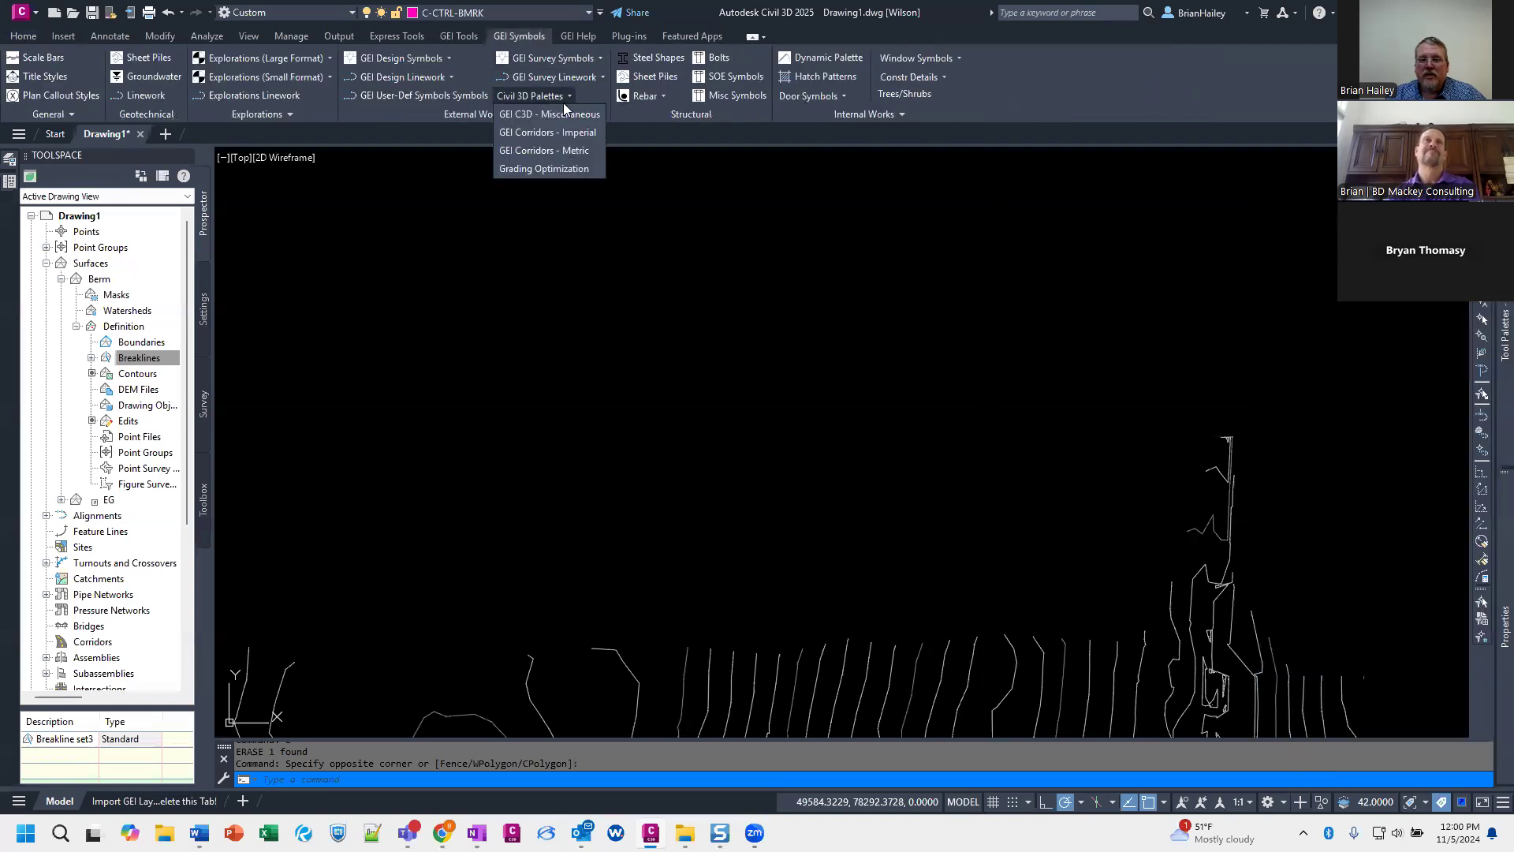
left_click(573, 133)
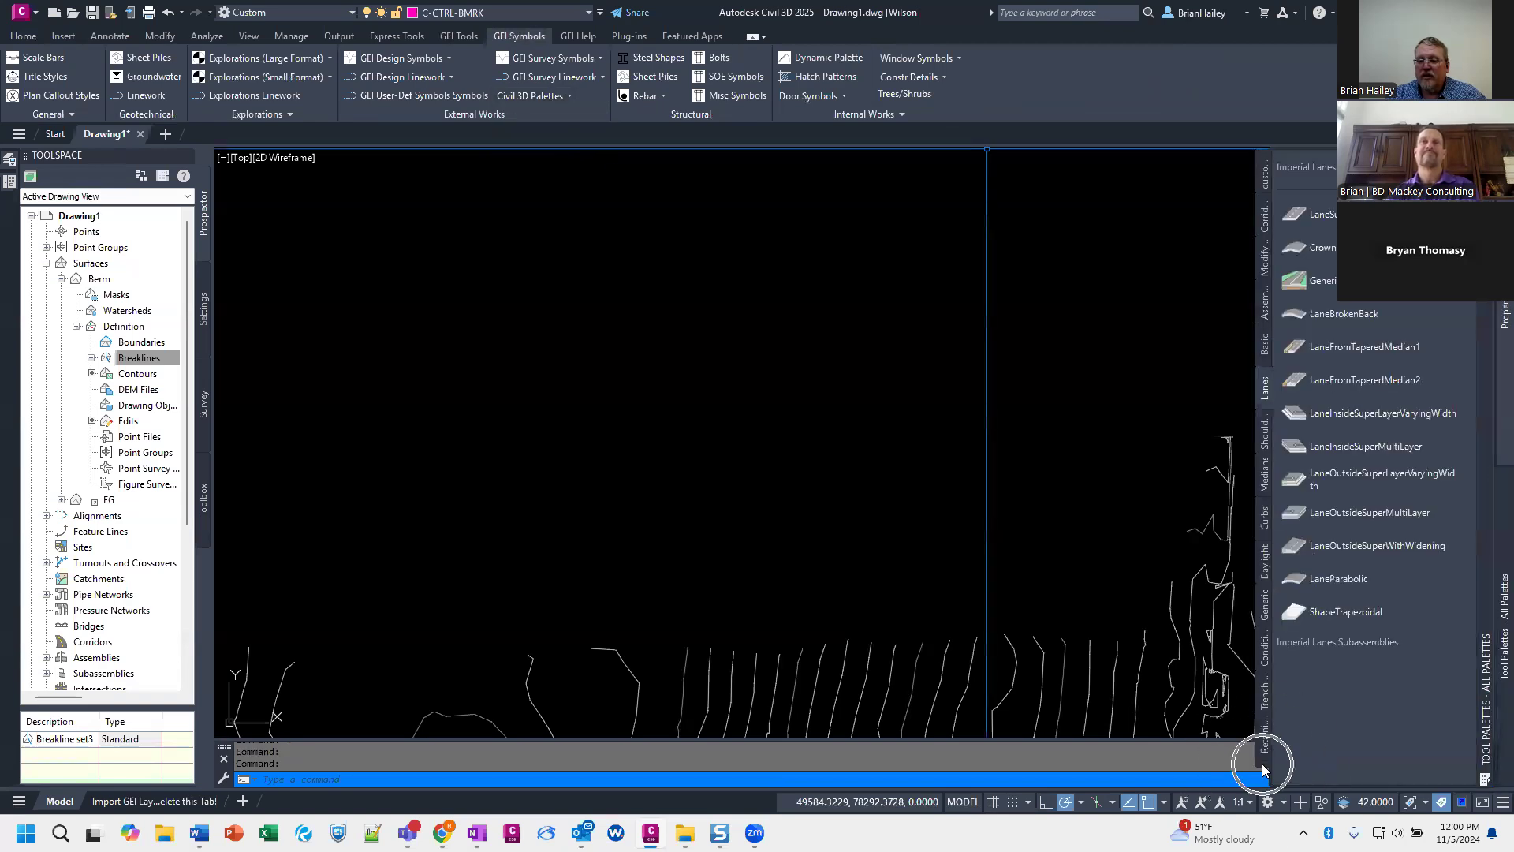
left_click(1261, 764)
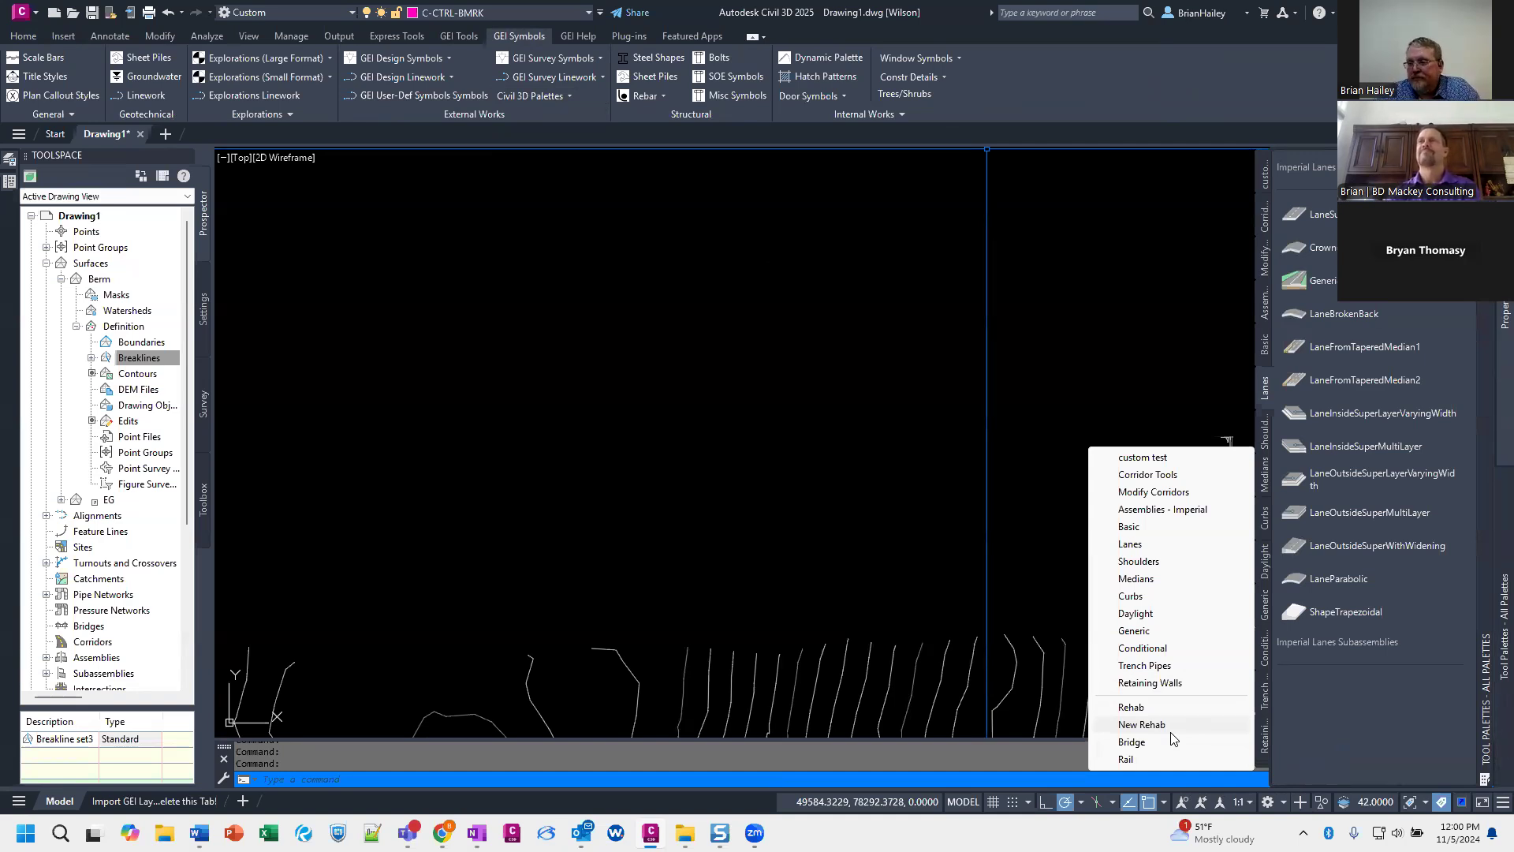
left_click(942, 453)
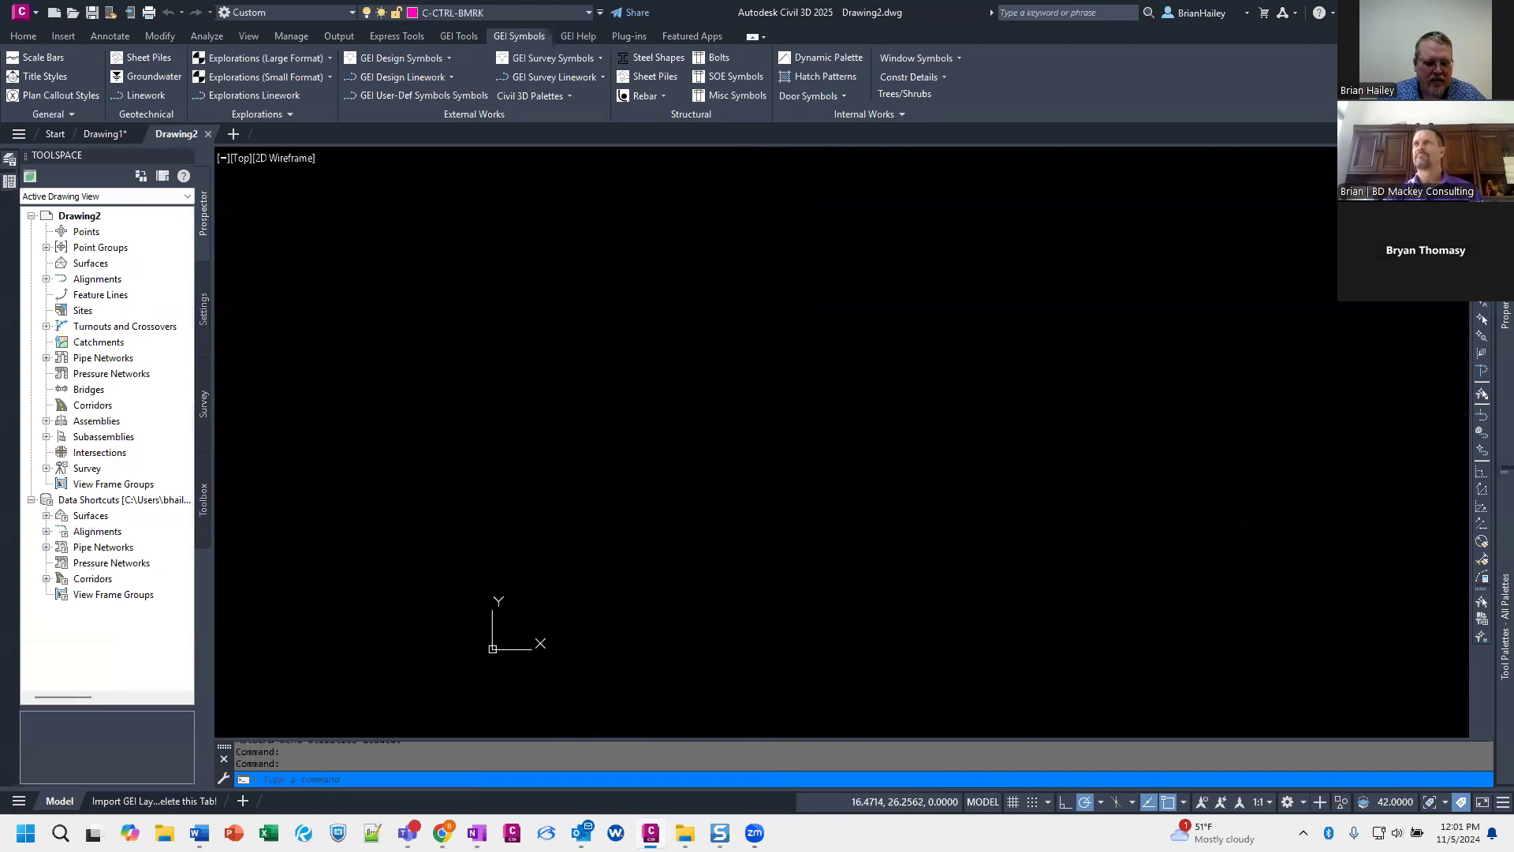
Step: Start attaching an external reference in Drawing2 and browse to the Autodesk folder under Program Files on the C: drive
type("XA")
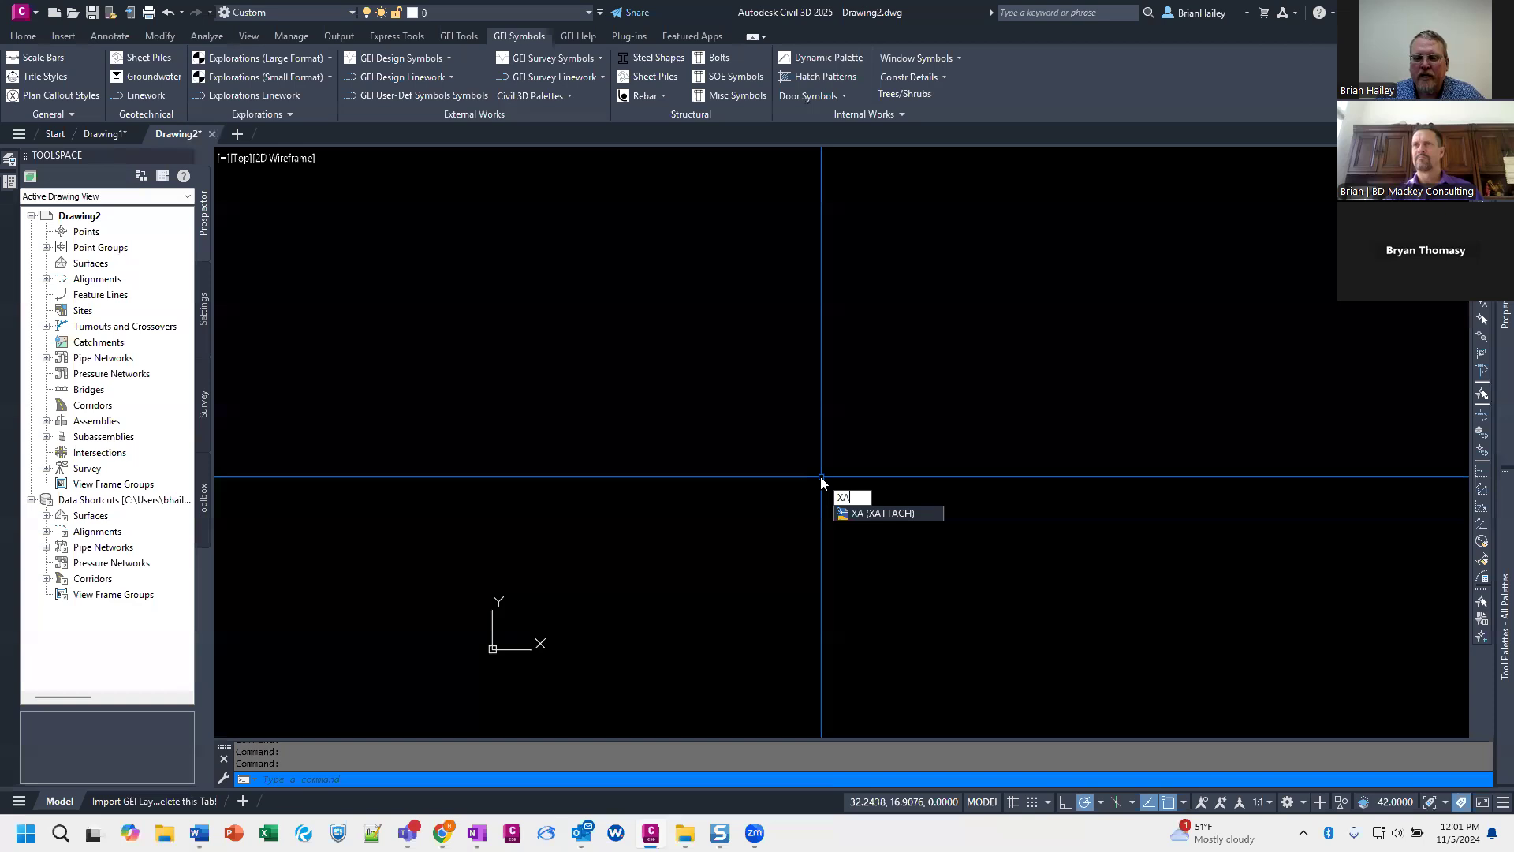
key("Return")
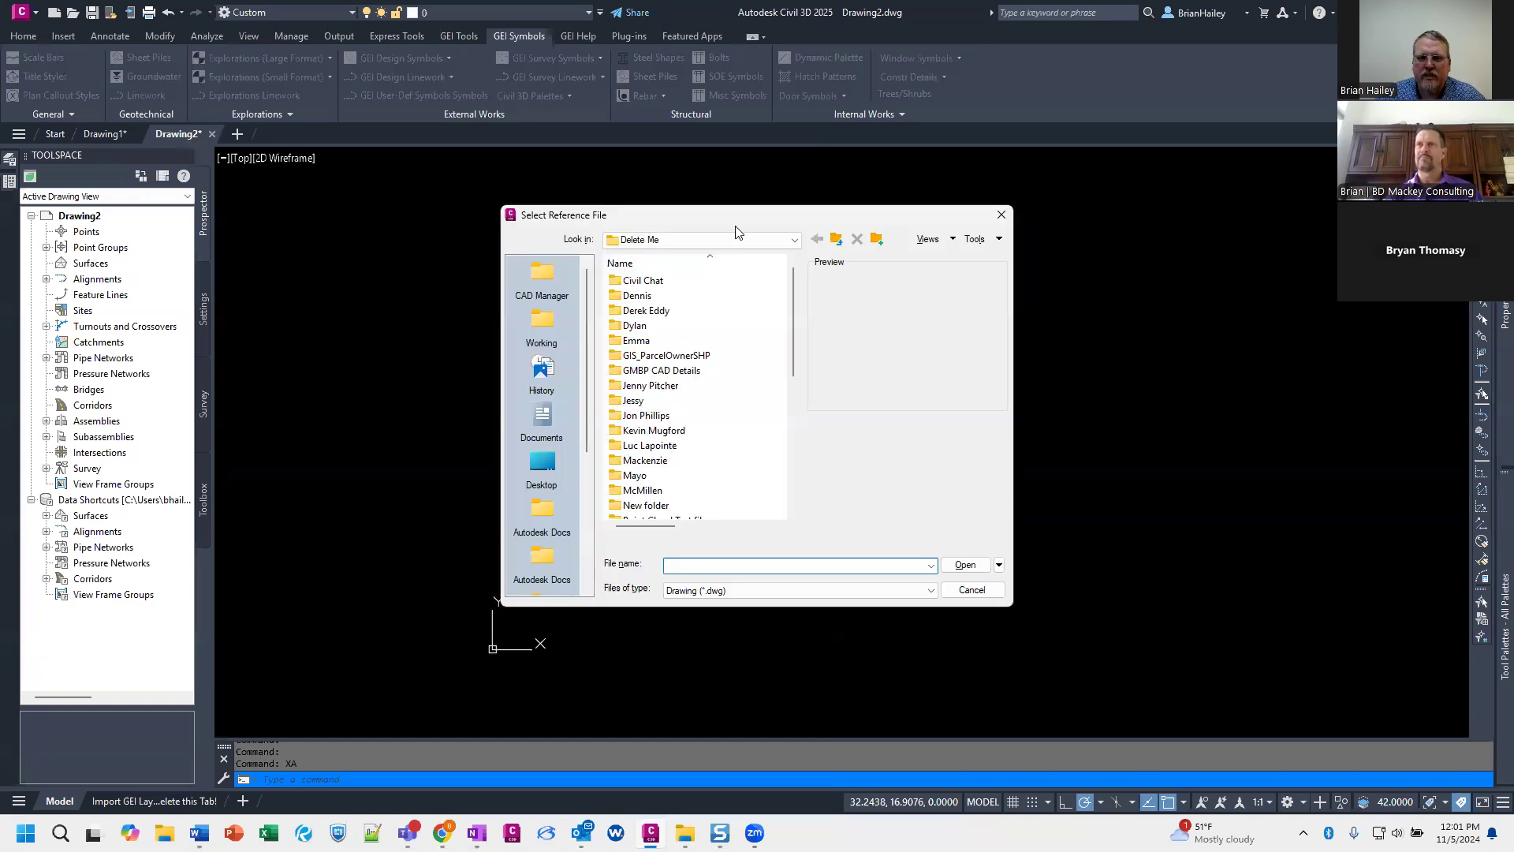
left_click(734, 237)
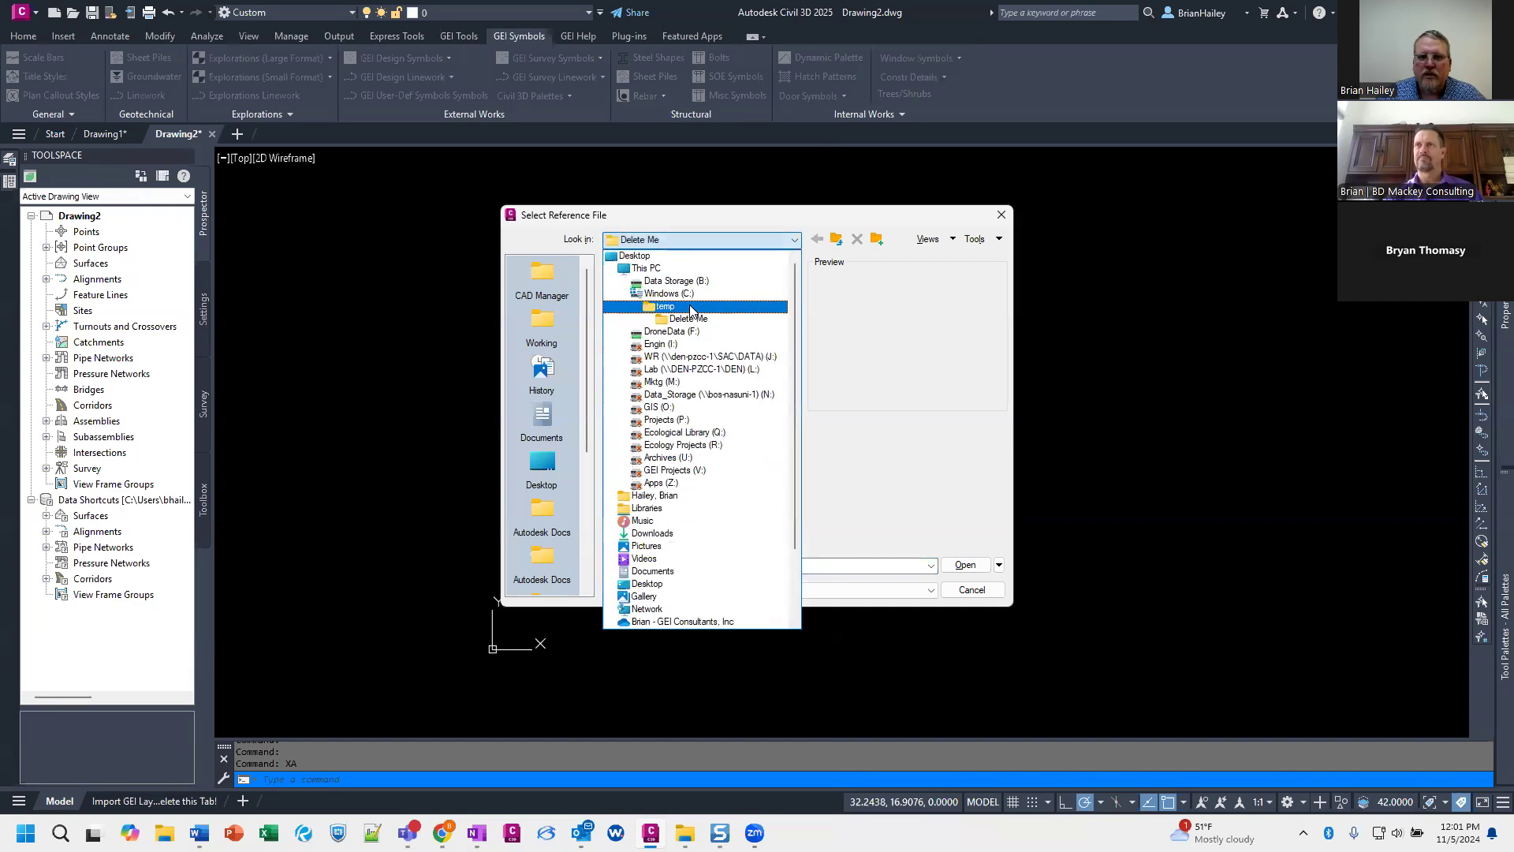
left_click(669, 293)
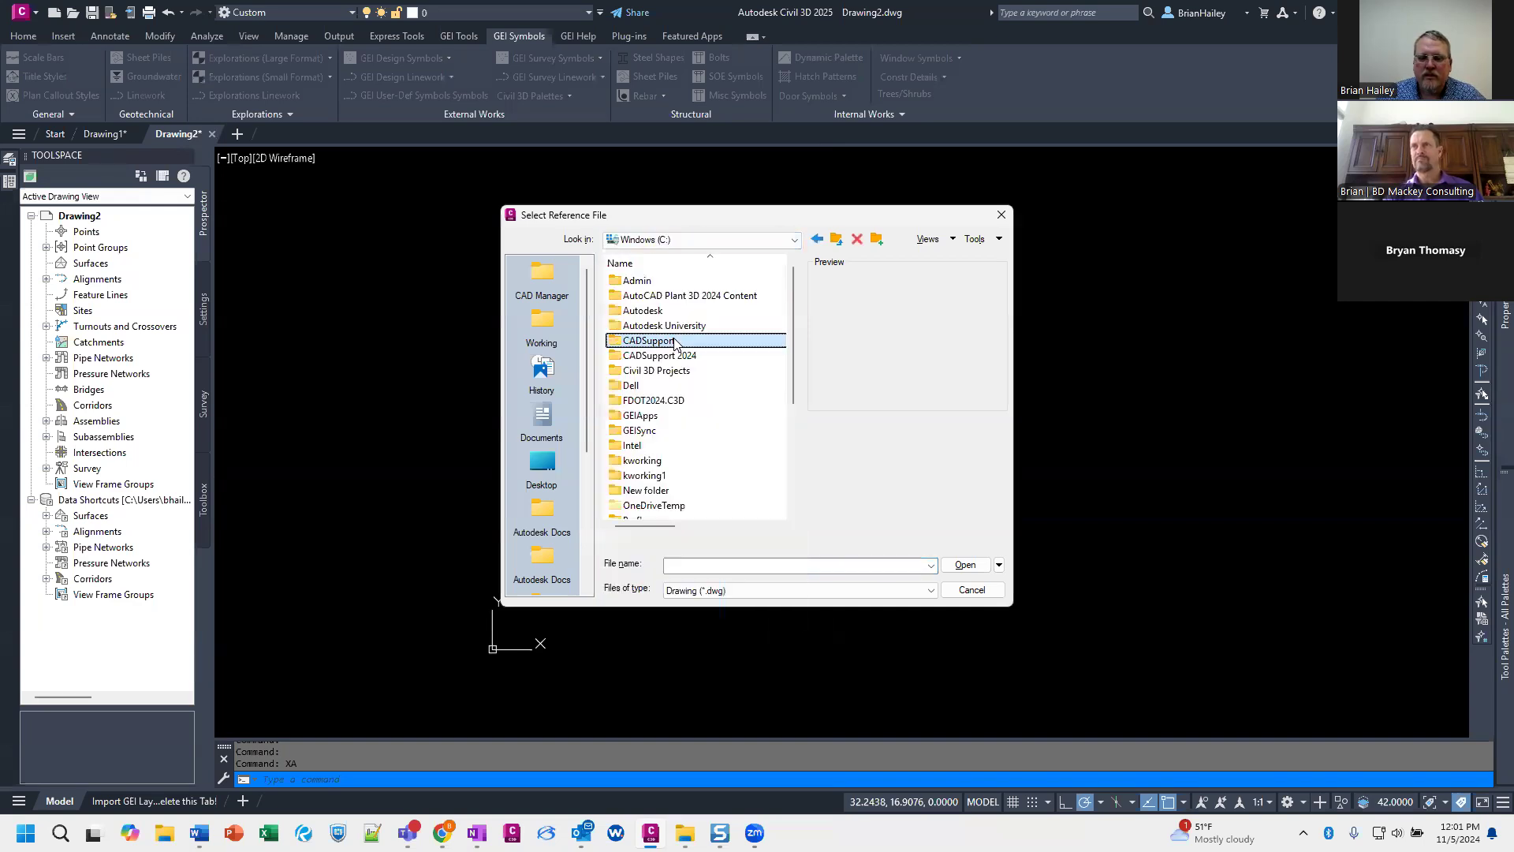
mouse_move(675, 343)
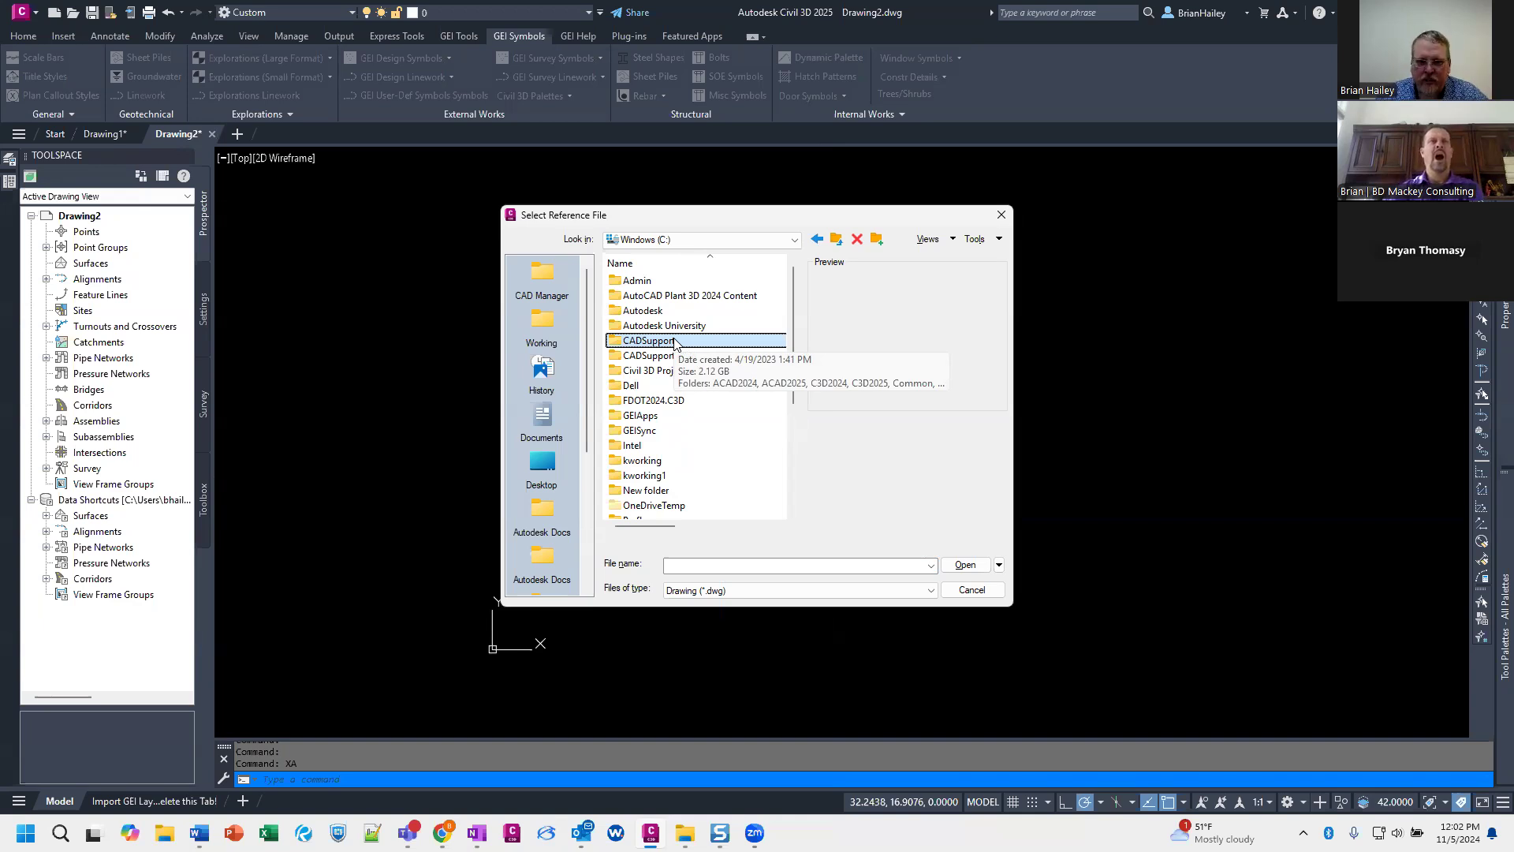
scroll(674, 345, "down", 4)
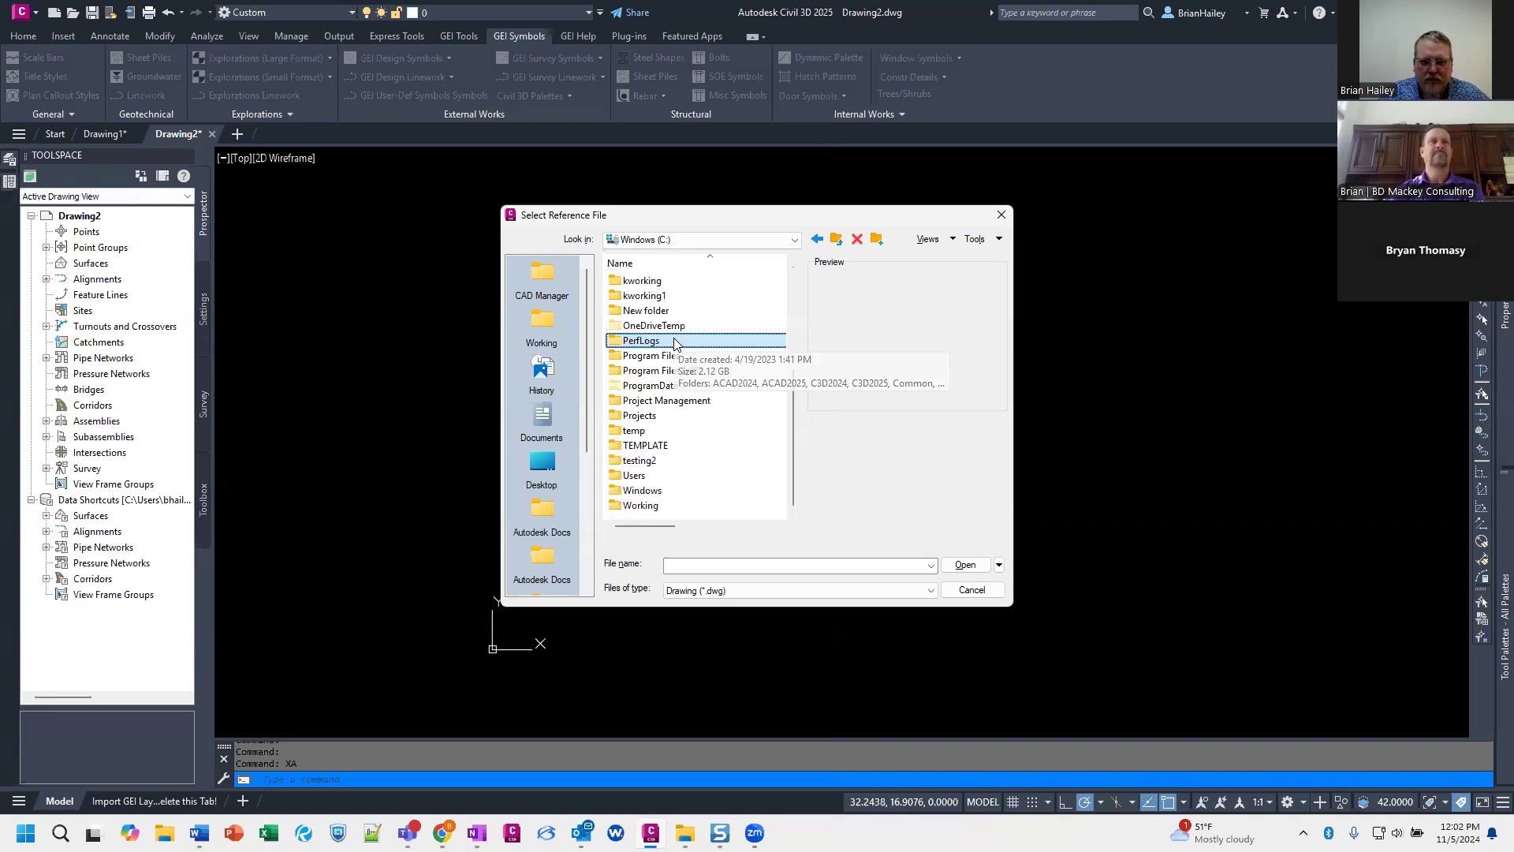
double_click(674, 339)
key("Return")
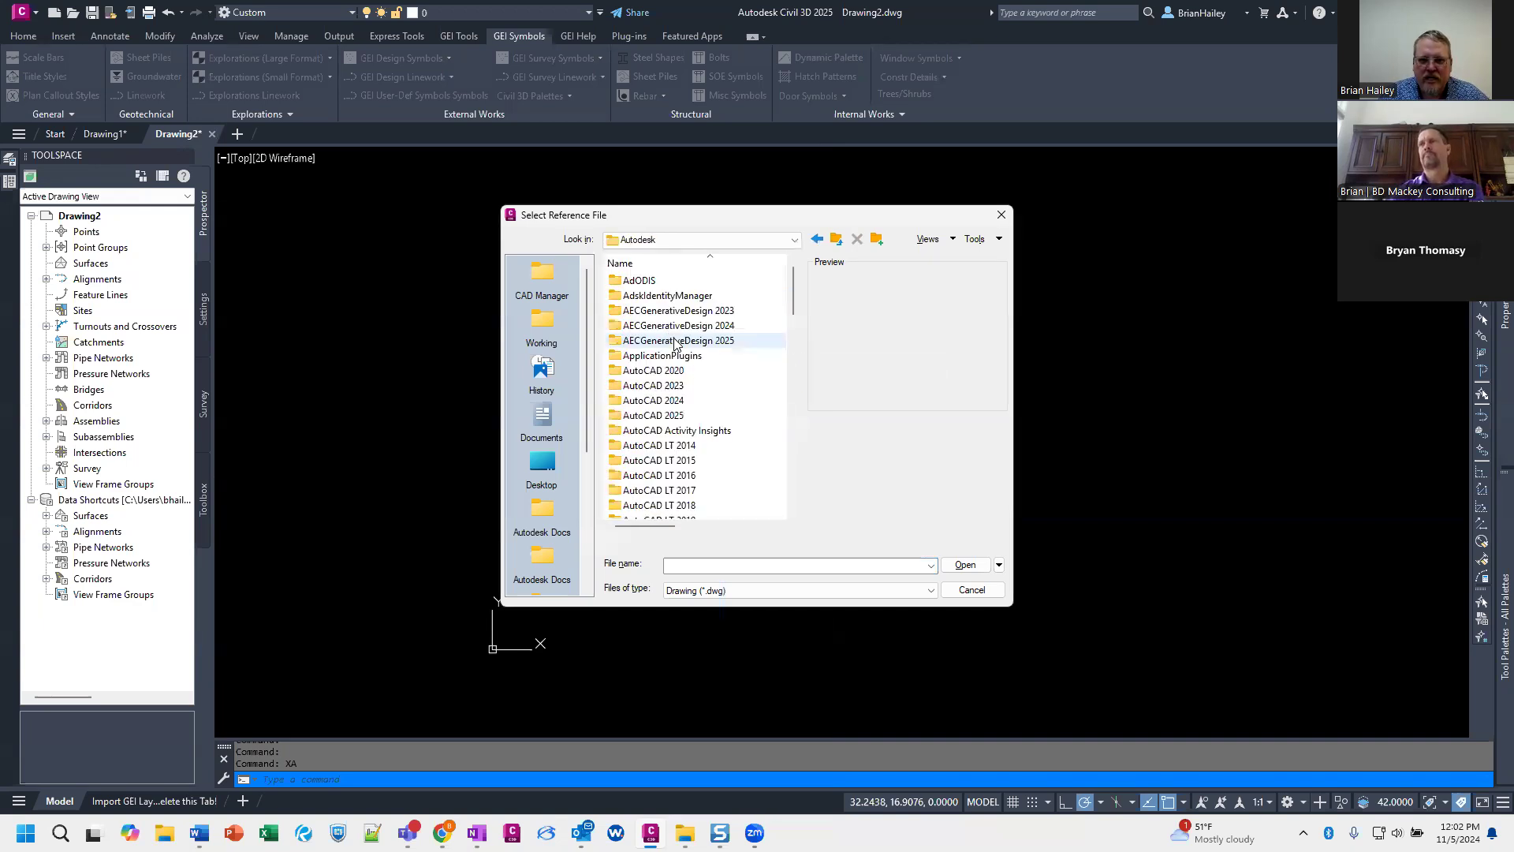
Step: Browse into the AutoCAD 2025 folder and its C3D subfolder for the reference file
key("Down")
key("Down")
key("Down")
key("Down")
key("Down")
key("Down")
key("Down")
key("Down")
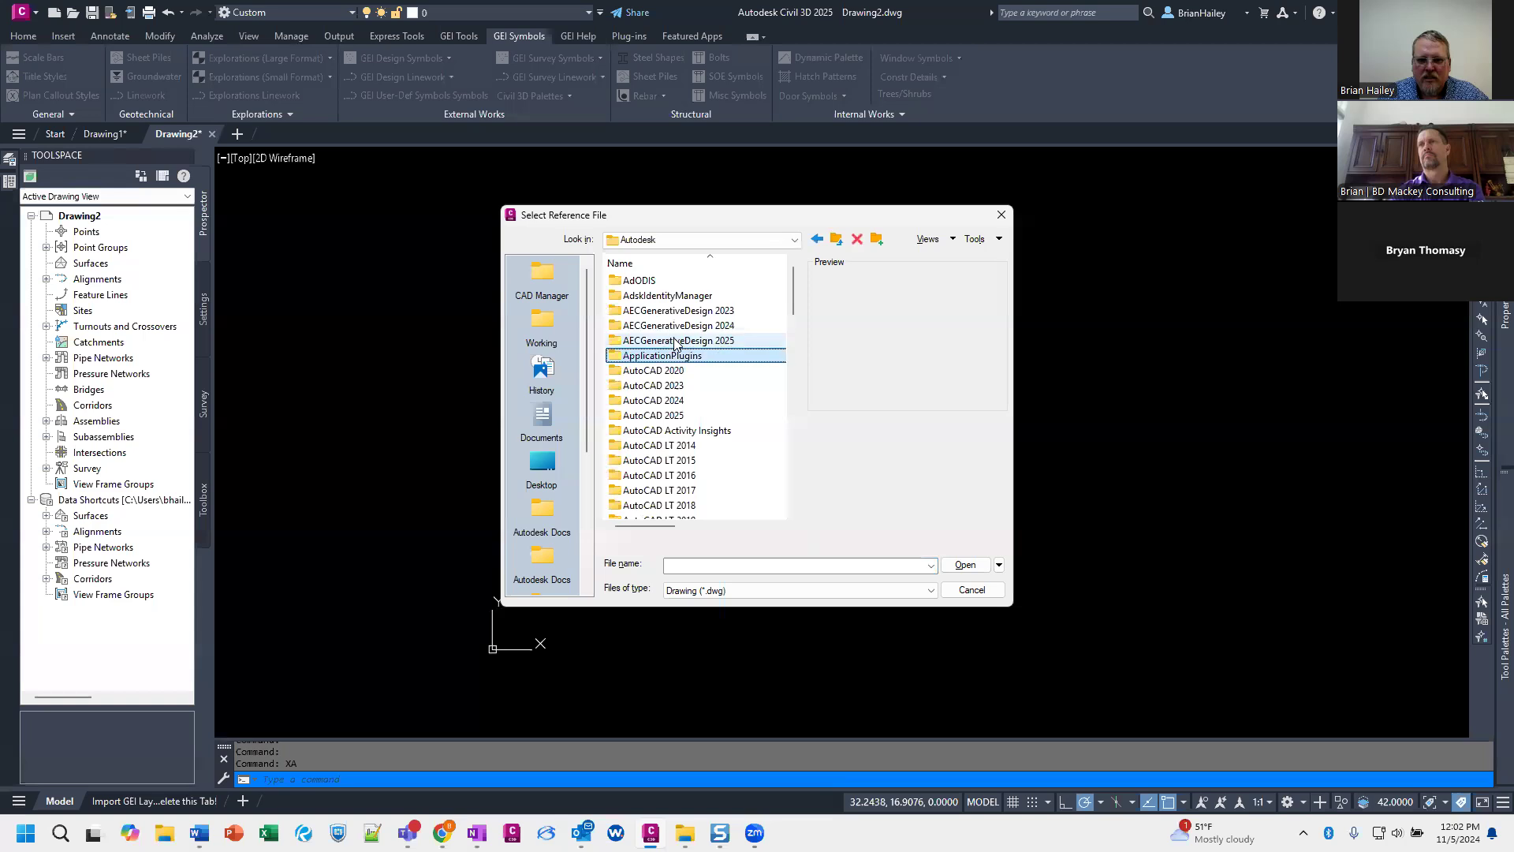
key("Down")
key("Down")
key("Return")
key("c")
key("Return")
Step: Browse from the C3D folder through Help and Civil Tutorials into the Drawings folder
key("e")
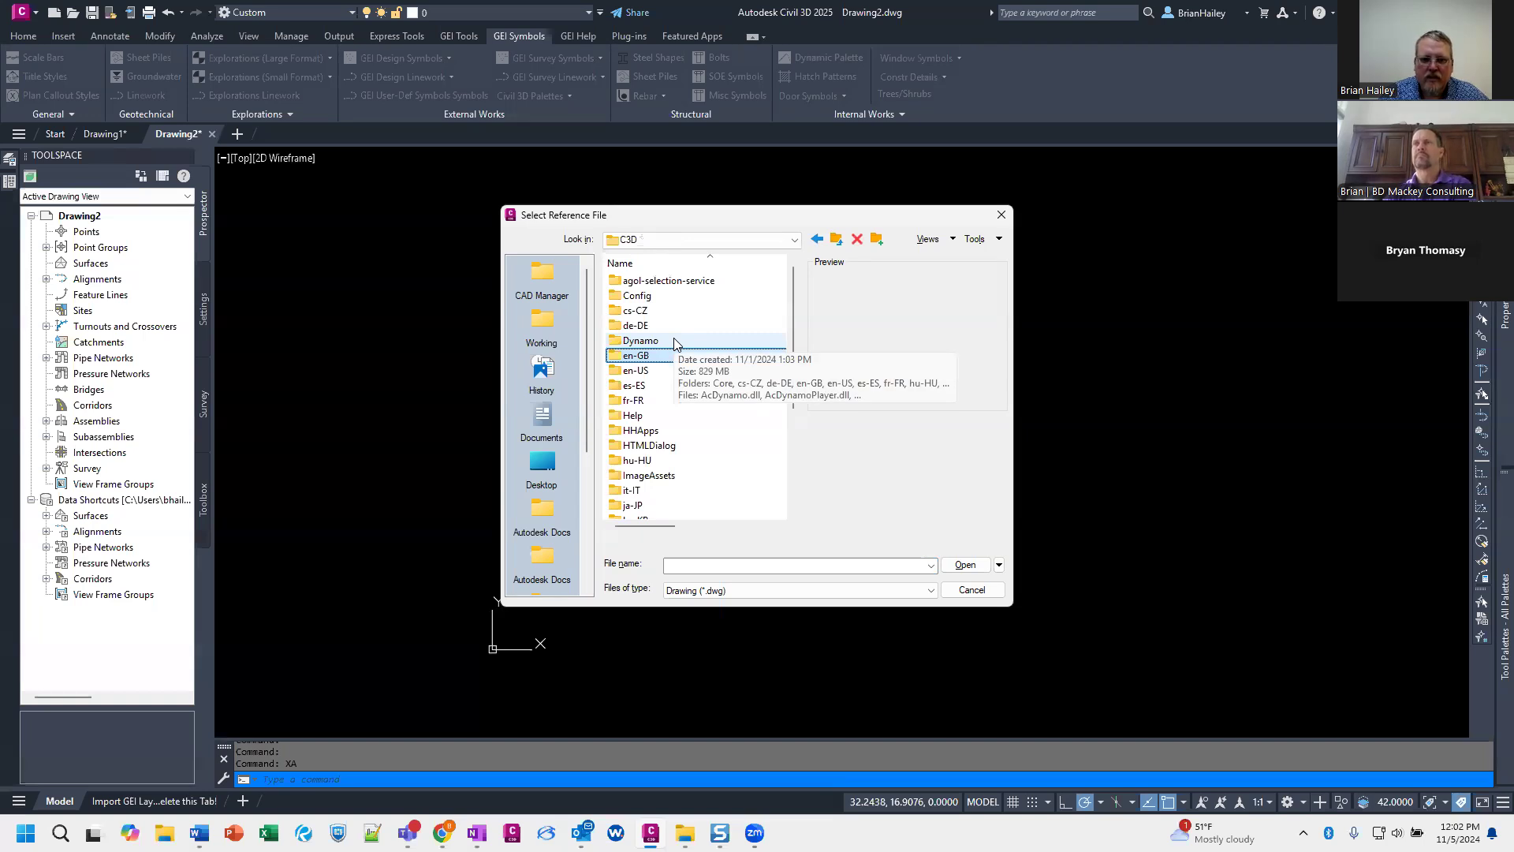
key("e")
key("h")
key("Return")
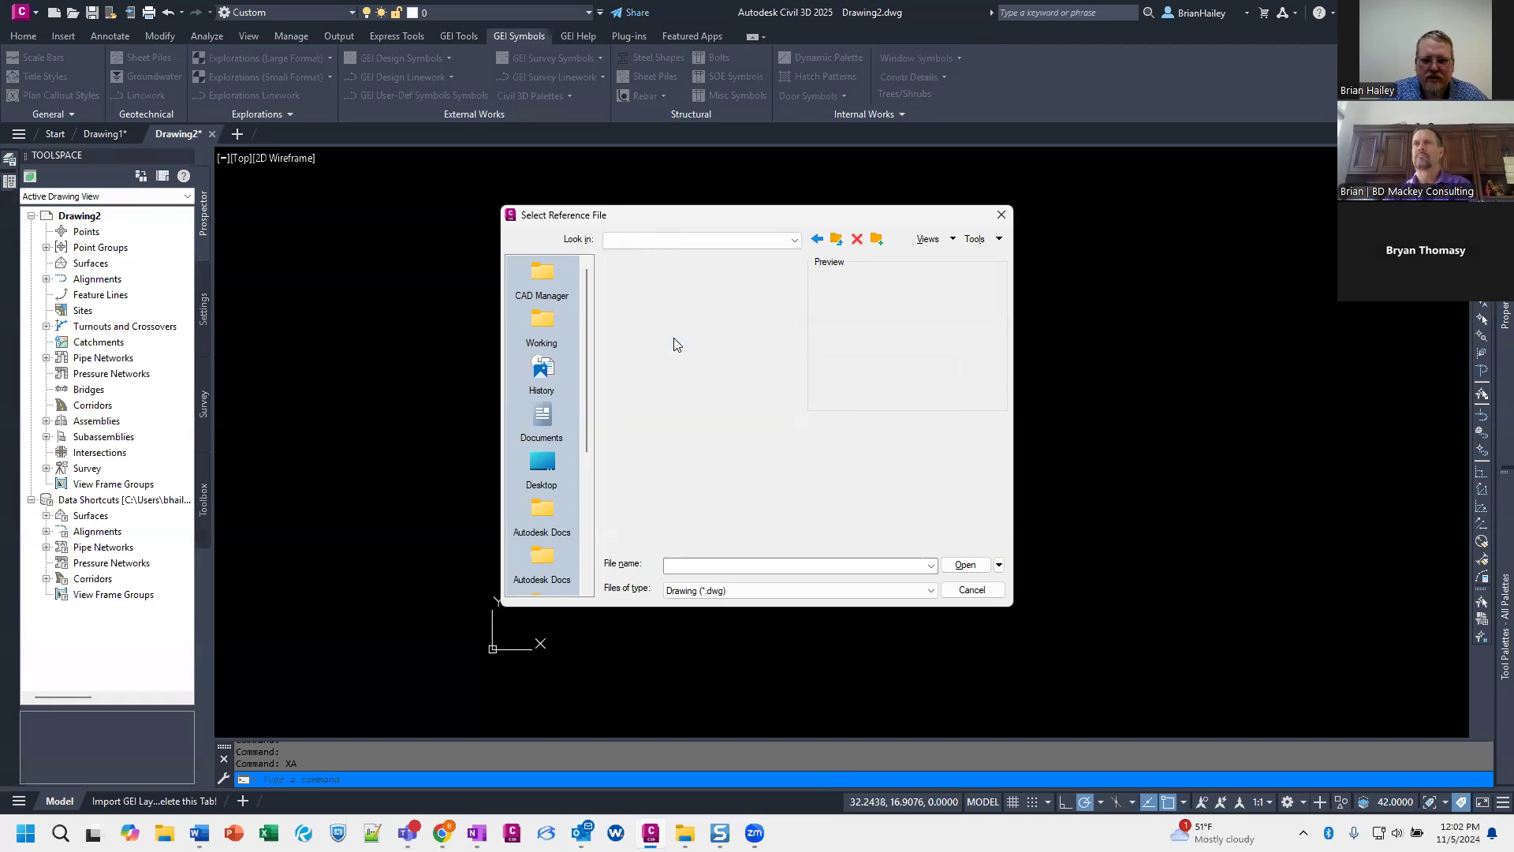
key("Down")
key("Return")
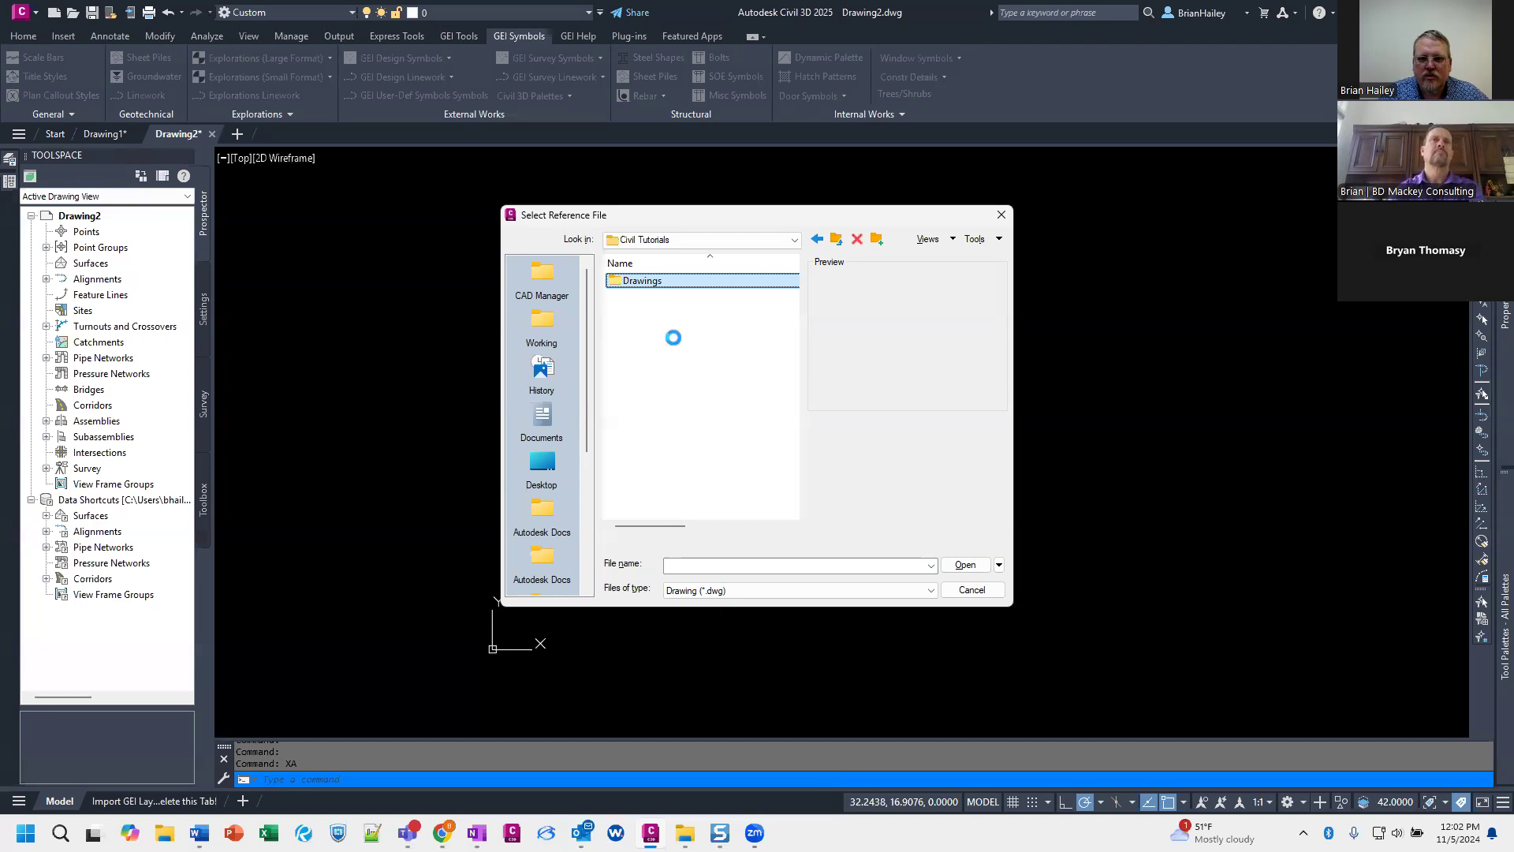
Step: Attach Parcel-1E.dwg from the Drawings folder as an overlay and zoom to the drawing's extents
key("Return")
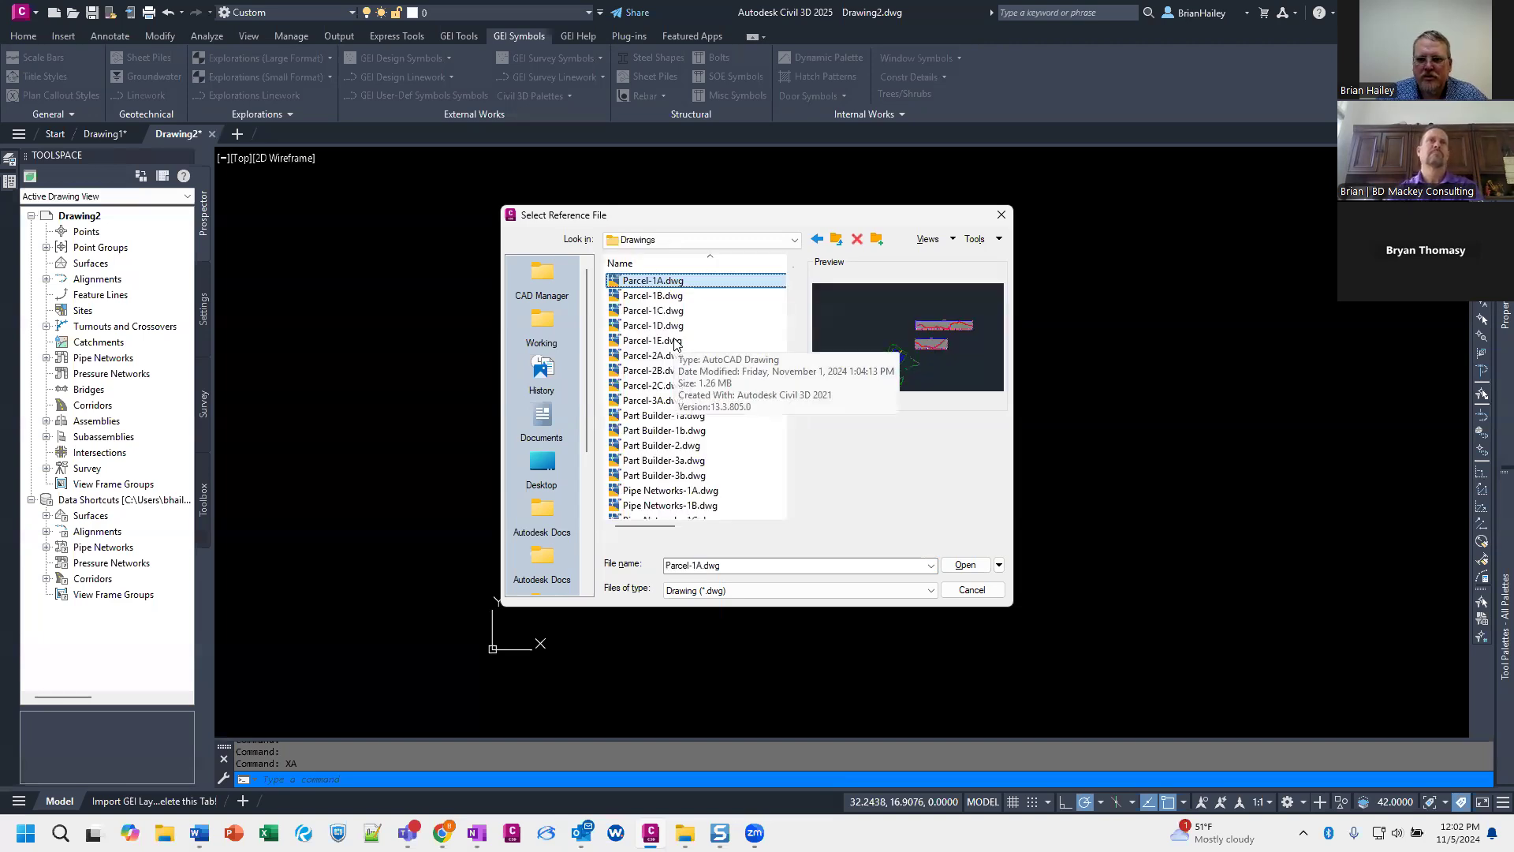
key("Down")
key("Down")
key("Down")
key("Down")
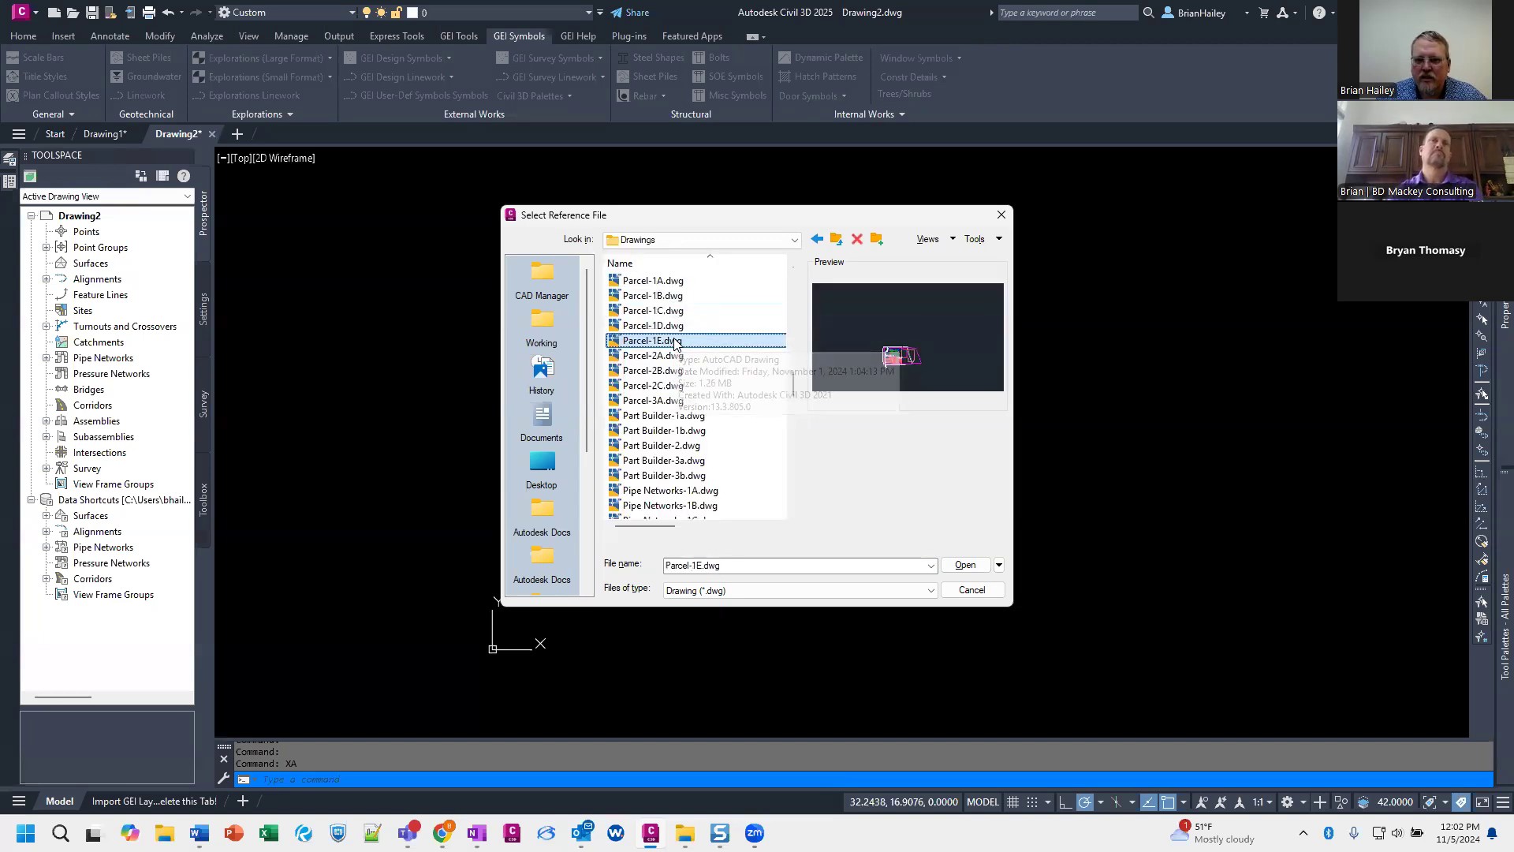
key("Return")
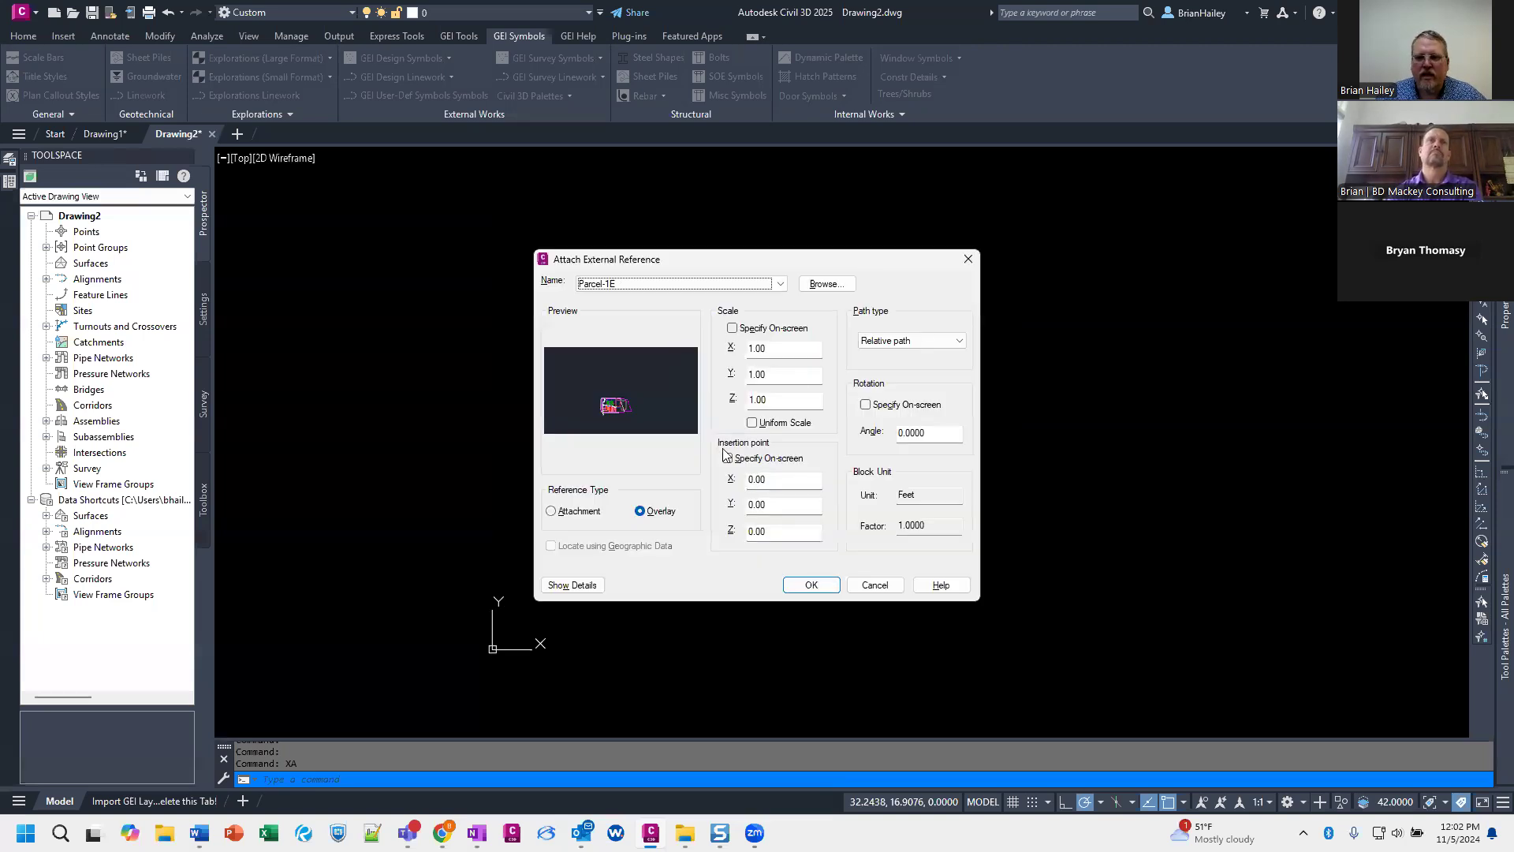
left_click(812, 588)
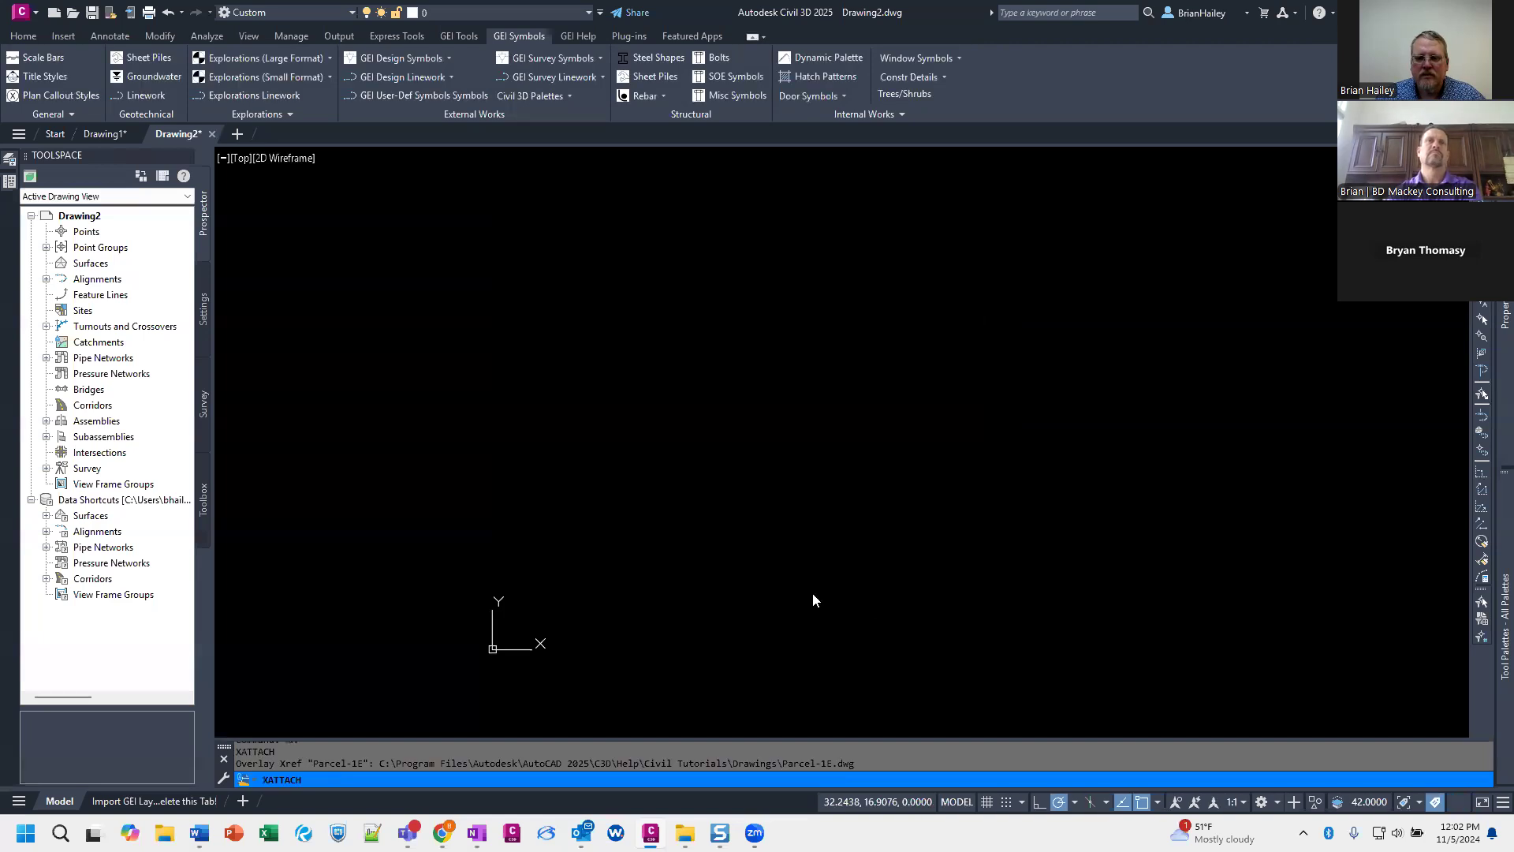
type("ze")
key("Return")
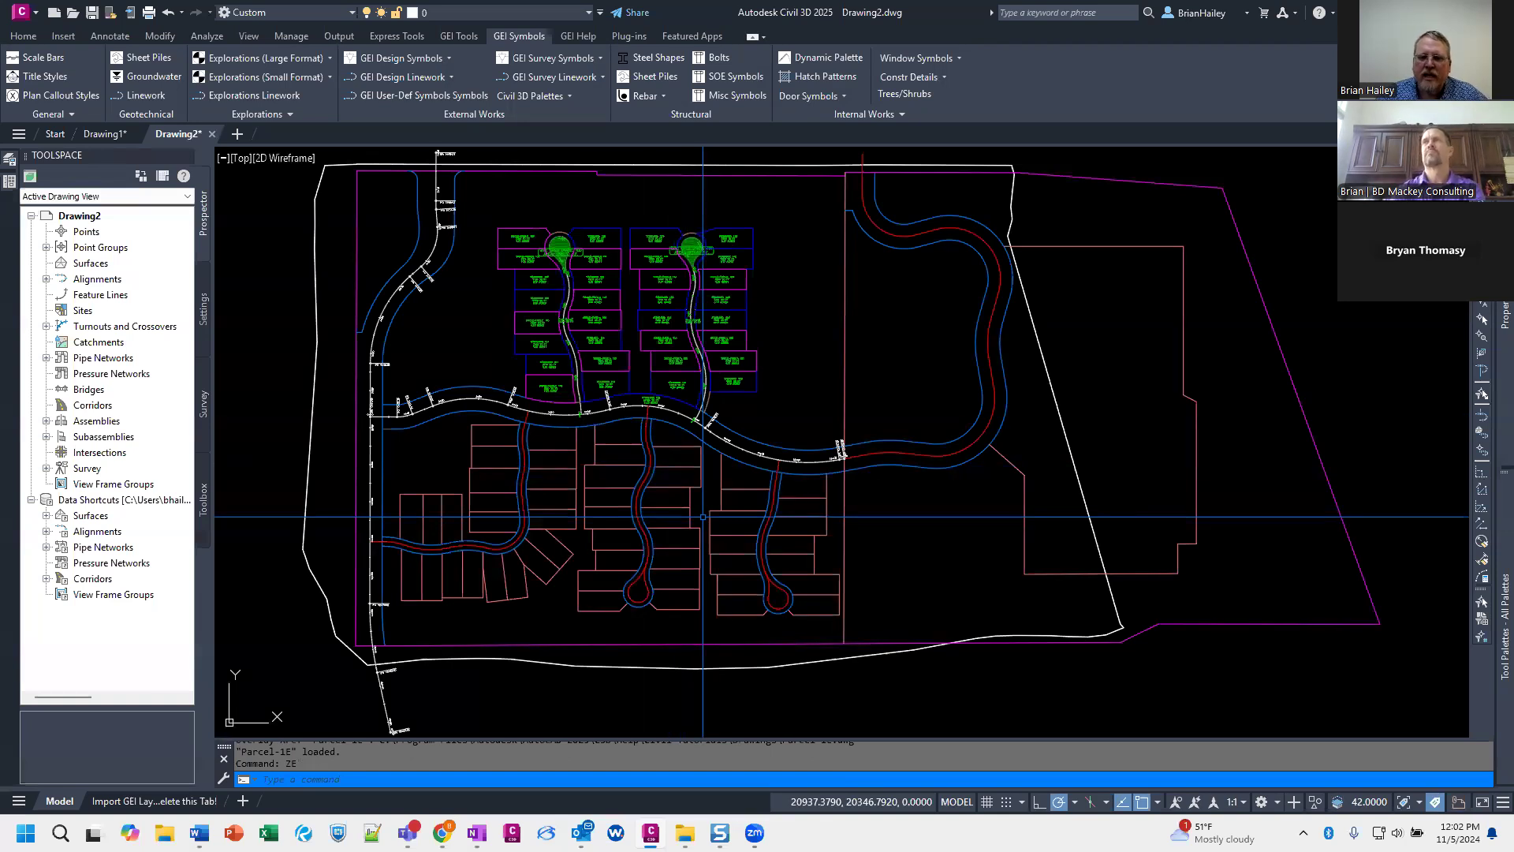
Step: Start adding labels around the green cul-de-sac, with Parcel as the feature and Single Segment as the label type
middle_click_drag(644, 316, 723, 419)
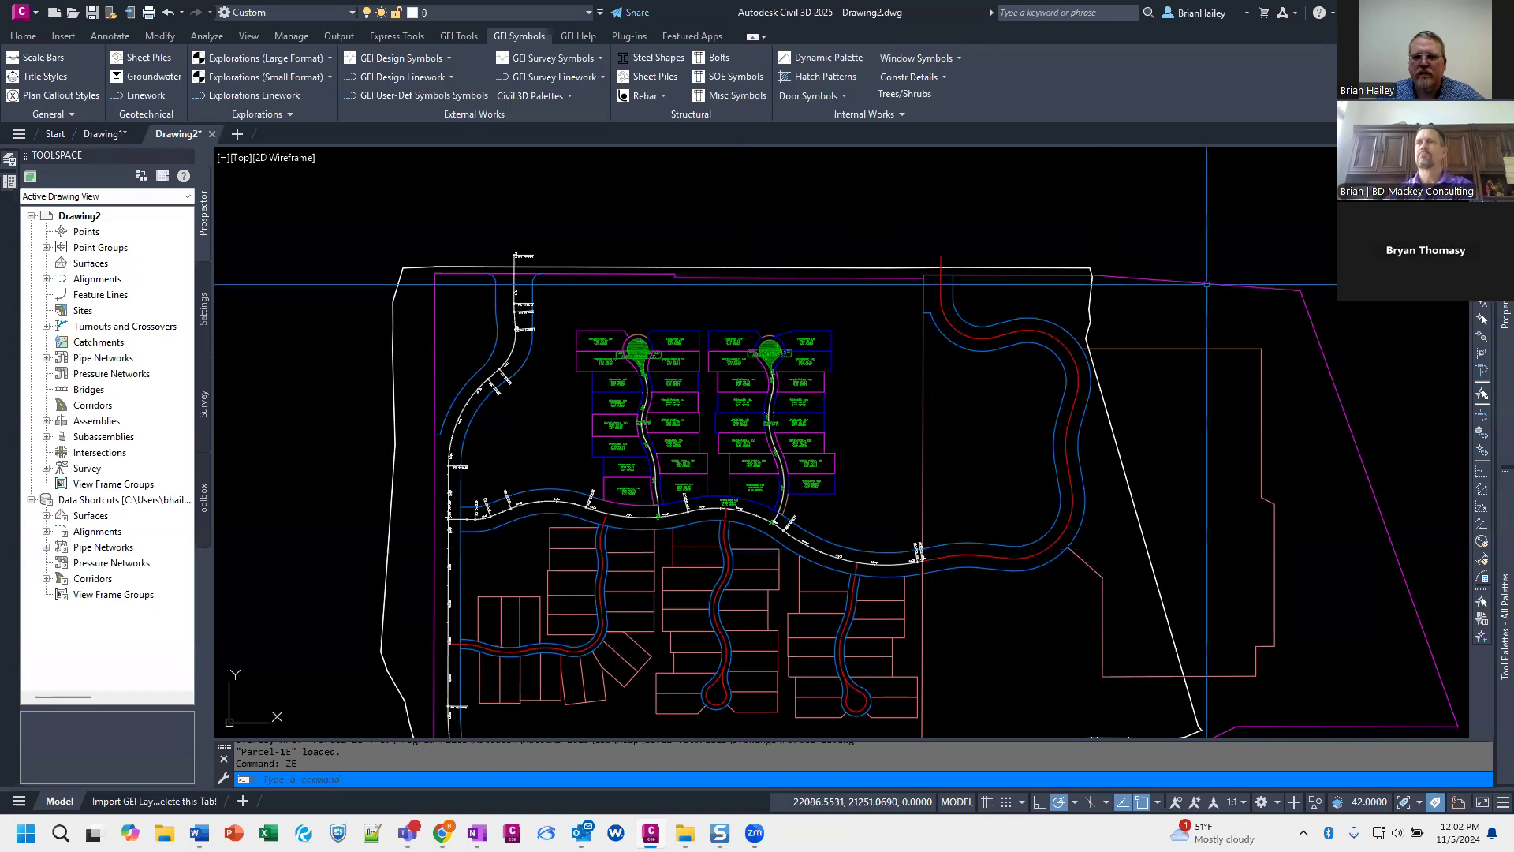
scroll(818, 351, "up", 5)
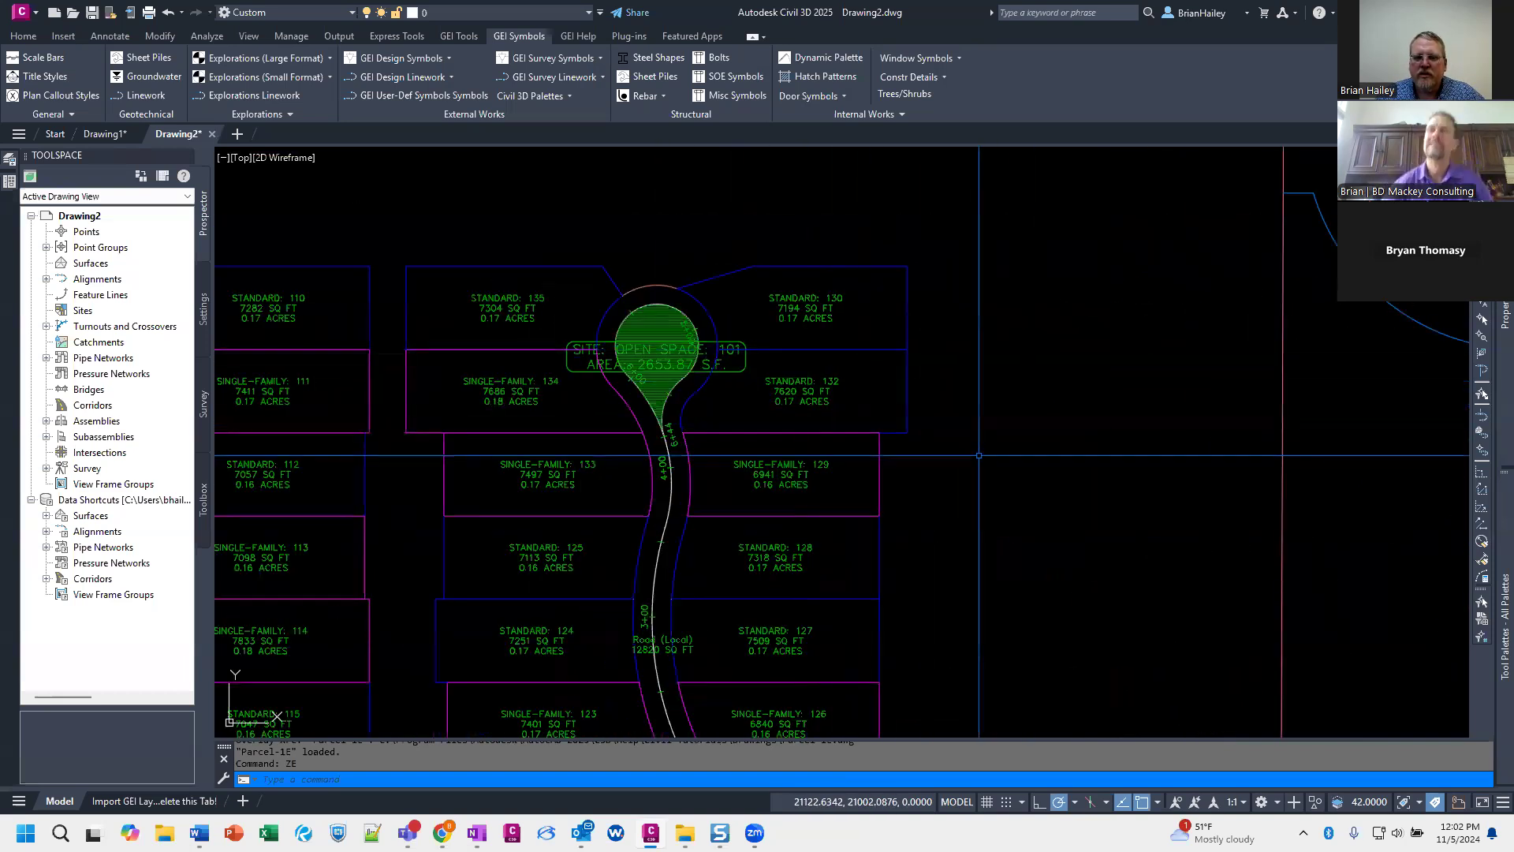
left_click(882, 345)
key("Escape")
key("Escape")
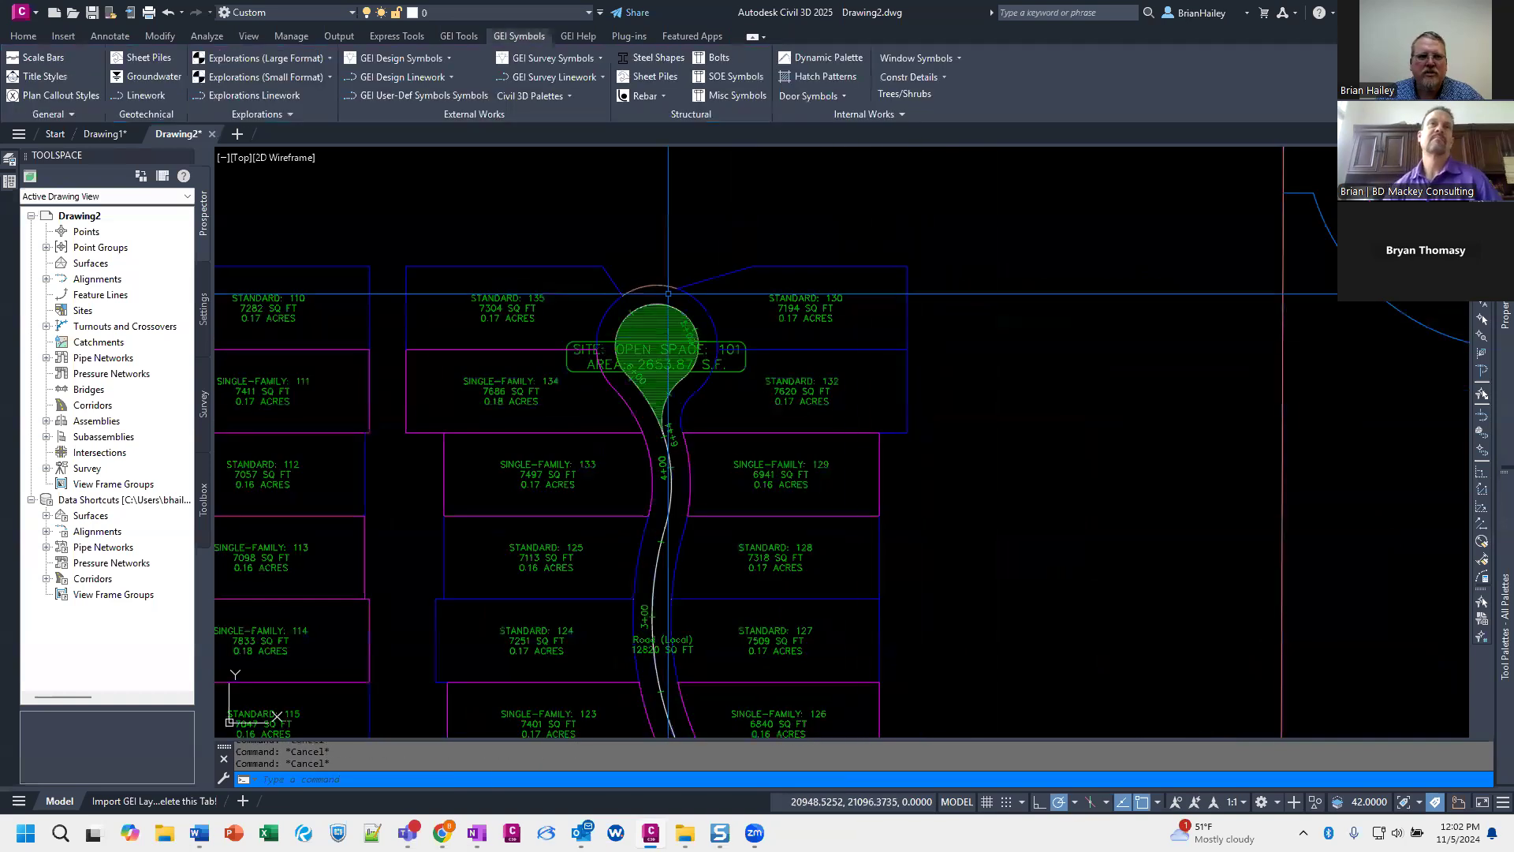
left_click(111, 37)
left_click(25, 69)
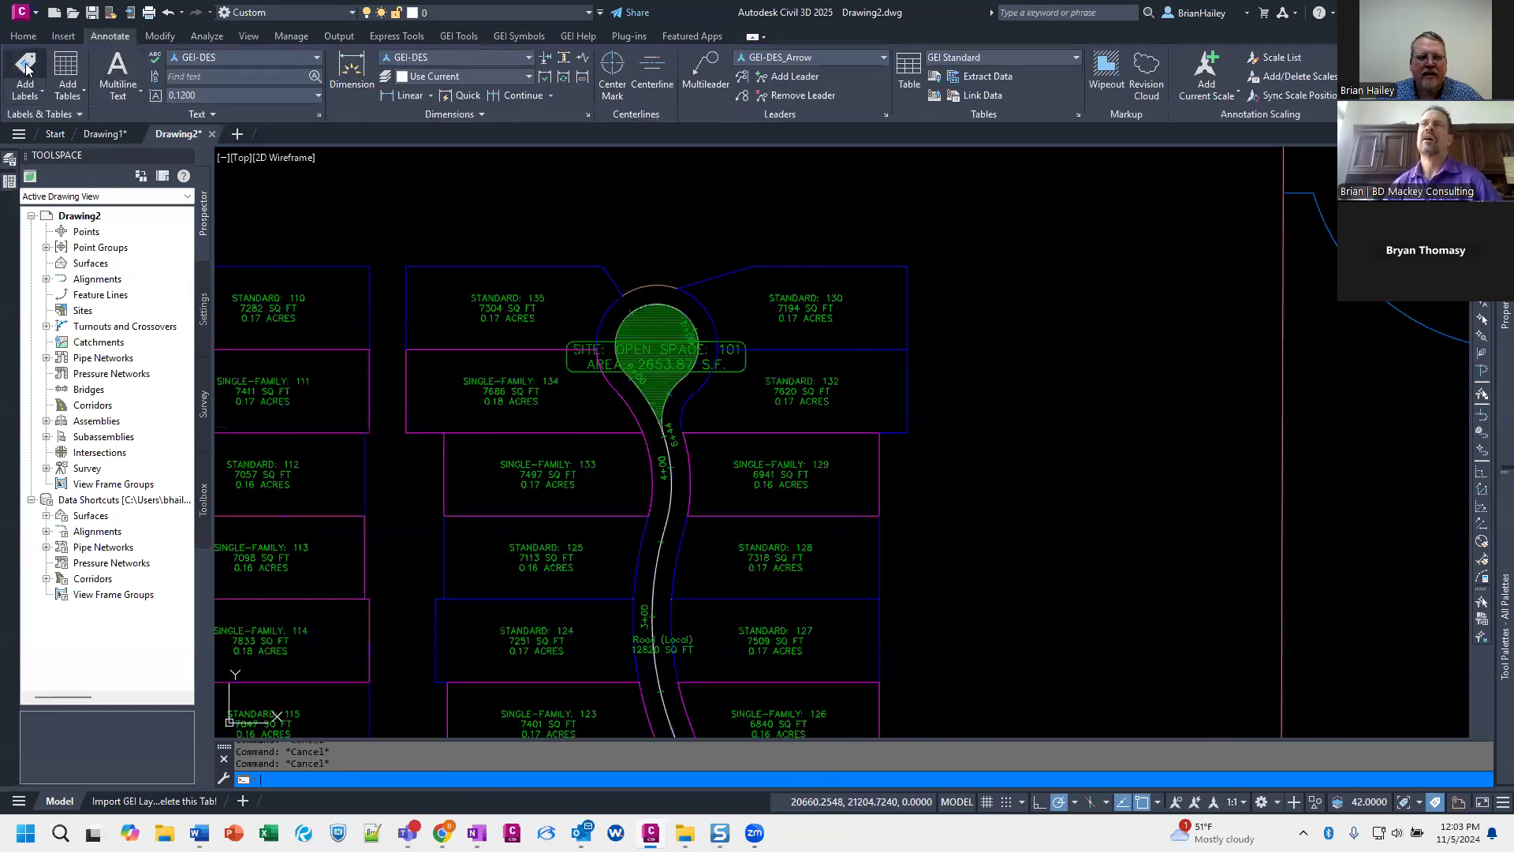
left_click(65, 47)
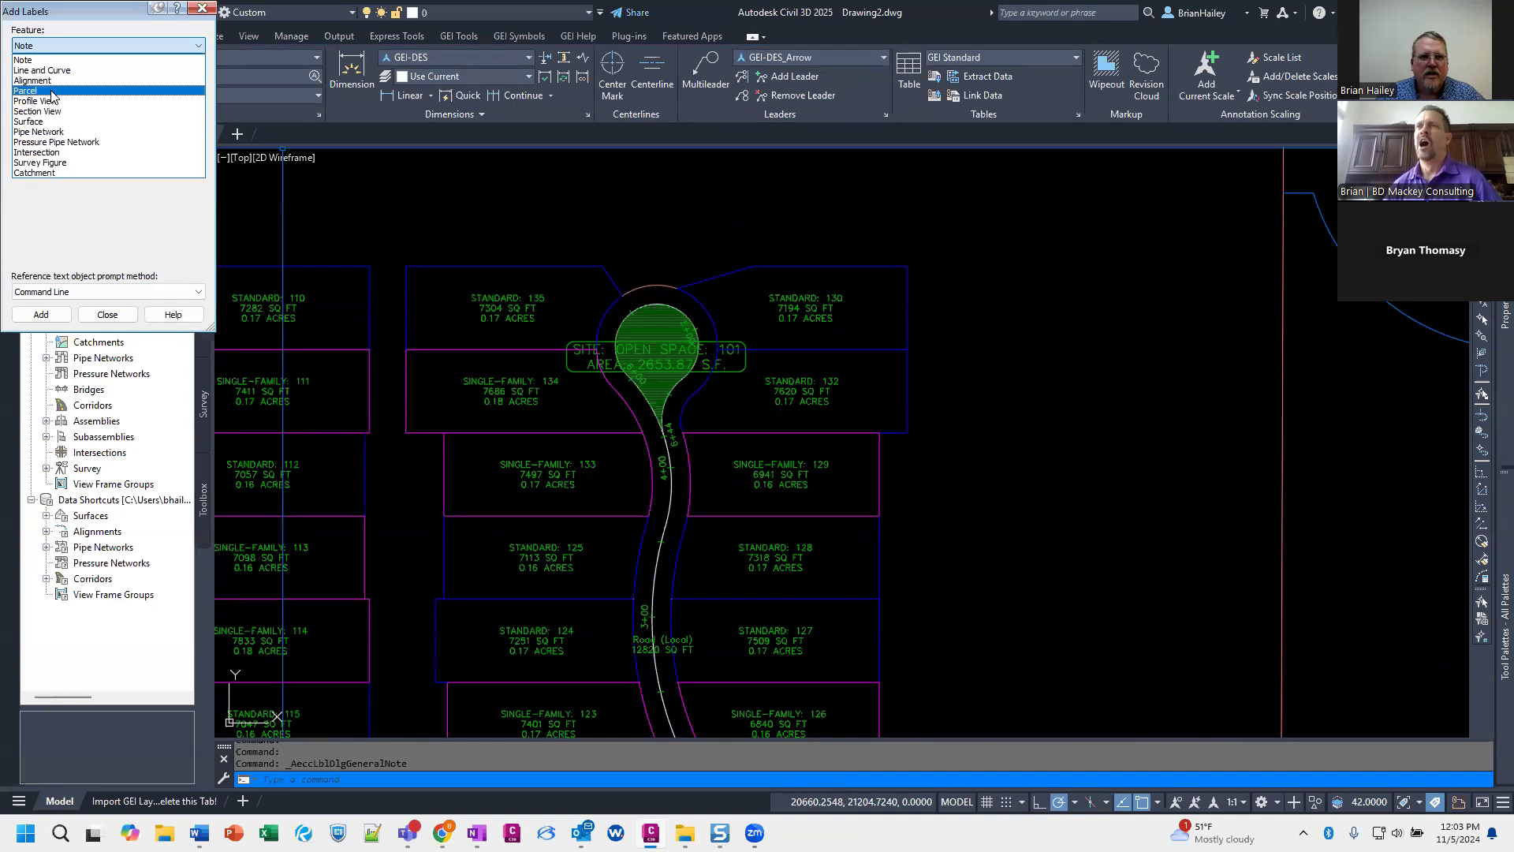
left_click(79, 90)
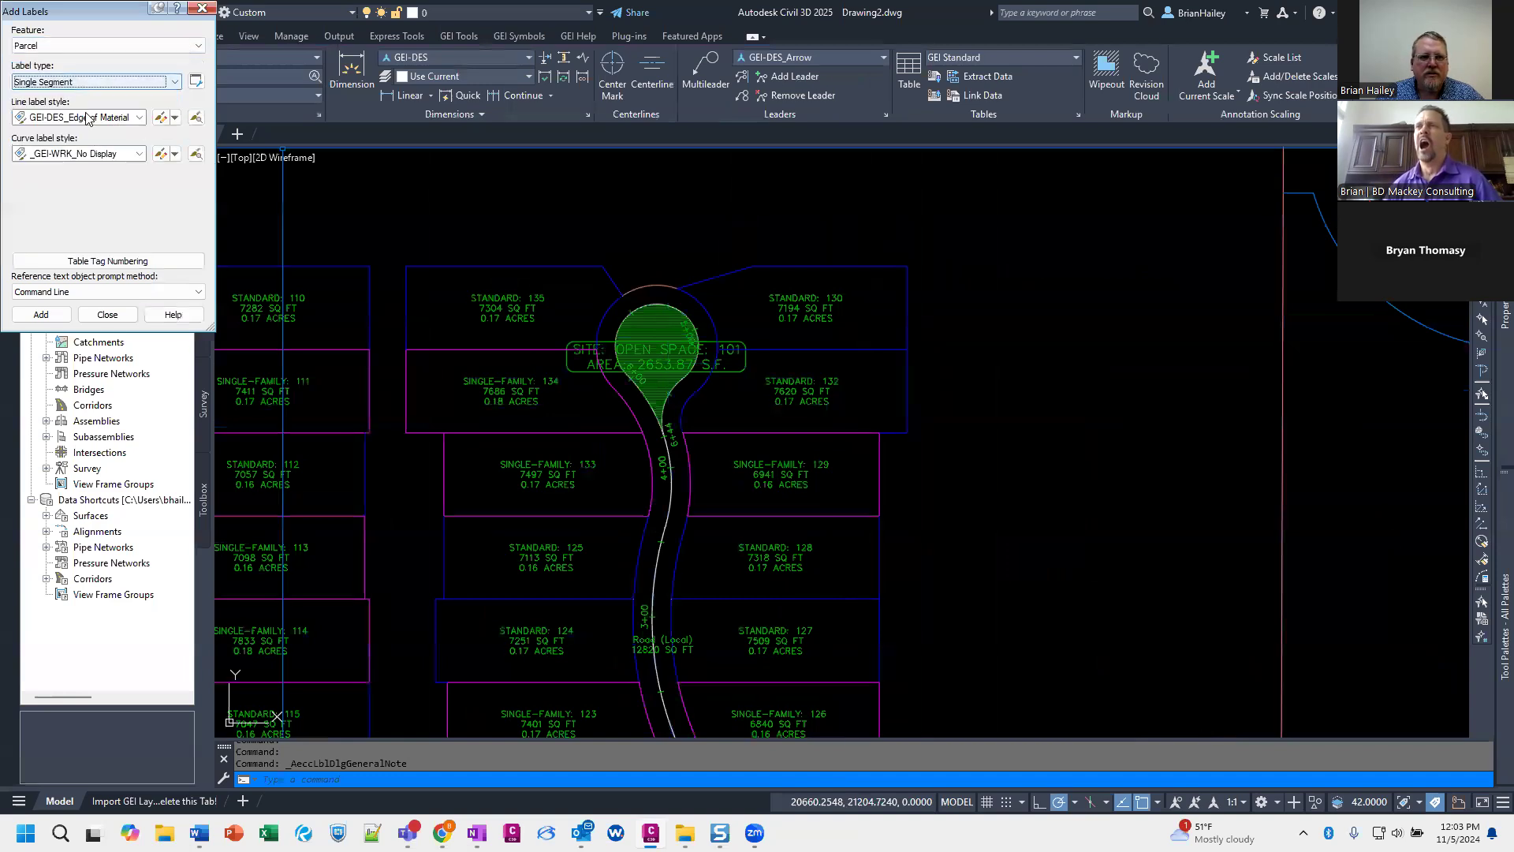
Step: Label the northern line of lot 130 using the line label style GEI-DES_Bearing with Distance_By Layer
left_click(88, 118)
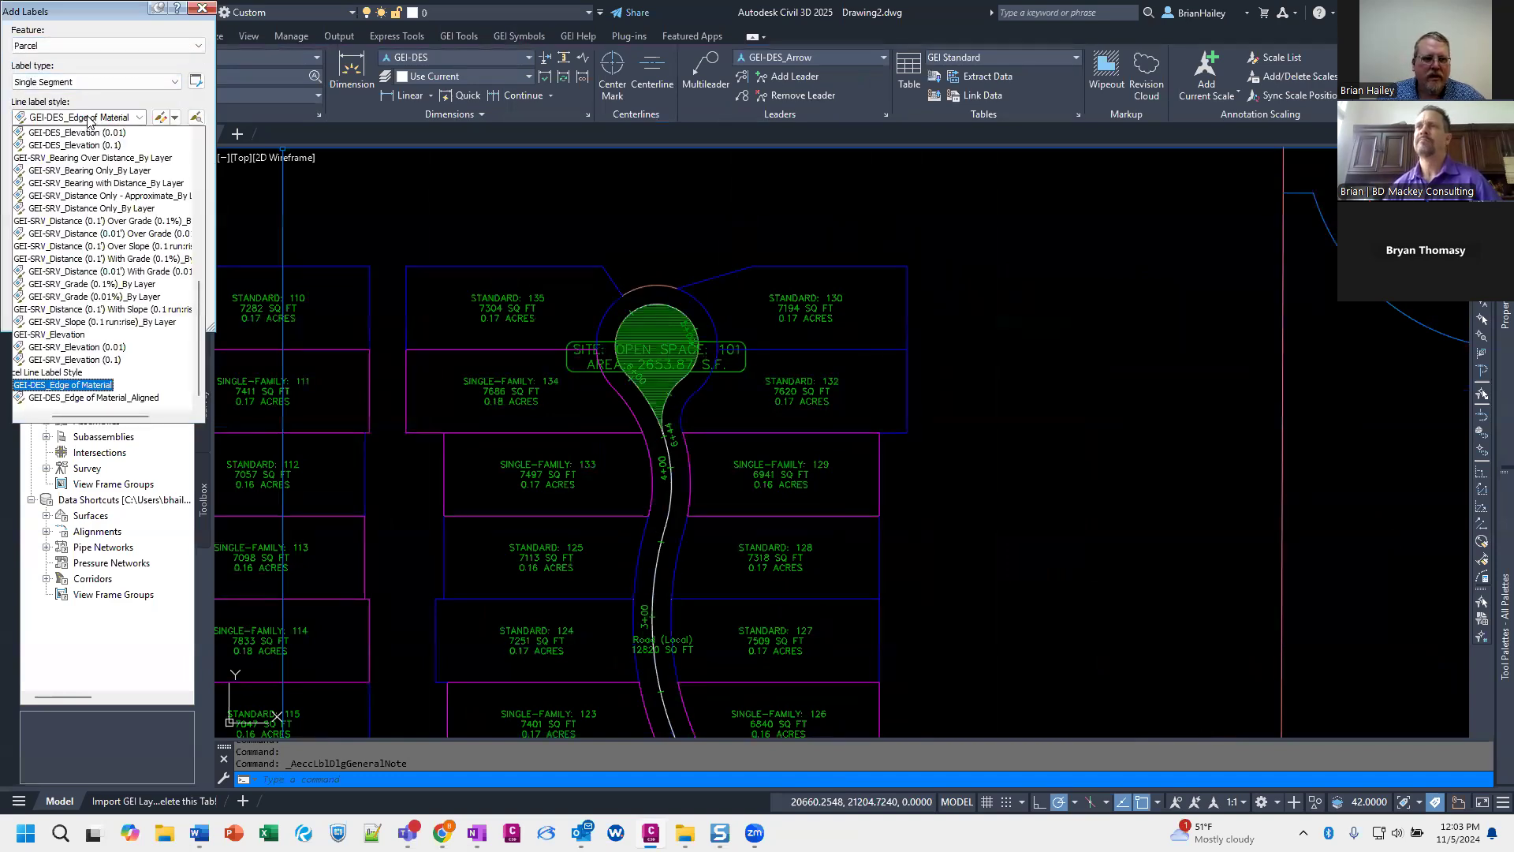
scroll(103, 158, "up", 9)
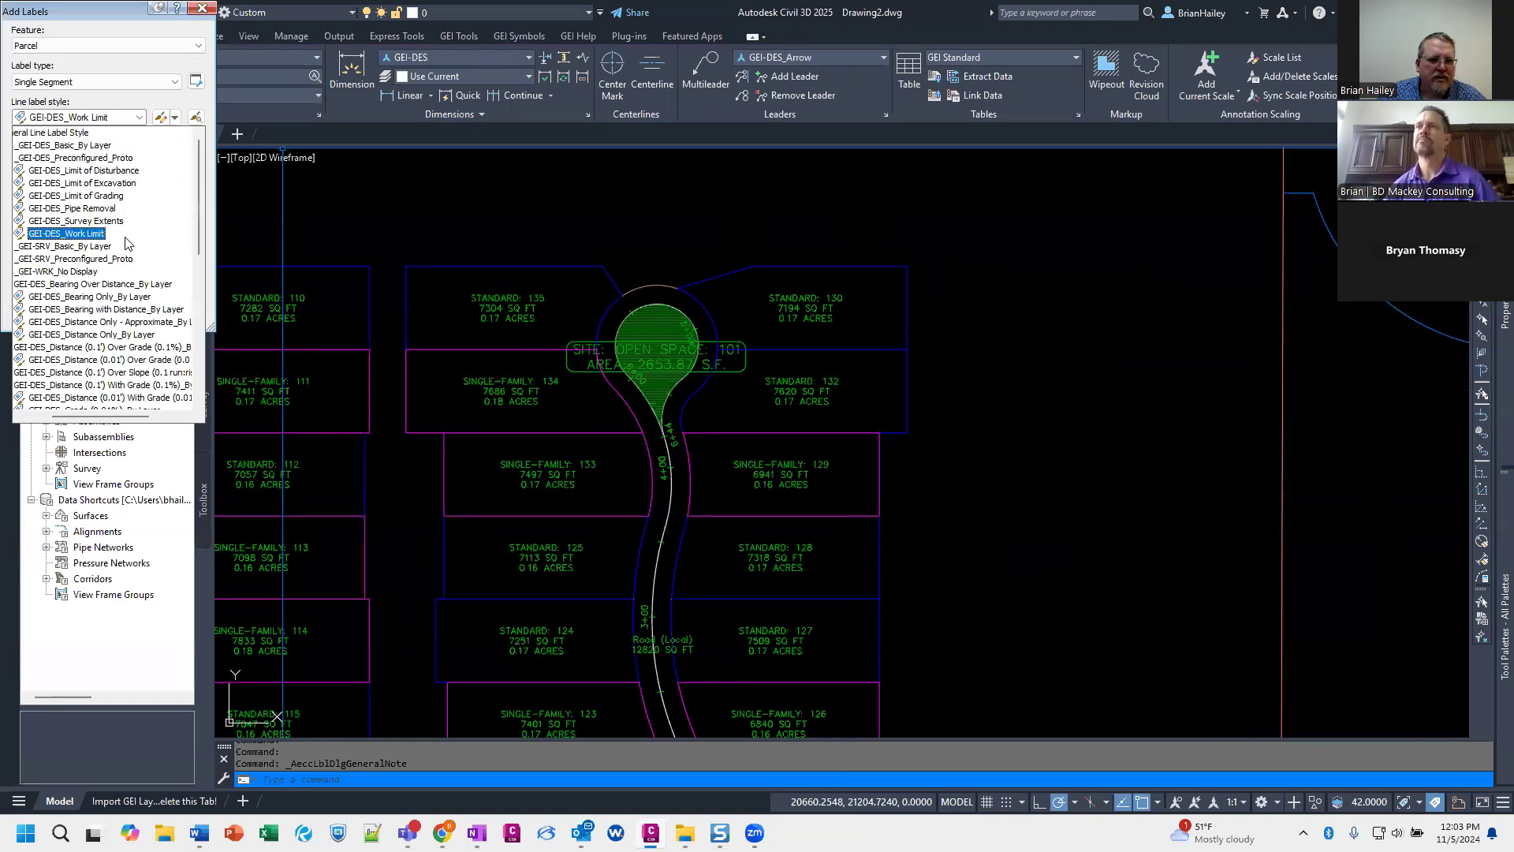
left_click(110, 309)
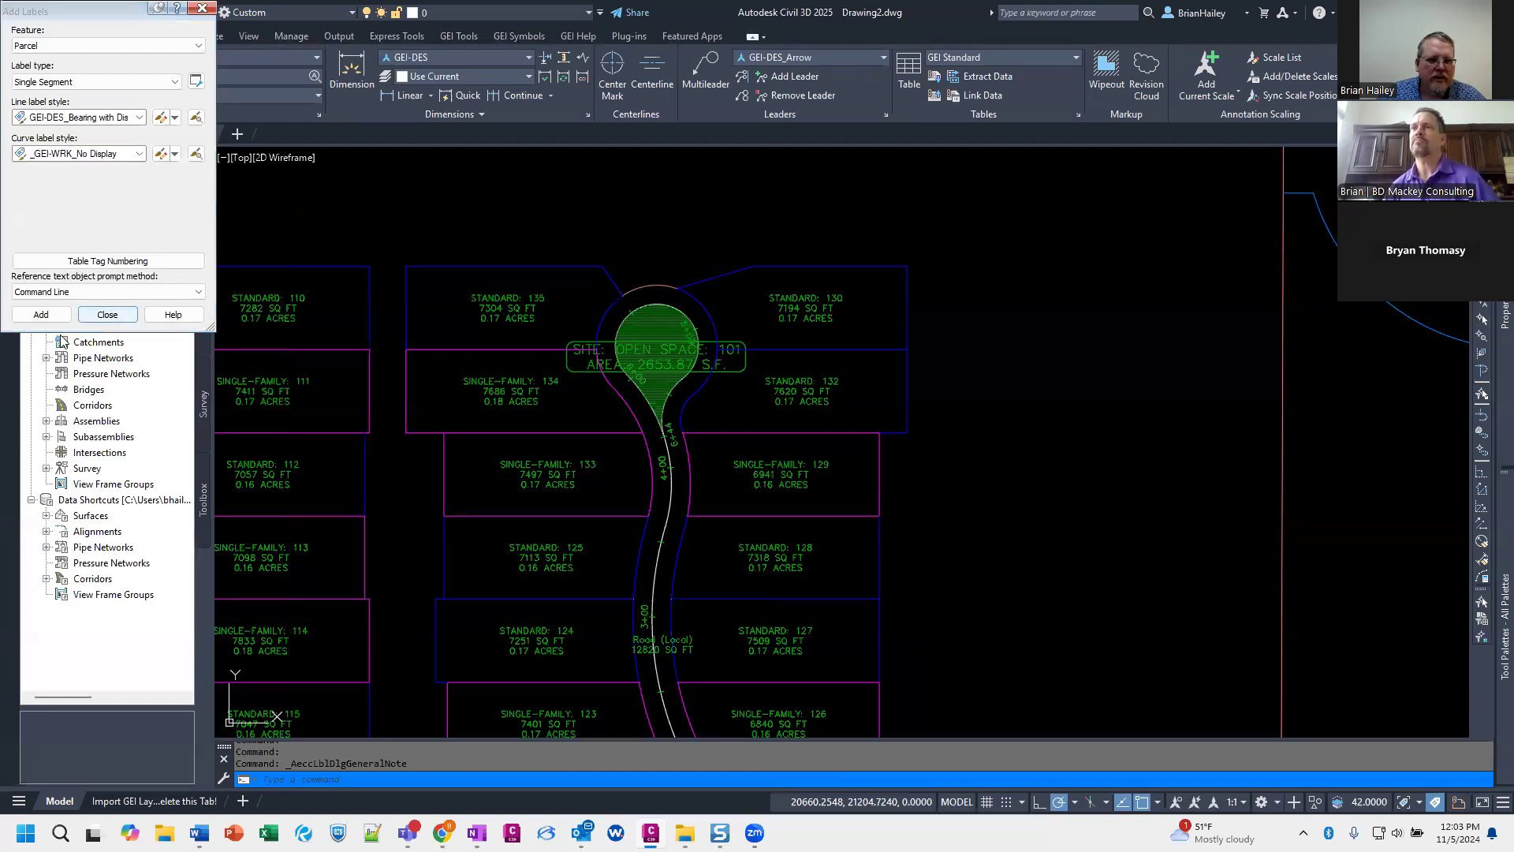
left_click(40, 316)
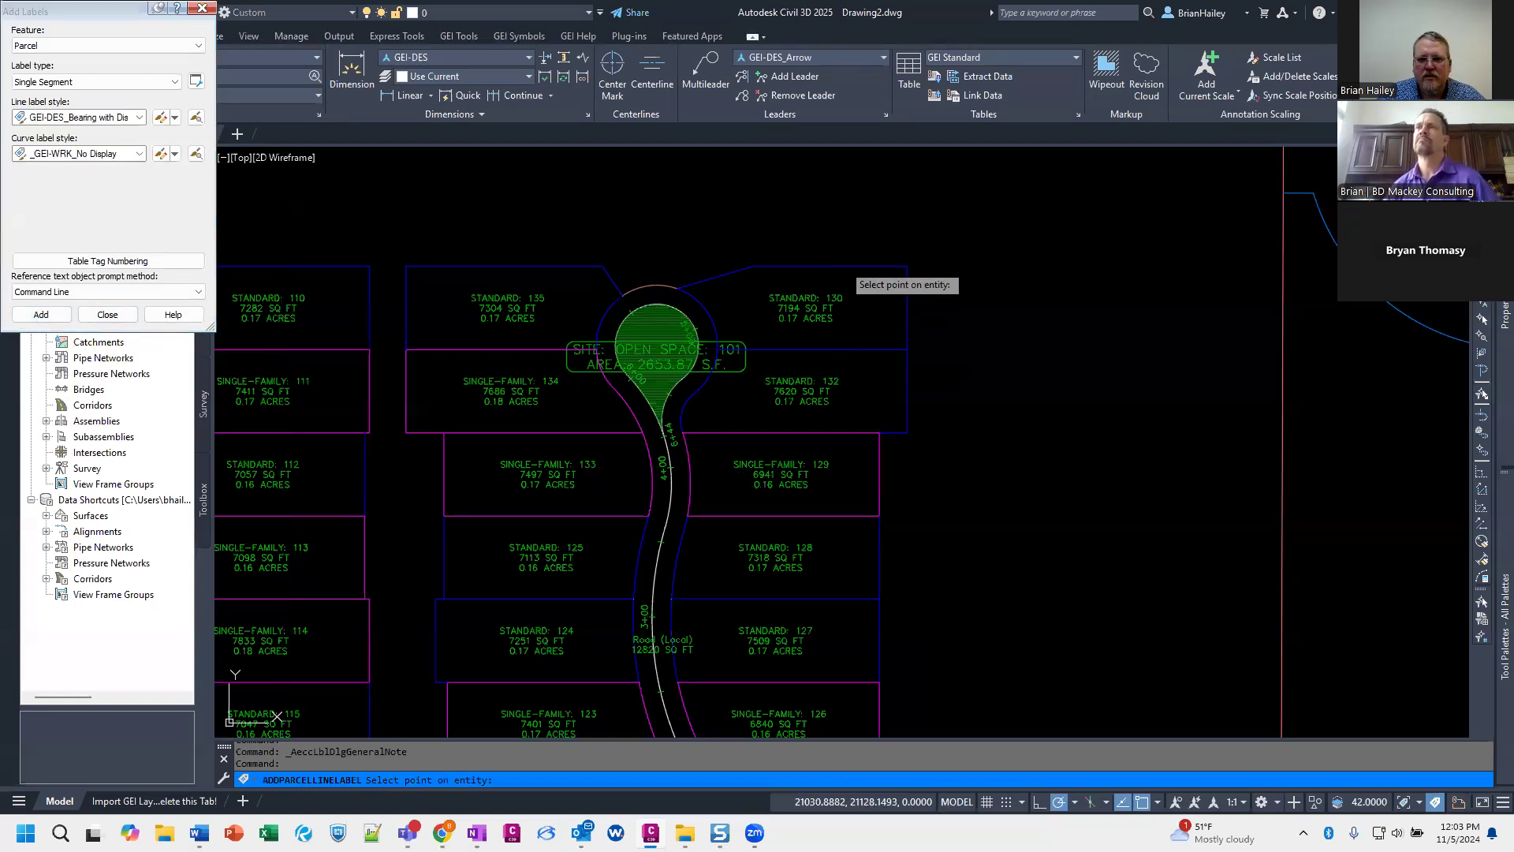
Step: Set the annotation scale to 1" = 40' and close the Add Labels dialog
left_click(1235, 801)
left_click(1235, 459)
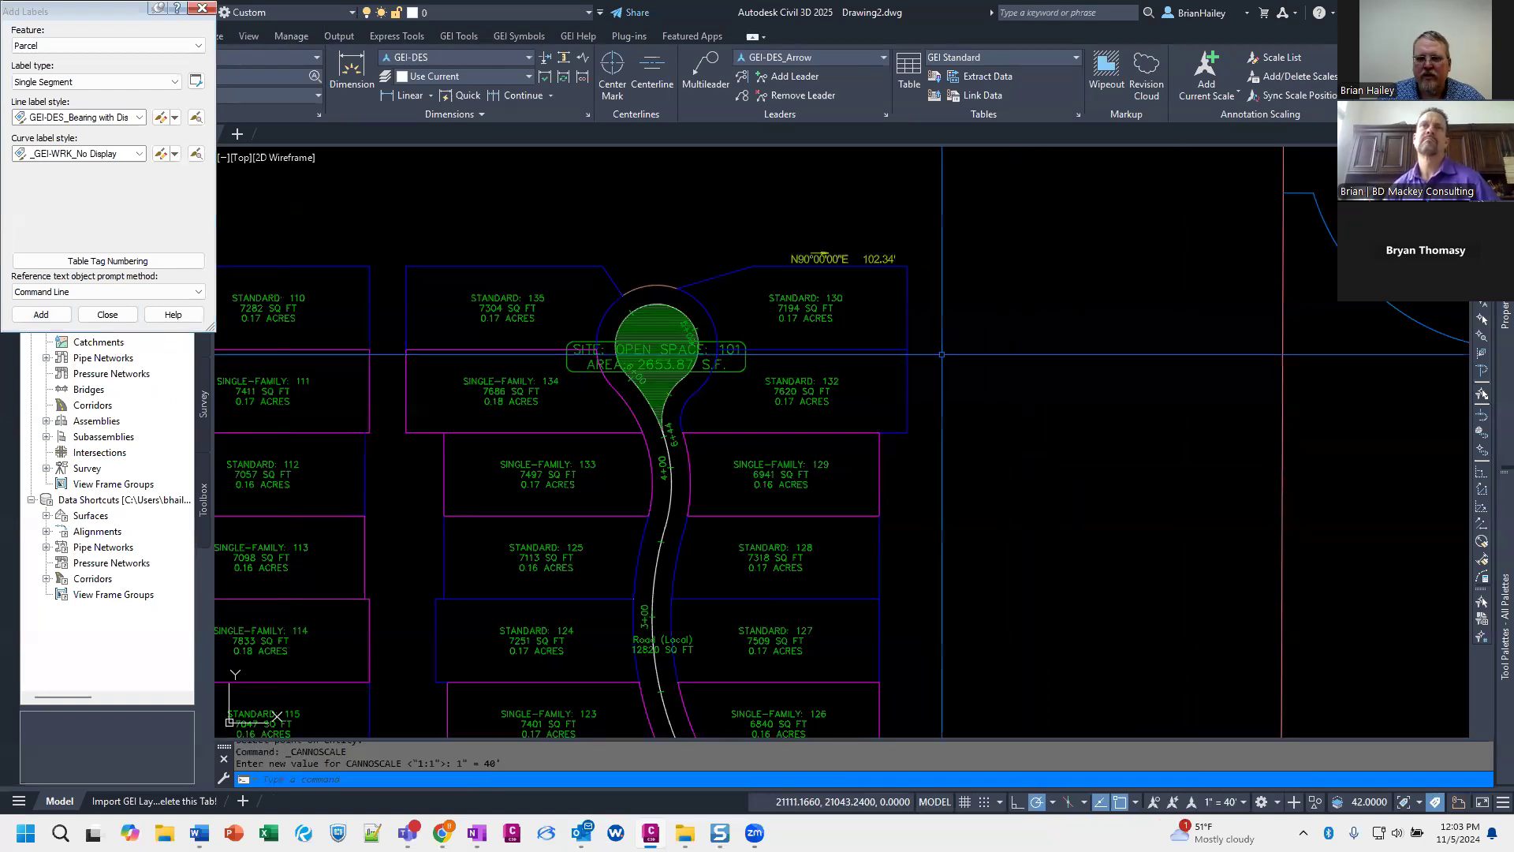
scroll(893, 271, "up", 2)
middle_click_drag(862, 357, 827, 449)
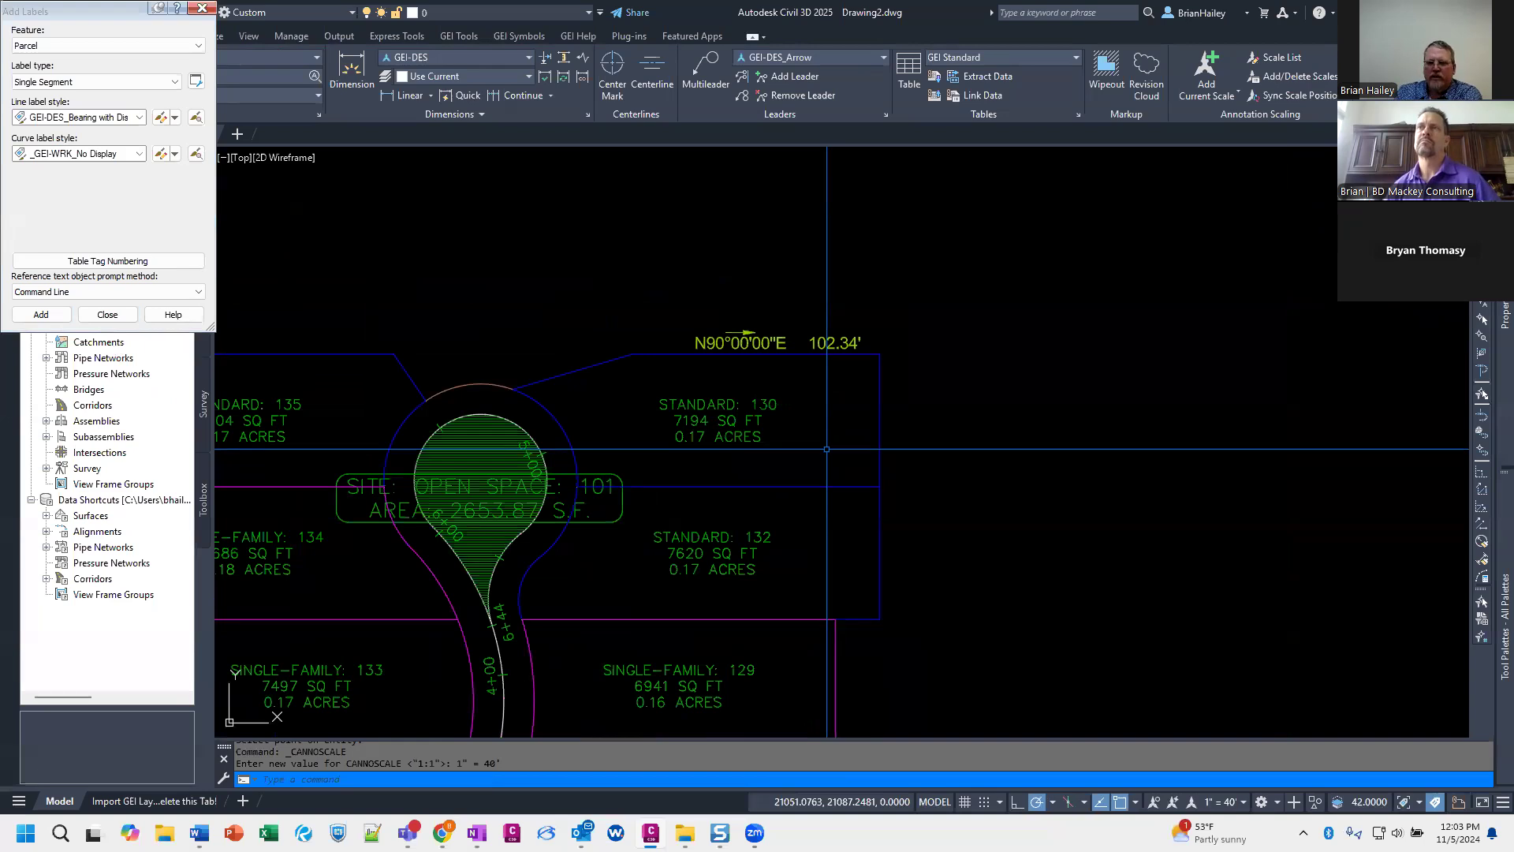
left_click(107, 314)
Step: Open the external references list with XR and detach Parcel-1E from the drawing
type("xr")
key("Return")
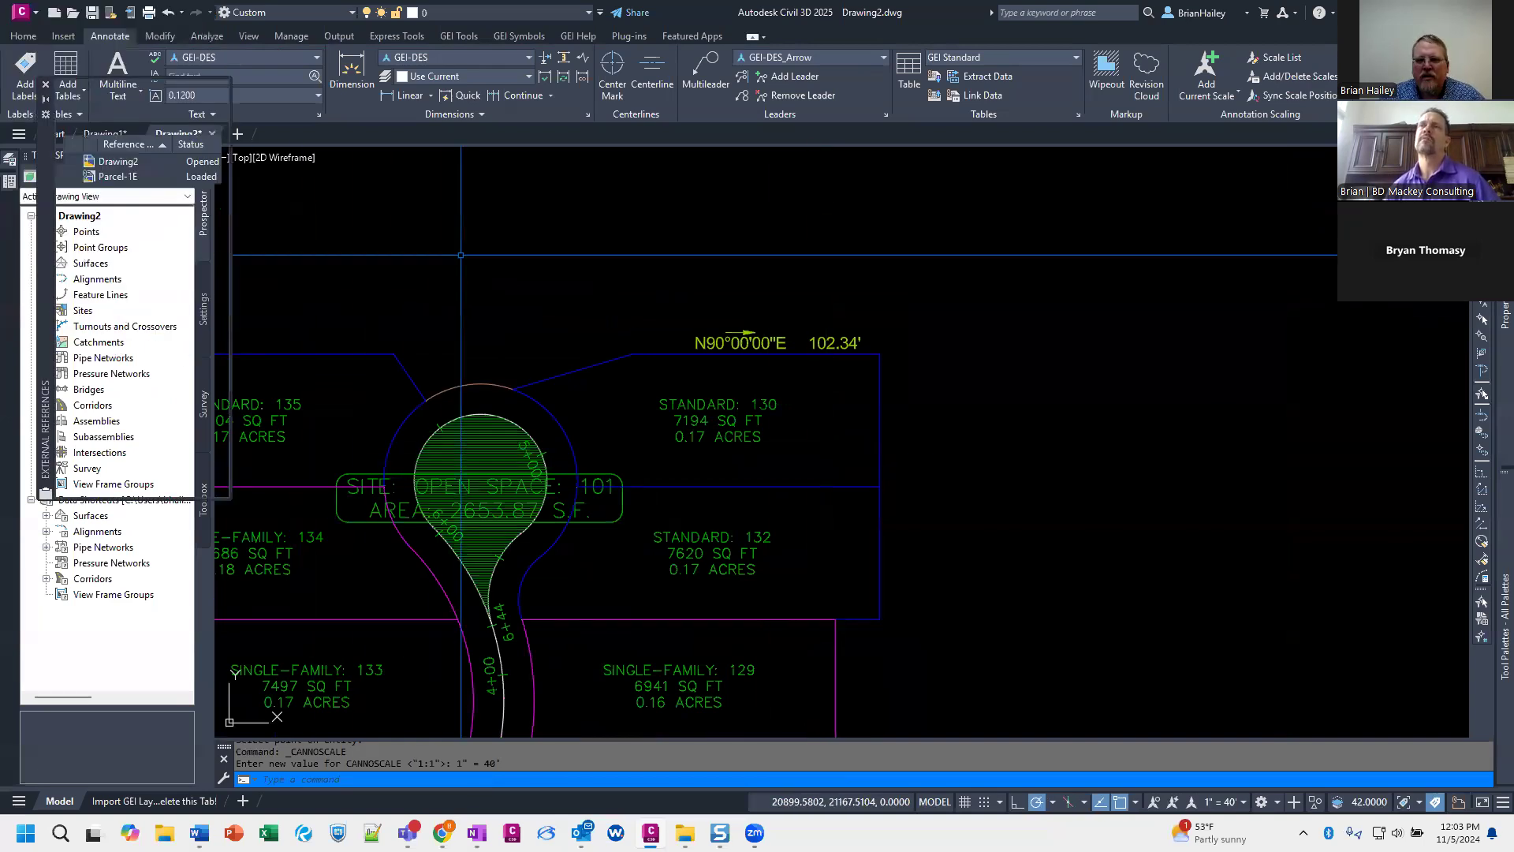
right_click(87, 176)
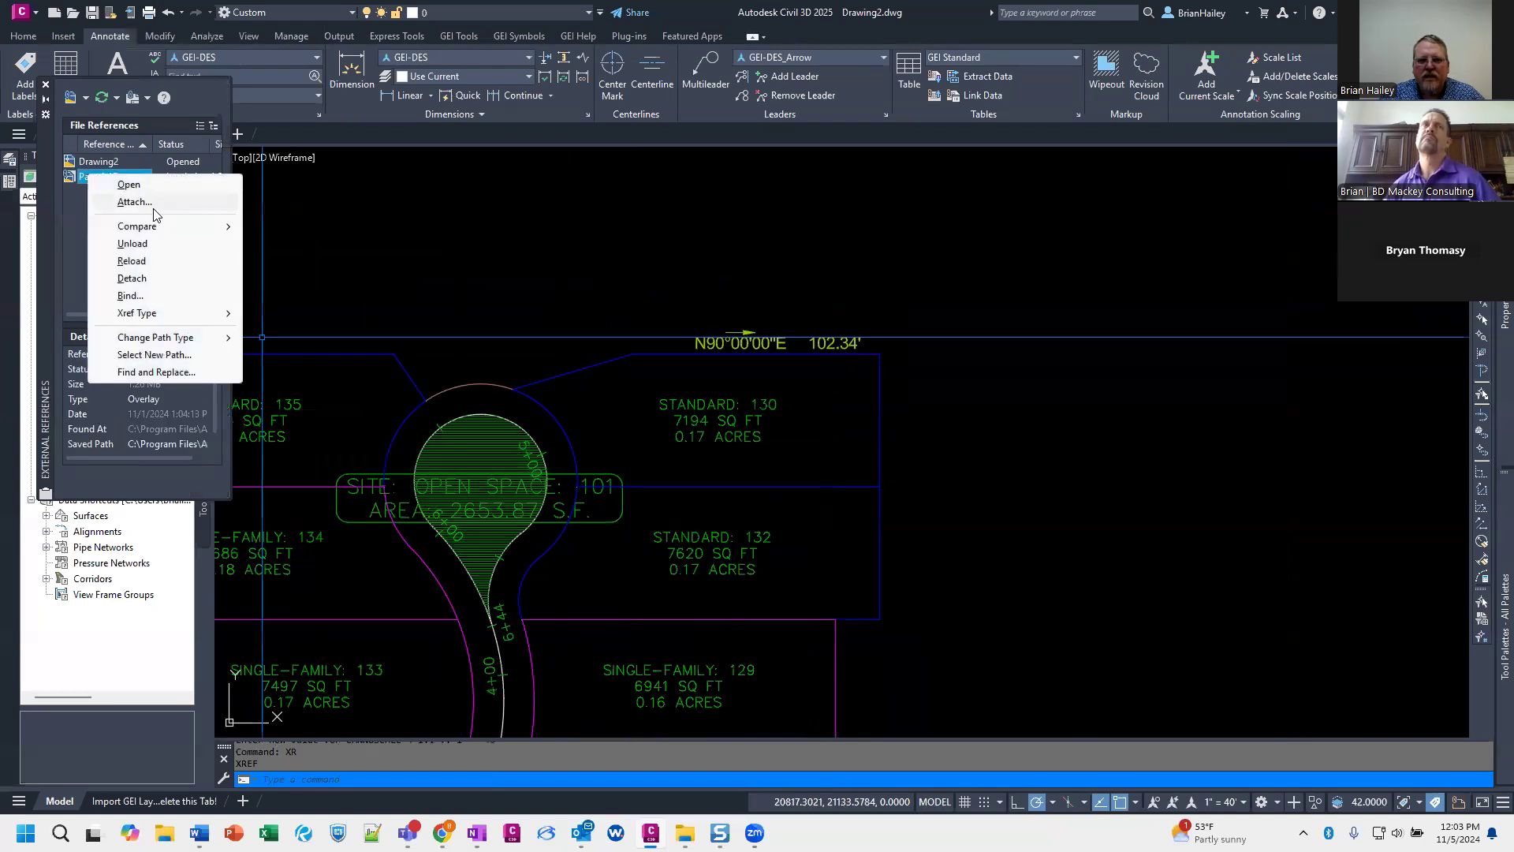
left_click(149, 279)
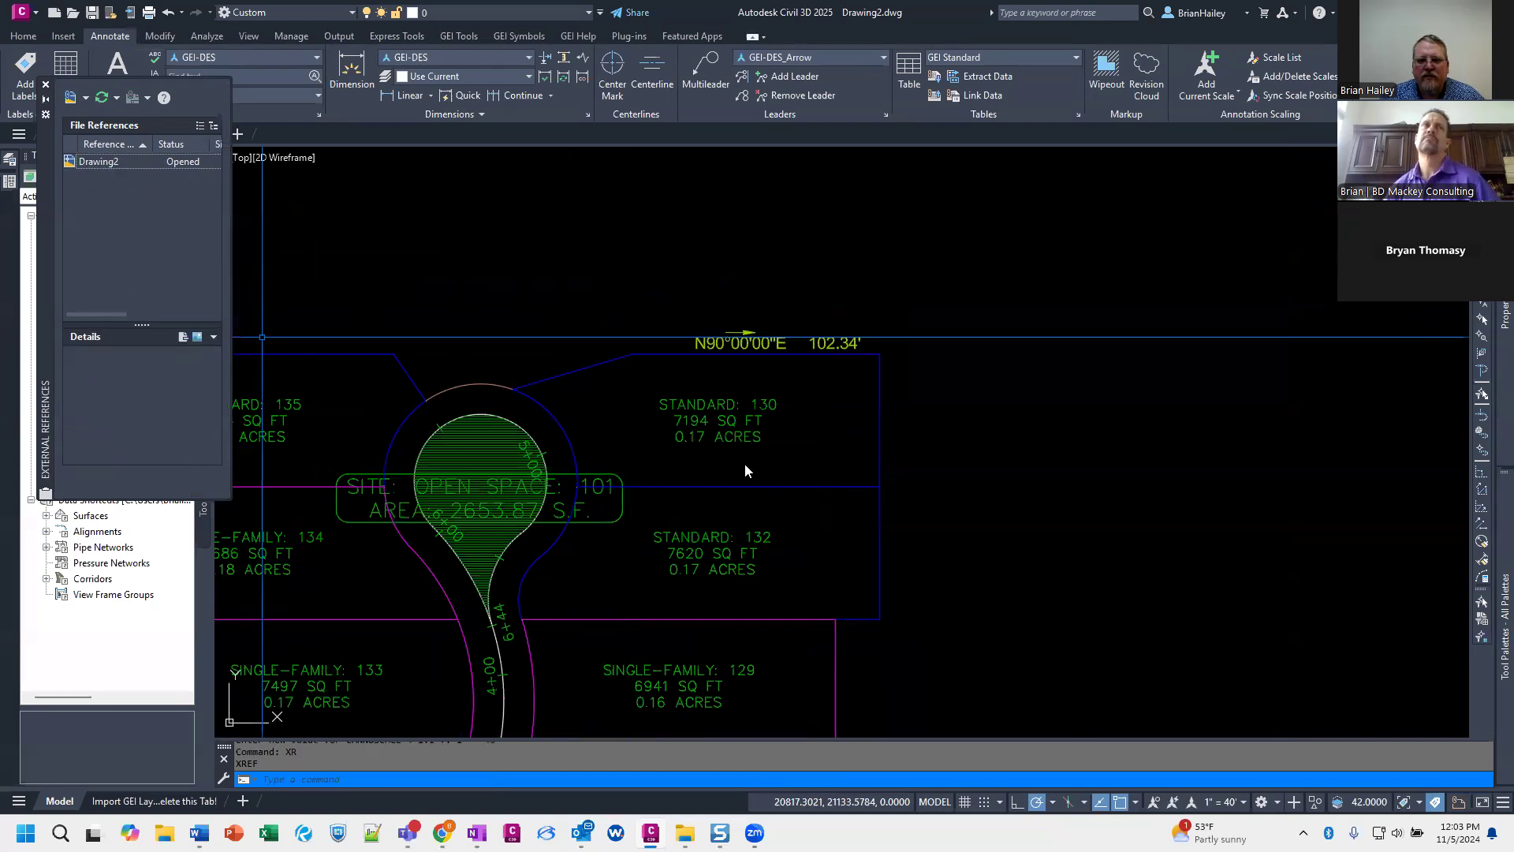
Step: Reattach Parcel-1E.dwg from the tutorial Drawings folder as an overlay
right_click(123, 220)
left_click(162, 272)
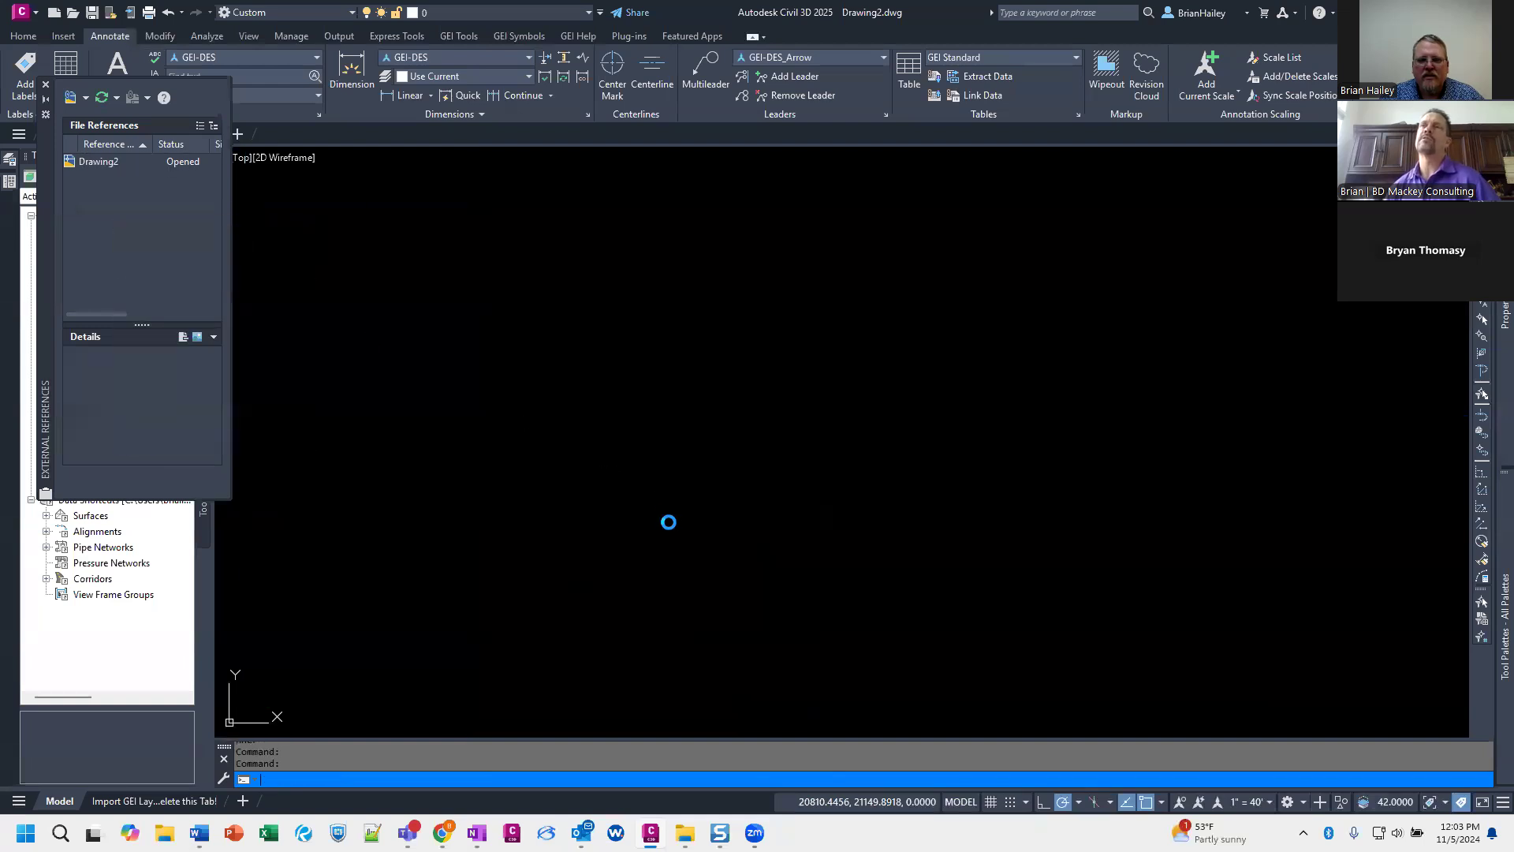
left_click(664, 445)
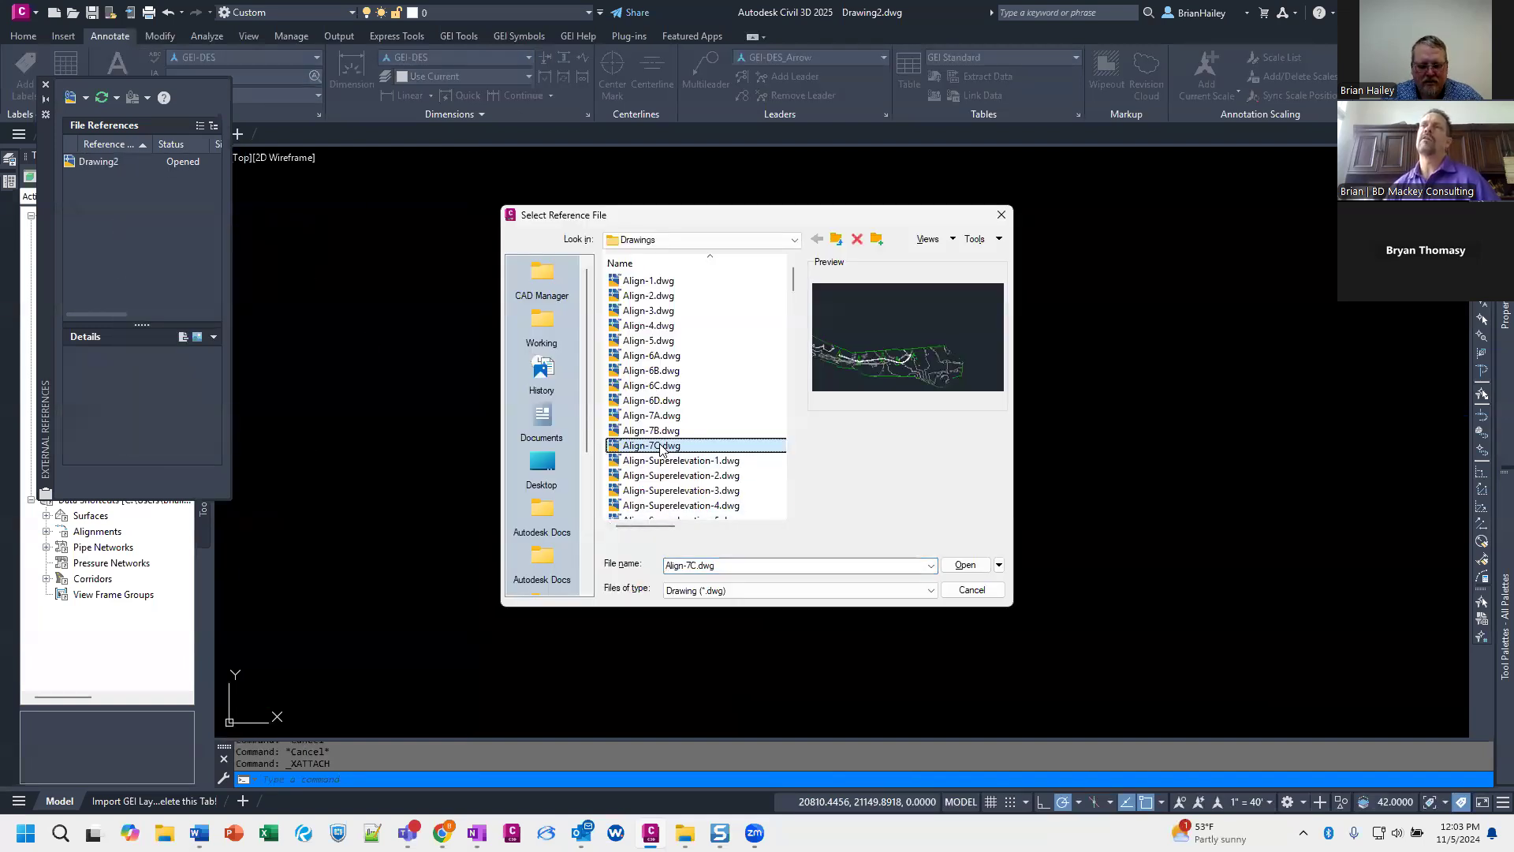
key("p")
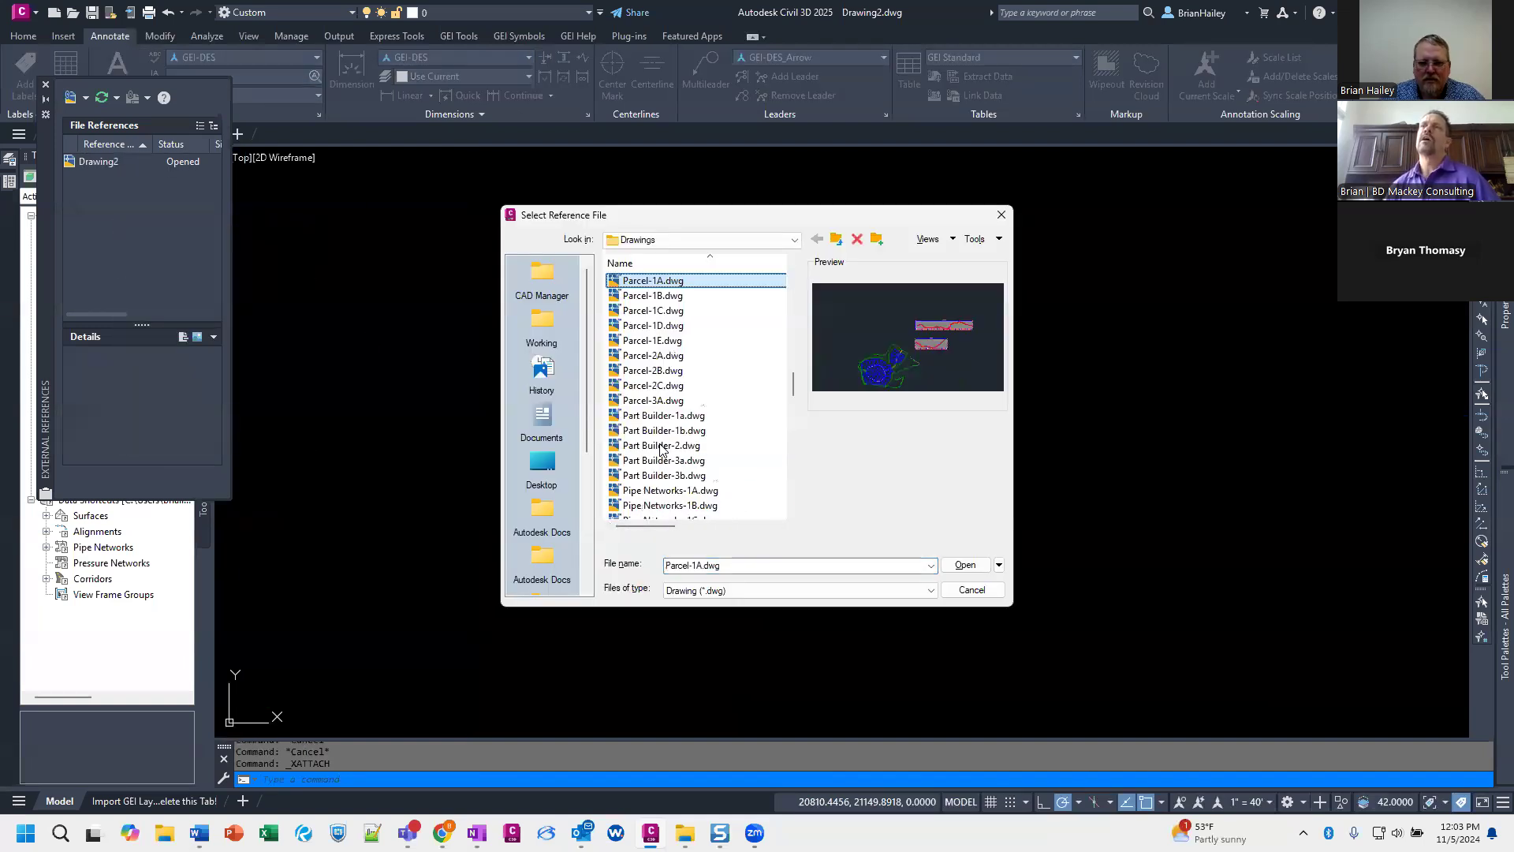
left_click(670, 405)
left_click(653, 310)
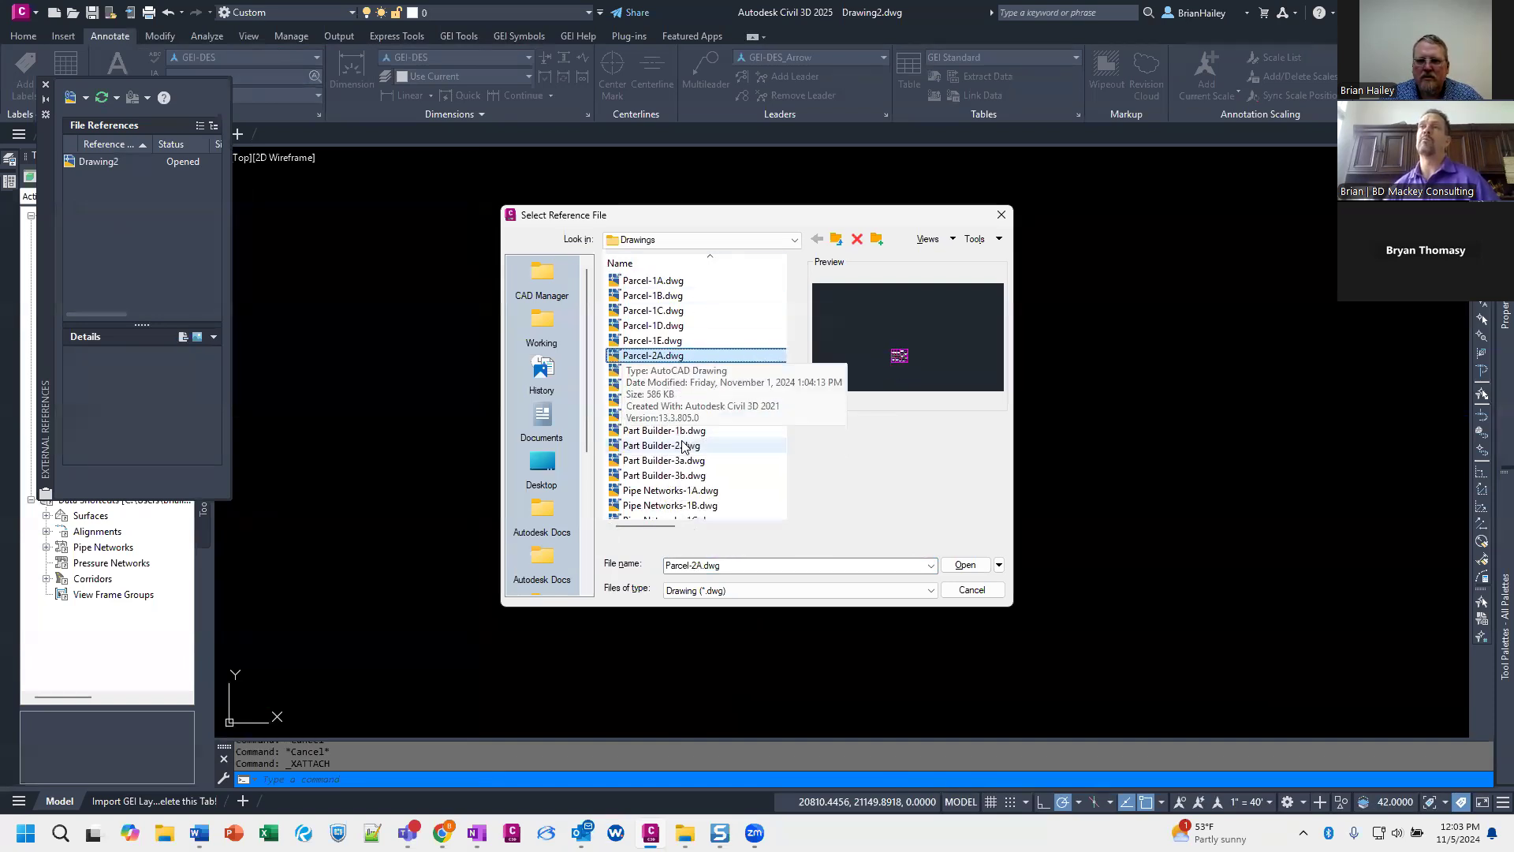
scroll(683, 447, "up", 1)
key("Down")
key("Down")
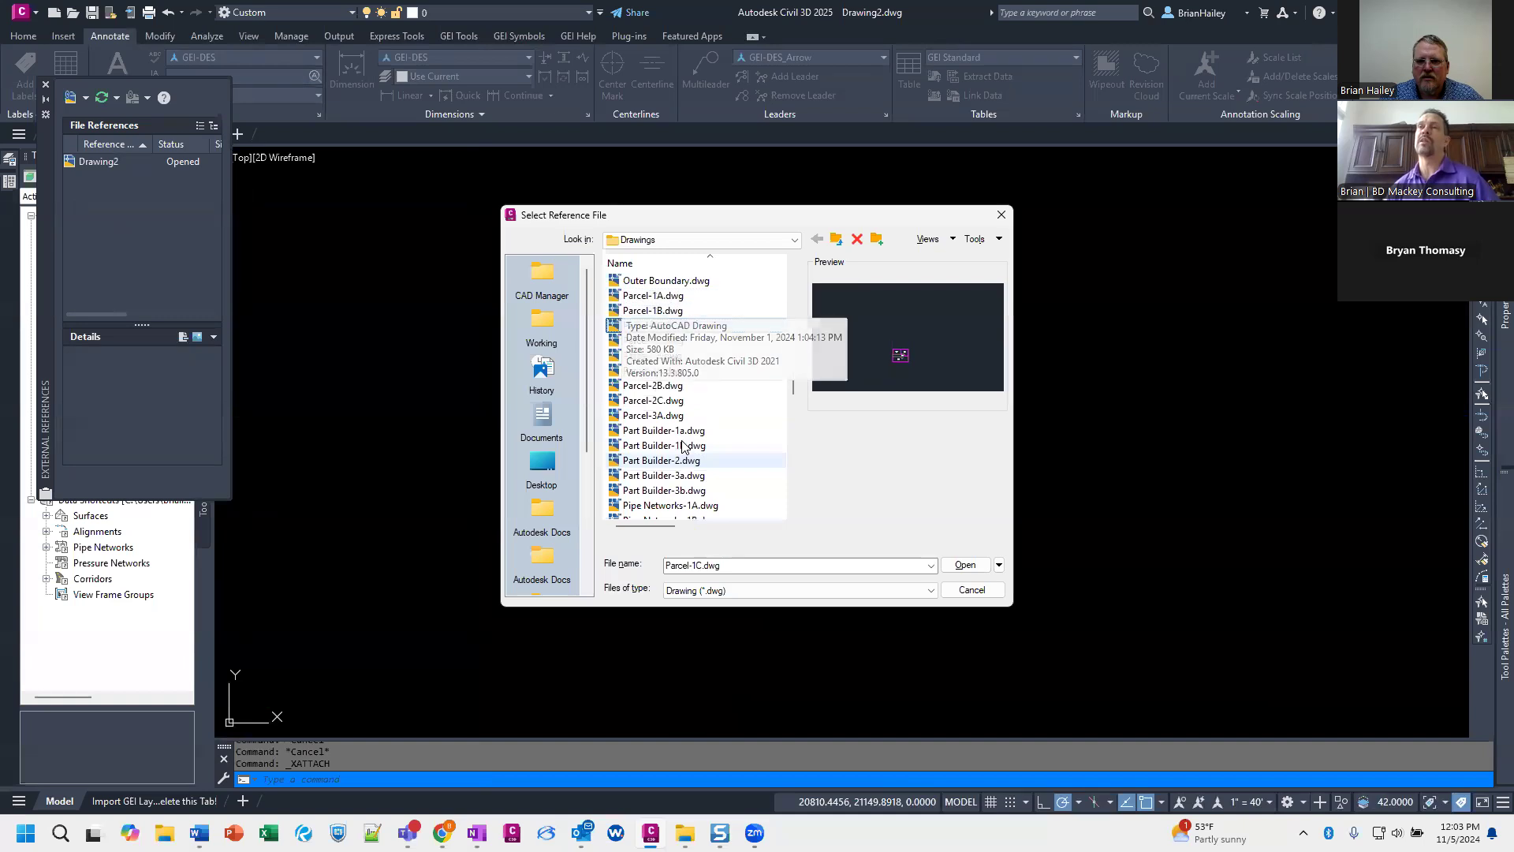
key("Return")
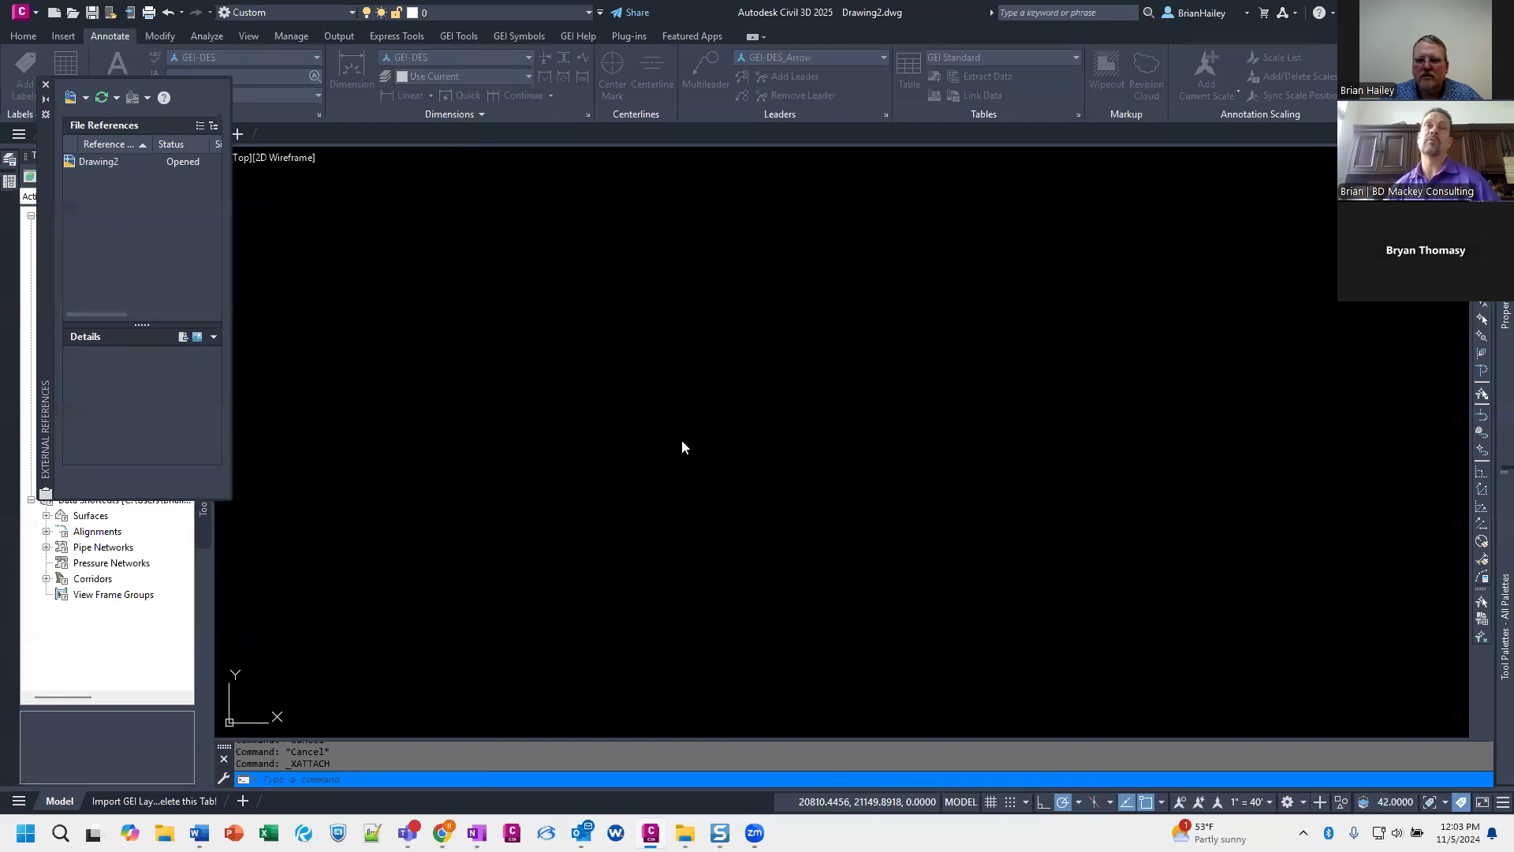
left_click(810, 588)
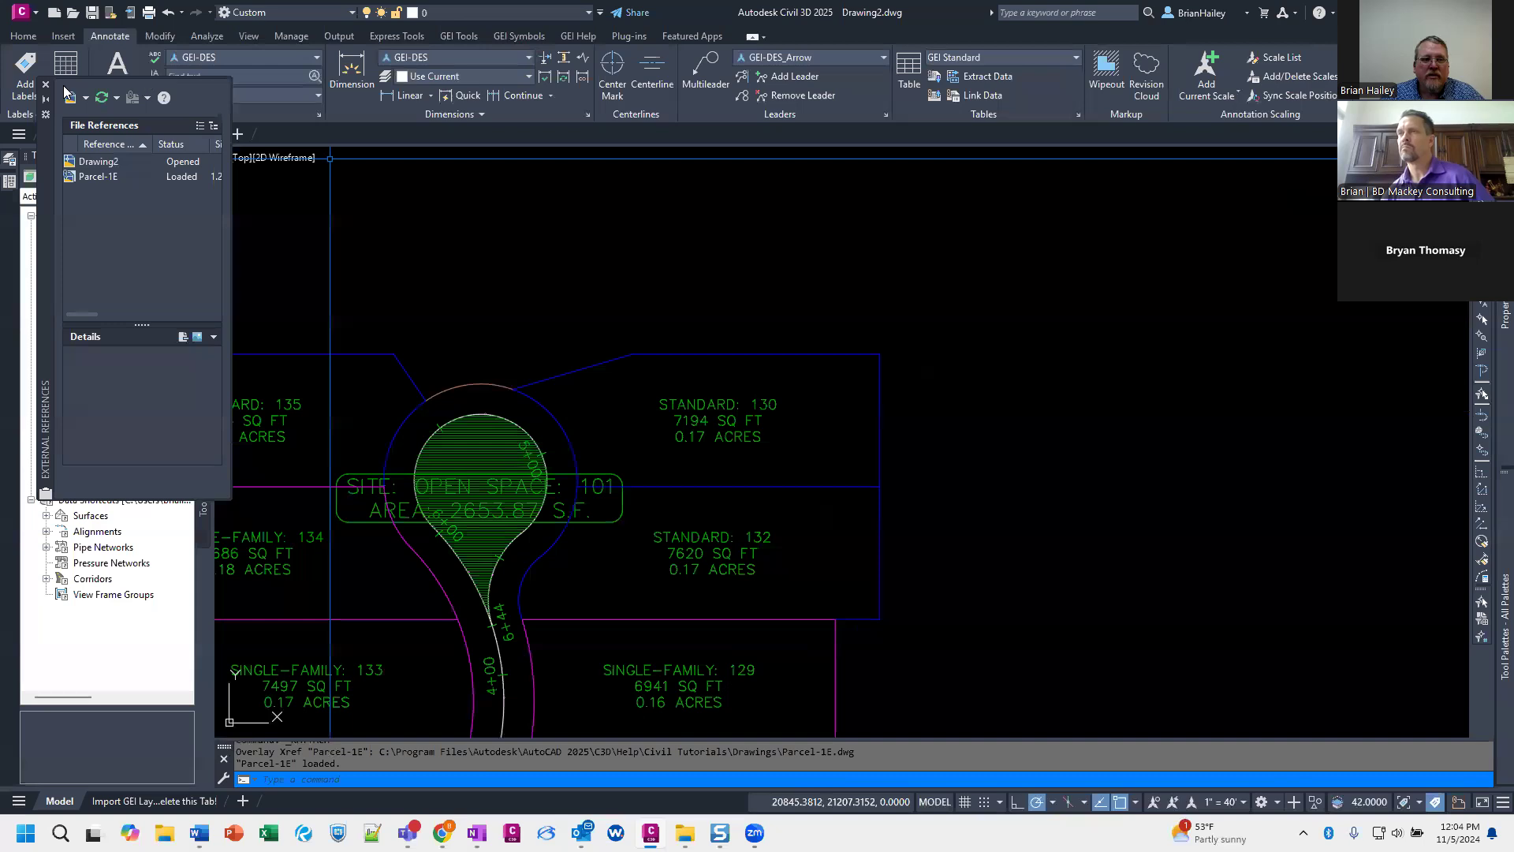
Step: Reopen Add Labels and choose the Parcel feature with the Single Segment label type
left_click(24, 71)
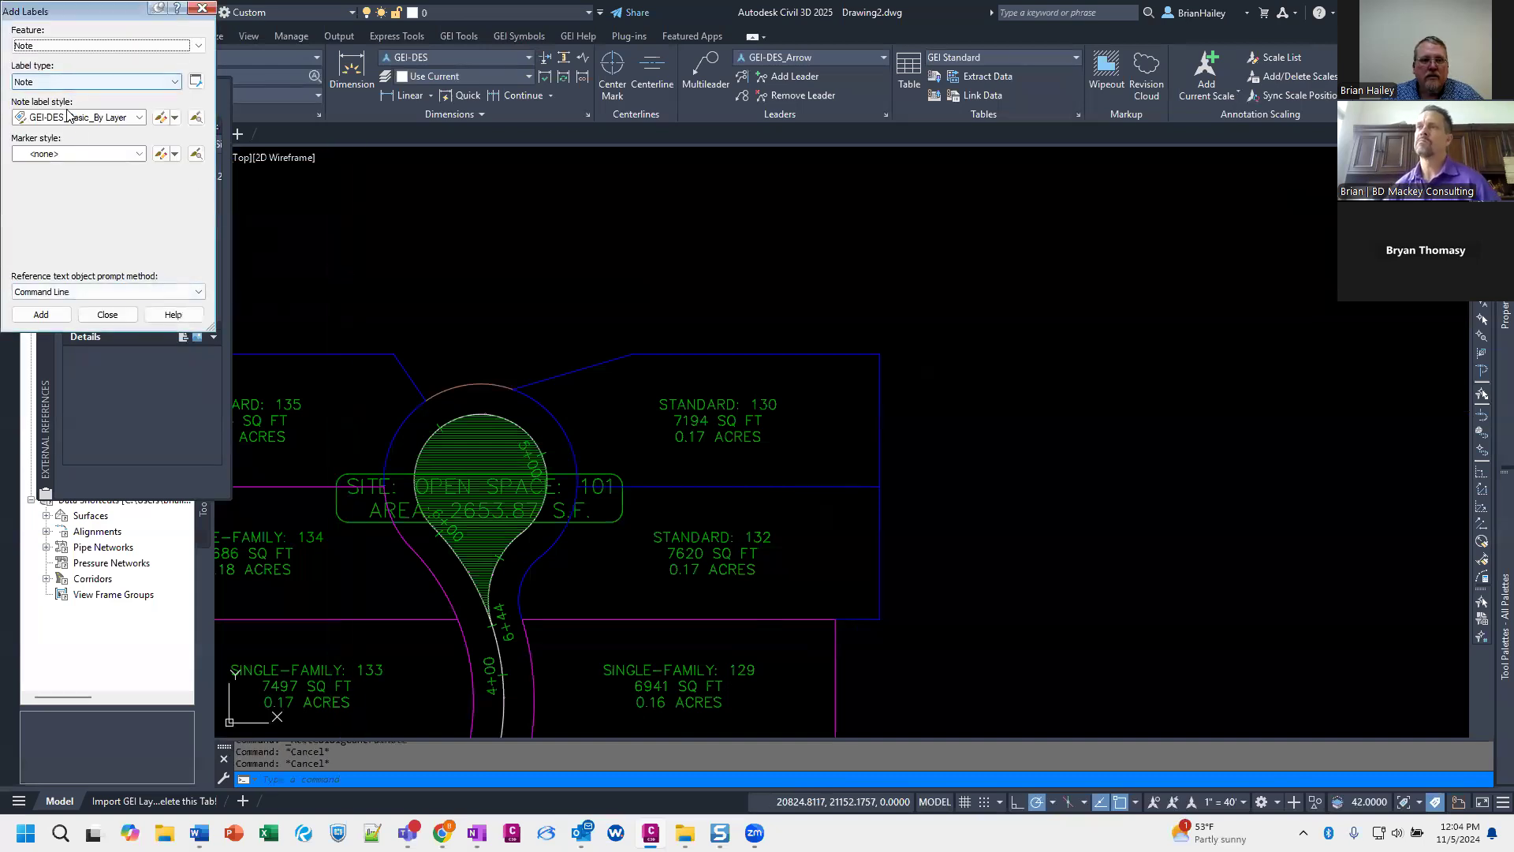
left_click(55, 45)
left_click(47, 94)
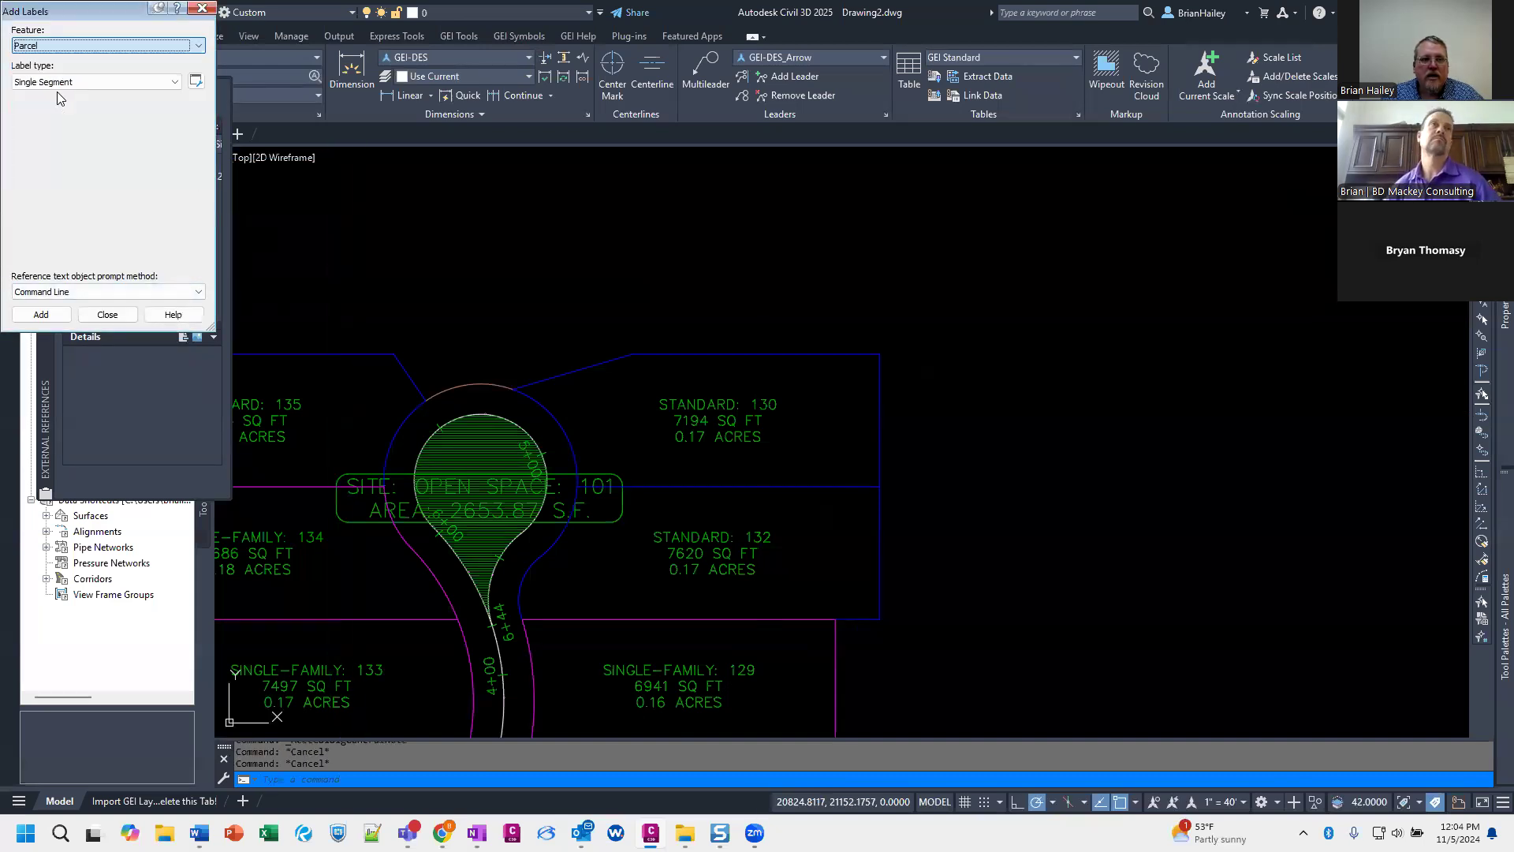
left_click(66, 82)
left_click(68, 95)
Step: Browse the line label styles and choose GEI-DES_Distance Only_By Layer for the parcel segments
left_click(75, 118)
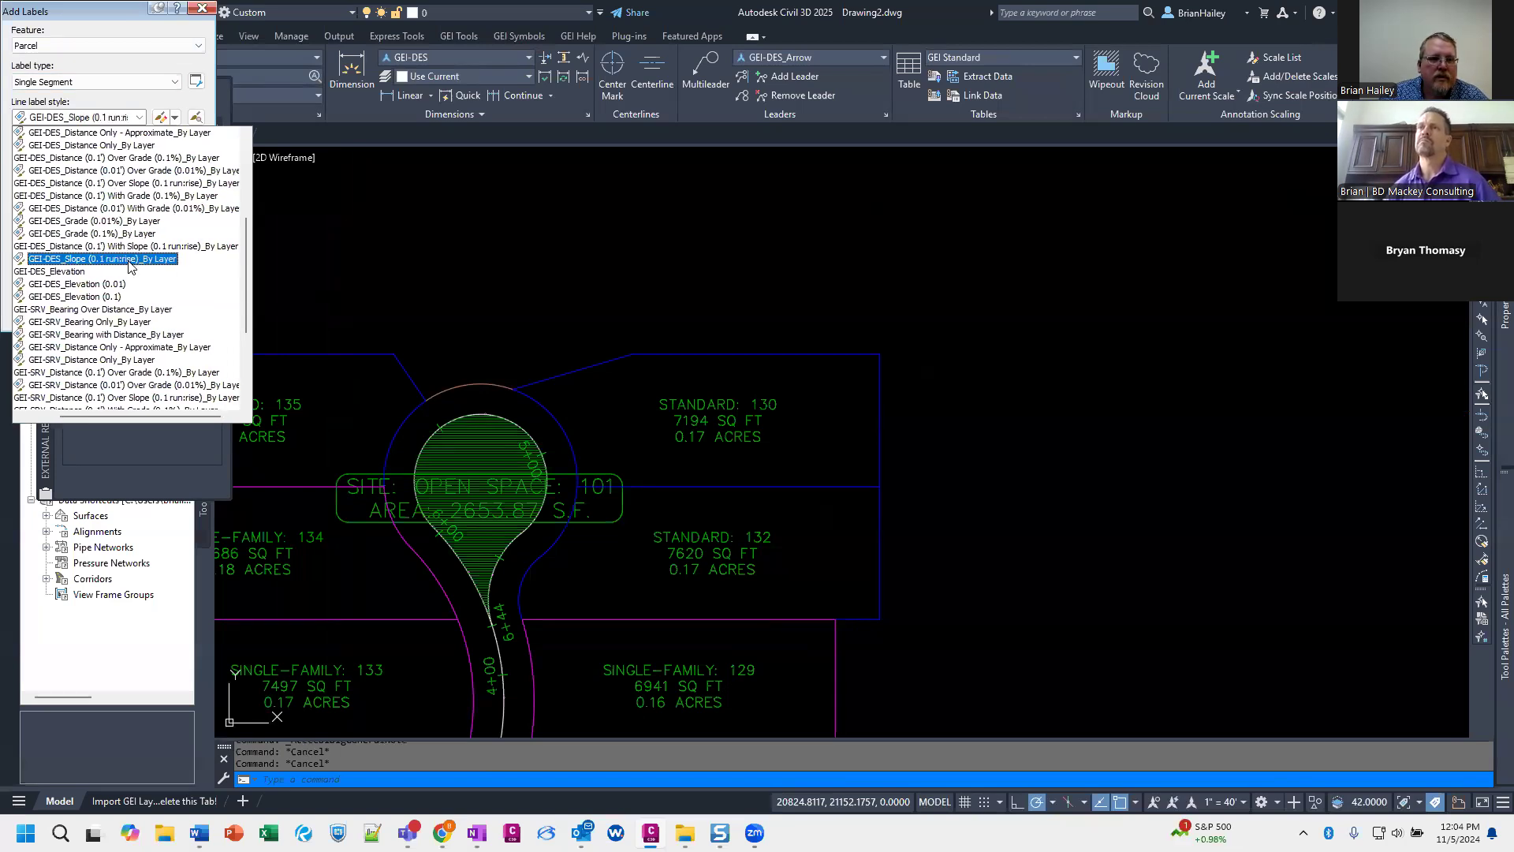
scroll(130, 267, "down", 1)
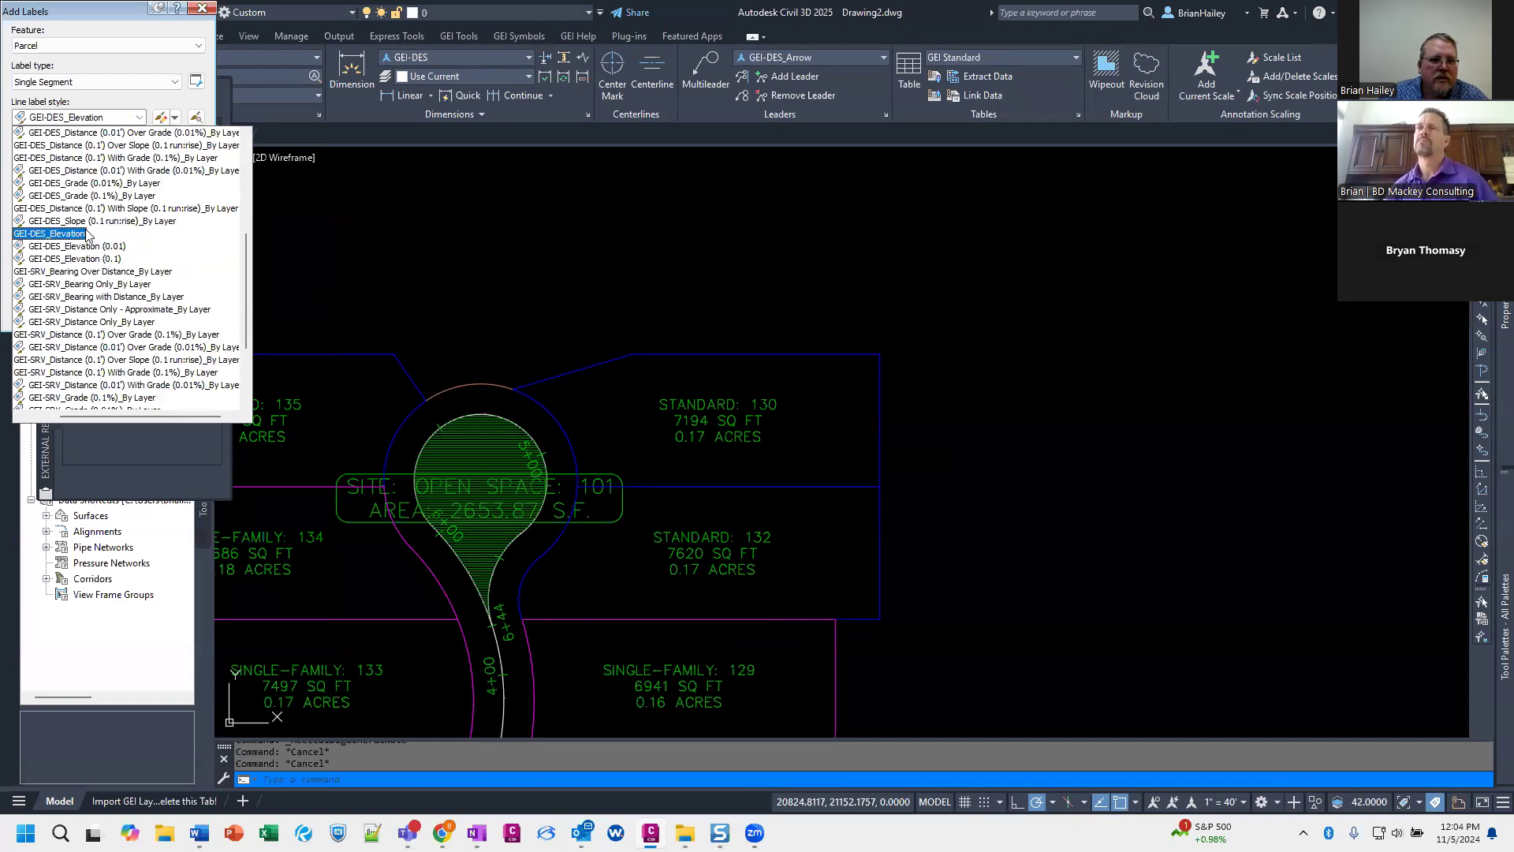
scroll(87, 235, "up", 4)
scroll(87, 235, "up", 2)
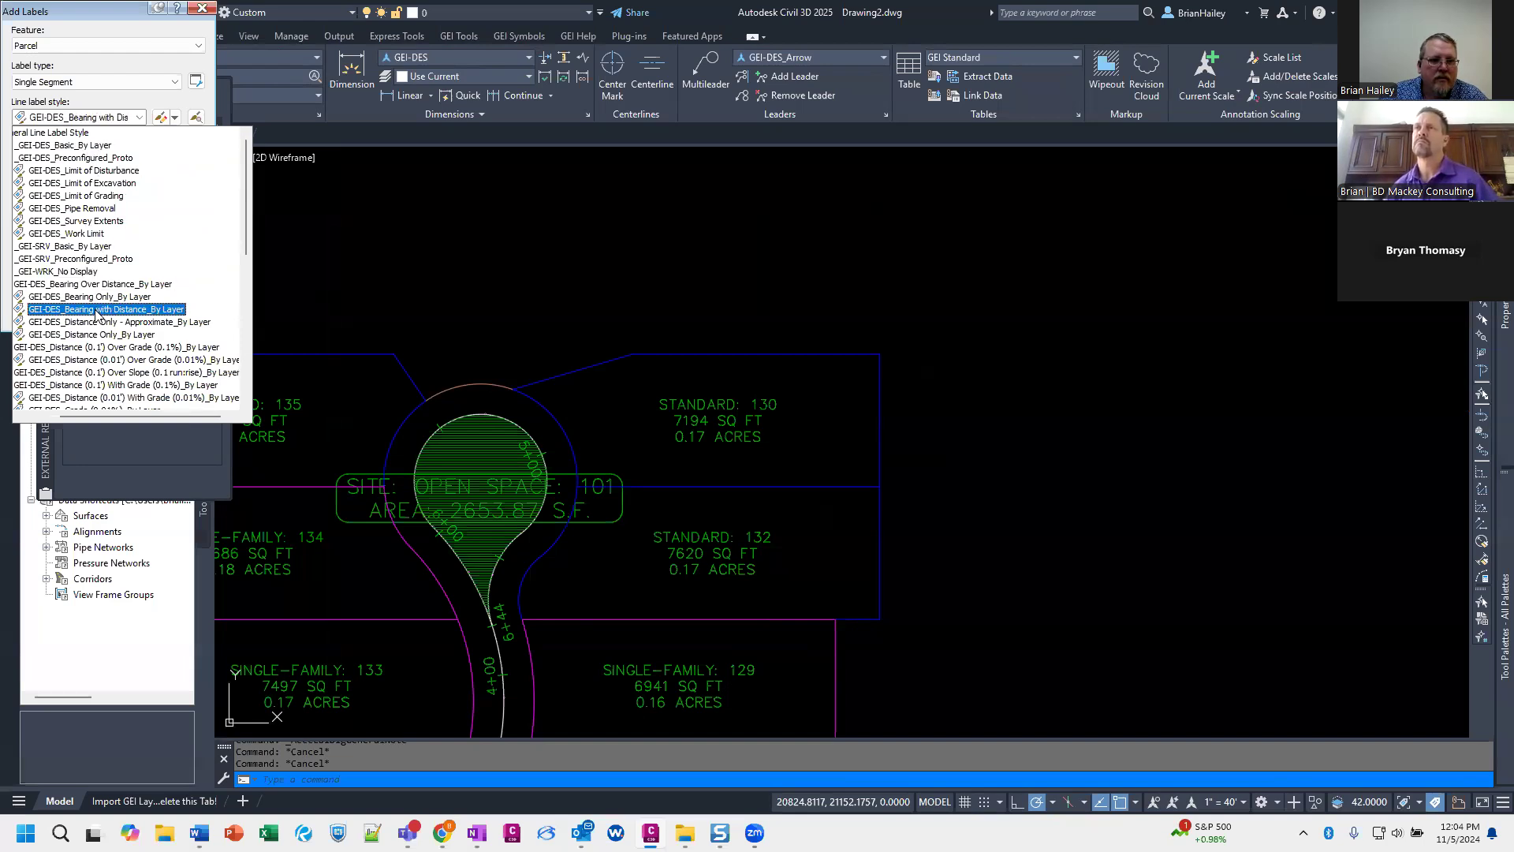
left_click(97, 335)
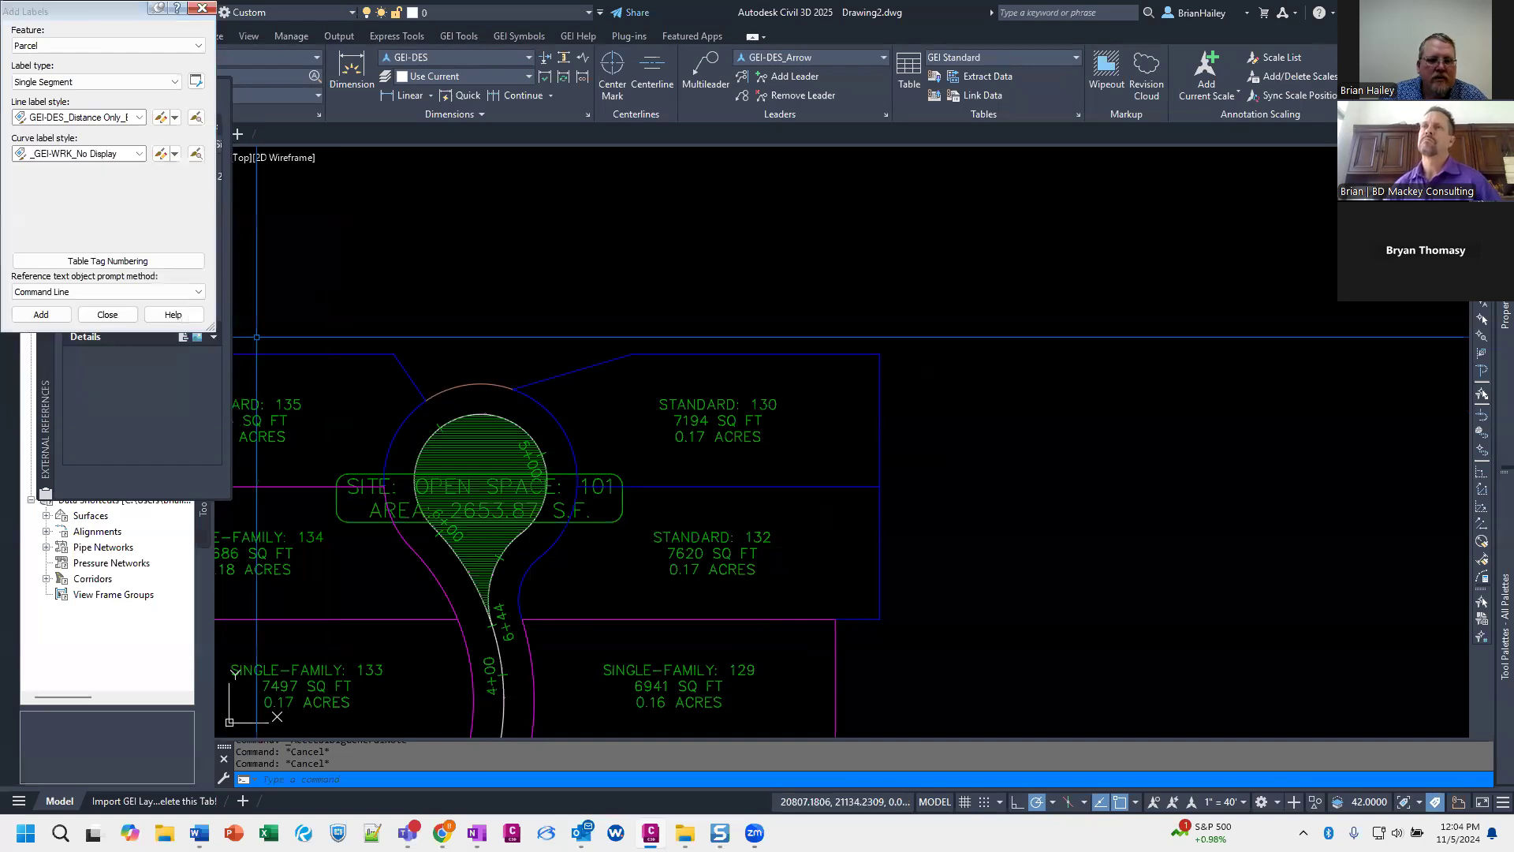
Step: Add distance labels to the northern, eastern and southern lines of lot 130
left_click(41, 314)
left_click(788, 355)
left_click(878, 423)
left_click(809, 487)
key("Escape")
key("Escape")
middle_click_drag(864, 592, 967, 539)
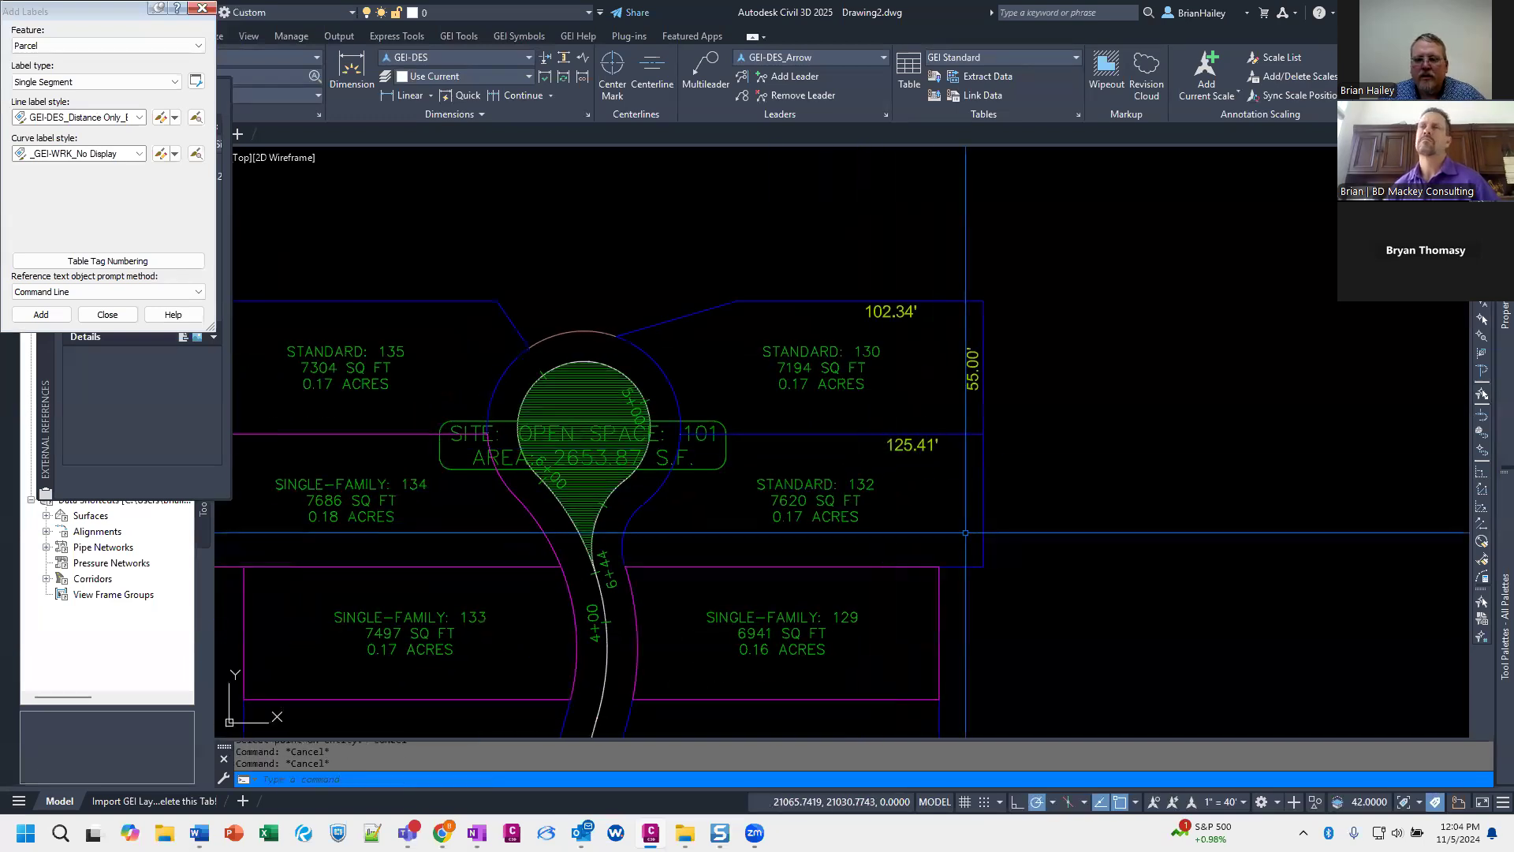
left_click(811, 523)
left_click(836, 497)
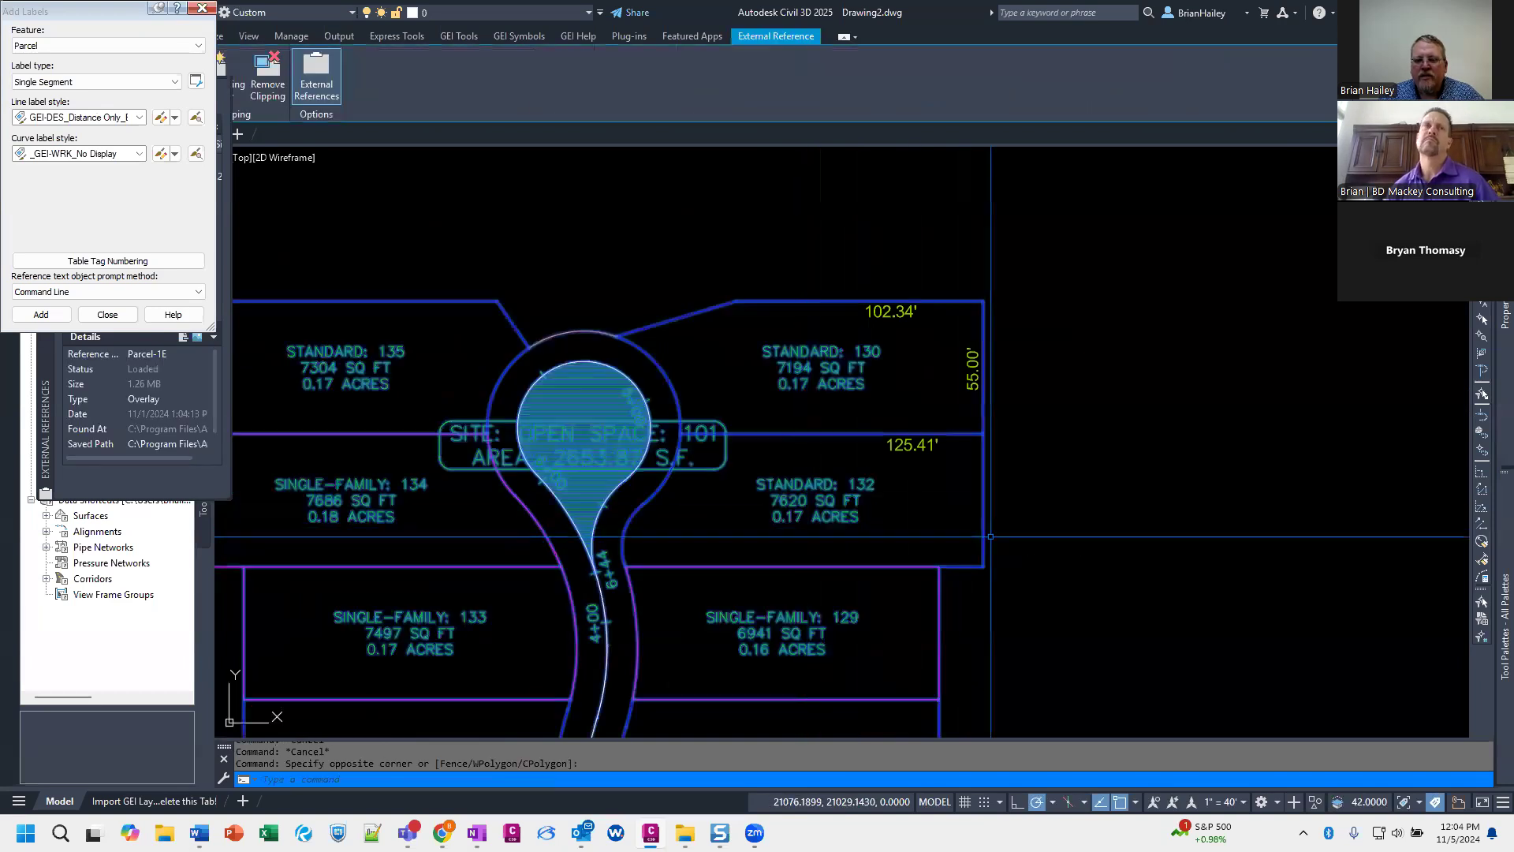
right_click(860, 475)
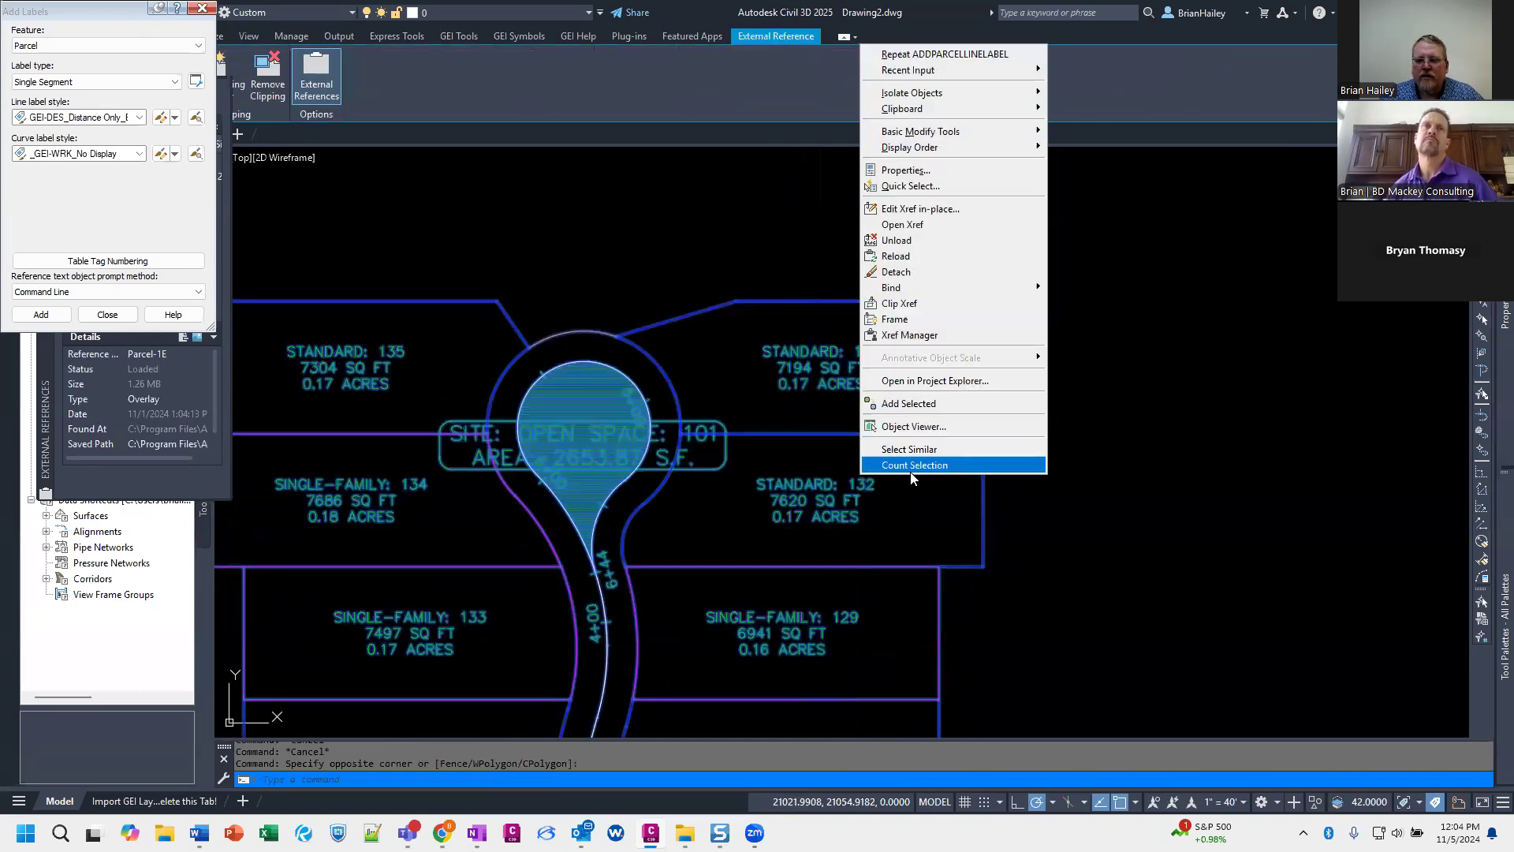
key("Escape")
key("Escape")
key("Escape")
middle_click_drag(833, 395, 817, 429)
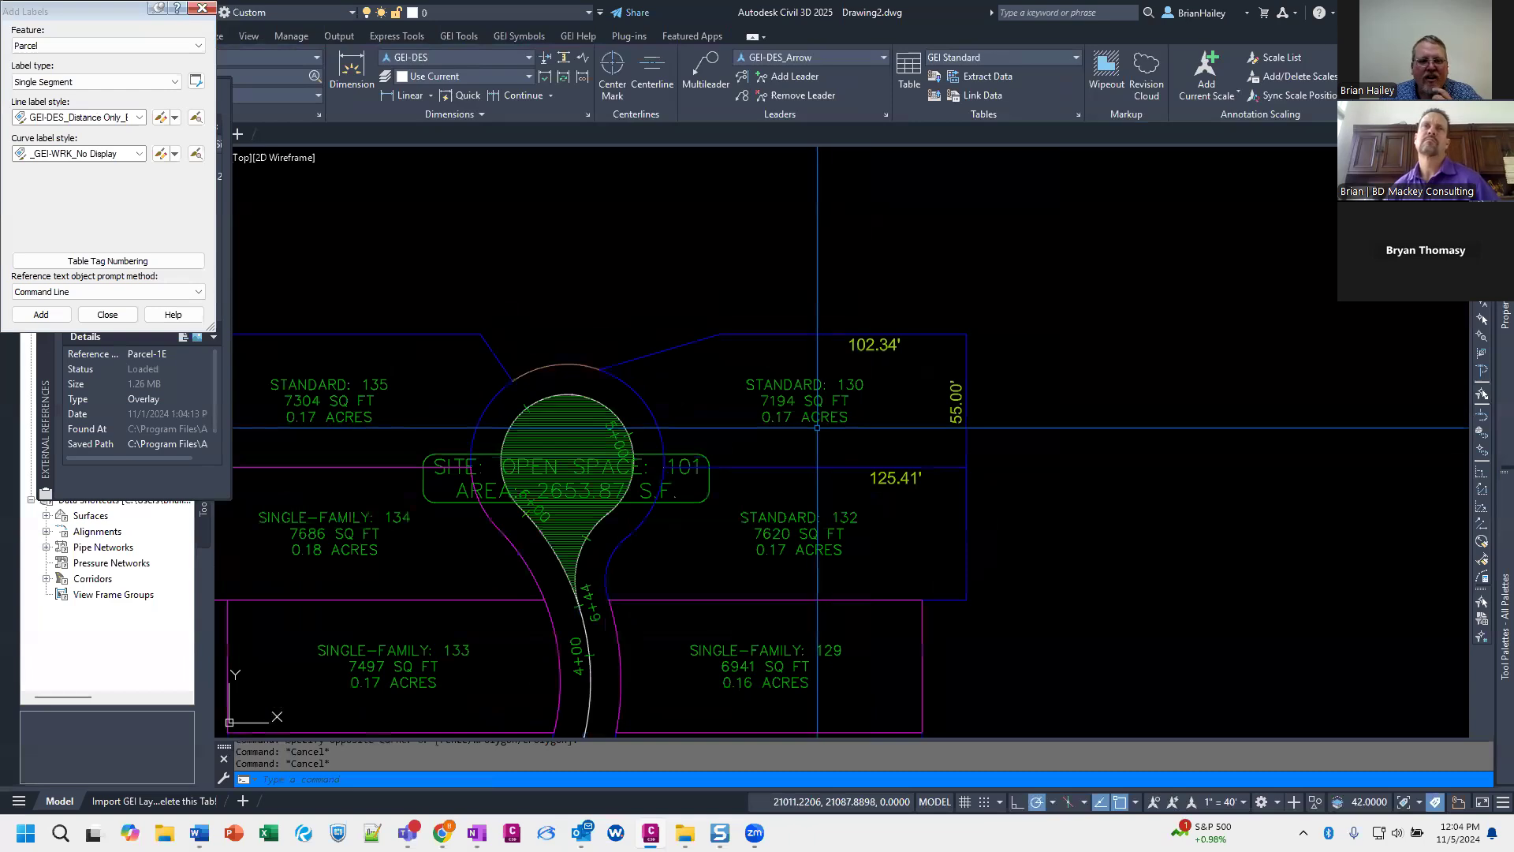
left_click(41, 314)
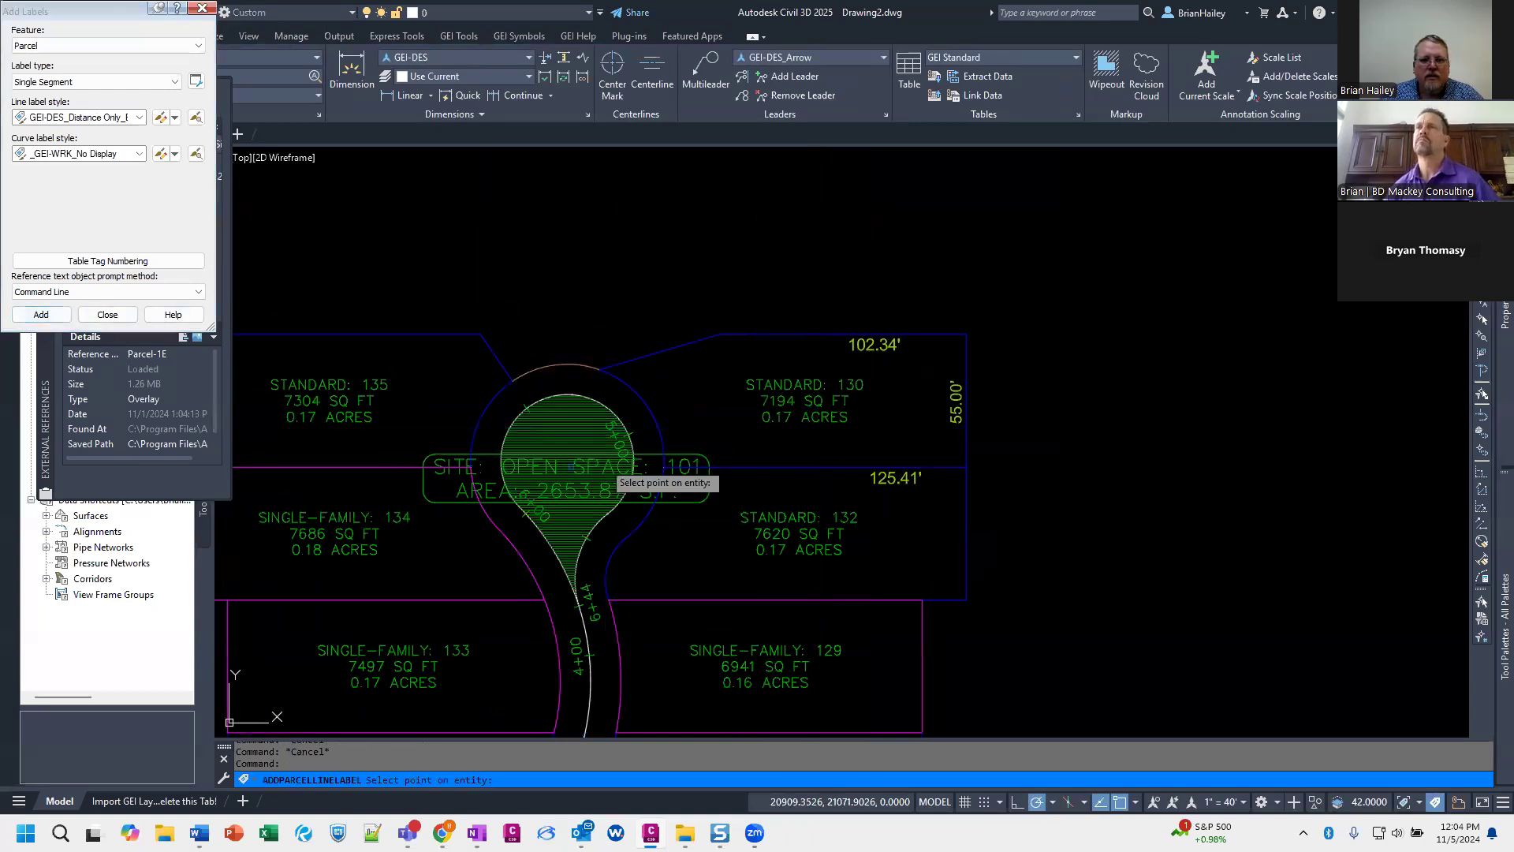
left_click(608, 307)
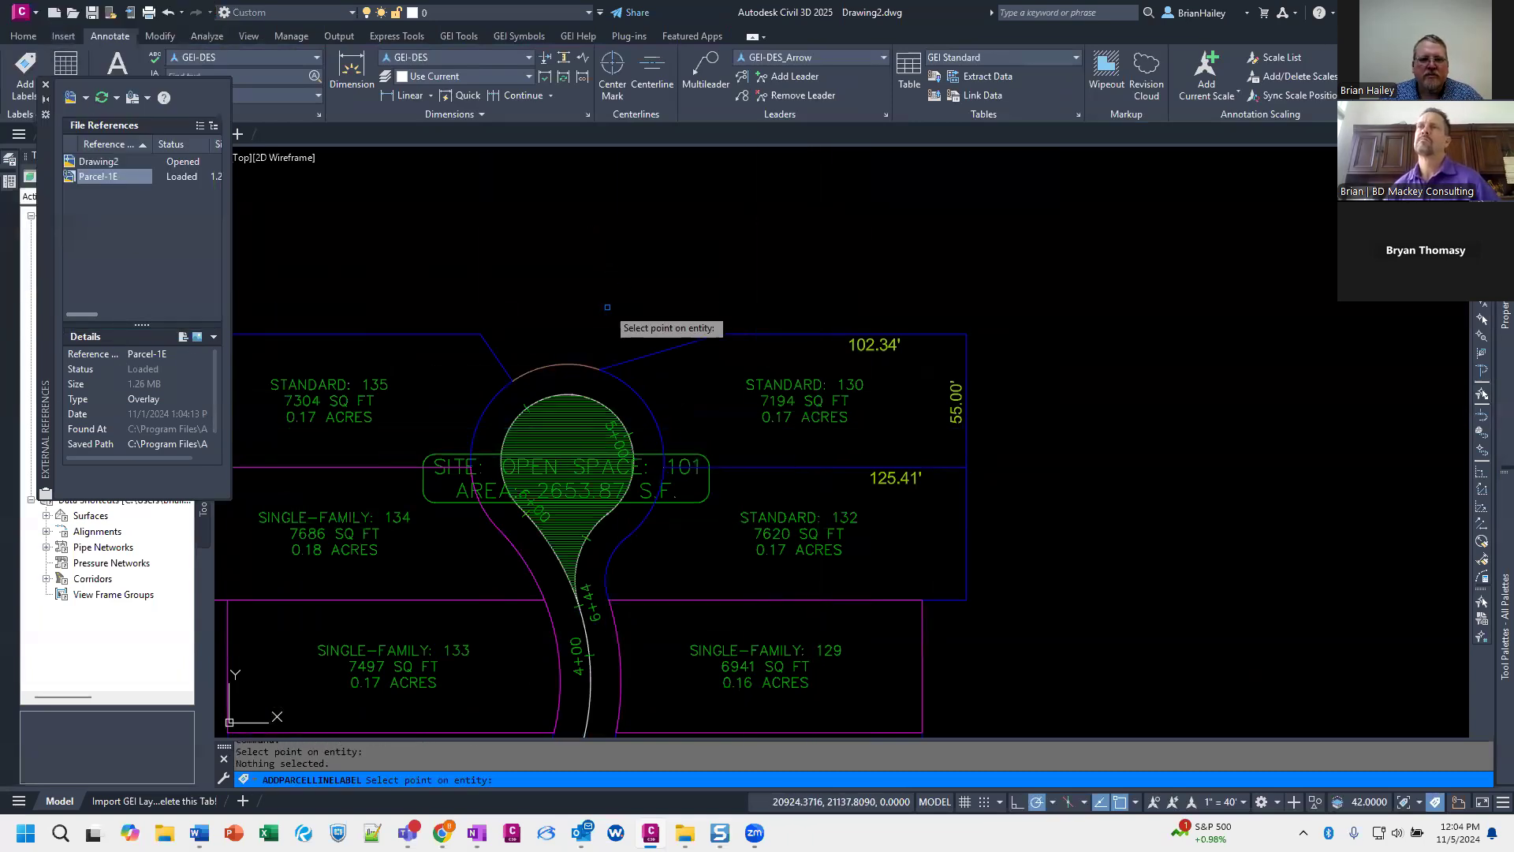
key("Escape")
key("Escape")
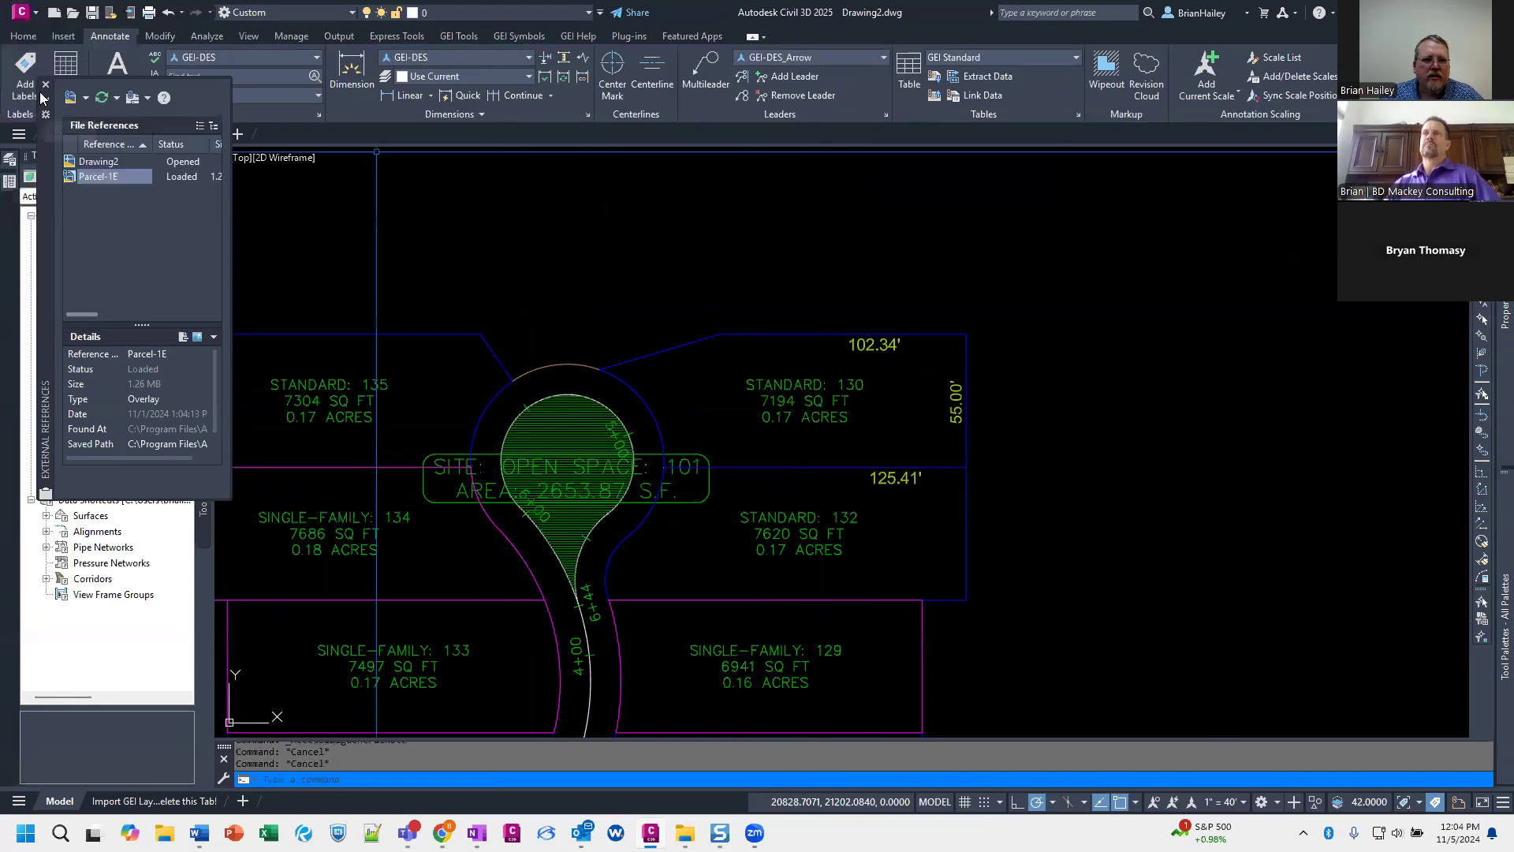
Step: Reopen Add Labels for parcels, choose the Area label type and label lot 130 through the external reference
left_click(28, 96)
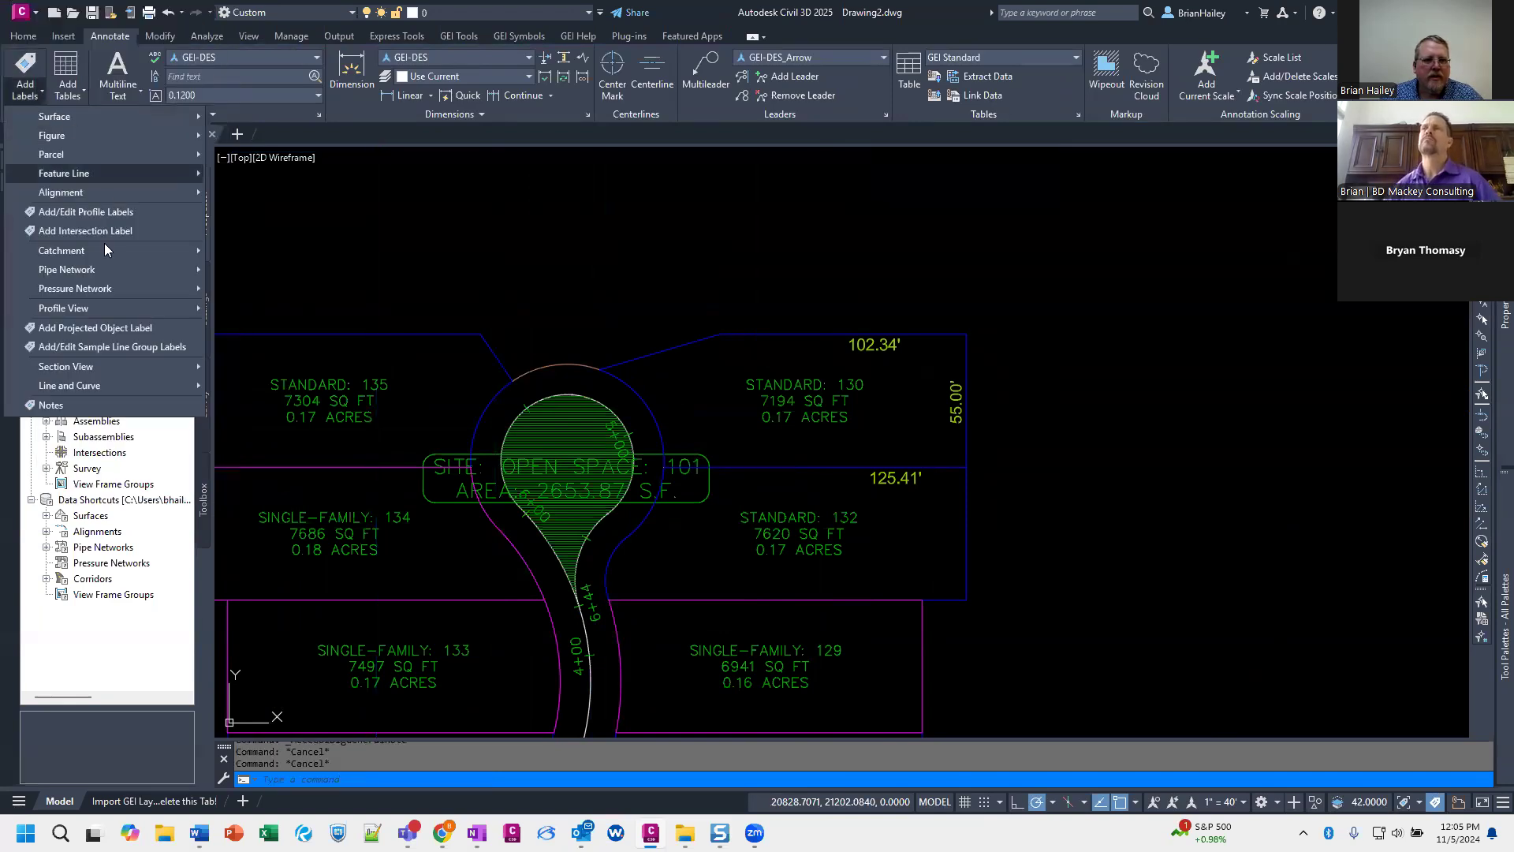
mouse_move(87, 158)
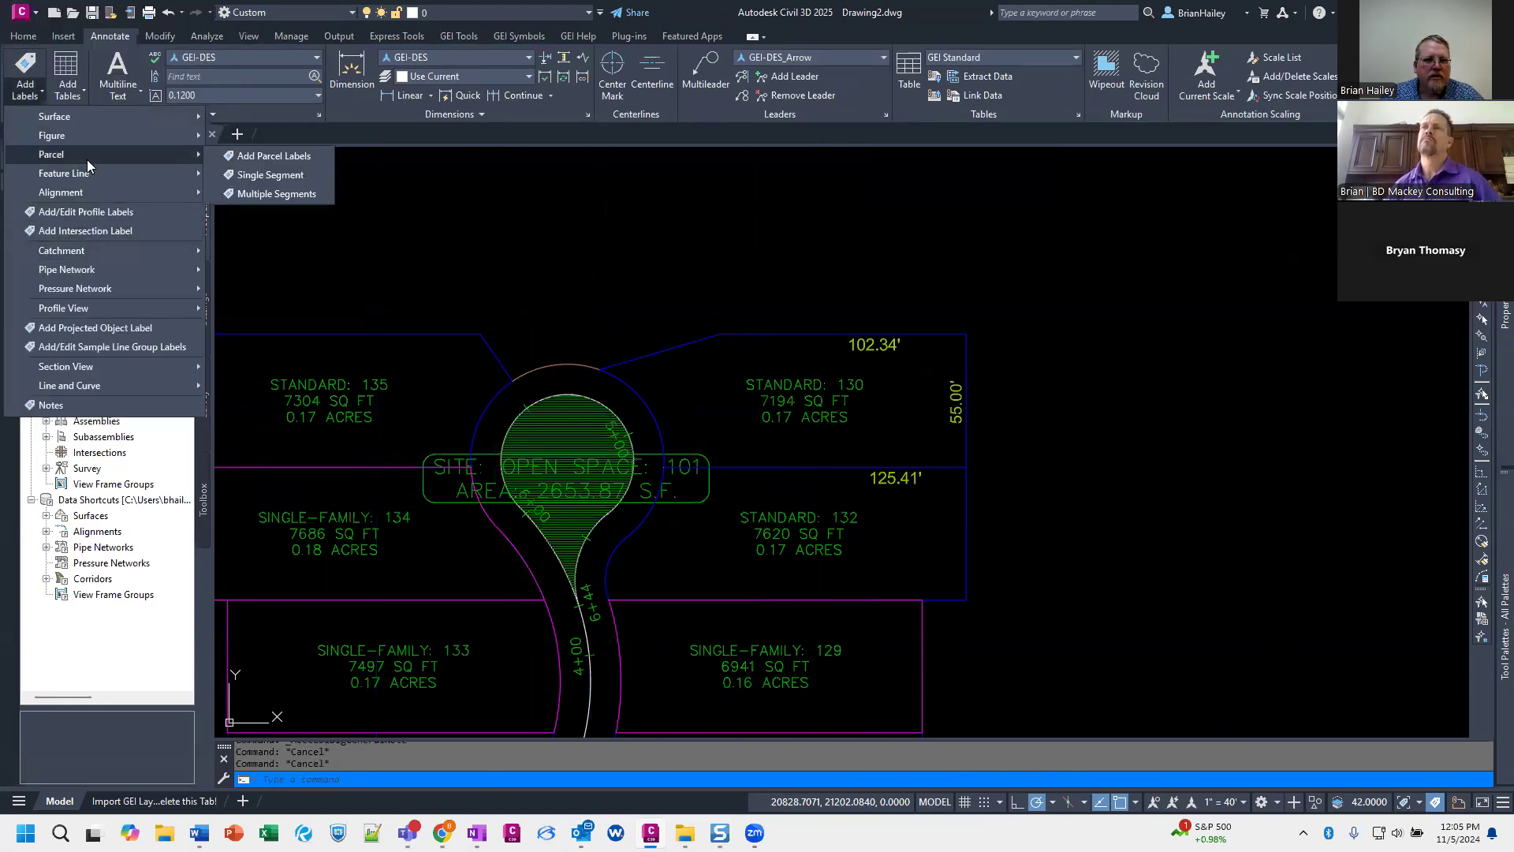
left_click(279, 161)
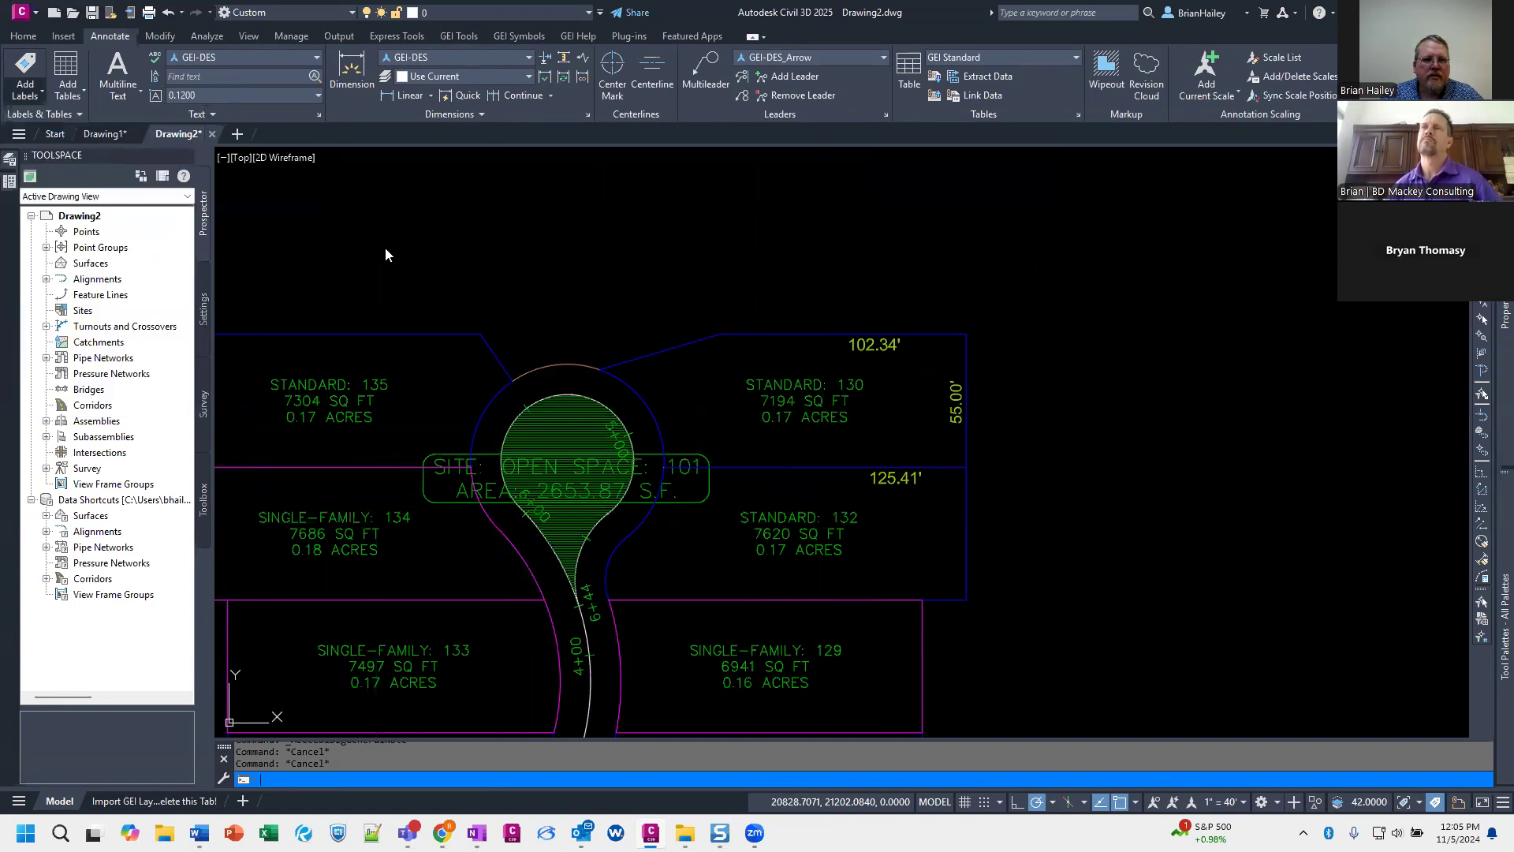
left_click(88, 81)
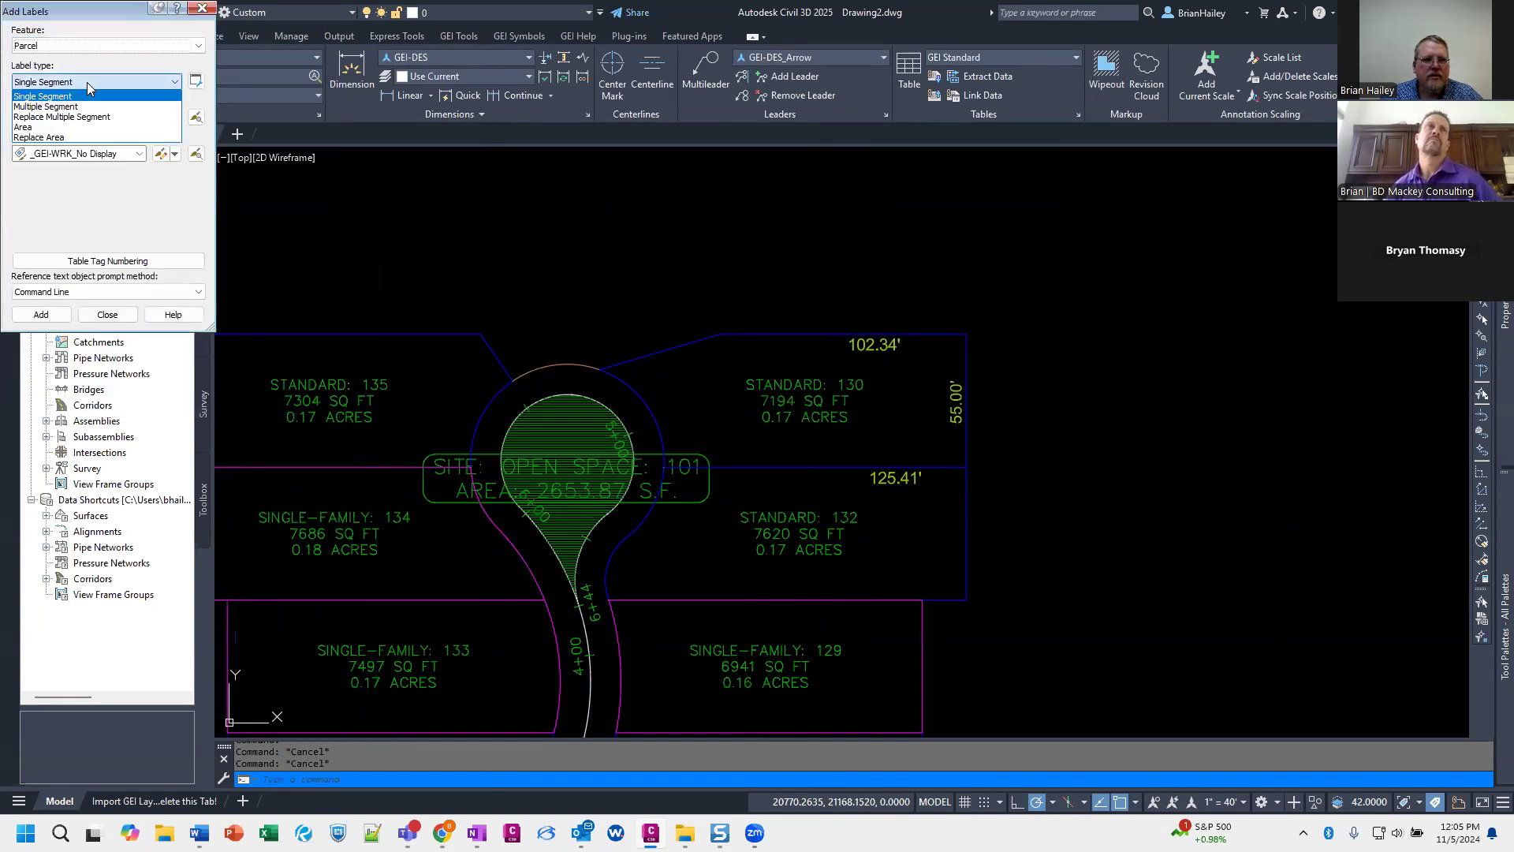
left_click(23, 127)
left_click(41, 314)
left_click(828, 399)
left_click(862, 412)
left_click(868, 426)
left_click(814, 404)
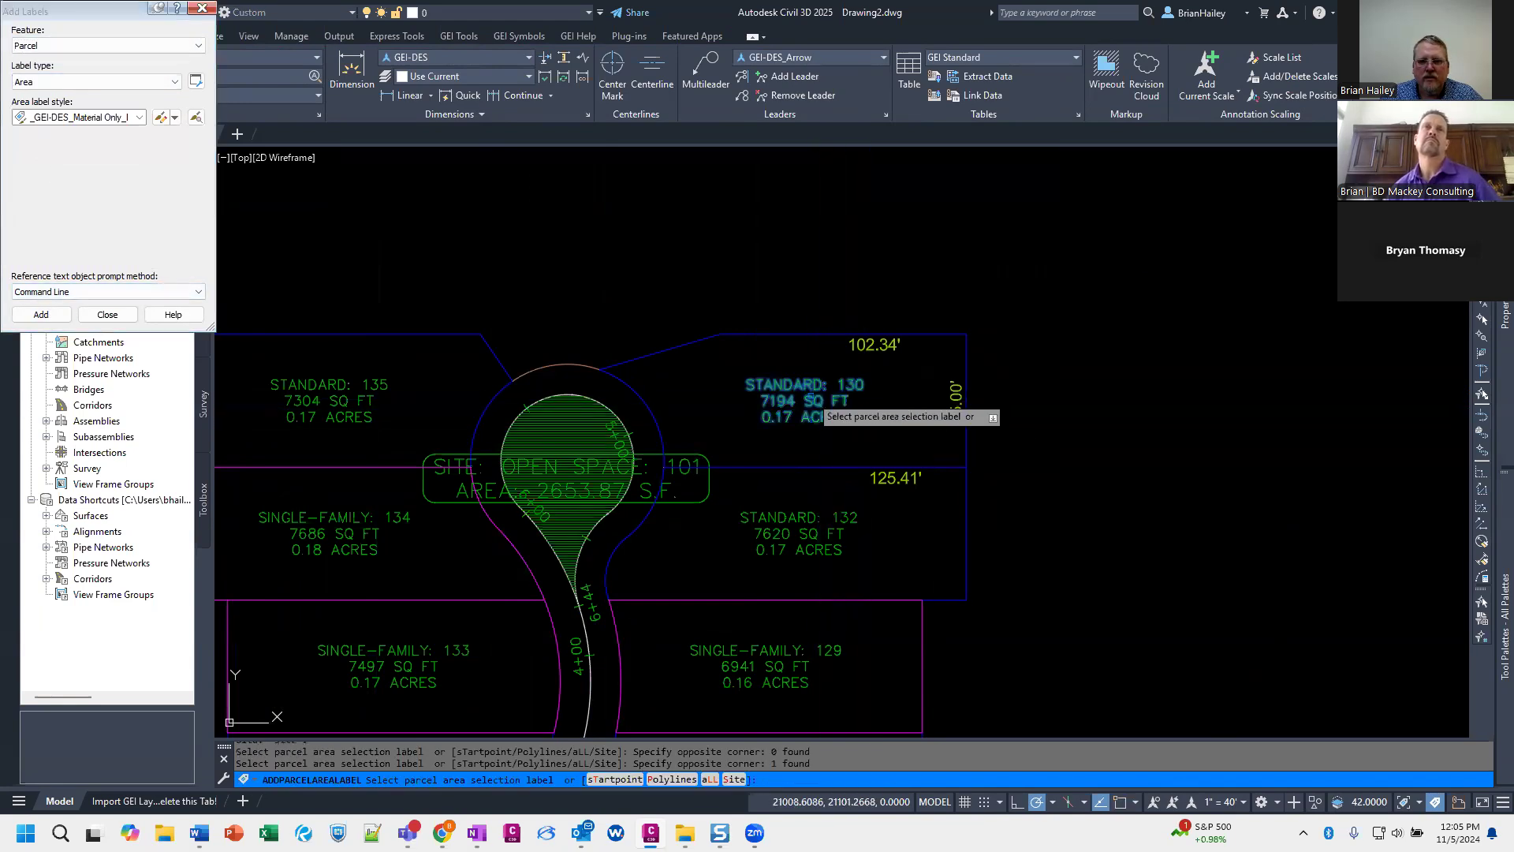
key("Escape")
Step: Move the new area label southeast off lot 130's existing text so it displays with a leader
left_click(805, 402)
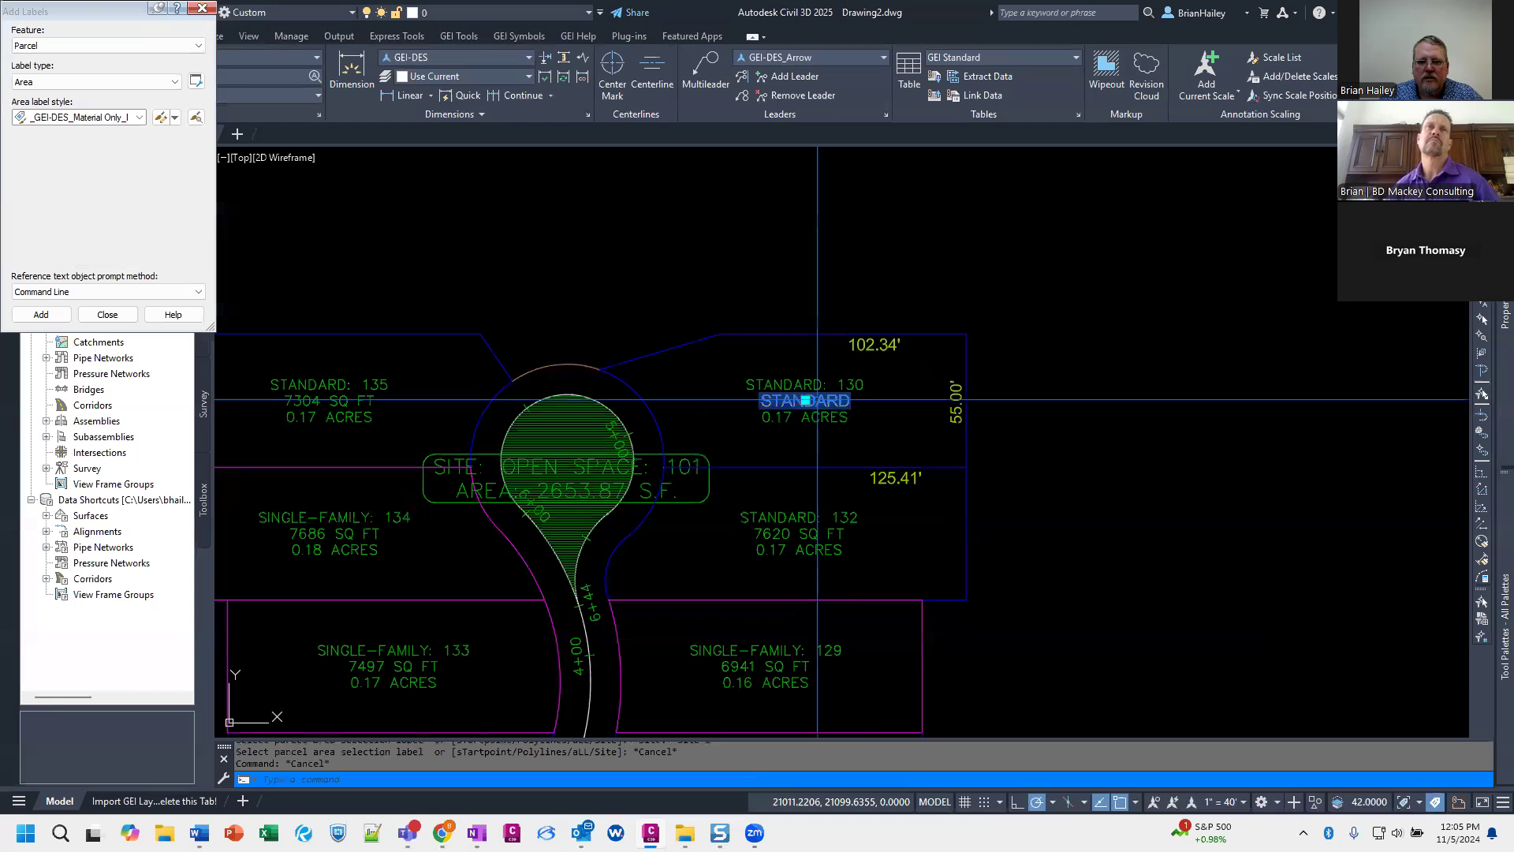
left_click(805, 401)
left_click(858, 440)
key("Escape")
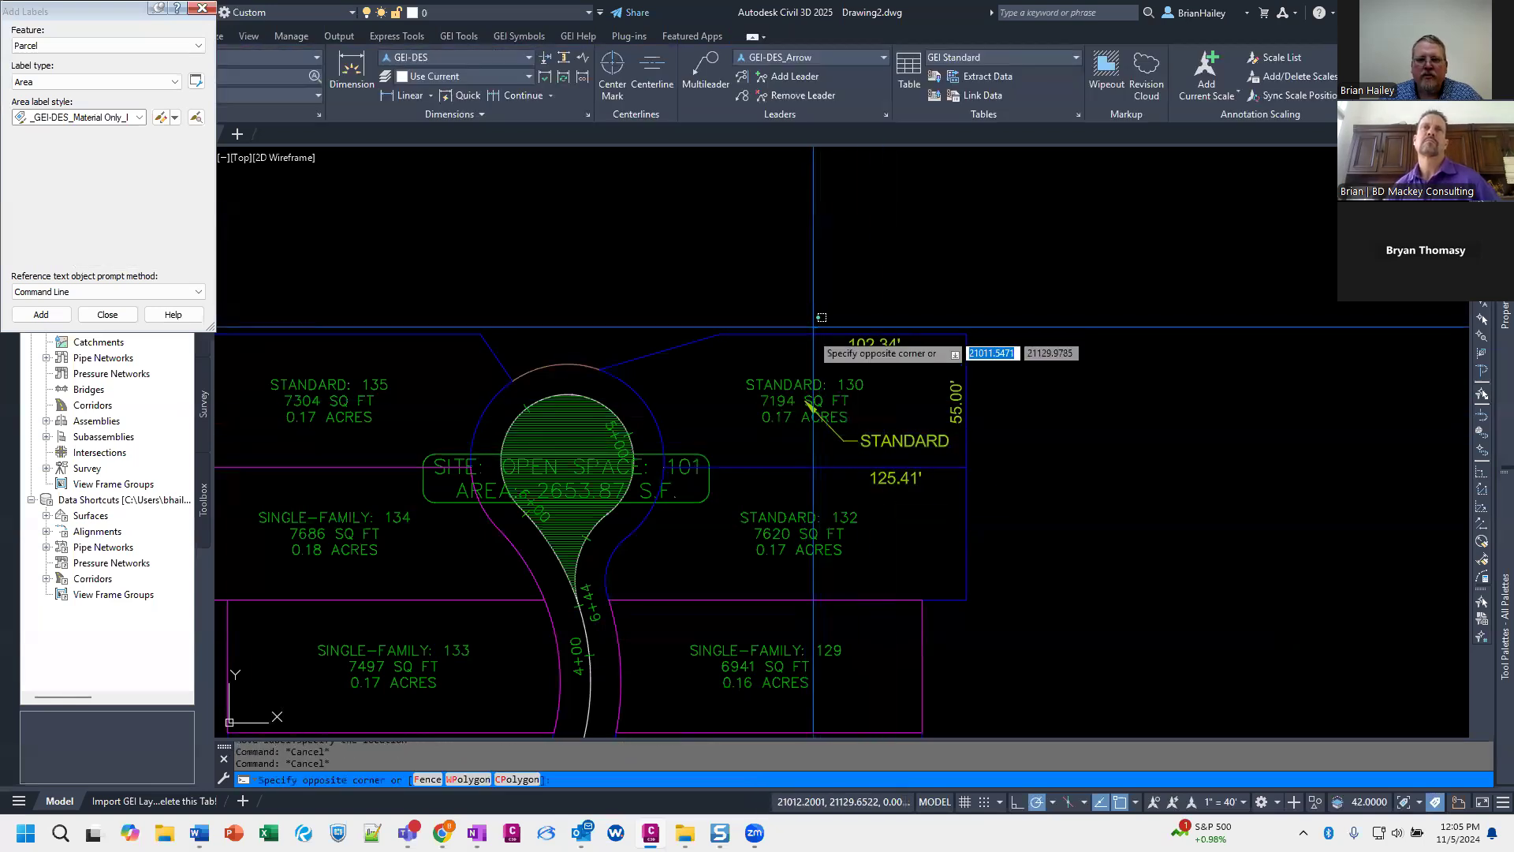
Step: Open the source drawing of the Parcel-1E external reference as read-only
left_click(802, 343)
right_click(801, 343)
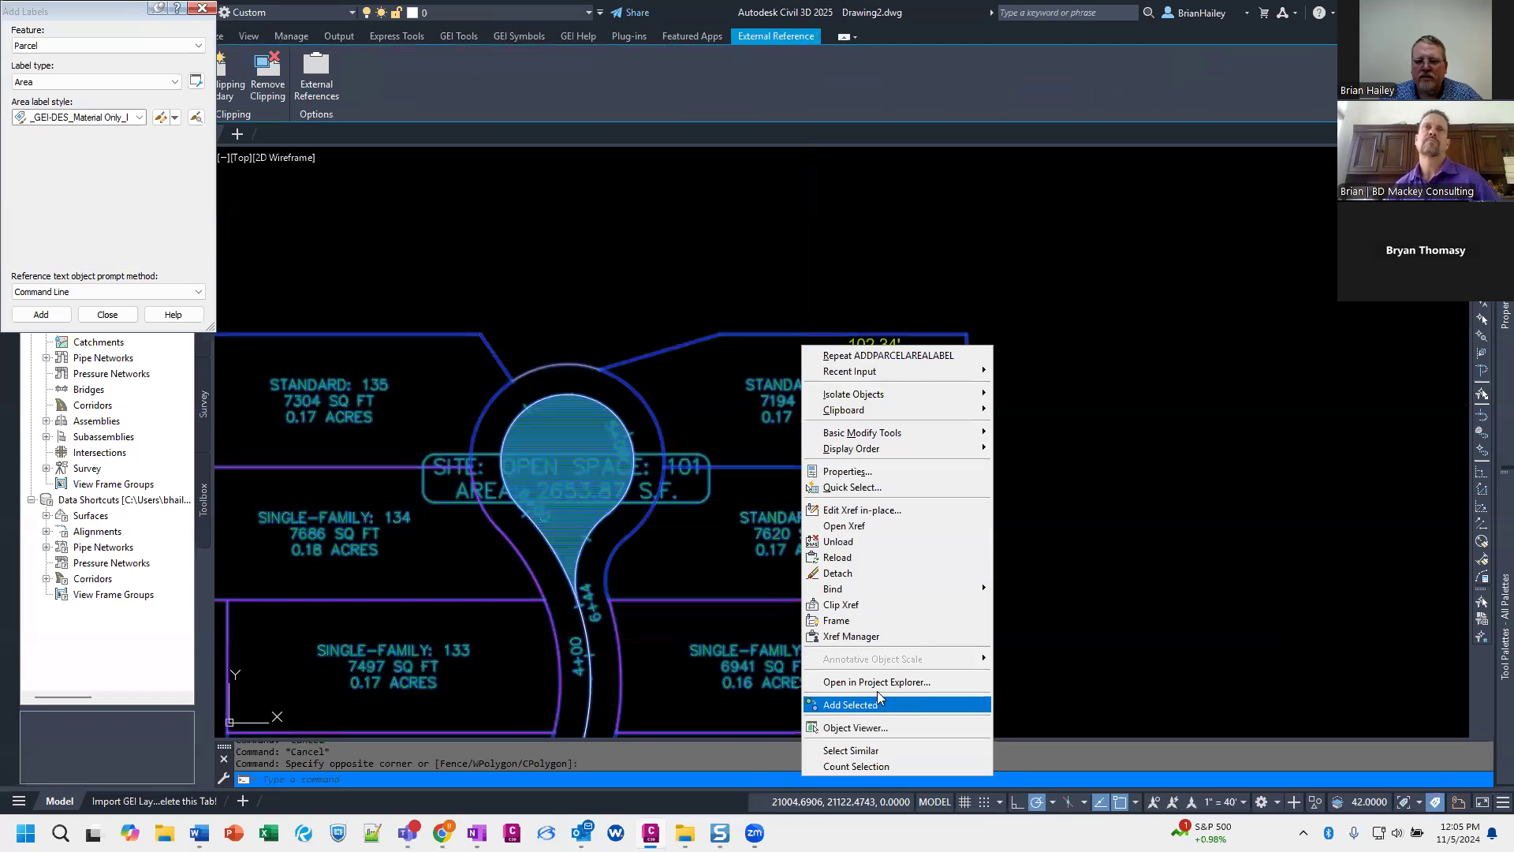
left_click(871, 525)
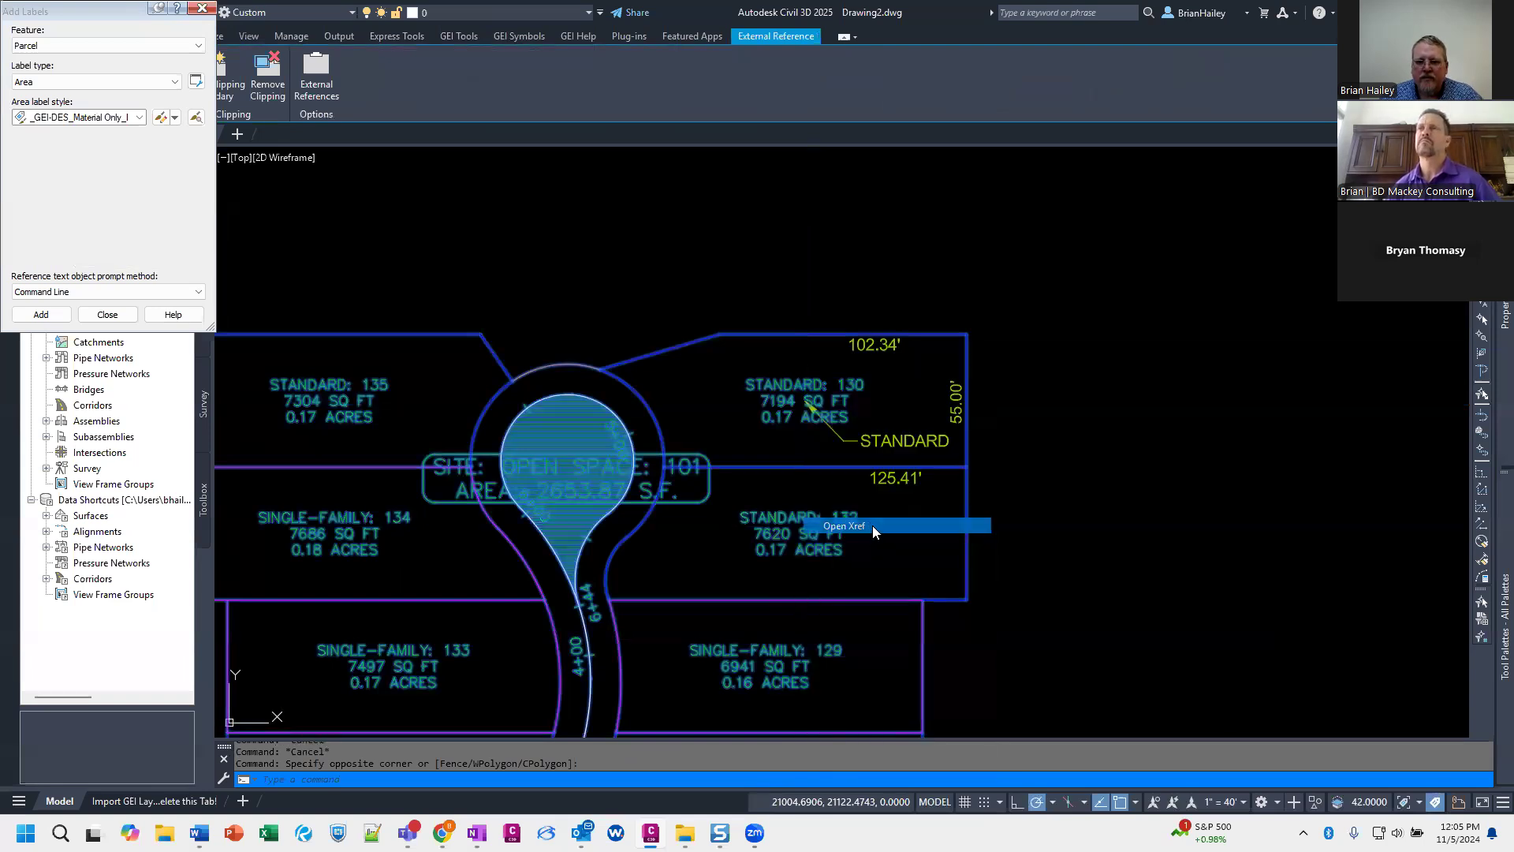
left_click(805, 474)
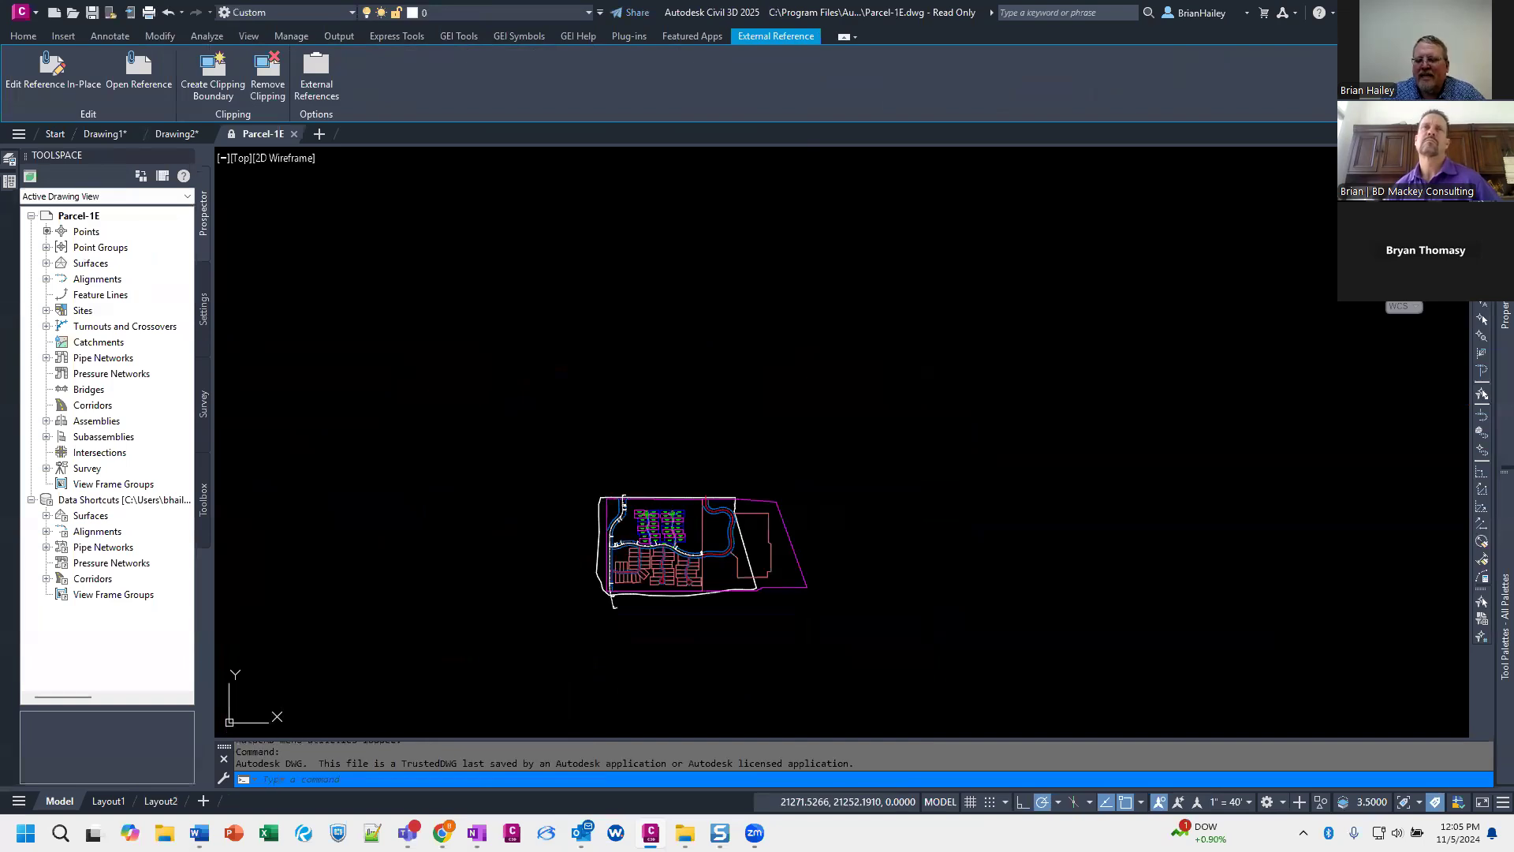
Step: Stretch the west end of lot 130's northern line away and snap it back to the adjoining line's endpoint
scroll(697, 528, "up", 10)
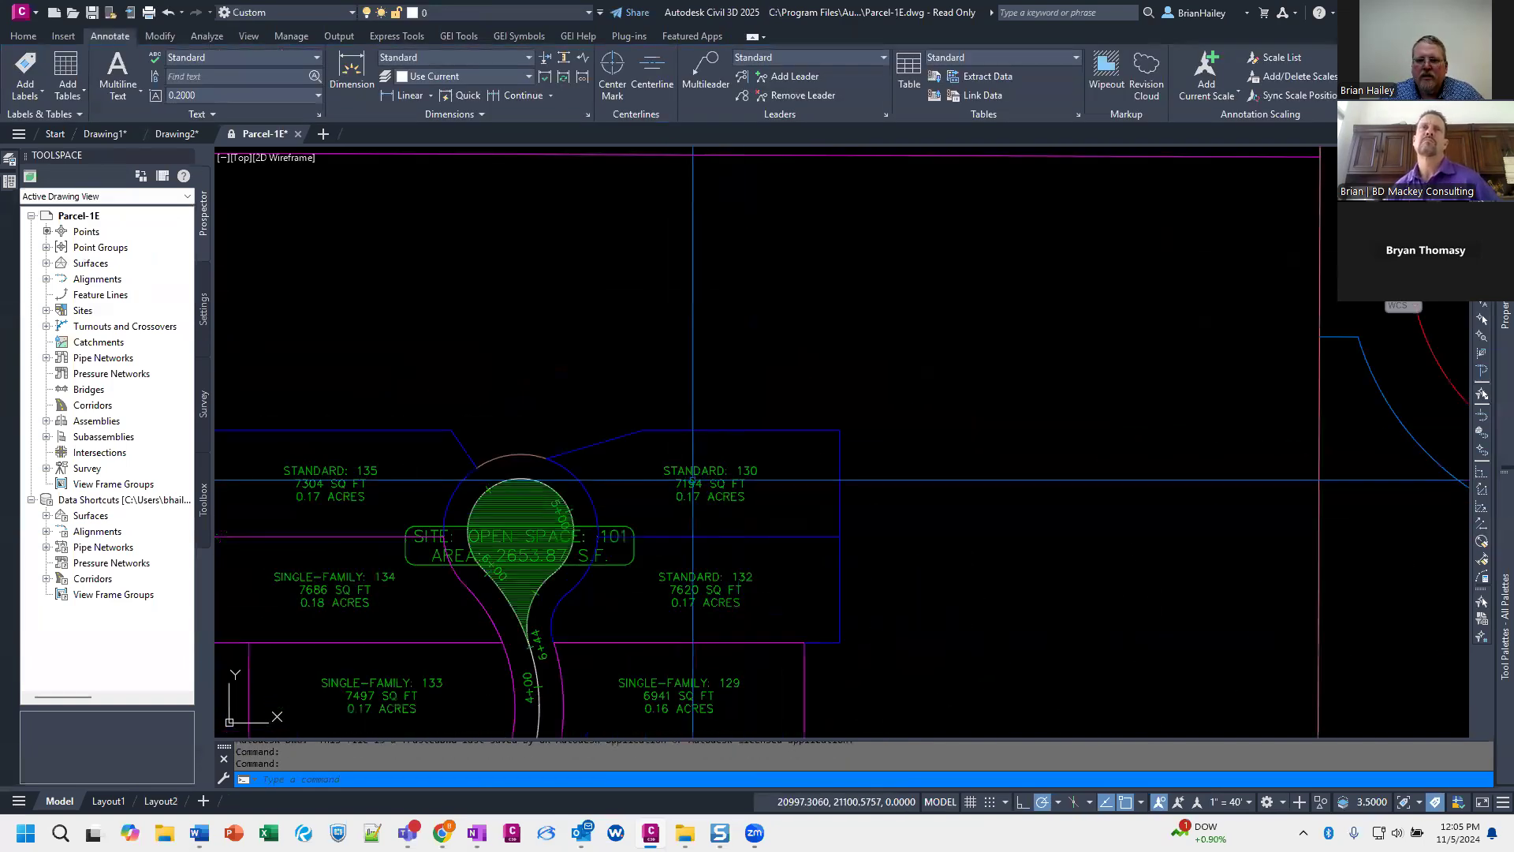
left_click(677, 430)
left_click(642, 430)
type("end")
key("Return")
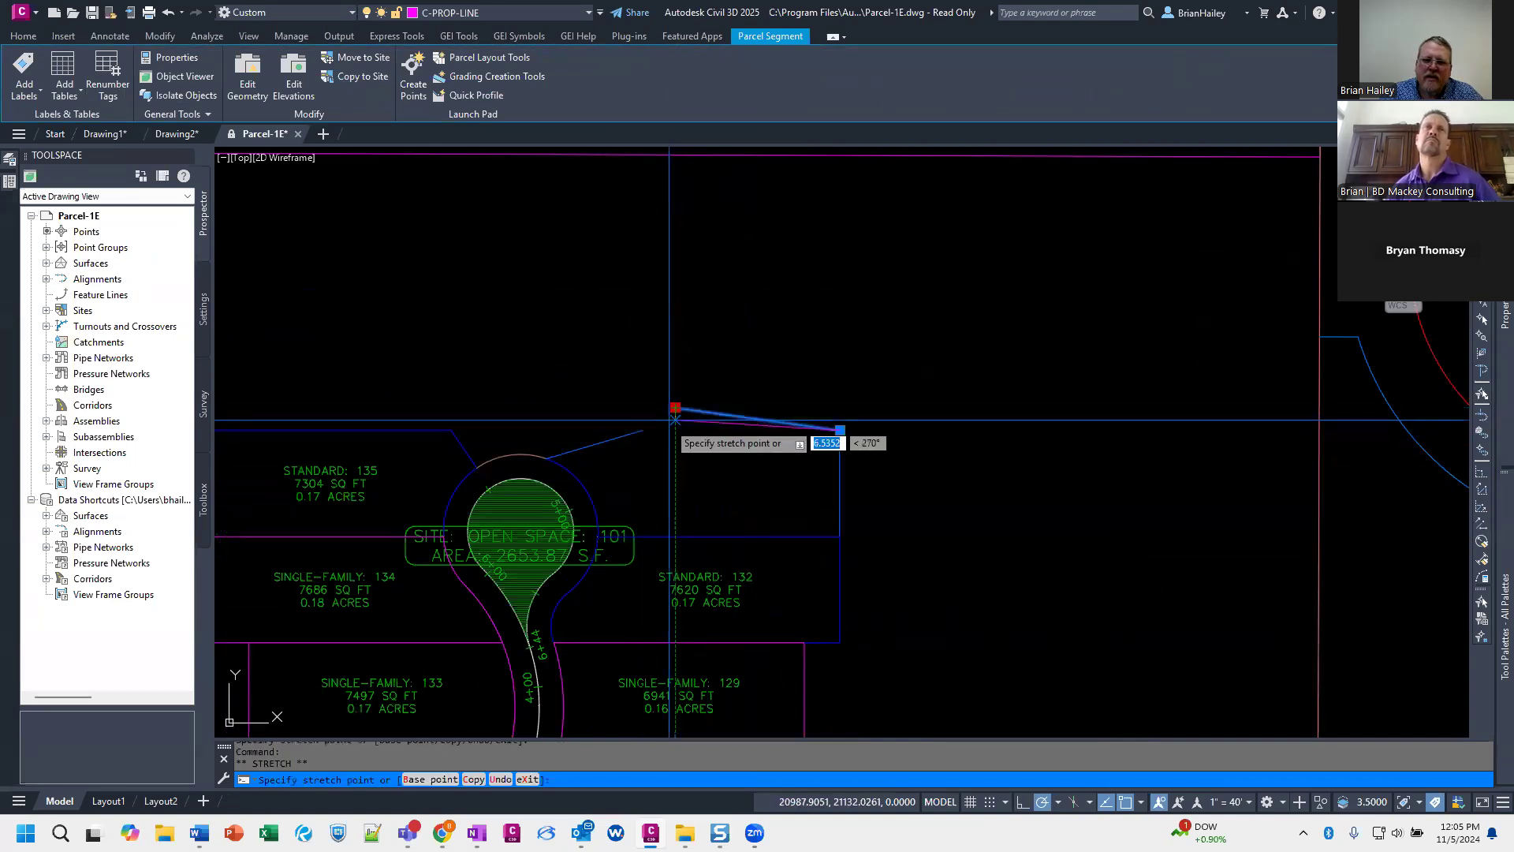
left_click(643, 430)
key("Escape")
key("Escape")
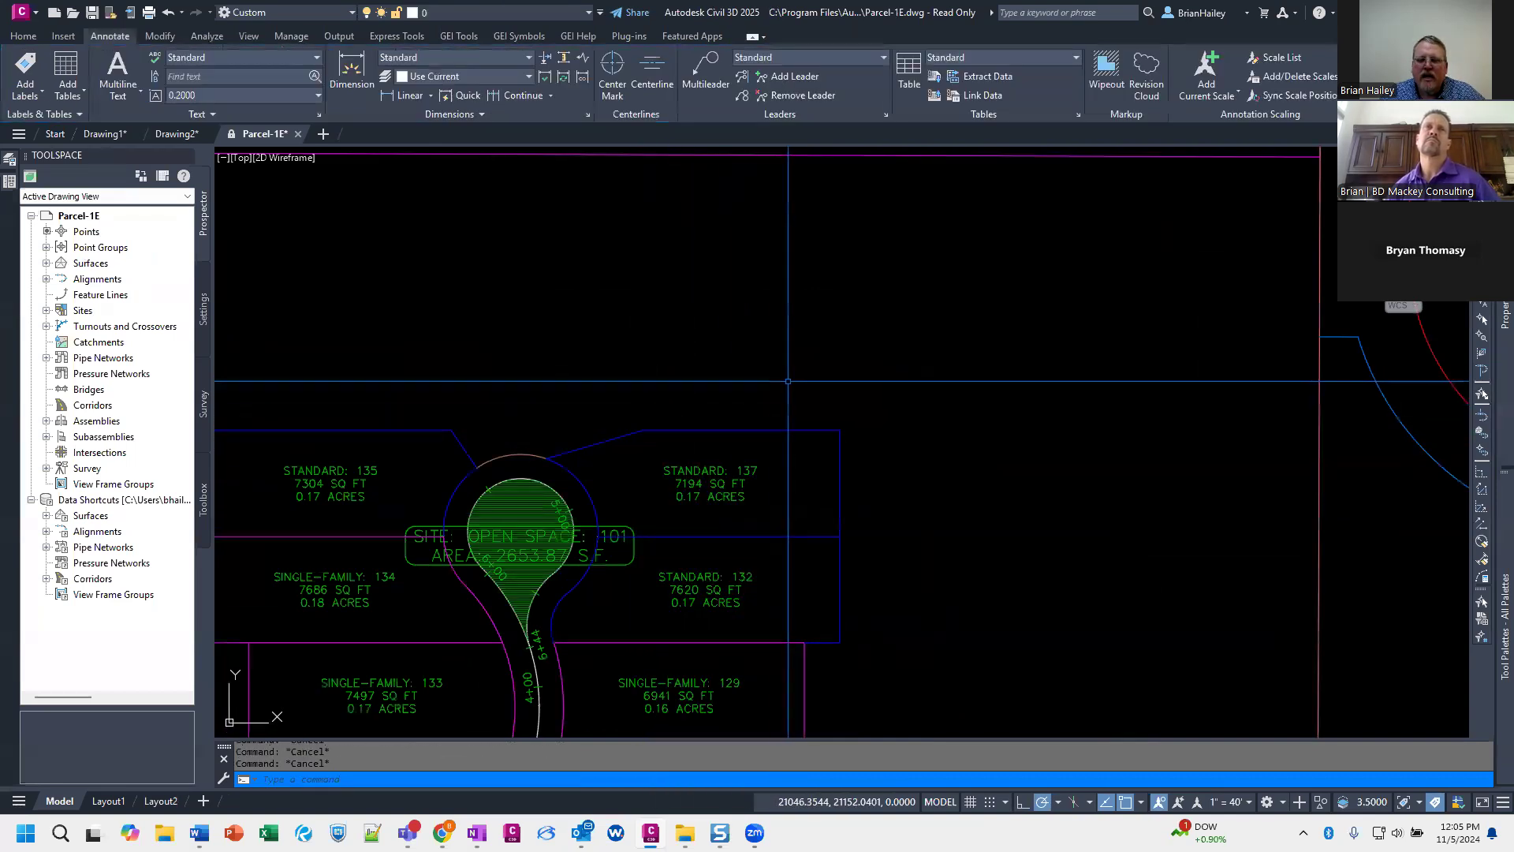
Step: Repeat the stretch on lot 137's northern line, pulling its west end out and returning it to the adjoining endpoint
left_click(683, 429)
left_click(656, 428)
left_click(643, 430)
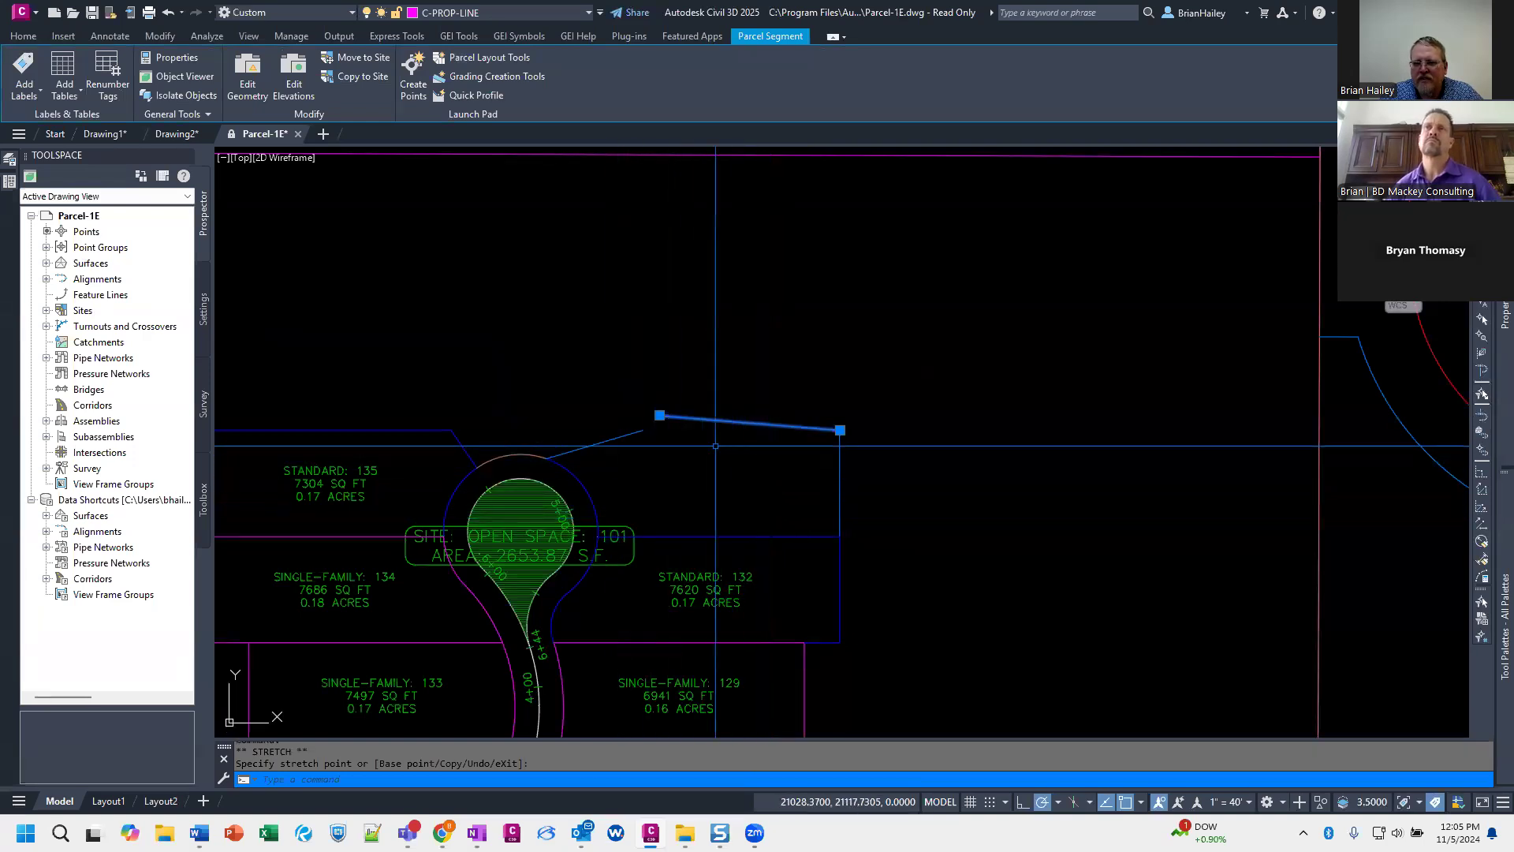
type("end")
key("Return")
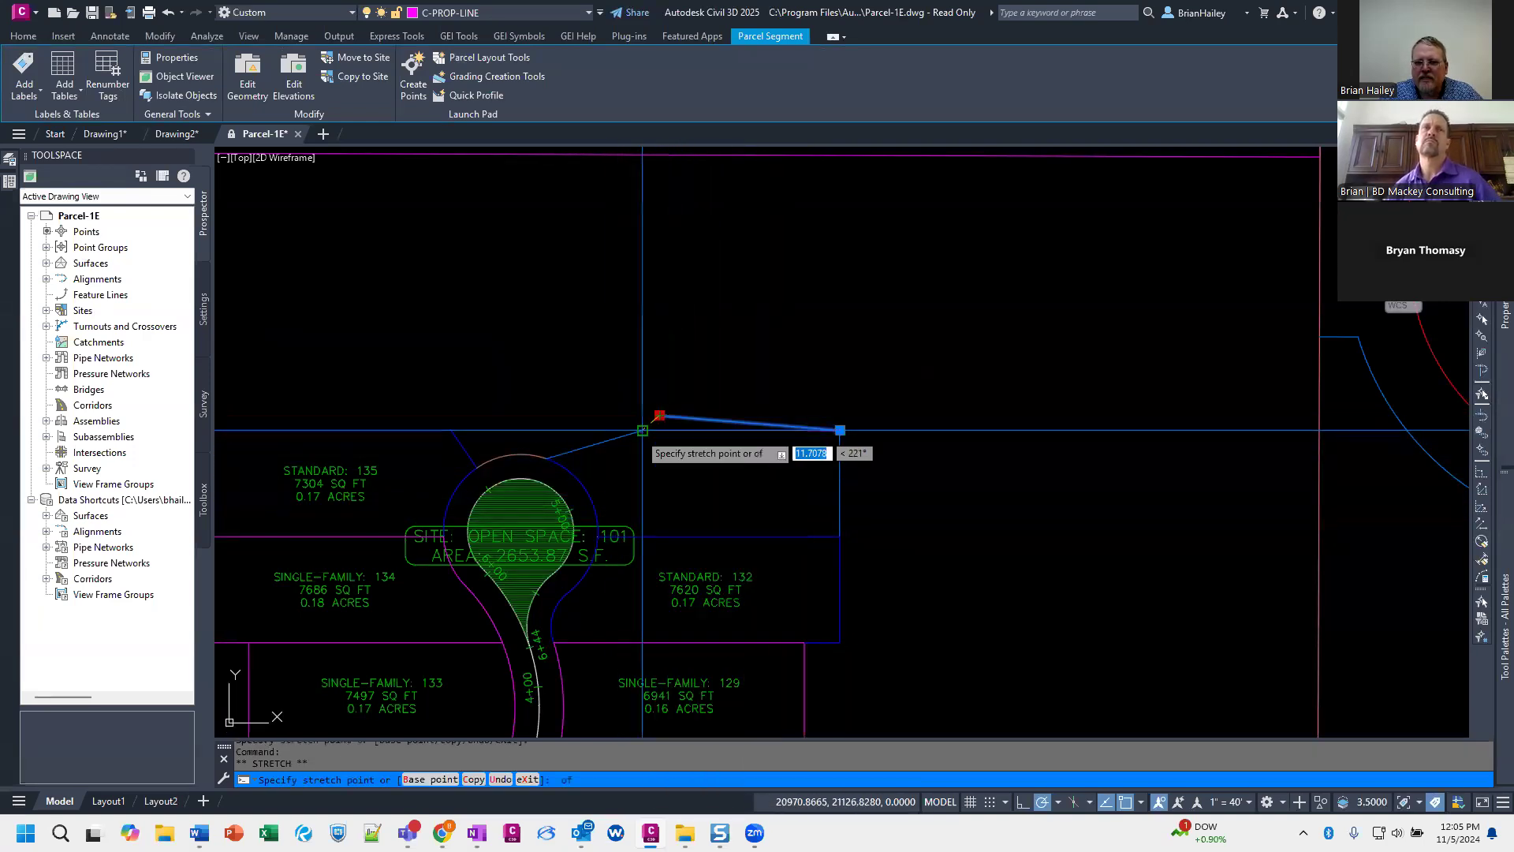
left_click(644, 446)
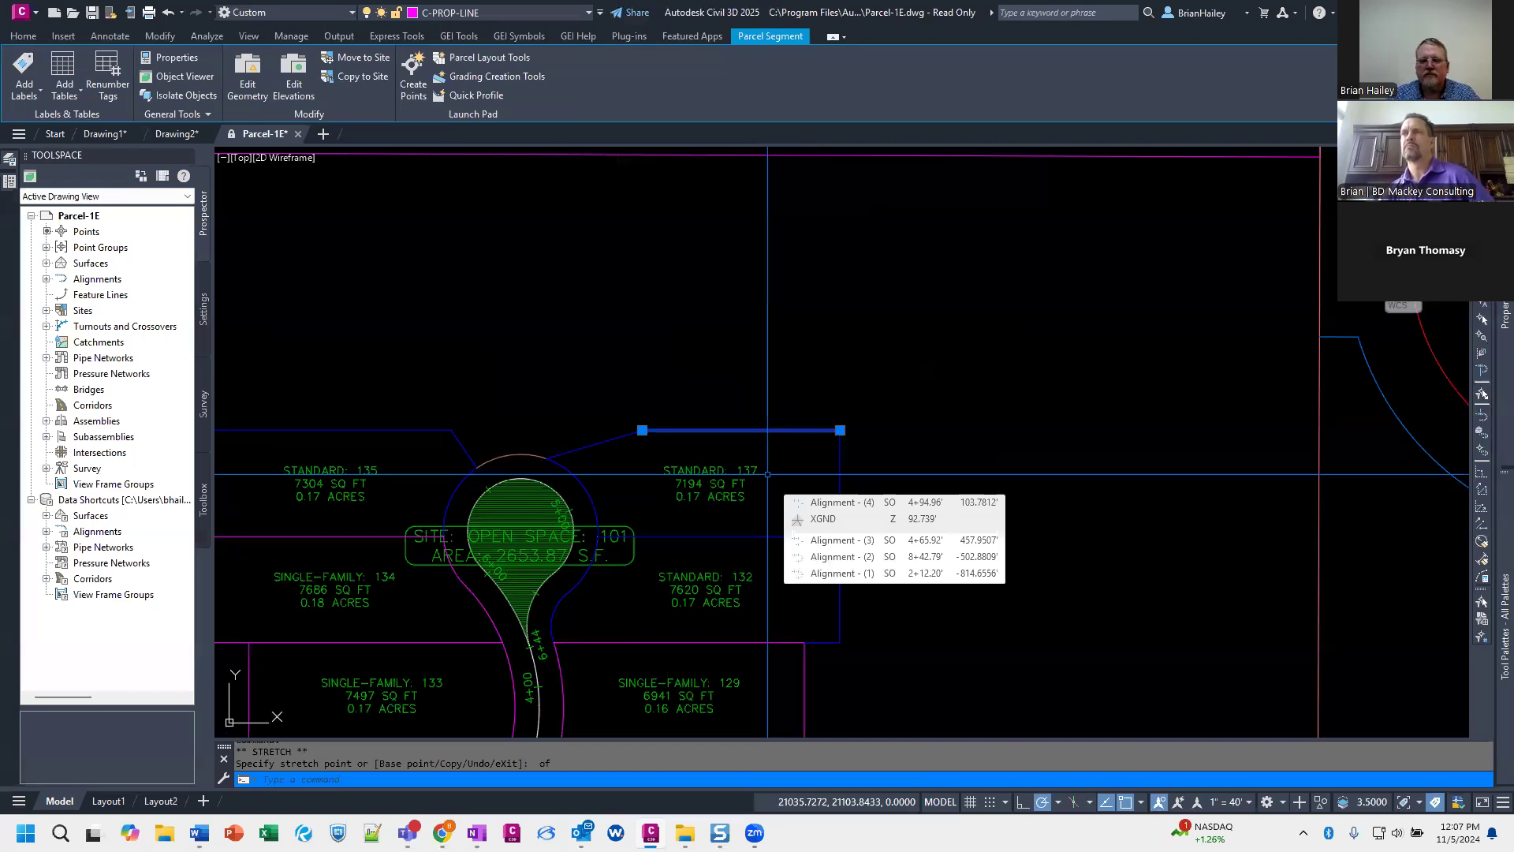
key("Escape")
key("Escape")
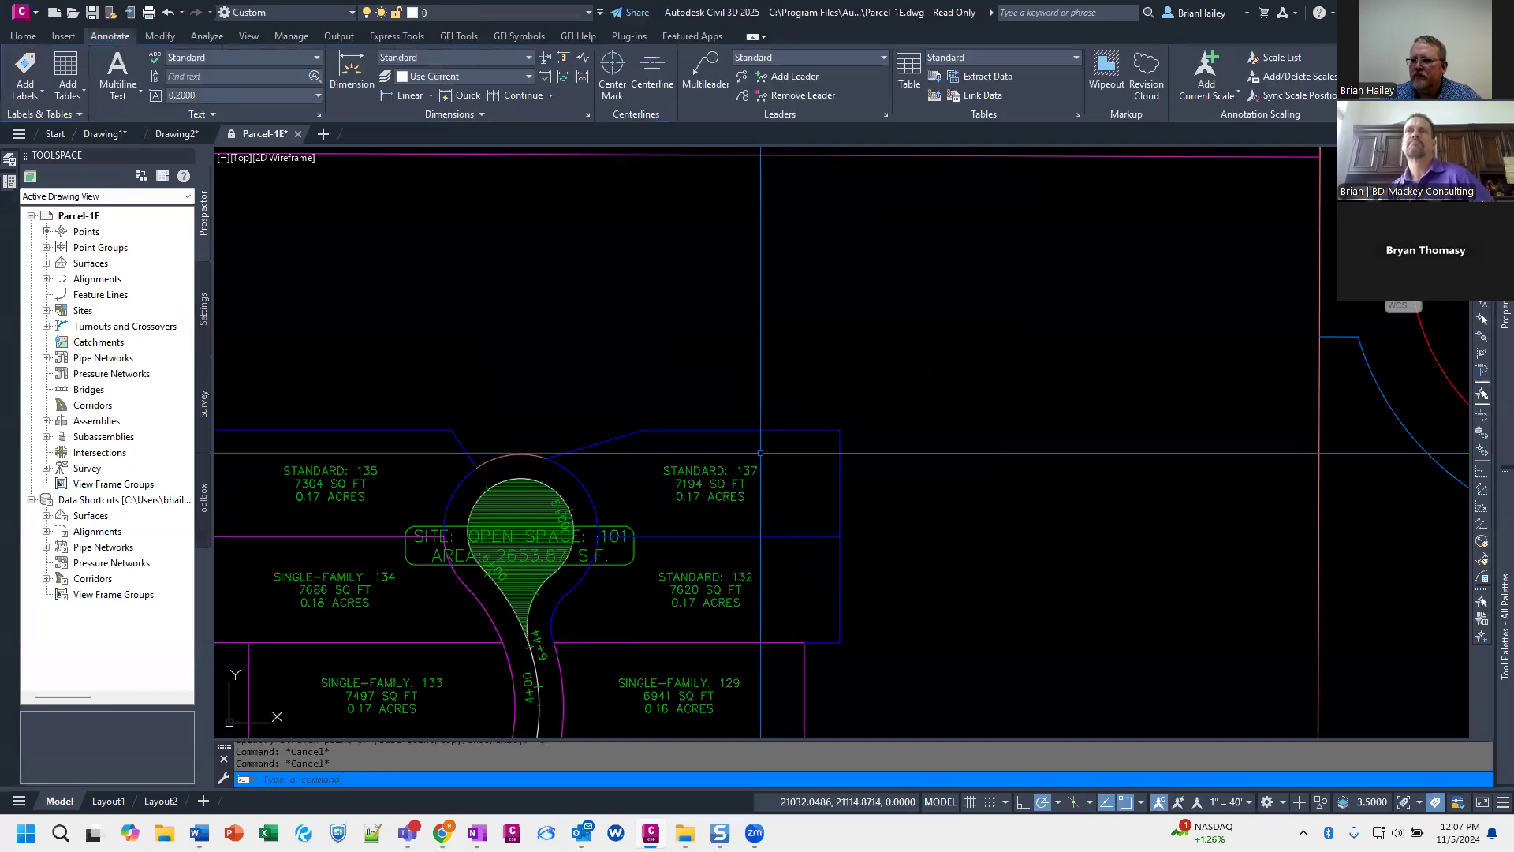
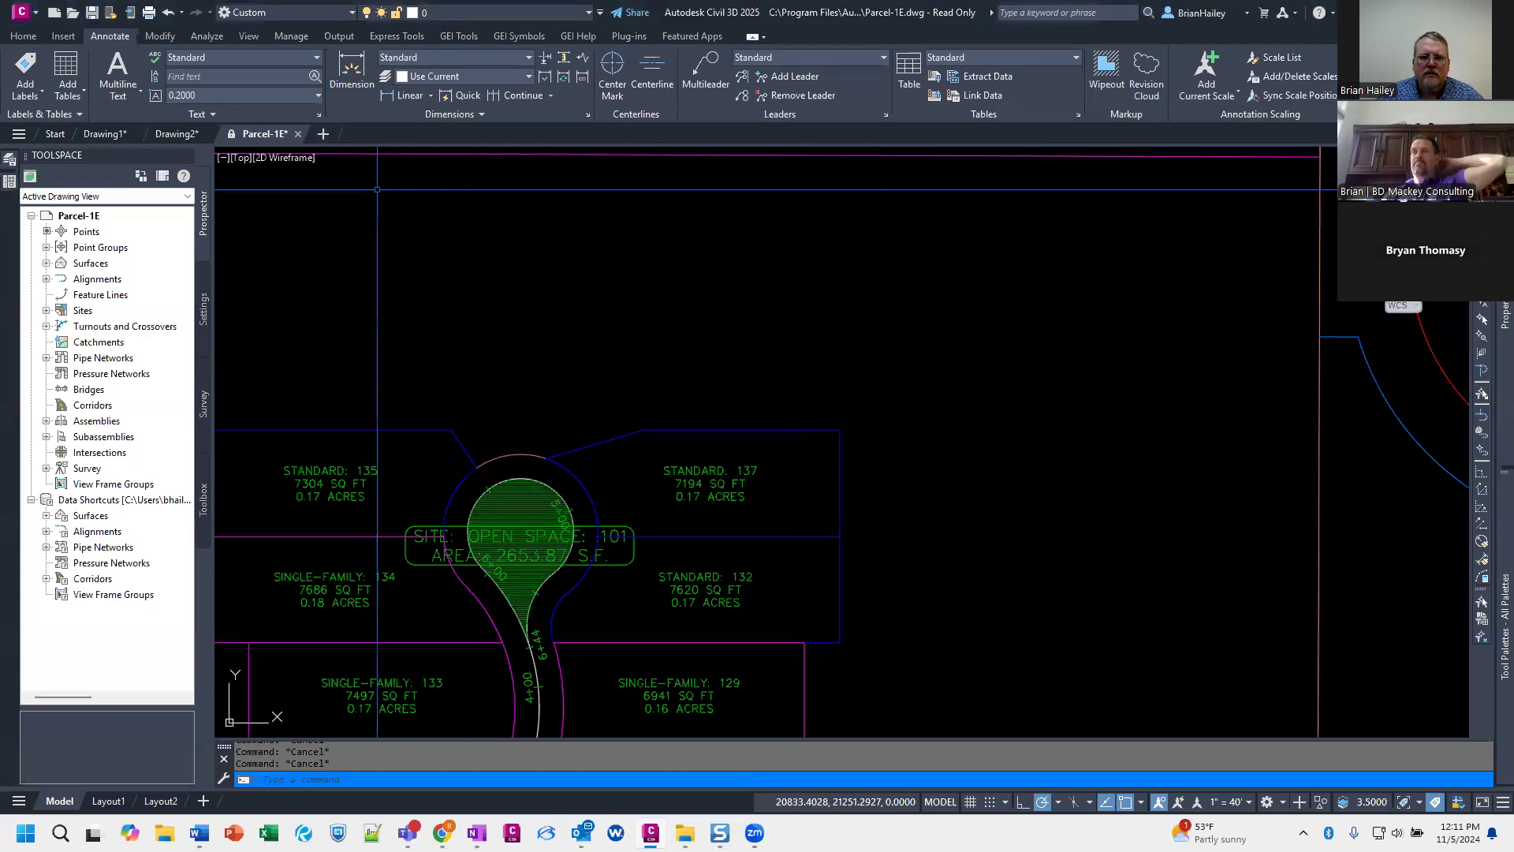
Step: Start a new drawing and create a user-defined point property classification named Civil Chat
left_click(321, 134)
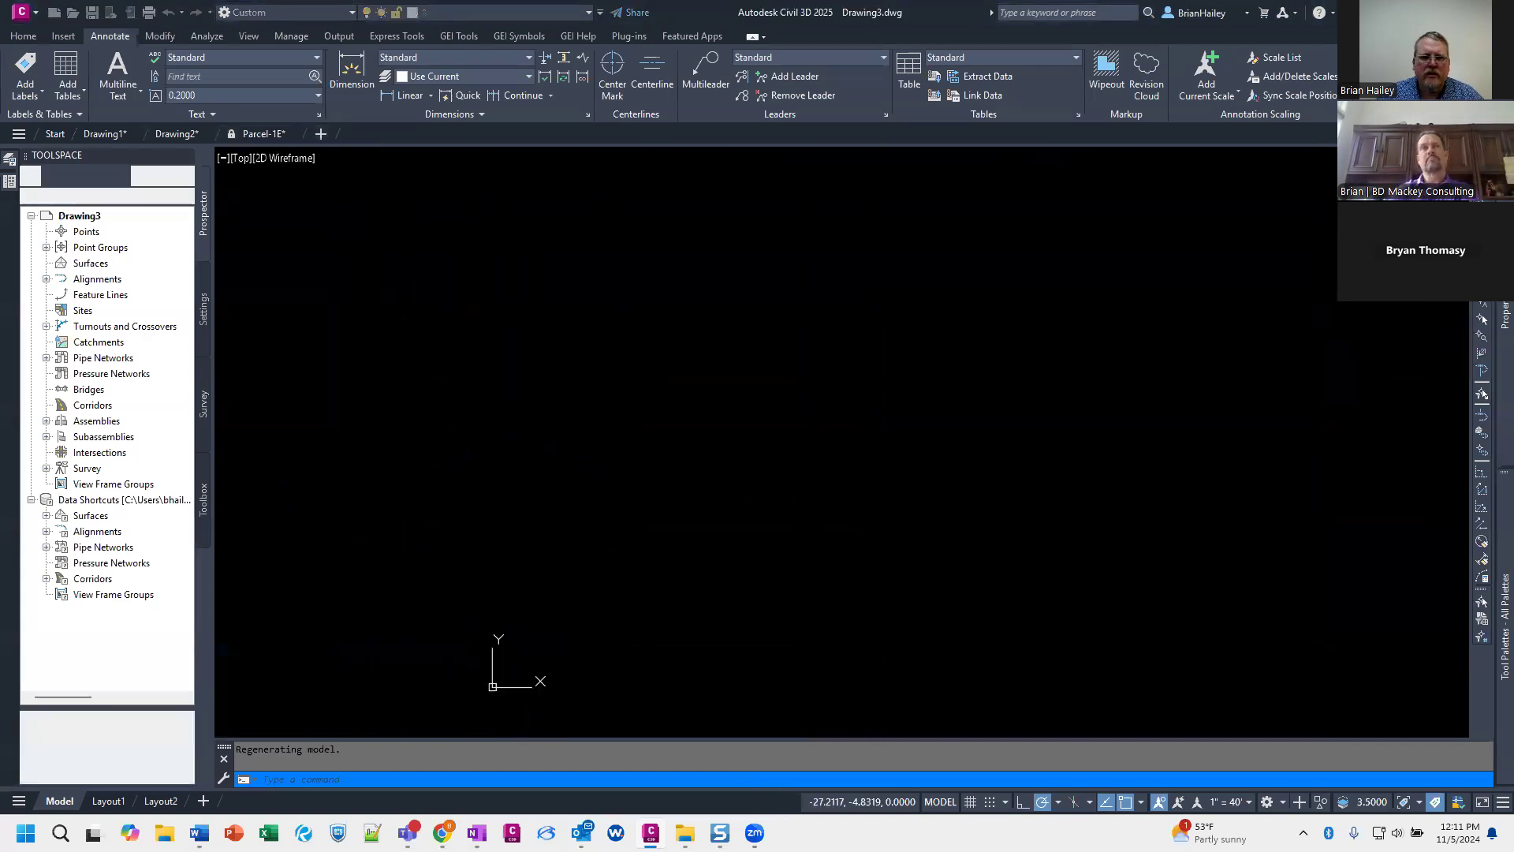
left_click(203, 307)
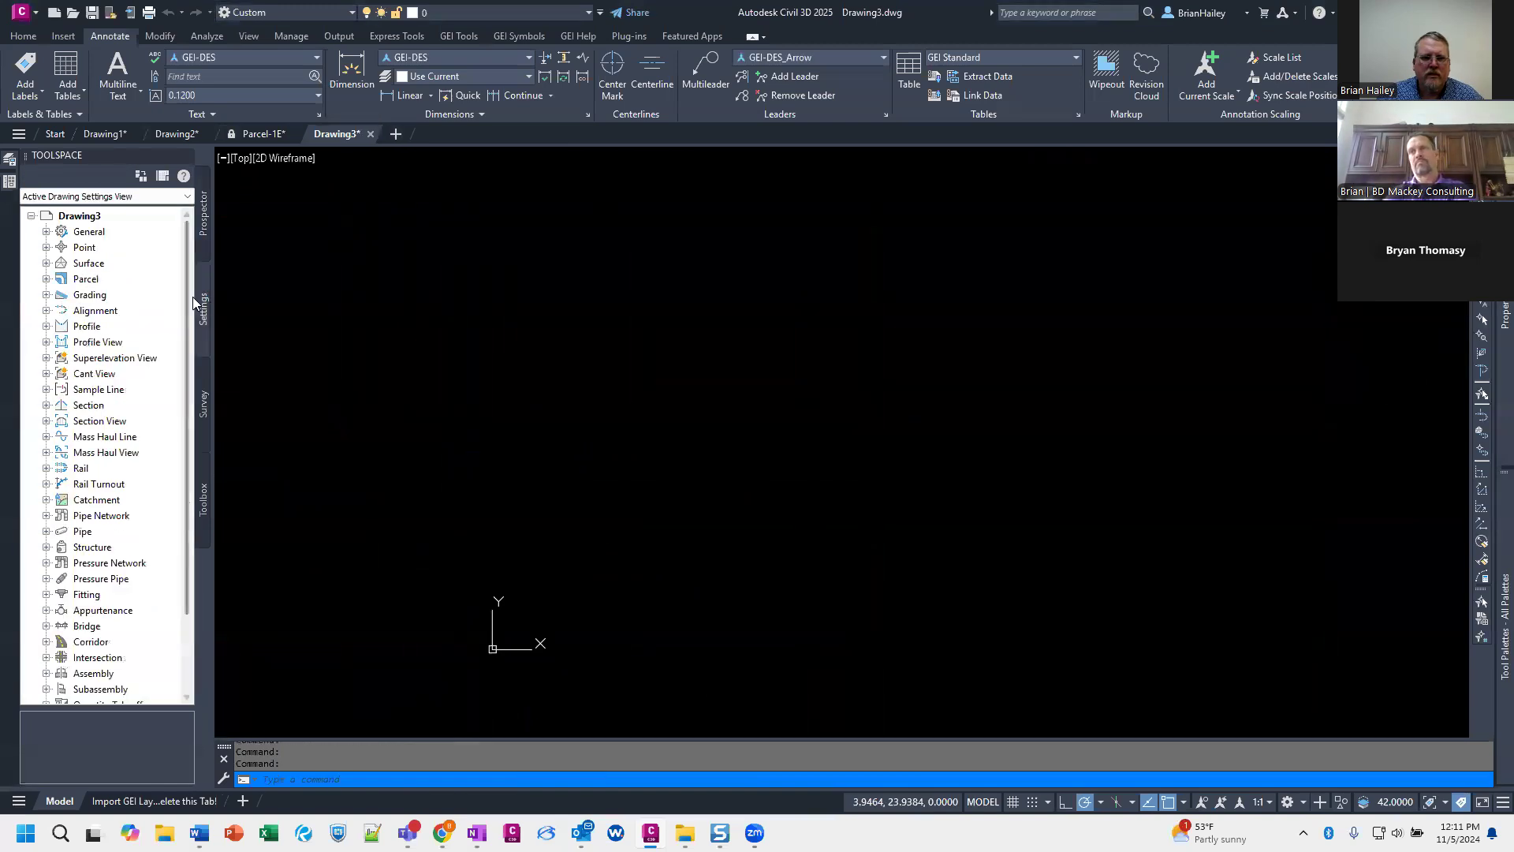
left_click(46, 247)
left_click(61, 262)
left_click(109, 279)
right_click(128, 278)
left_click(126, 263)
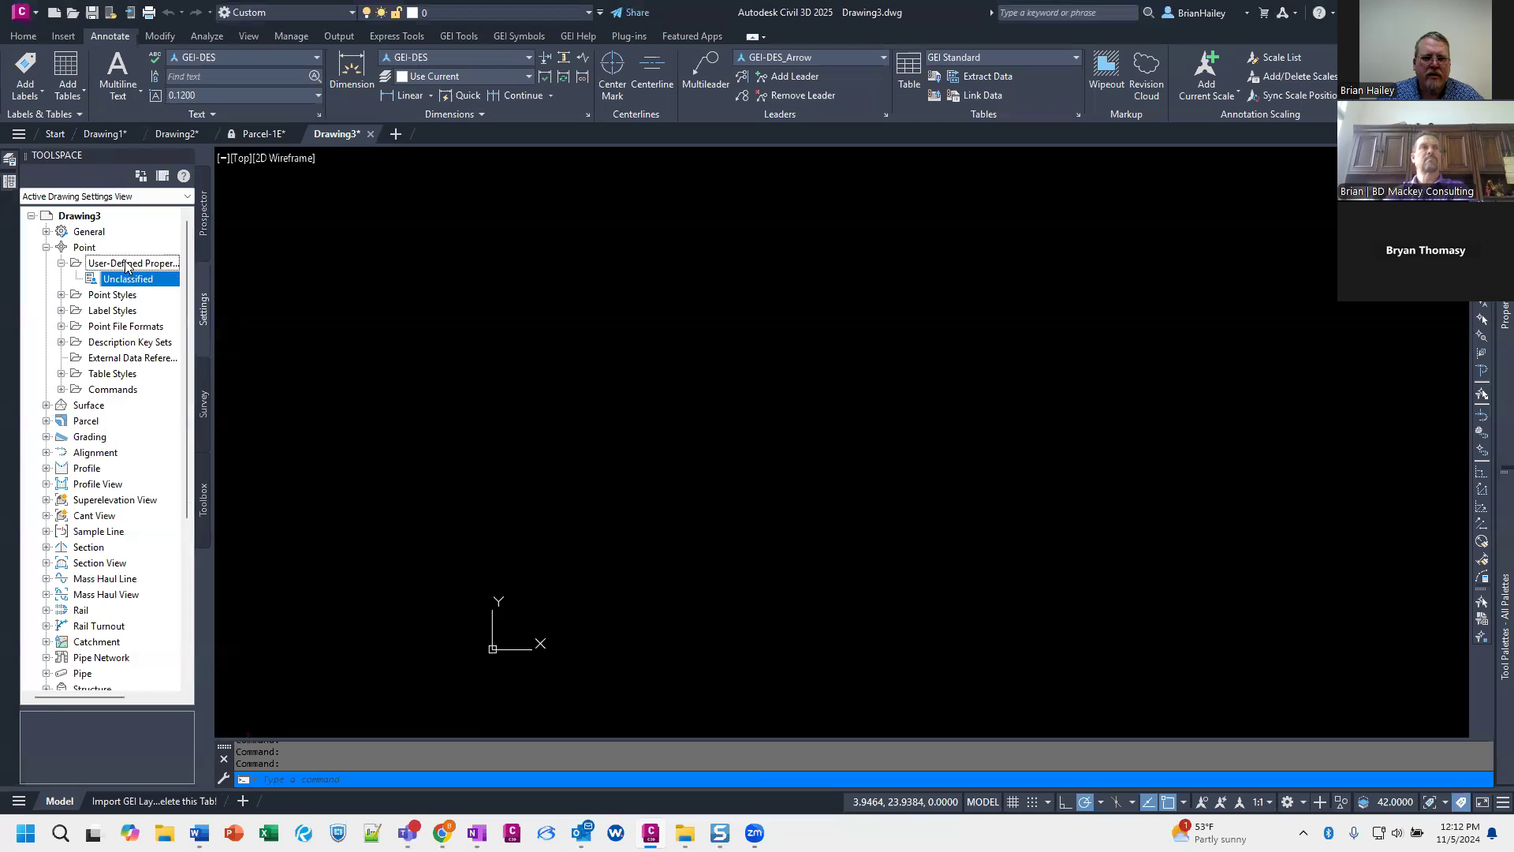
right_click(128, 263)
left_click(166, 270)
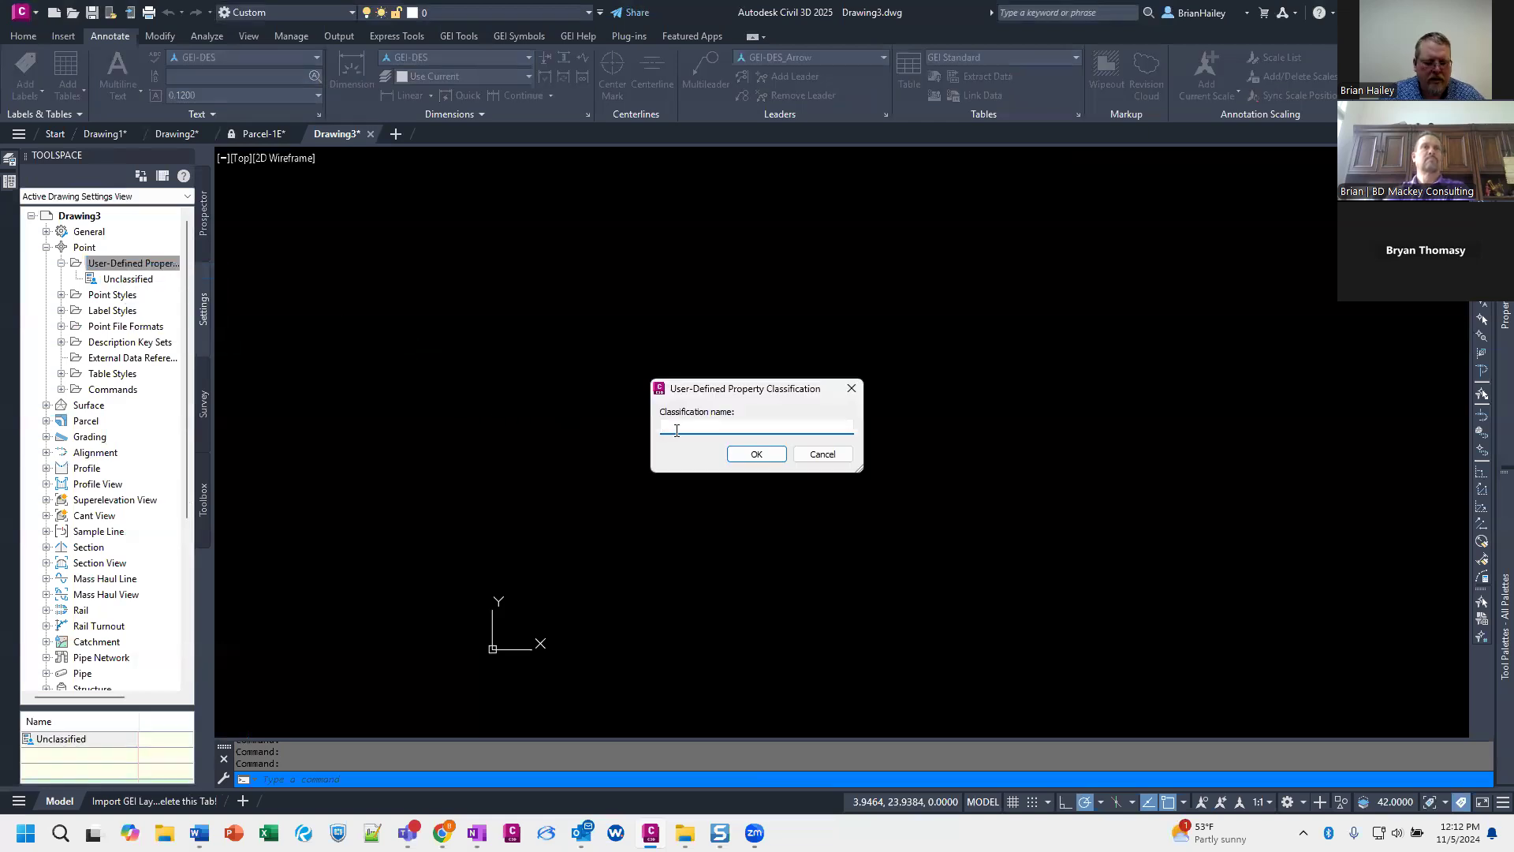
type("Civil Chat")
key("Return")
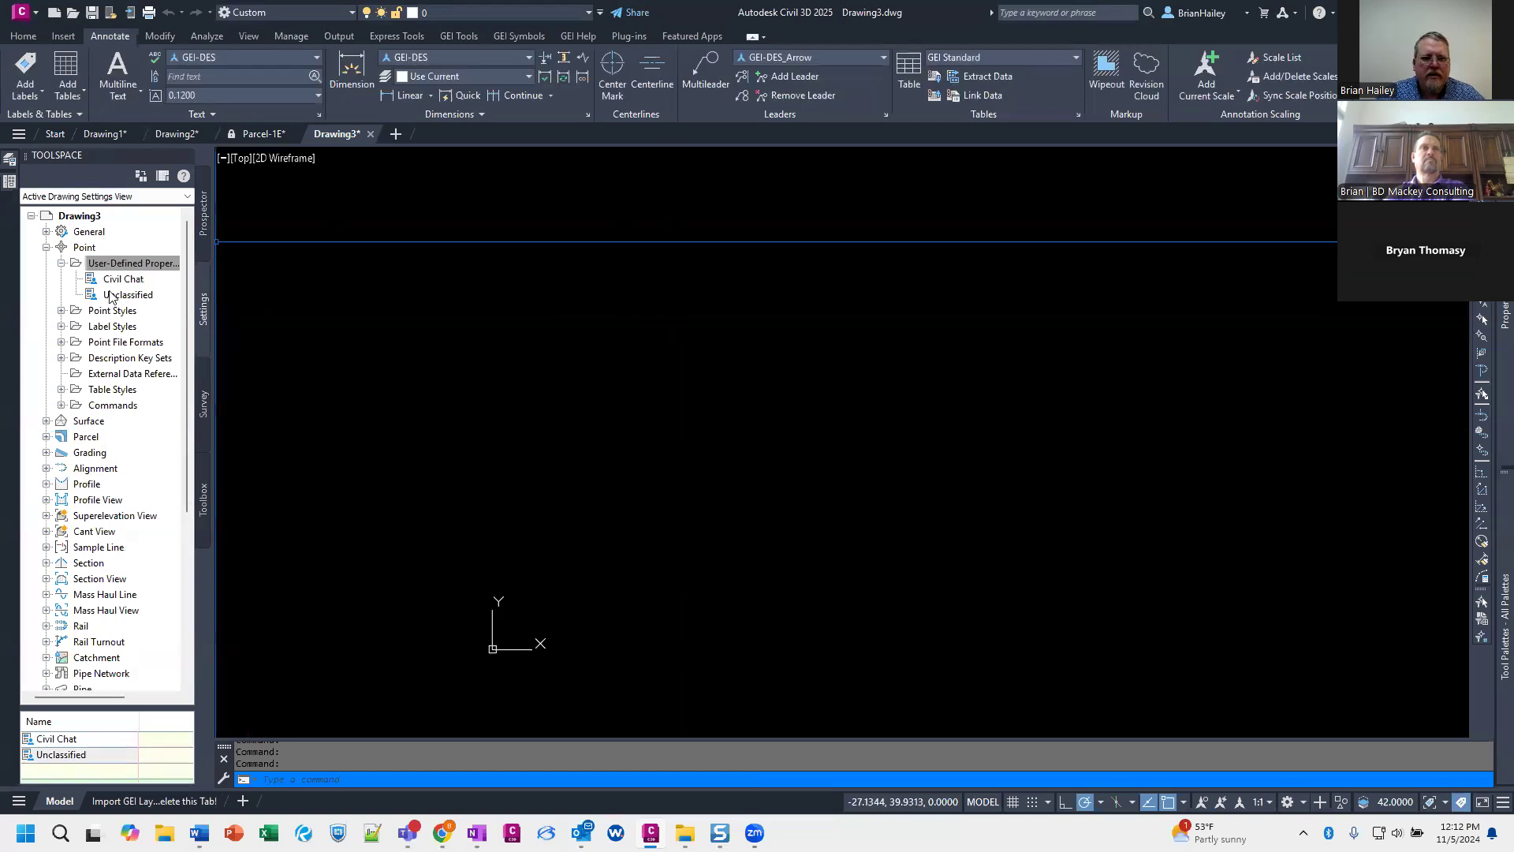
Step: Add a String property named Size with the default value Big to the Civil Chat classification
right_click(111, 282)
left_click(138, 292)
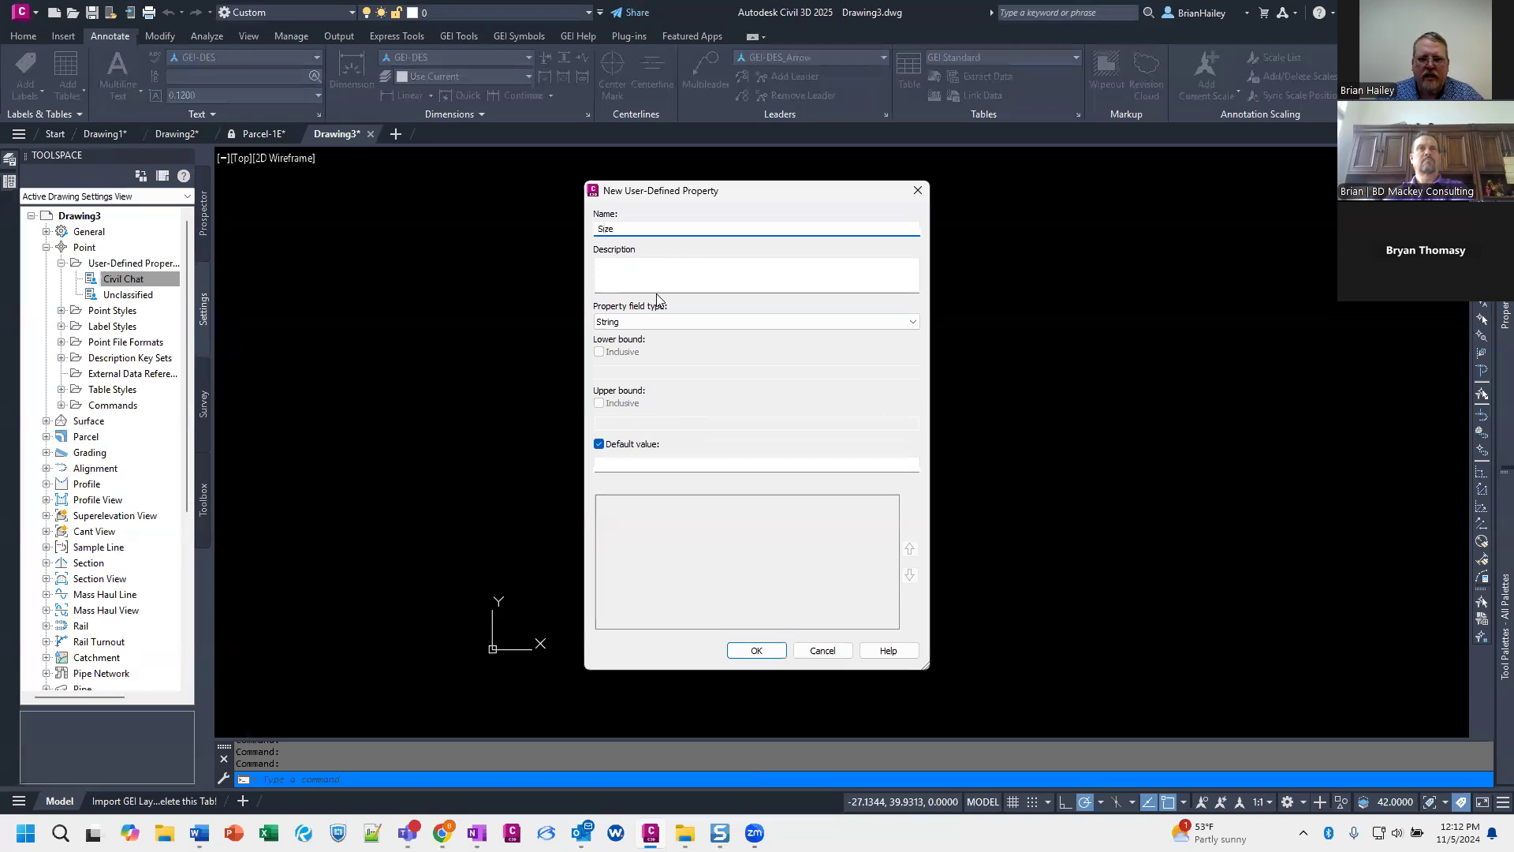
left_click(659, 467)
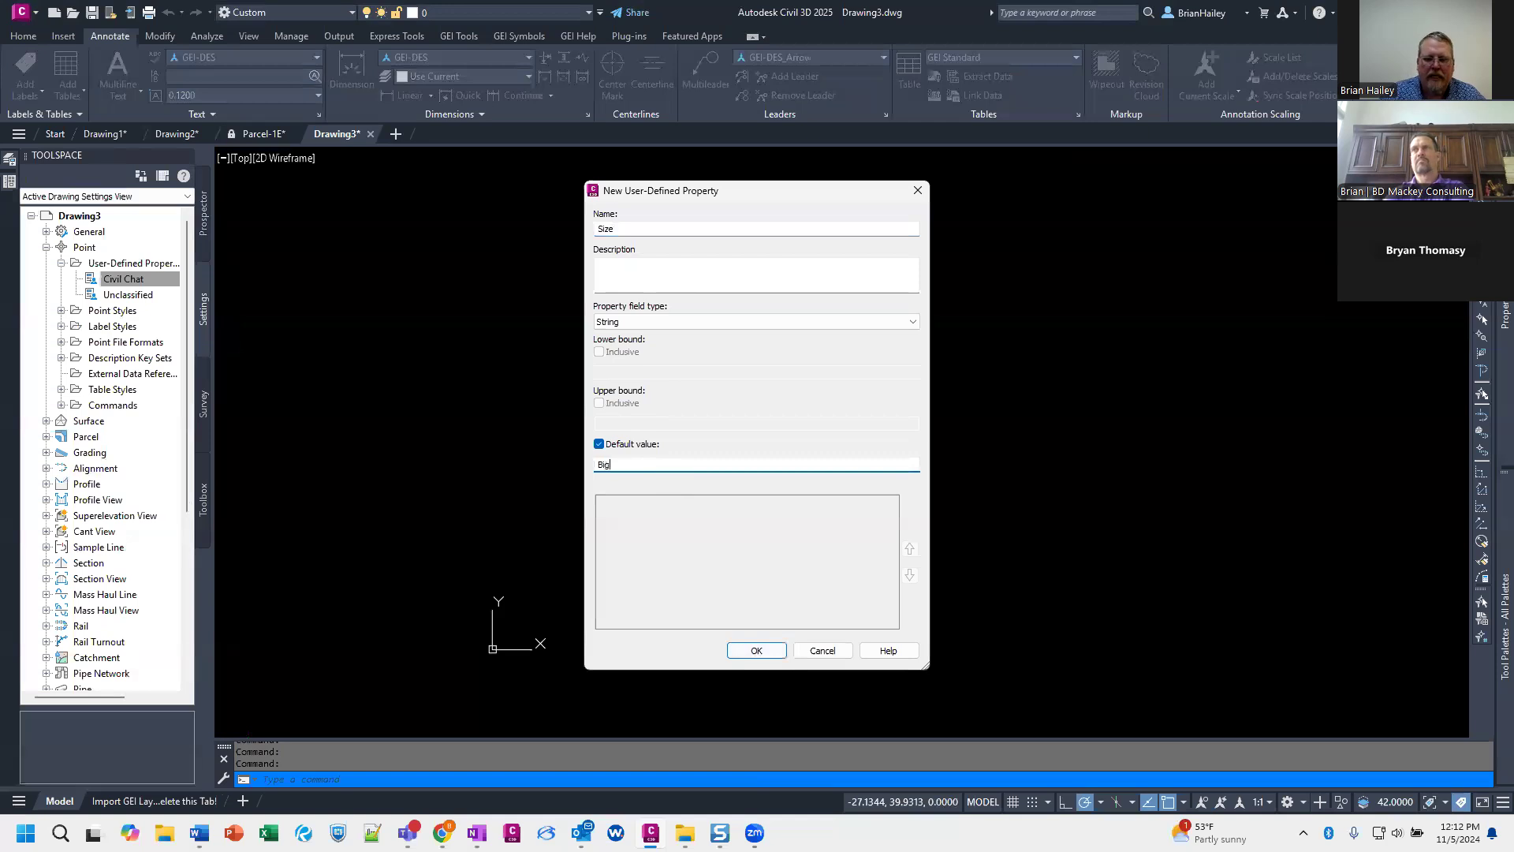
left_click(732, 652)
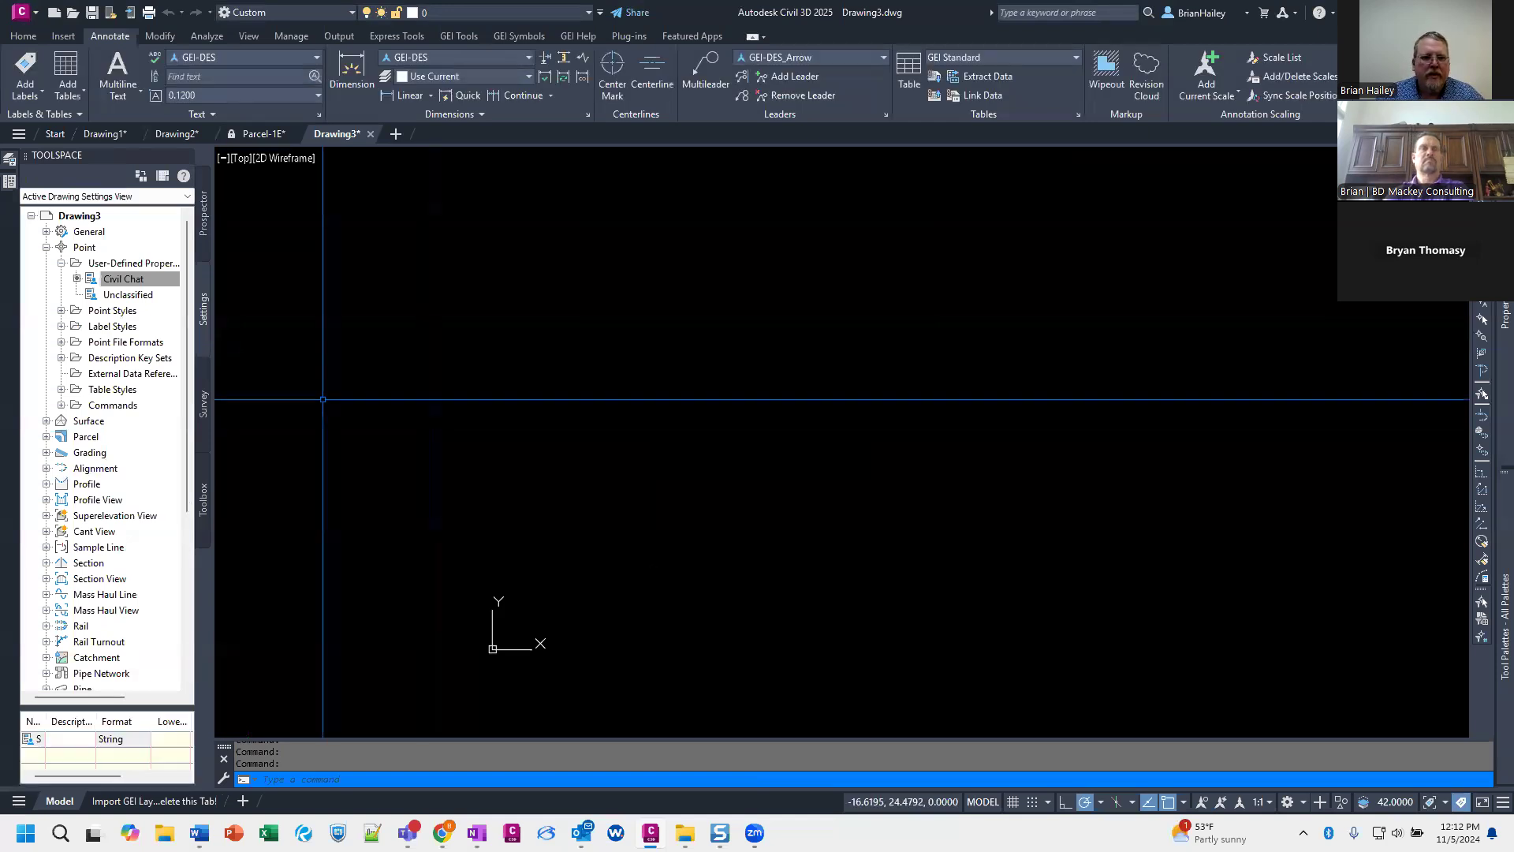
Step: Create a new point file format of the User Point File type in Drawing3 and name it CC
left_click(62, 342)
left_click(132, 342)
right_click(155, 349)
left_click(180, 353)
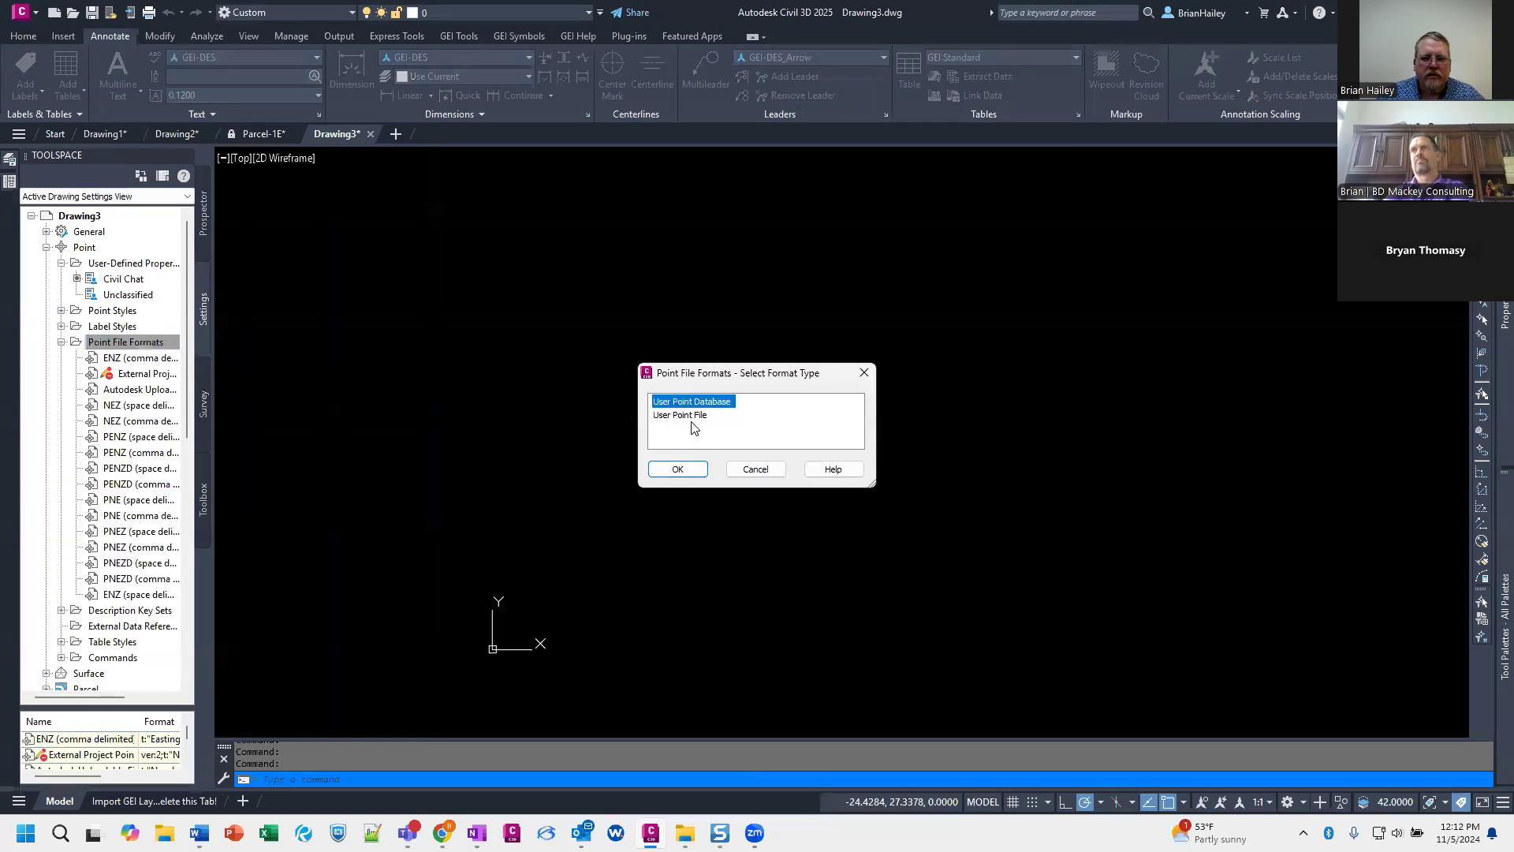
left_click(687, 417)
left_click(680, 468)
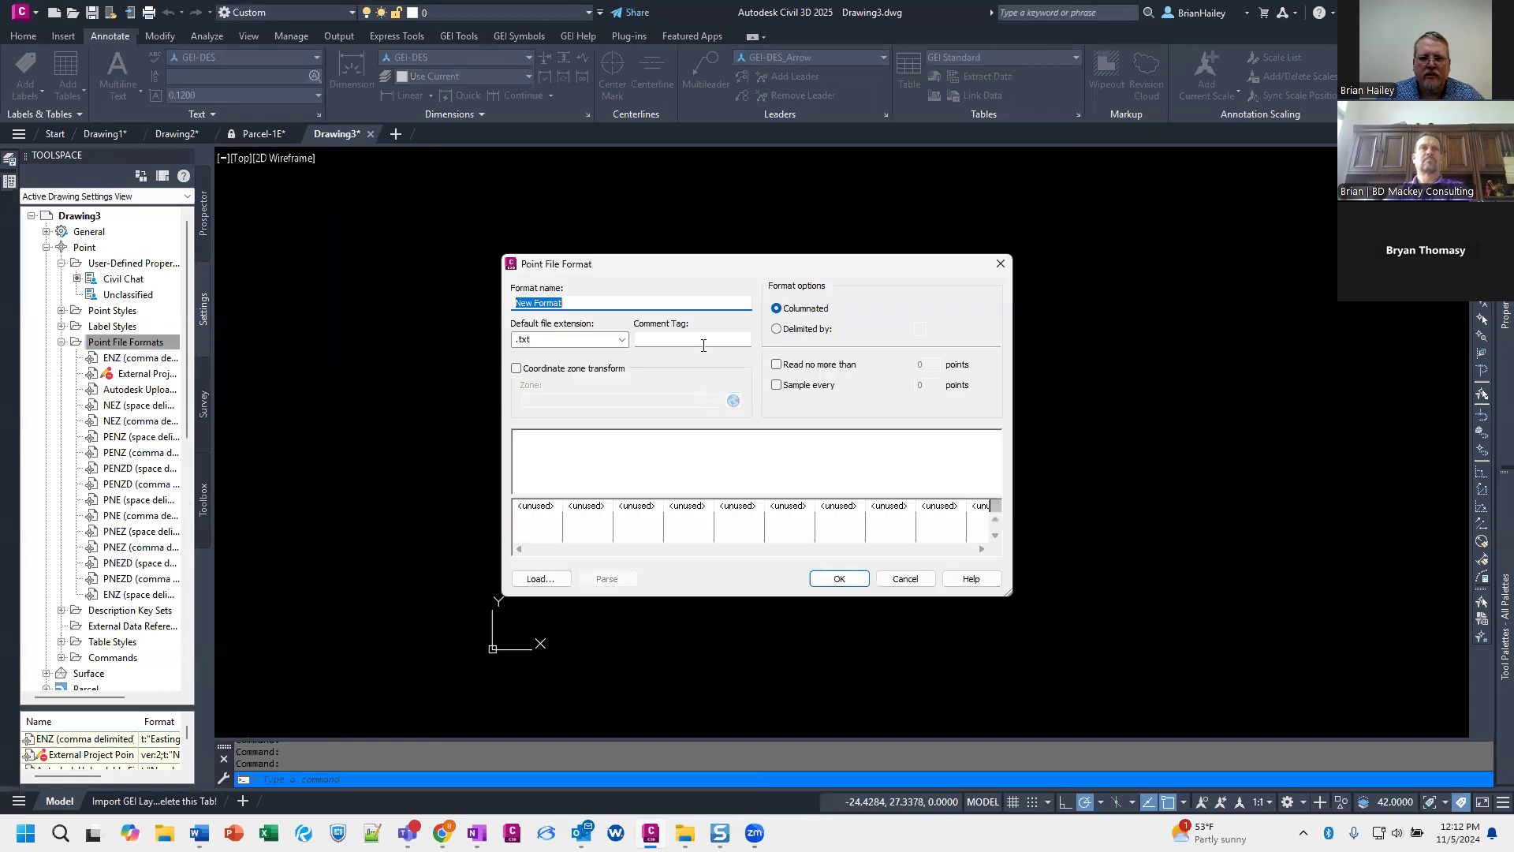
type("CC")
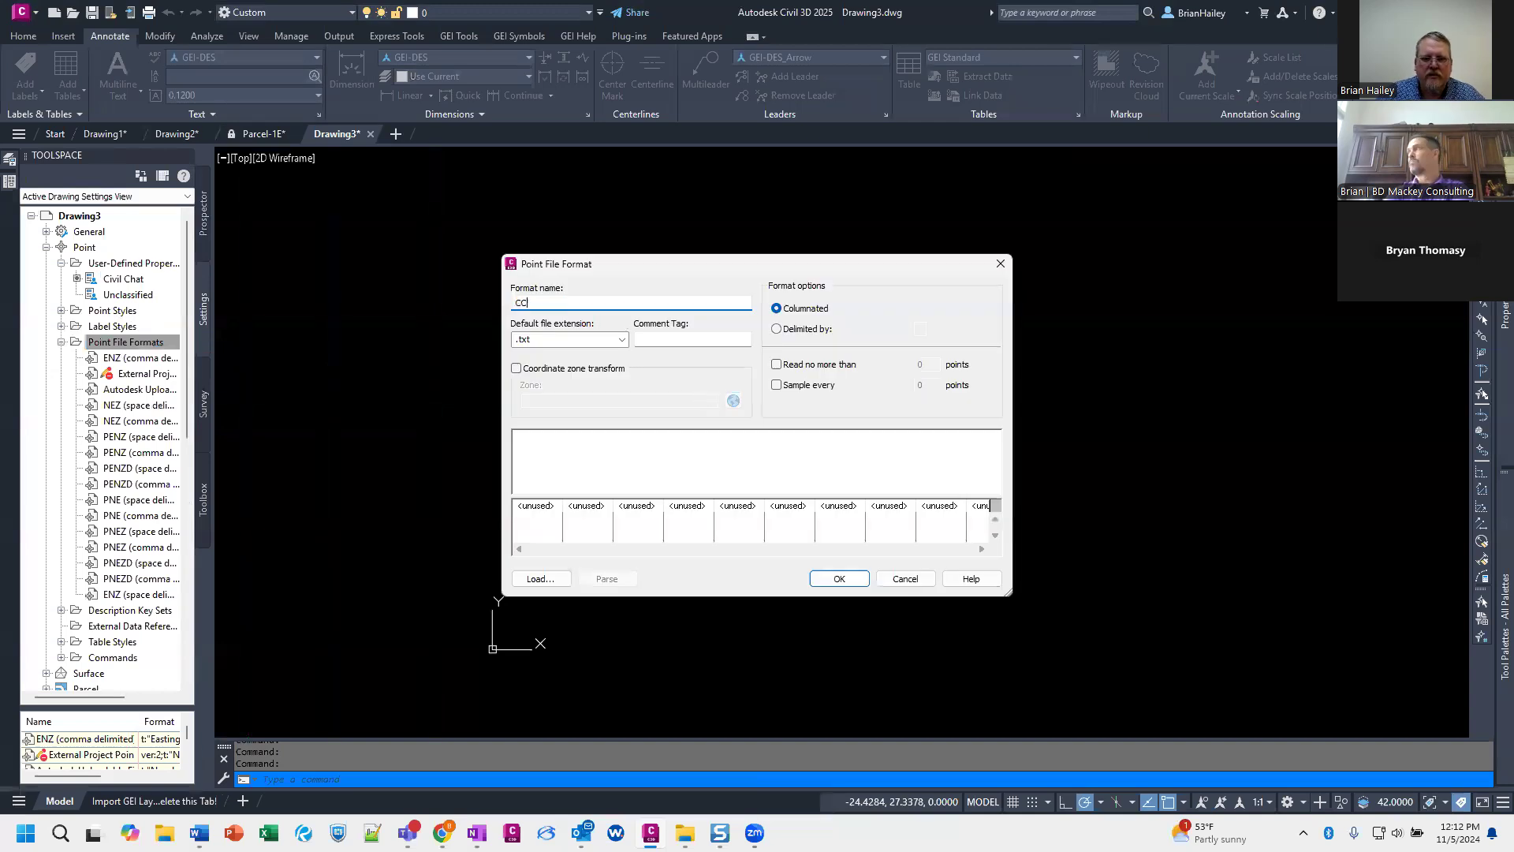
Step: Assign the Size property to the first column of the CC format and accept the format
left_click(548, 511)
left_click(796, 411)
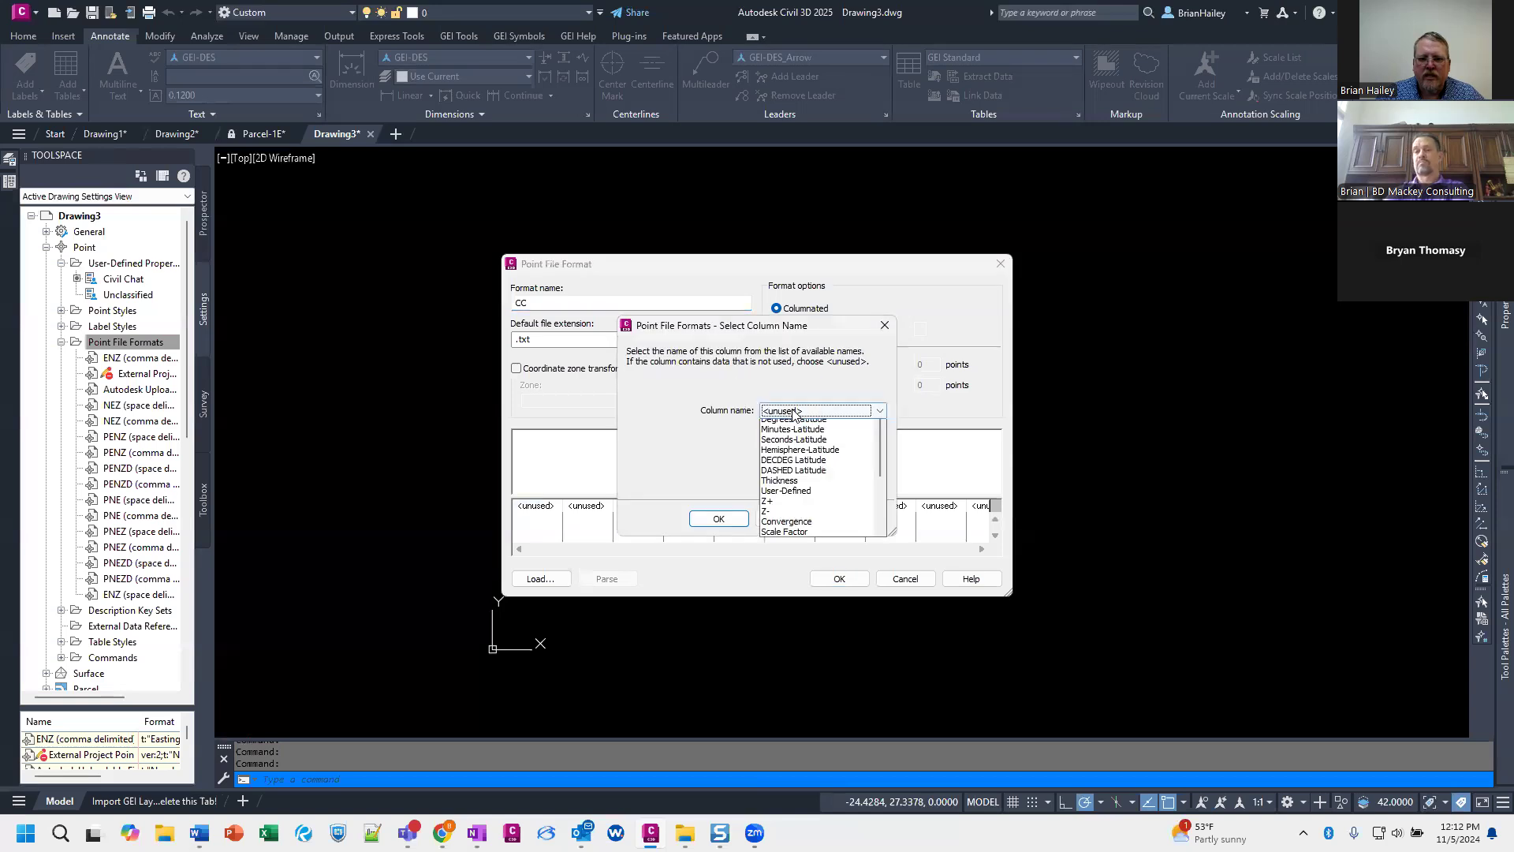
scroll(817, 666, "down", 2)
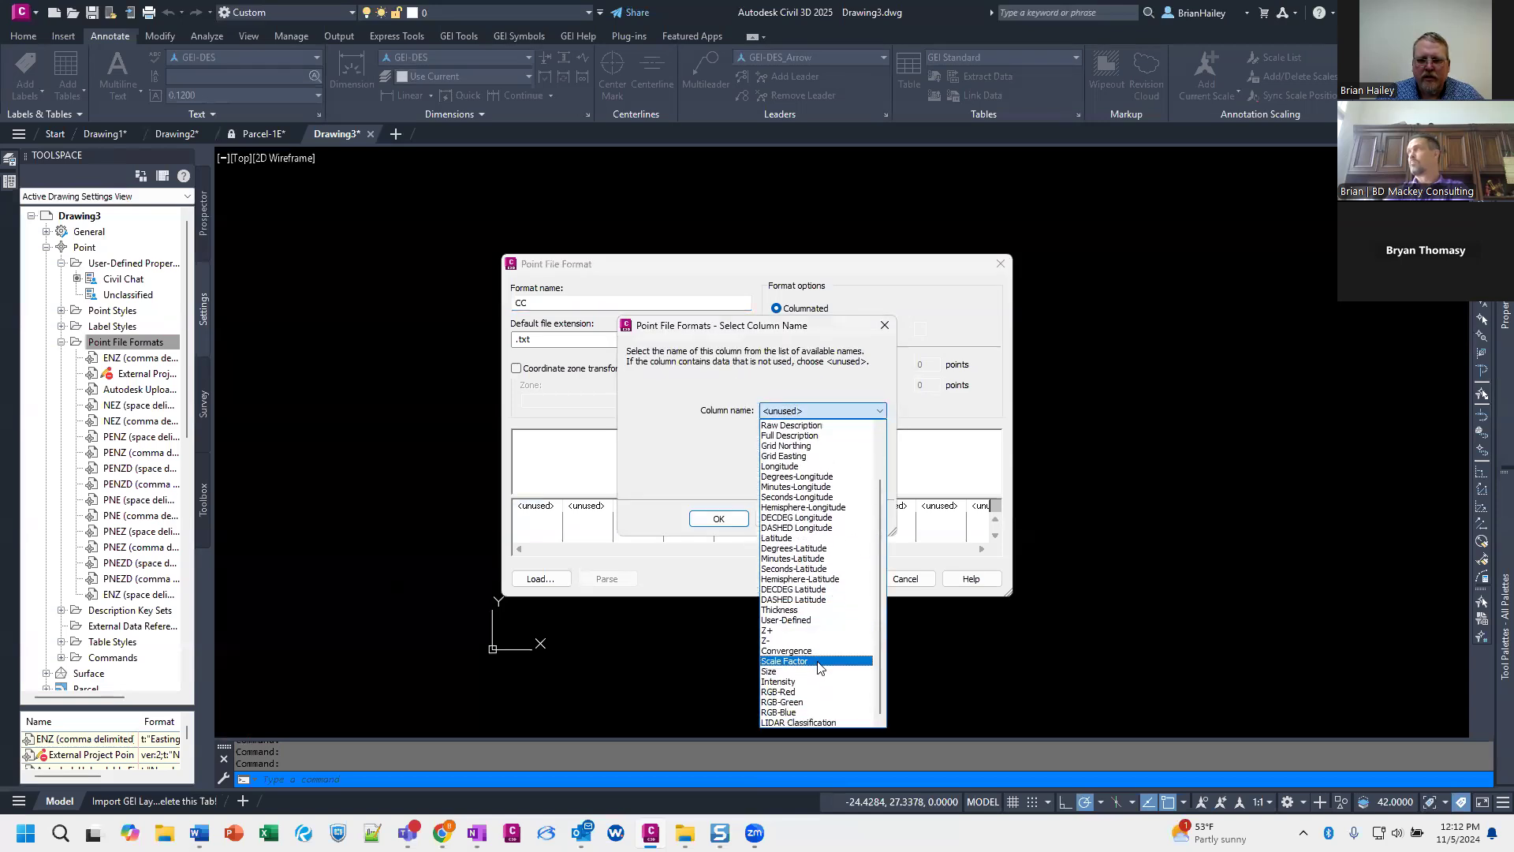
scroll(812, 655, "up", 2)
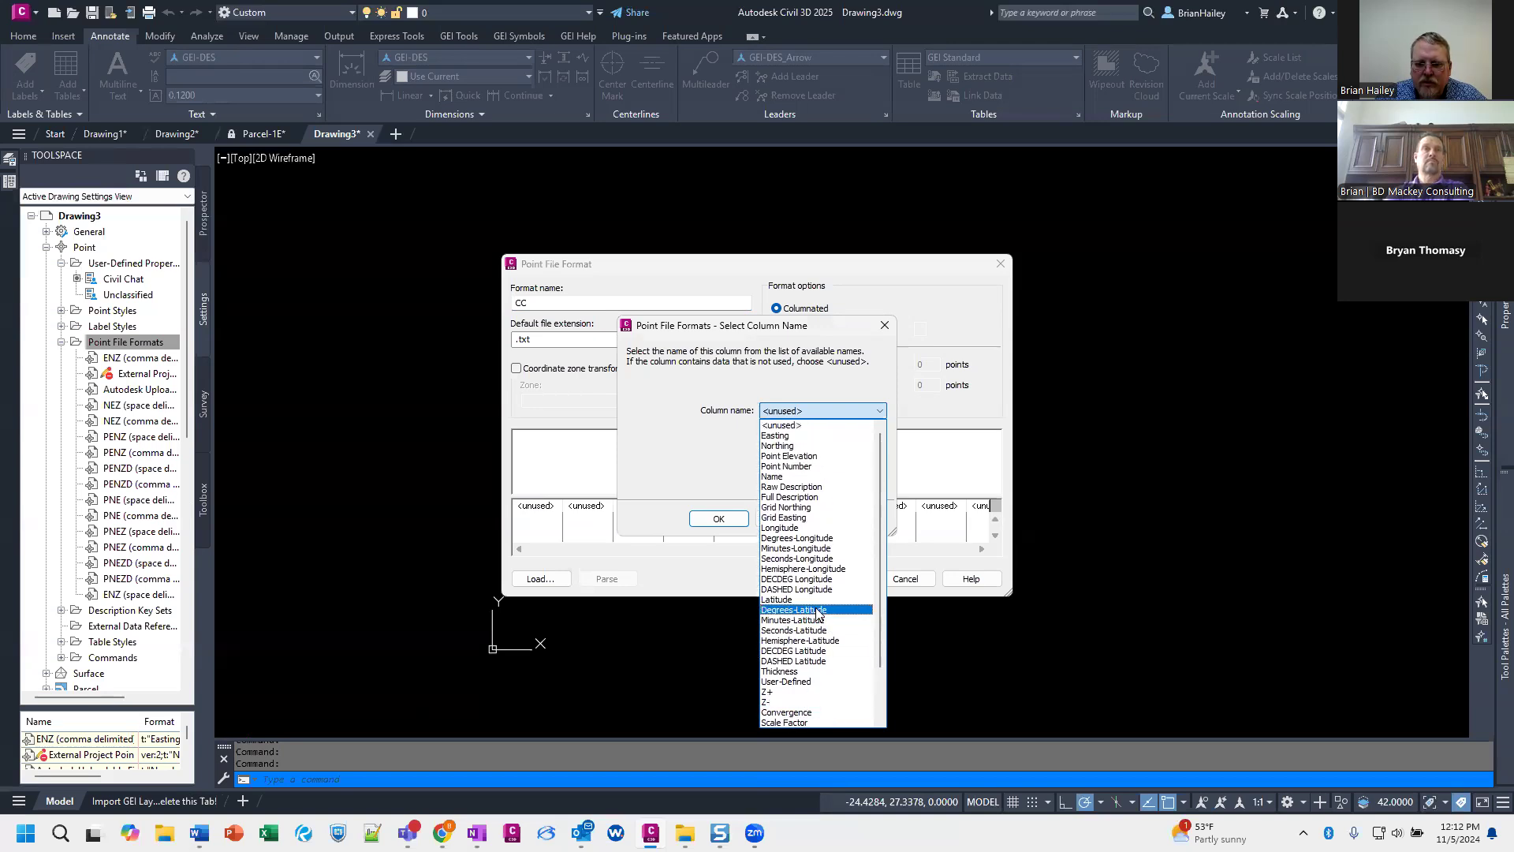
scroll(819, 612, "down", 2)
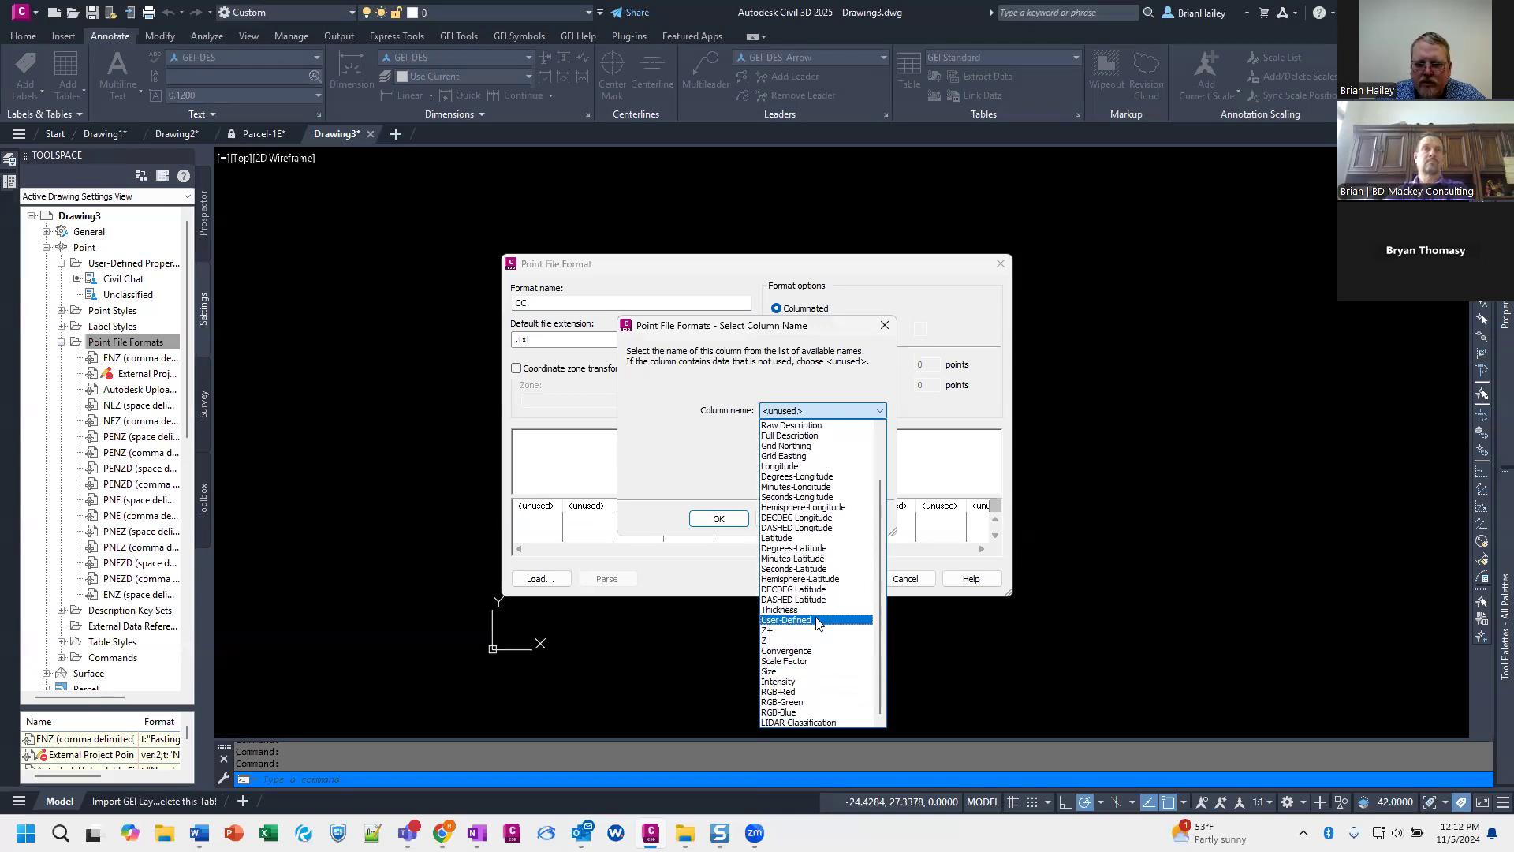
left_click(817, 671)
left_click(718, 519)
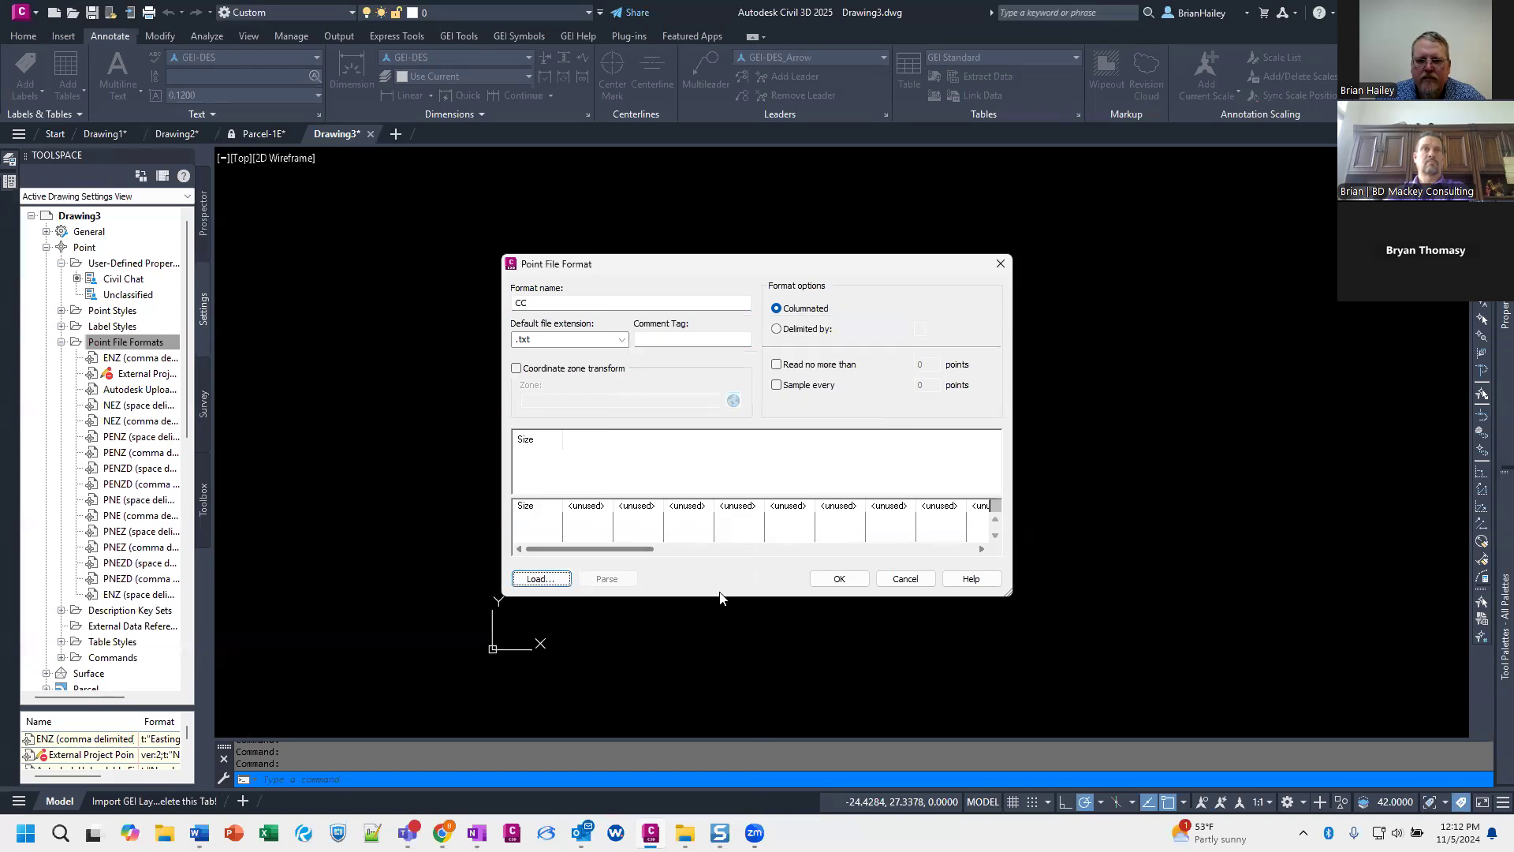
left_click(840, 578)
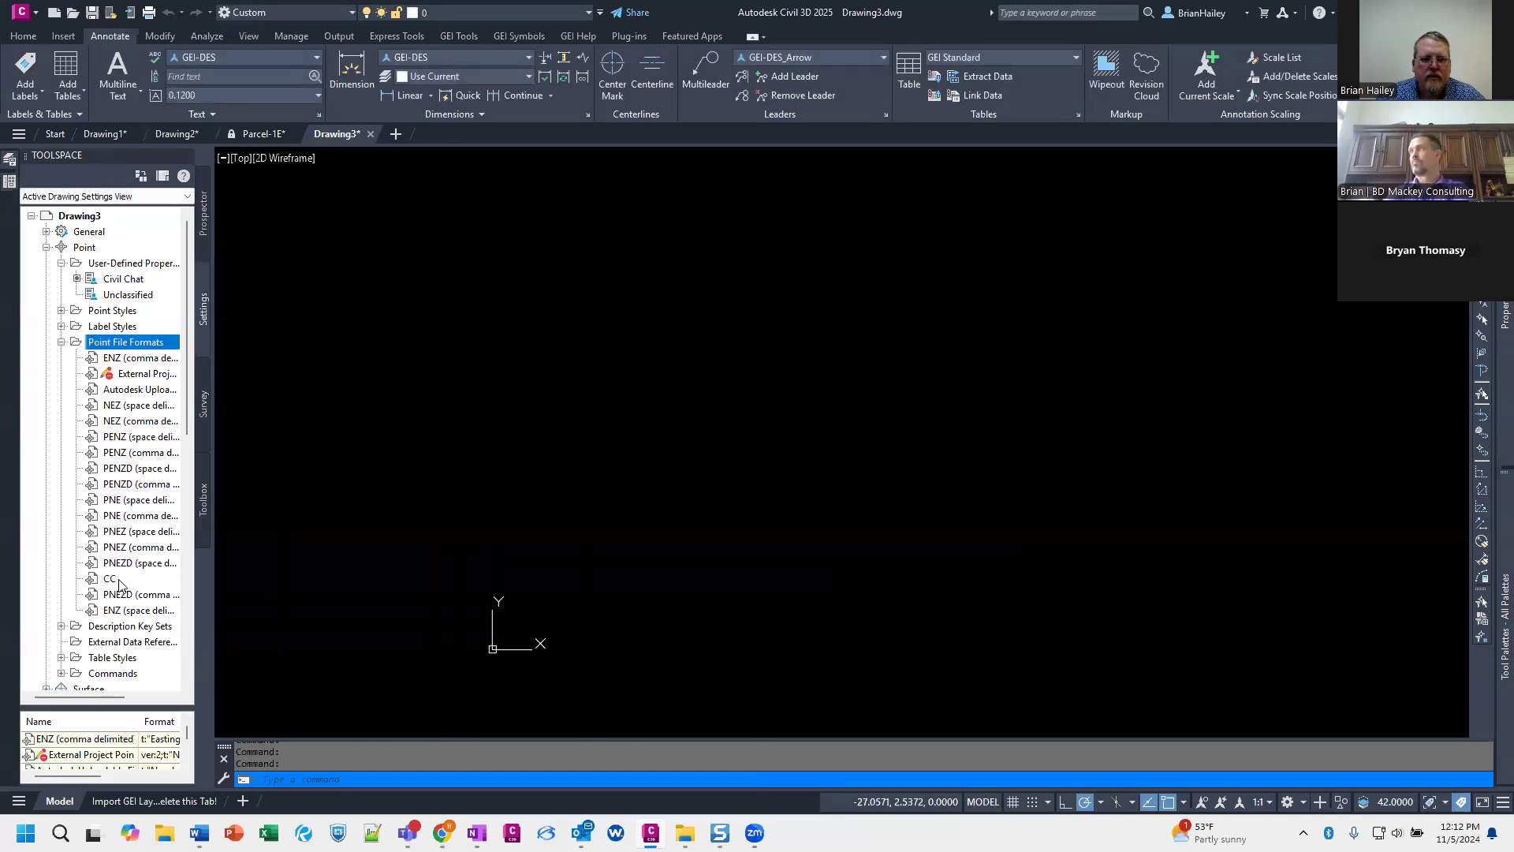
mouse_move(115, 586)
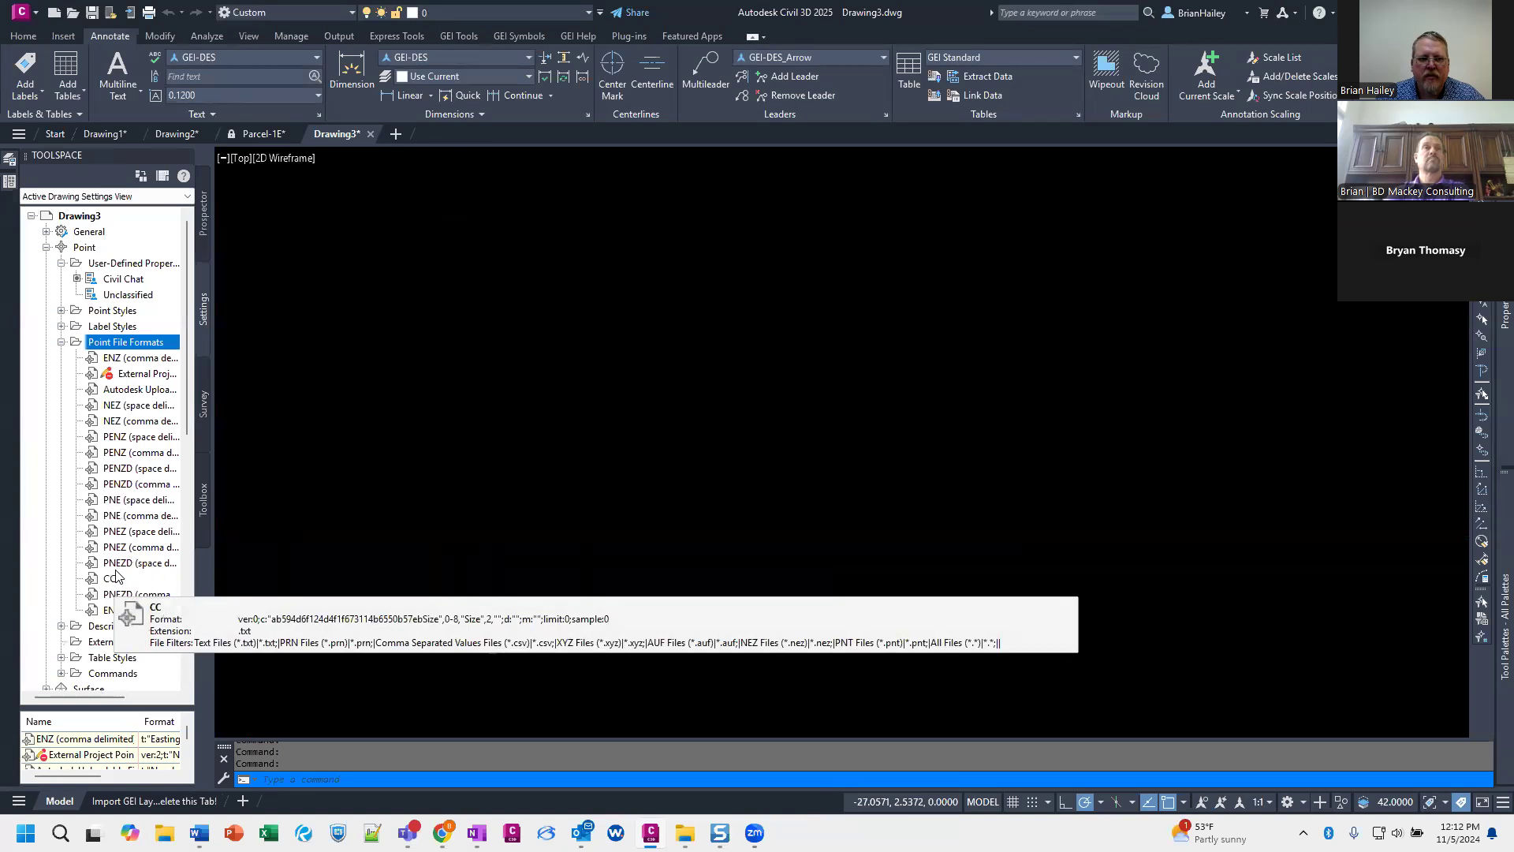
Step: Switch to the Parcel-1E drawing and set the Toolspace settings to Master View
left_click(118, 282)
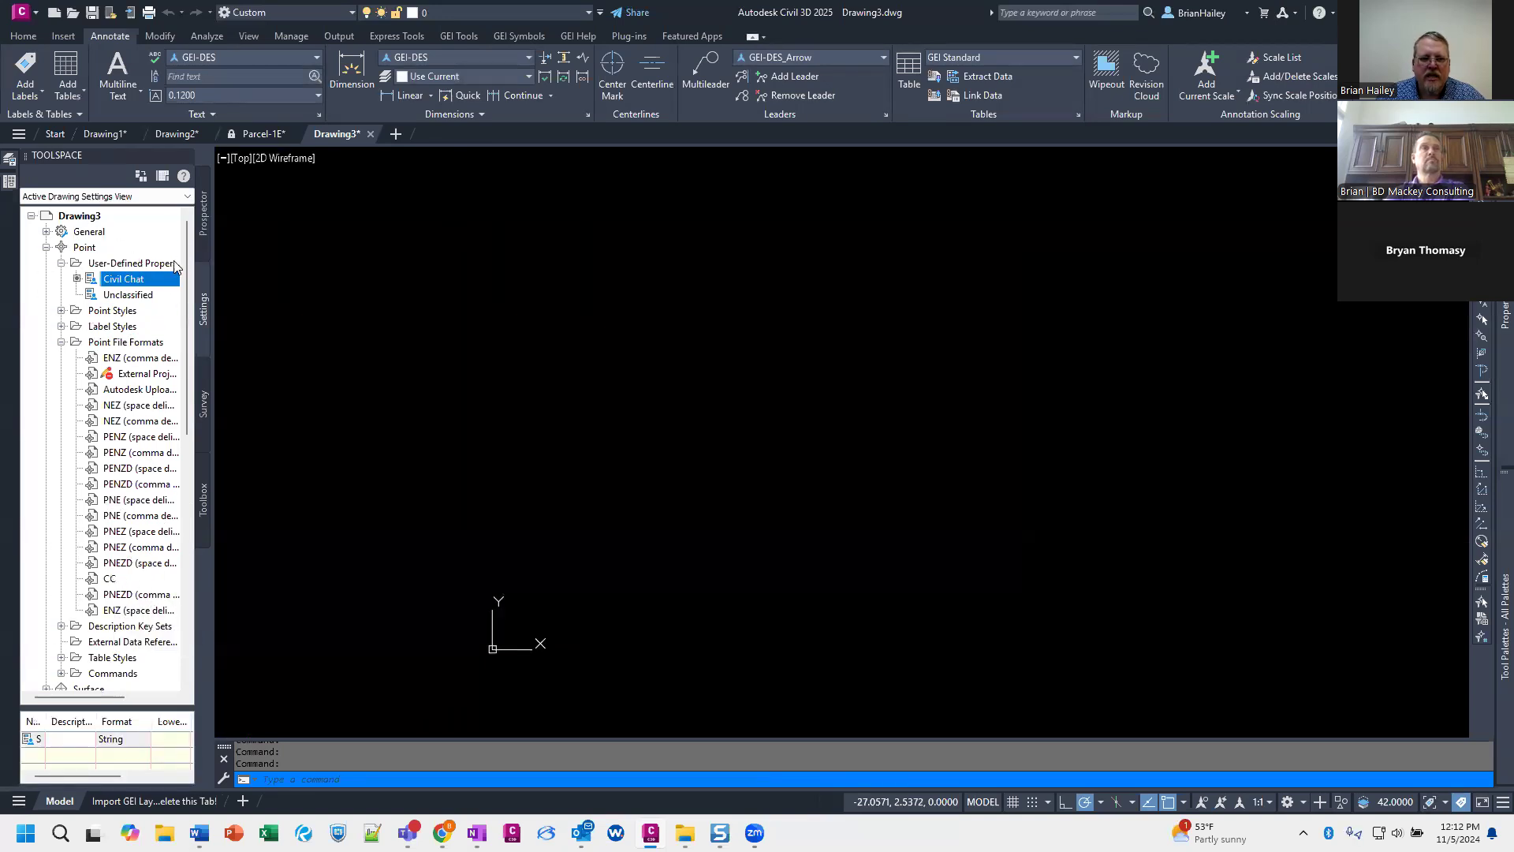
left_click(266, 133)
left_click(66, 197)
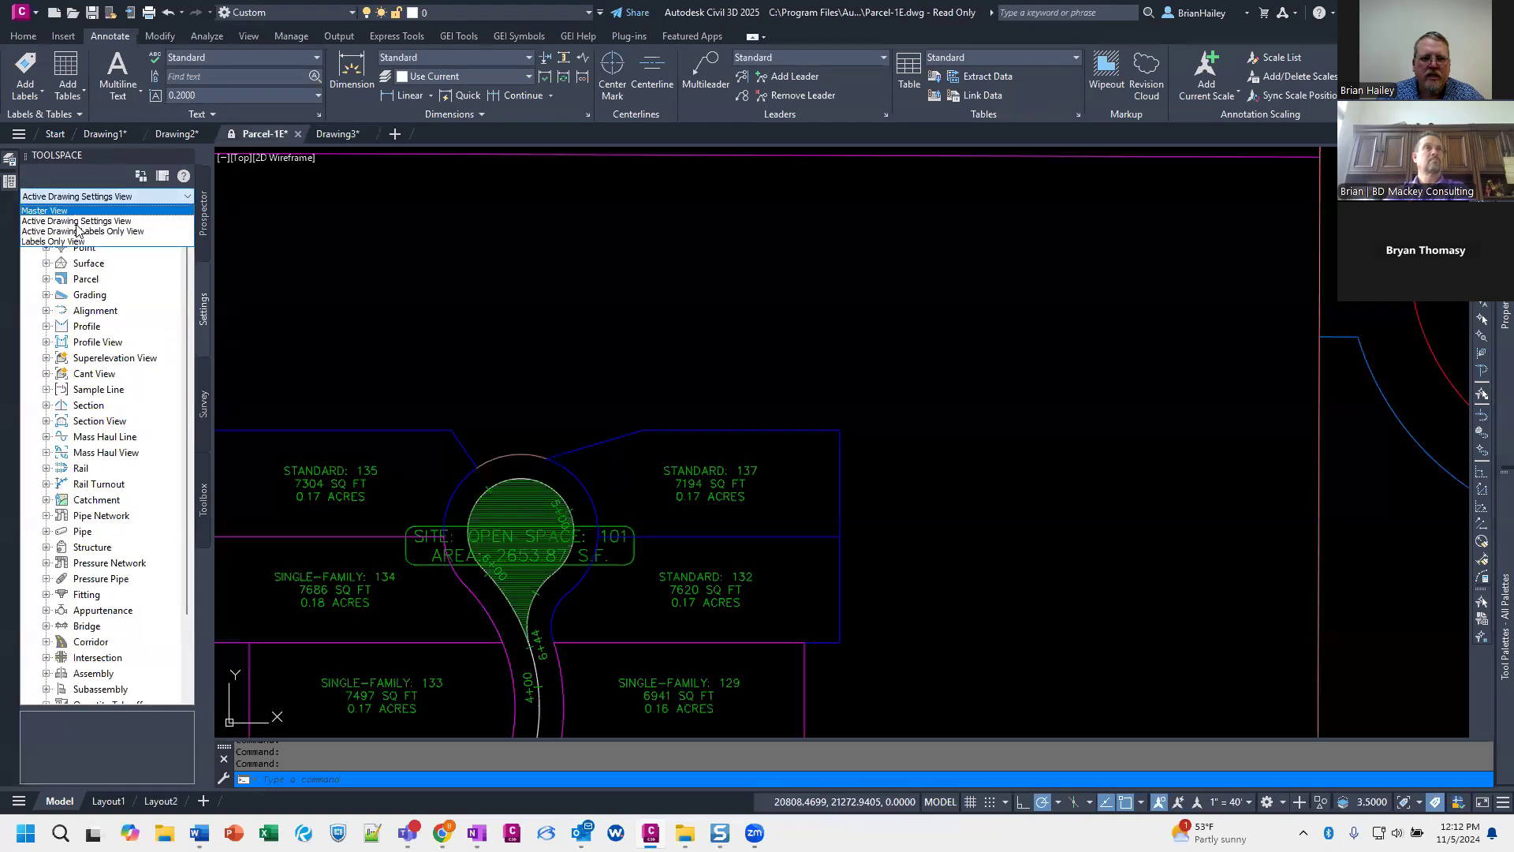
left_click(64, 210)
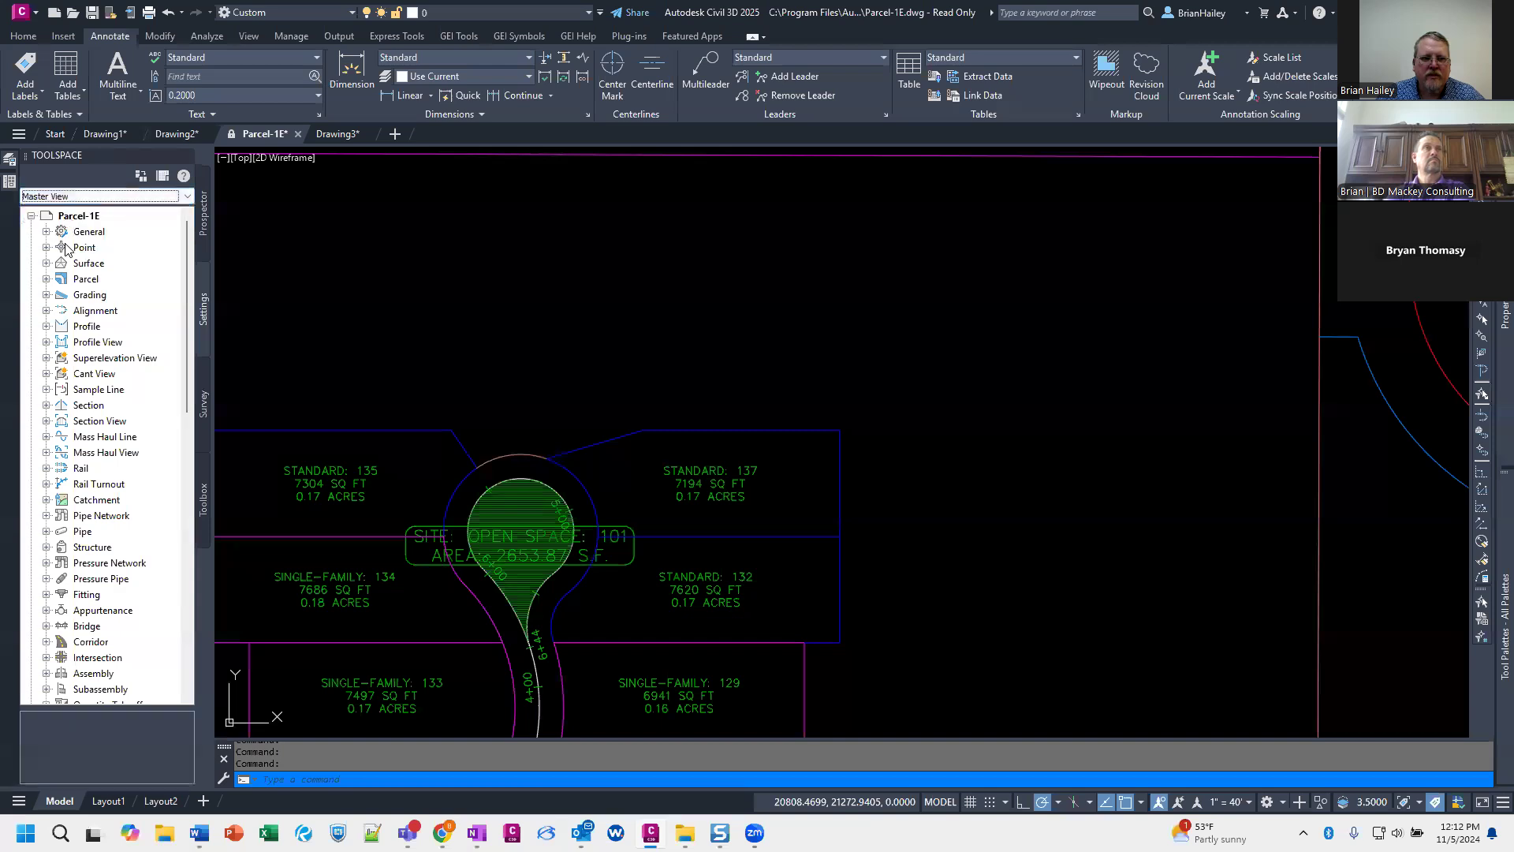
Step: Collapse the Parcel-1E and Drawing1 settings and check the CC format among Drawing3's point file formats
left_click(32, 216)
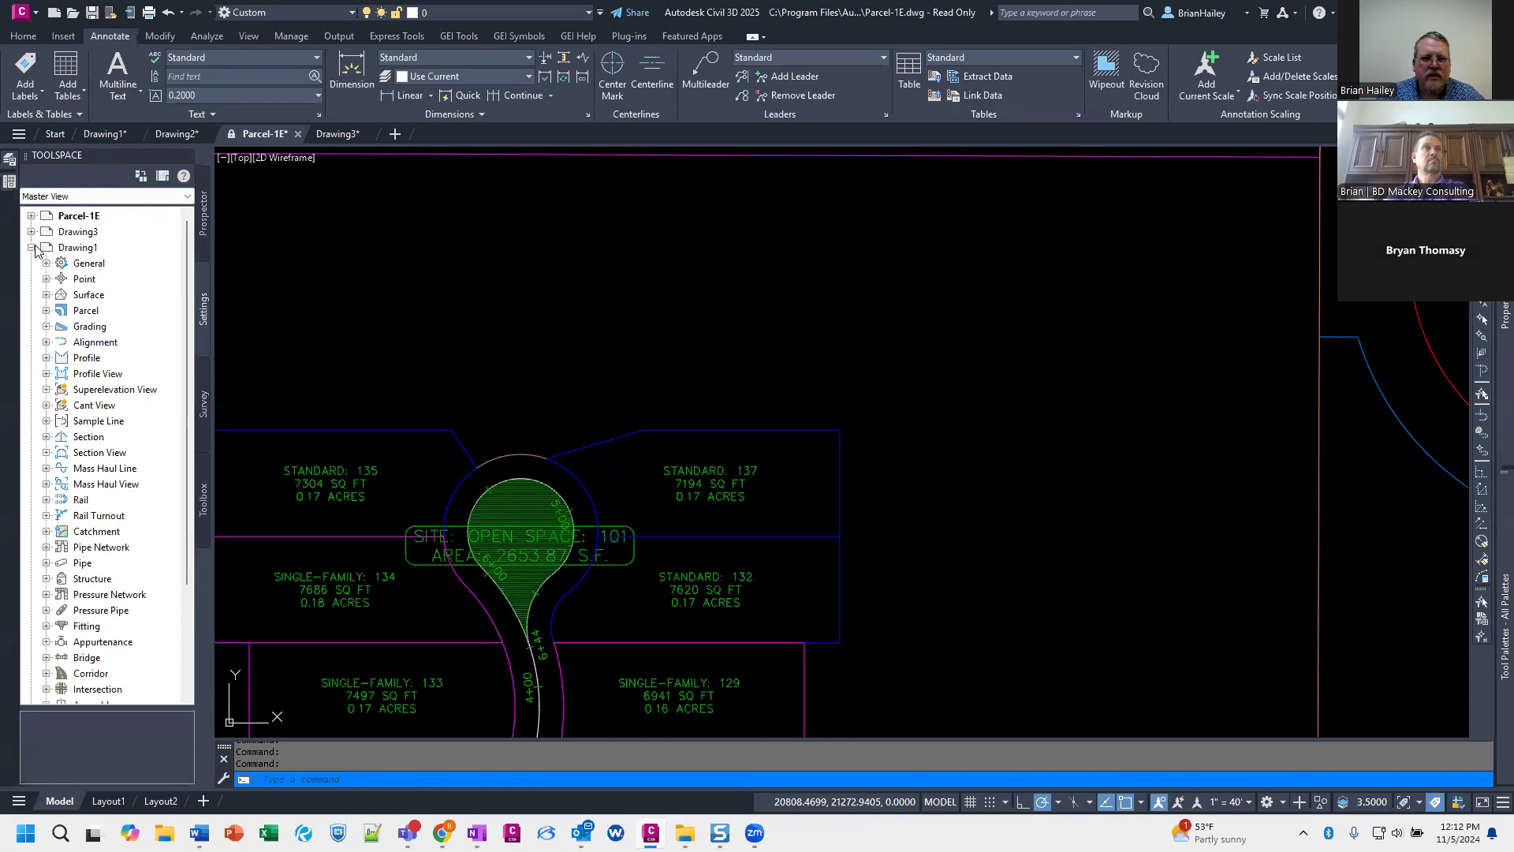
left_click(31, 247)
left_click(32, 232)
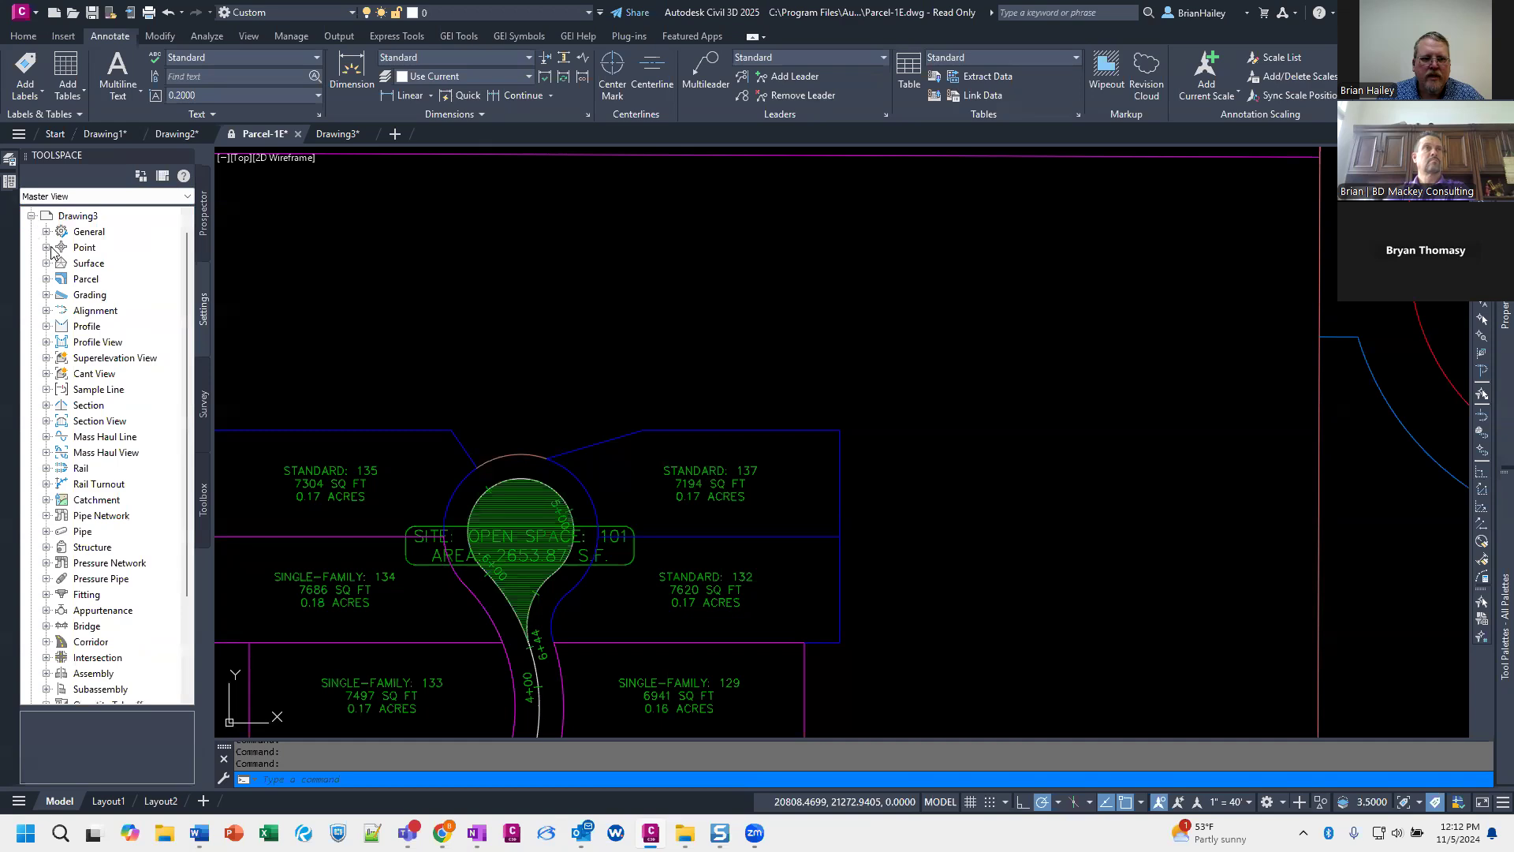
left_click(47, 247)
left_click(62, 311)
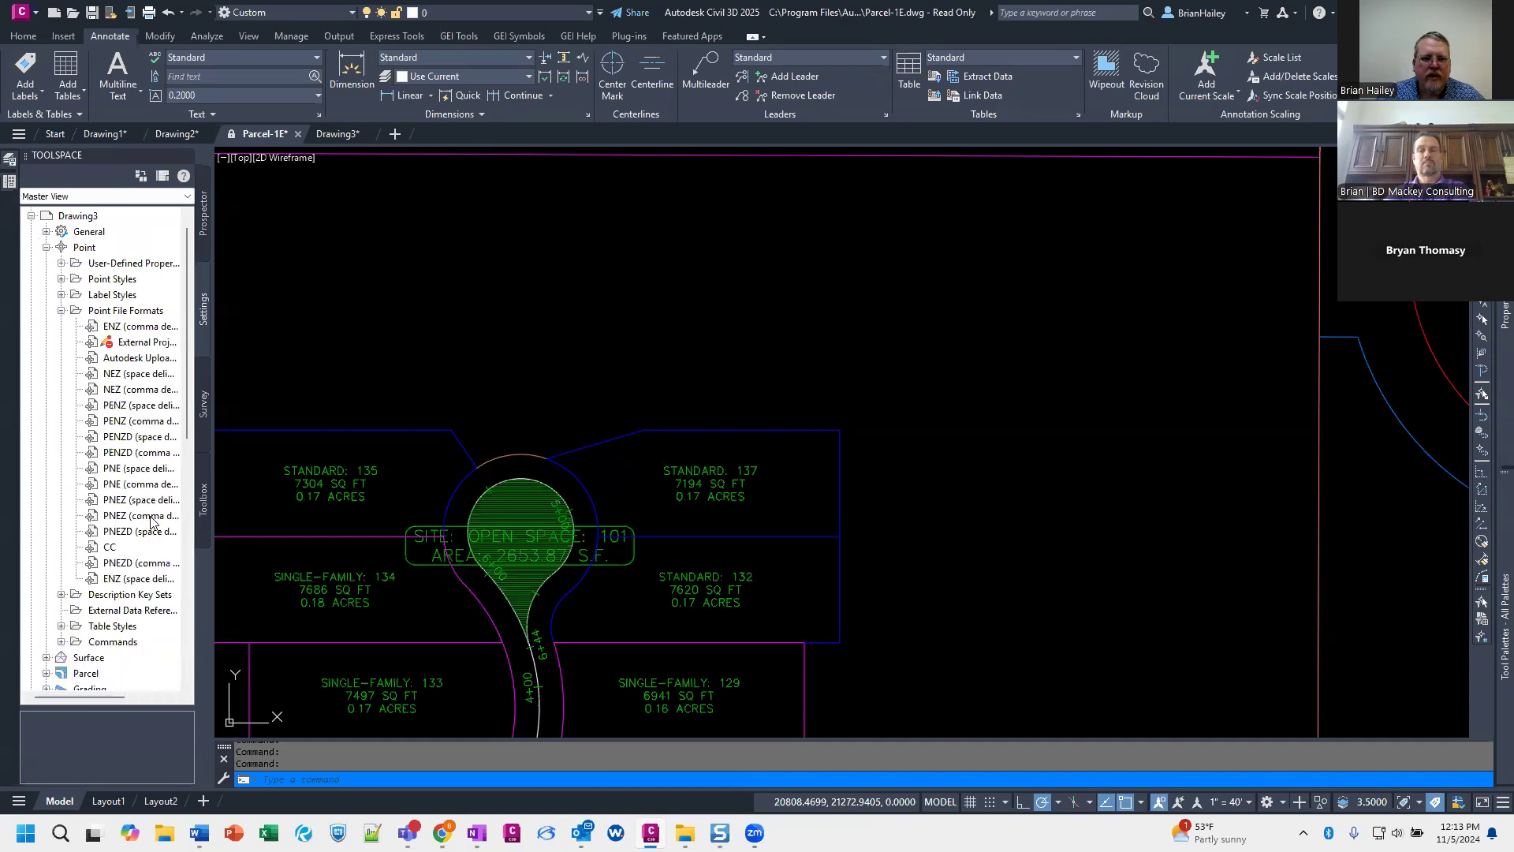
left_click(118, 548)
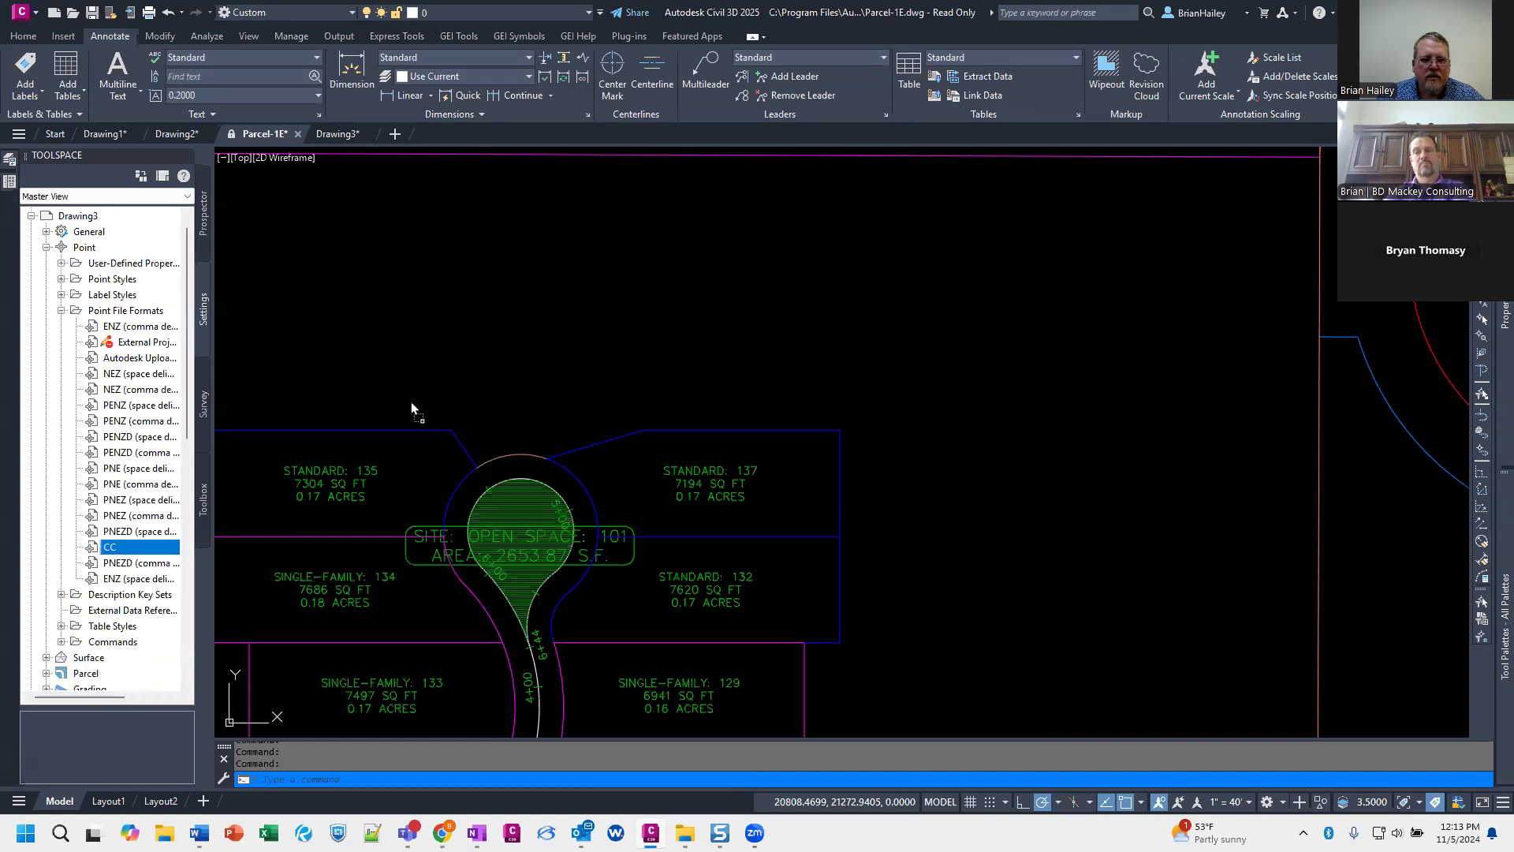
Step: Examine Parcel-1E's user-defined point property classifications and the column assignments in its CC point file format
scroll(67, 353, "up", 9)
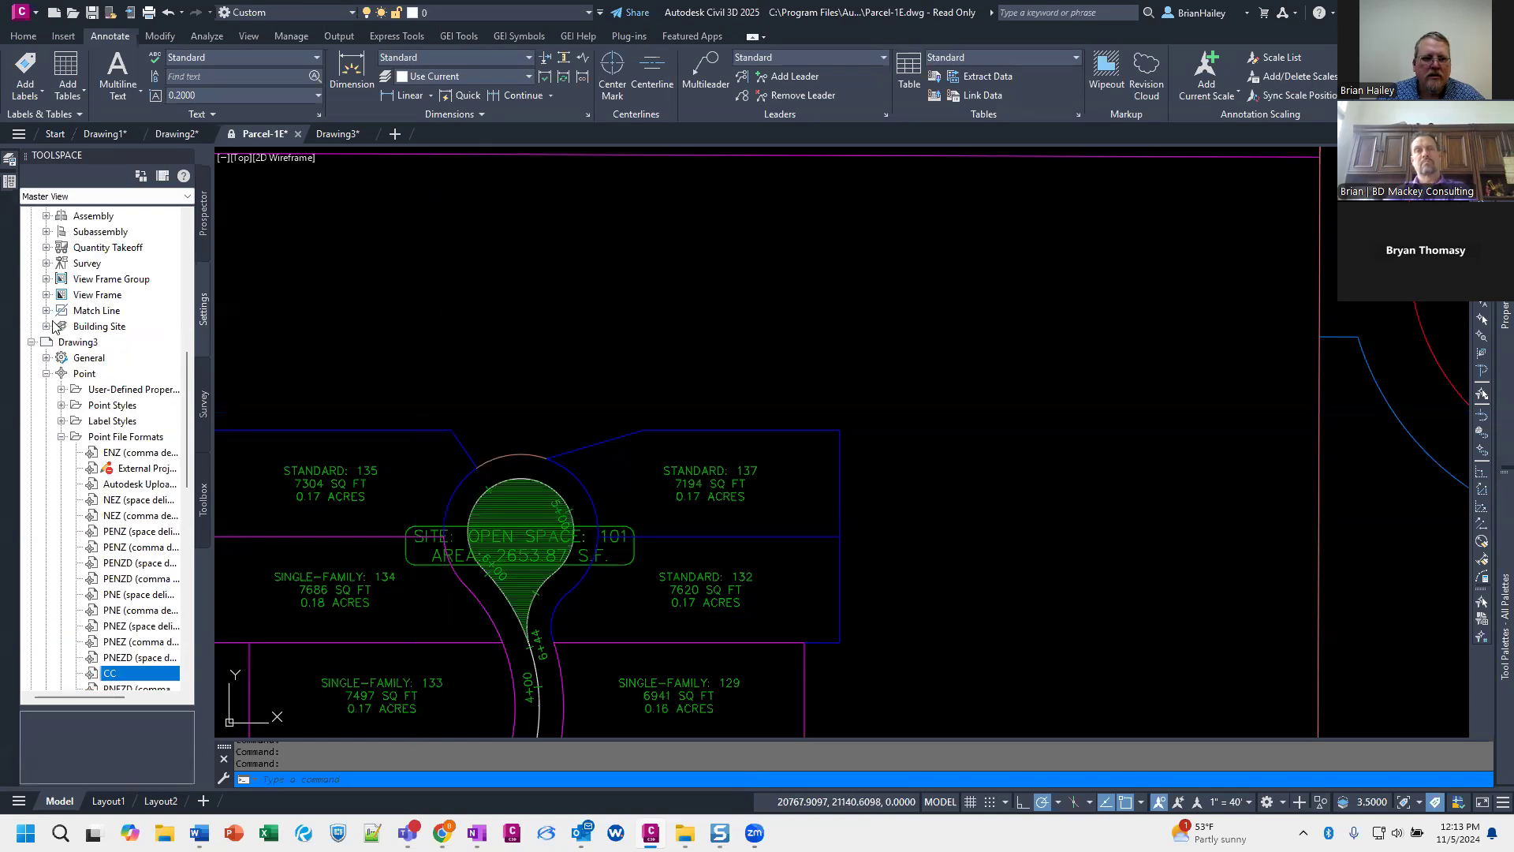
scroll(67, 353, "up", 4)
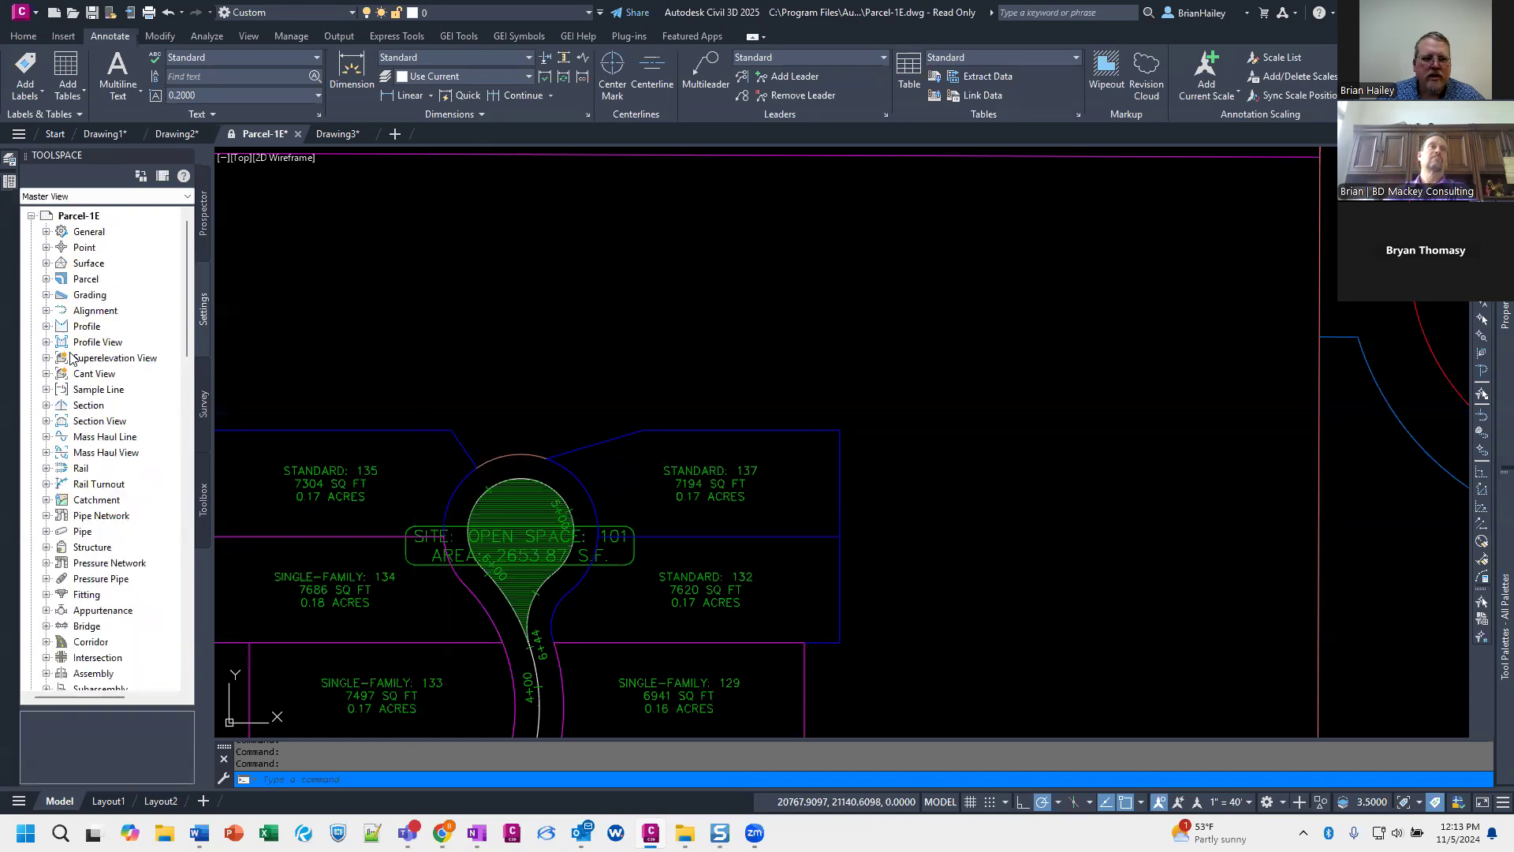
left_click(46, 247)
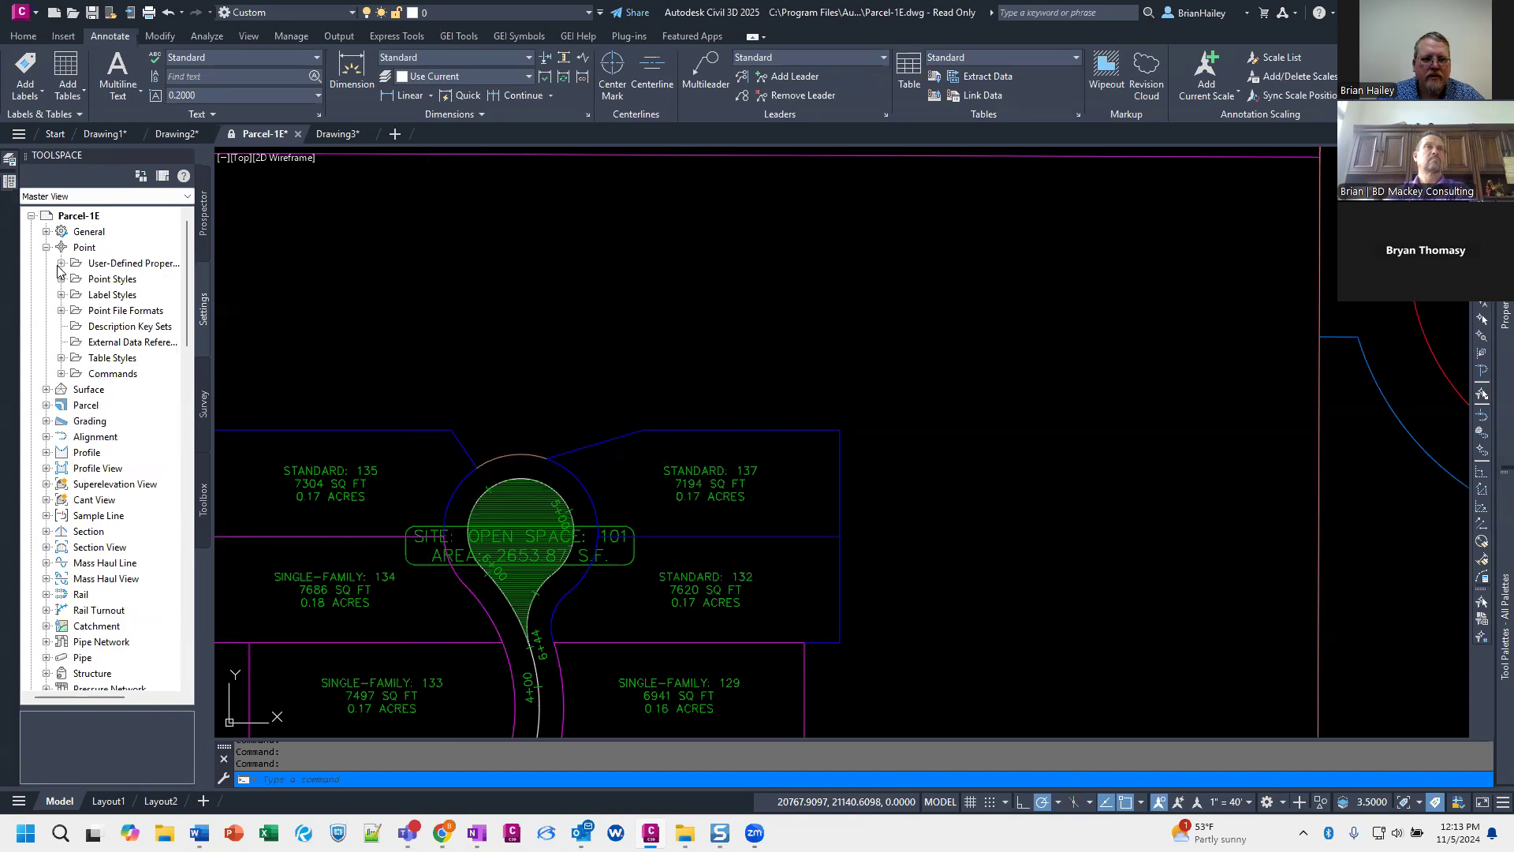
left_click(61, 264)
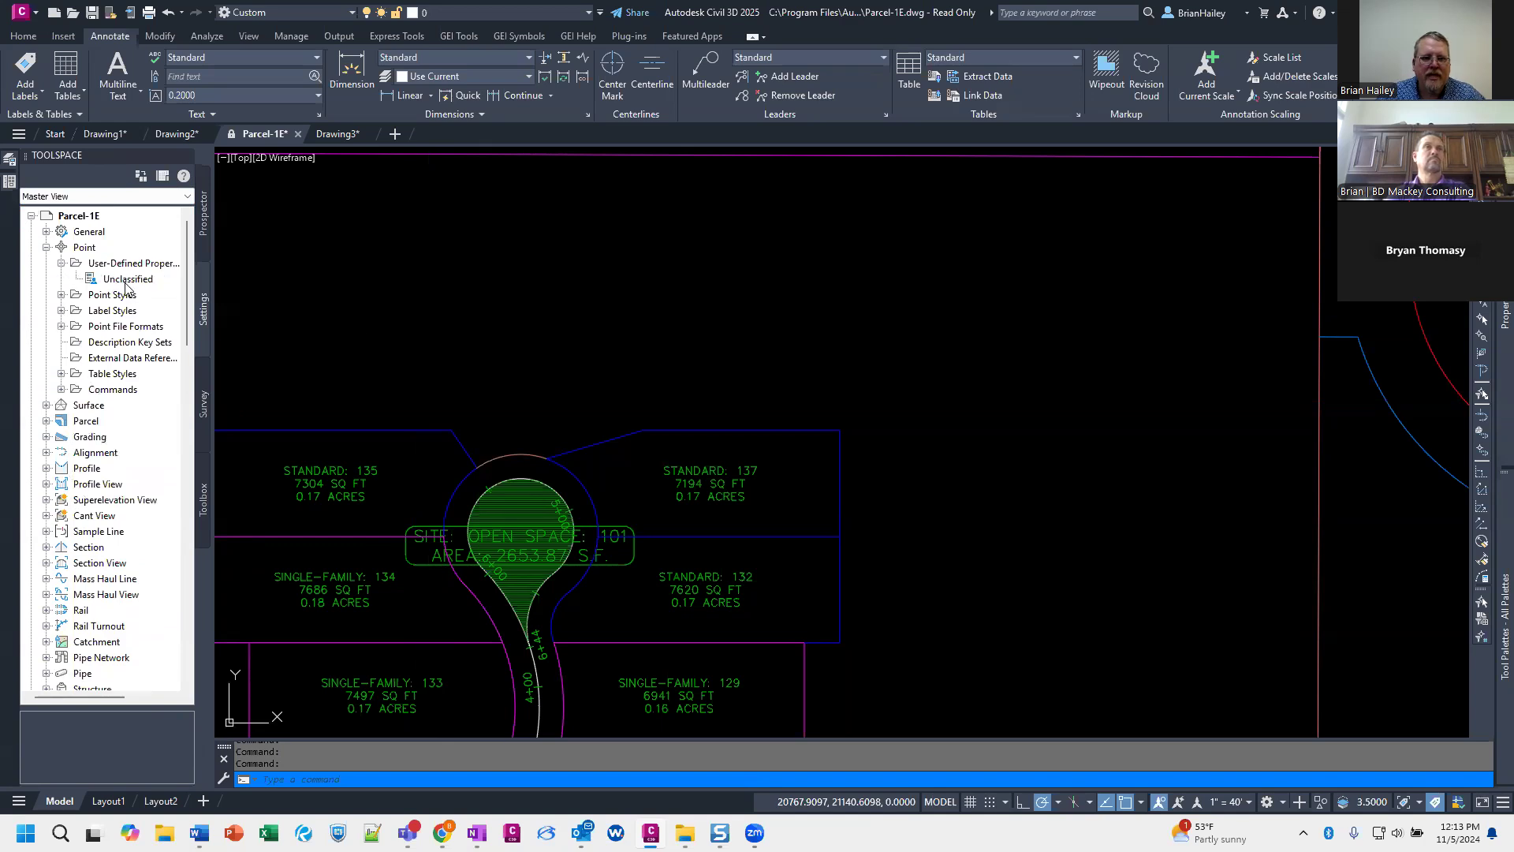
left_click(61, 326)
left_click(116, 563)
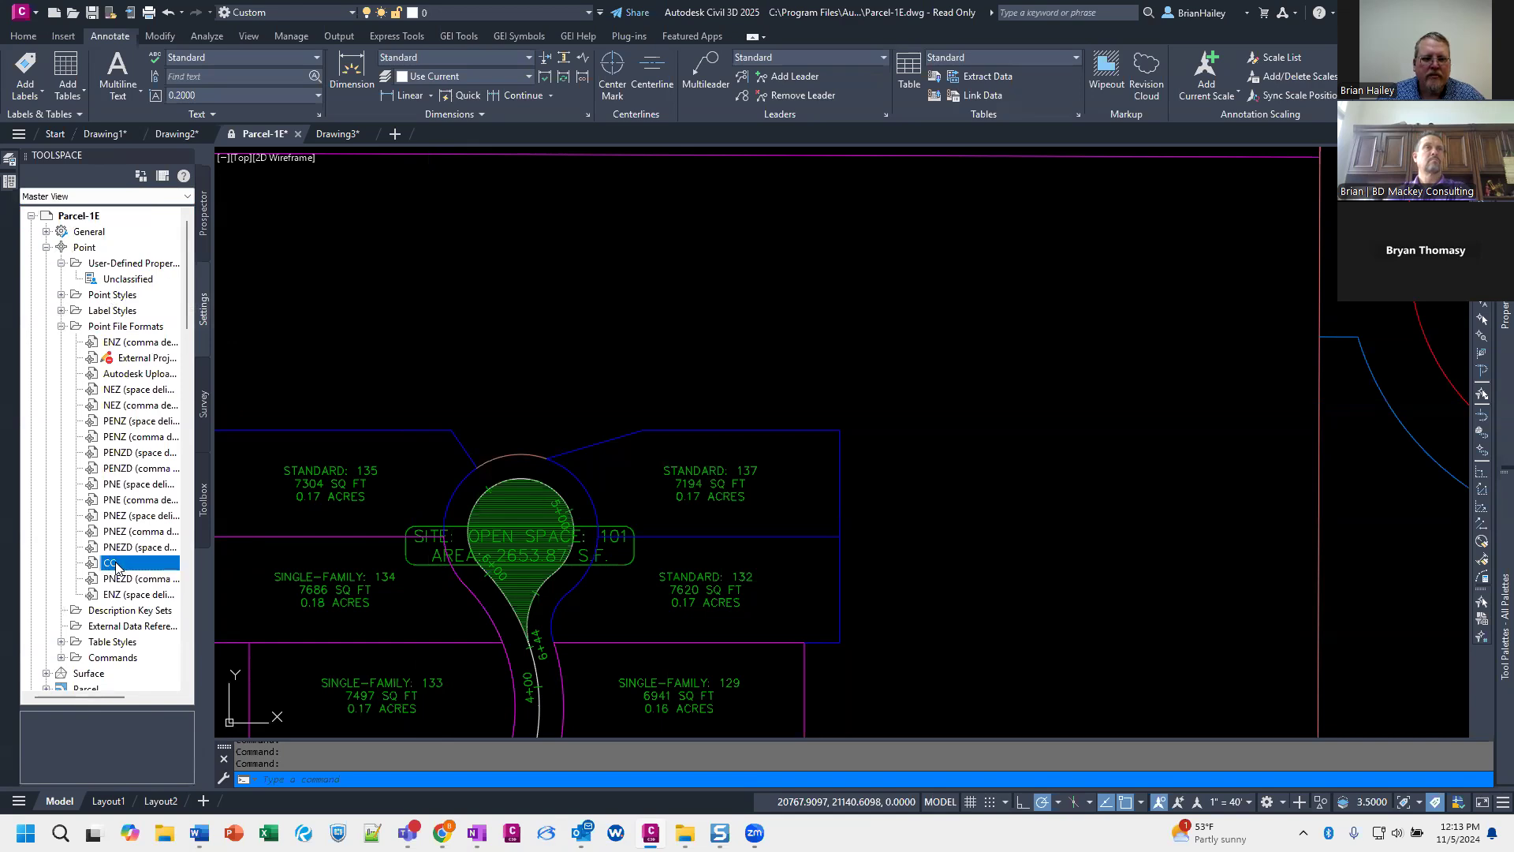
right_click(118, 562)
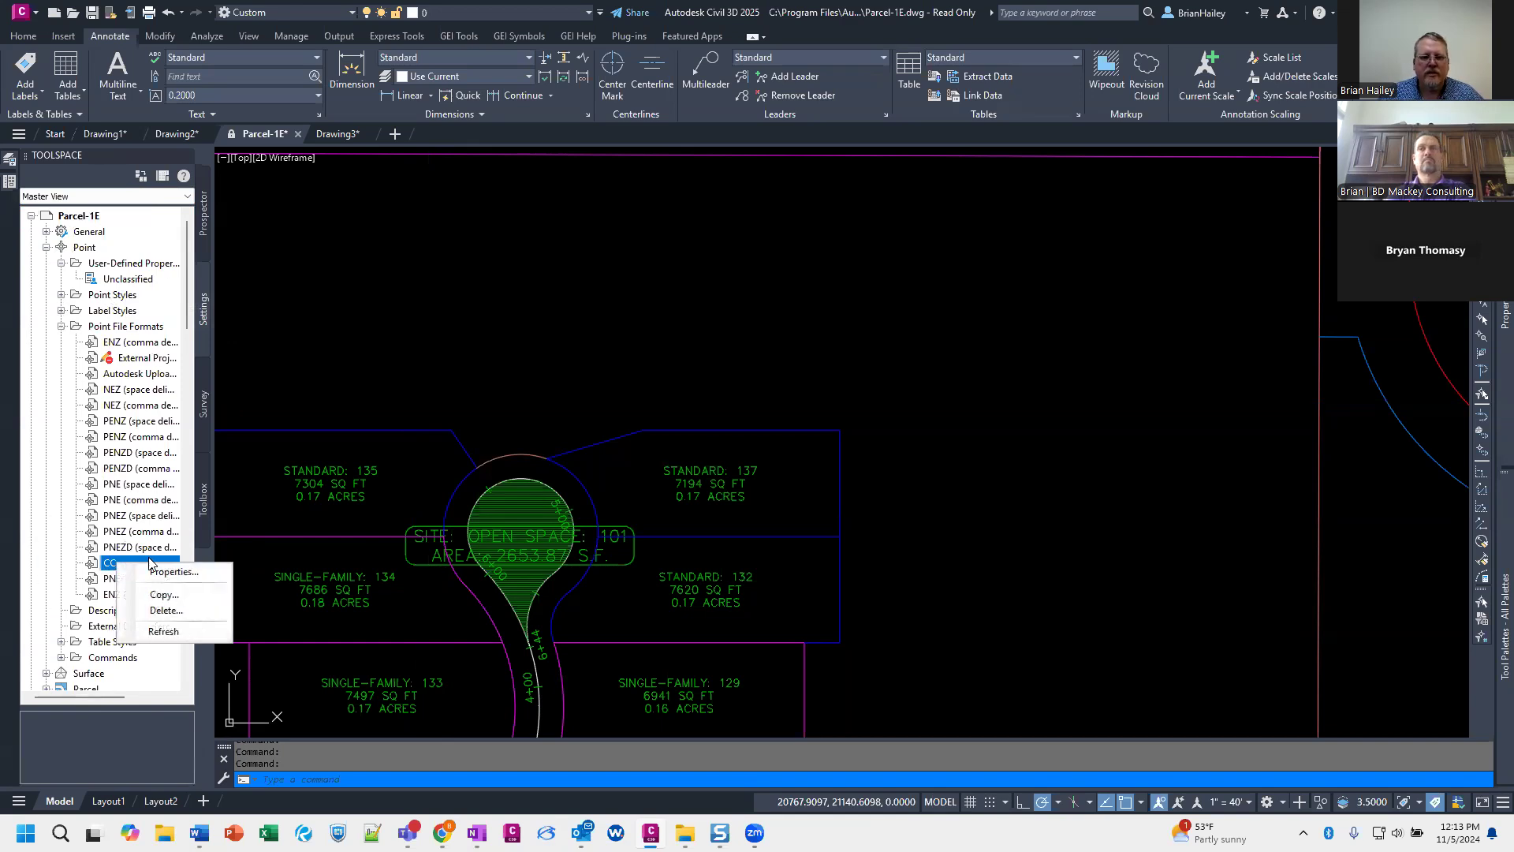
left_click(166, 572)
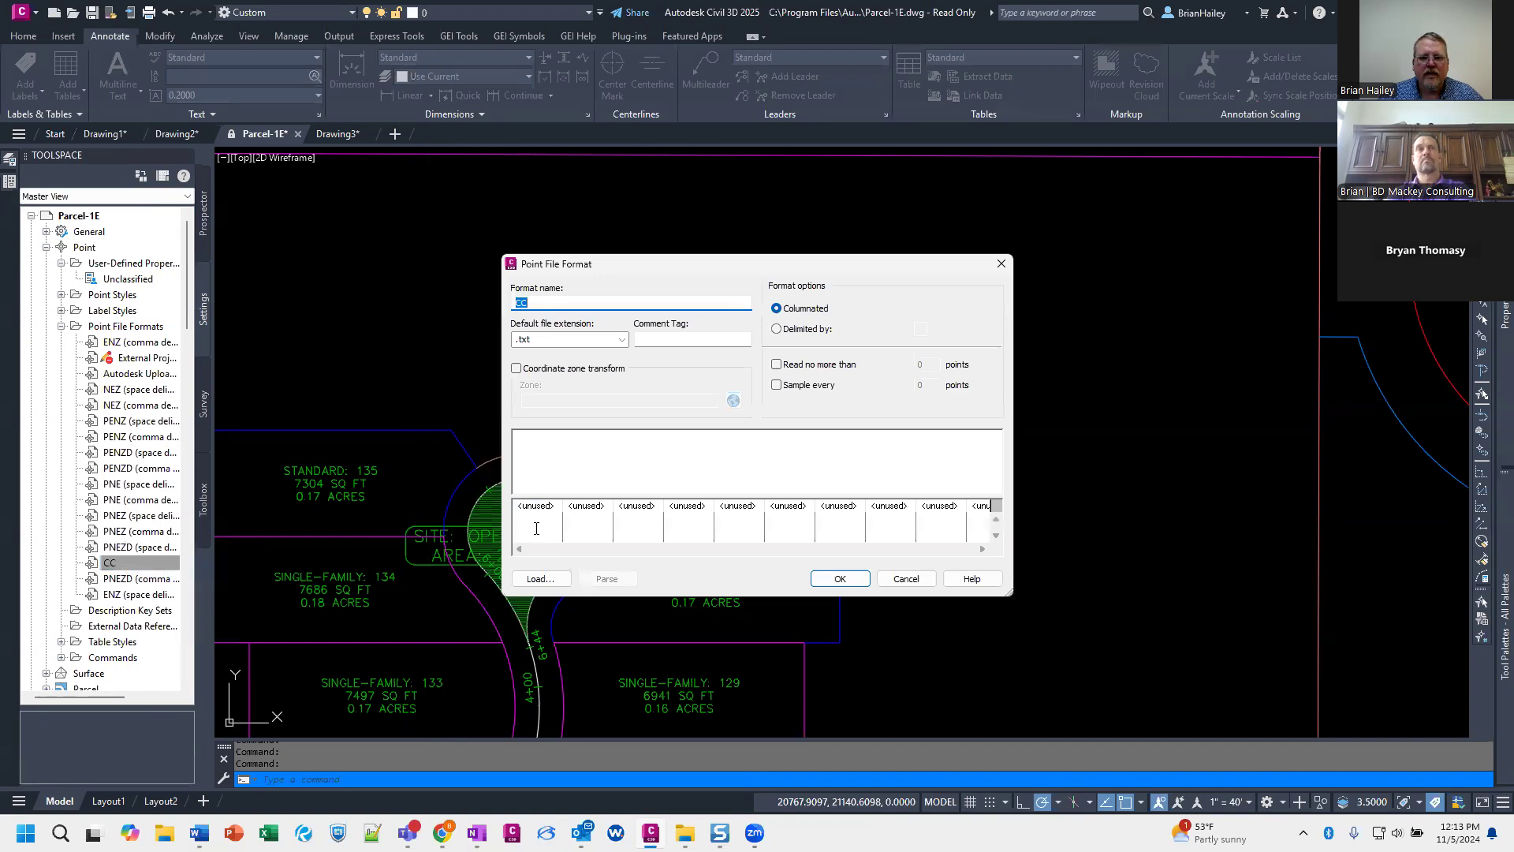
left_click(906, 578)
Step: Delete the CC point file format from Parcel-1E
right_click(127, 565)
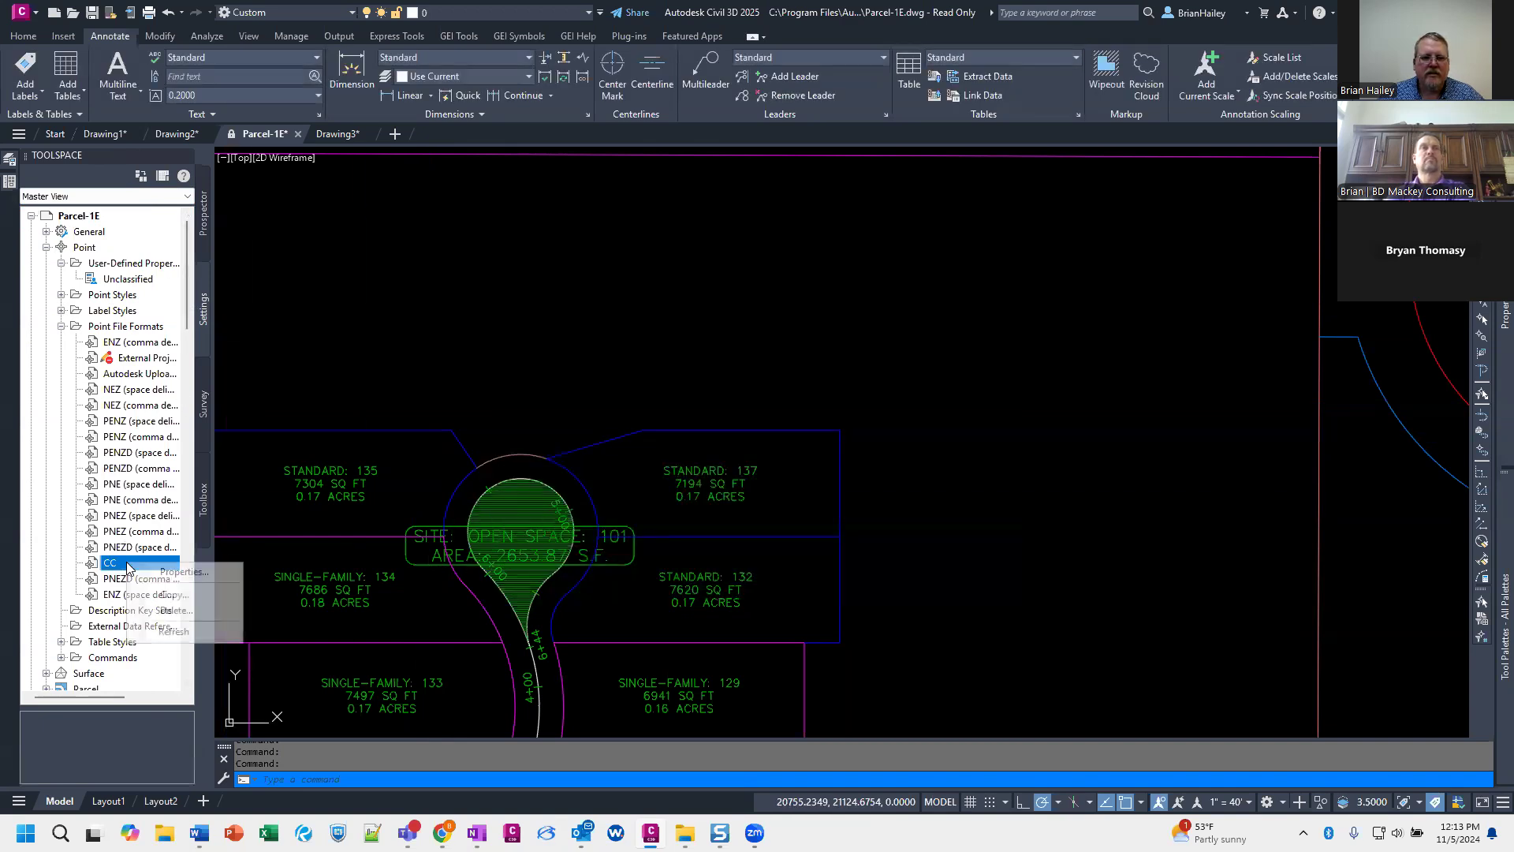
left_click(174, 610)
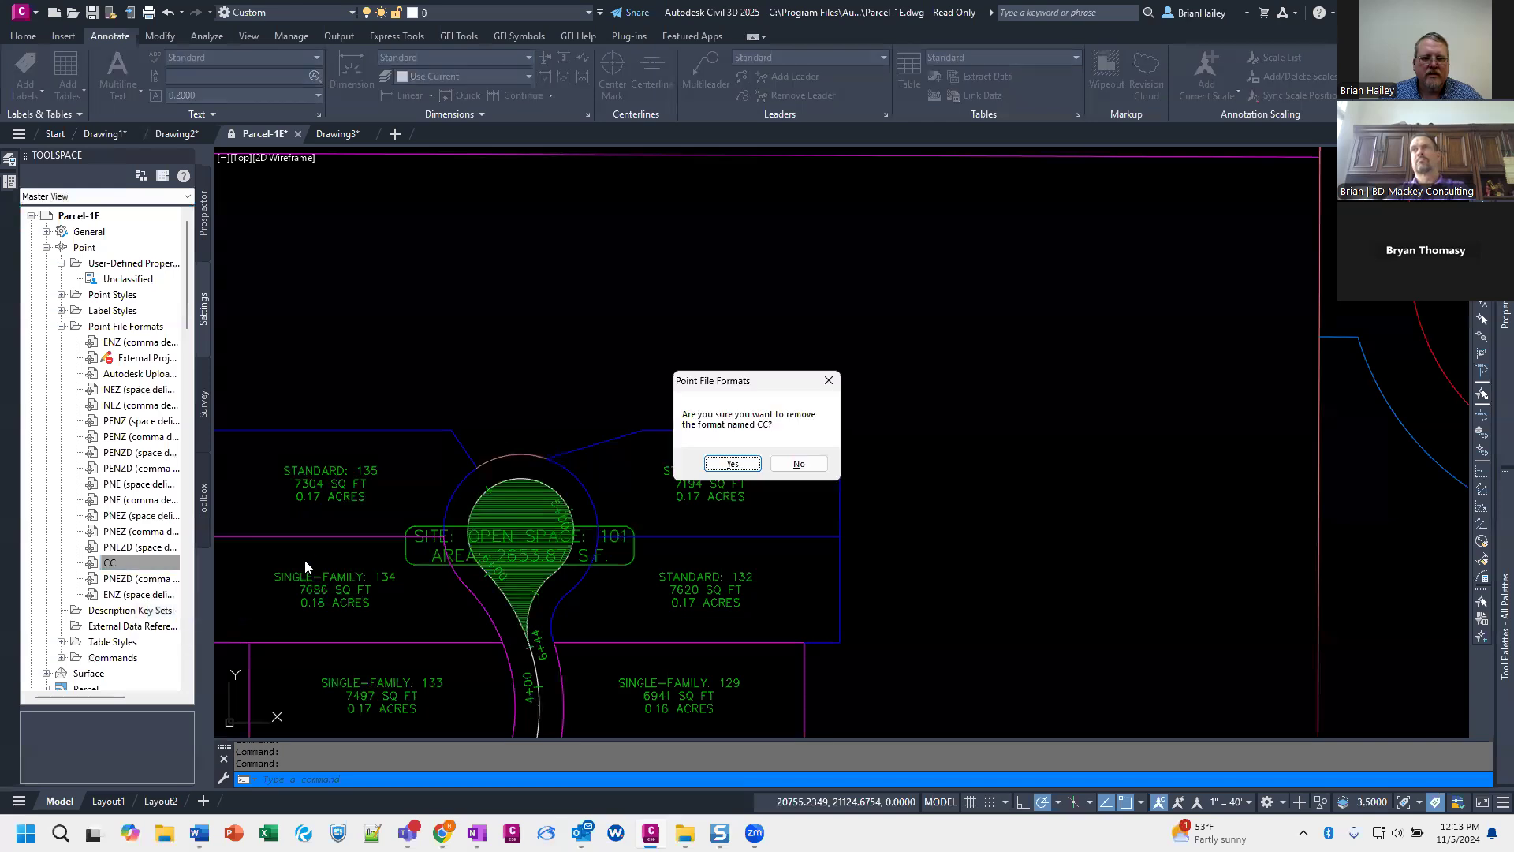
left_click(720, 466)
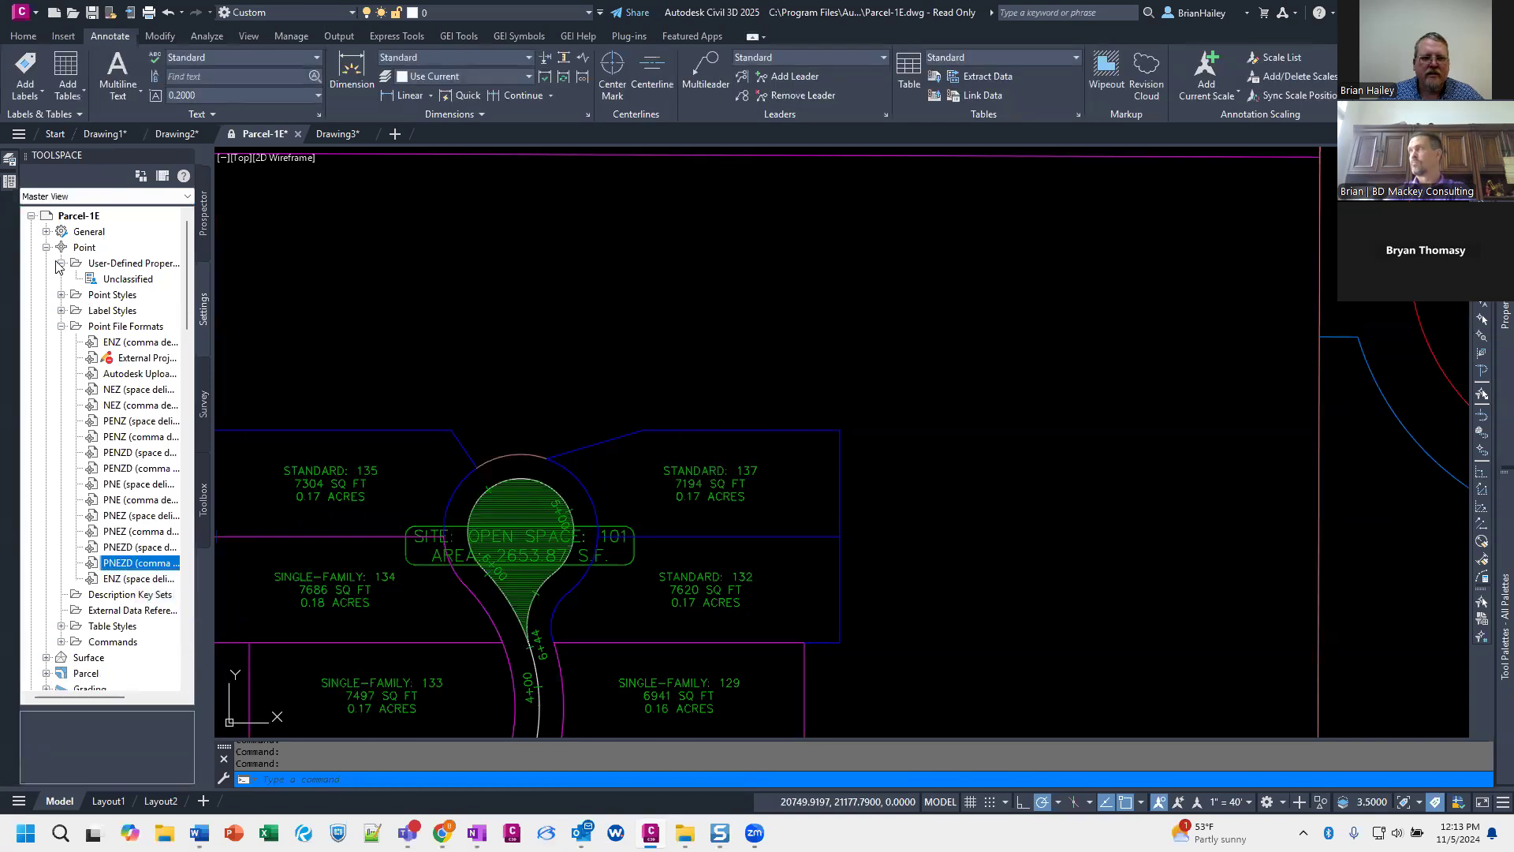
Step: Collapse the Parcel-1E settings and inspect the Civil Chat classification under Drawing3's user-defined point properties
left_click(31, 215)
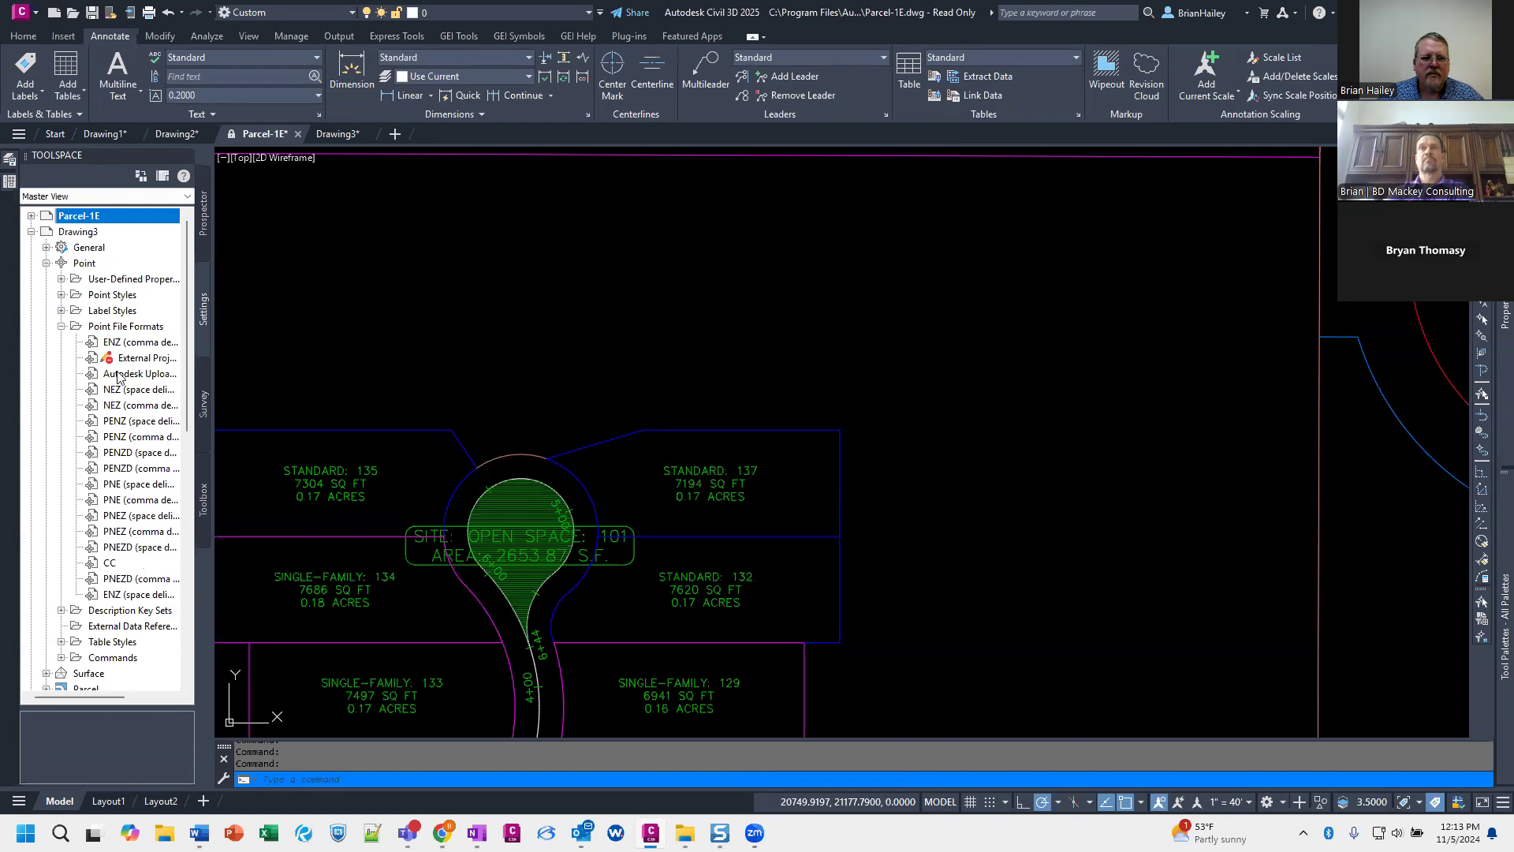
left_click(61, 279)
left_click(118, 297)
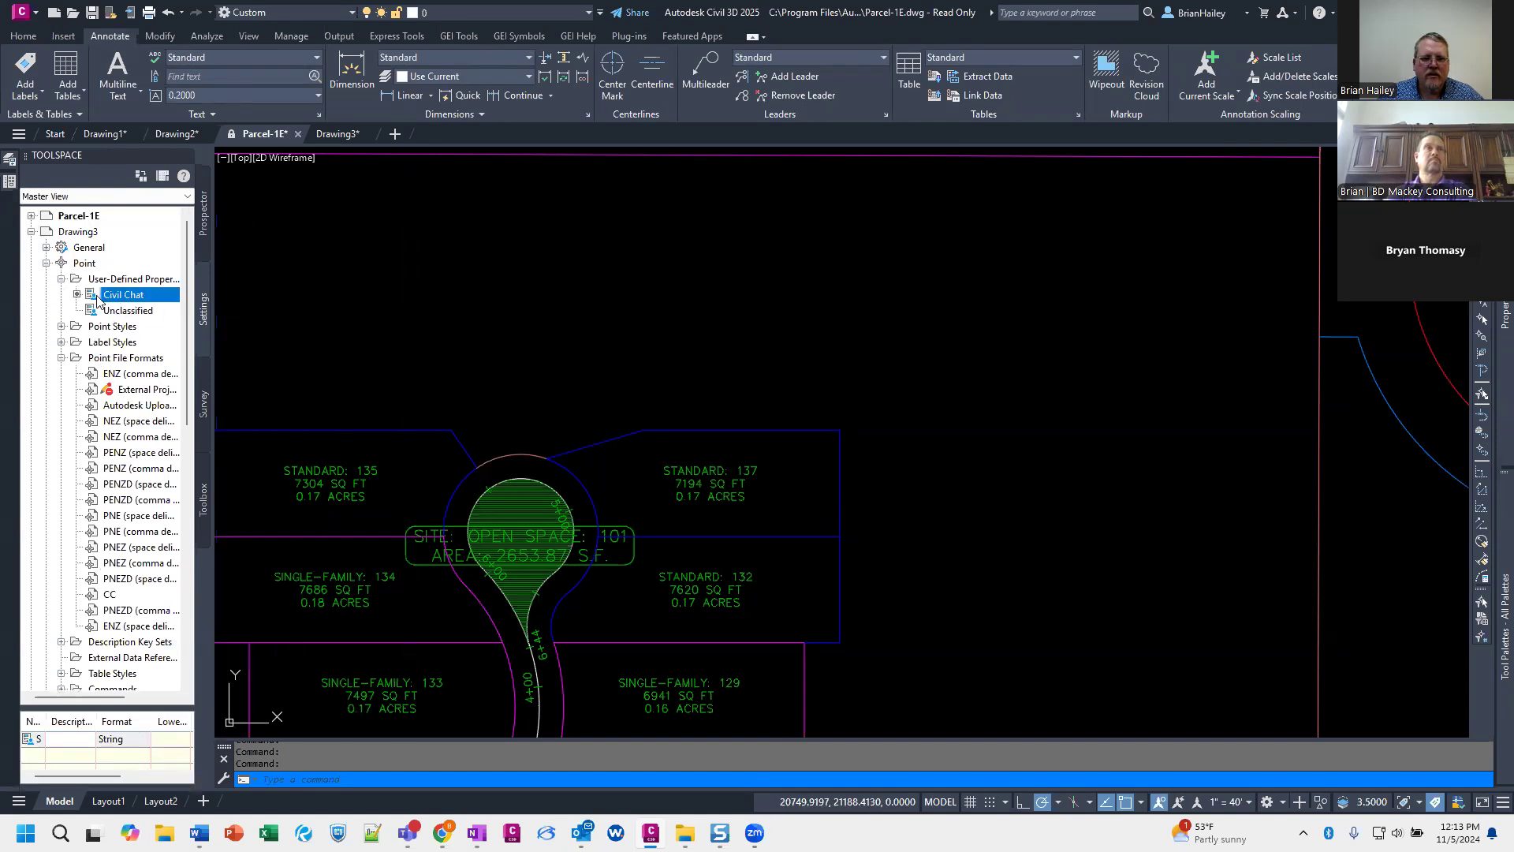
right_click(148, 300)
left_click(193, 310)
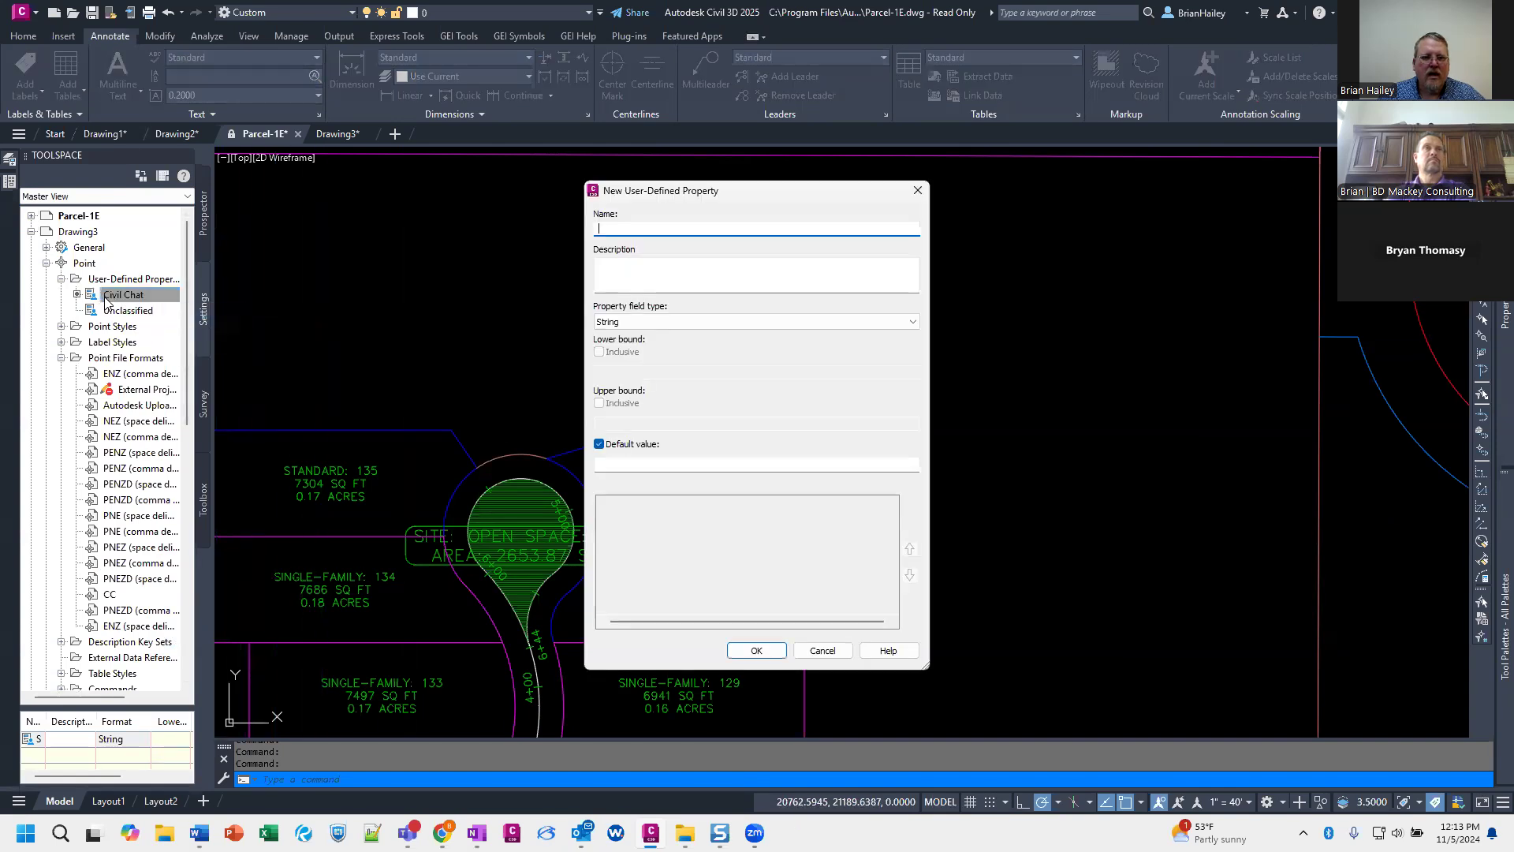
key("Escape")
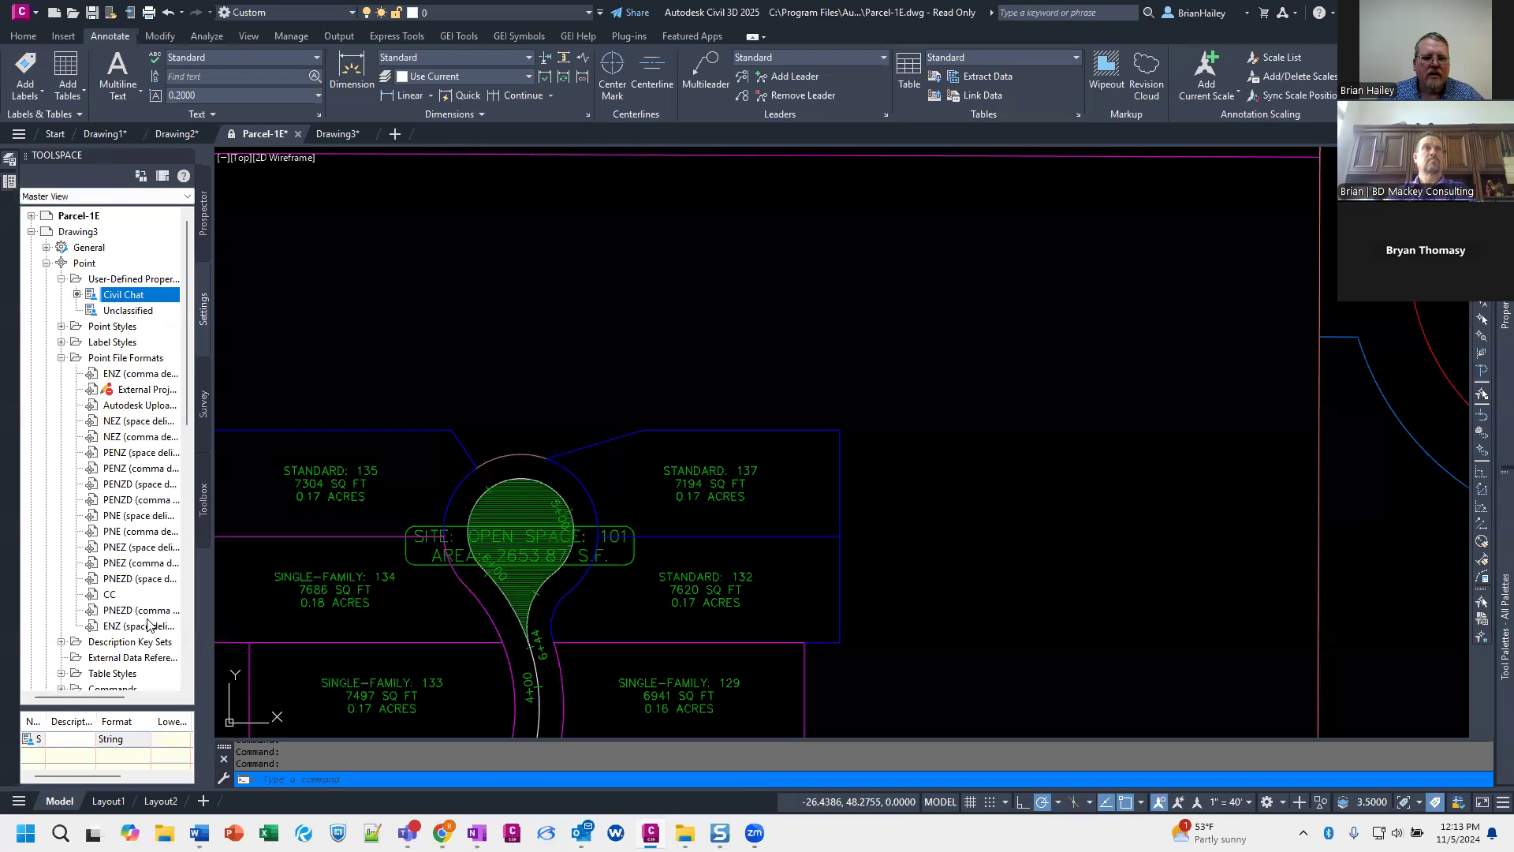
Step: Check the String property listed for Drawing3's Civil Chat classification
left_click(35, 739)
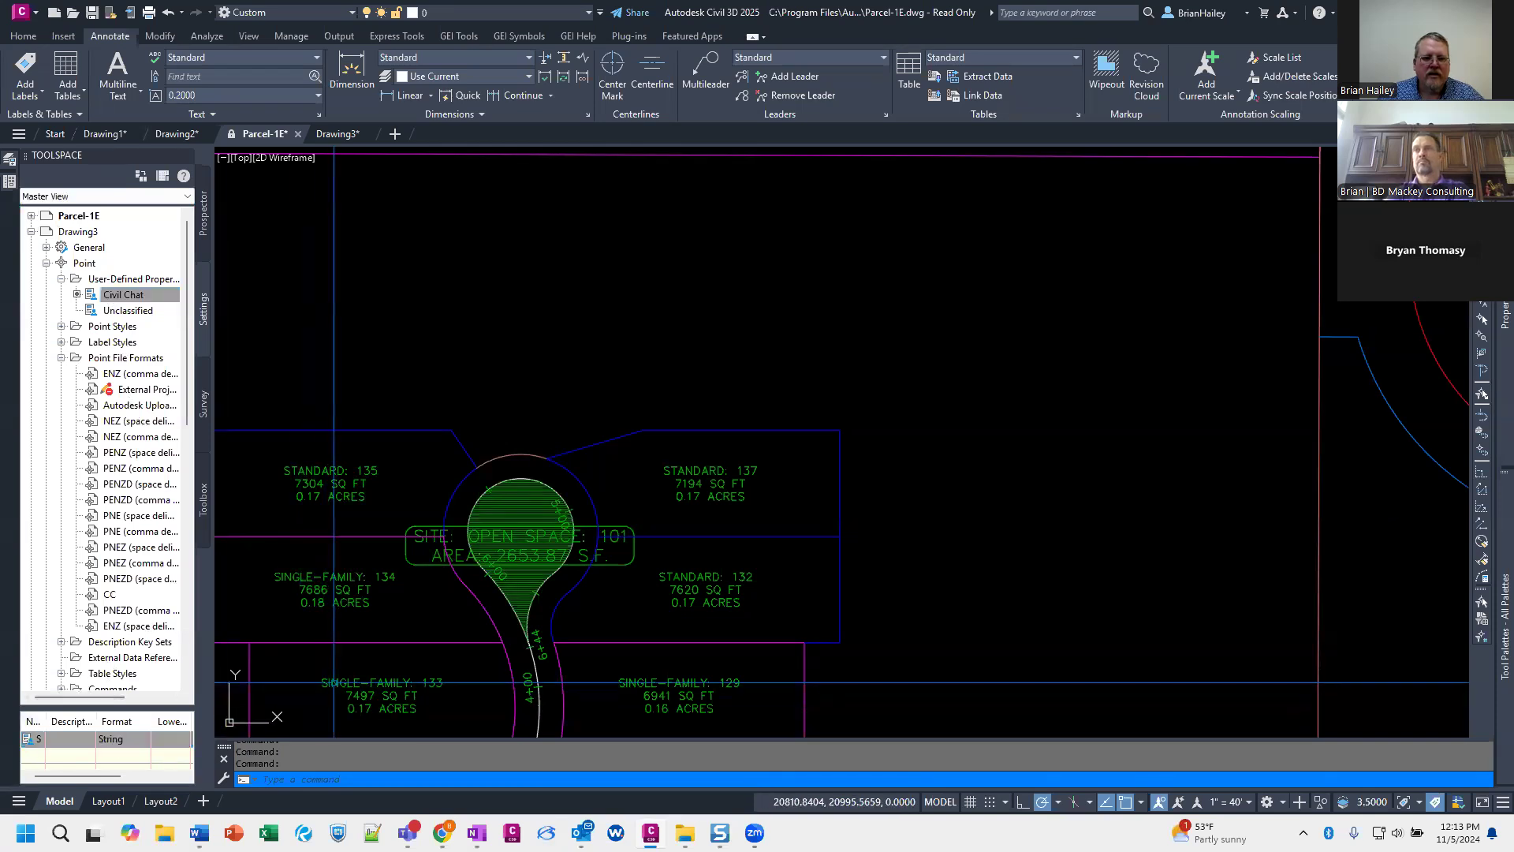
mouse_move(276, 347)
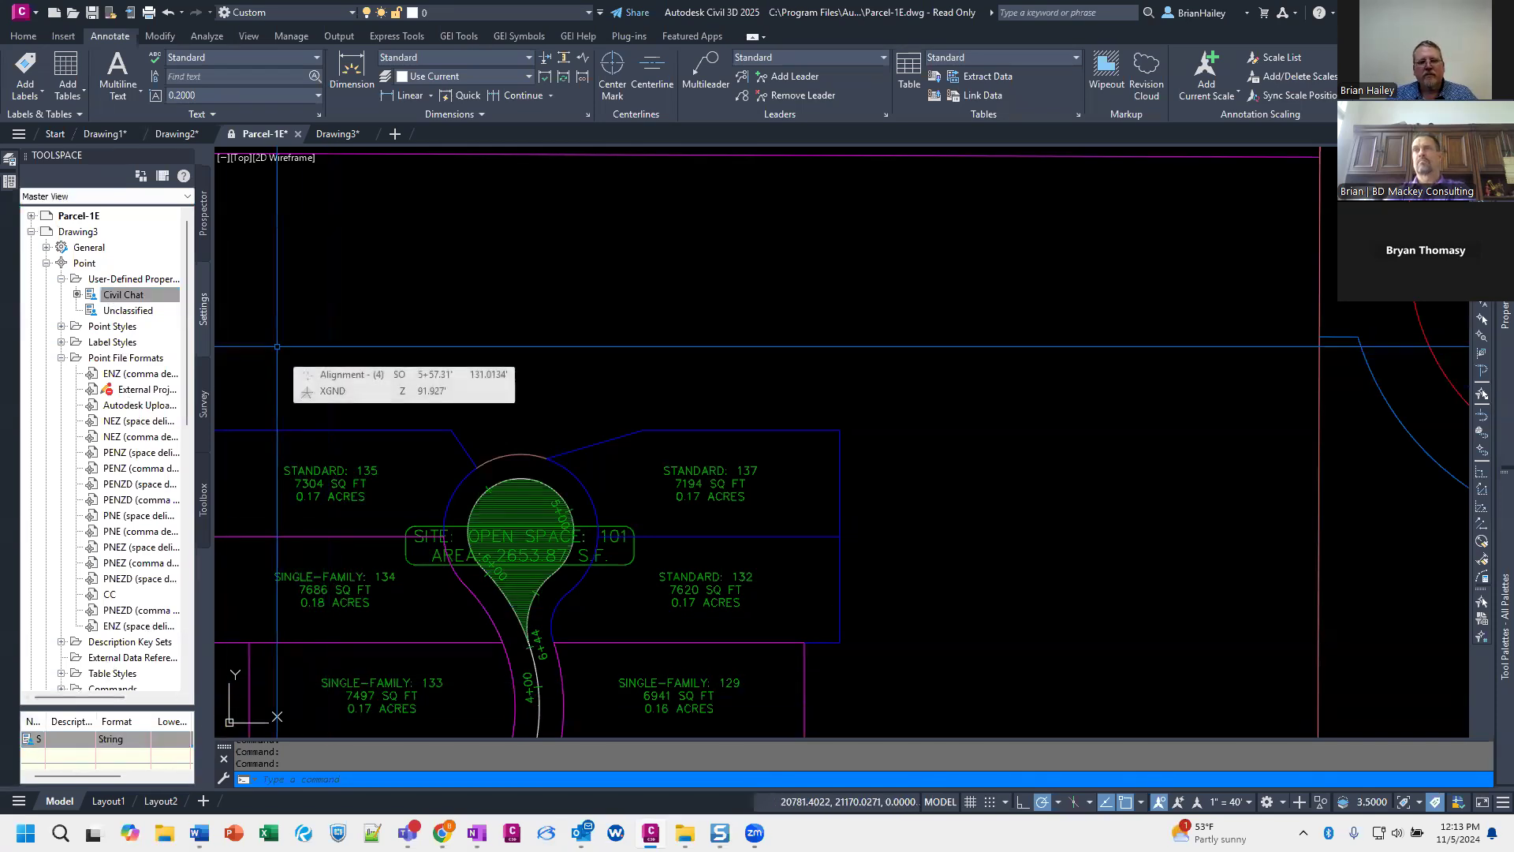
left_click(137, 299)
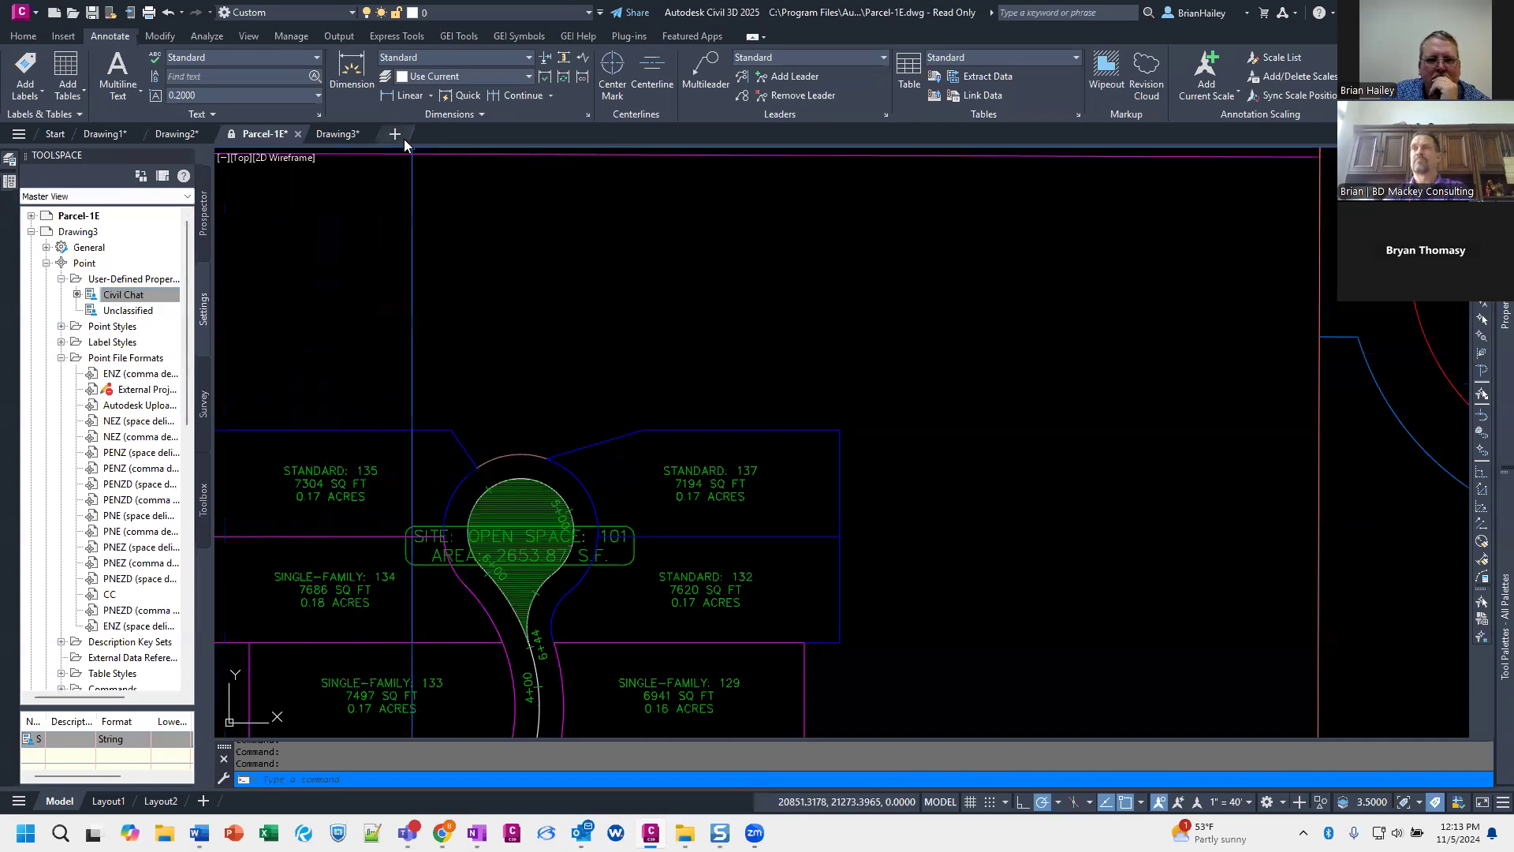
Step: Save Drawing3 as UDP in the C:\temp\Delete Me folder
left_click(351, 135)
left_click(466, 229)
type("saveas")
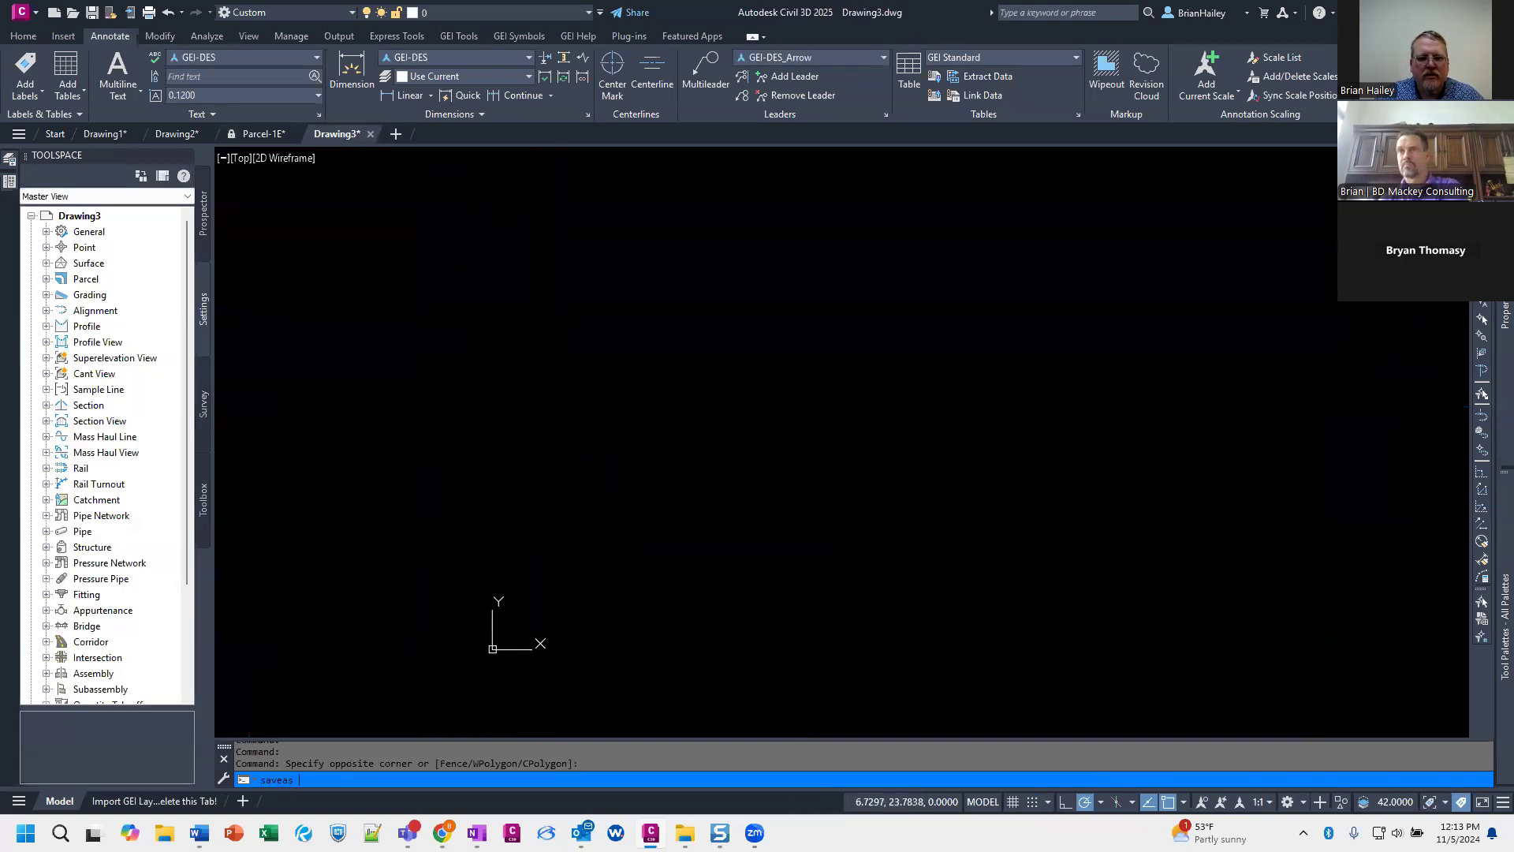
key("Return")
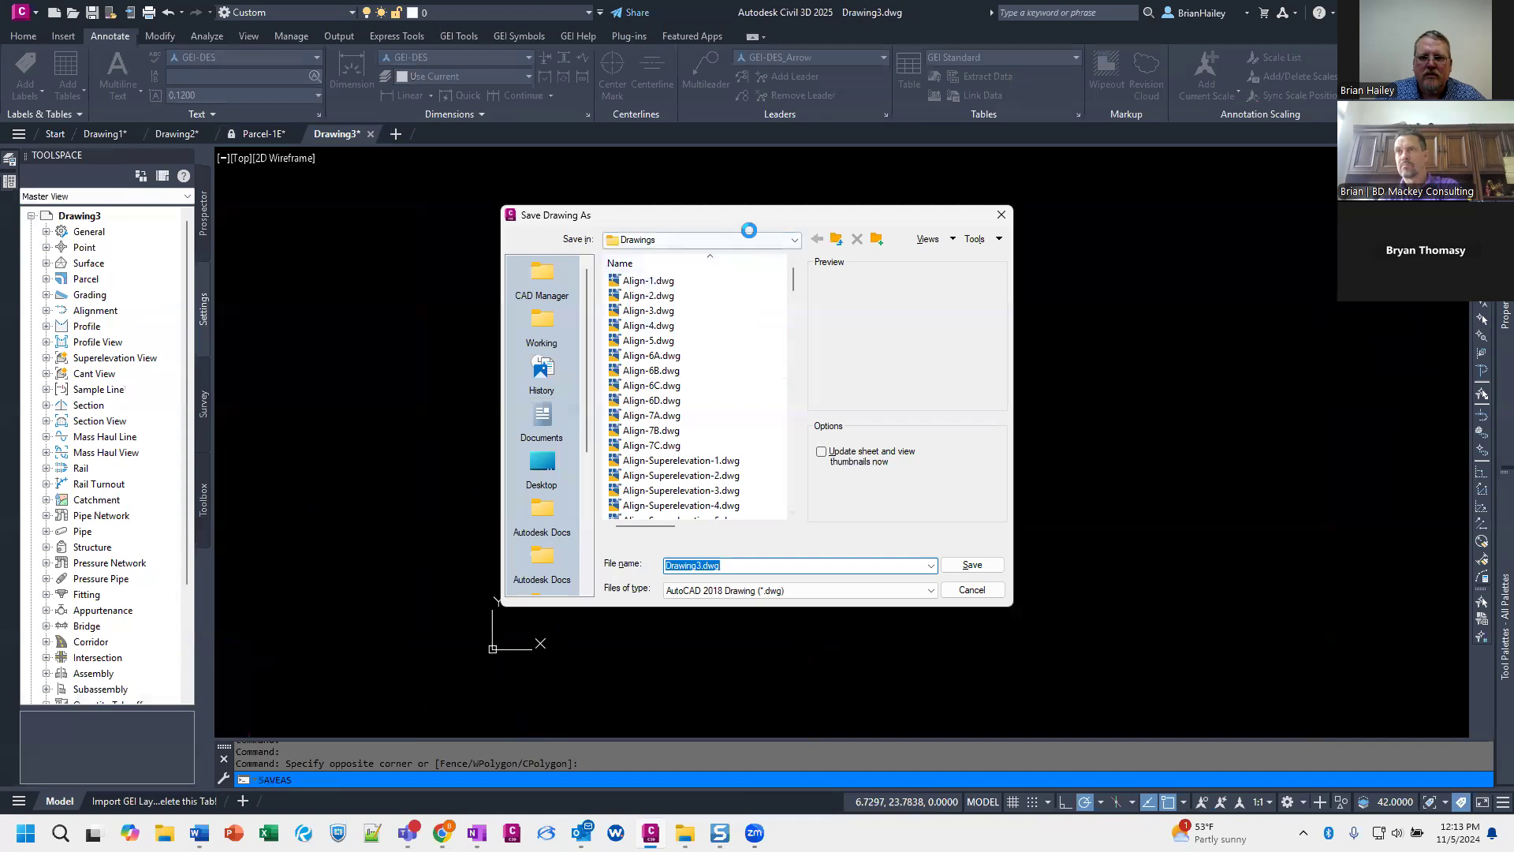
left_click(749, 236)
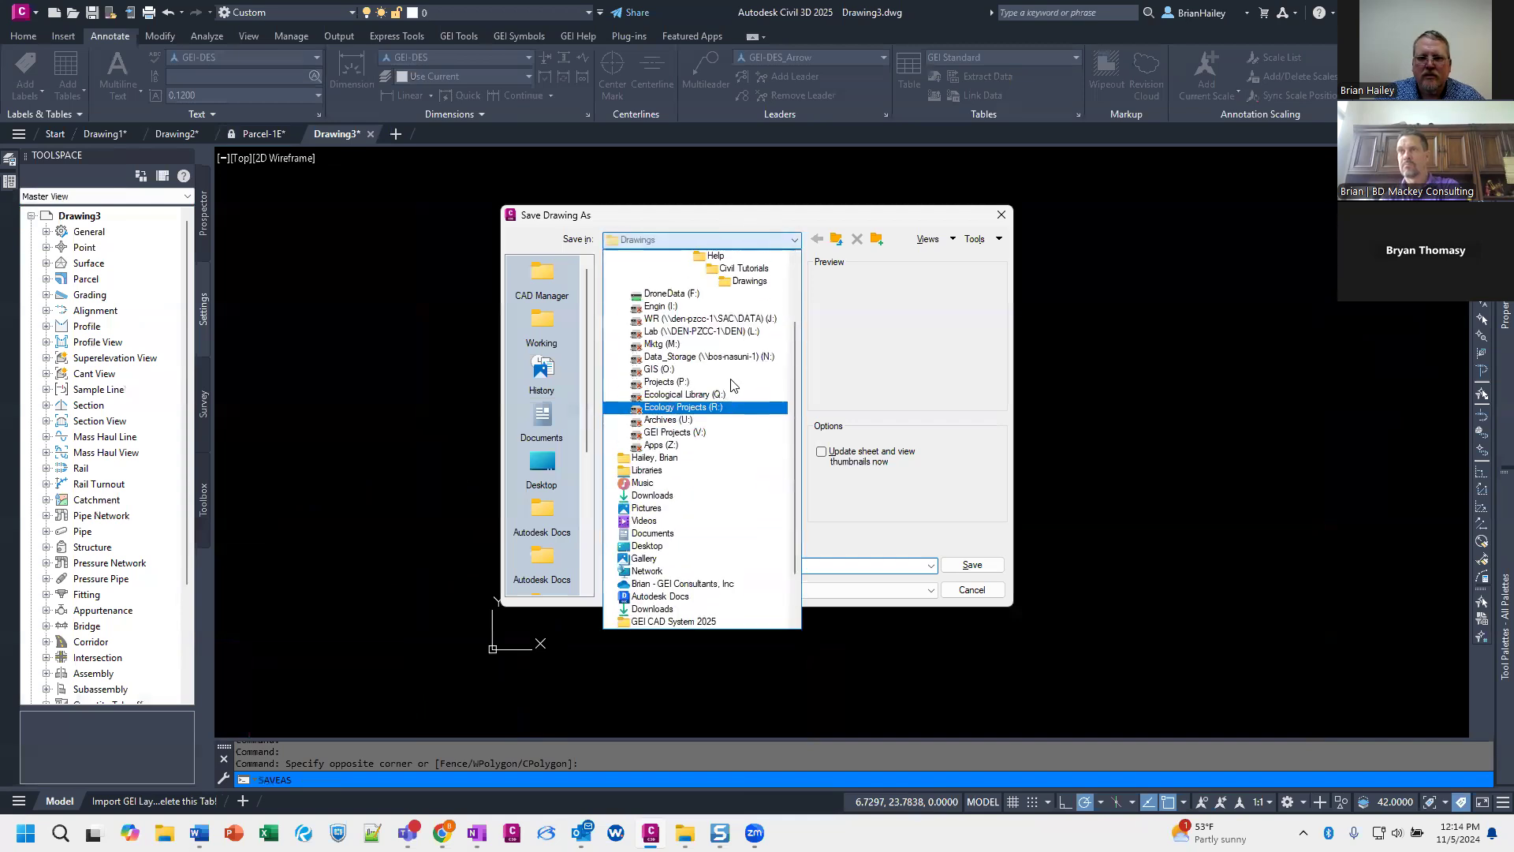
scroll(731, 384, "up", 5)
left_click(690, 295)
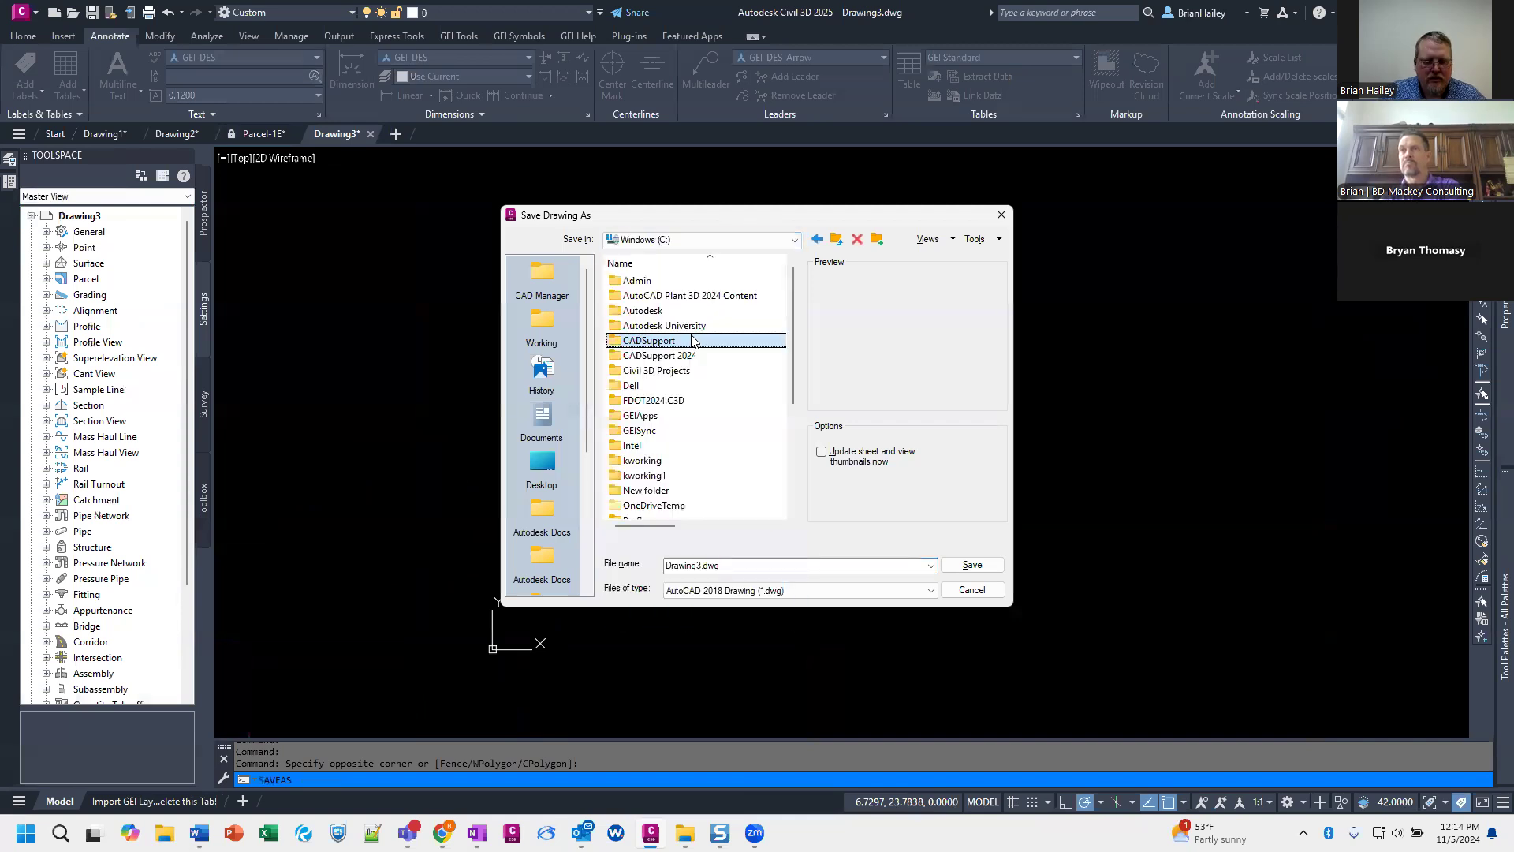
double_click(692, 340)
double_click(692, 340)
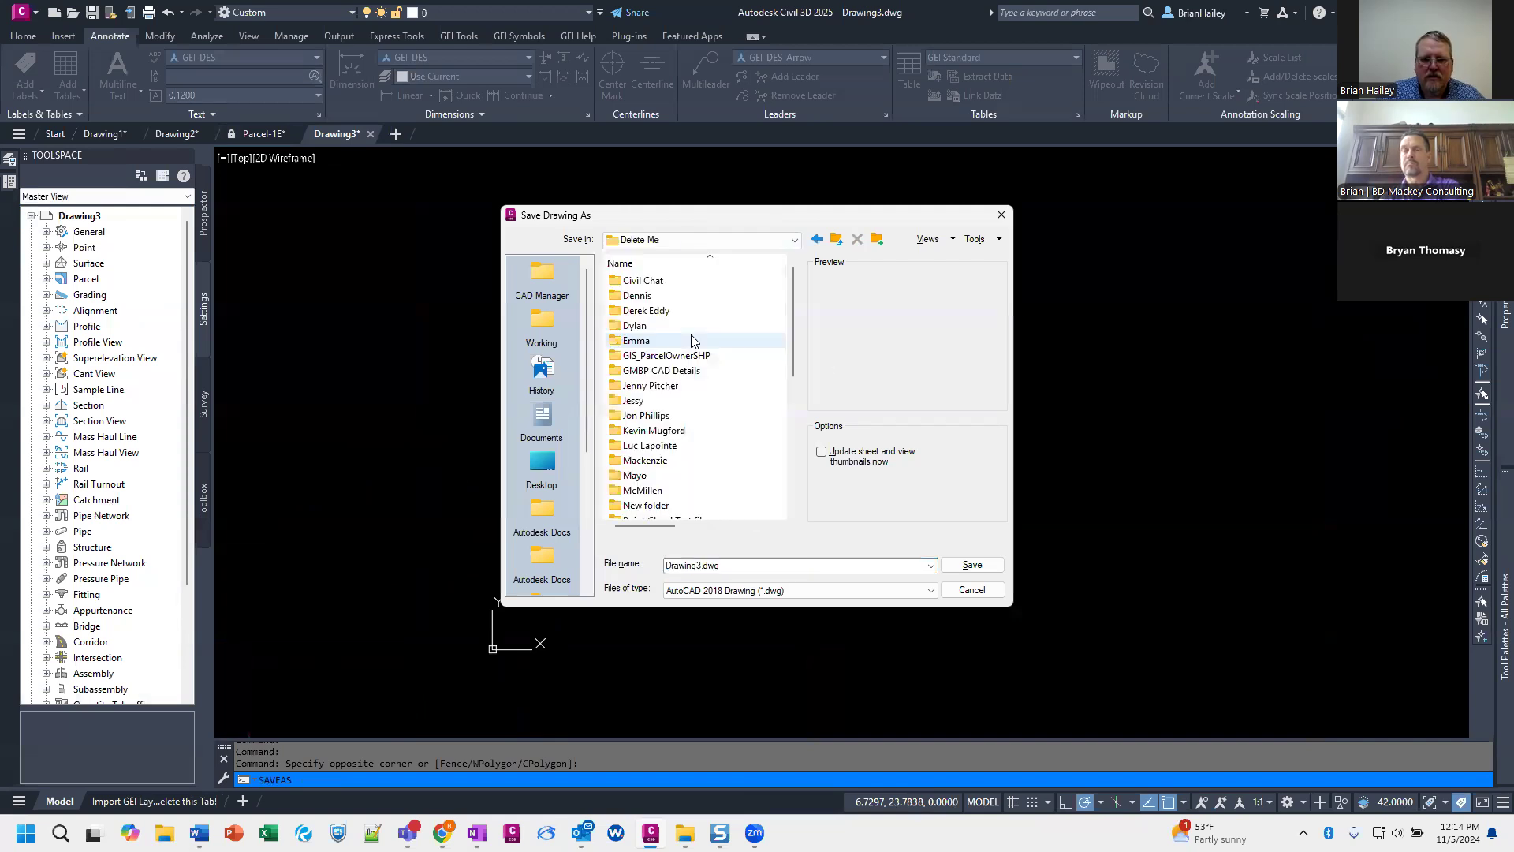
double_click(733, 564)
type("UD")
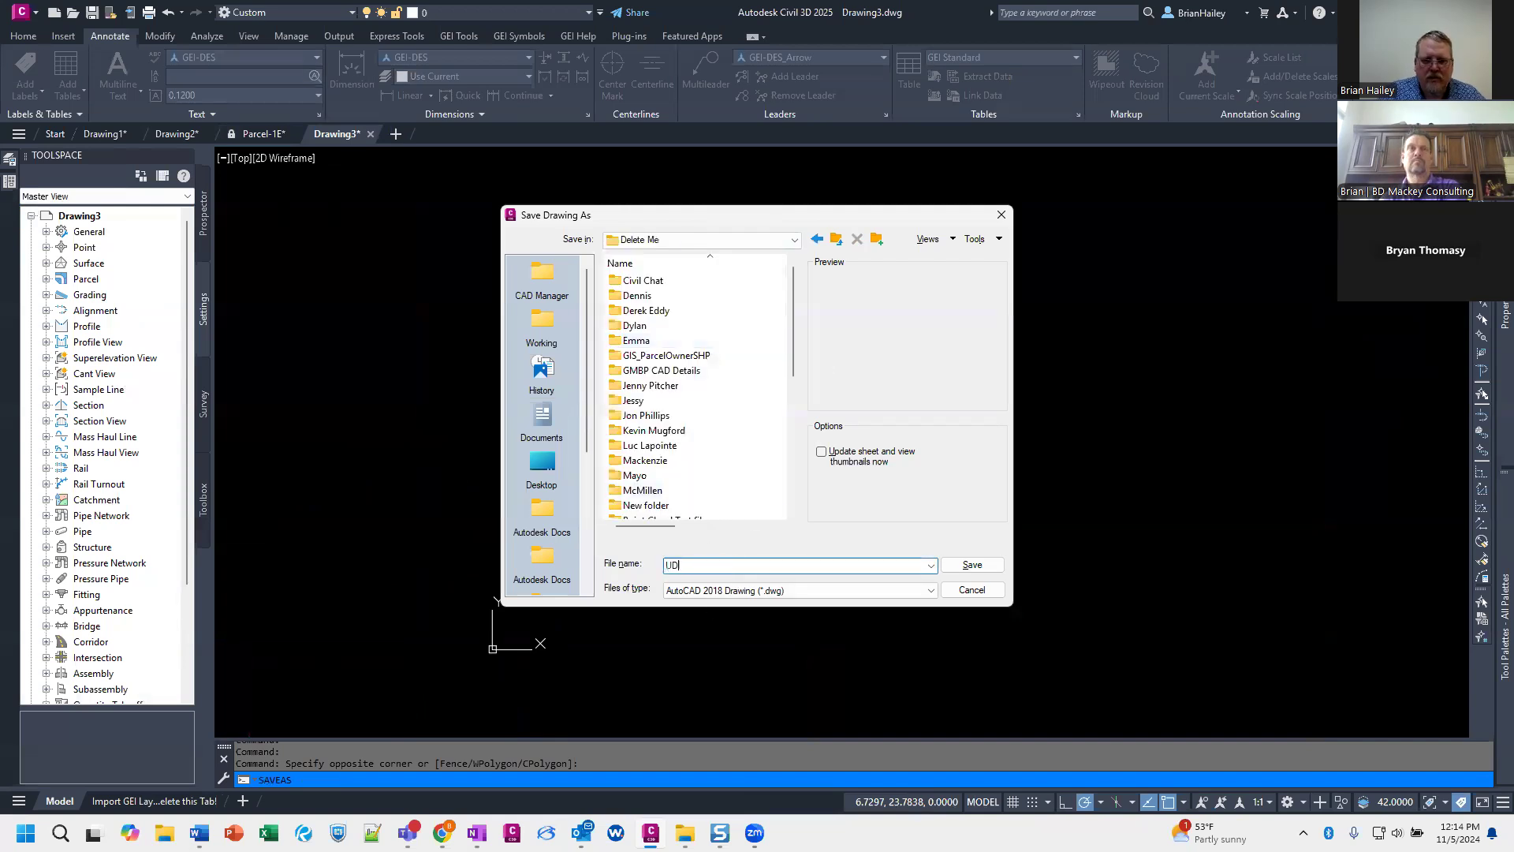
type("P")
key("Return")
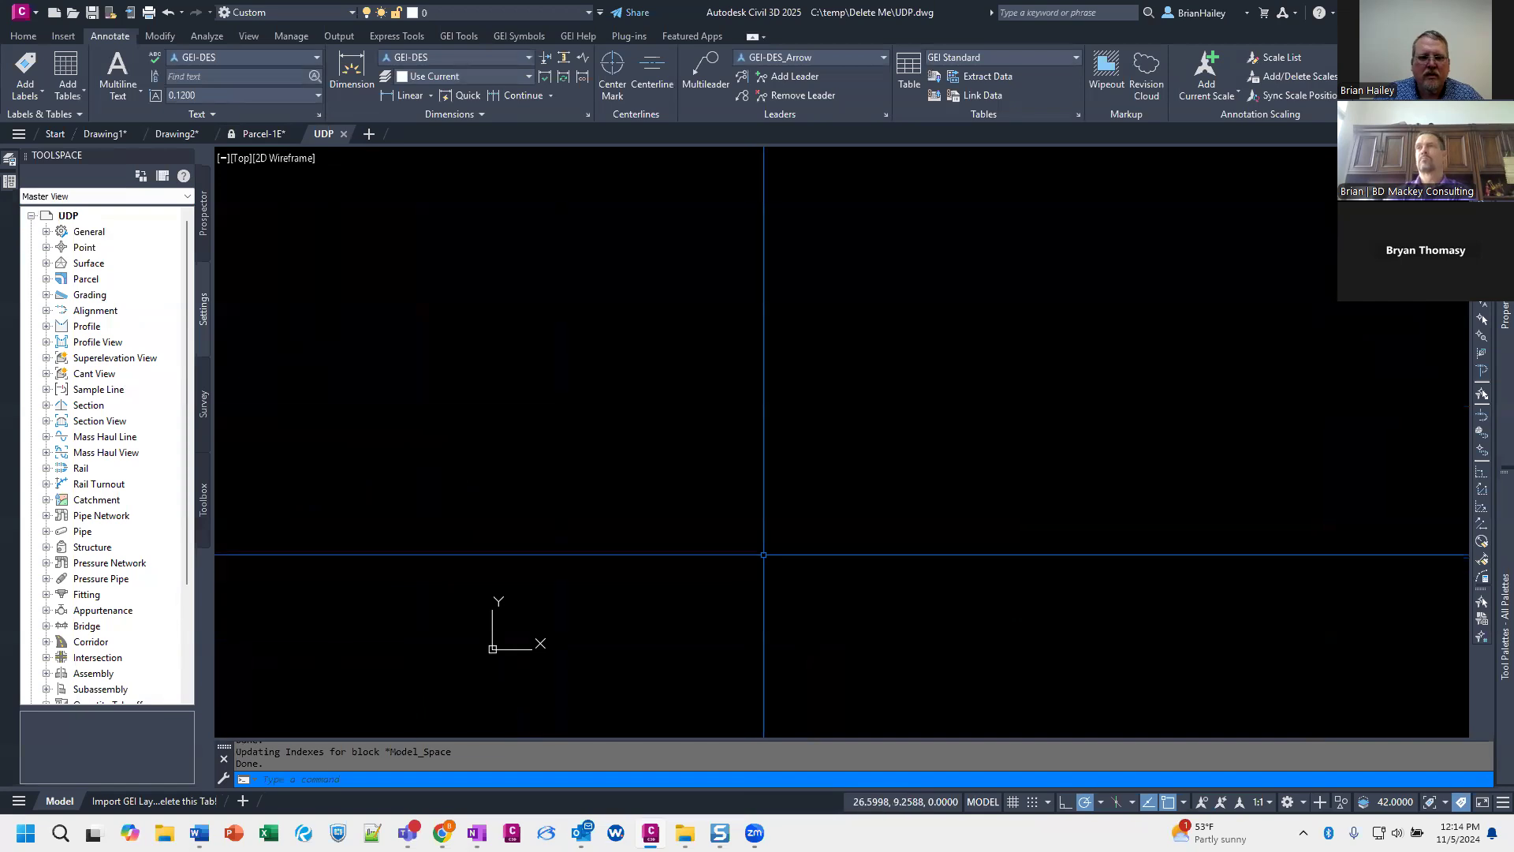
Step: Create a new drawing and save it as Drawing4.dwg in the Delete Me folder, replacing the existing file
left_click(369, 133)
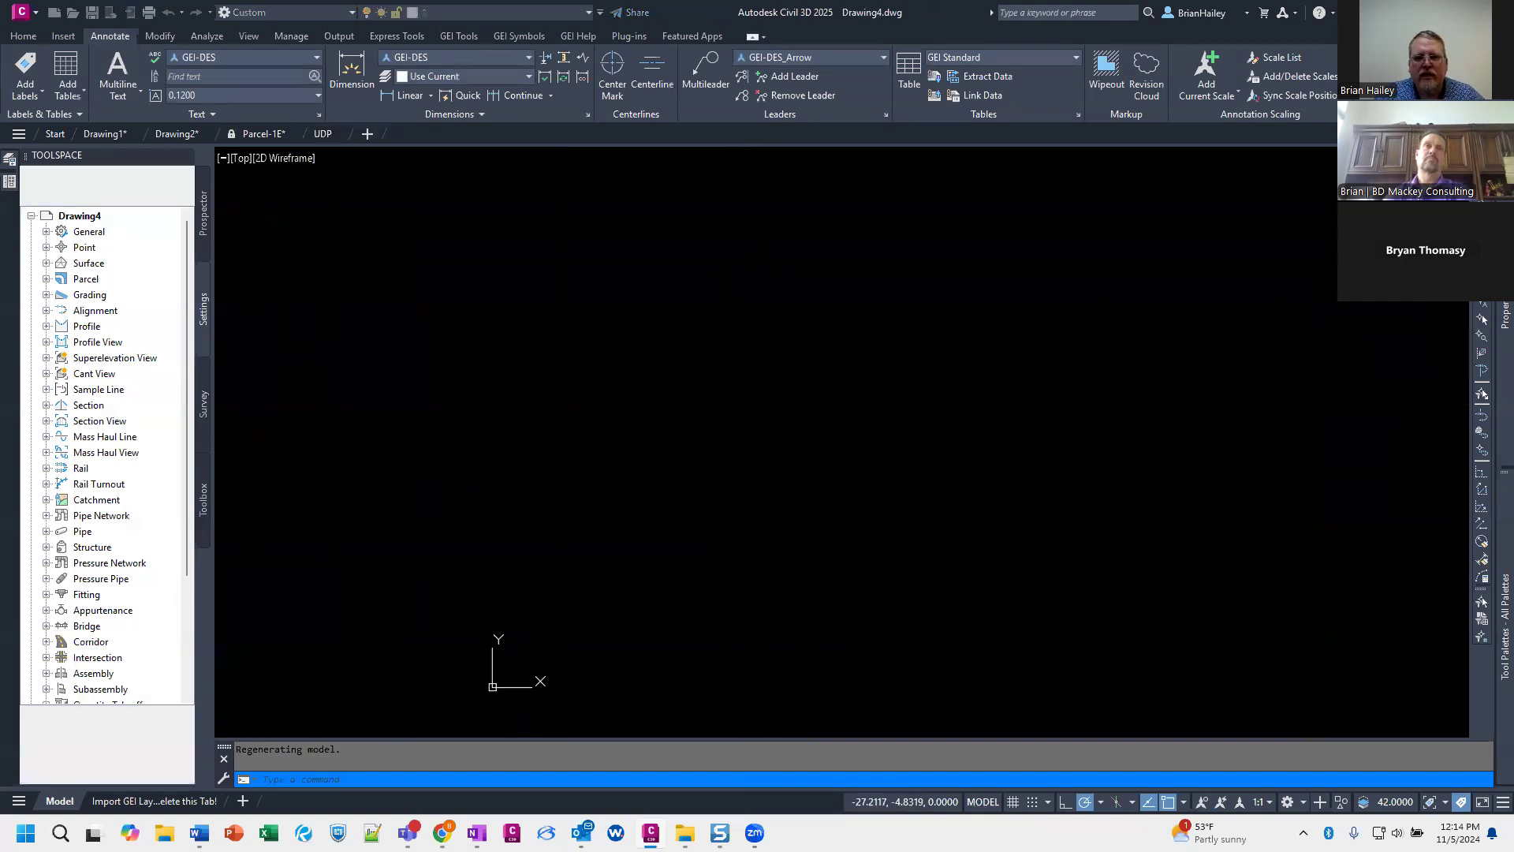
type("saveas")
key("Return")
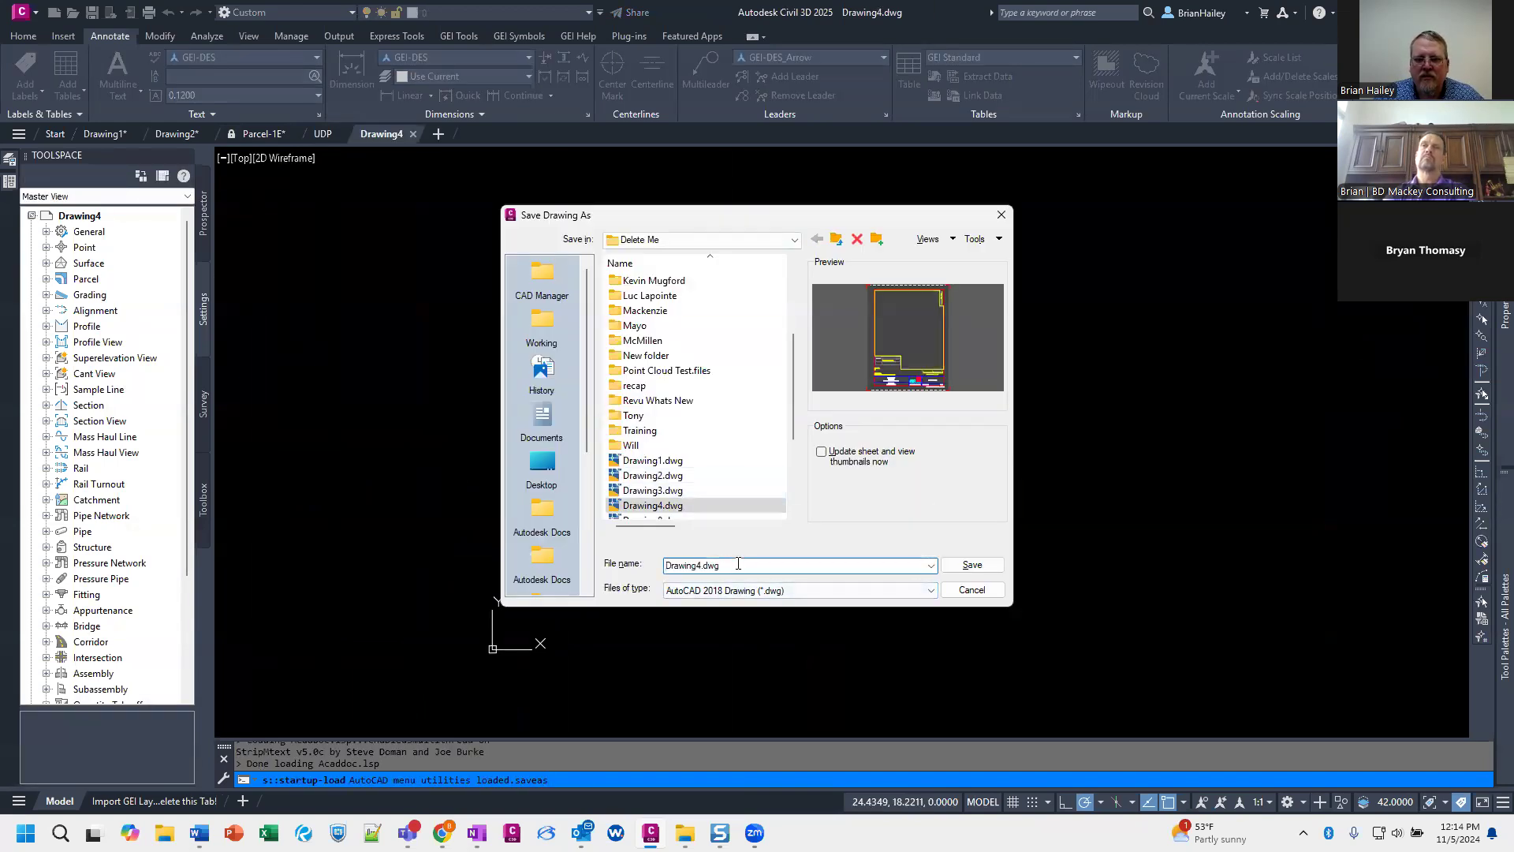
left_click(969, 565)
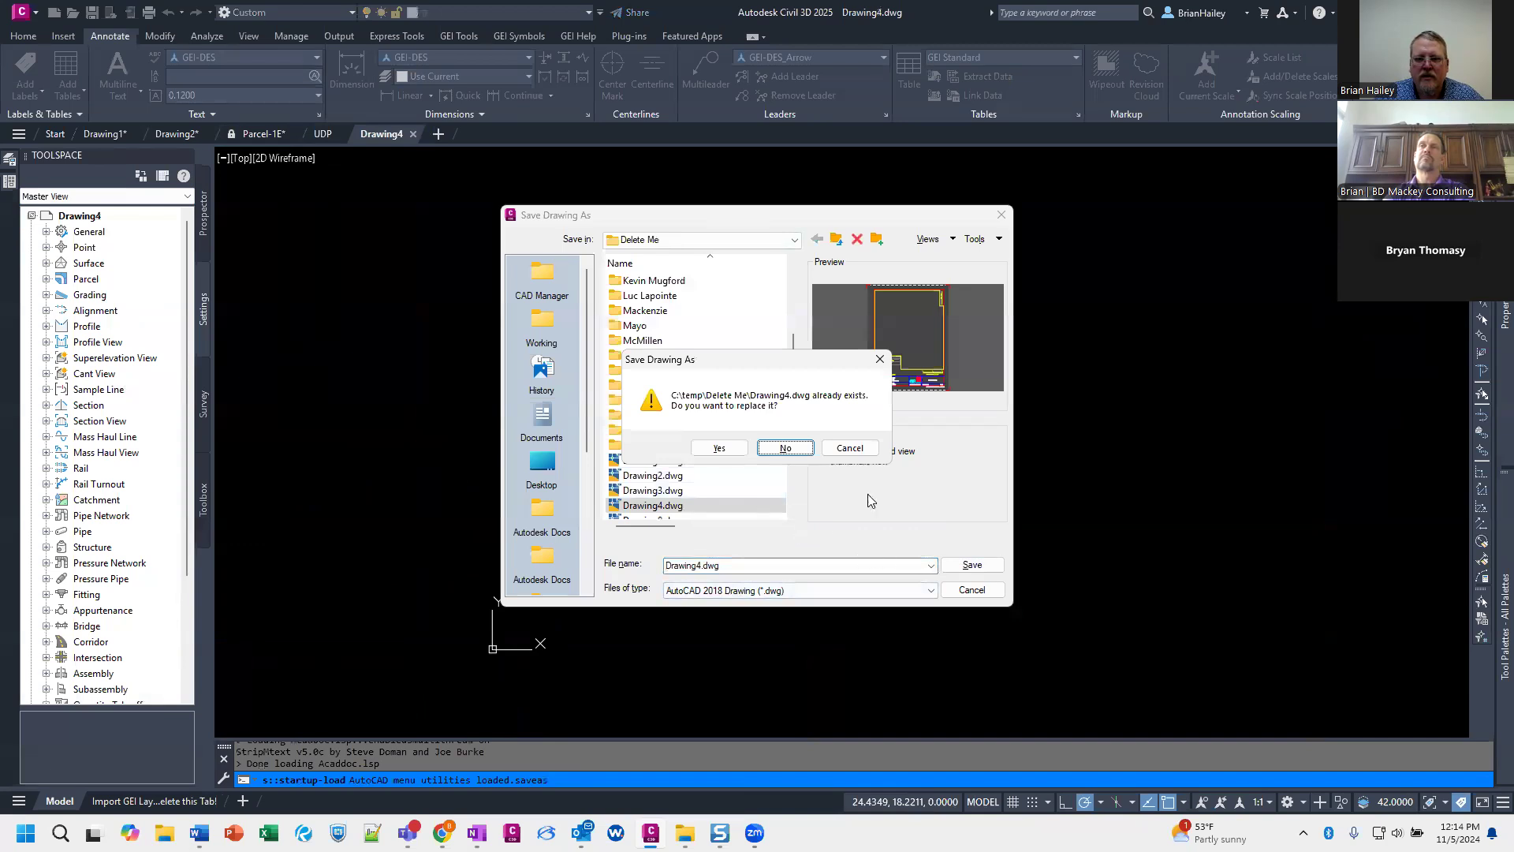
left_click(719, 448)
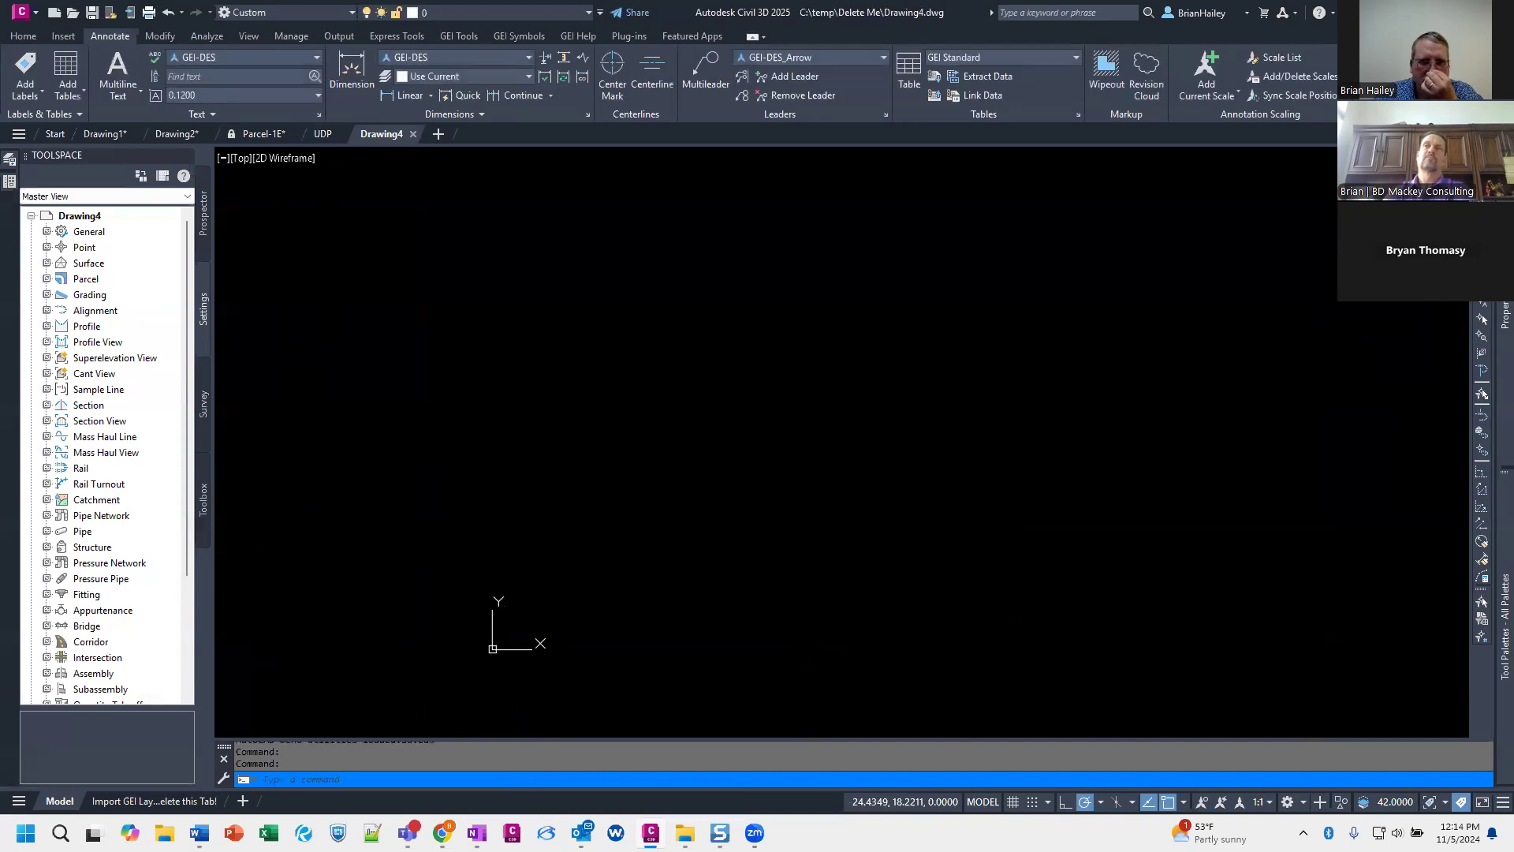
Step: Start a Civil 3D style import into Drawing4 with UDP.dwg from C:\temp\Delete Me as the source drawing
left_click(304, 34)
left_click(918, 69)
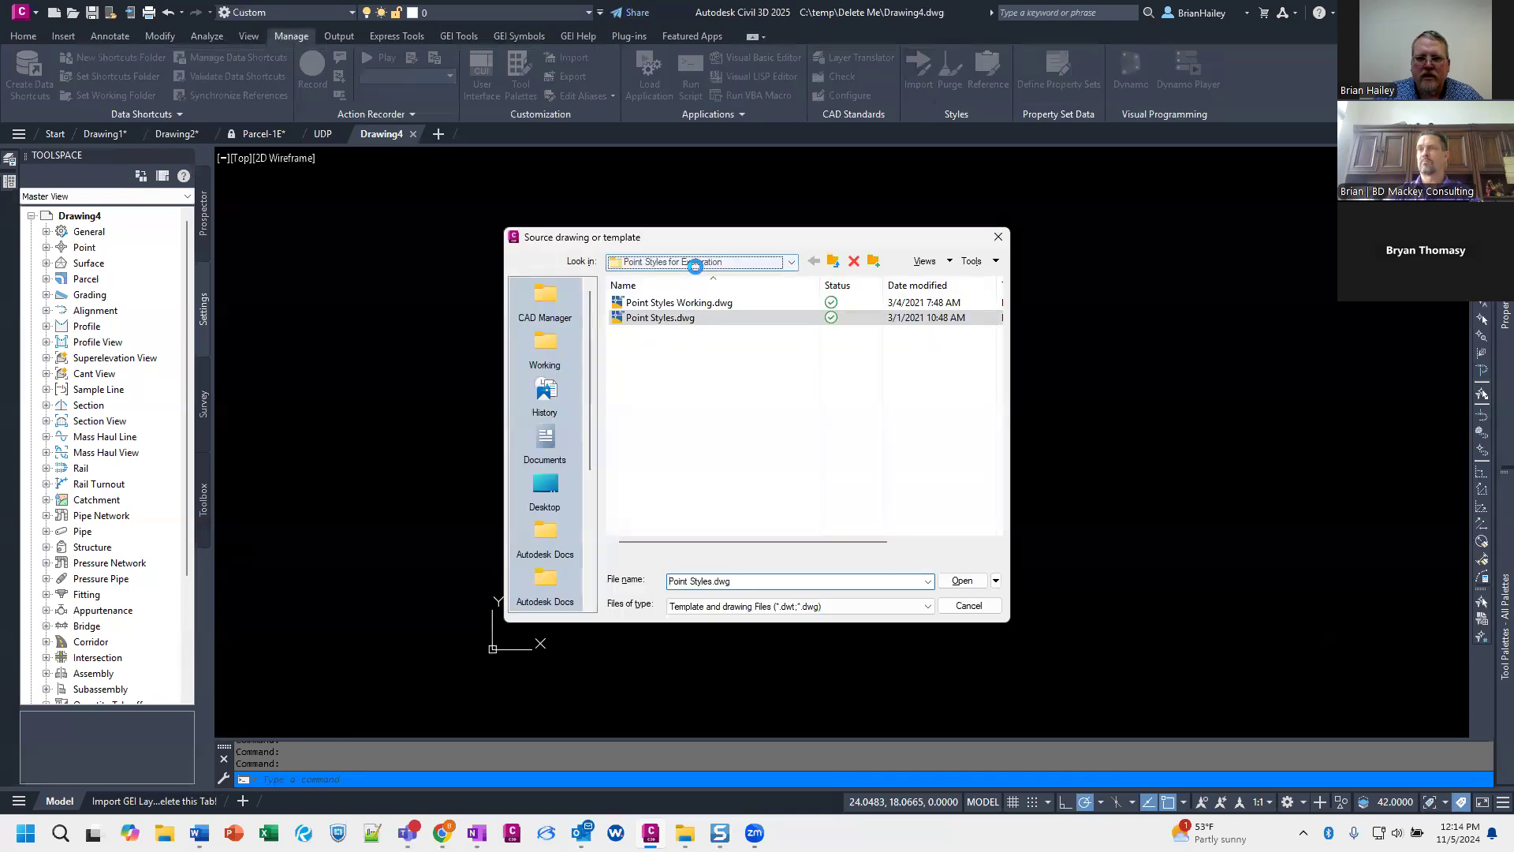
left_click(692, 261)
left_click(691, 315)
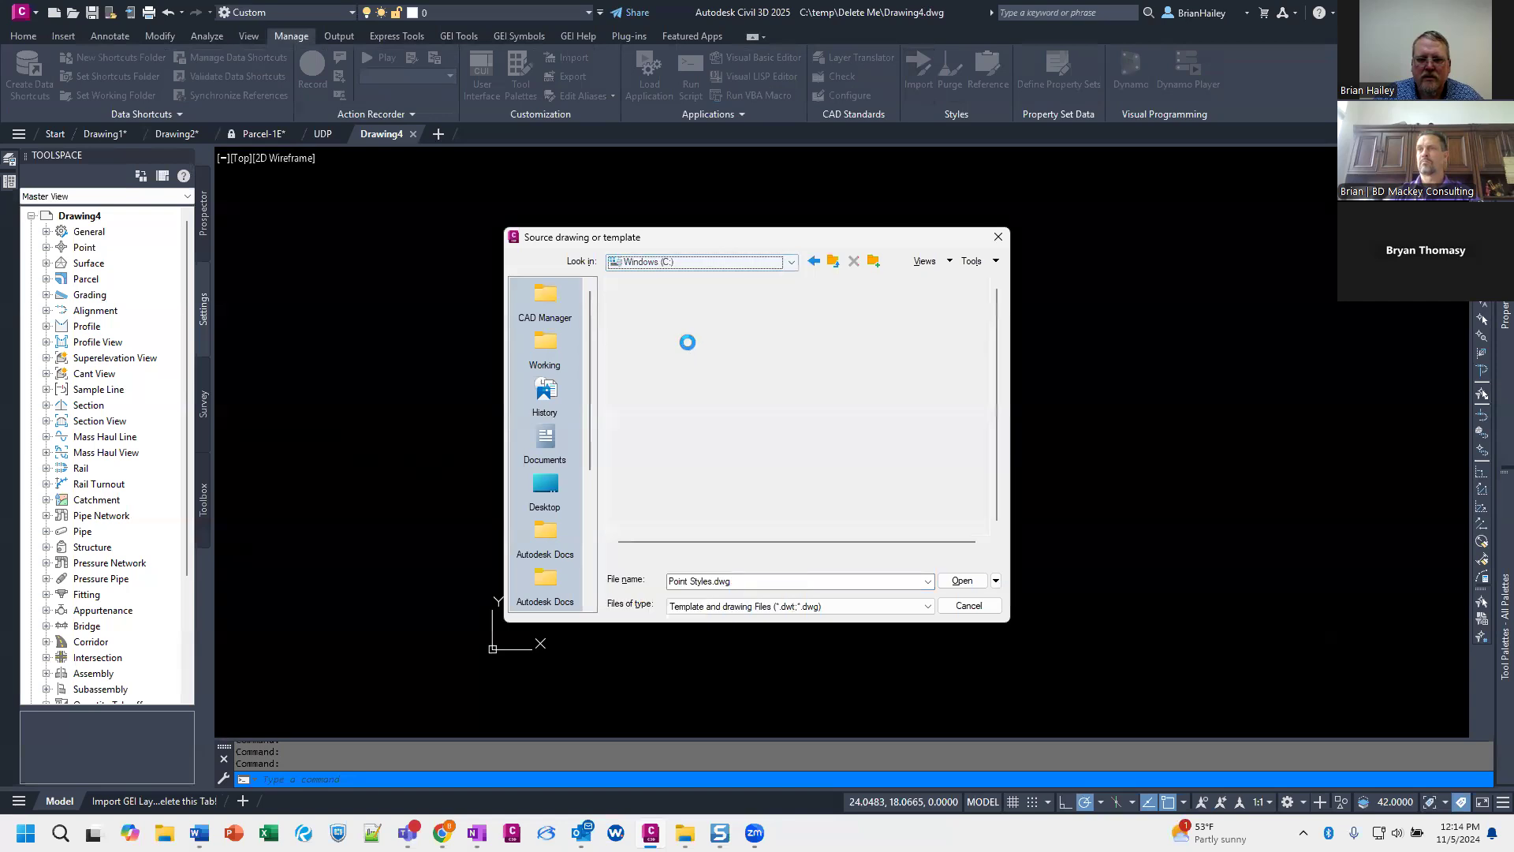
type("temp")
key("Return")
double_click(681, 335)
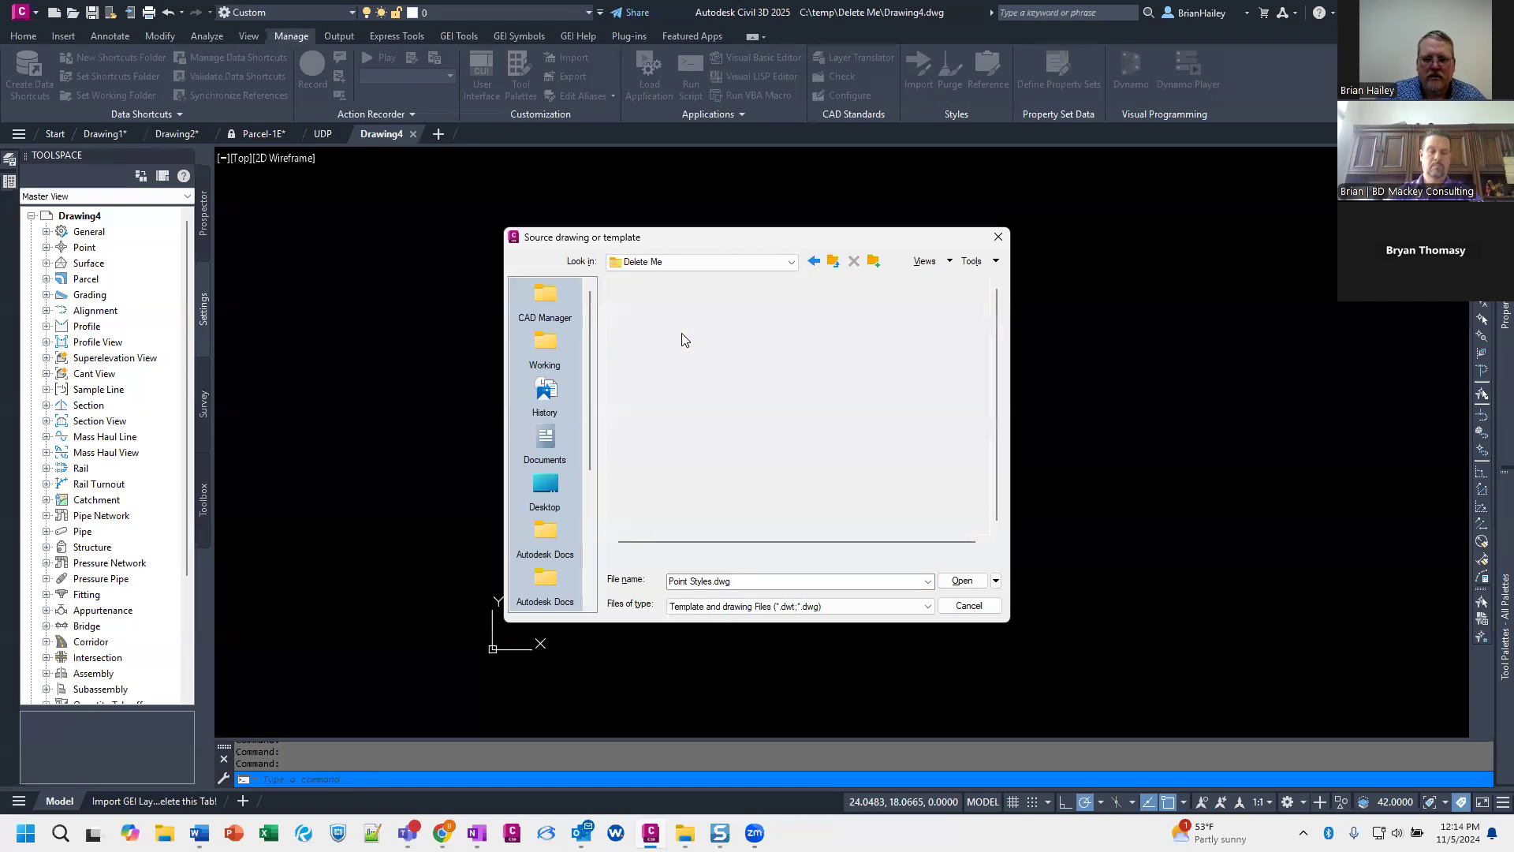
key("u")
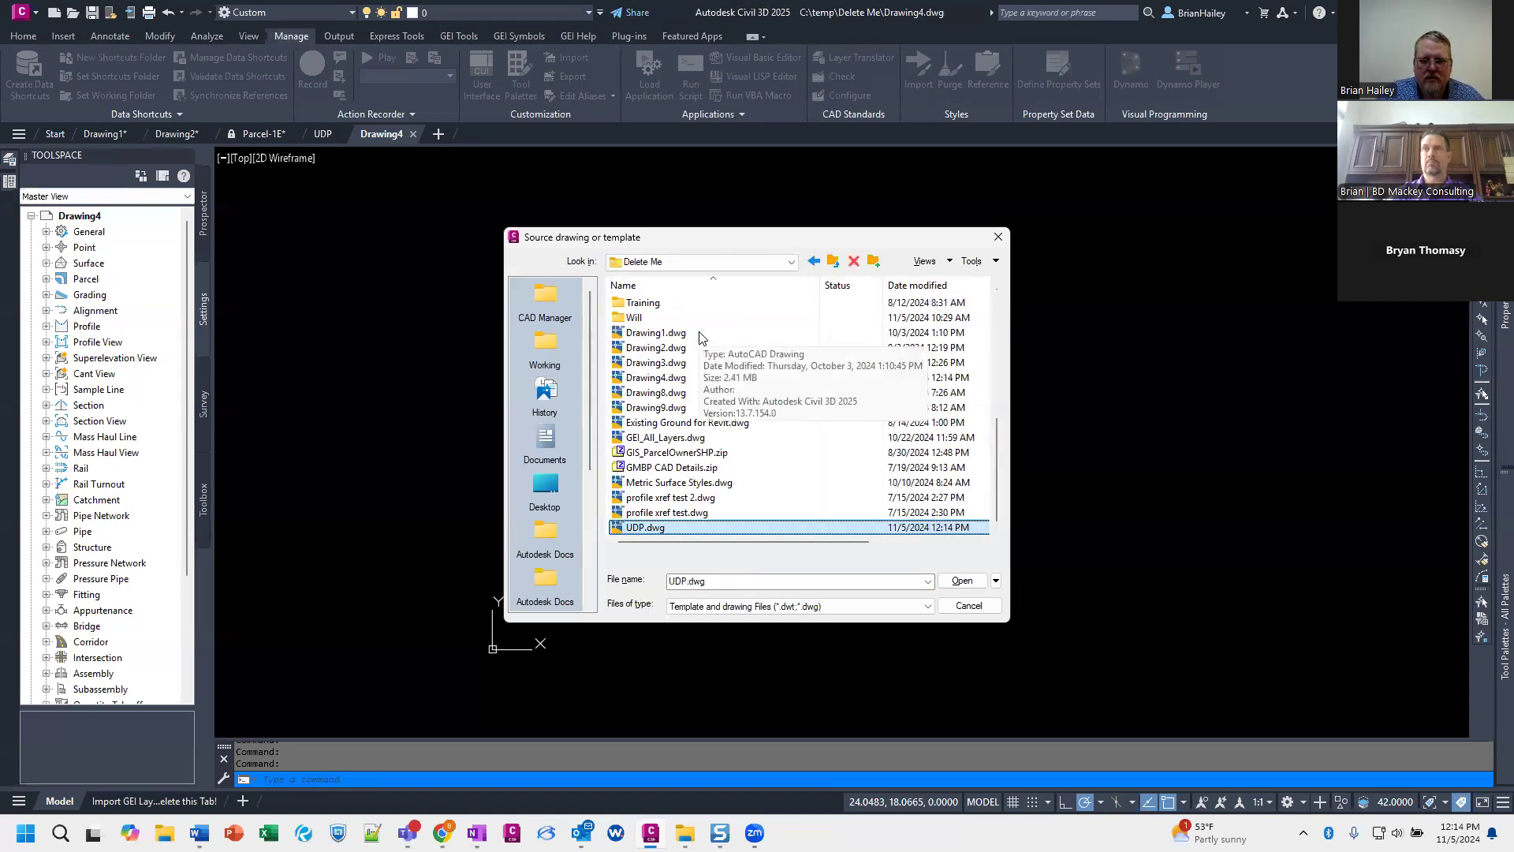
key("Return")
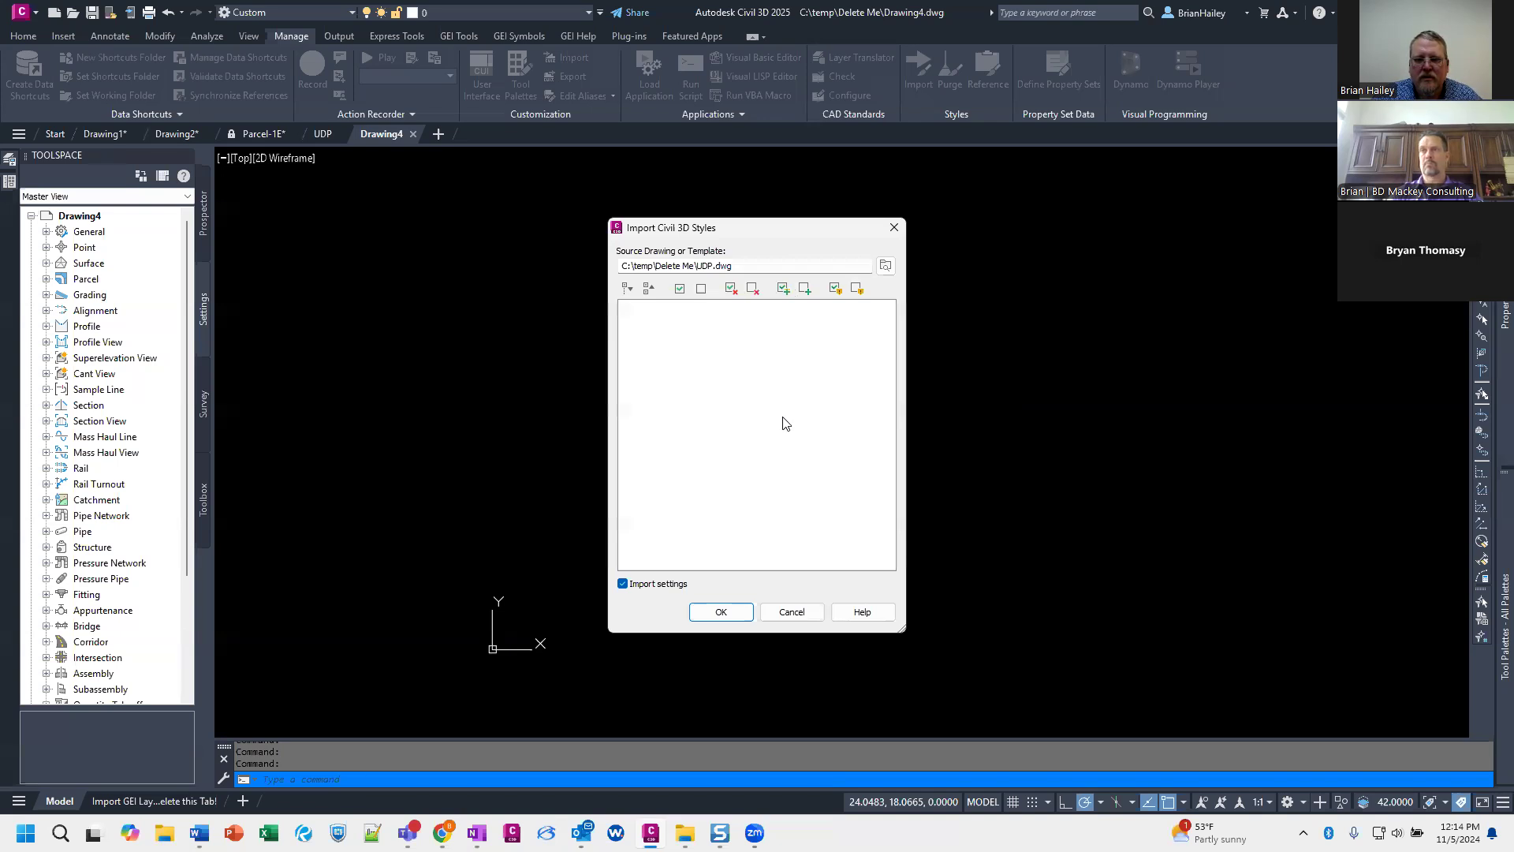
Step: Run the import from UDP.dwg with the Import settings option enabled and acknowledge its completion
left_click_drag(770, 229, 805, 233)
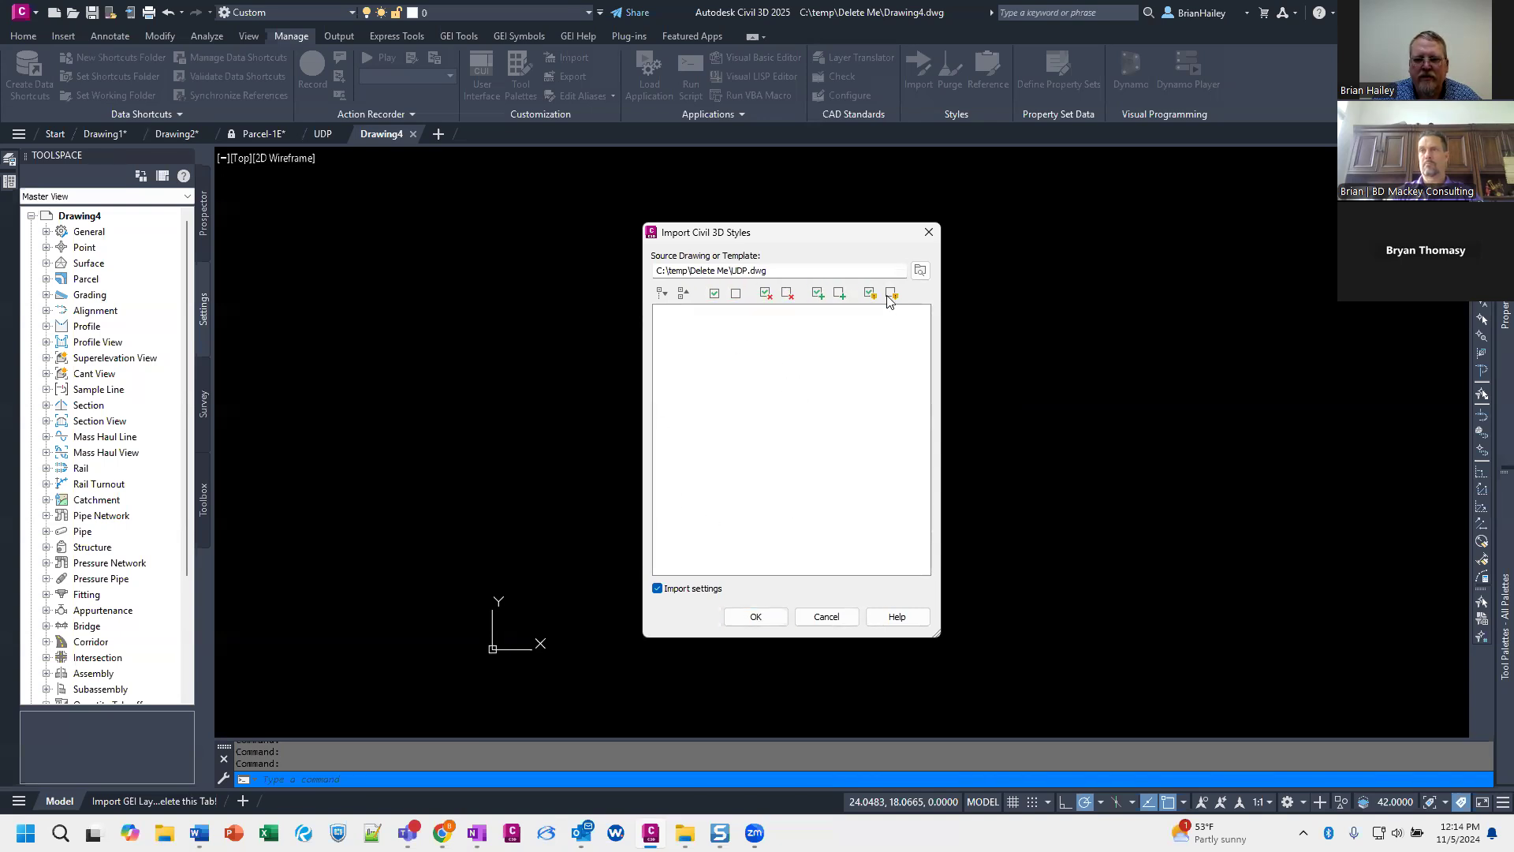
left_click(746, 615)
left_click(833, 473)
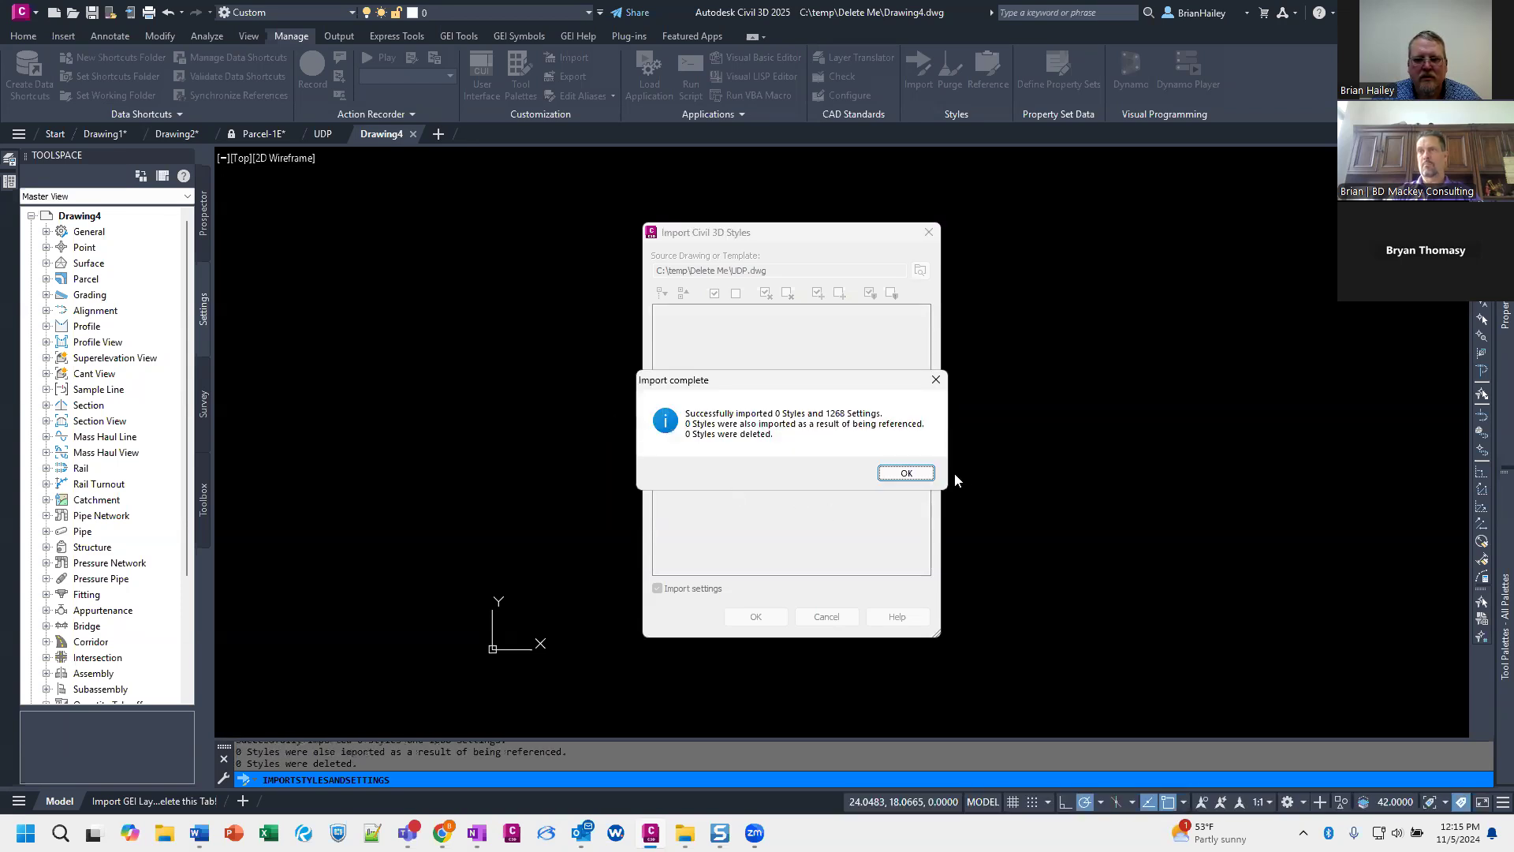
left_click(920, 473)
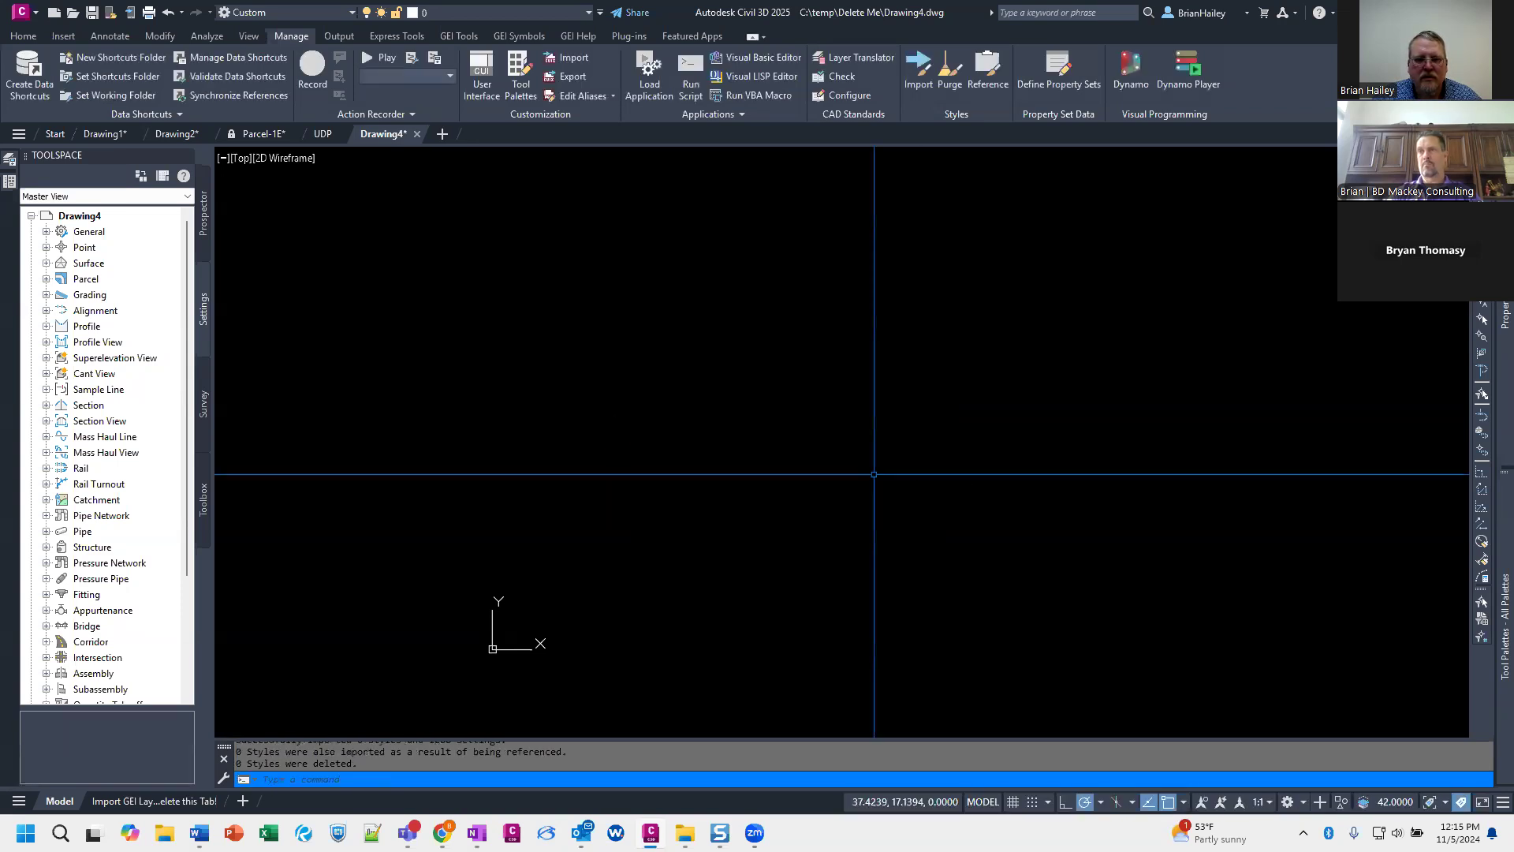
Step: Check the classifications under Drawing4's user-defined point properties
left_click(46, 248)
left_click(61, 264)
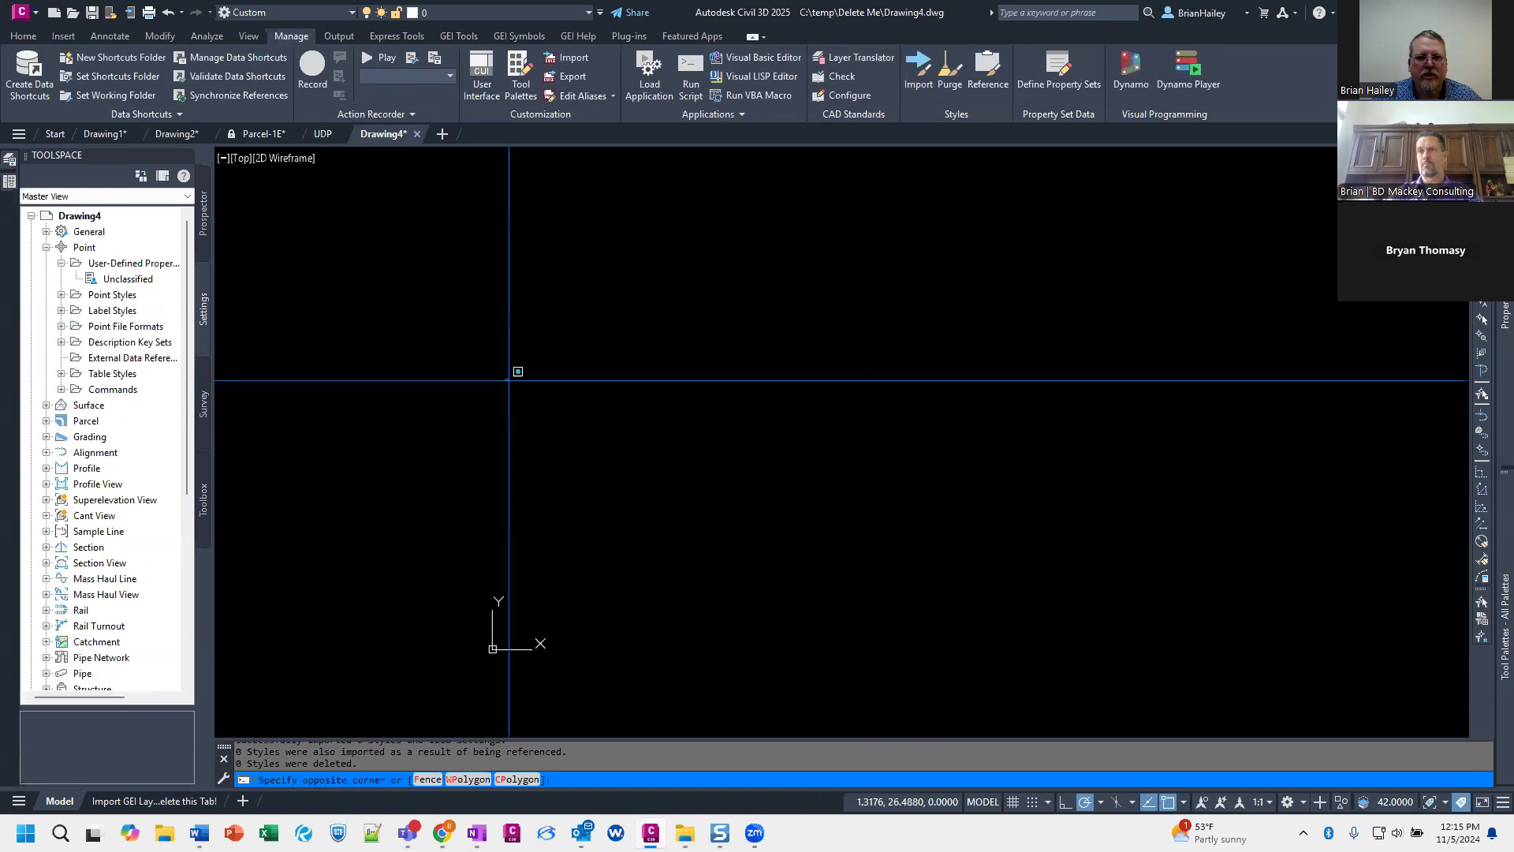
left_click(599, 461)
type("i")
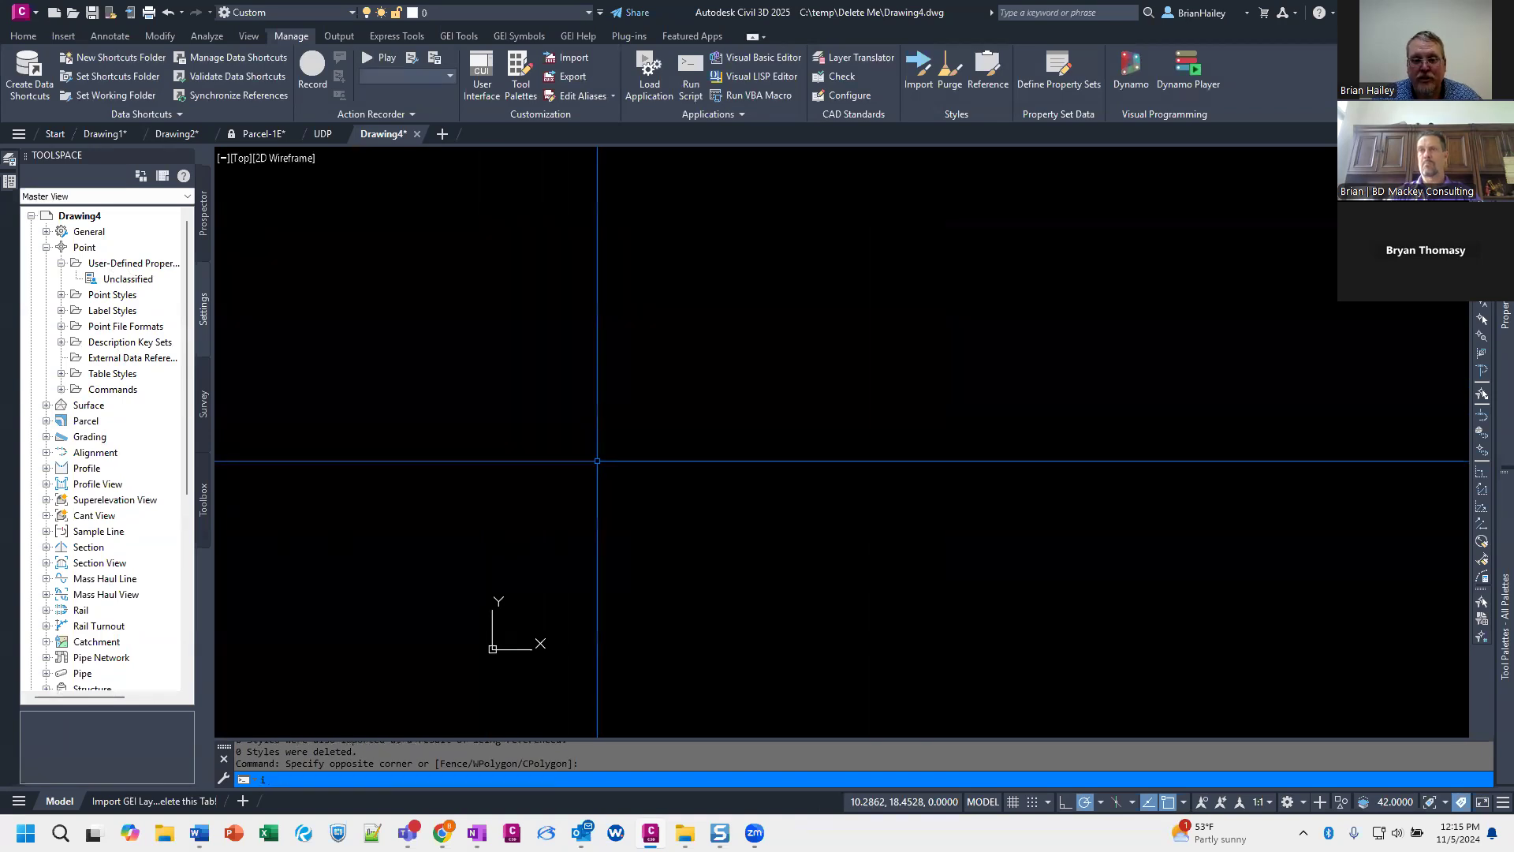
key("Return")
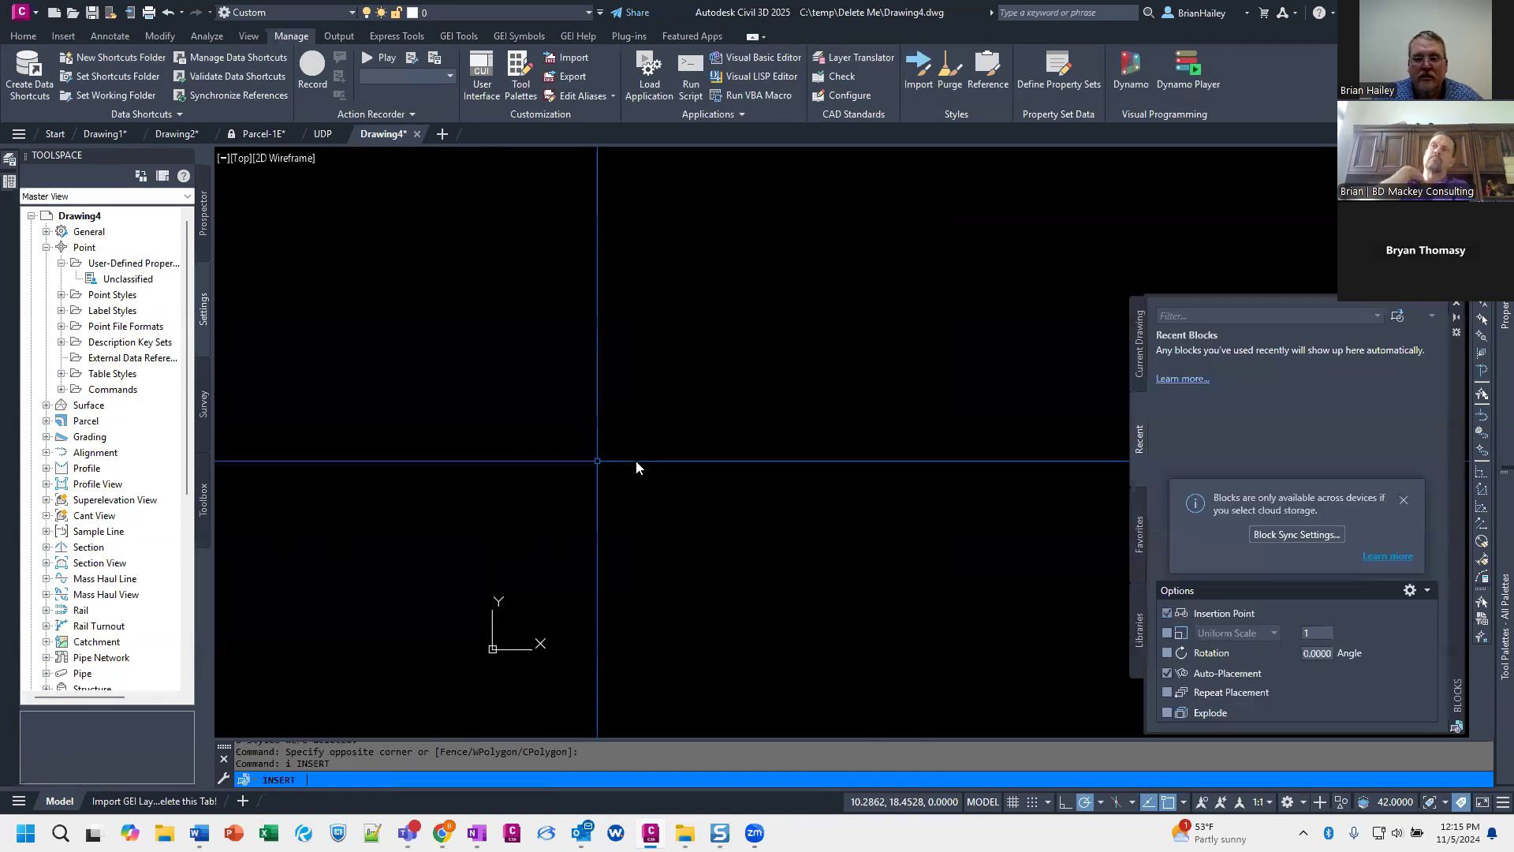
key("Escape")
Step: Start the CLASSICINSERT command and choose UDP.dwg from C:\temp\Delete Me as the block to insert
type("classicin")
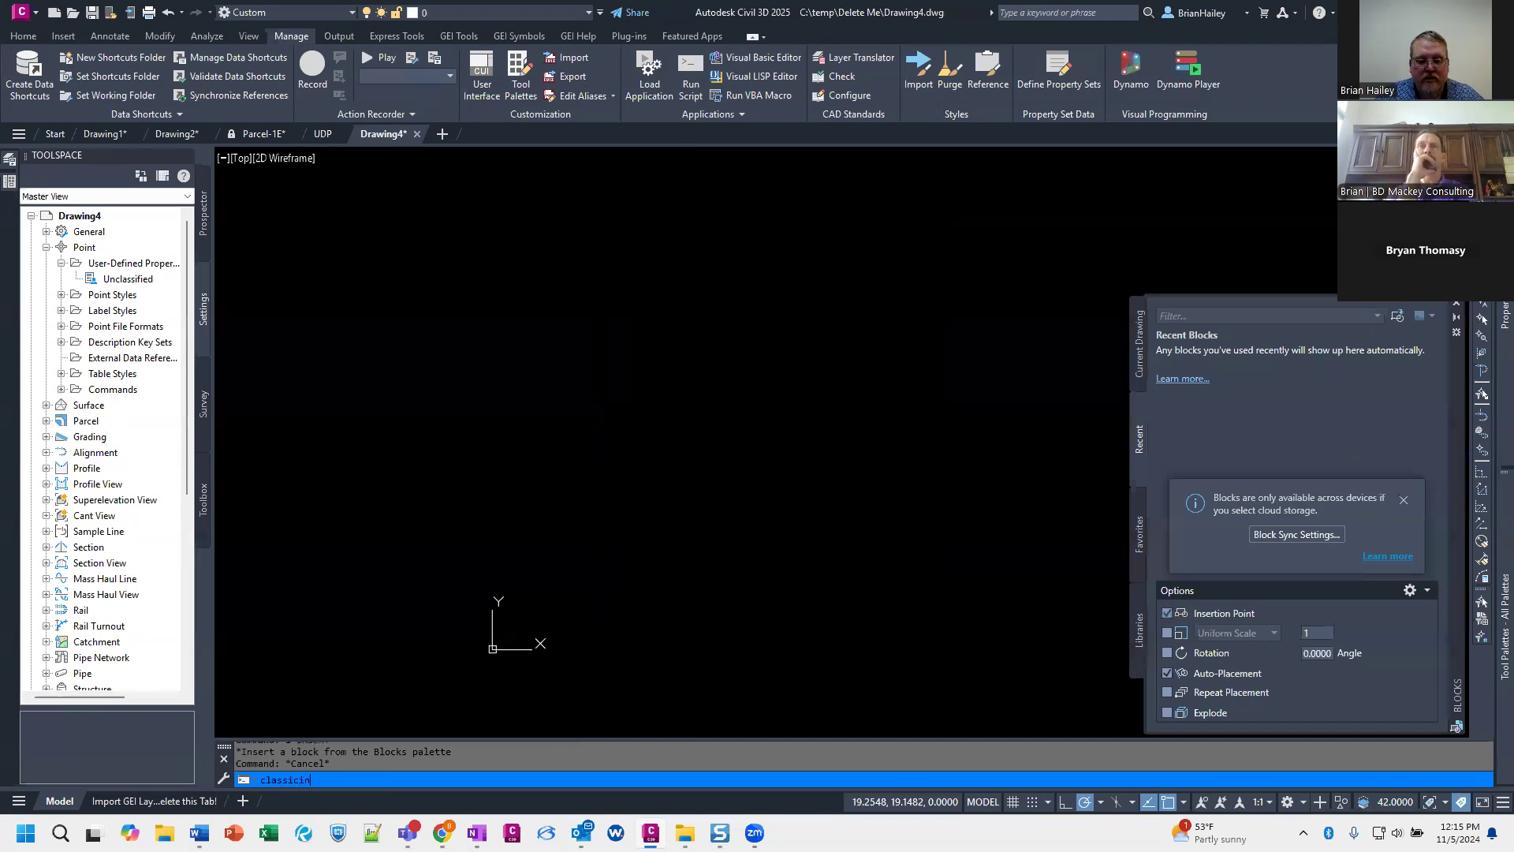
type("sert")
key("Return")
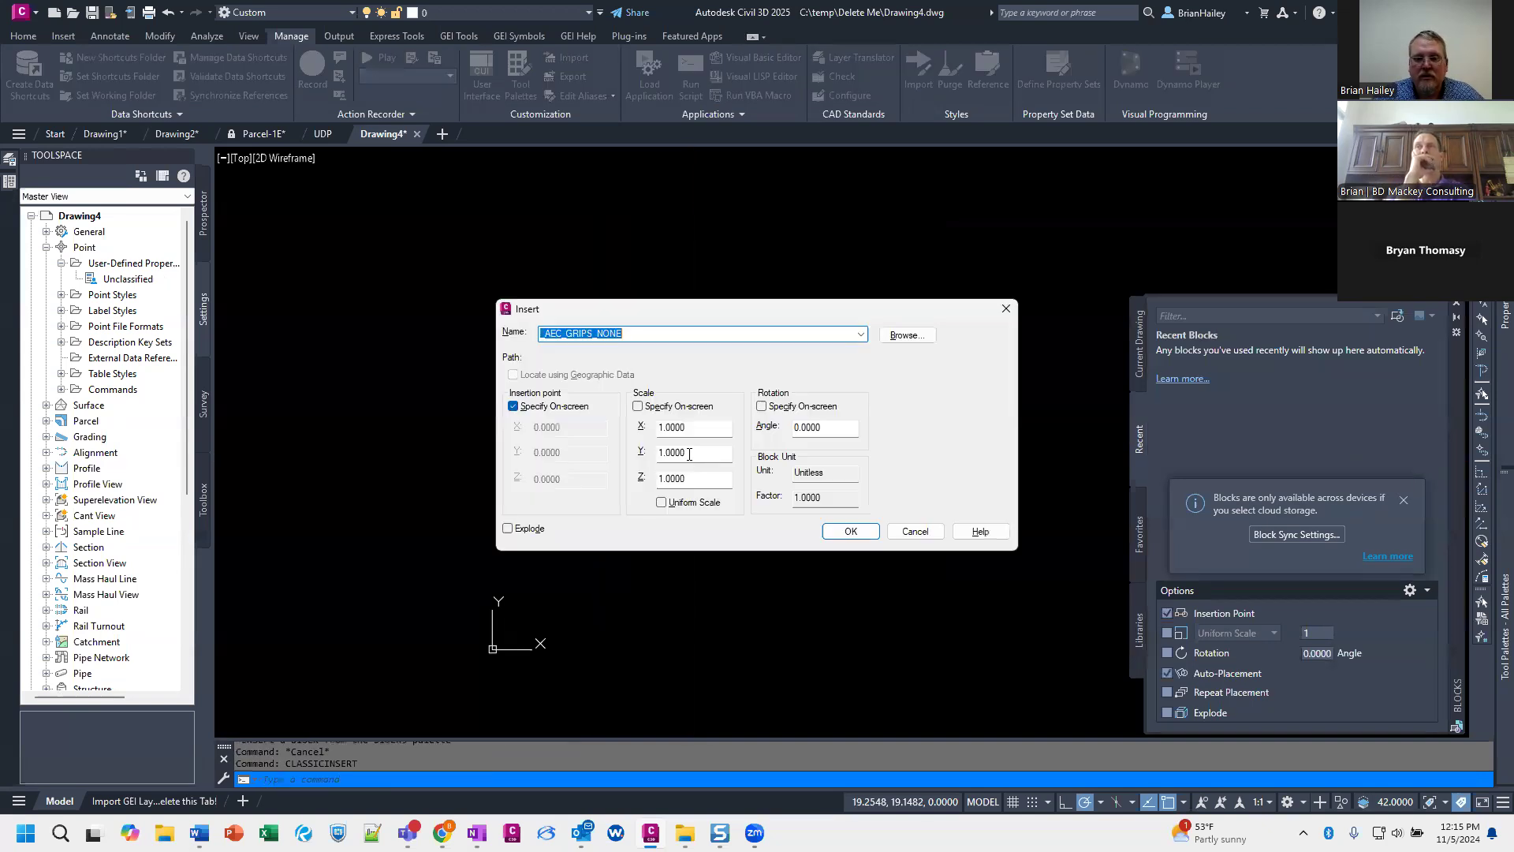
left_click(908, 336)
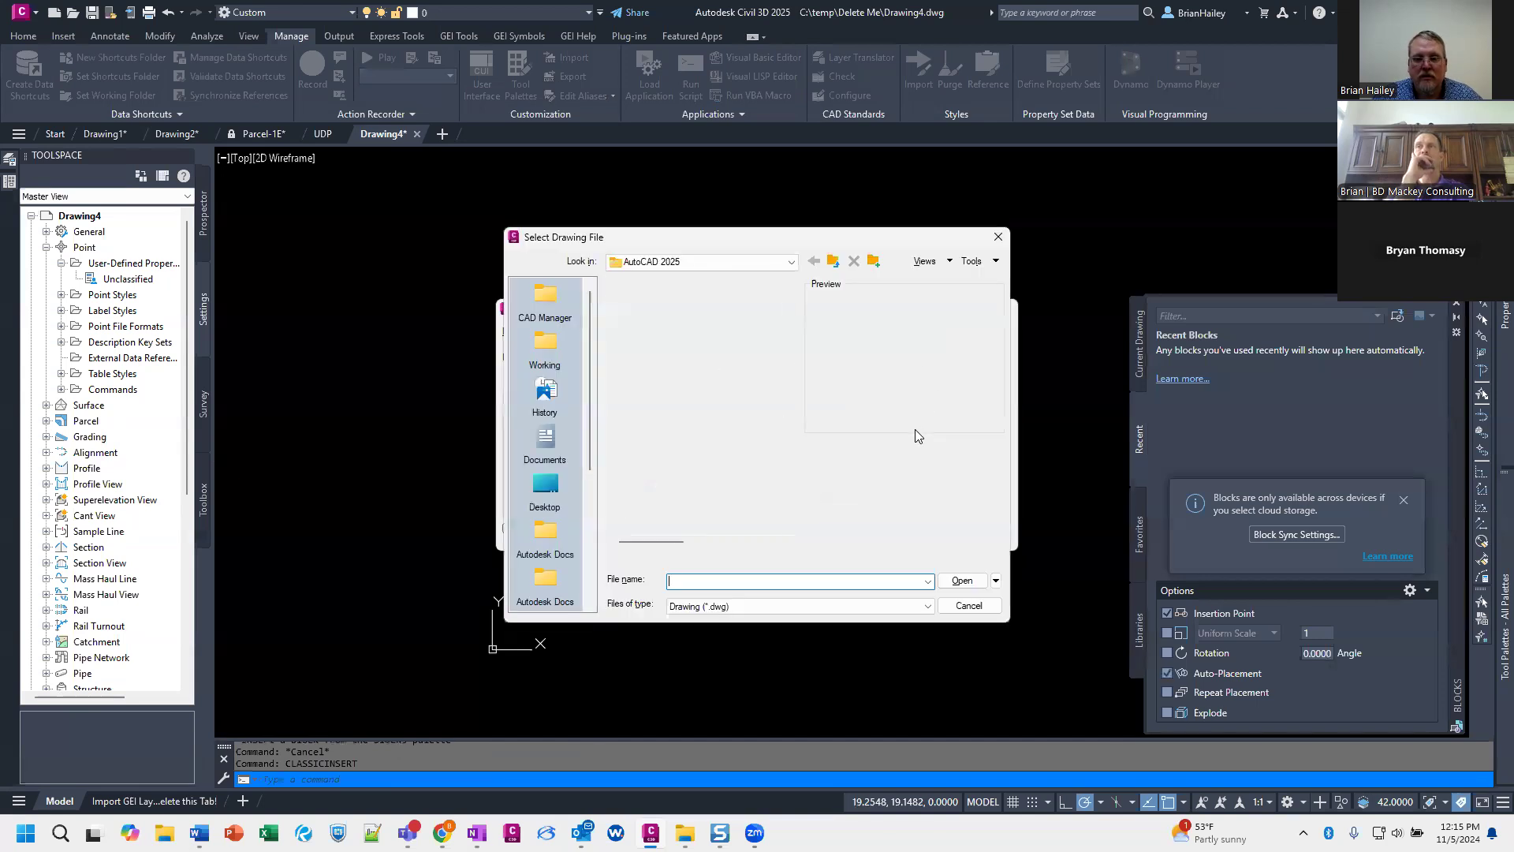
left_click(667, 261)
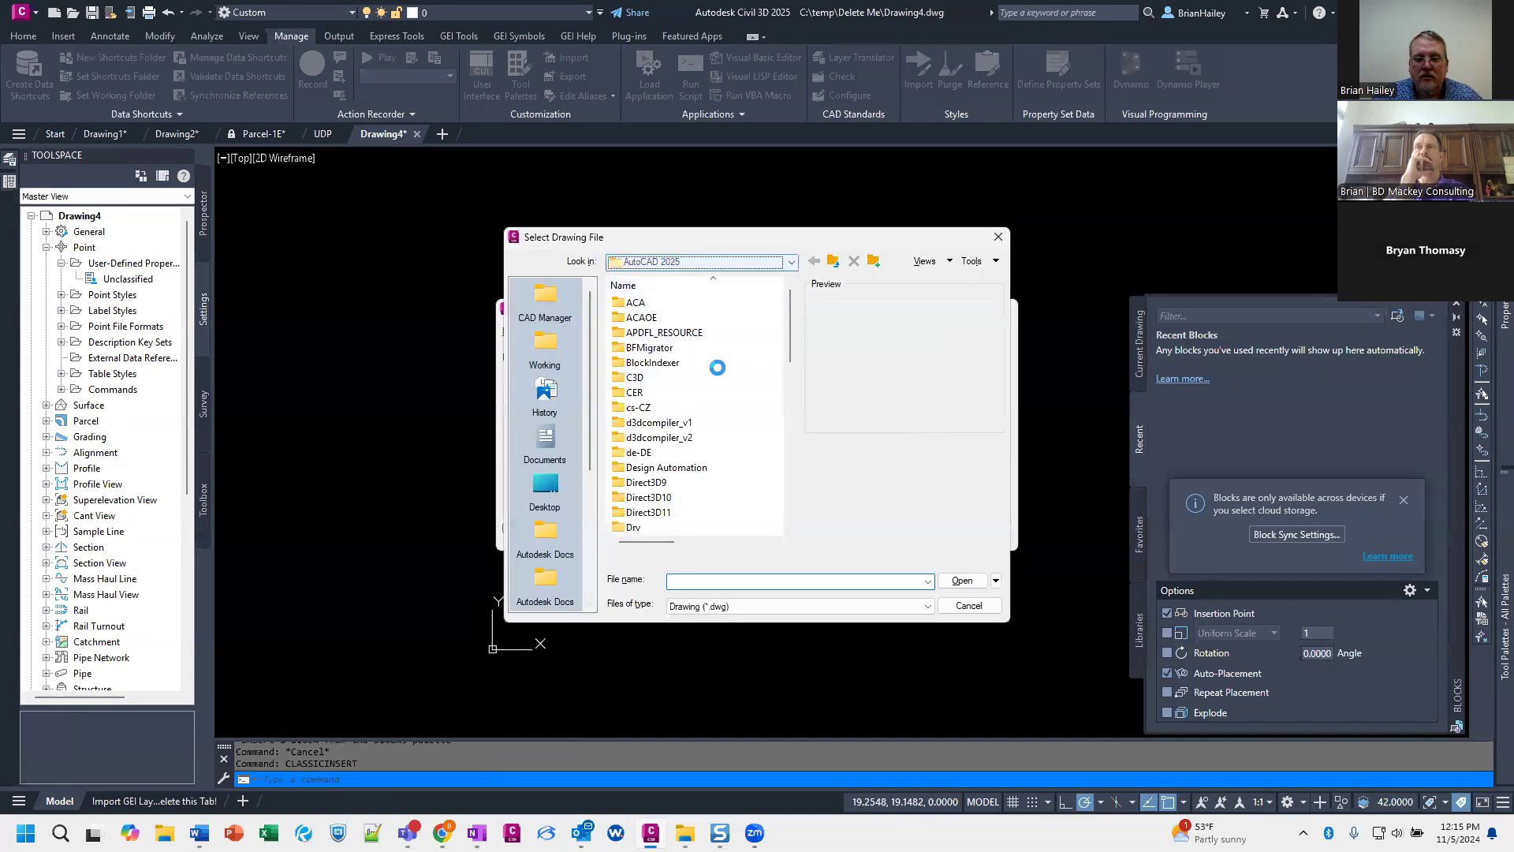
left_click(672, 315)
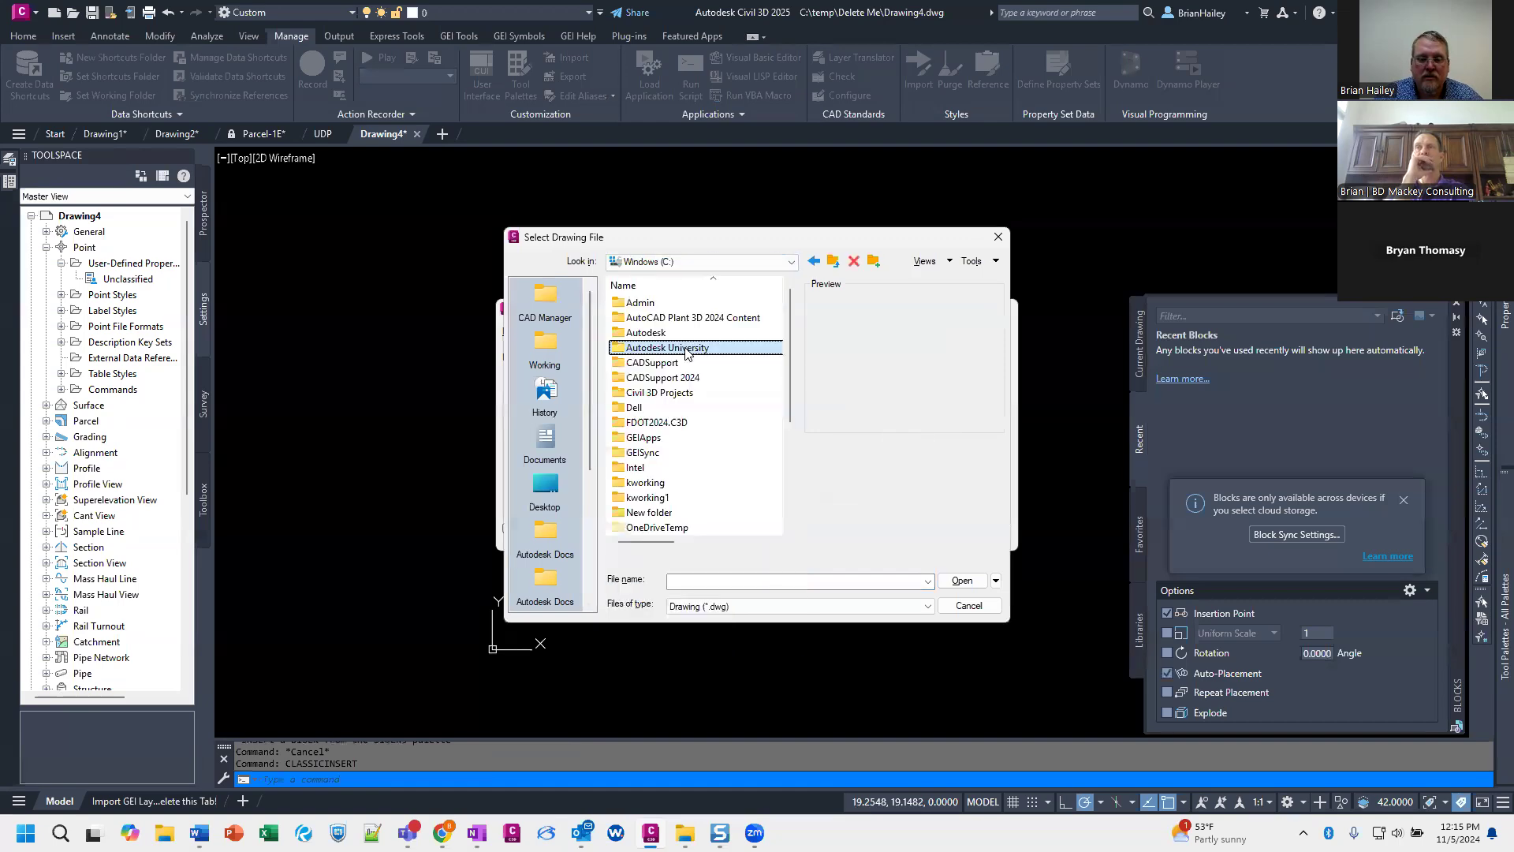
key("Return")
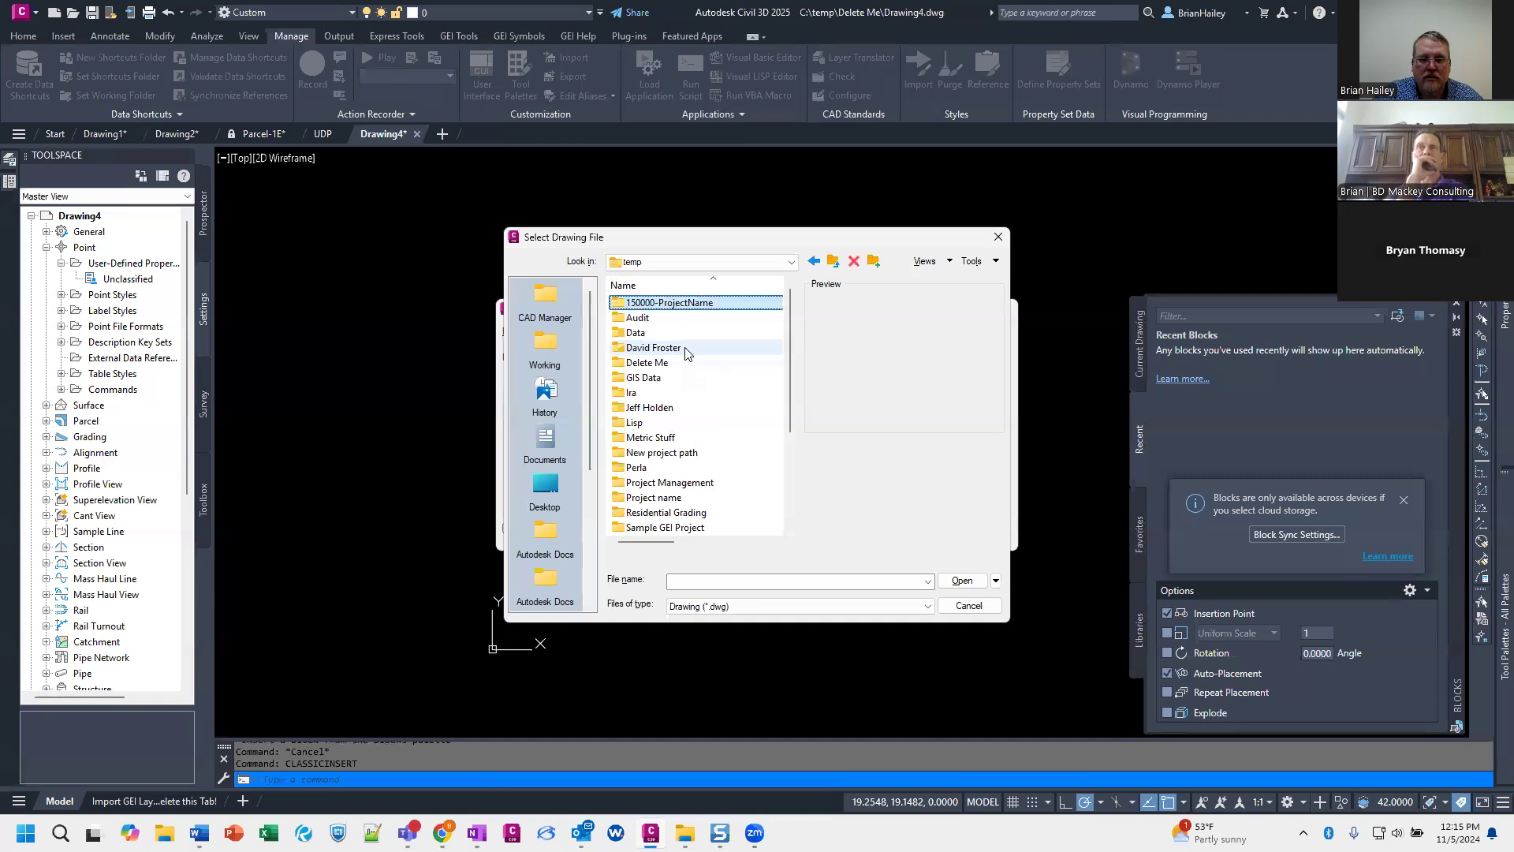
type("de")
key("Return")
type("u")
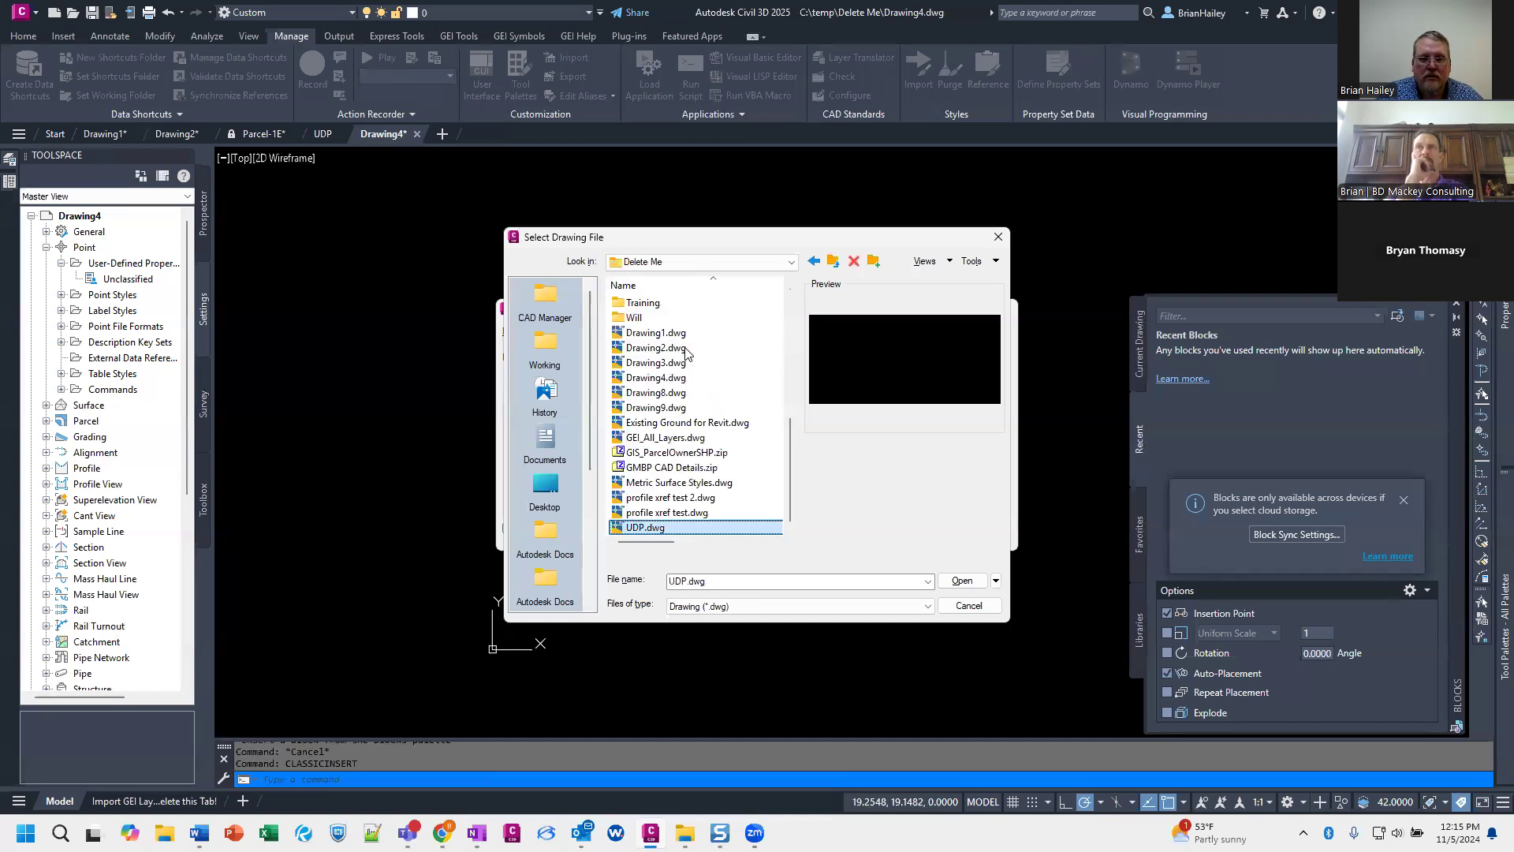
key("Return")
Step: Insert the UDP drawing at 0,0,0 as exploded geometry, without specifying the insertion point on screen
left_click(587, 410)
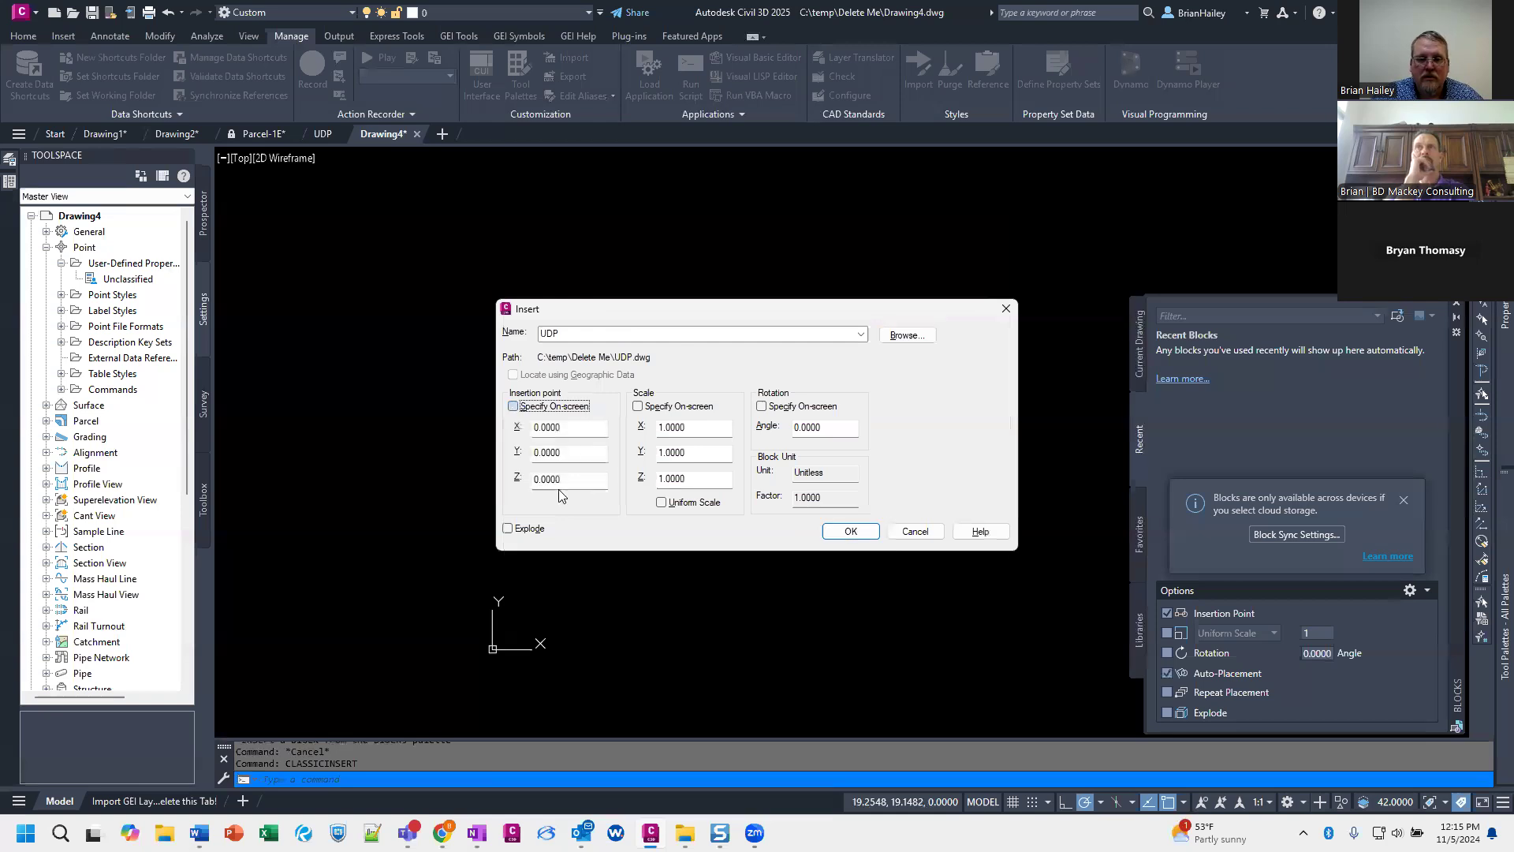
left_click(521, 529)
key("Tab")
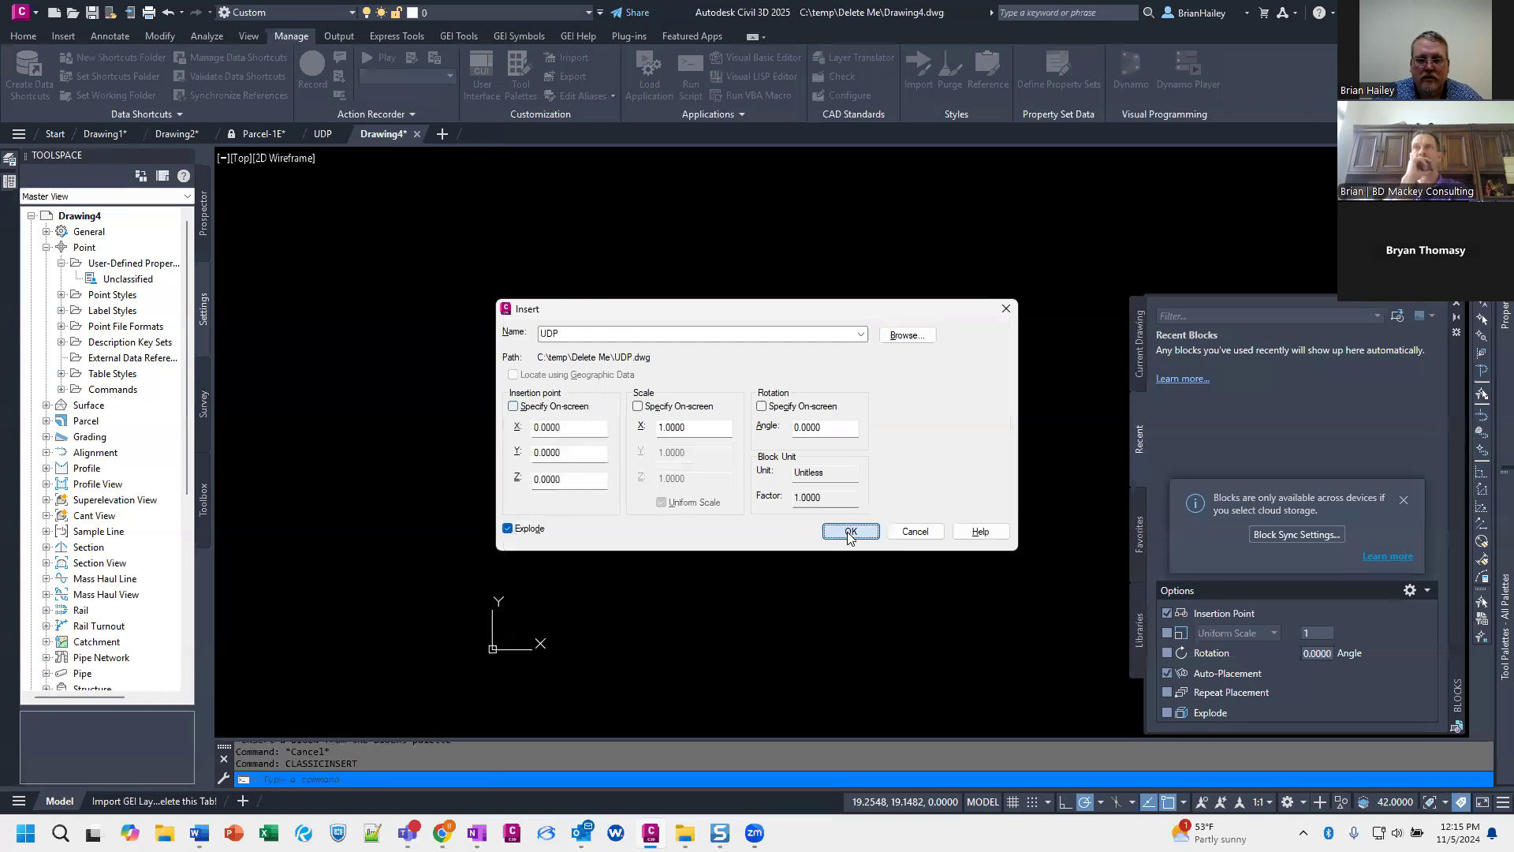
key("Return")
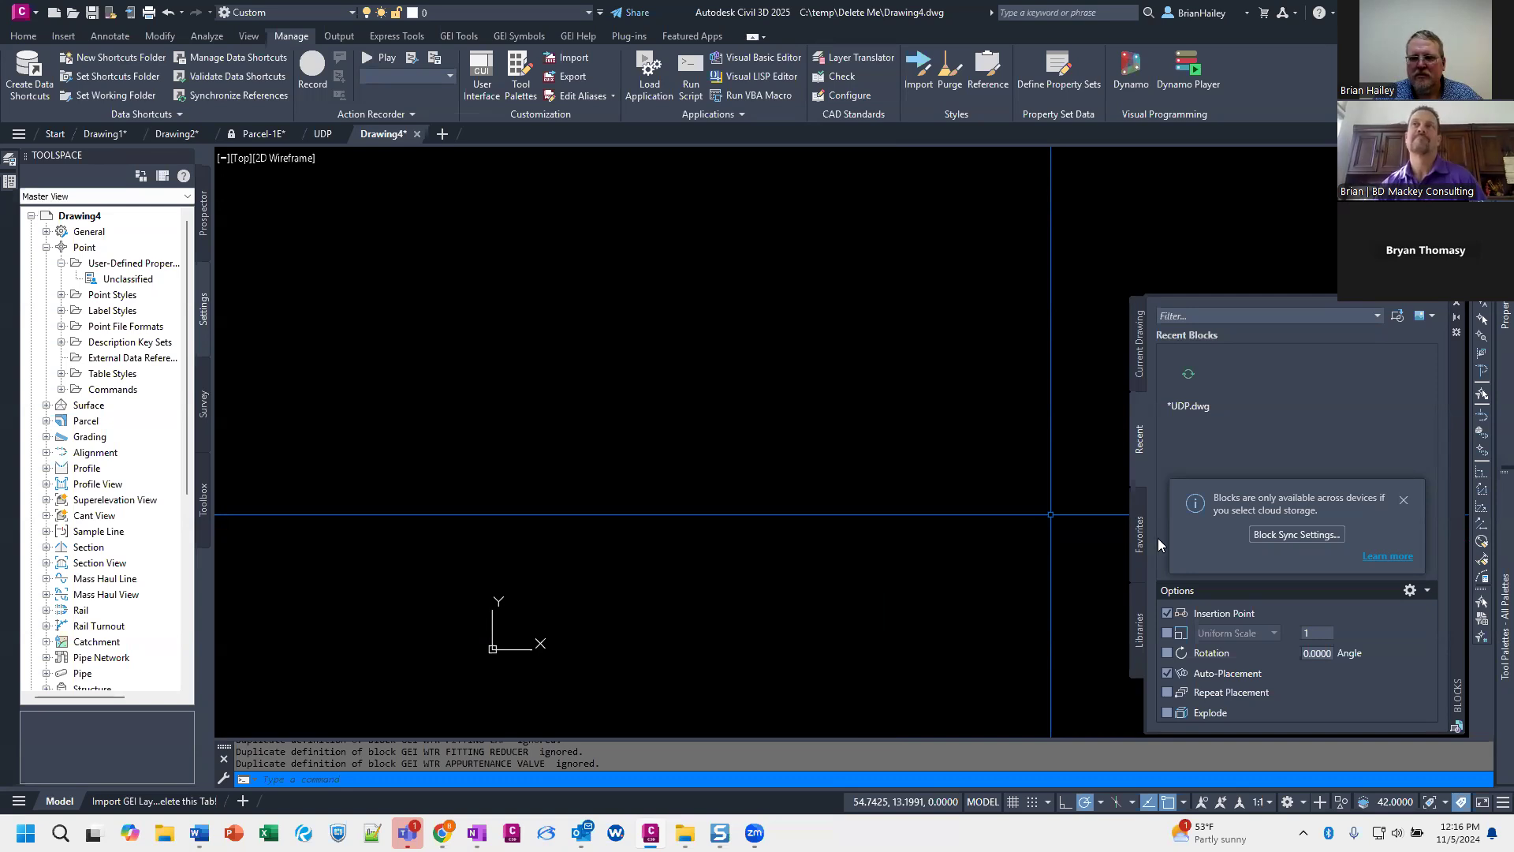
left_click(799, 529)
left_click(665, 409)
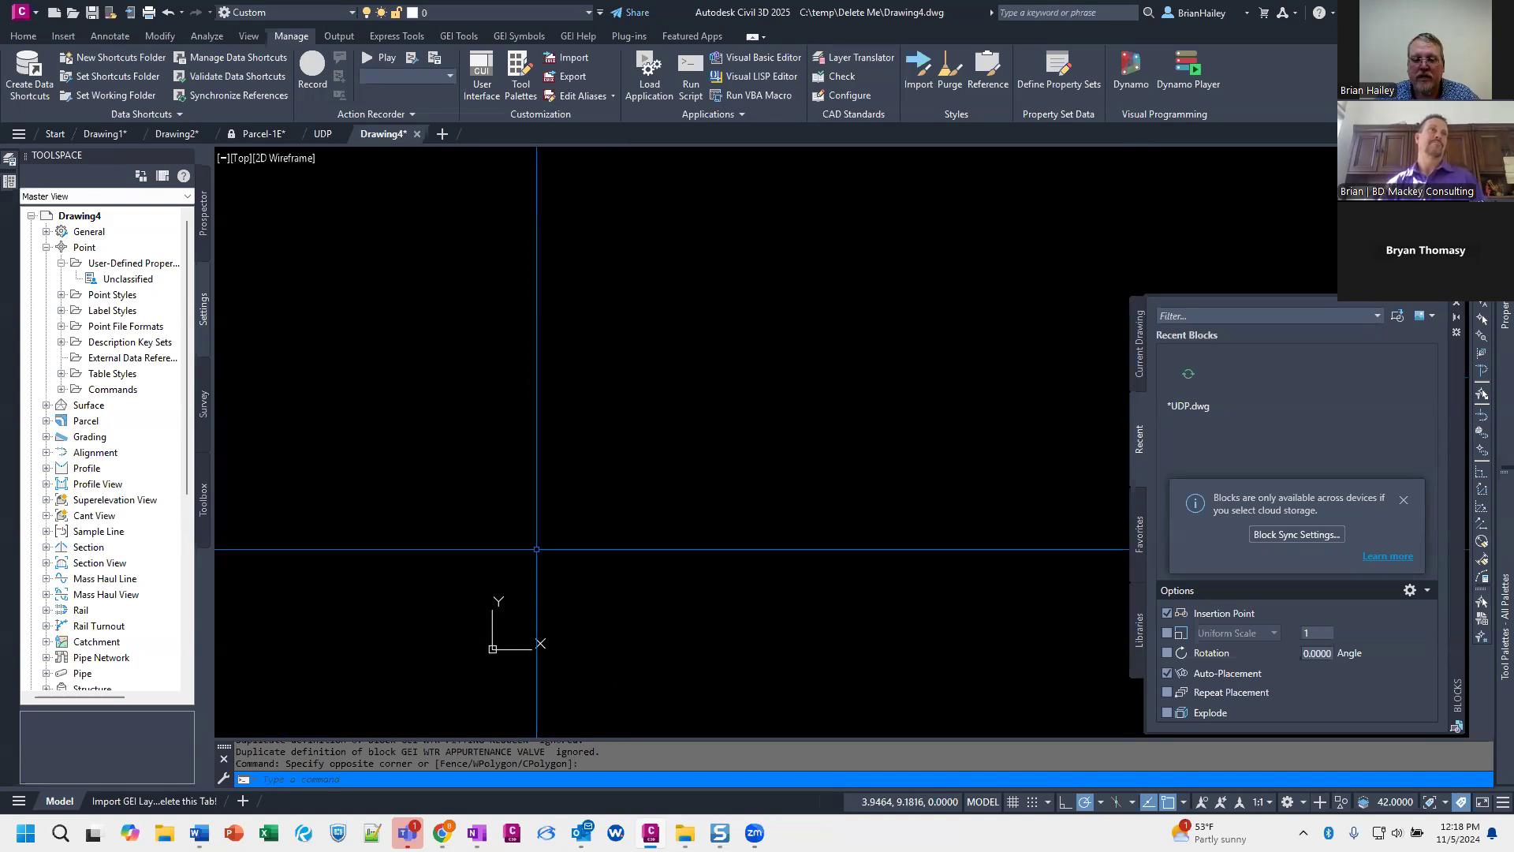
Step: Switch to Chrome and search Google for "civil3dplus youtube"
middle_click(443, 833)
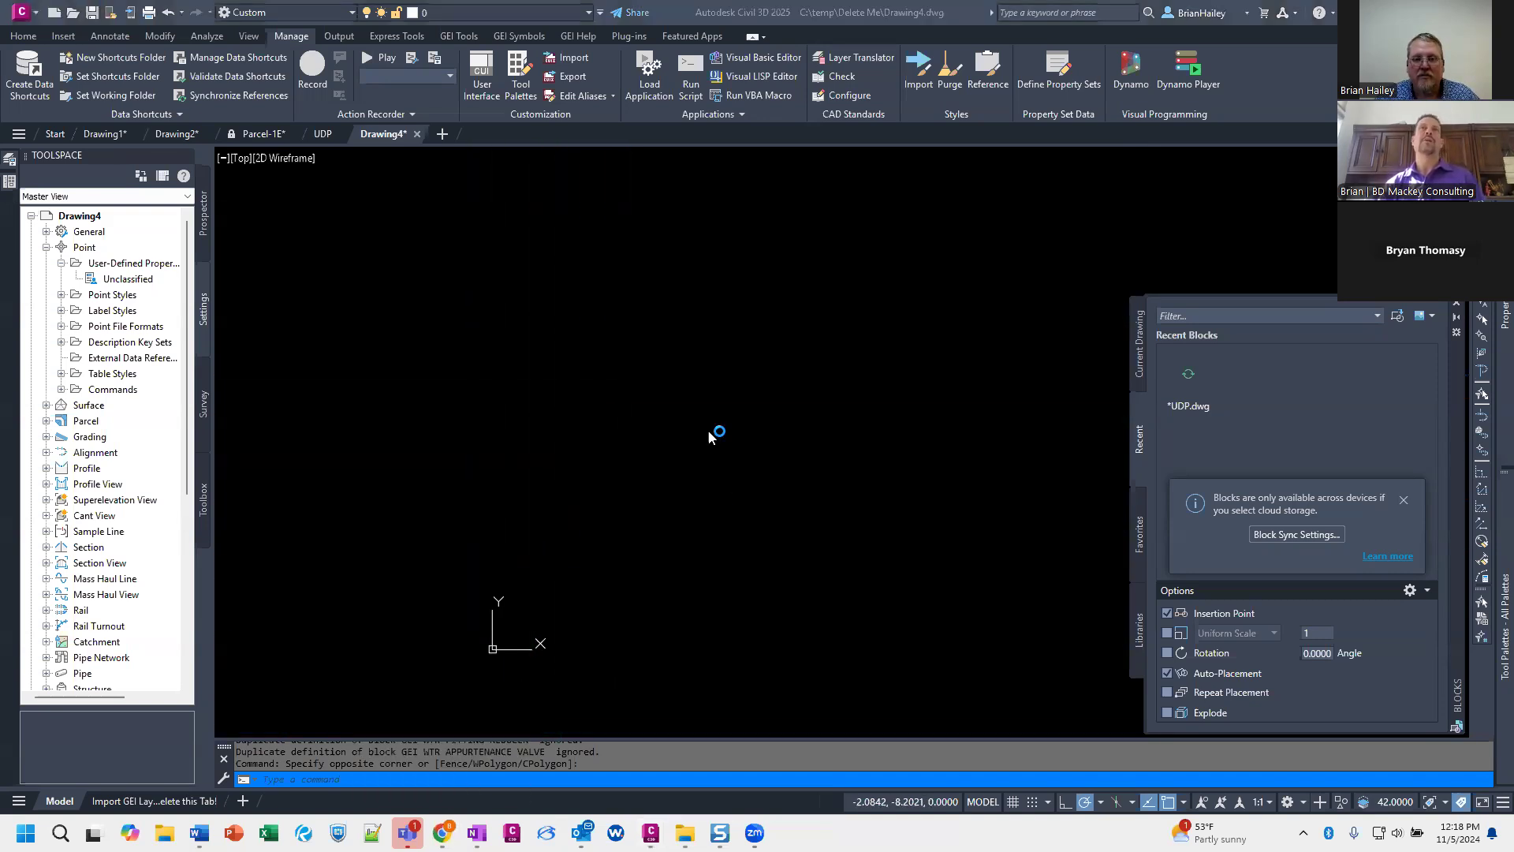
double_click(850, 56)
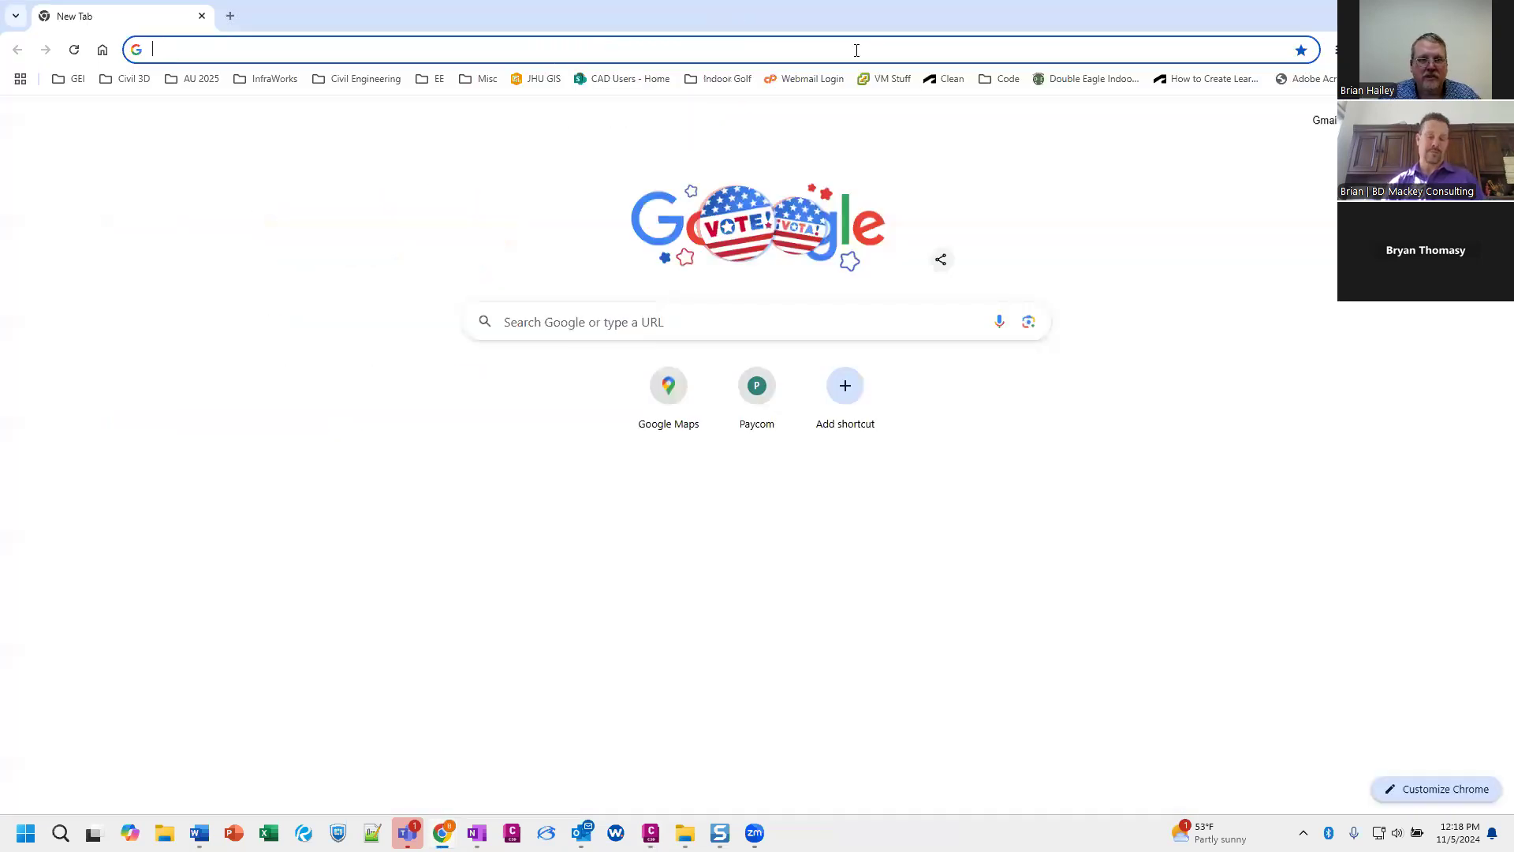
type("civil3d ")
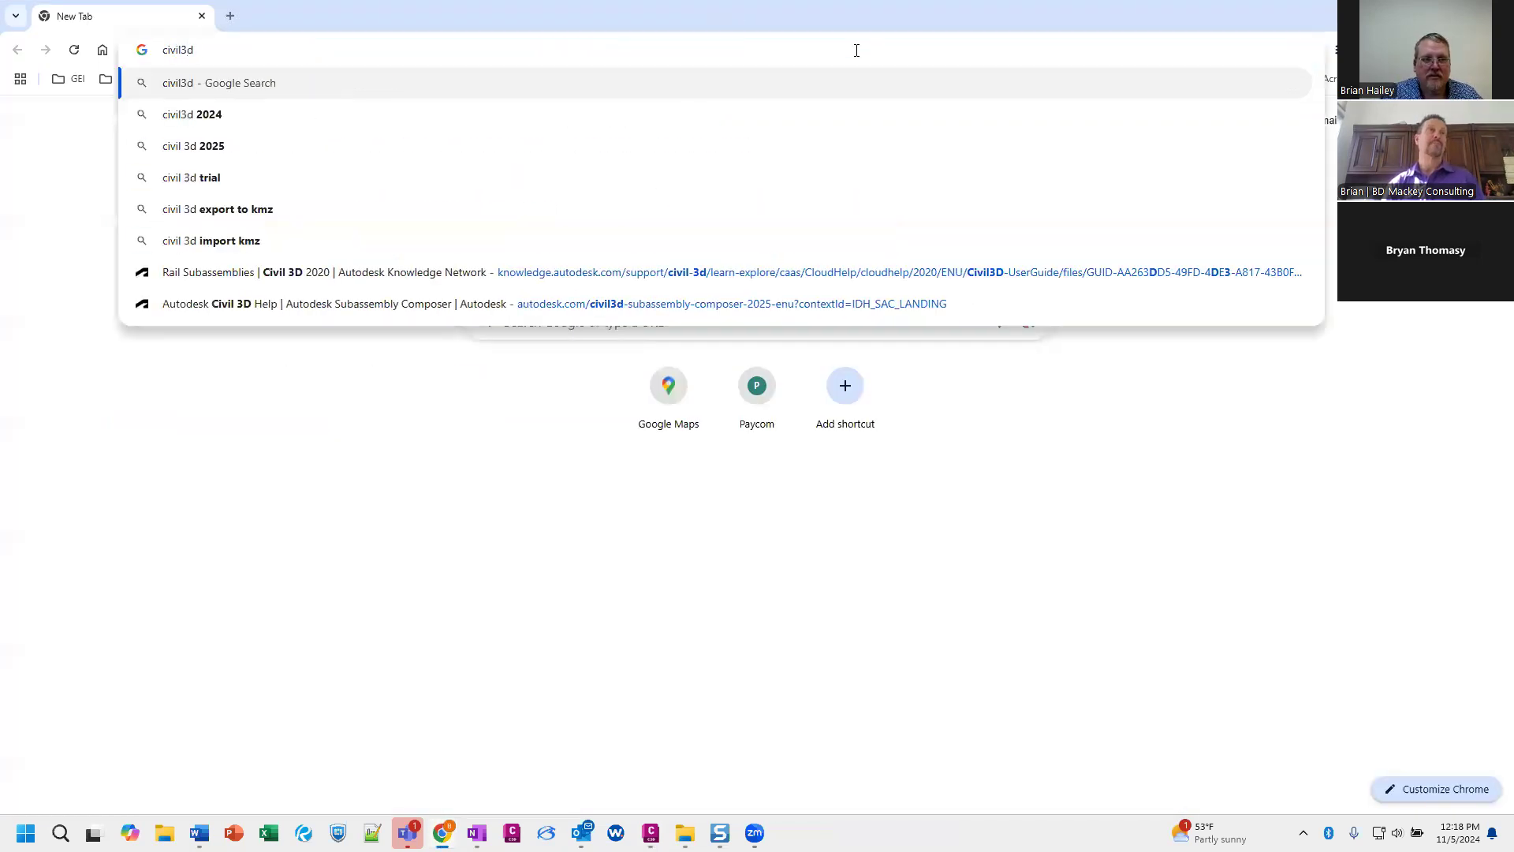
type("plus youtube")
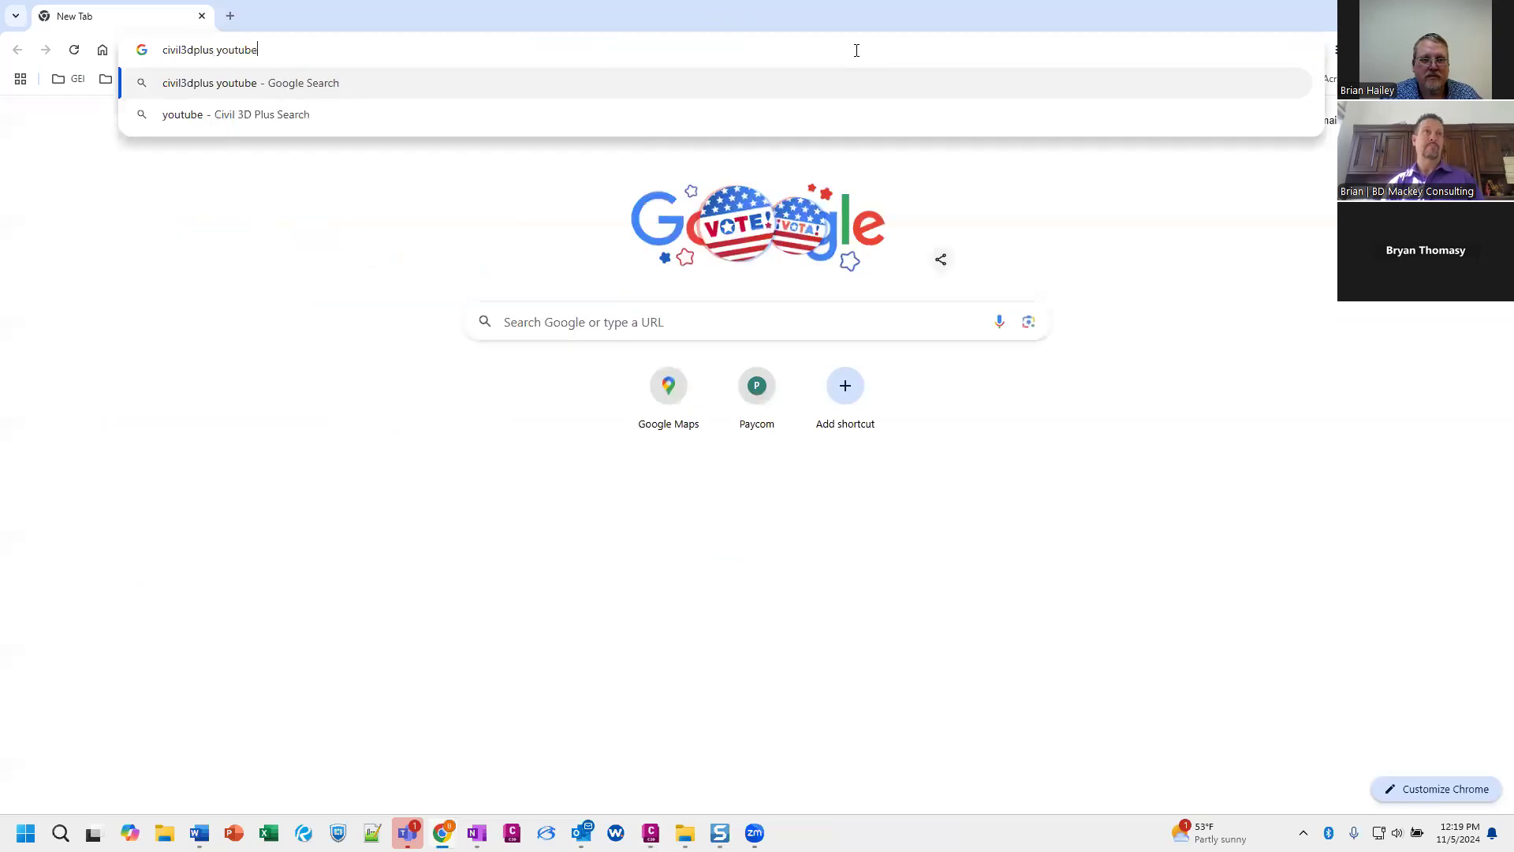
key("Return")
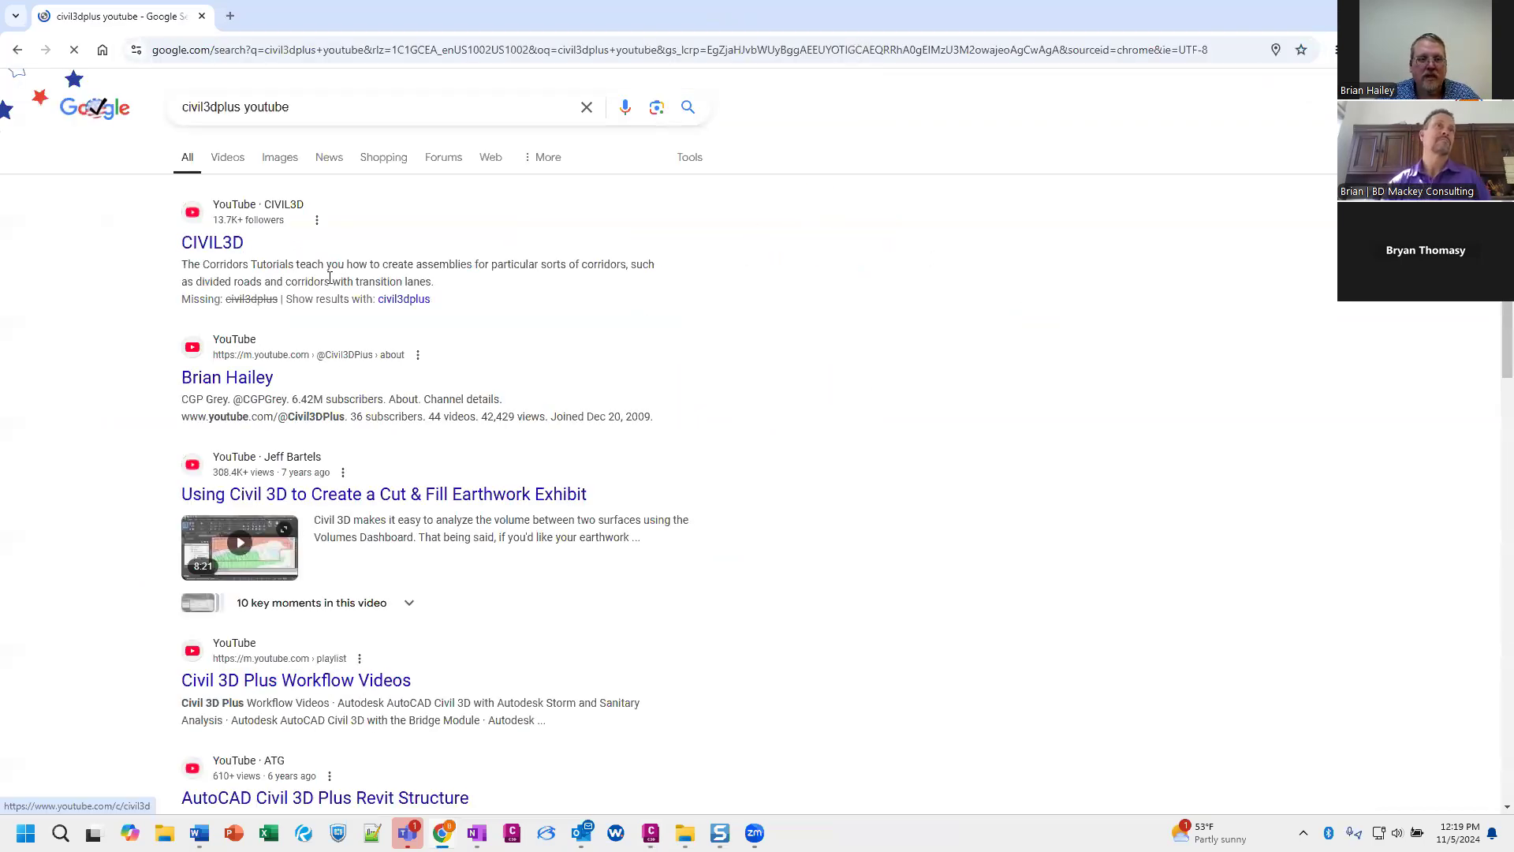
left_click(236, 380)
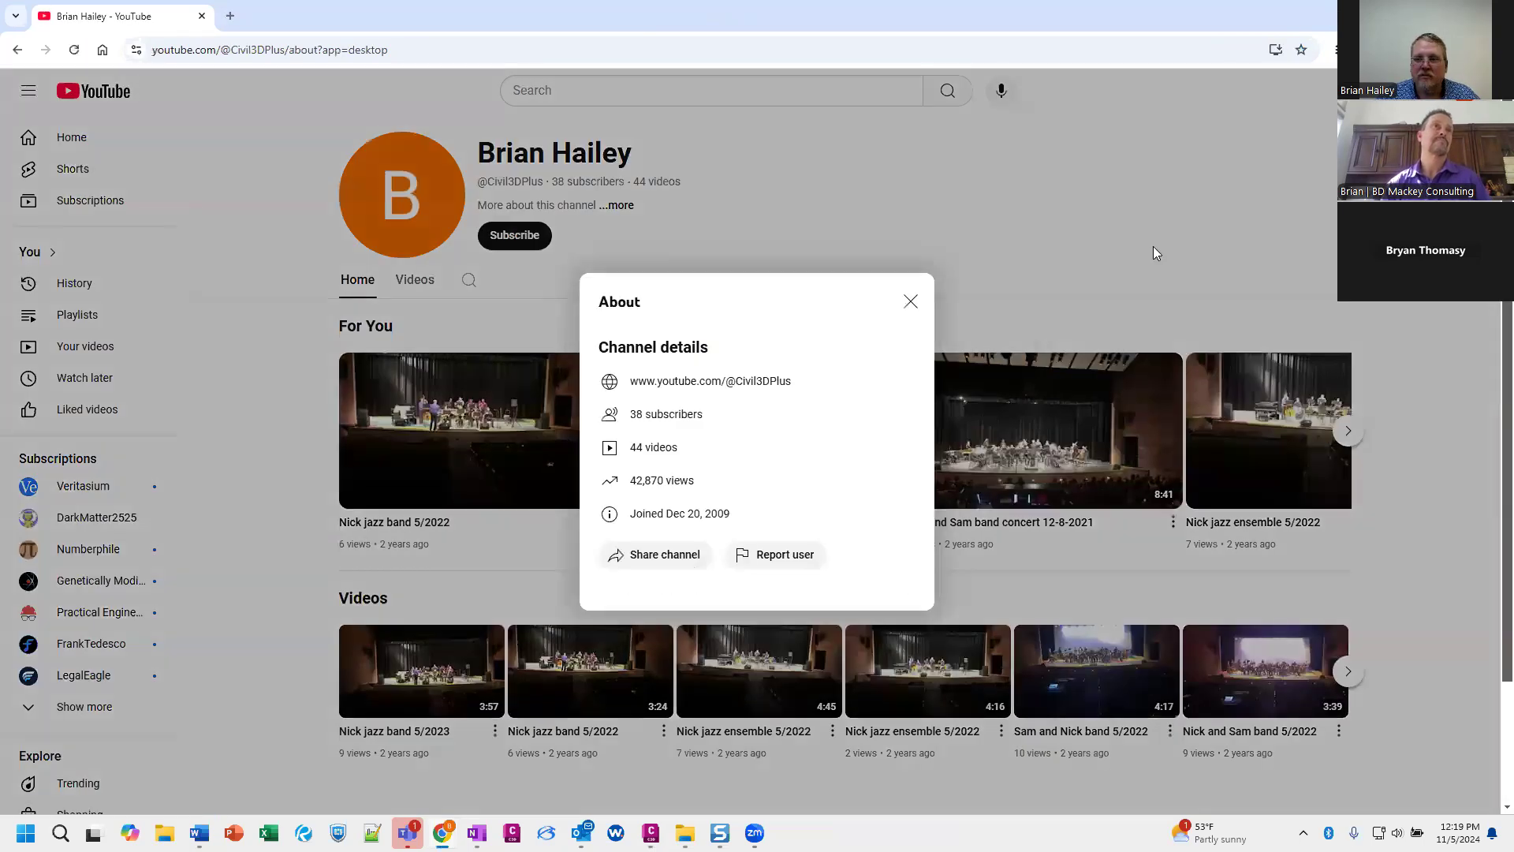
left_click(1153, 247)
left_click(17, 49)
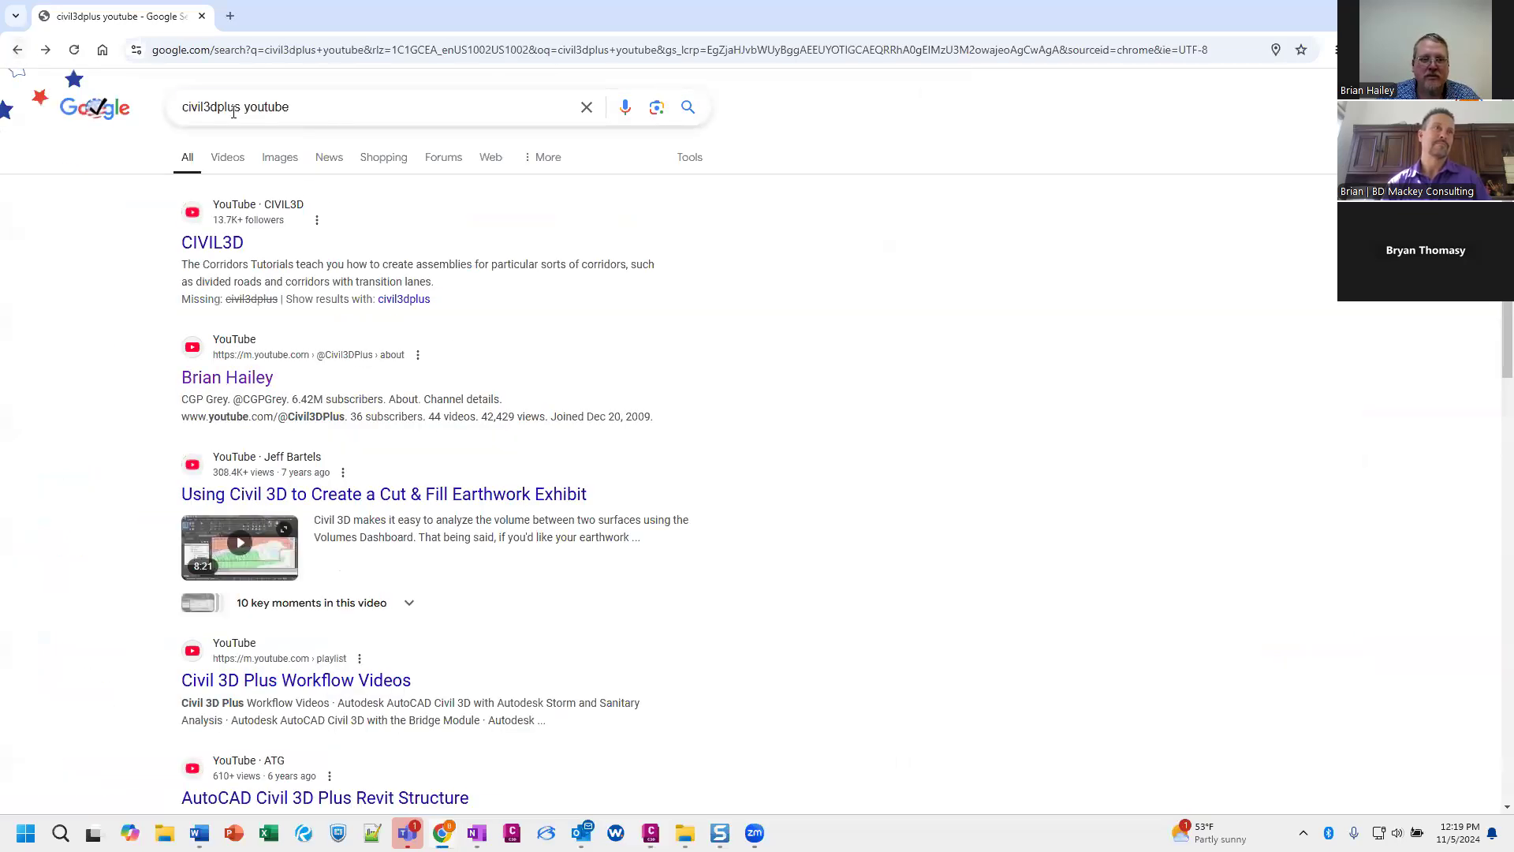
Step: Change the search to "c3dplus youtube" and open the C3DPlus YouTube channel
left_click_drag(234, 111, 18, 114)
type("c3dplu")
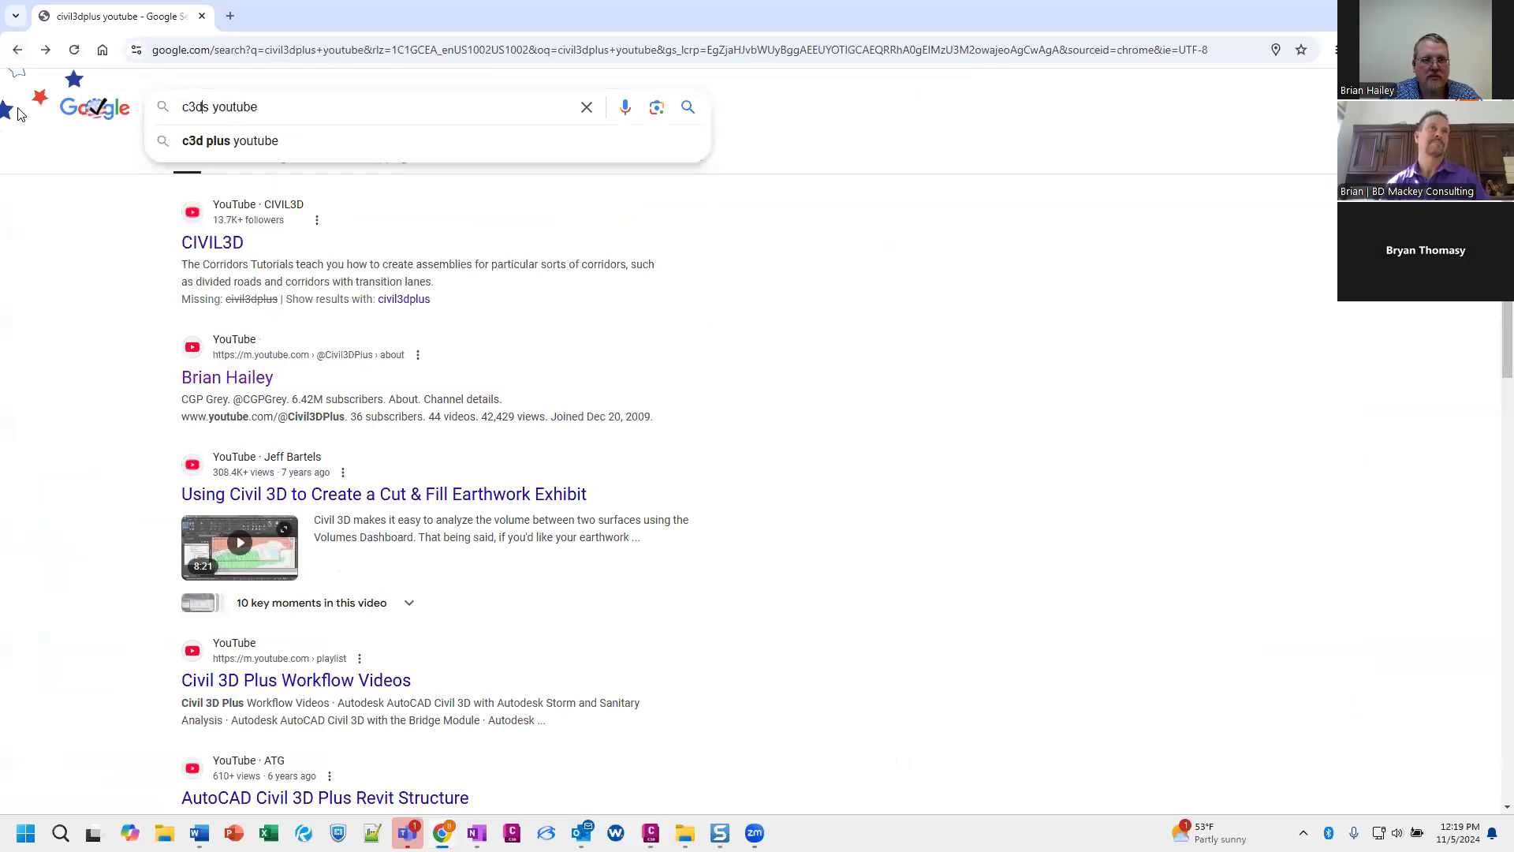
key("BackSpace")
key("BackSpace")
type("lu")
key("Return")
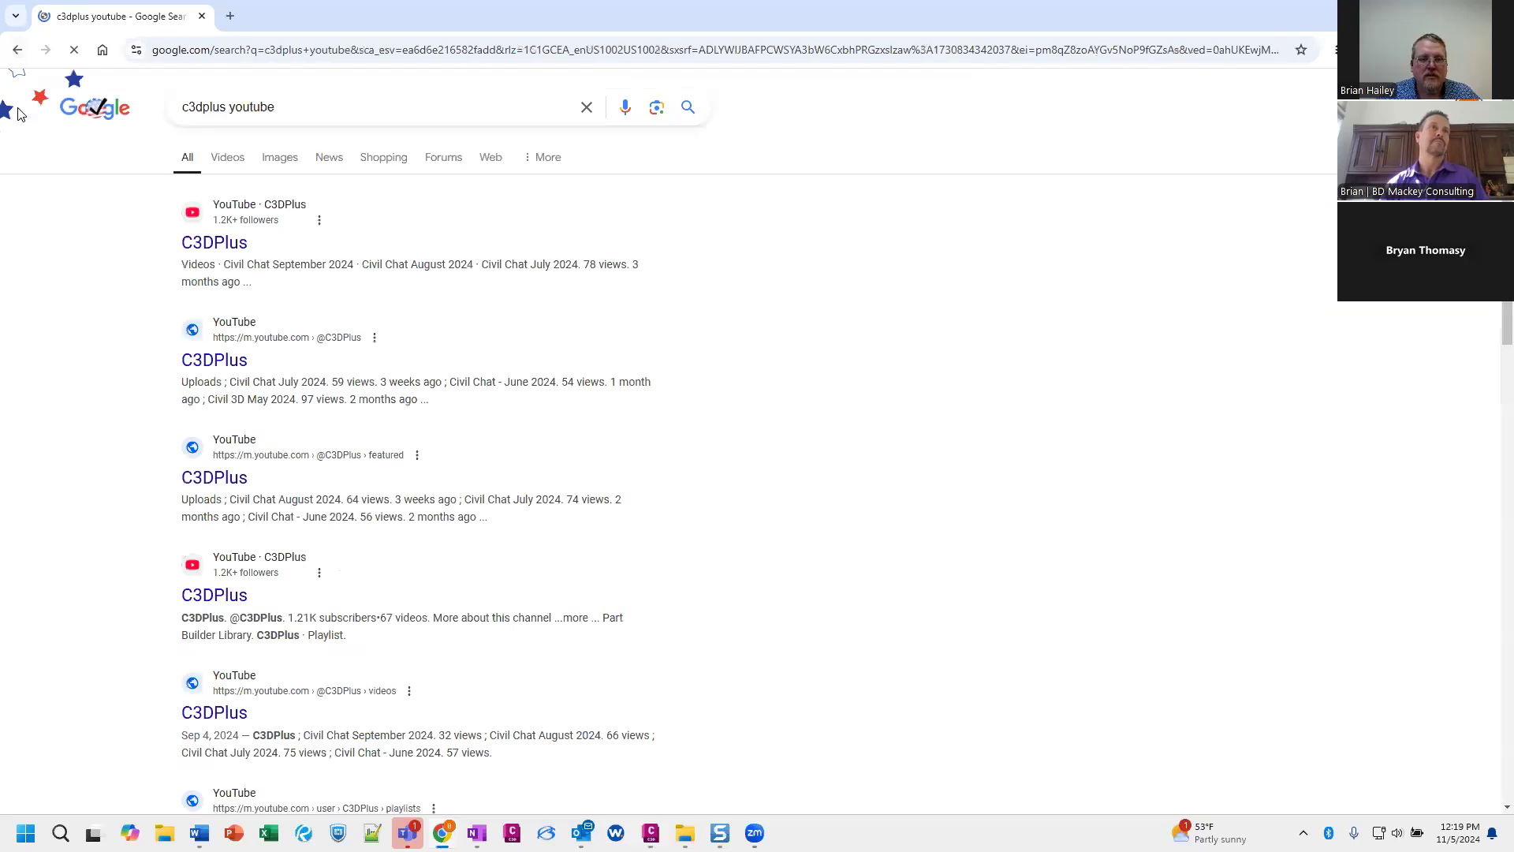
left_click(211, 242)
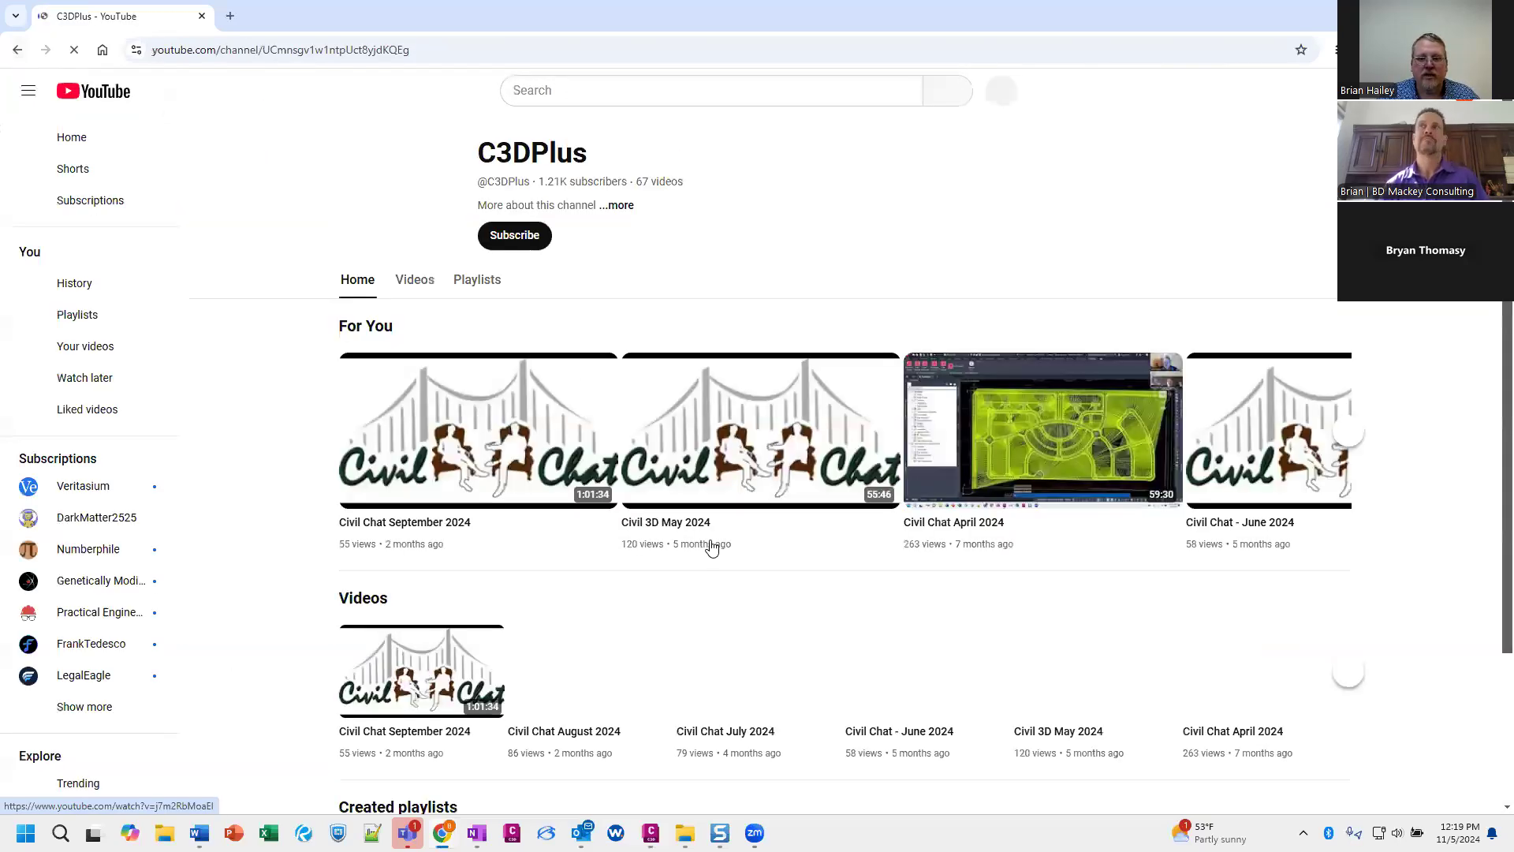
Step: Select the C3DPlus channel's web address and switch back to Civil 3D
mouse_move(716, 556)
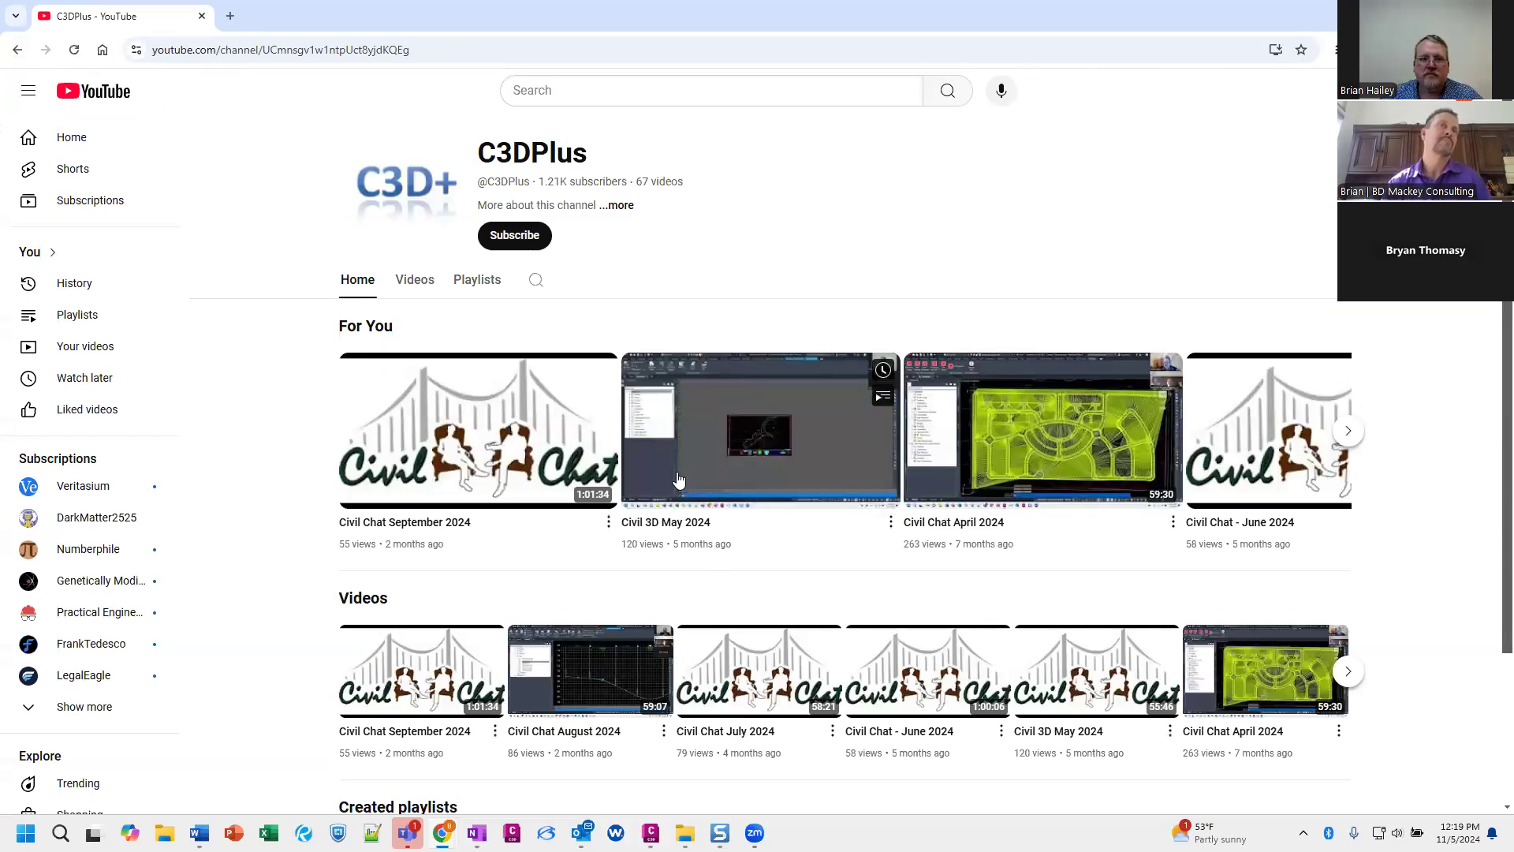
left_click(420, 49)
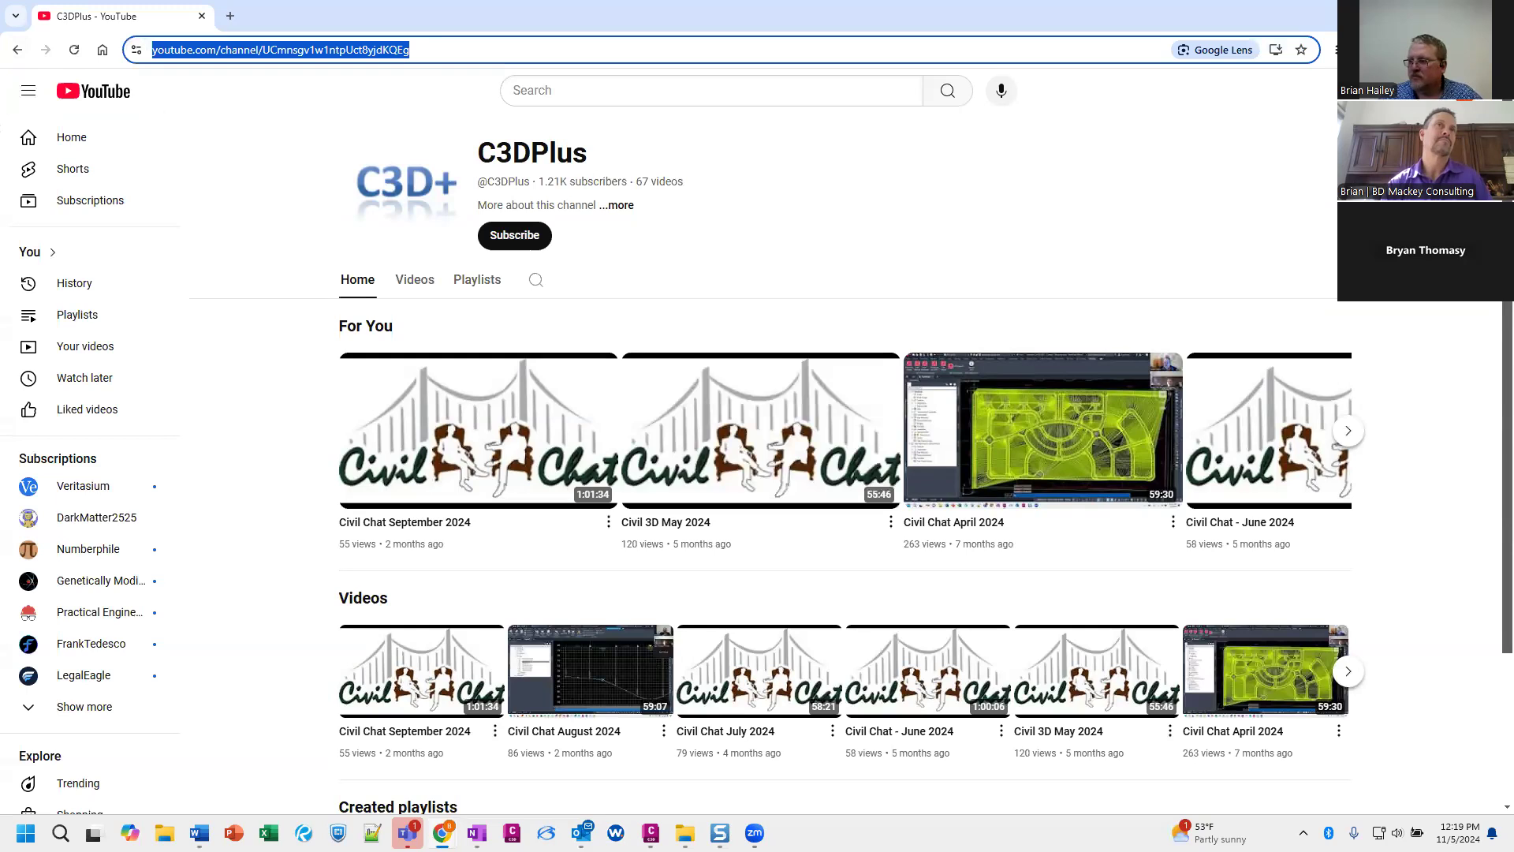
key("alt+Tab")
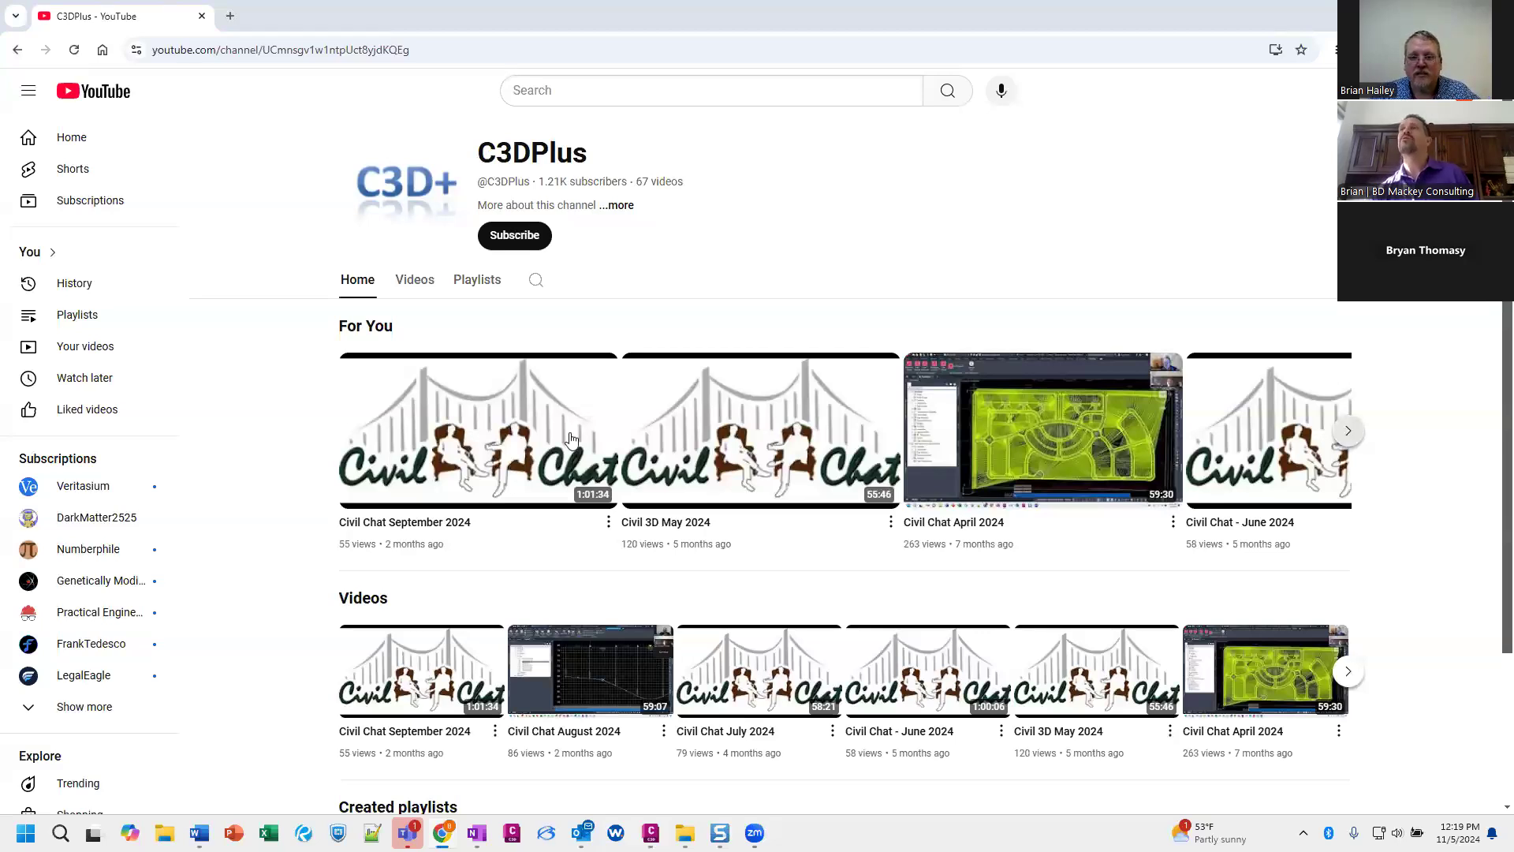
mouse_move(767, 483)
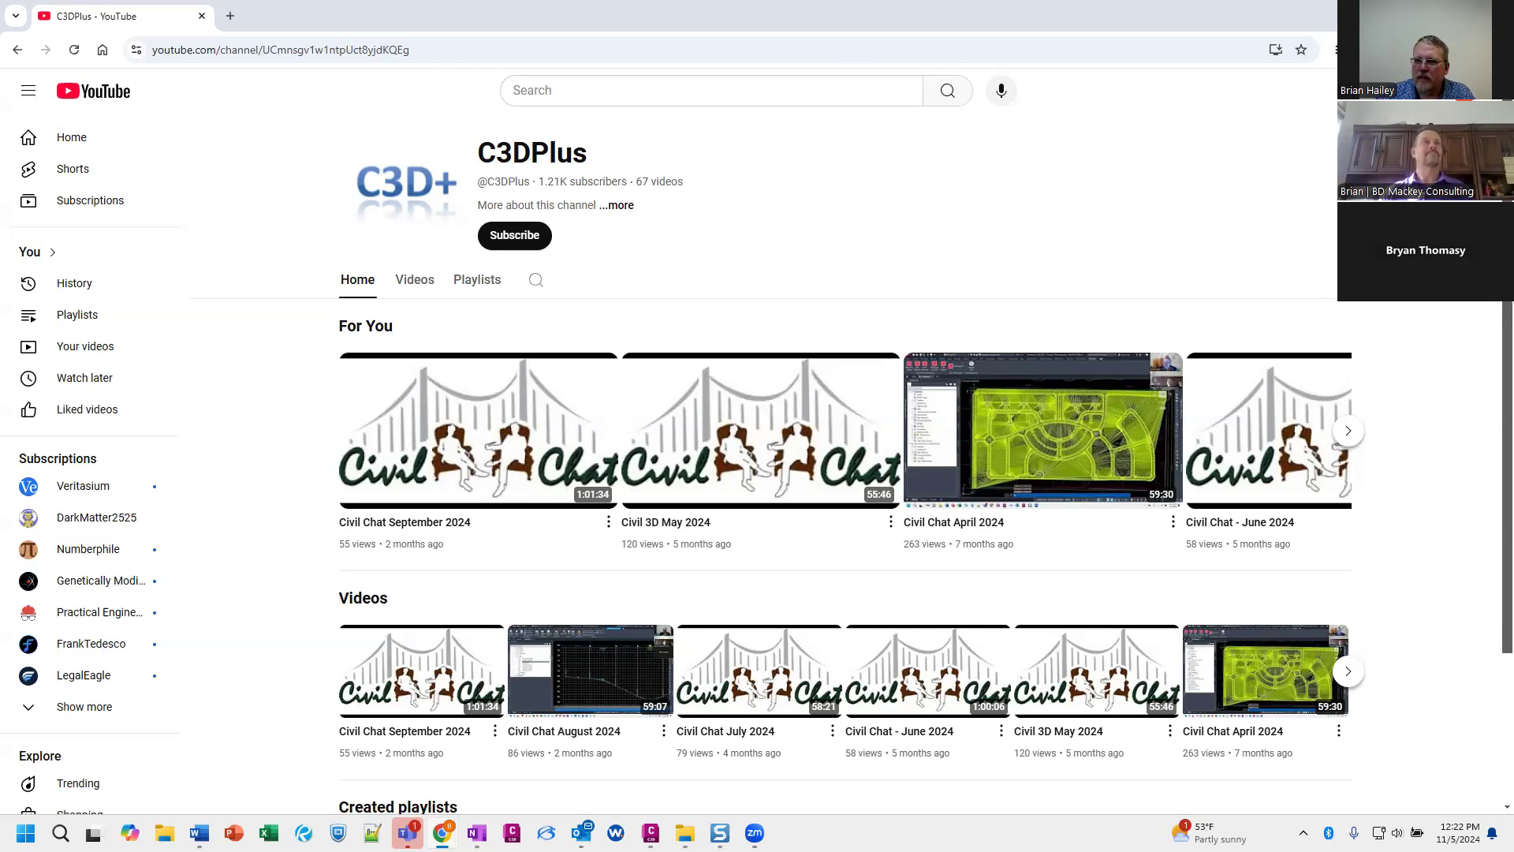
key("alt+Tab")
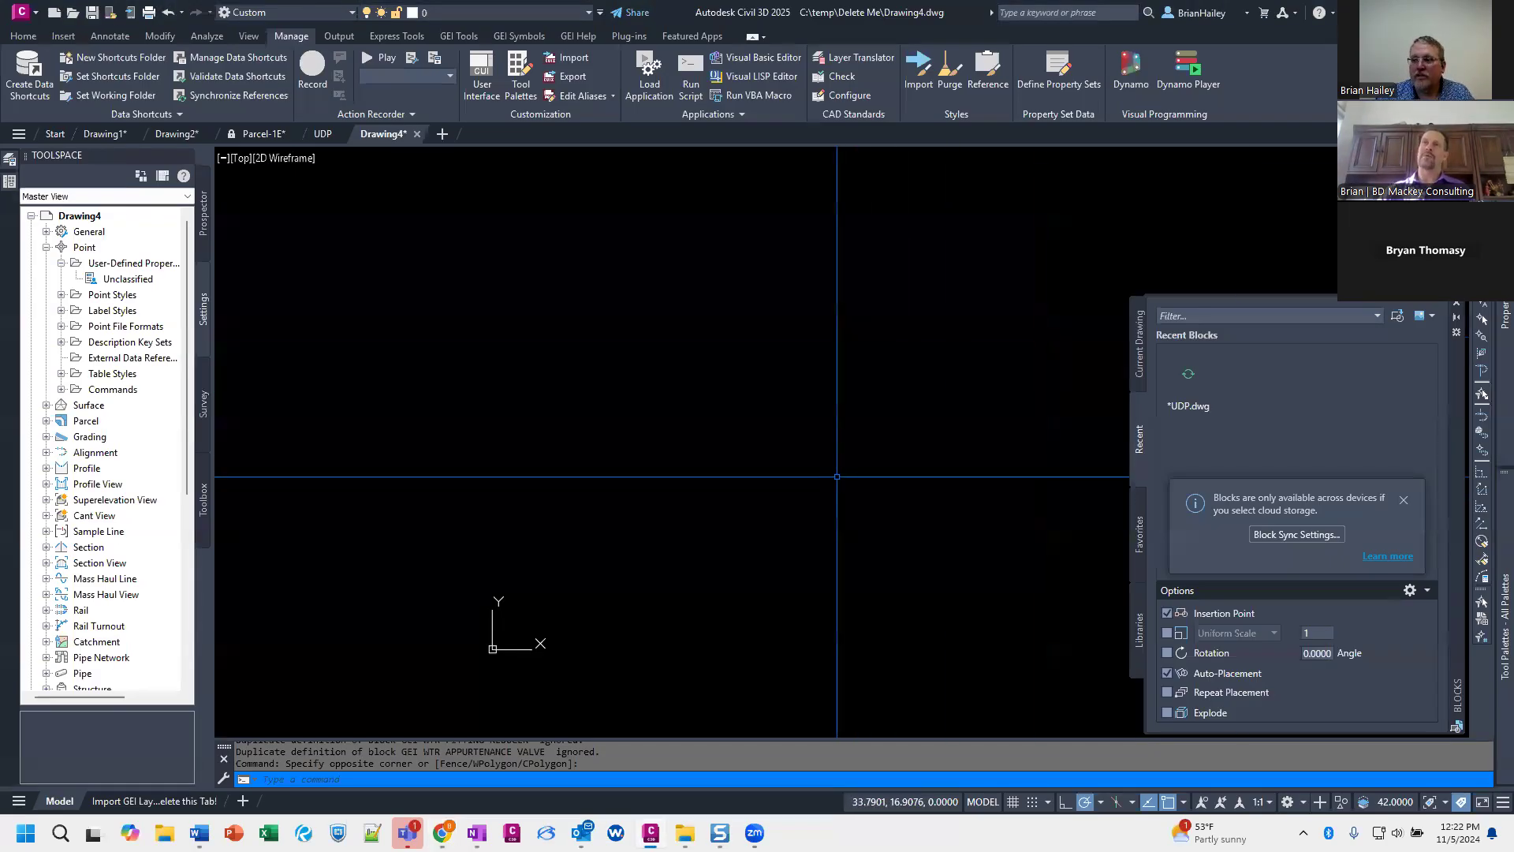
Step: Close the Blocks palette in Drawing4 and the Add Labels dialog in Drawing2
left_click(837, 476)
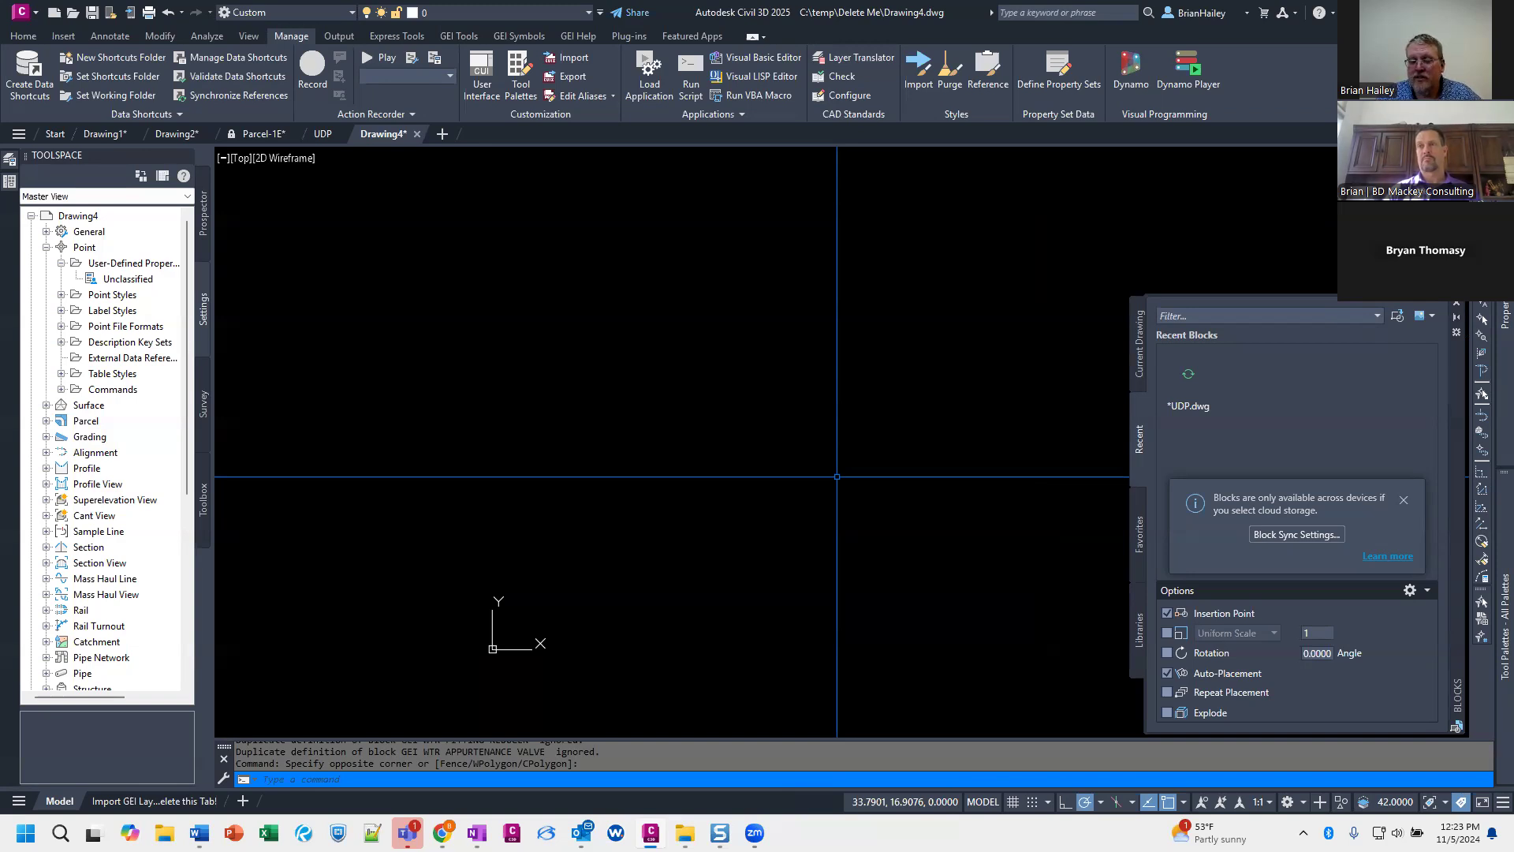
left_click(1458, 304)
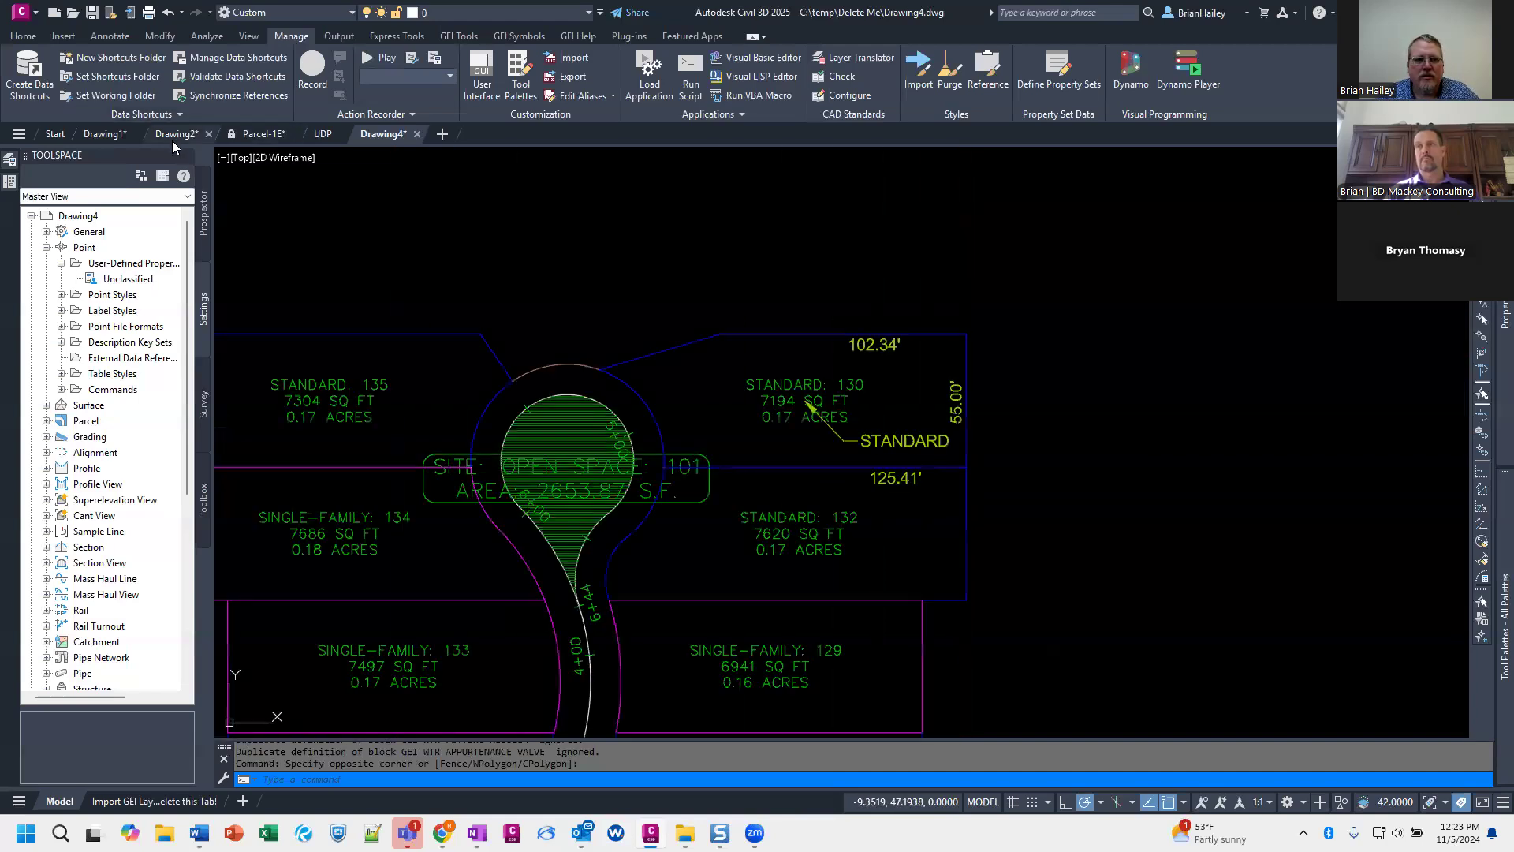
left_click(172, 138)
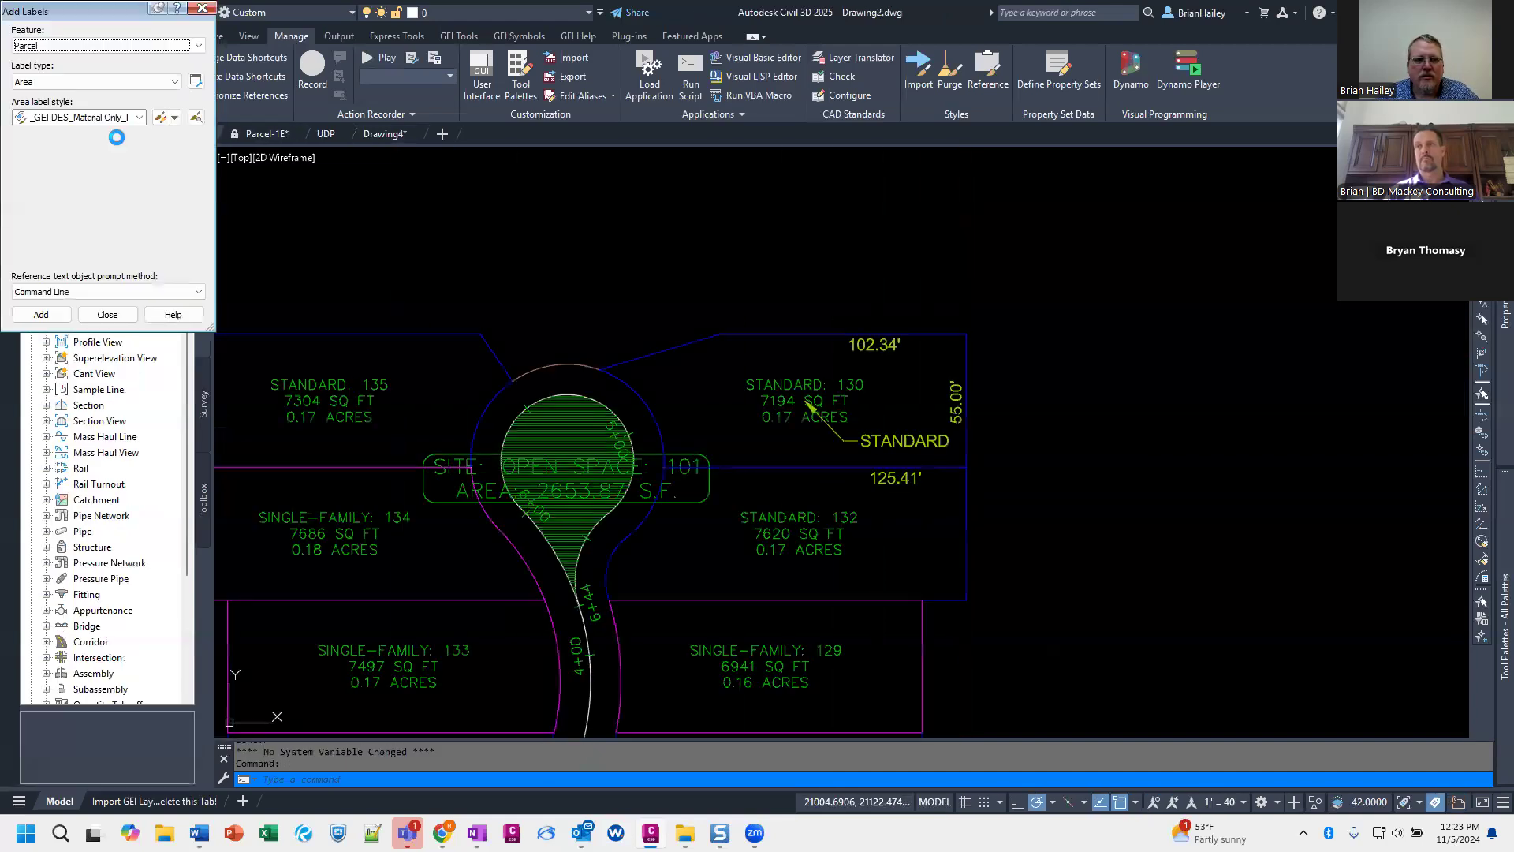
left_click(198, 9)
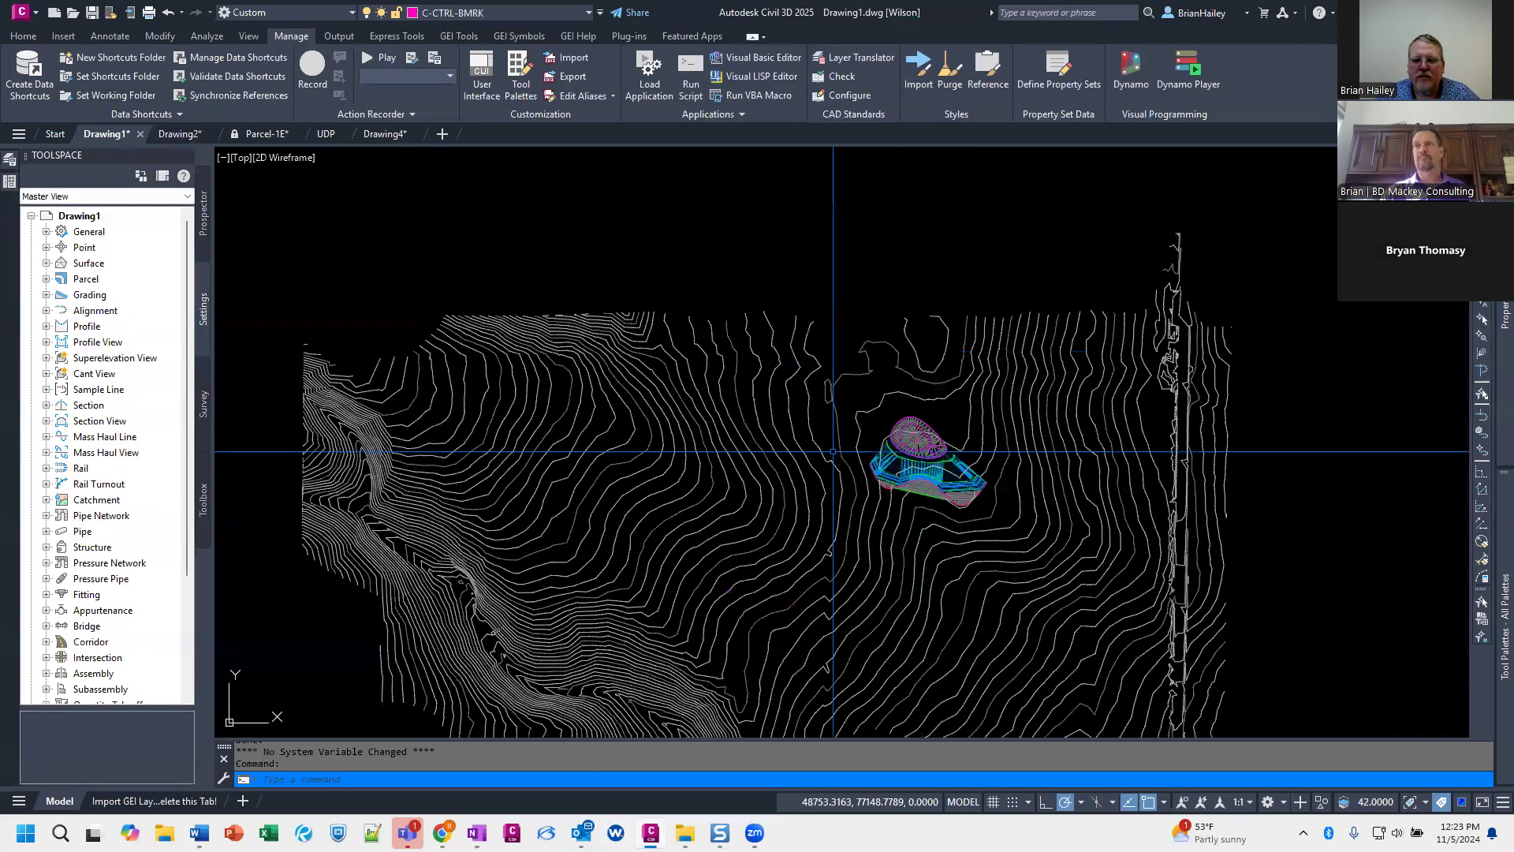
Step: In Drawing1, draw a seven-vertex polyline loosely following one EG surface contour around its bend, ending on the contour with a Nearest snap
scroll(833, 452, "up", 5)
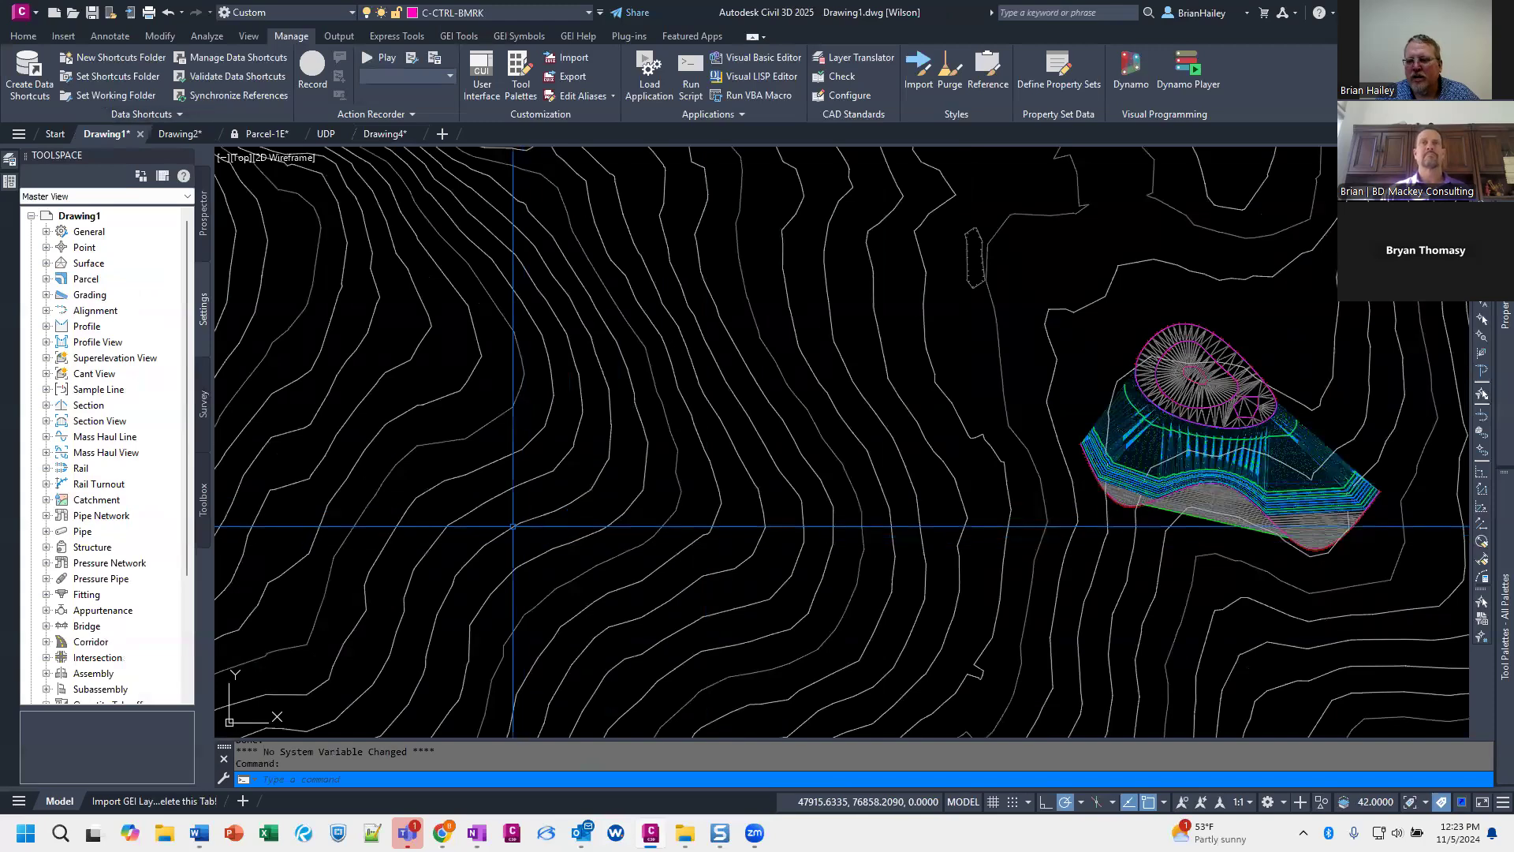
scroll(600, 316, "up", 5)
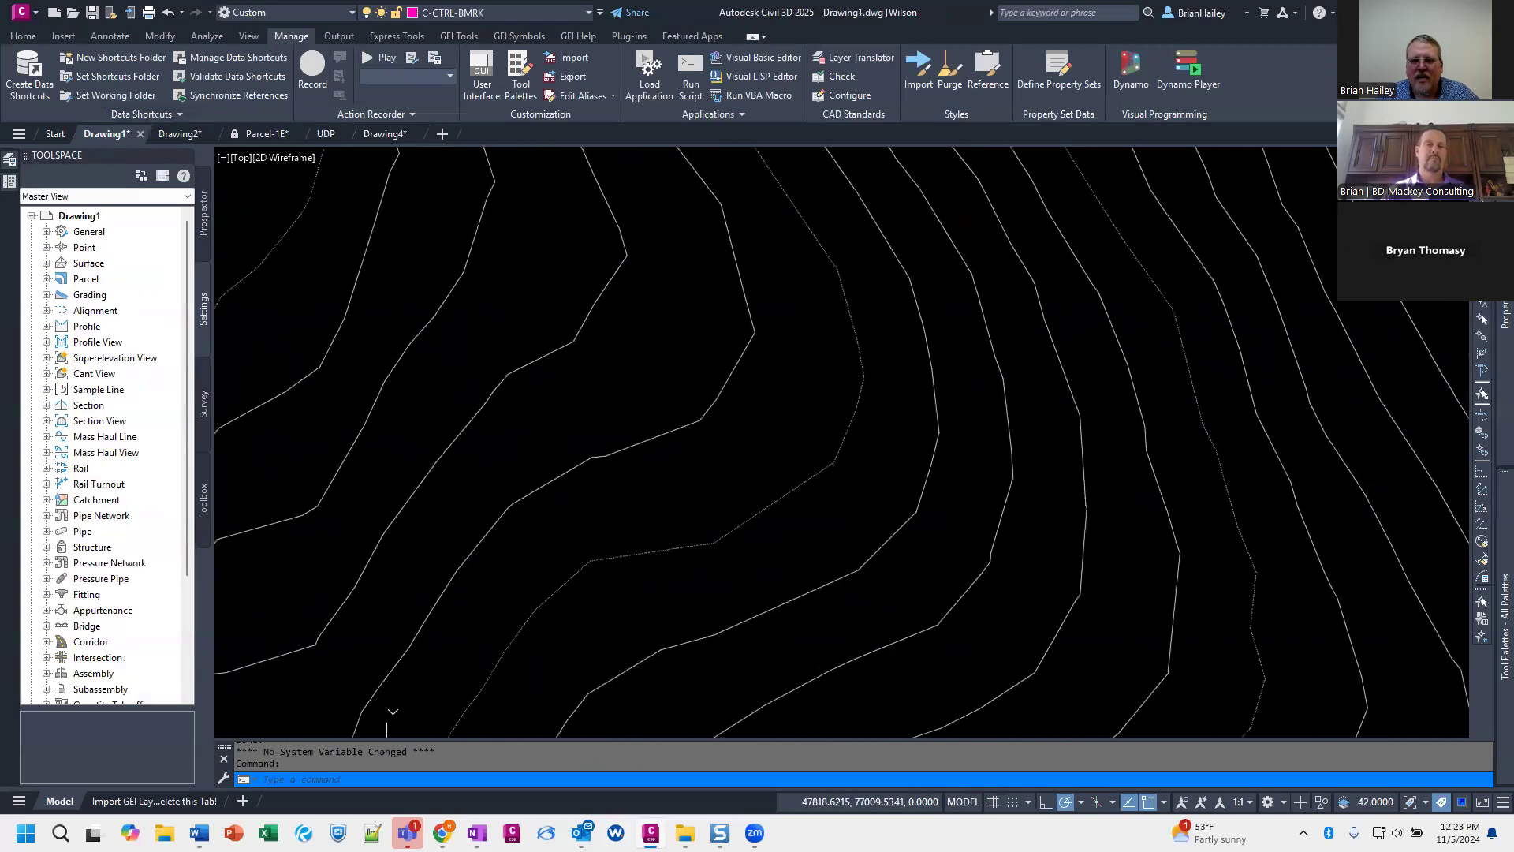
middle_click_drag(633, 490, 672, 525)
type("PL")
key("Return")
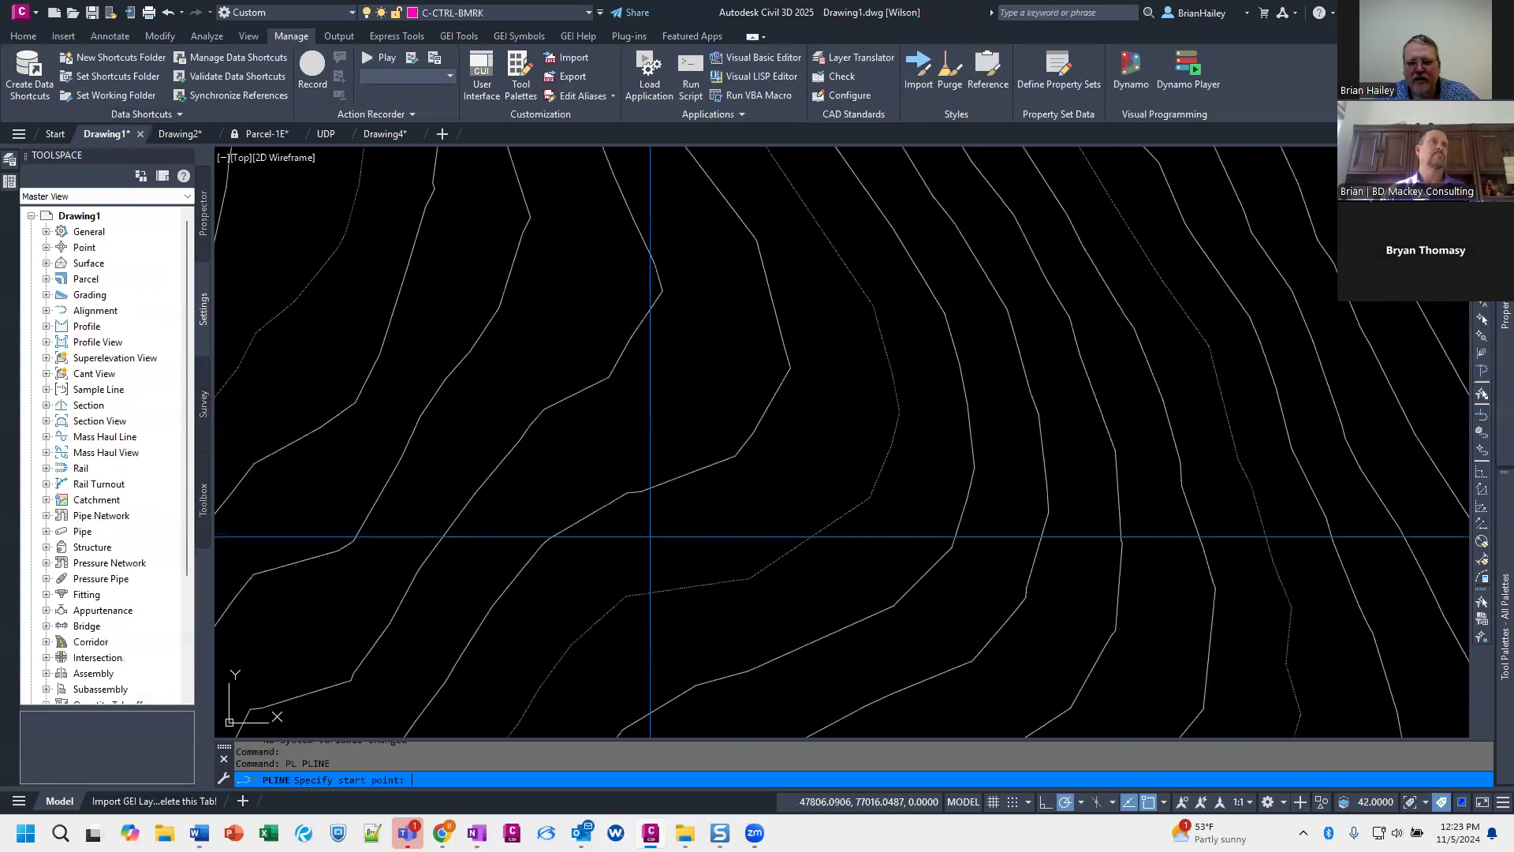
left_click(518, 574)
left_click(550, 538)
left_click(706, 479)
left_click(776, 433)
left_click(790, 368)
left_click(790, 276)
right_click(727, 177, "shift")
left_click(754, 494)
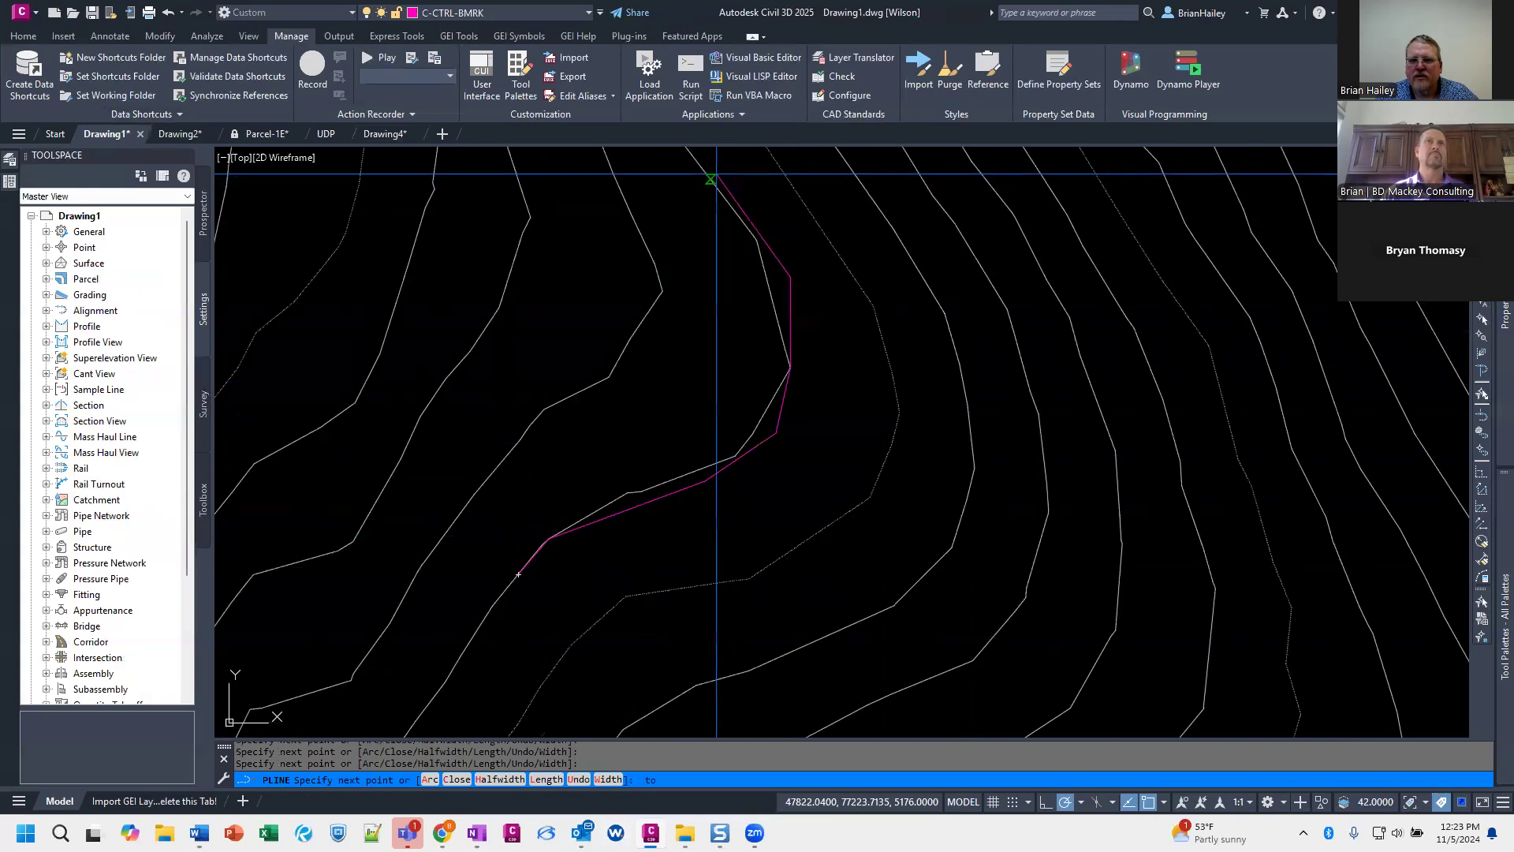
left_click(711, 180)
key("Return")
Step: Smooth the contour-tracing polyline with the PEDIT Spline option, and erase it after showing the curve
double_click(770, 250)
type("s")
key("Return")
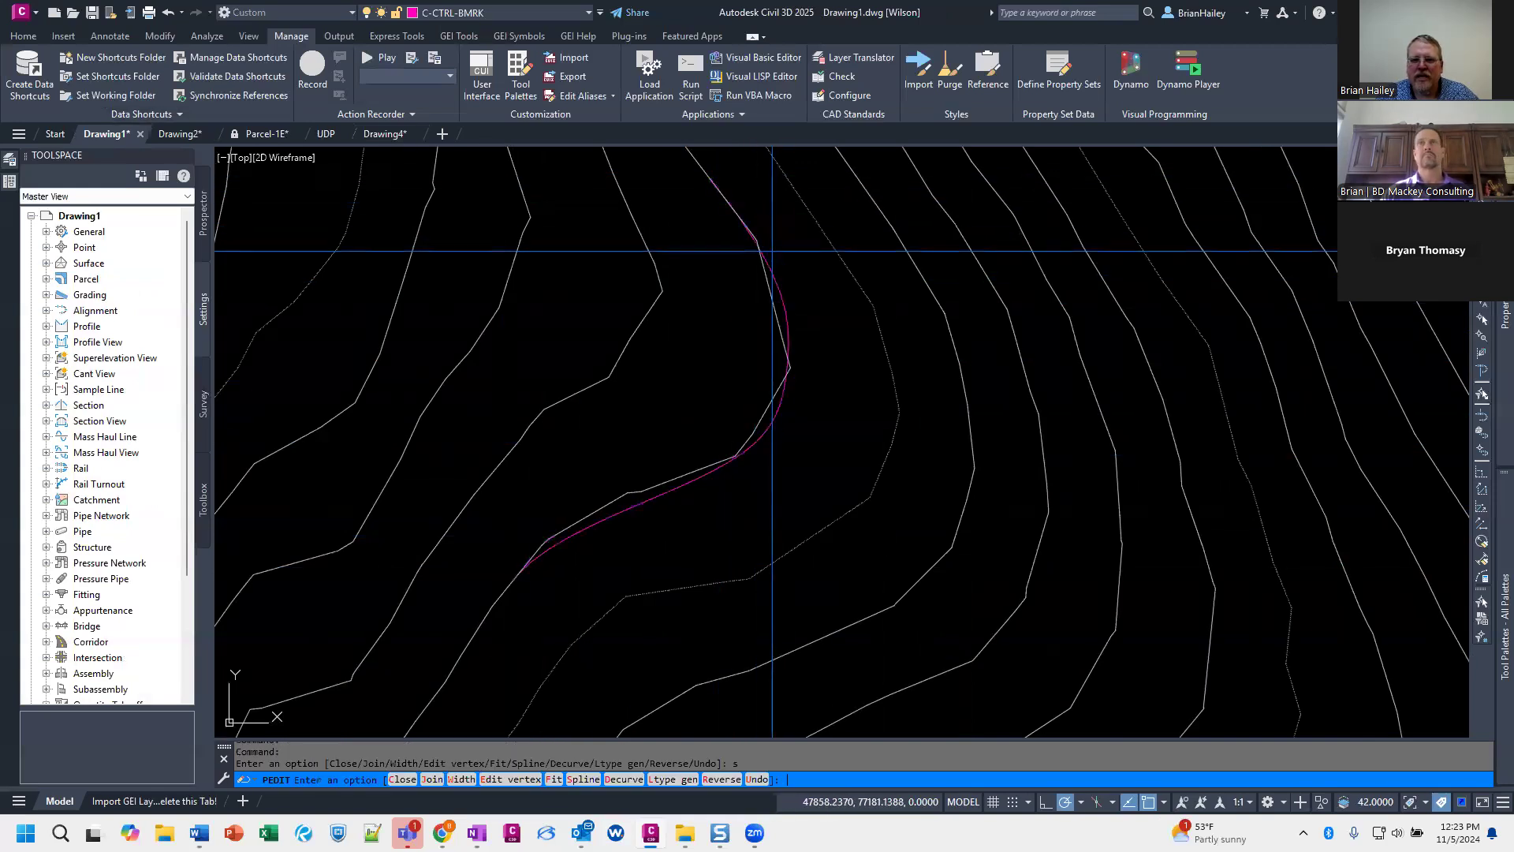
key("Escape")
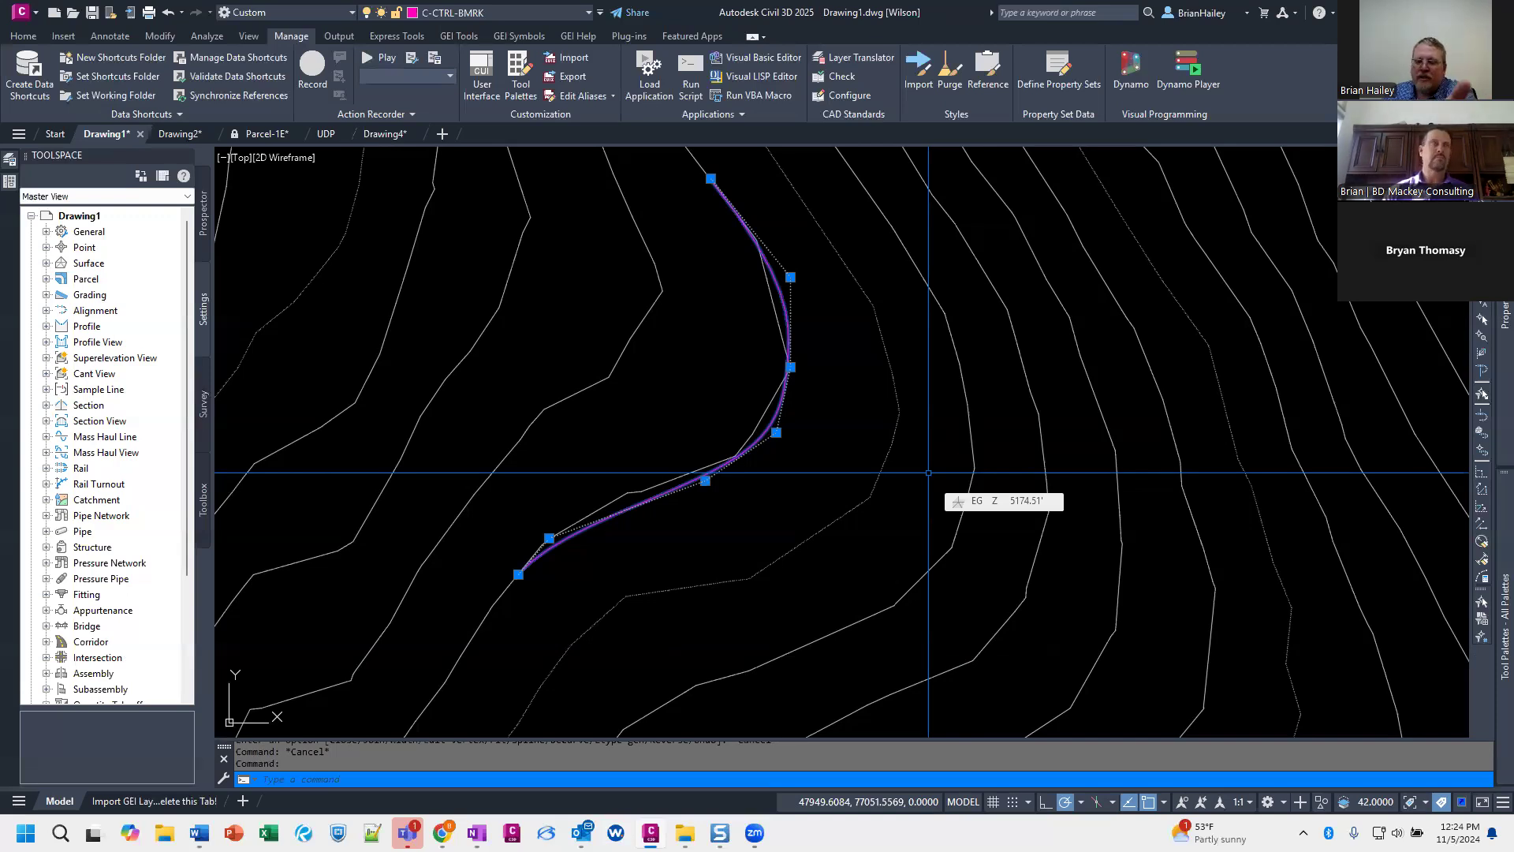
key("Delete")
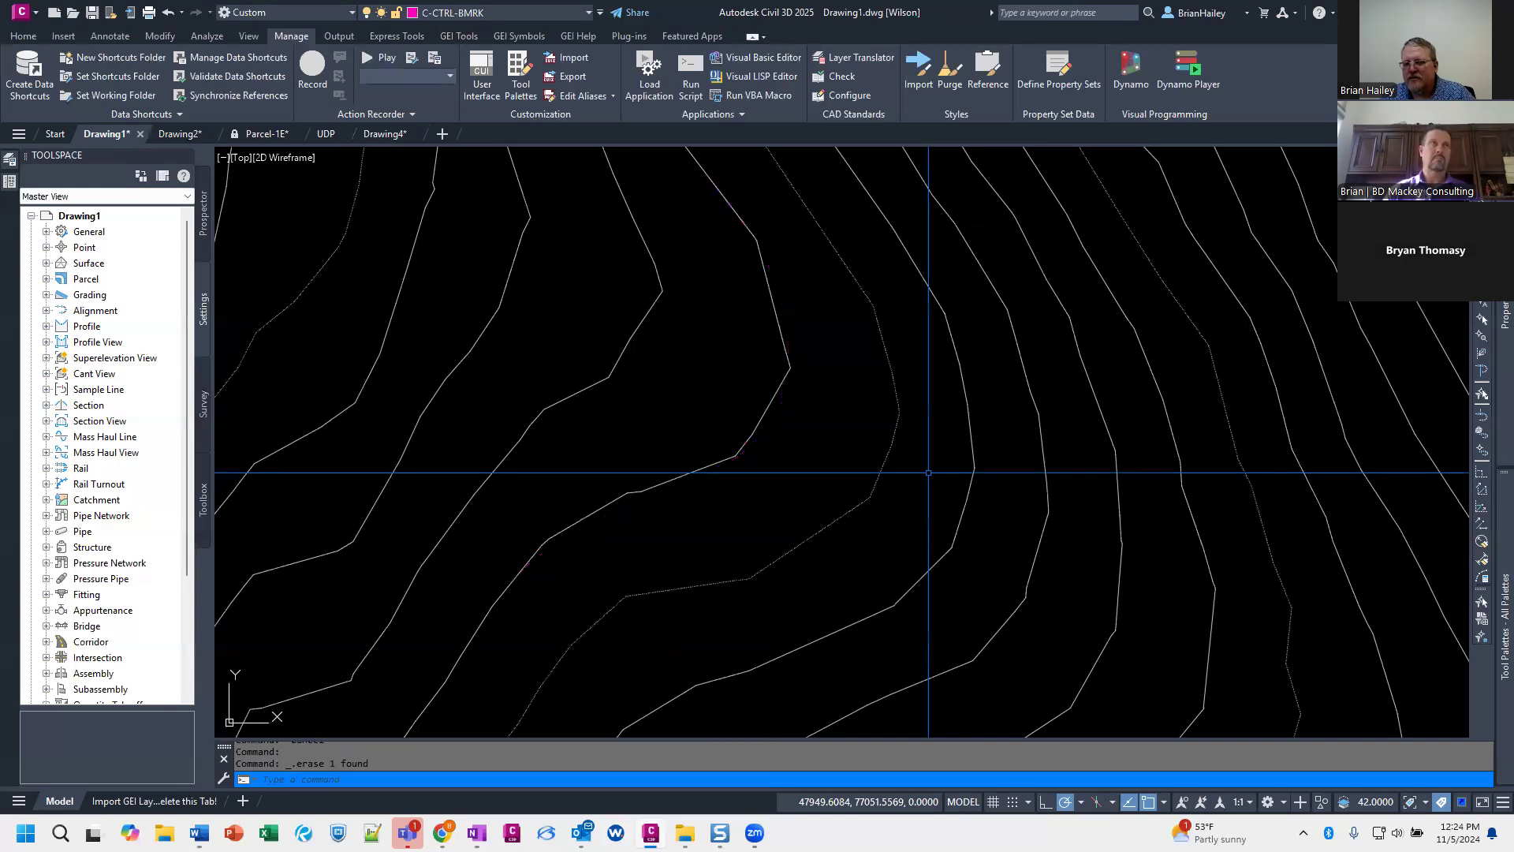